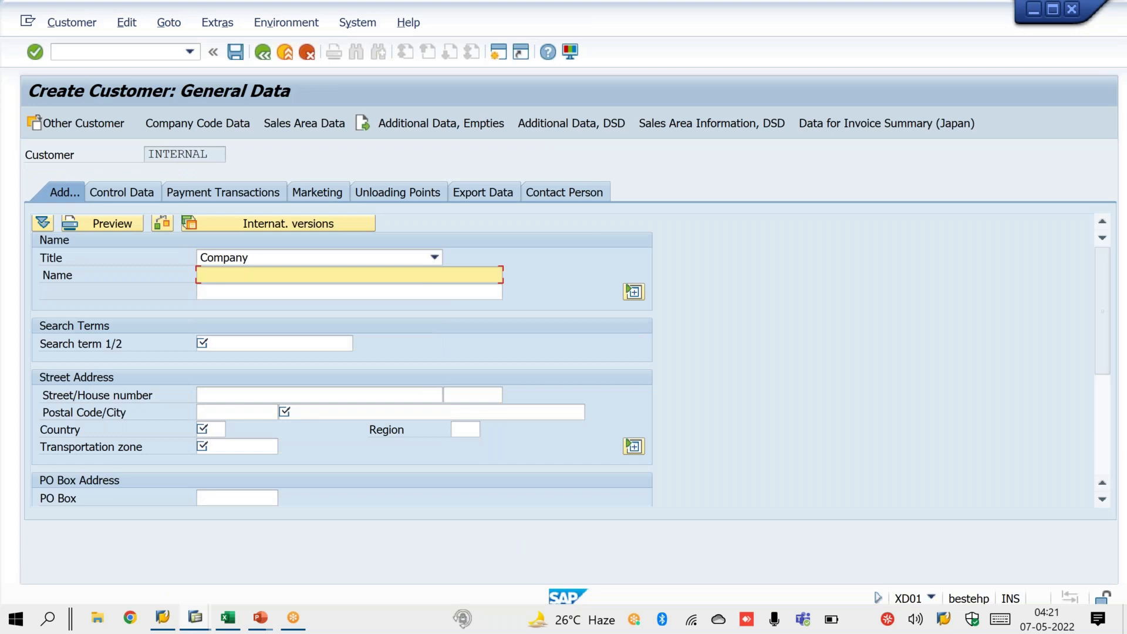
- Enter MT TECHNOLOGIES as the company name and MT as the first search term
type("MT")
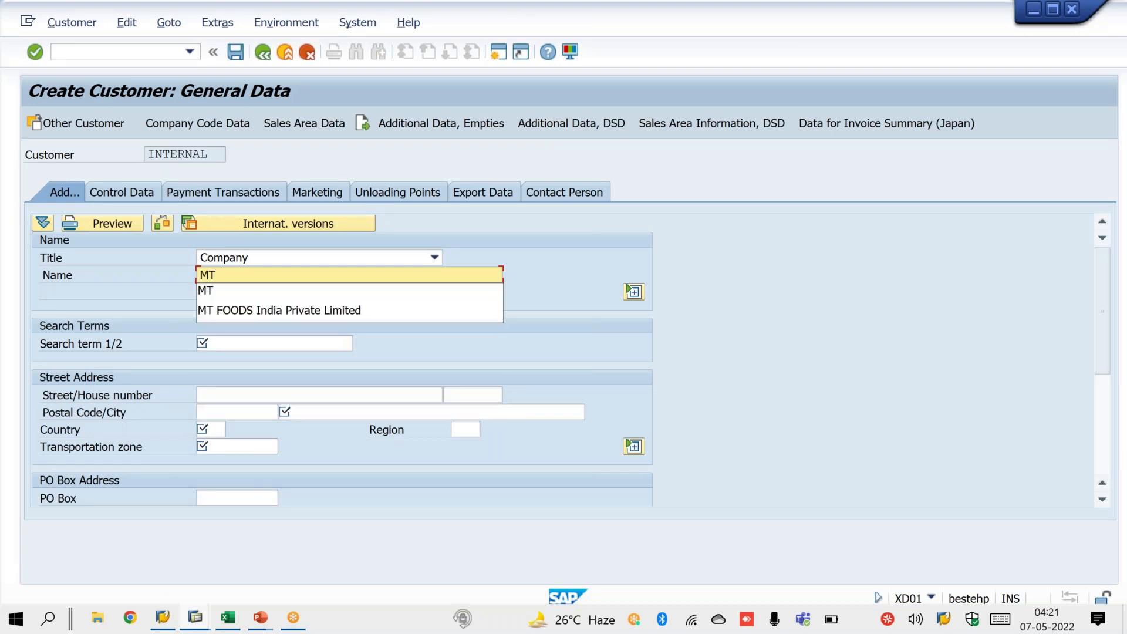
type(" TECHNO")
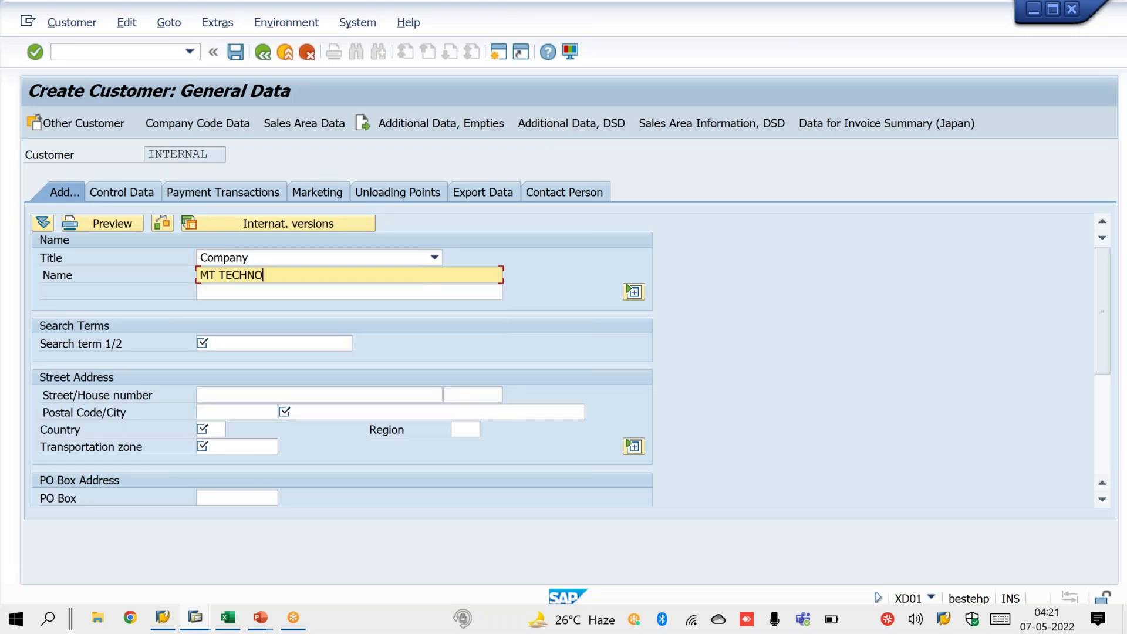
type("LOGIES")
key("Tab")
key("Tab")
key("Tab")
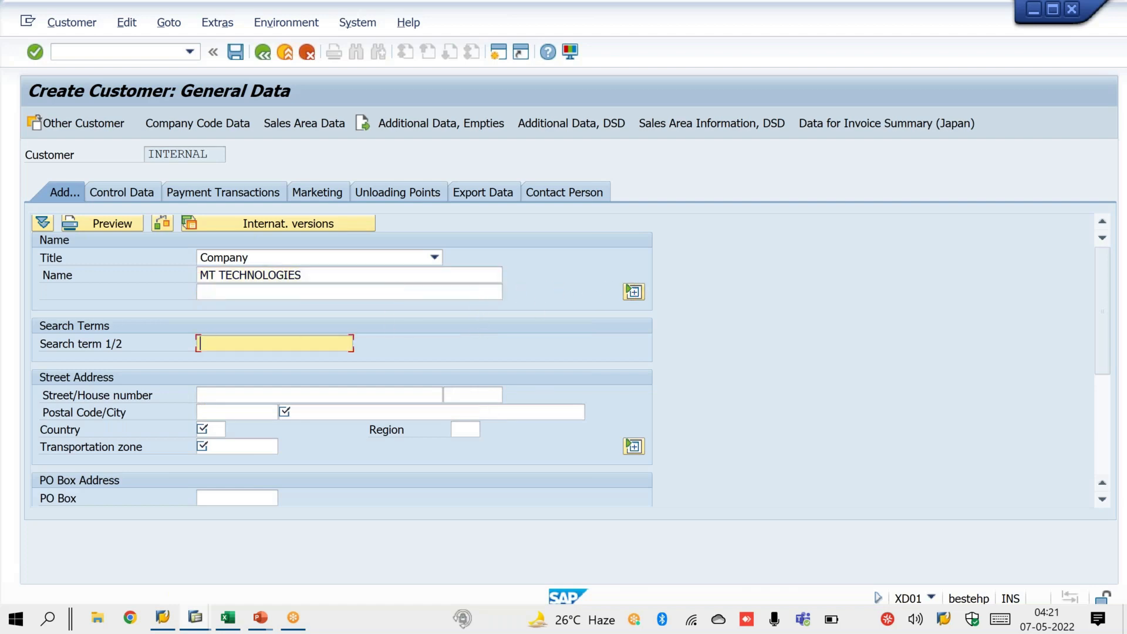
type("MT")
key("Tab")
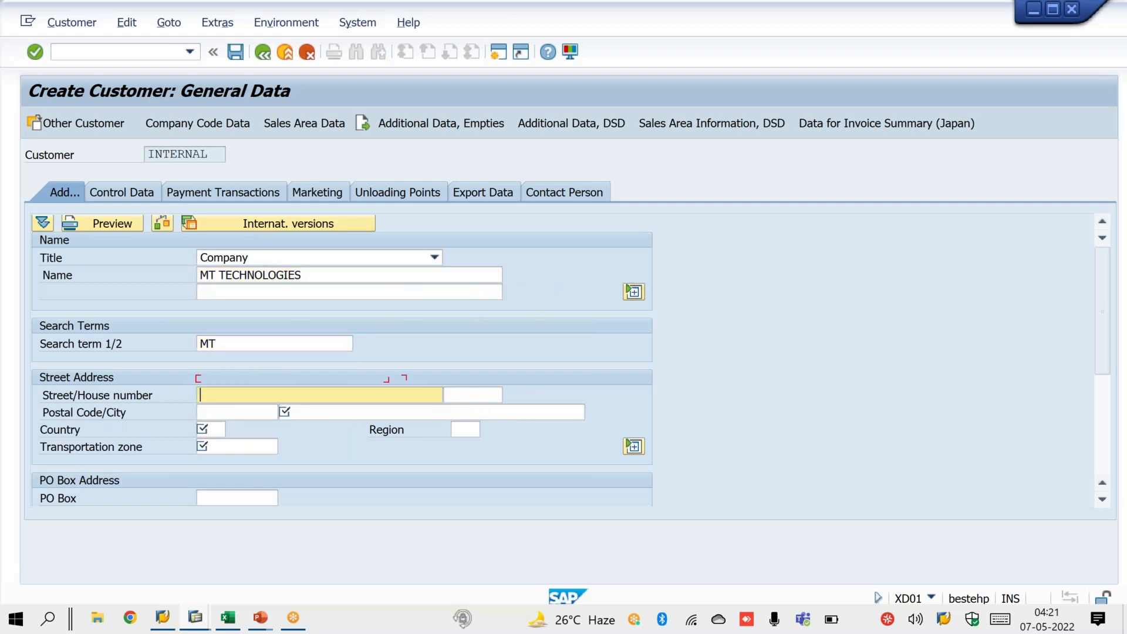
- Enter Bangalore as the street and fill in the customer's postal code from the suggested earlier entries
type("Bangalore")
key("Tab")
key("Tab")
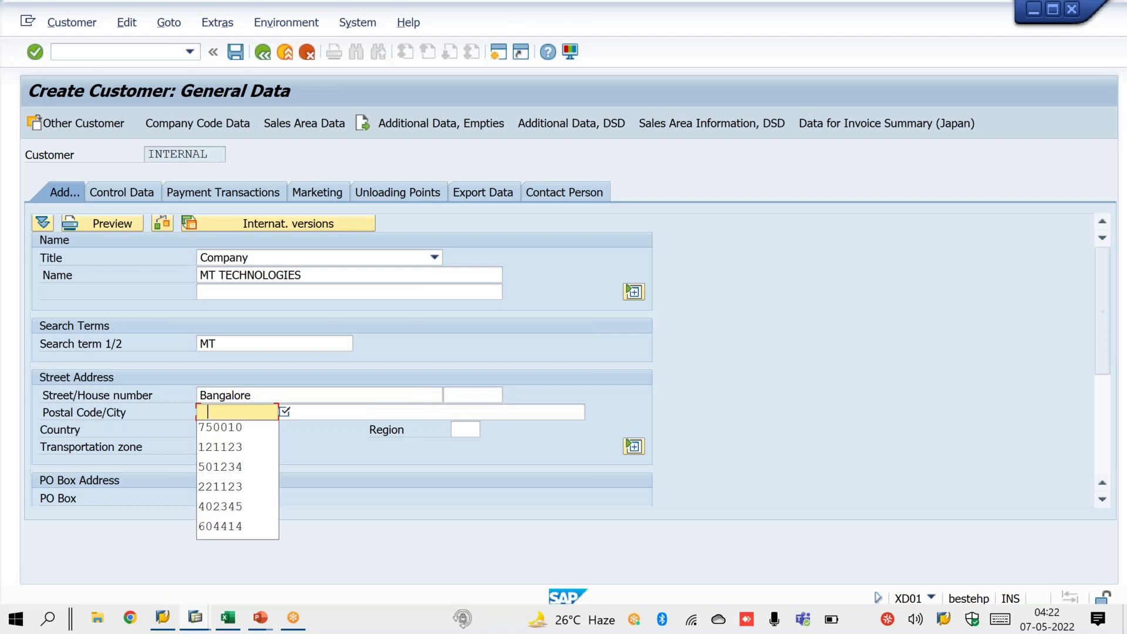
key("Down")
key("Down")
key("Down")
key("Return")
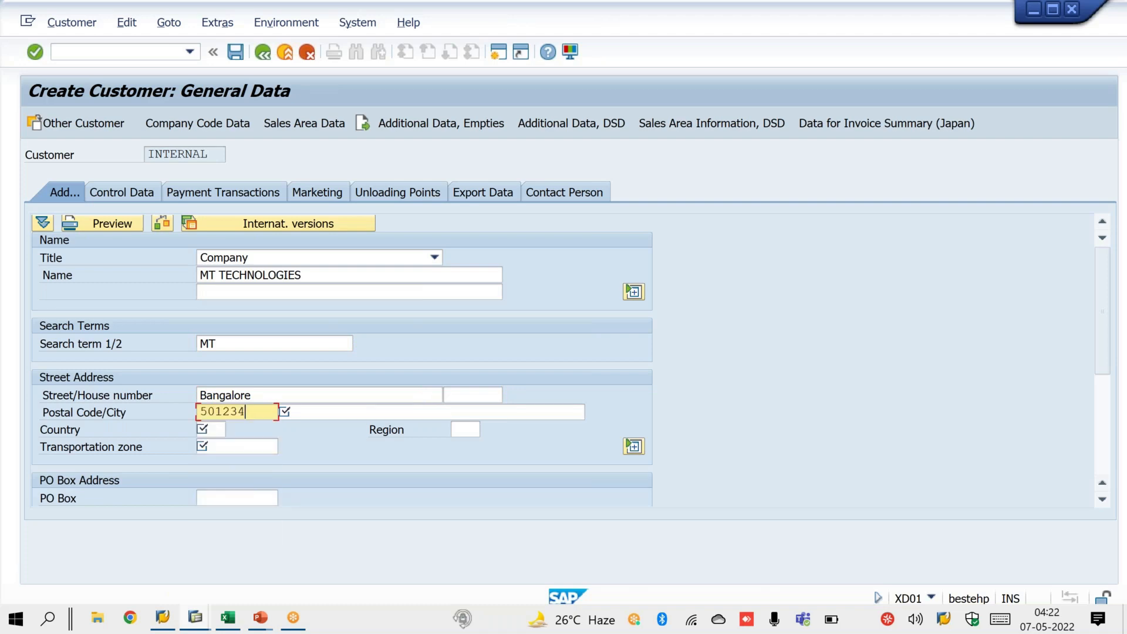
- Set the city in the street address to Bangalore, Karnataka
key("Tab")
key("Down")
key("Down")
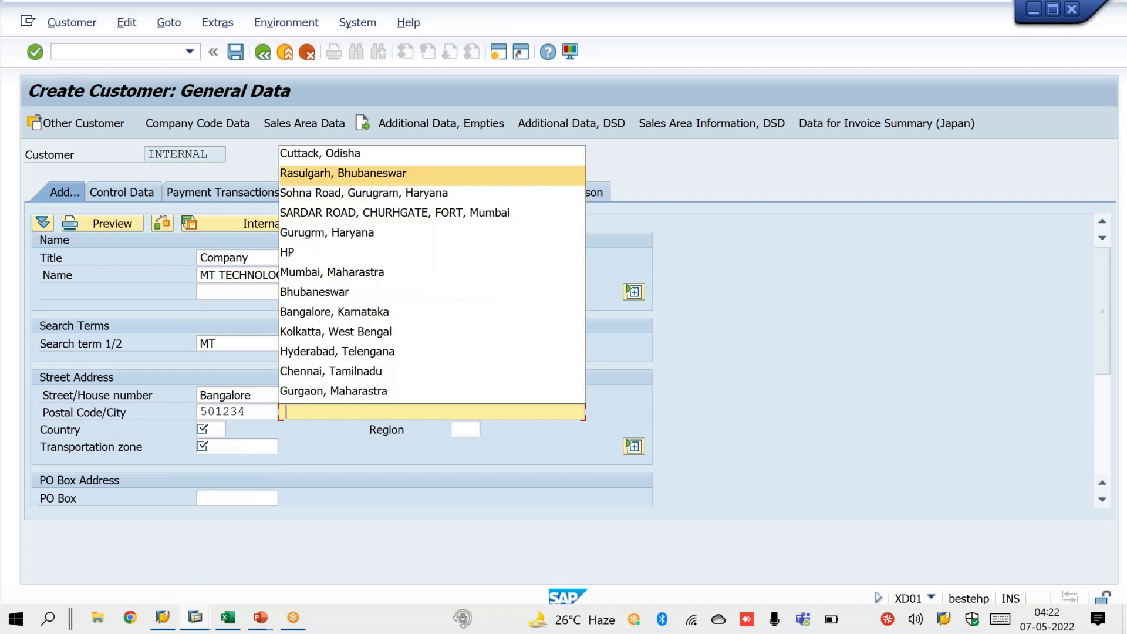
key("Down")
key("Down")
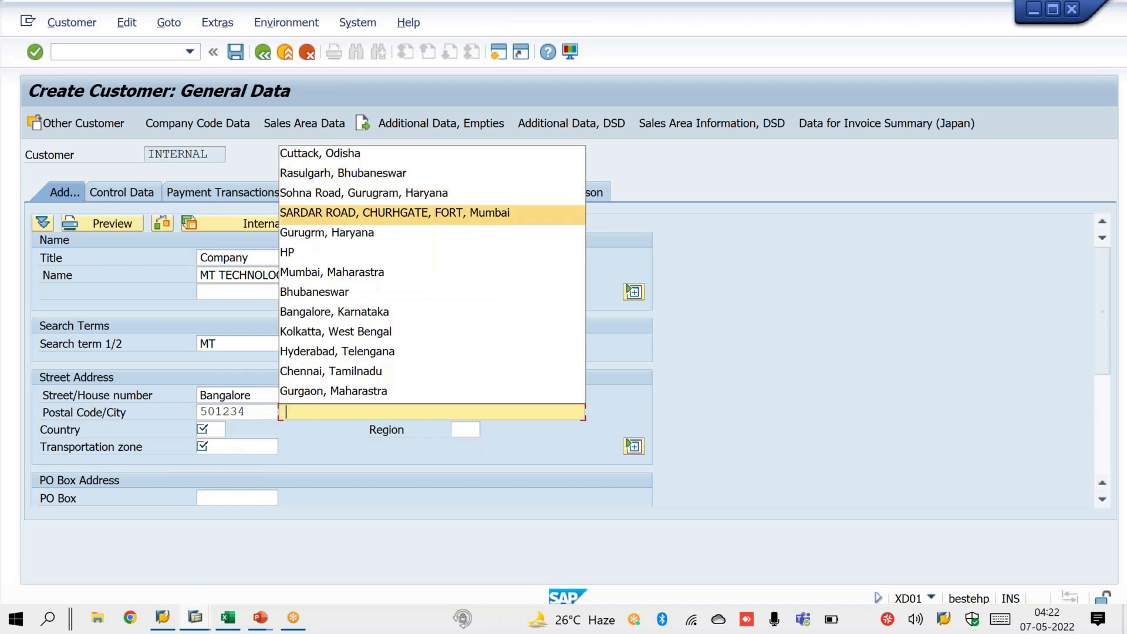
left_click(321, 414)
type("Bangalore")
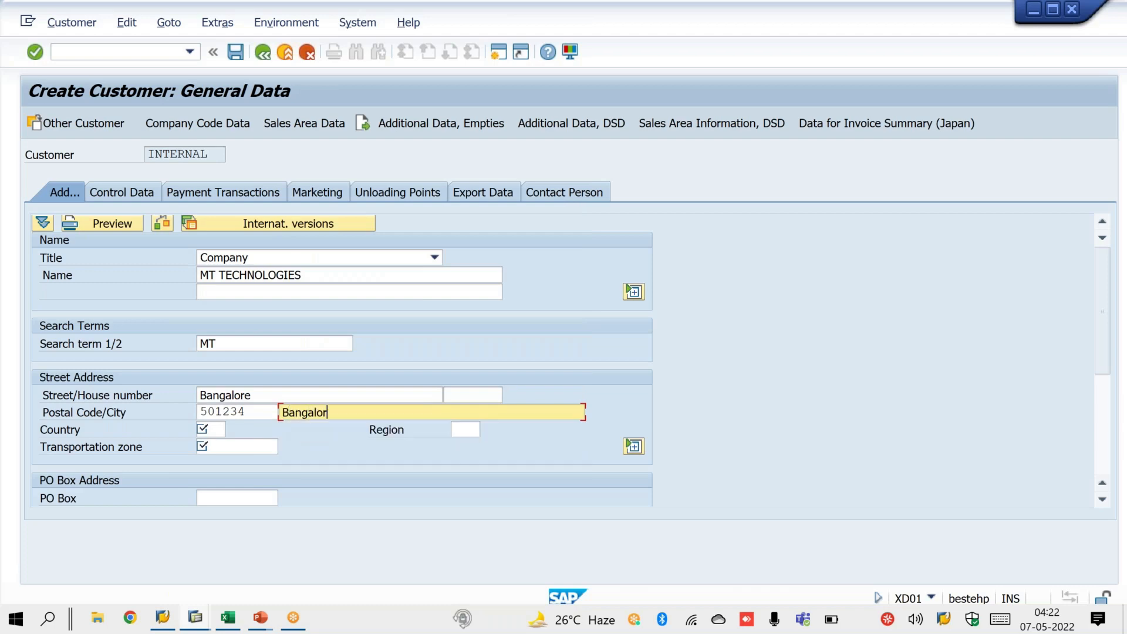
key("Down")
- Set the country to IN and choose region 10 for the street address
key("Tab")
key("space")
key("Down")
key("Tab")
key("space")
key("Down")
key("Down")
key("Down")
key("Down")
key("Down")
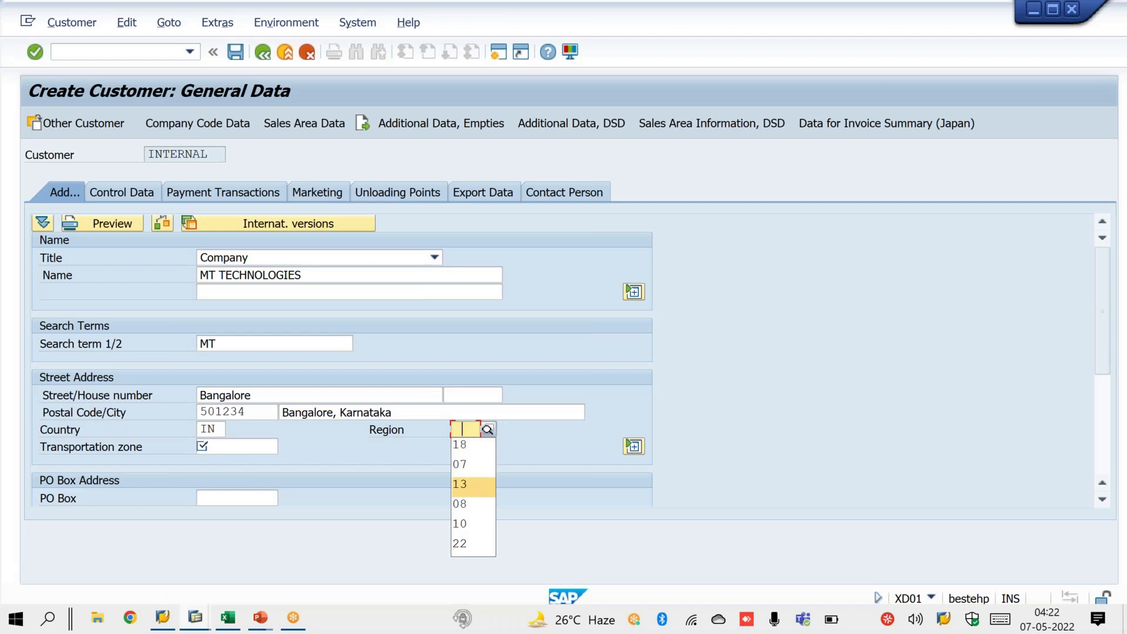
key("Tab")
key("space")
key("Down")
key("Return")
key("Return")
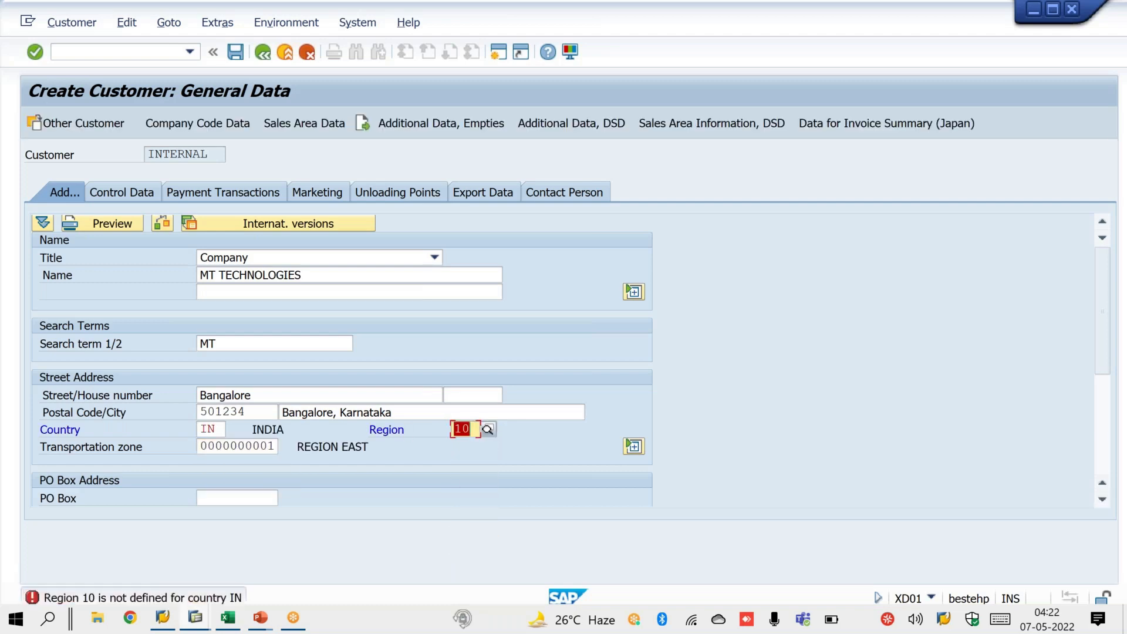
type("18")
key("Return")
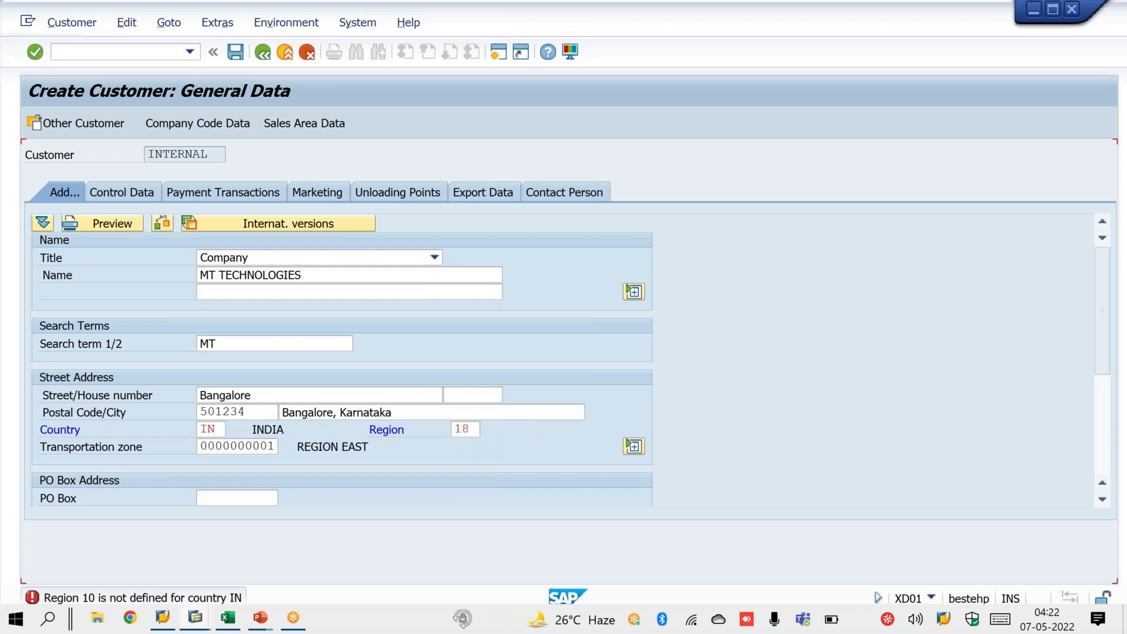
- Open the company code data and set the reconciliation account to 140000
left_click(201, 123)
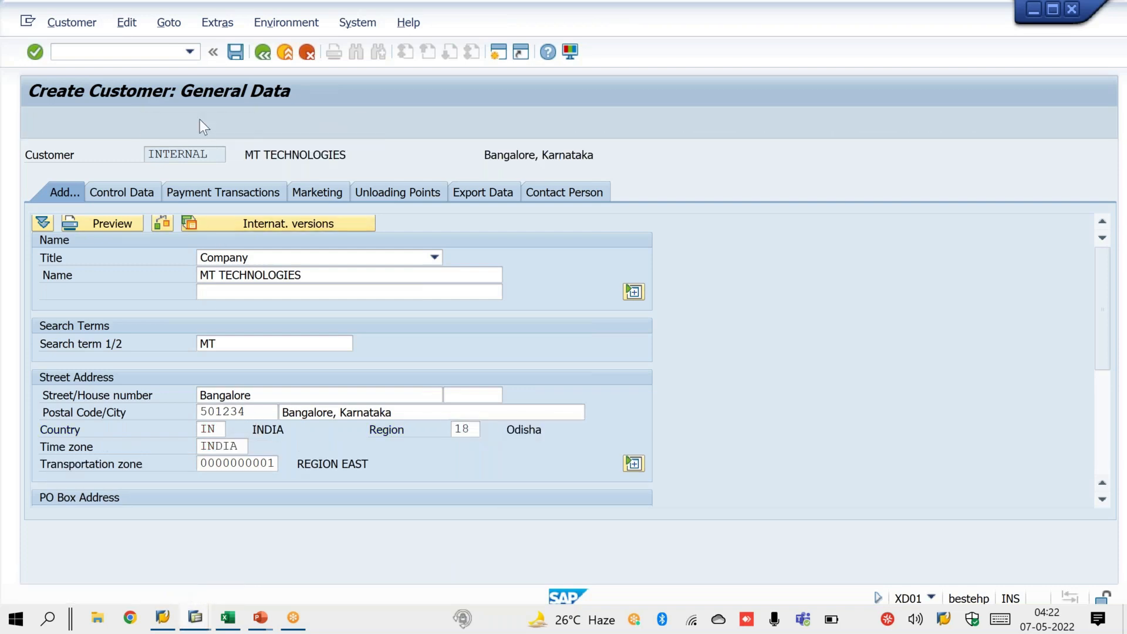
key("Down")
key("Return")
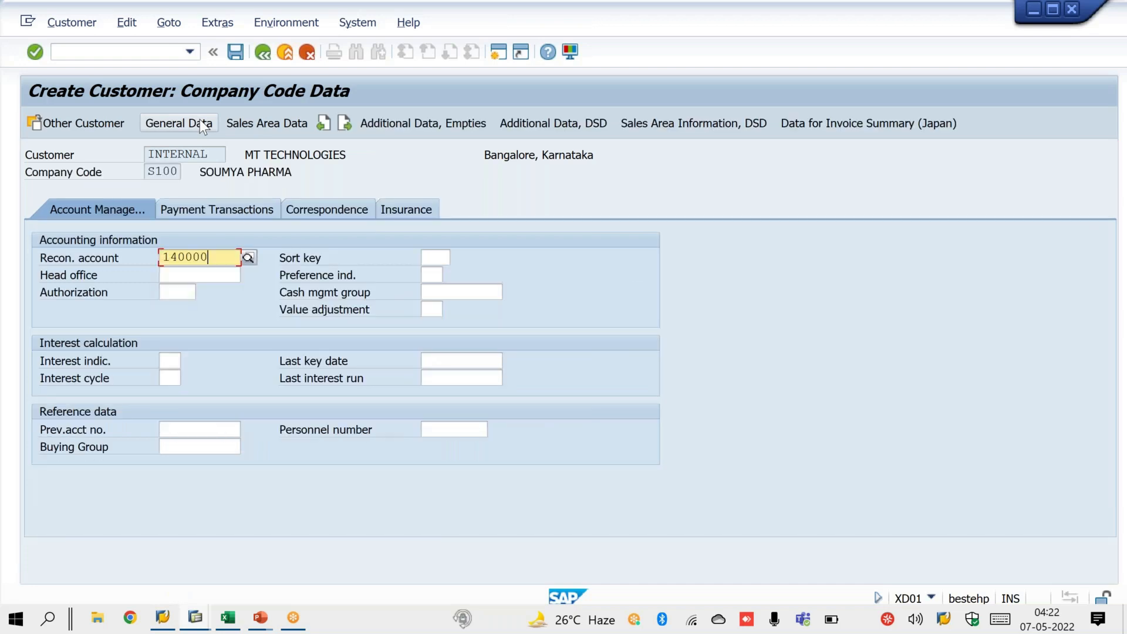
- Set the company code terms of payment to 0001 and enable the payment history record
left_click(225, 217)
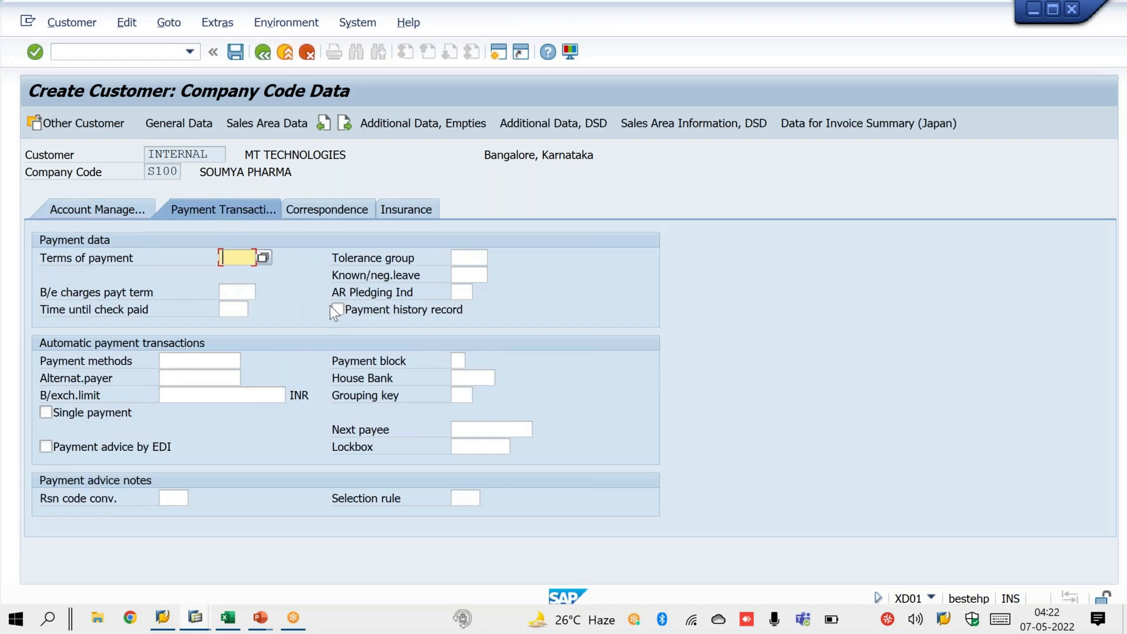
key("Down")
key("Return")
key("Tab")
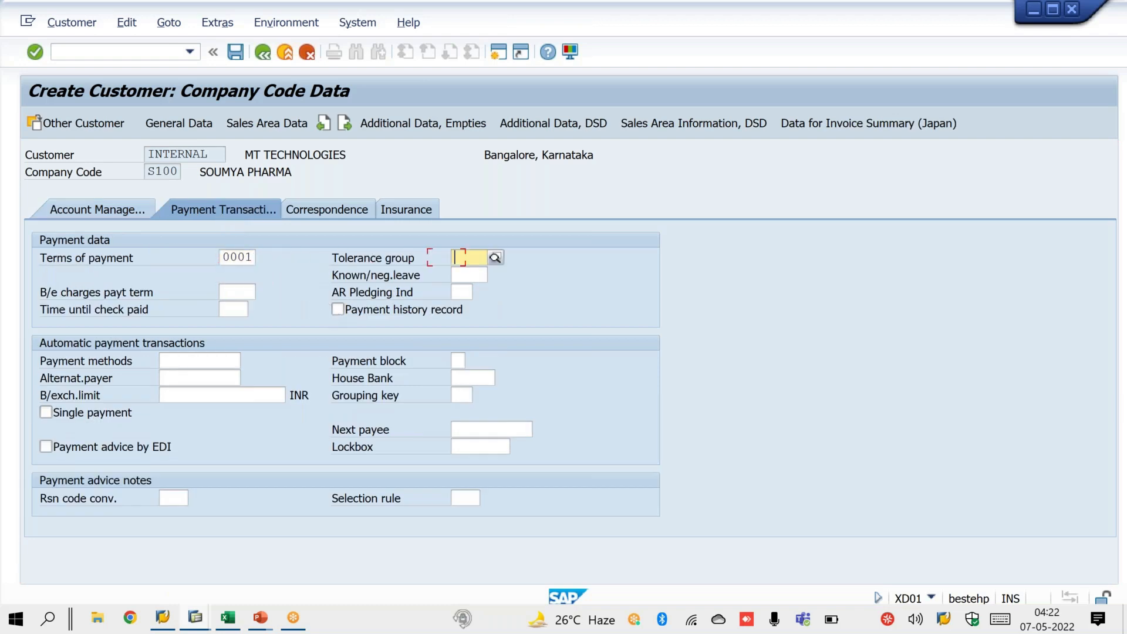
left_click(337, 310)
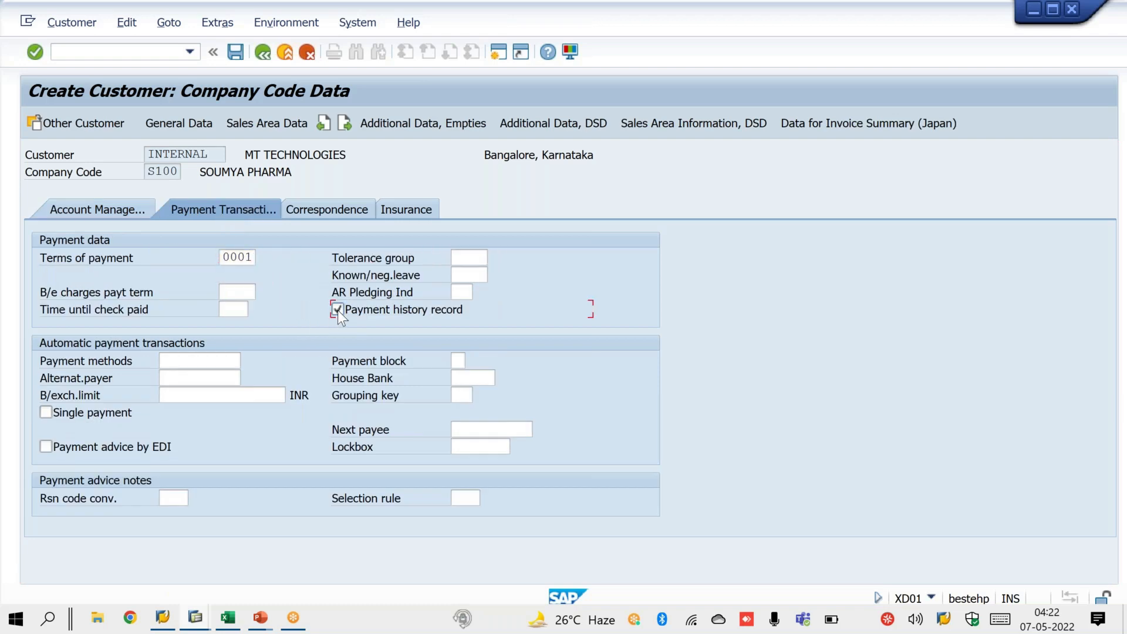
- Set delivery priority 01 and shipping conditions 01 in the shipping part of the sales area data
left_click(258, 125)
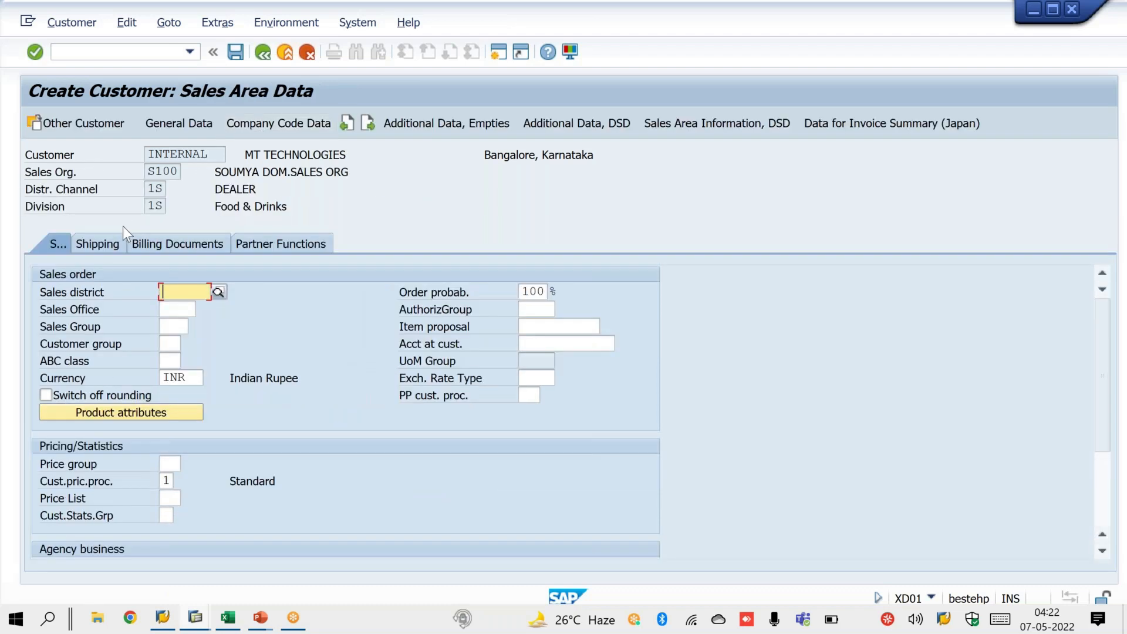
left_click(113, 244)
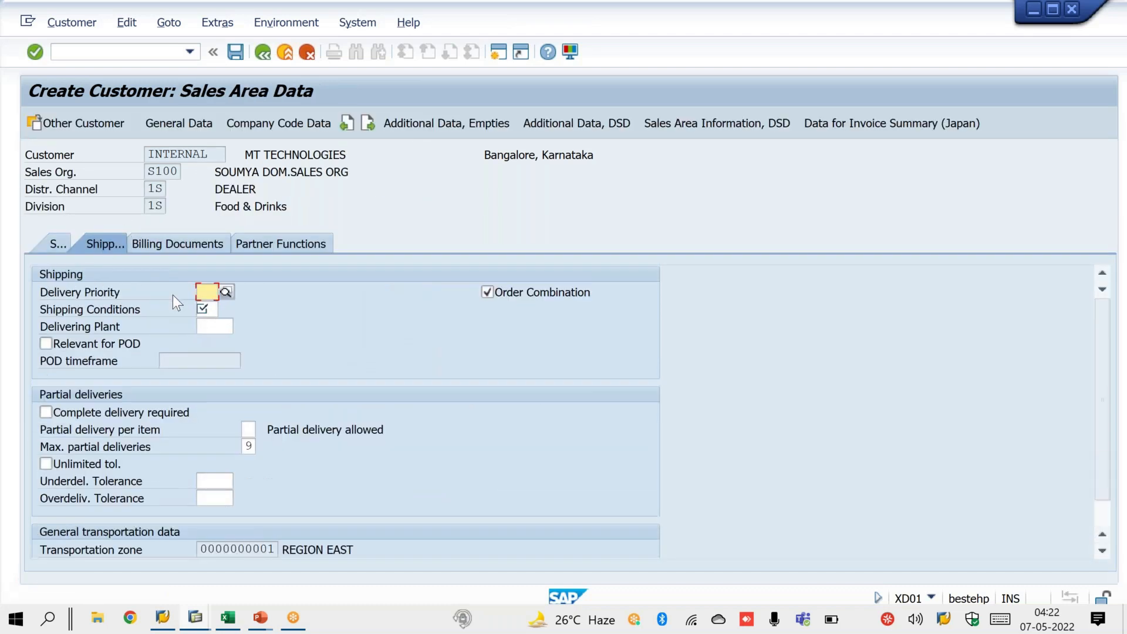
type("01")
key("Tab")
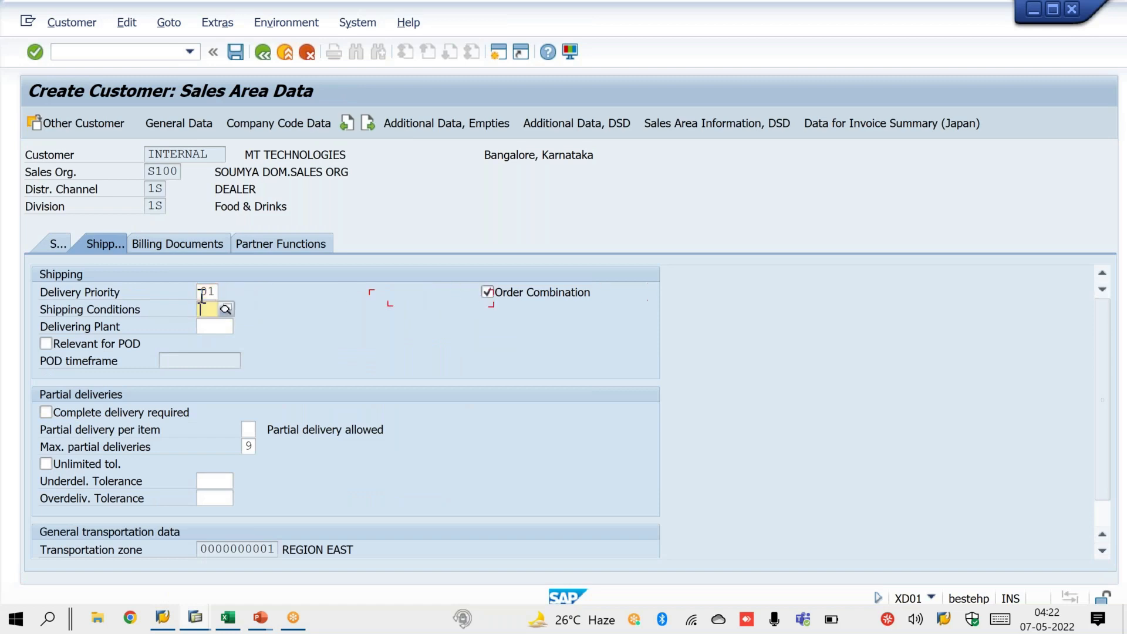
type("01")
- Set the billing incoterms to CIF with location Bangalore, and the terms of payment to 0001
left_click(171, 246)
left_click(203, 377)
key("Down")
key("Return")
key("Tab")
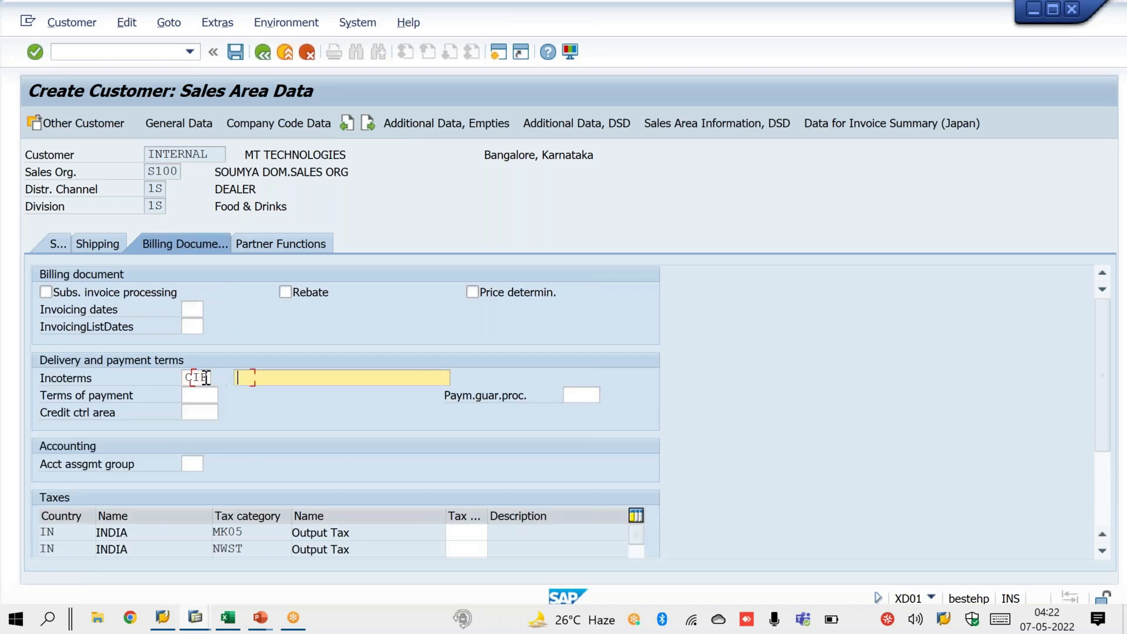
type("b")
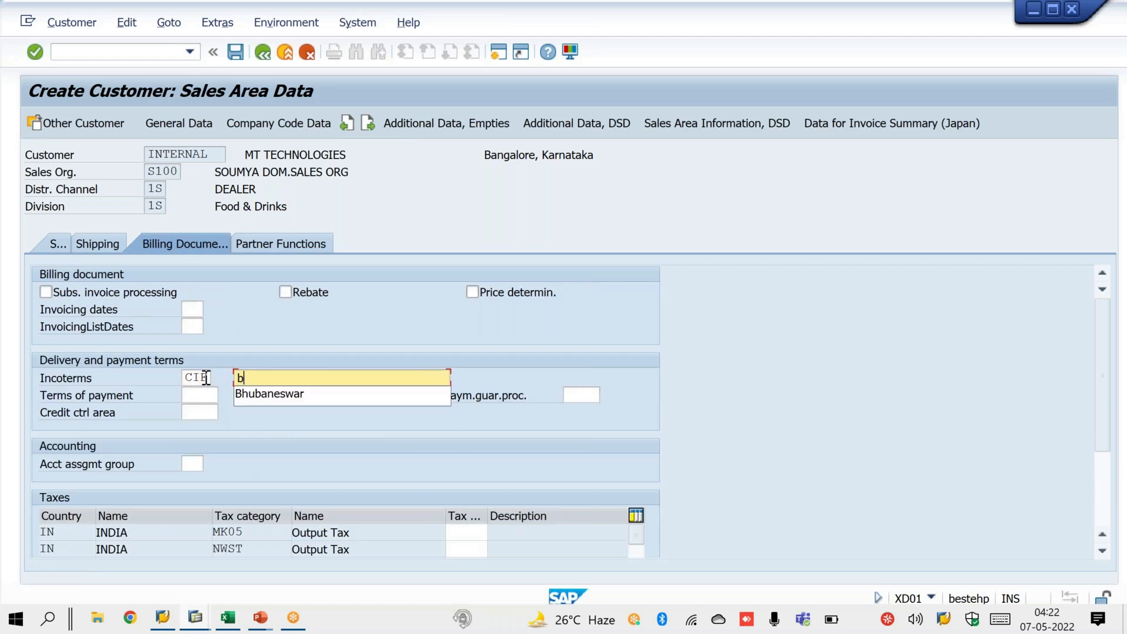
key("BackSpace")
type("Ban")
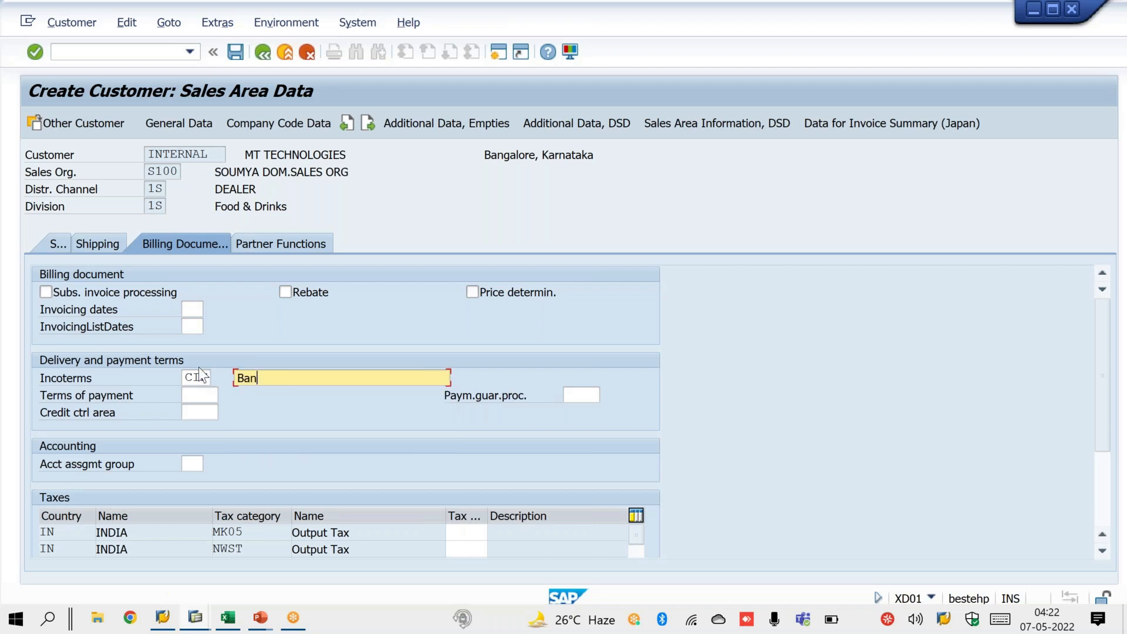
type("galore")
key("Tab")
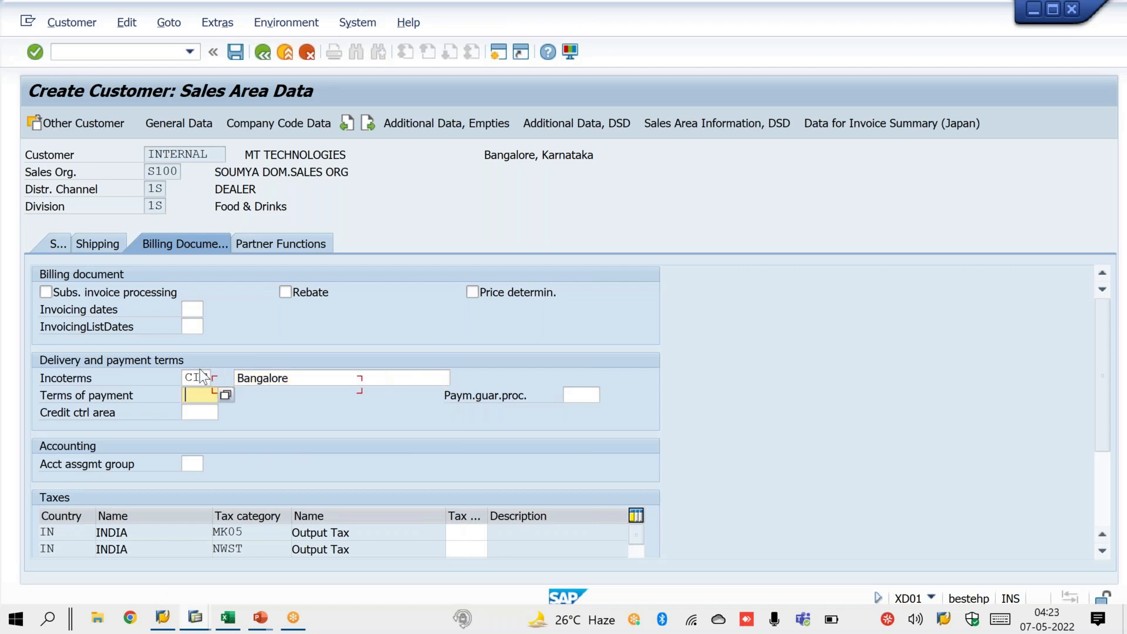
key("Down")
key("Down")
key("Return")
- Assign tax classification 1 to output tax categories MK05, NWST and WWST, and save the new customer
left_click(471, 531)
type("1")
key("Tab")
type("1")
key("Return")
type("1")
key("Return")
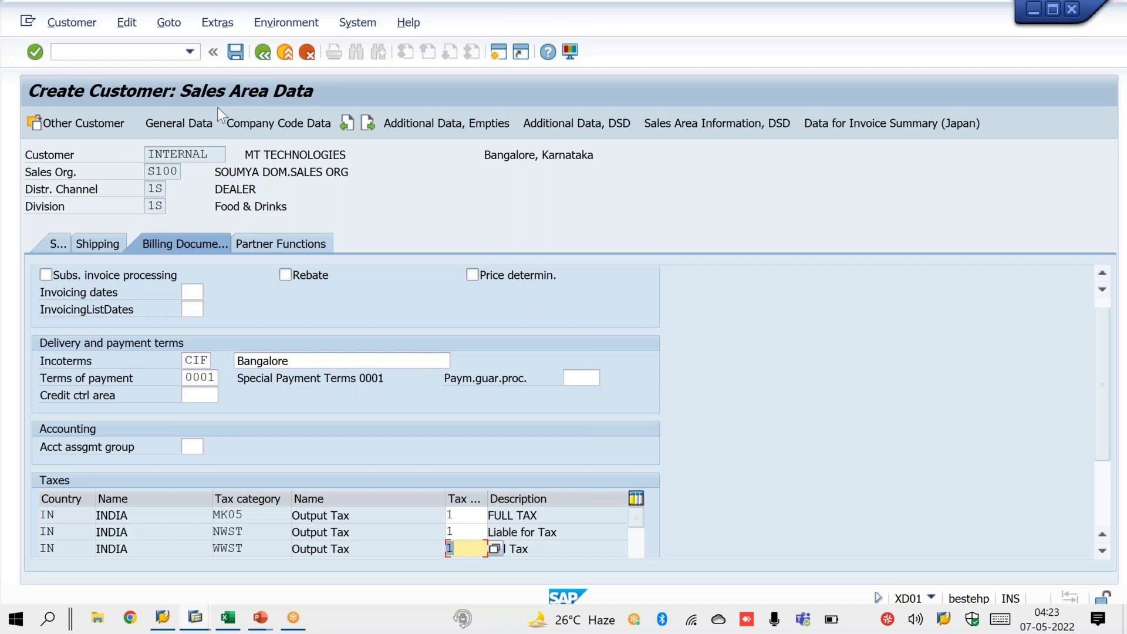
left_click(234, 49)
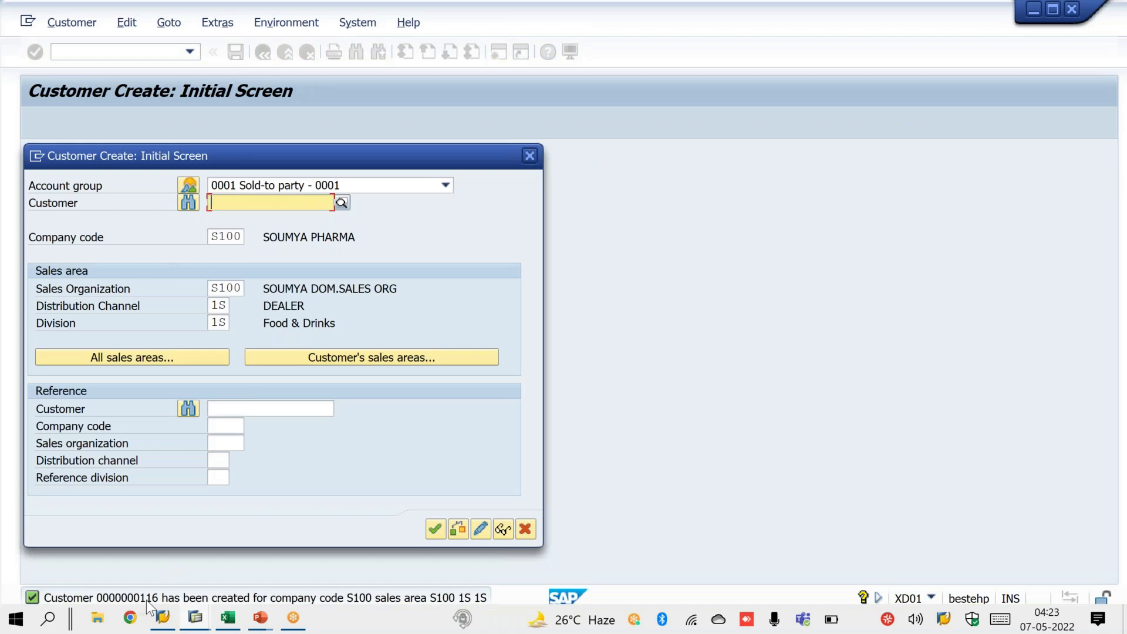
- Switch to the PowerPoint slide show and circle transaction codes XD01 and XD02 with the pen
mouse_move(260, 619)
left_click(306, 568)
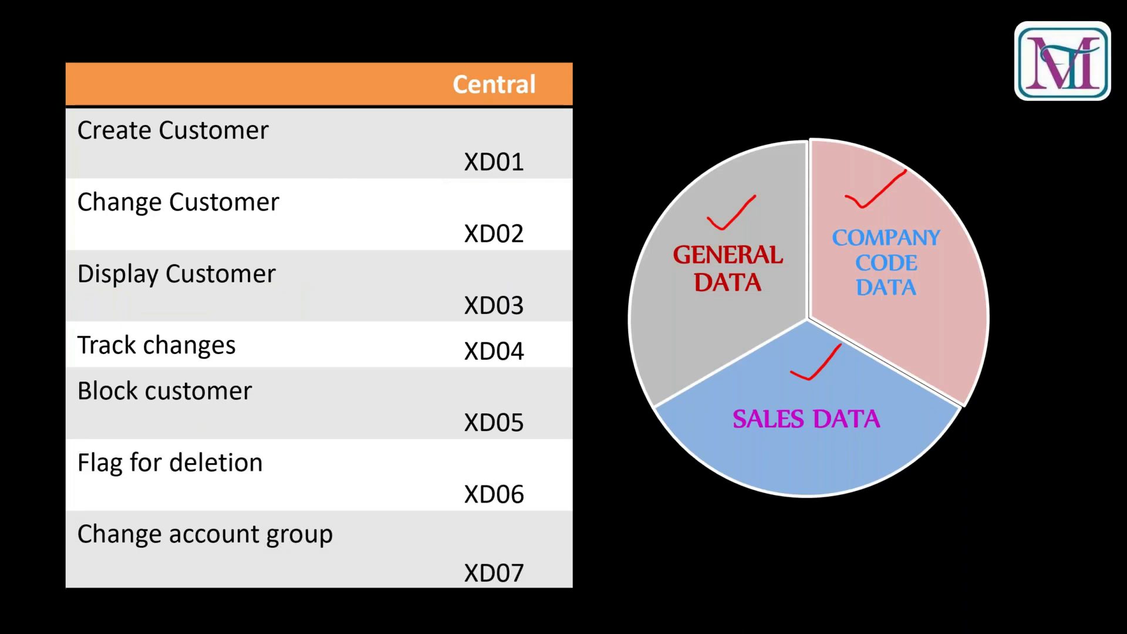
mouse_move(509, 127)
left_mouse_down()
mouse_move(489, 130)
mouse_move(493, 192)
mouse_move(480, 123)
mouse_move(468, 130)
left_mouse_up()
mouse_move(522, 200)
left_mouse_down()
mouse_move(496, 267)
mouse_move(487, 200)
left_mouse_up()
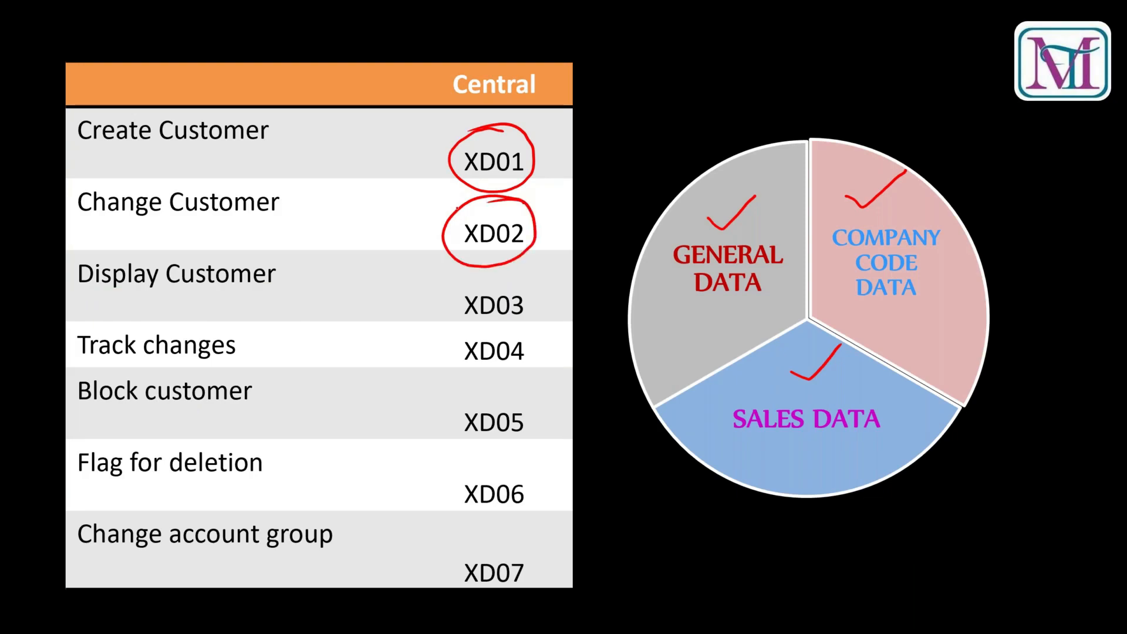
- Switch back to SAP, close customer creation, and open the newly created customer for change with transaction XD02
key("alt+Tab")
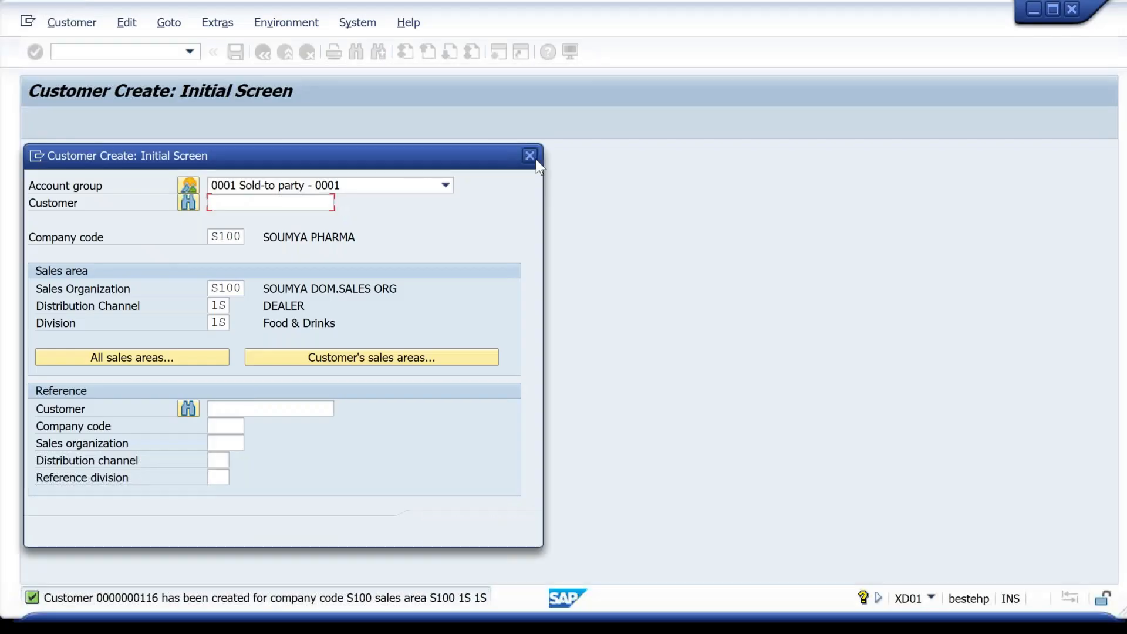
left_click(536, 160)
left_click(158, 53)
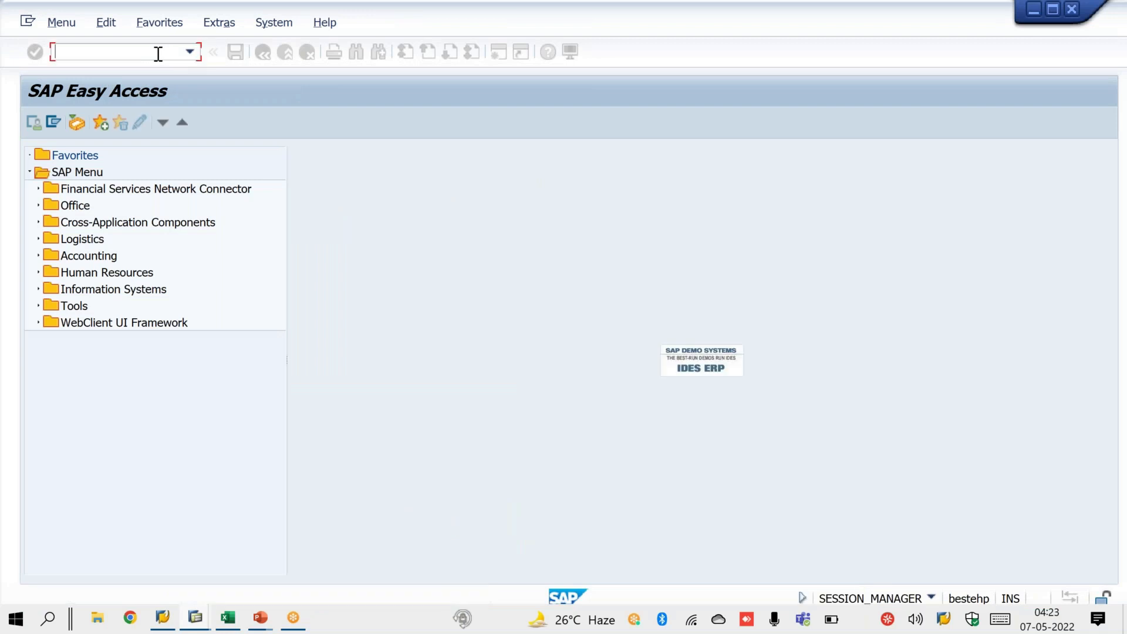
type("XD02")
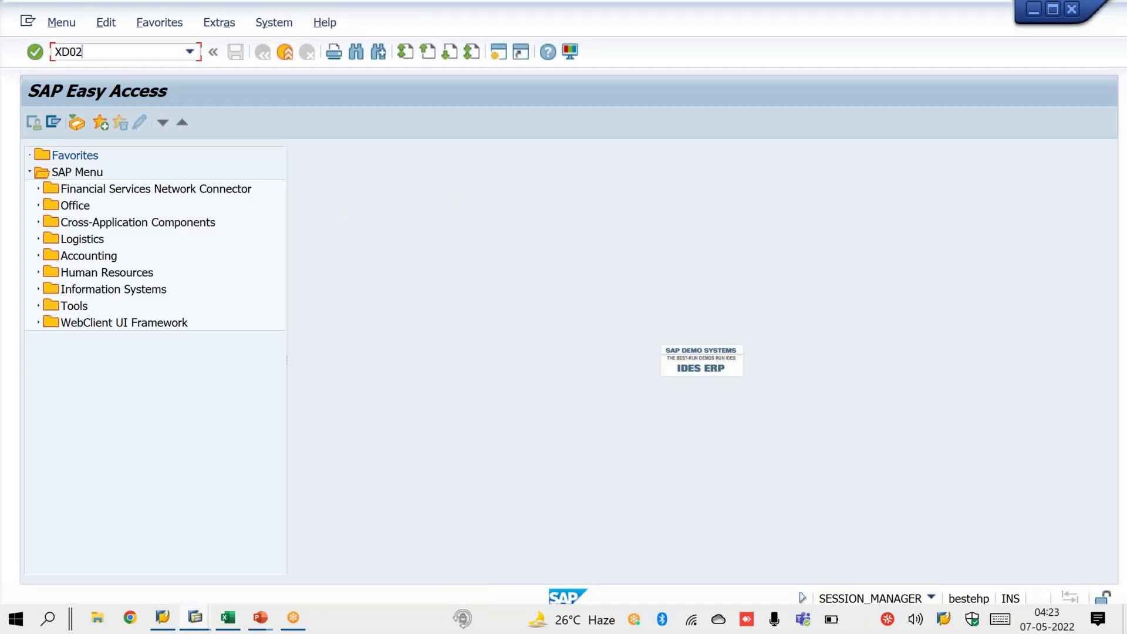
key("Return")
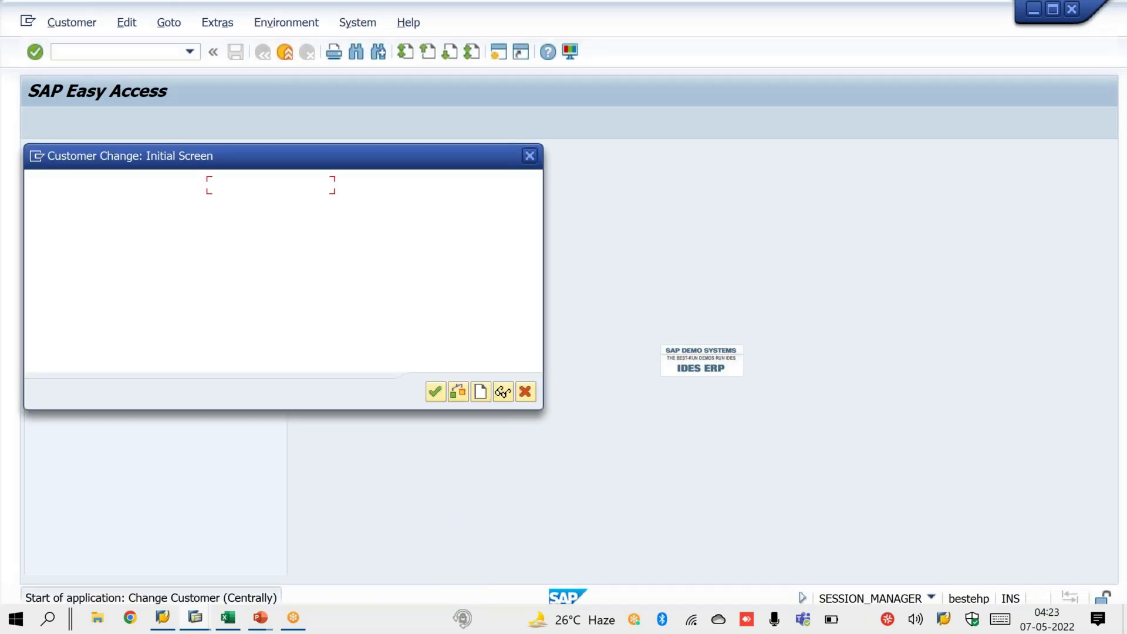
key("Return")
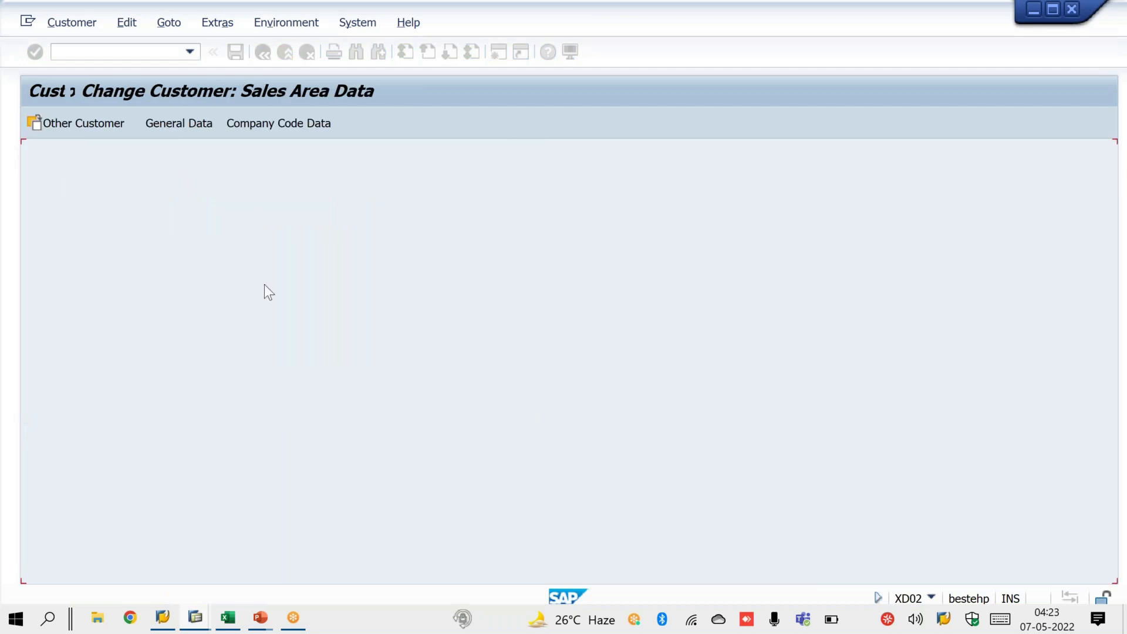
- Change the customer's name in the general data to MT FOODS India Private Limited and save
left_click(182, 125)
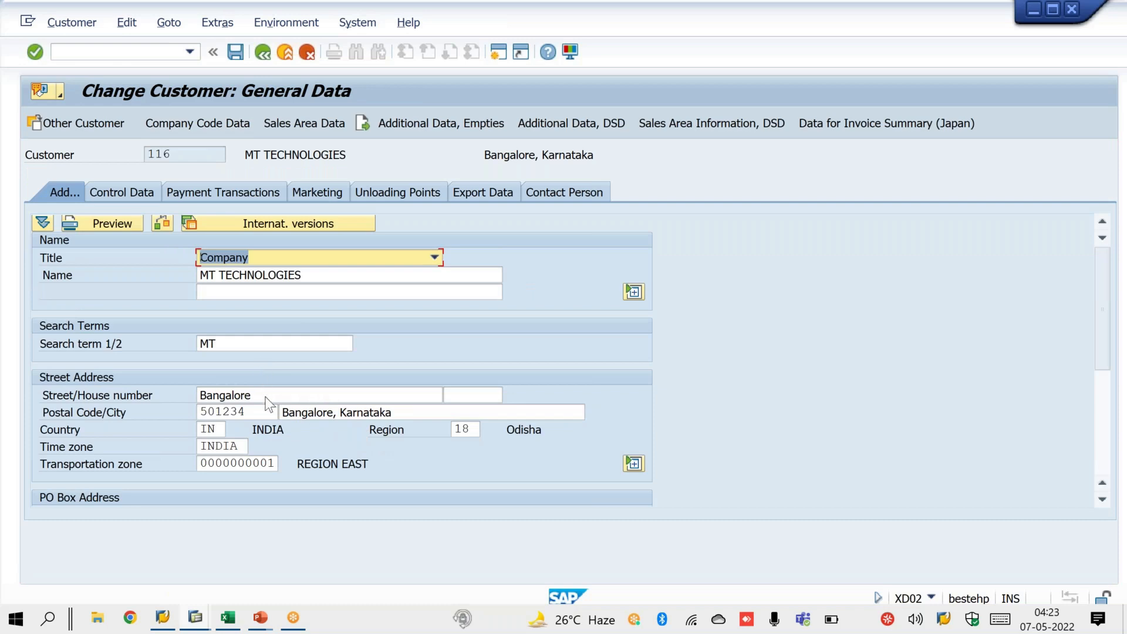
left_click_drag(317, 274, 219, 275)
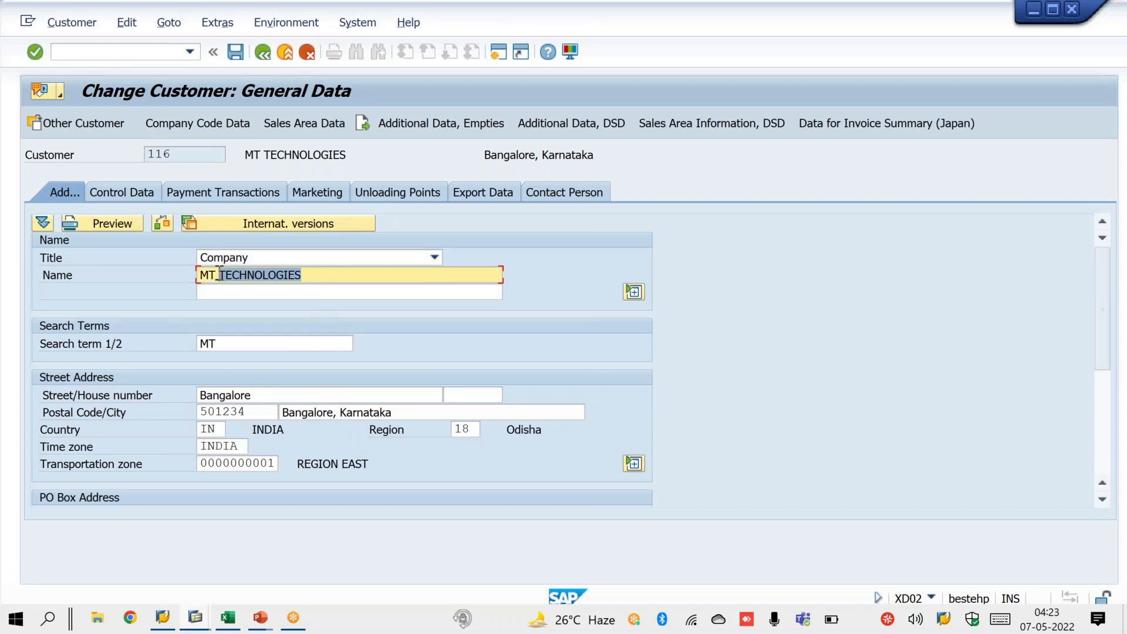
left_click_drag(330, 271, 174, 263)
type("MT ")
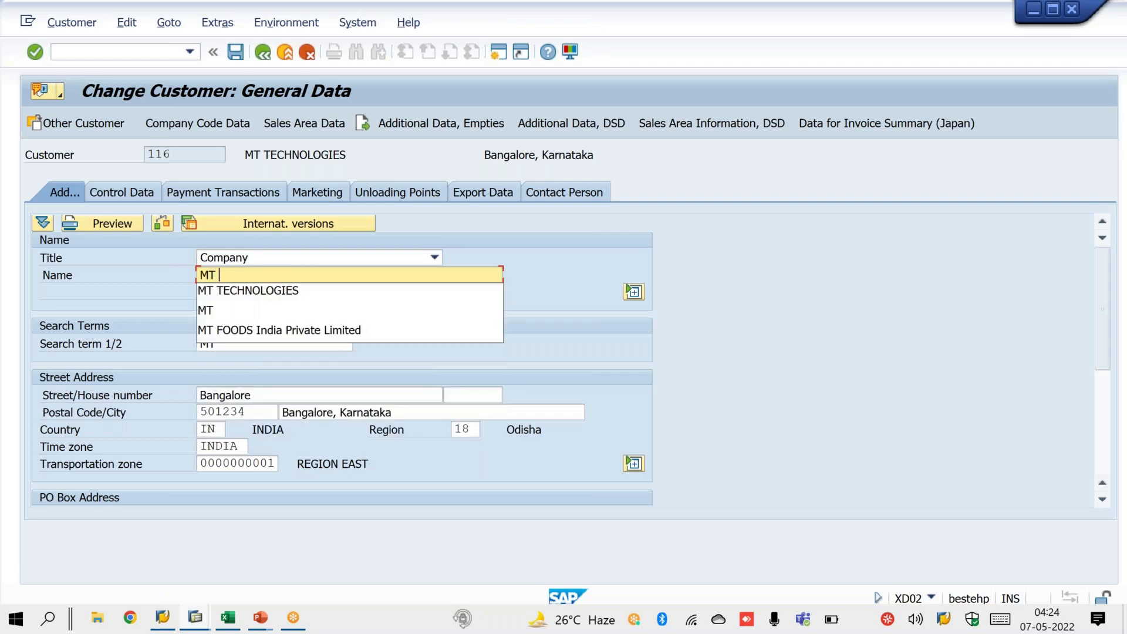
type("FOODS")
key("Down")
key("Return")
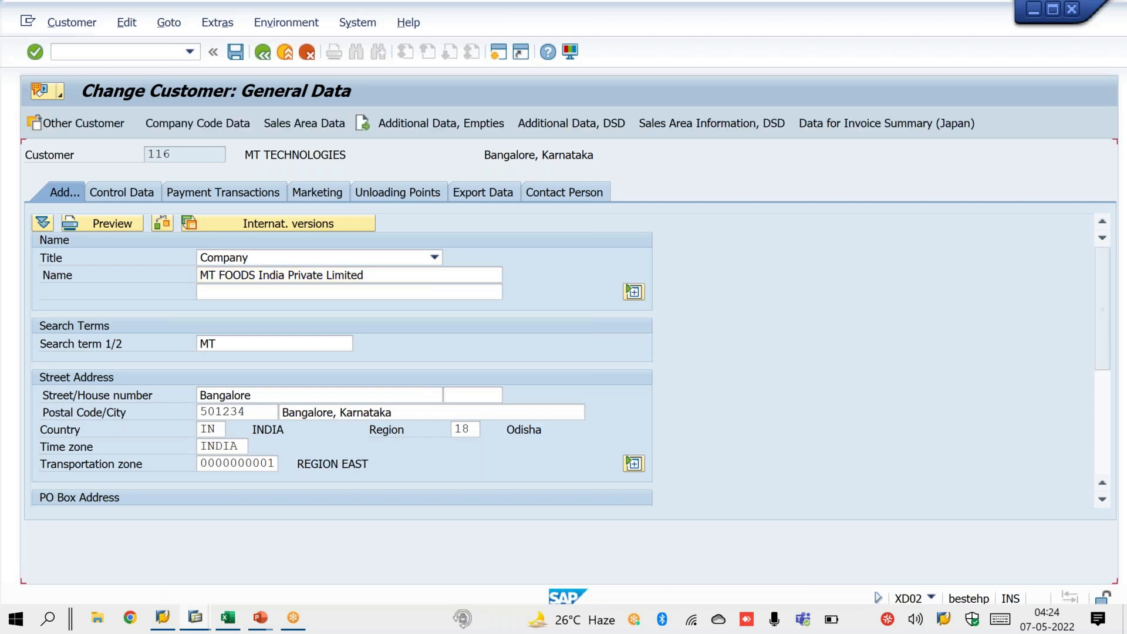
key("Return")
key("ctrl+s")
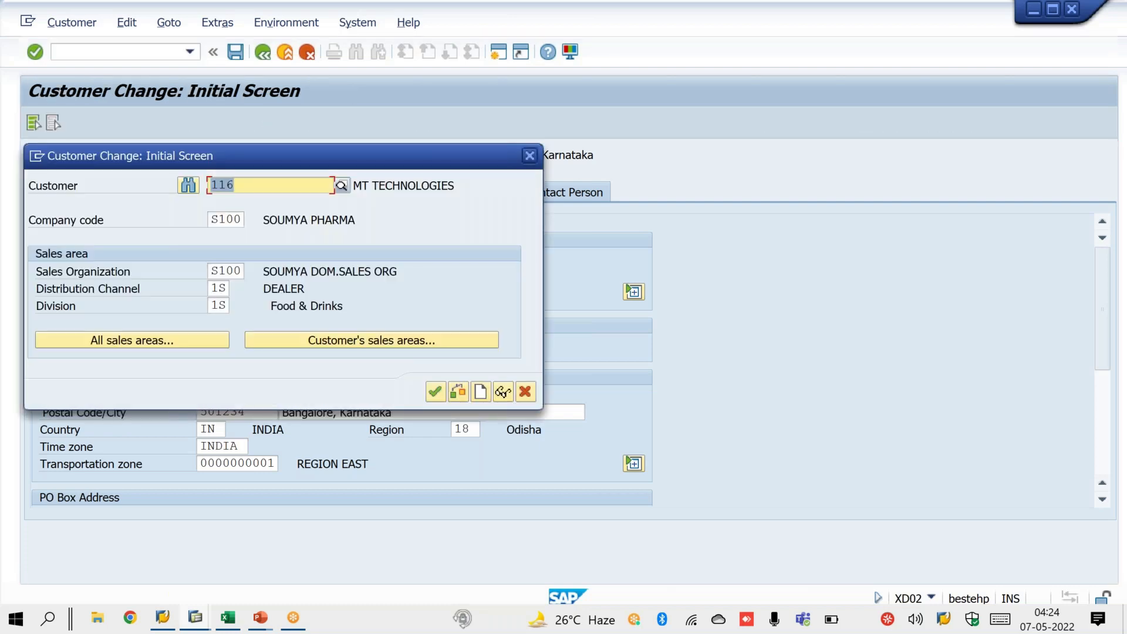
key("Return")
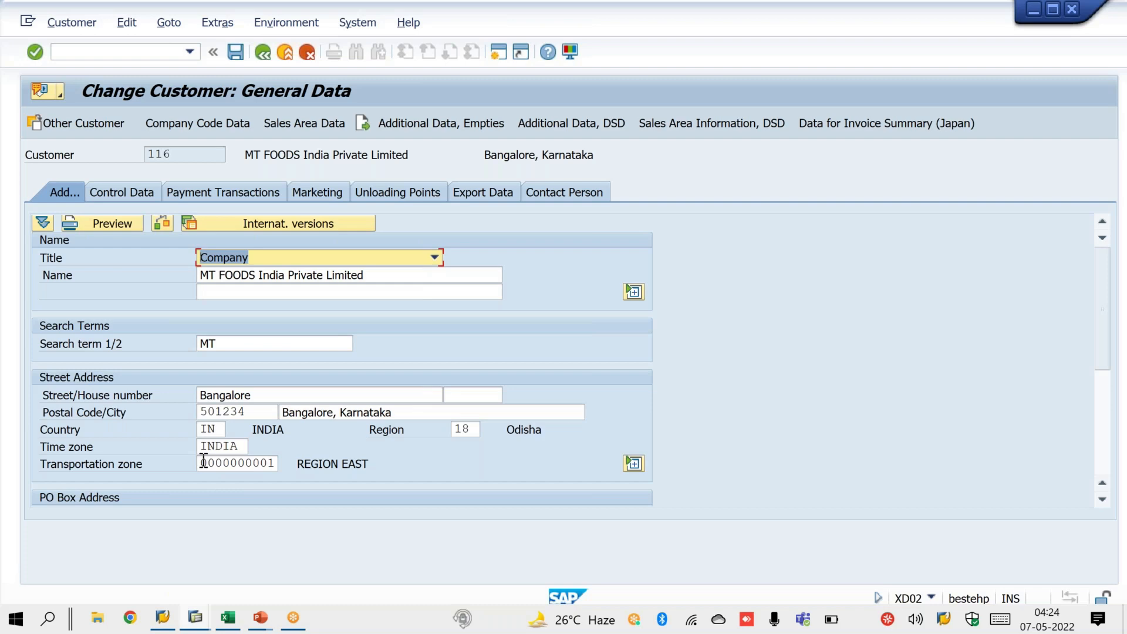
left_click_drag(201, 463, 260, 466)
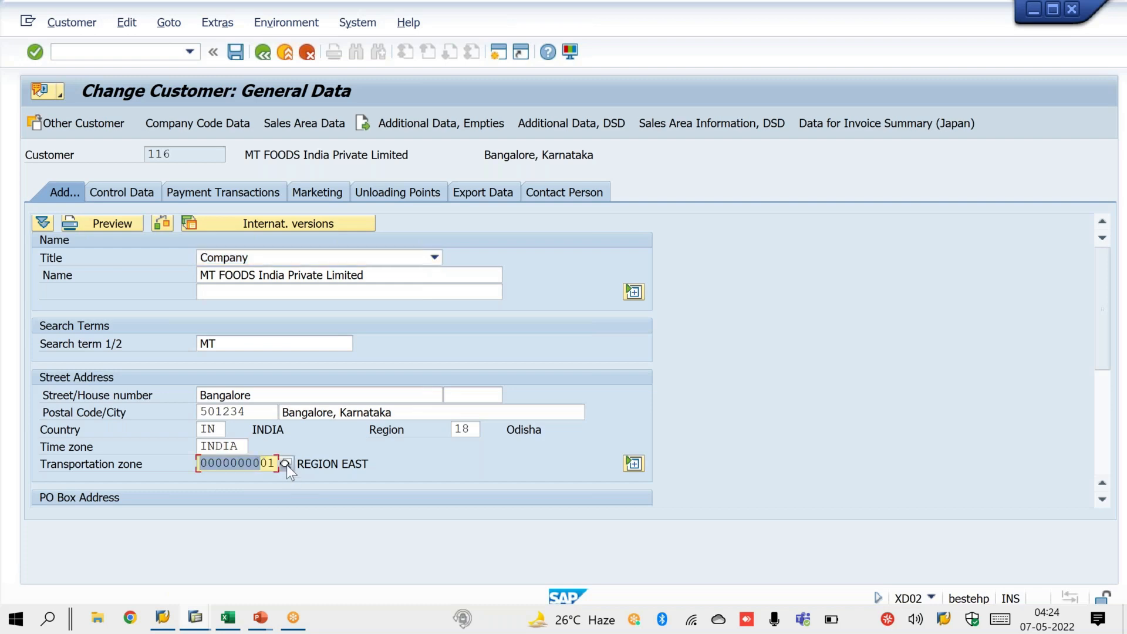
key("Return")
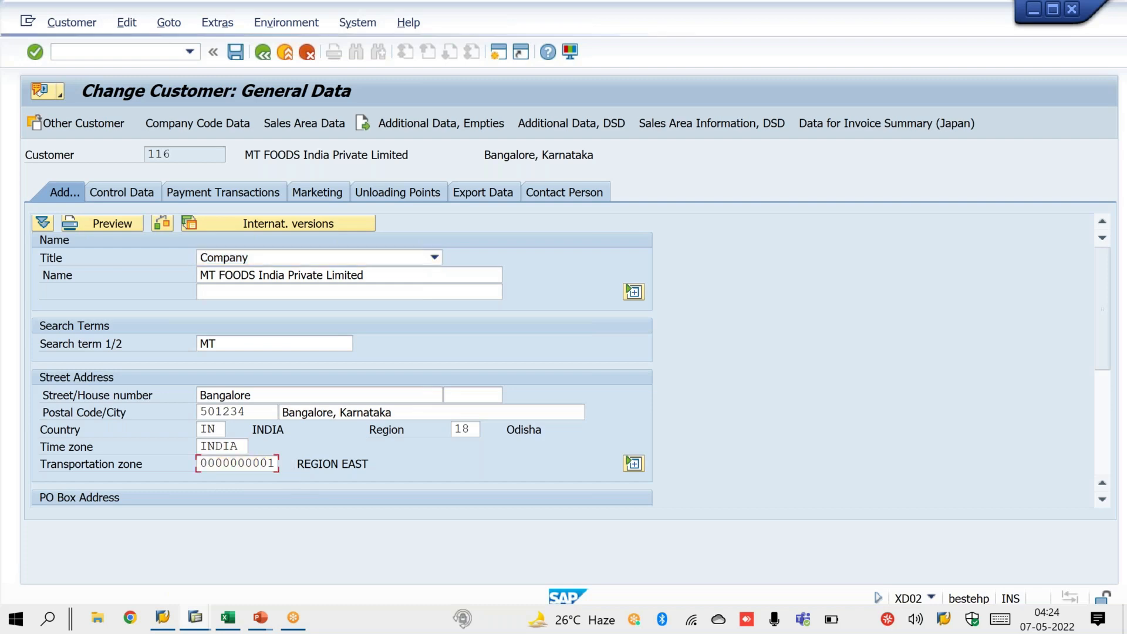
key("F4")
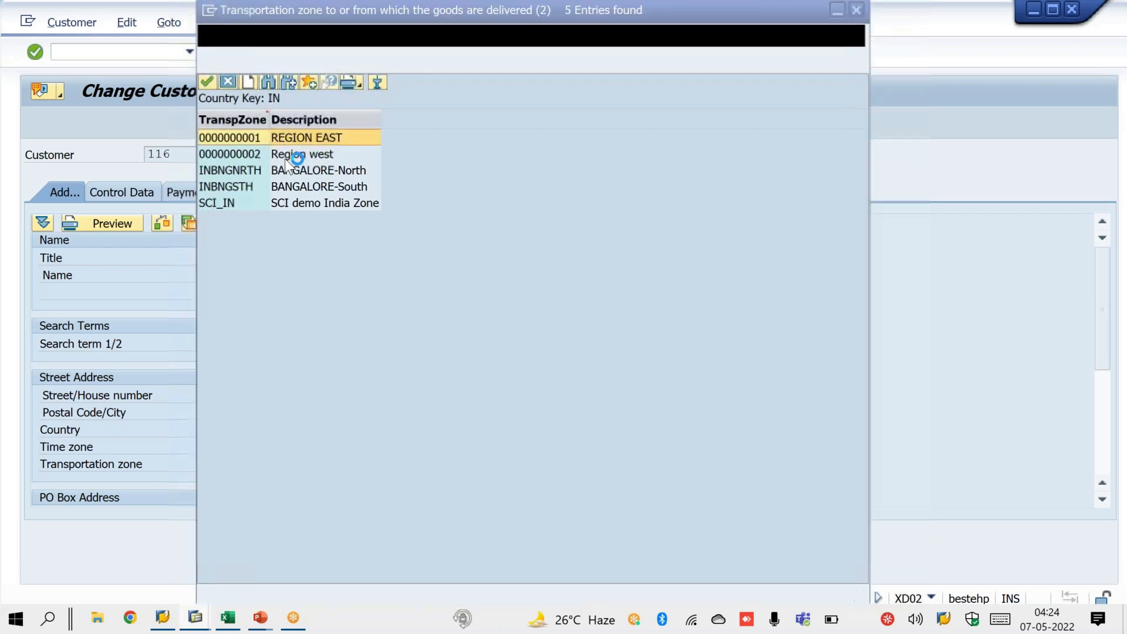
left_click(287, 155)
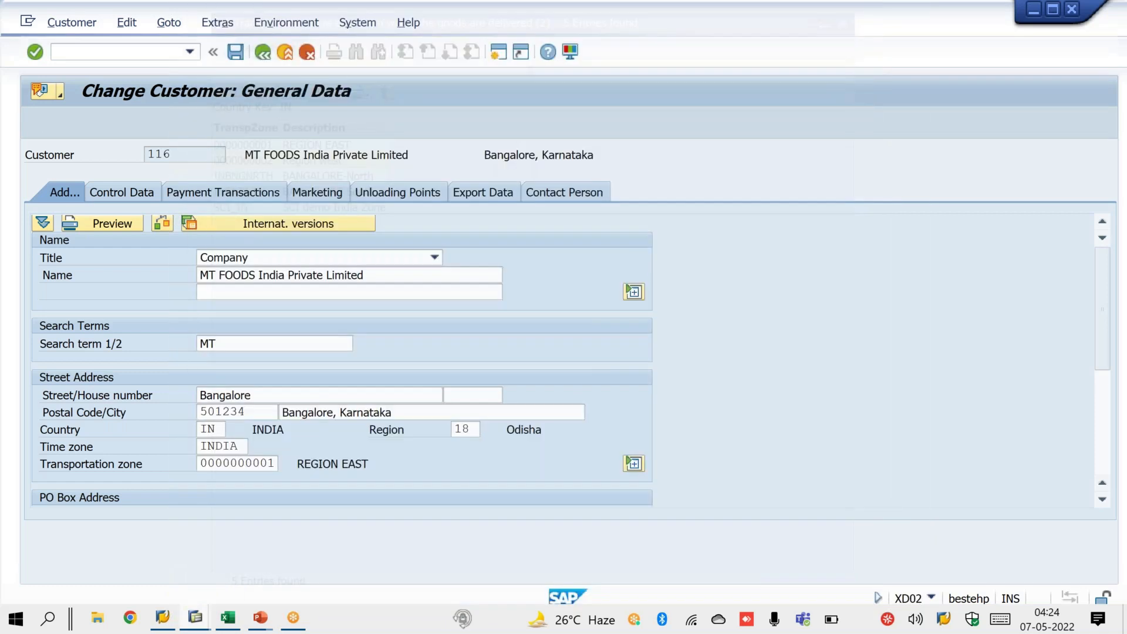
key("ctrl+s")
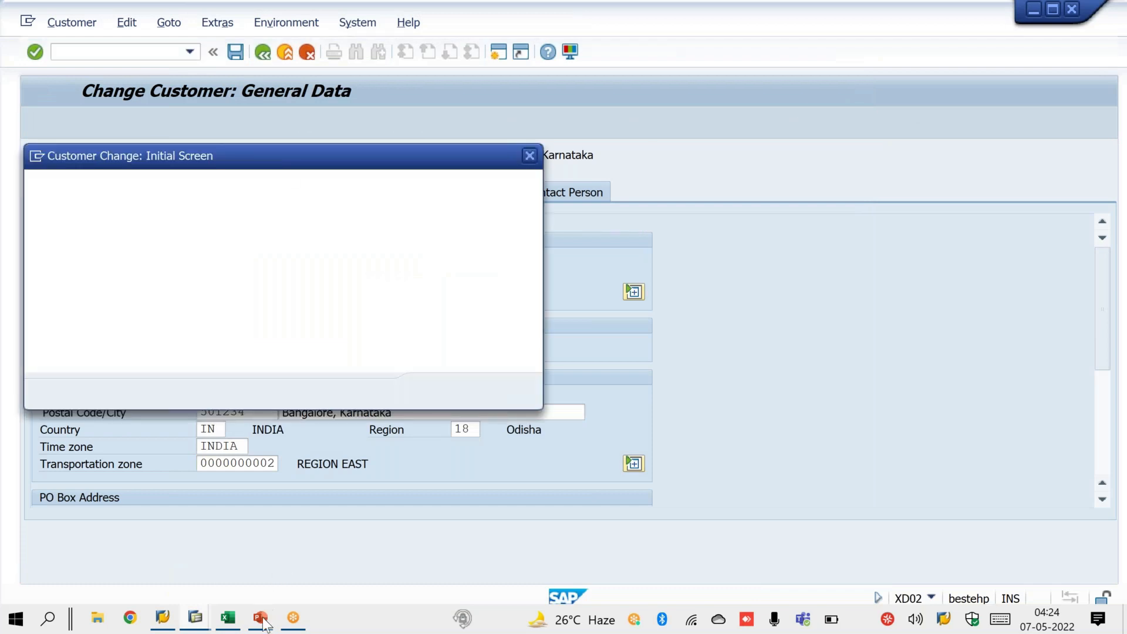
- Switch to the PowerPoint slide show and circle transaction code XD03 with the pen
mouse_move(261, 613)
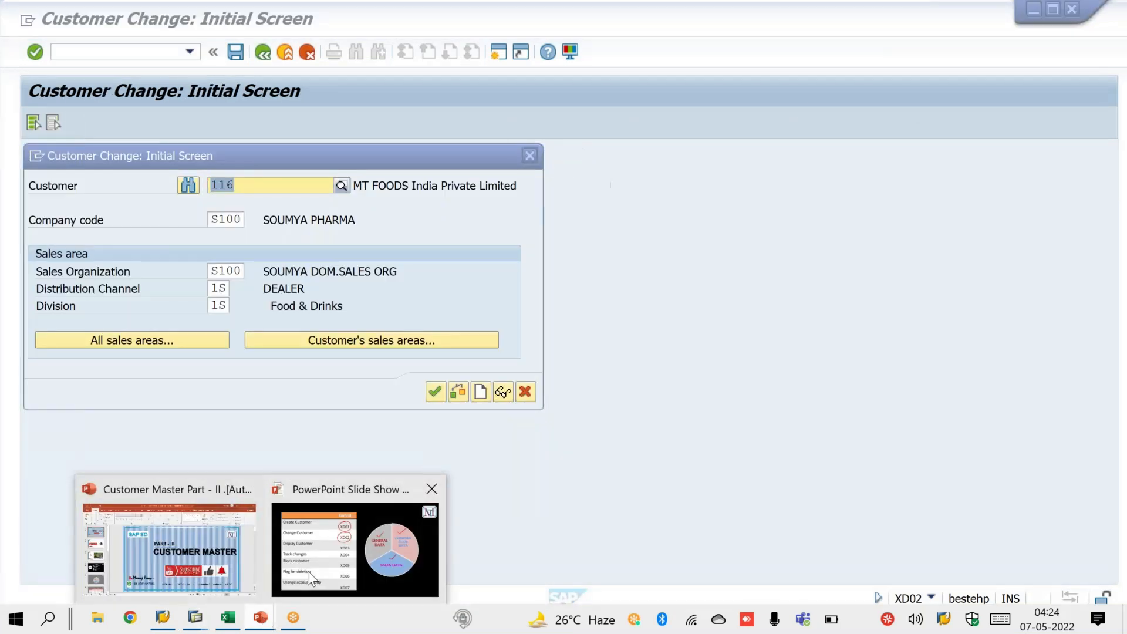
left_click(308, 571)
mouse_move(526, 298)
left_mouse_down()
mouse_move(541, 305)
mouse_move(572, 282)
mouse_move(456, 294)
mouse_move(535, 297)
mouse_move(484, 274)
left_mouse_up()
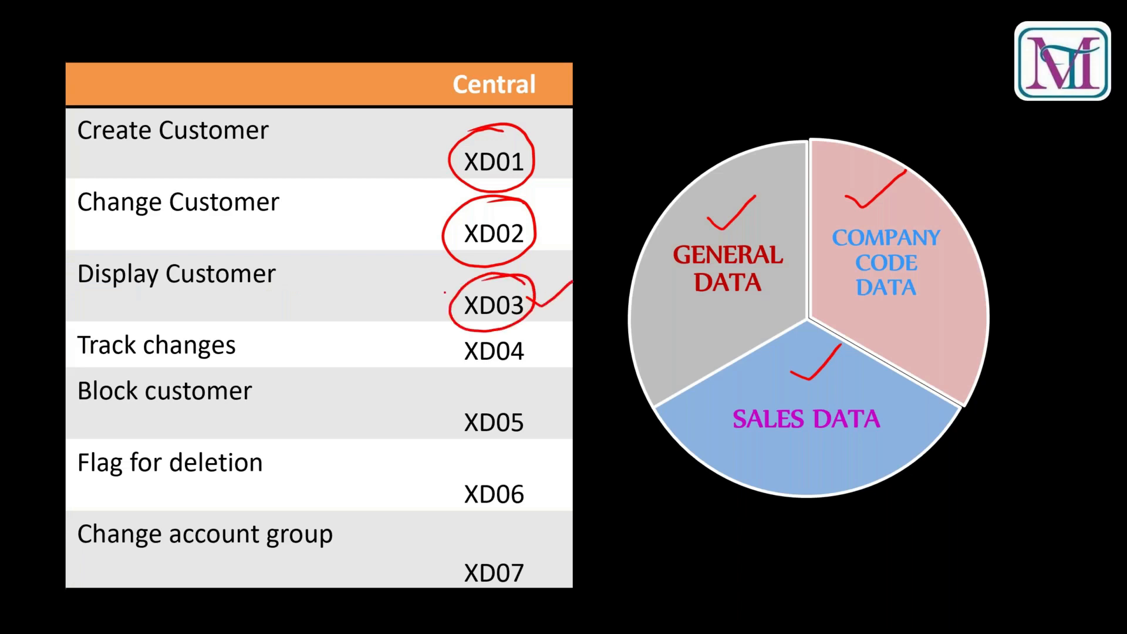
- Switch back to SAP, close customer change, and open the same customer for display with transaction XD03
key("alt+Tab")
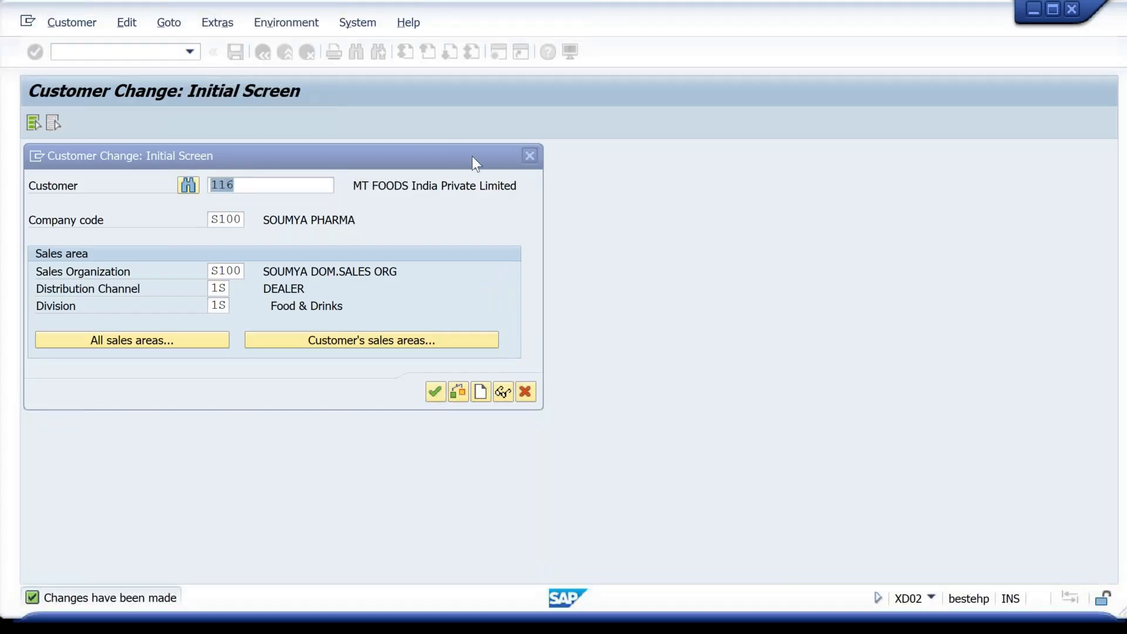
left_click(530, 158)
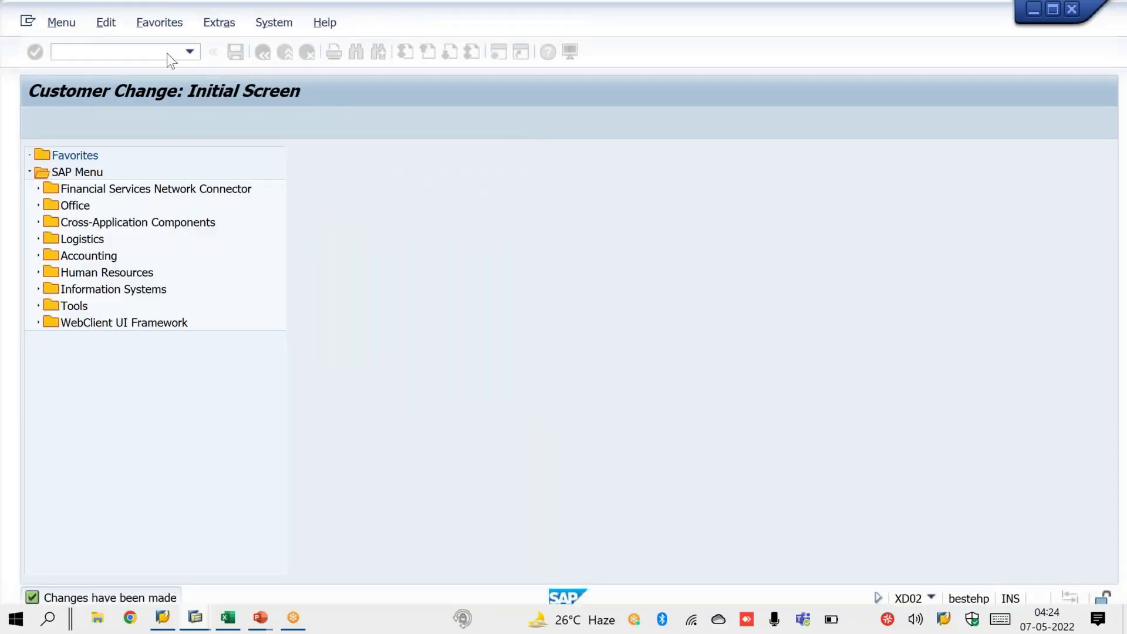
type("XD03")
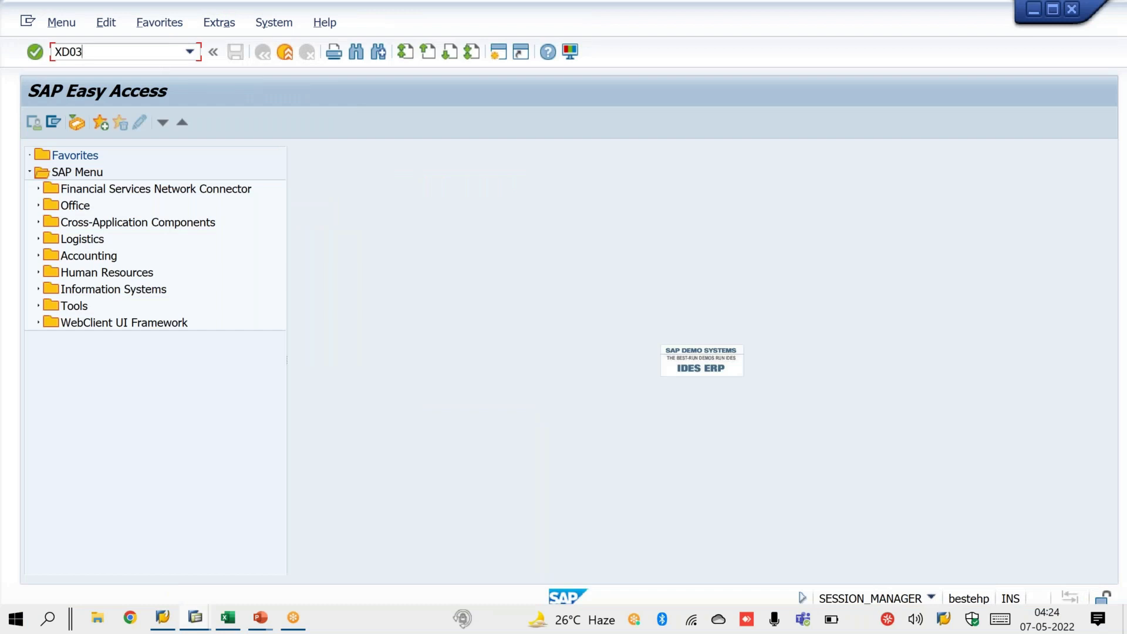
key("Return")
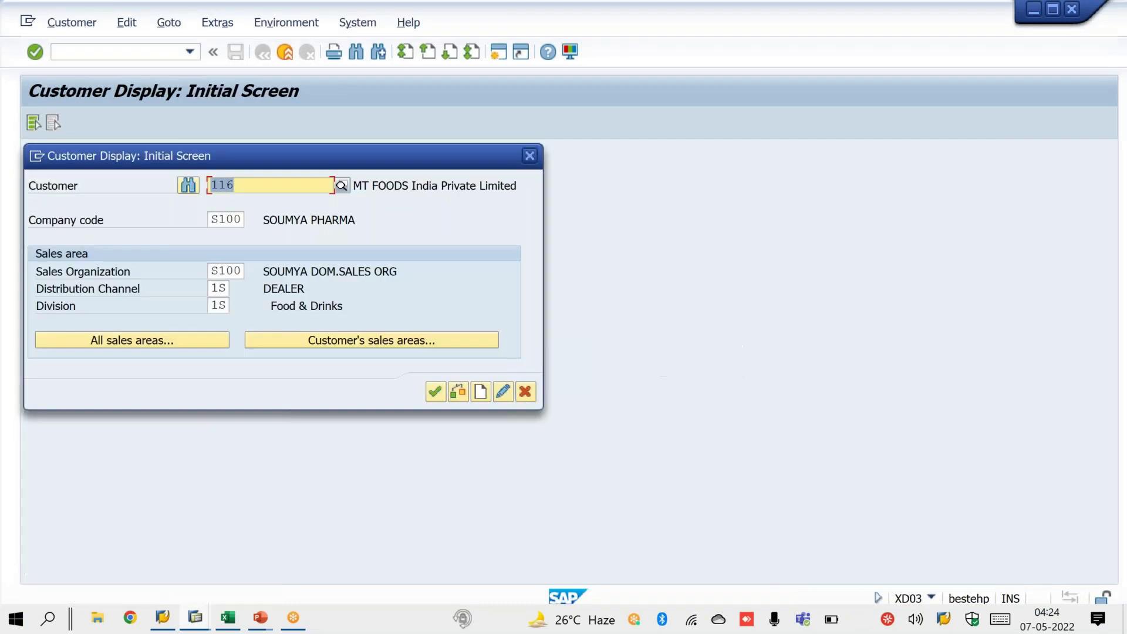
key("Return")
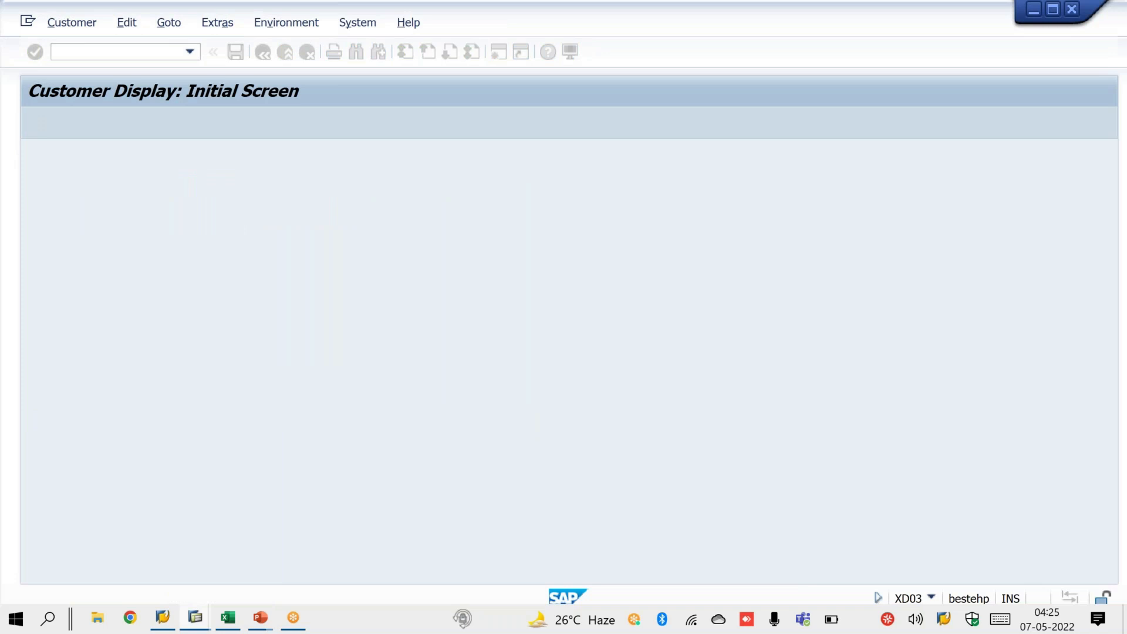
- Review the customer's name and search term, its company code data, and its sales area data including billing documents
left_click_drag(372, 279, 203, 285)
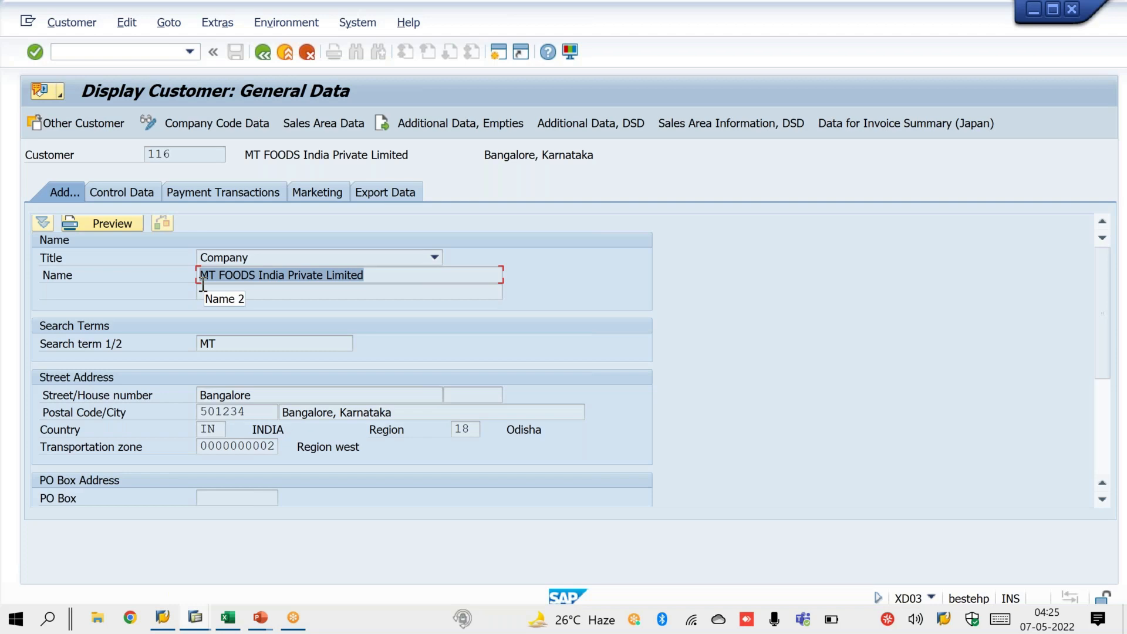
left_click(319, 344)
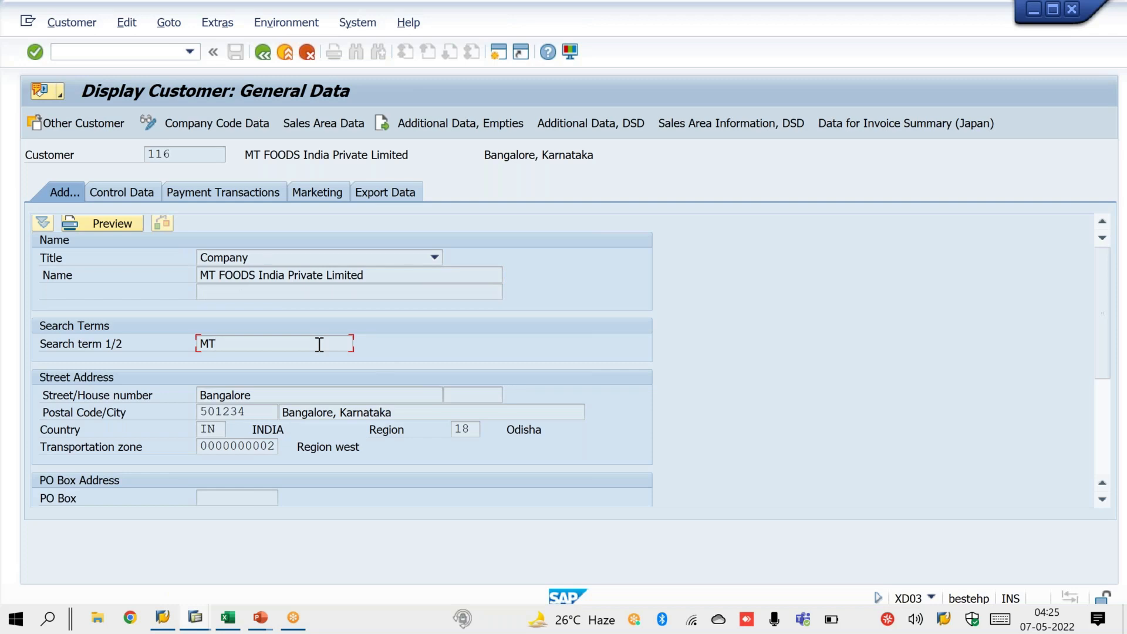
left_click(248, 125)
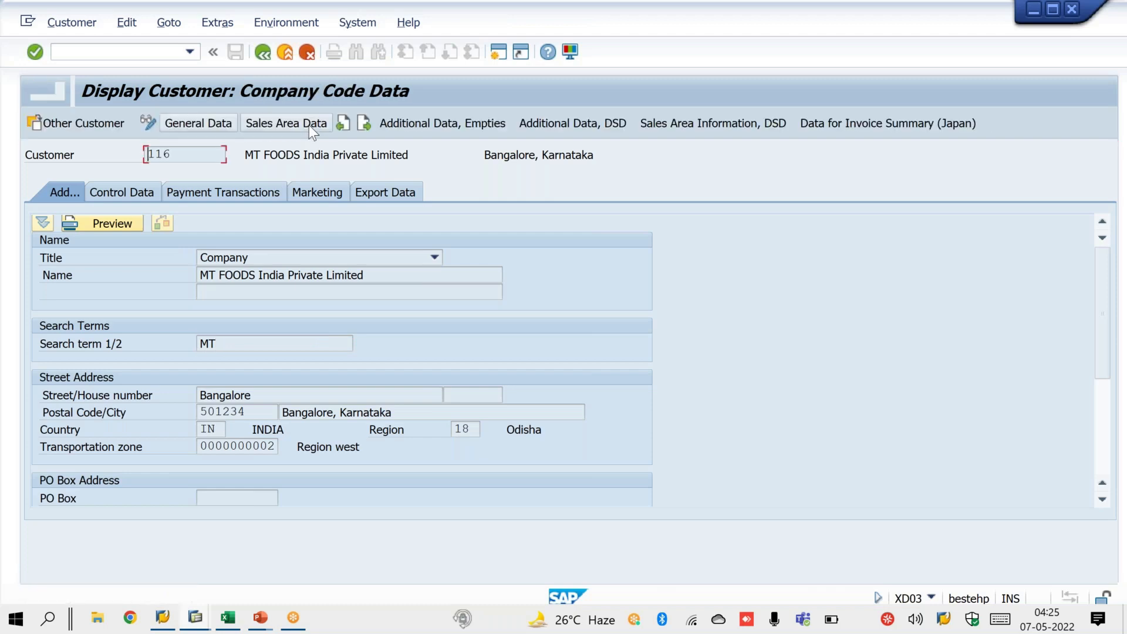
left_click(308, 125)
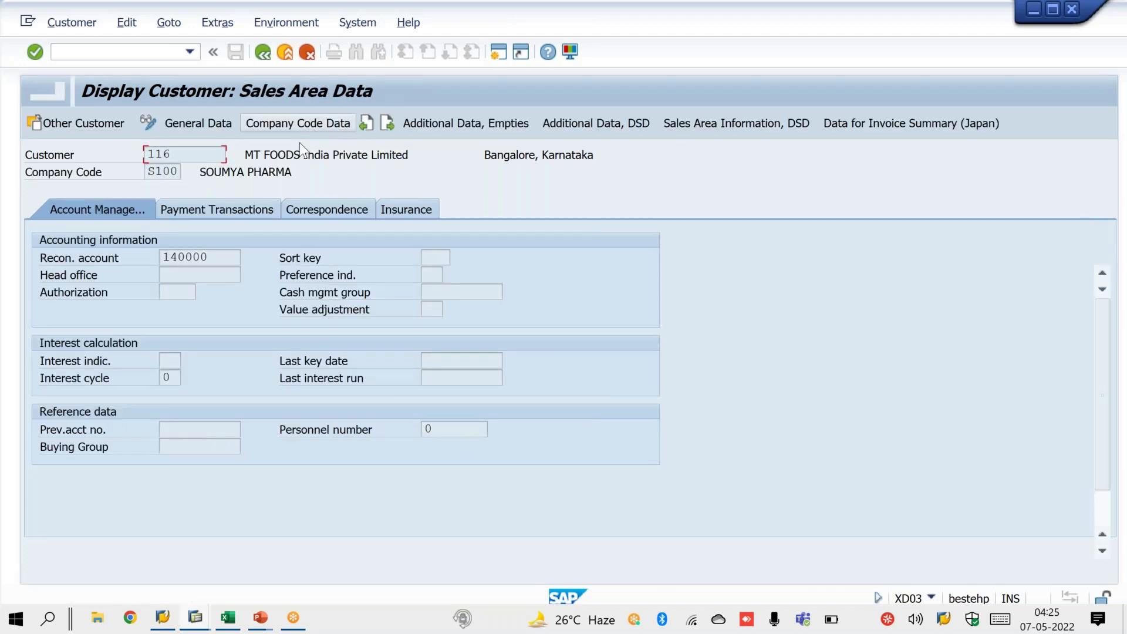
left_click(106, 247)
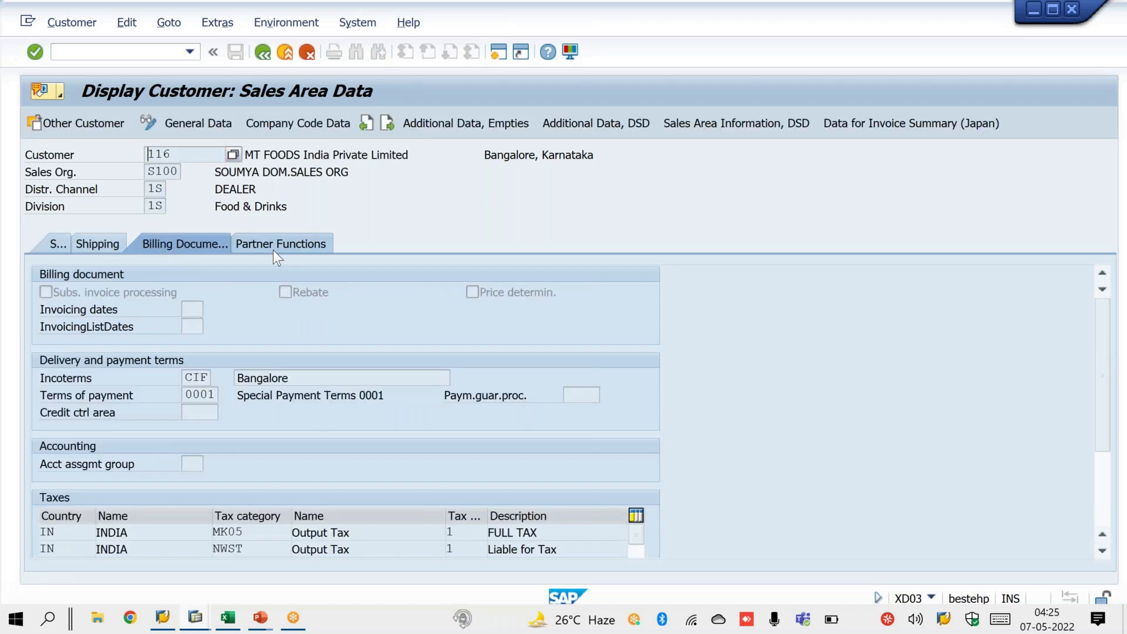
- Switch to the PowerPoint slide show and circle transaction code XD04 with the pen
key("alt+Tab")
key("ctrl+p")
mouse_move(525, 328)
left_mouse_down()
mouse_move(453, 359)
mouse_move(531, 334)
mouse_move(490, 321)
left_mouse_up()
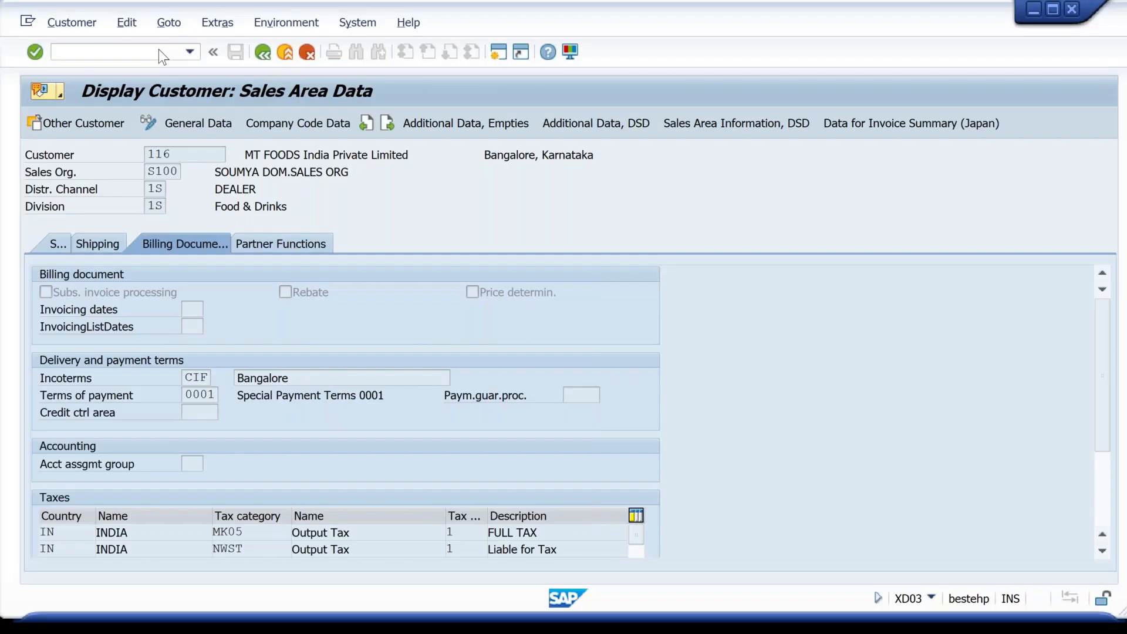
- In SAP, open customer account changes with /NXD04 and try to list the customer's changes for company code M100
type("/NXD04")
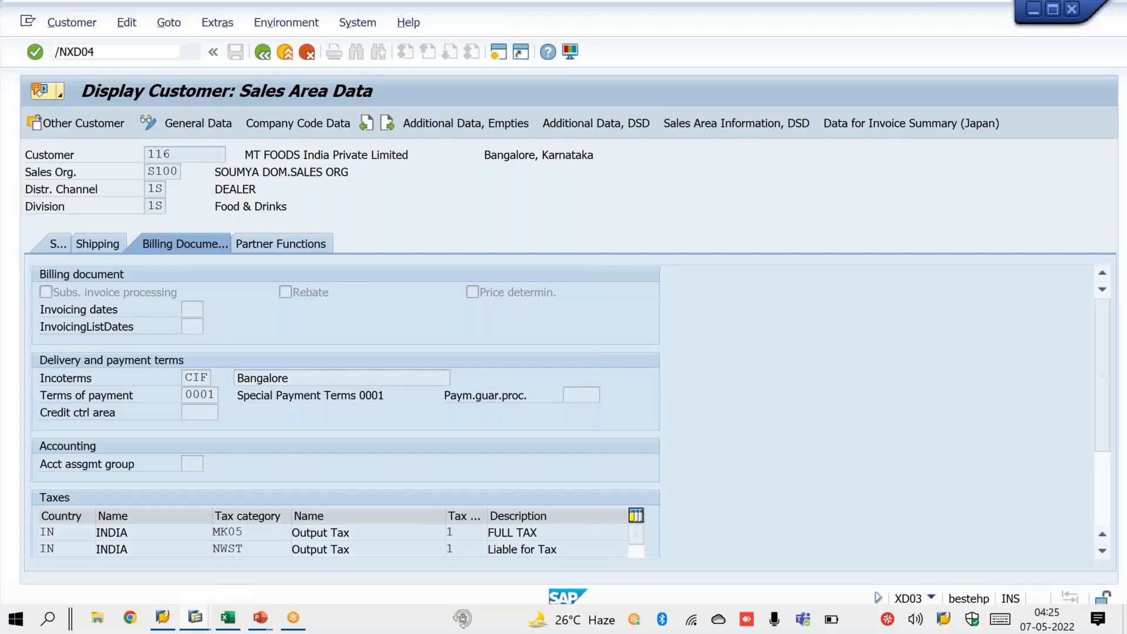
key("Return")
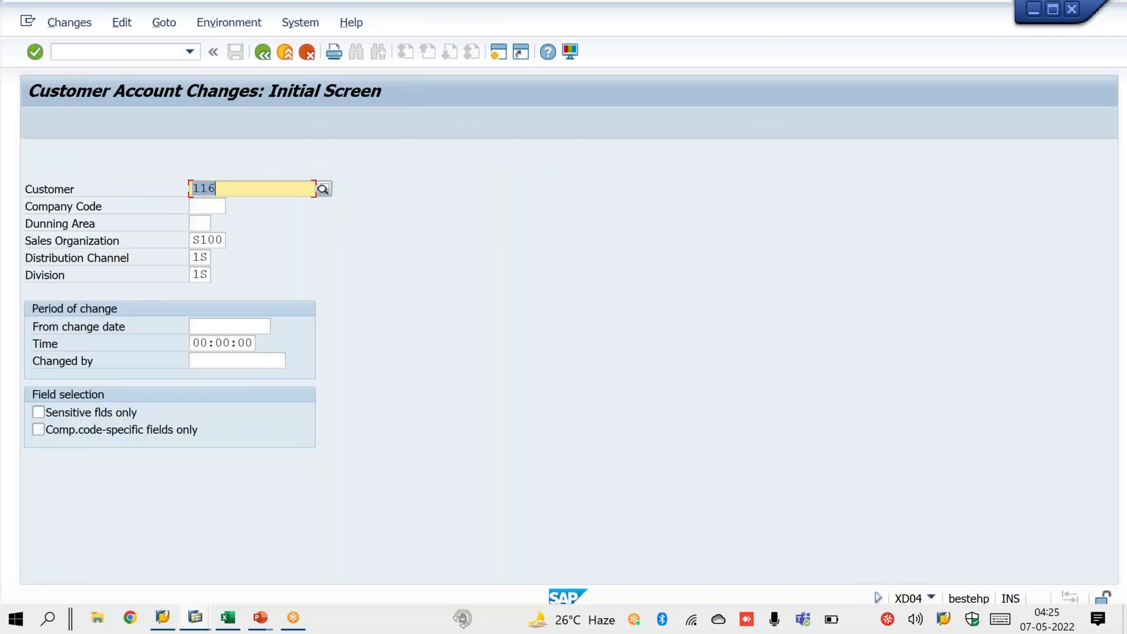
key("Tab")
type("M100")
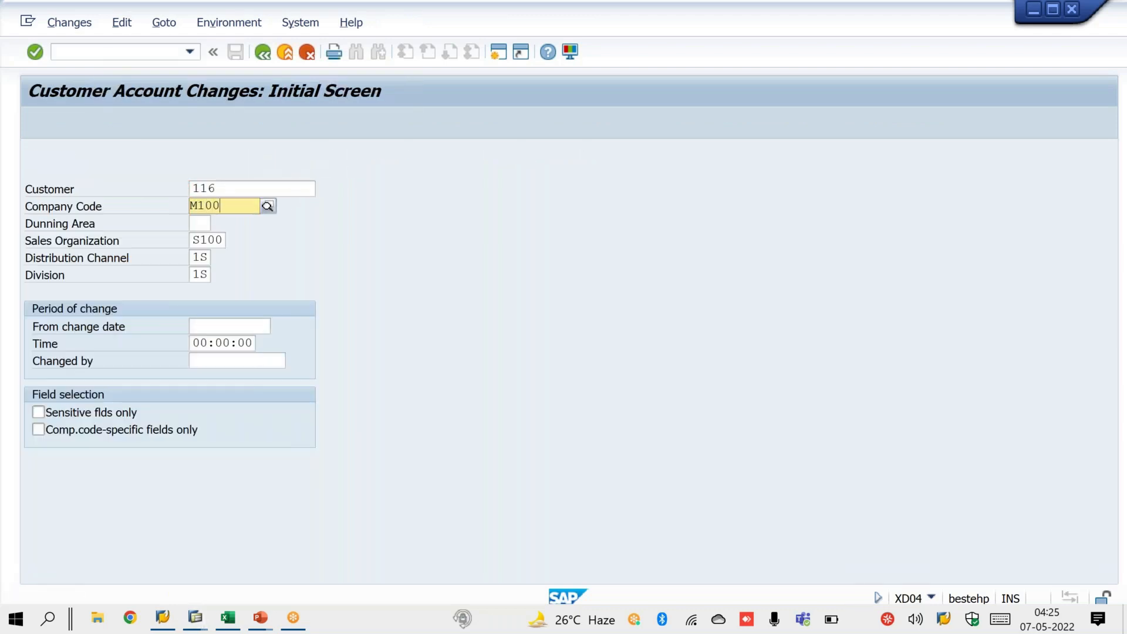
key("Down")
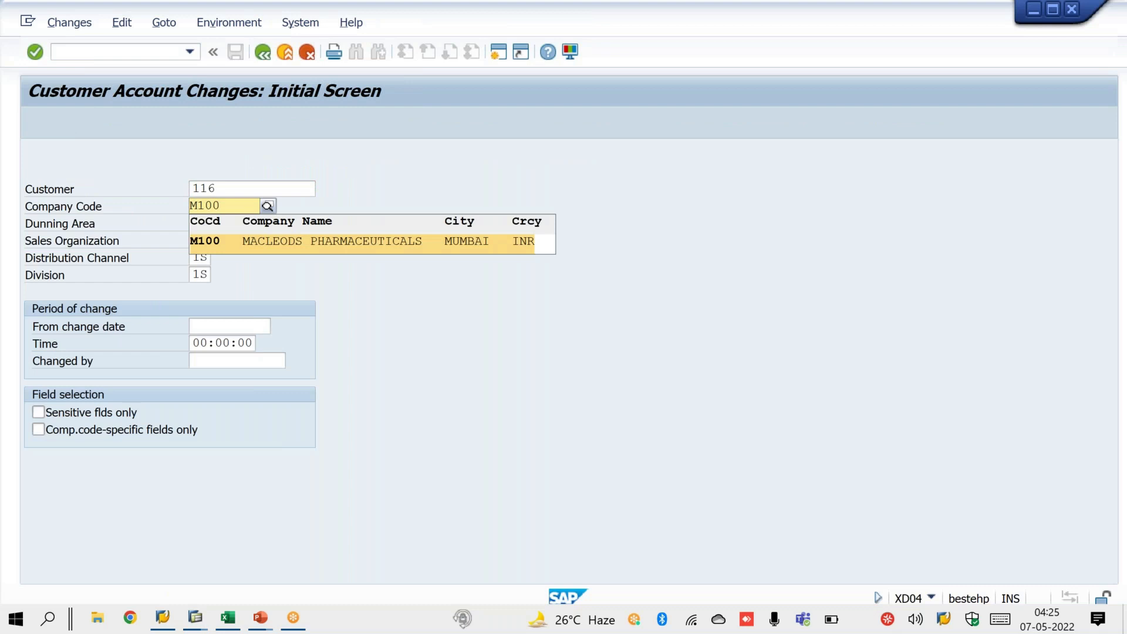
key("Return")
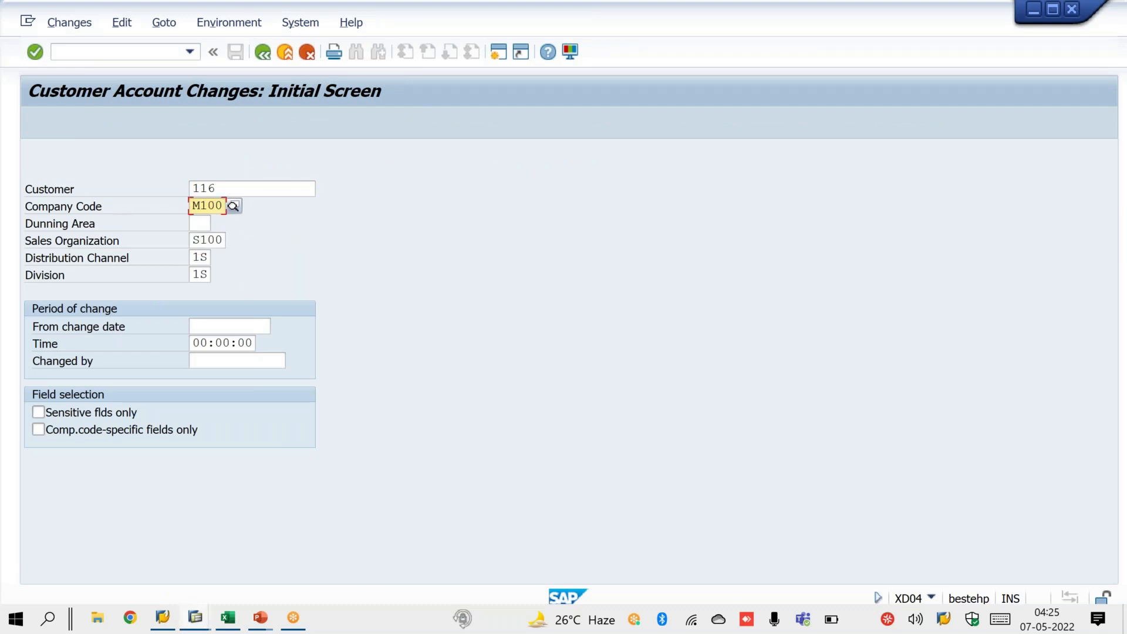
key("Return")
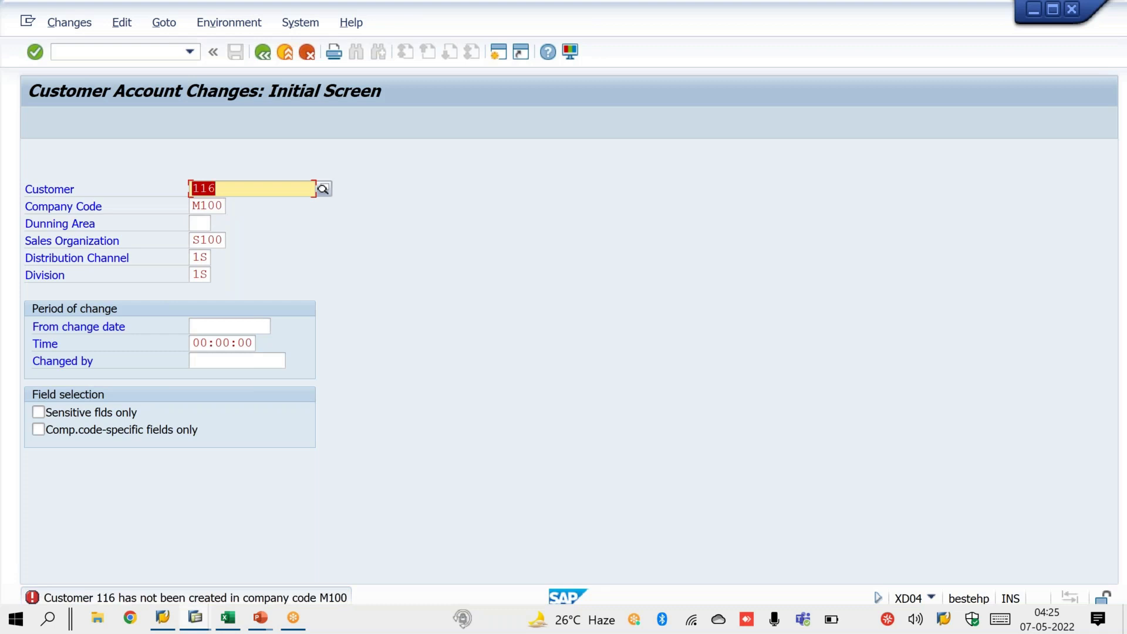
key("Return")
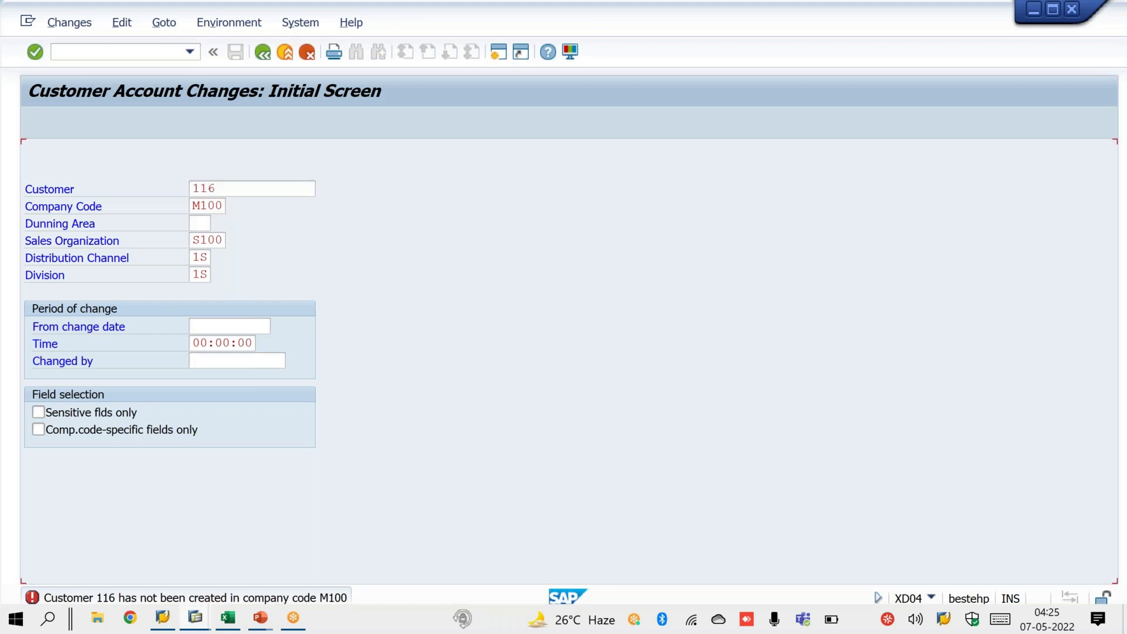
- Set the company code to S100 and display the list of the customer's changed fields
key("Tab")
type("S100")
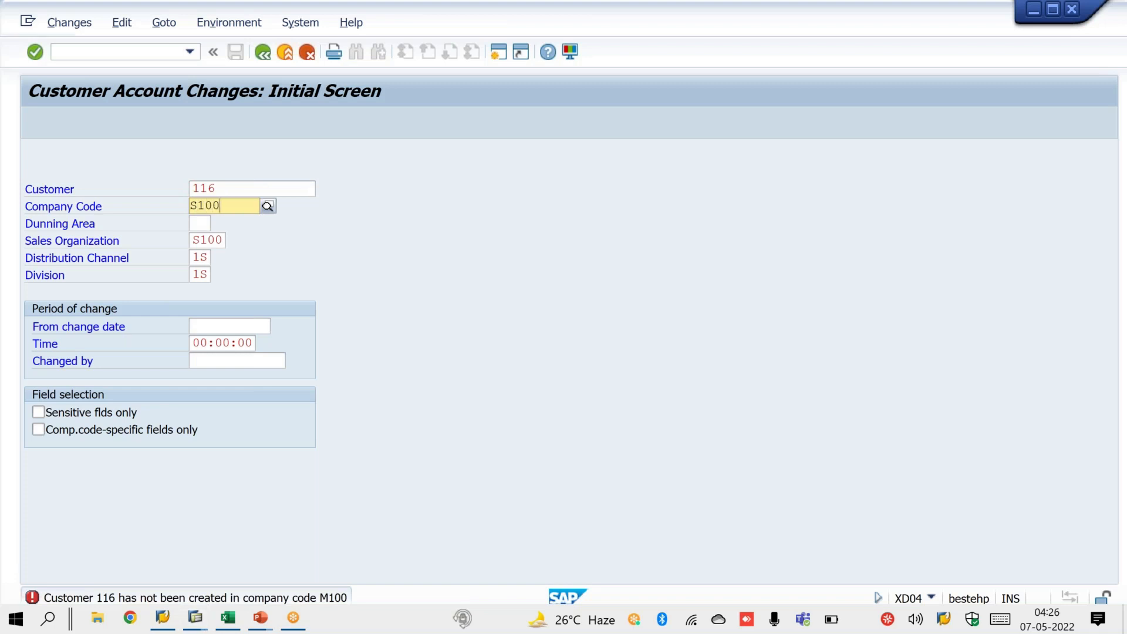
key("Down")
key("Return")
key("Return")
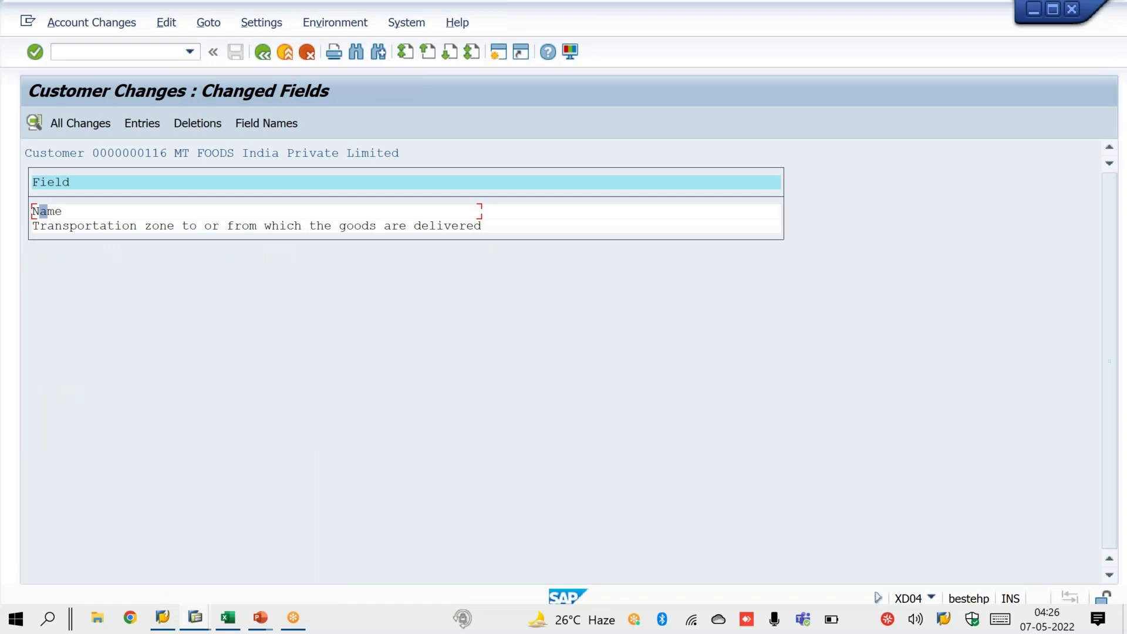
- Tick the Name and transportation zone entries with the screen annotation pen, and leave annotation mode
left_click(748, 13)
left_click(745, 51)
left_click_drag(120, 164, 18, 234)
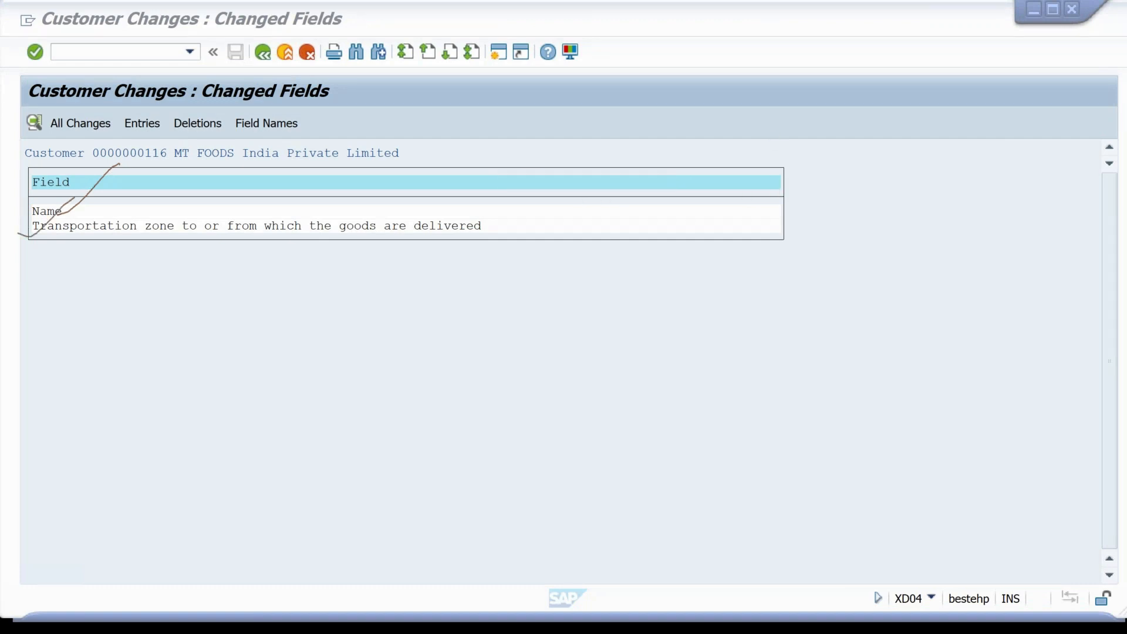
key("Escape")
- Open the change overview for the Name field from the changed-fields list
left_click(56, 212)
double_click(55, 213)
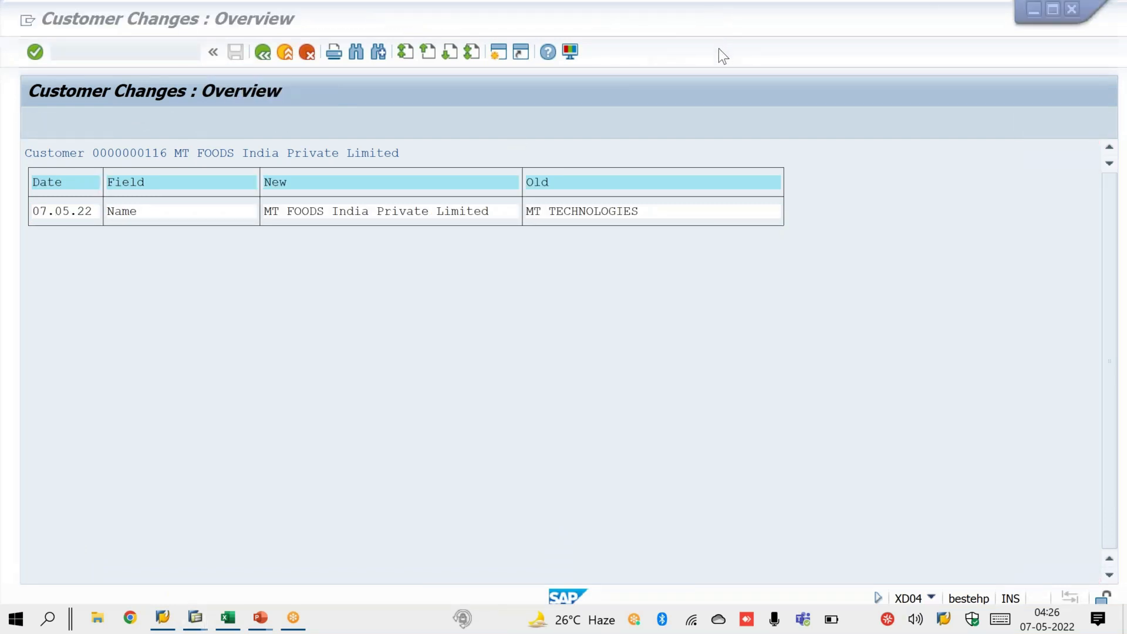
- Tick the new and old name values with the screen annotation pen, and leave annotation mode
left_click_drag(509, 217, 572, 186)
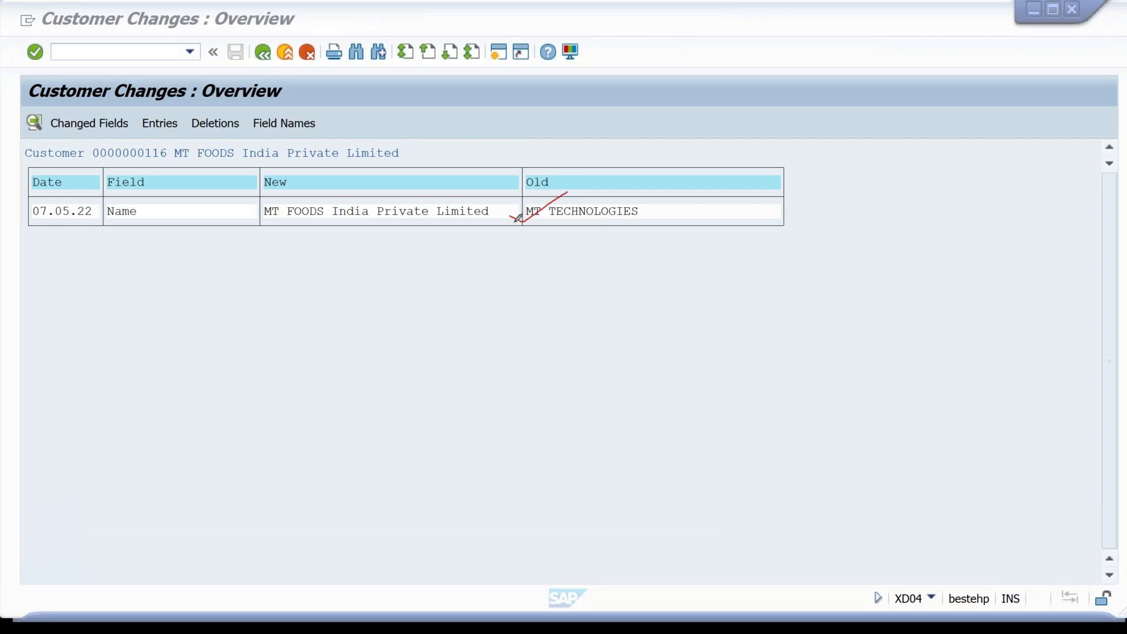
mouse_move(247, 215)
left_mouse_down()
mouse_move(261, 221)
mouse_move(295, 192)
left_mouse_up()
left_click(436, 251)
right_click(436, 251)
left_click(466, 258)
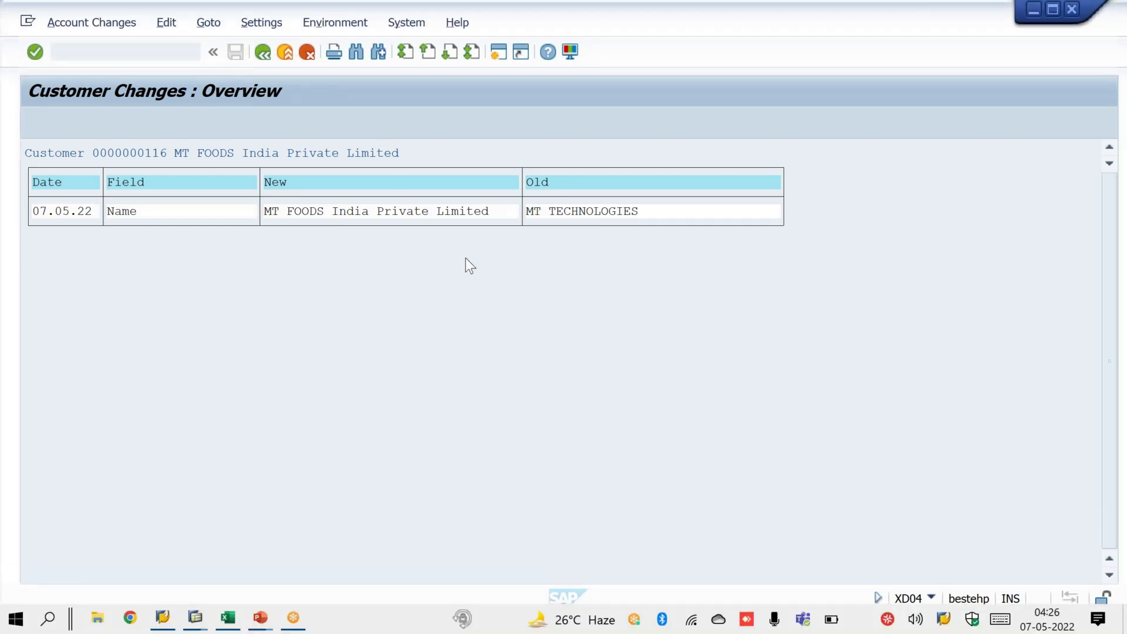
- View the details of the Name change, and return to the changed-fields list
double_click(401, 216)
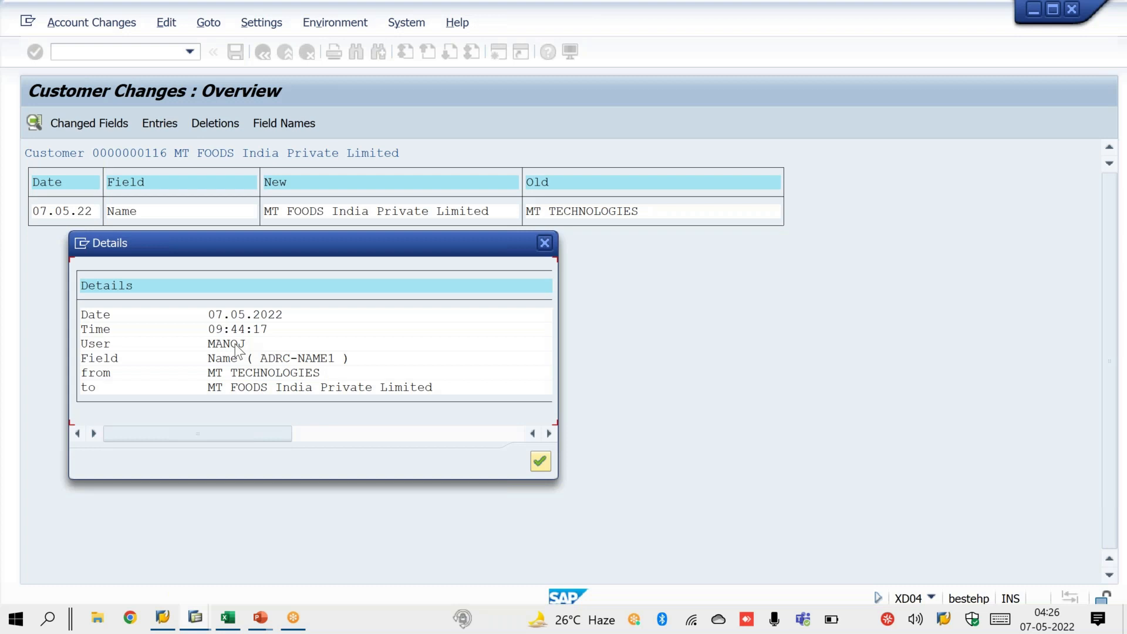
left_click(545, 244)
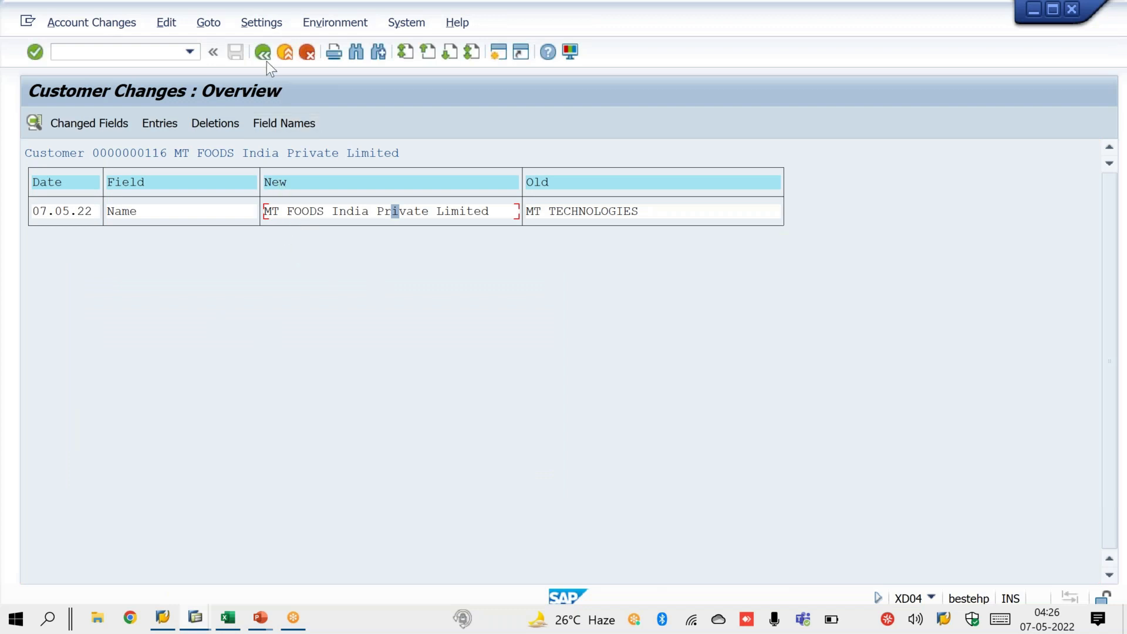
left_click(264, 55)
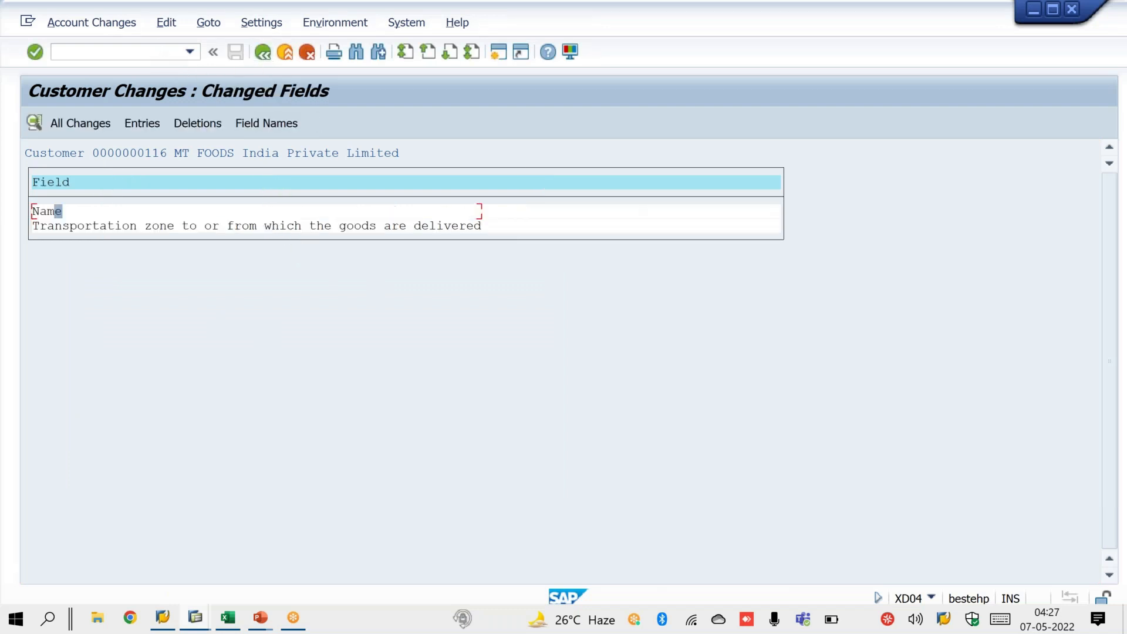
- Open the customer's sales area billing data for change with transaction XD02
type("/NXD04")
key("Return")
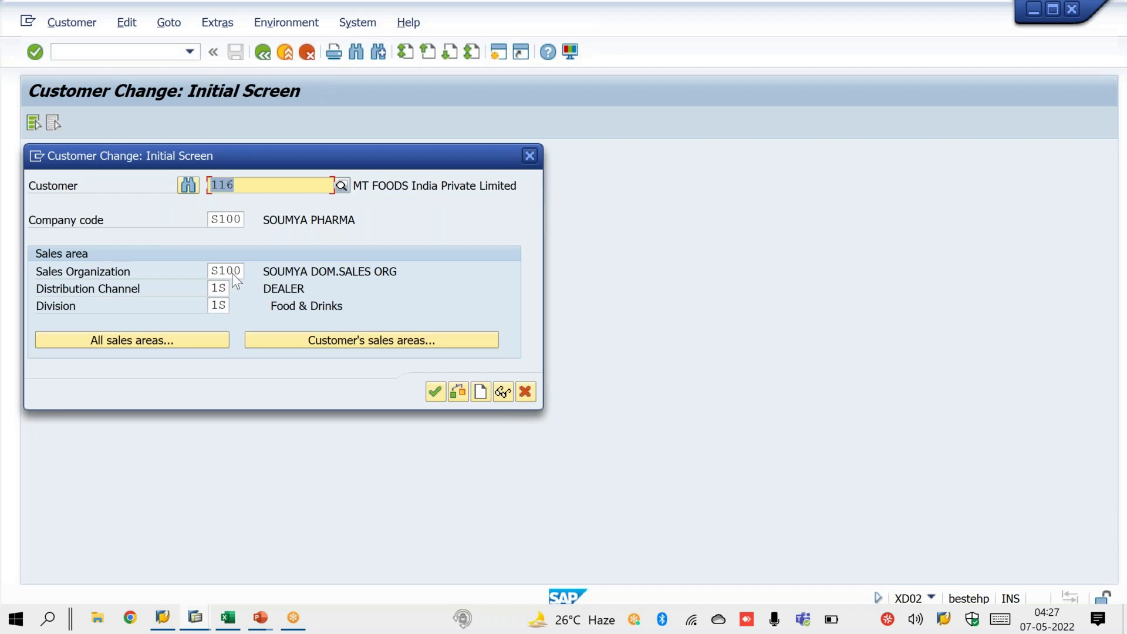
key("Return")
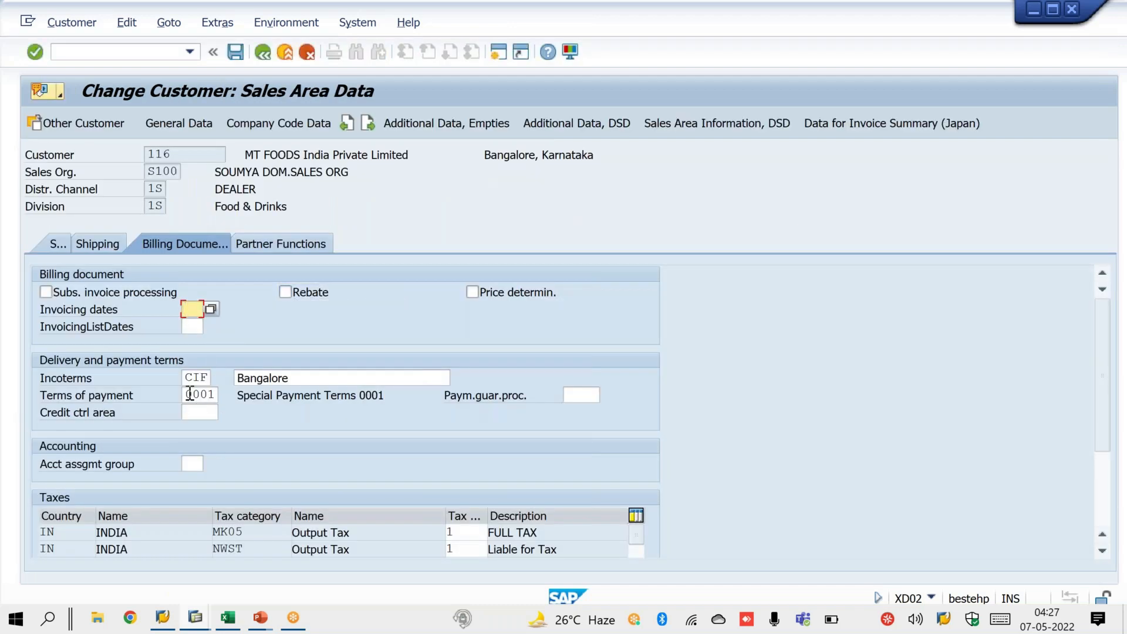
- Set the customer's terms of payment to 0005 and save the customer
left_click(189, 394)
double_click(205, 394)
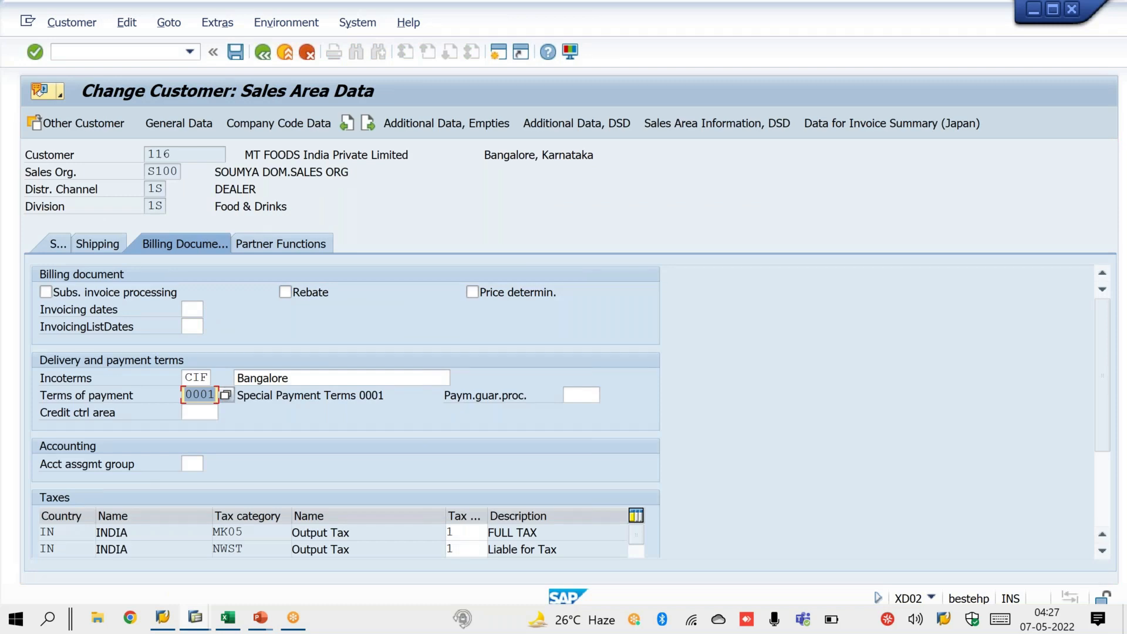
type("0005")
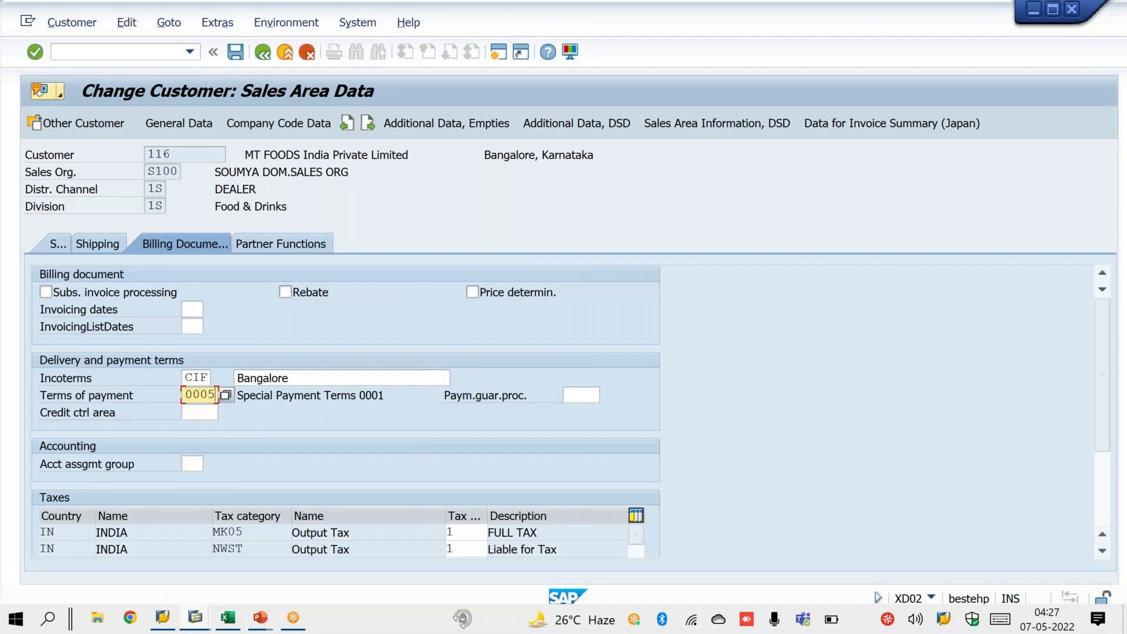
key("Return")
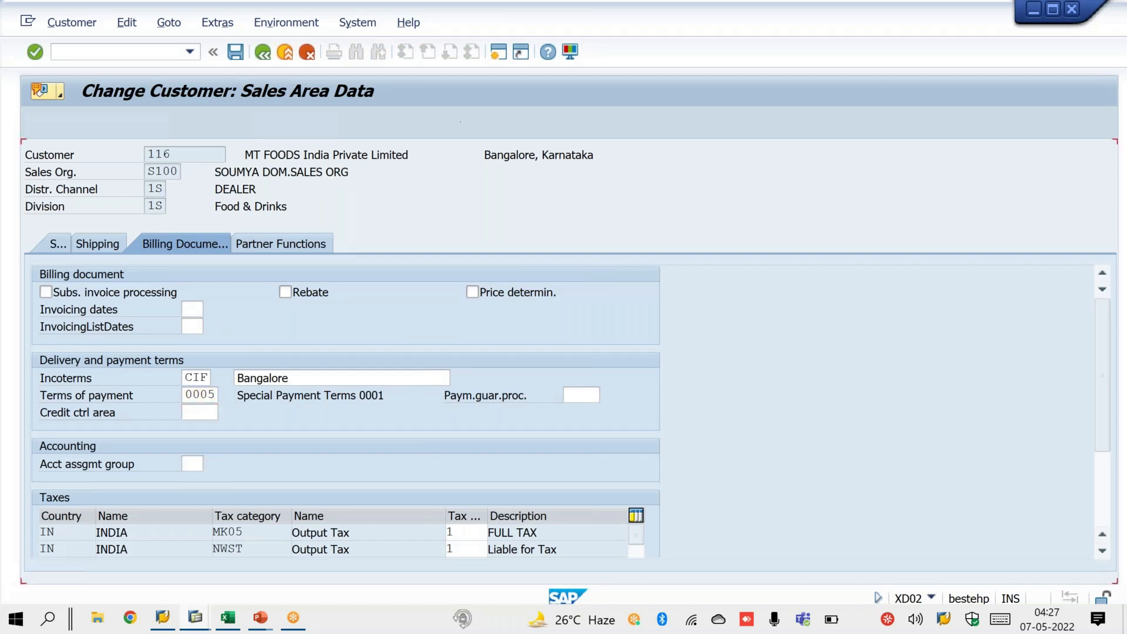
key("ctrl+s")
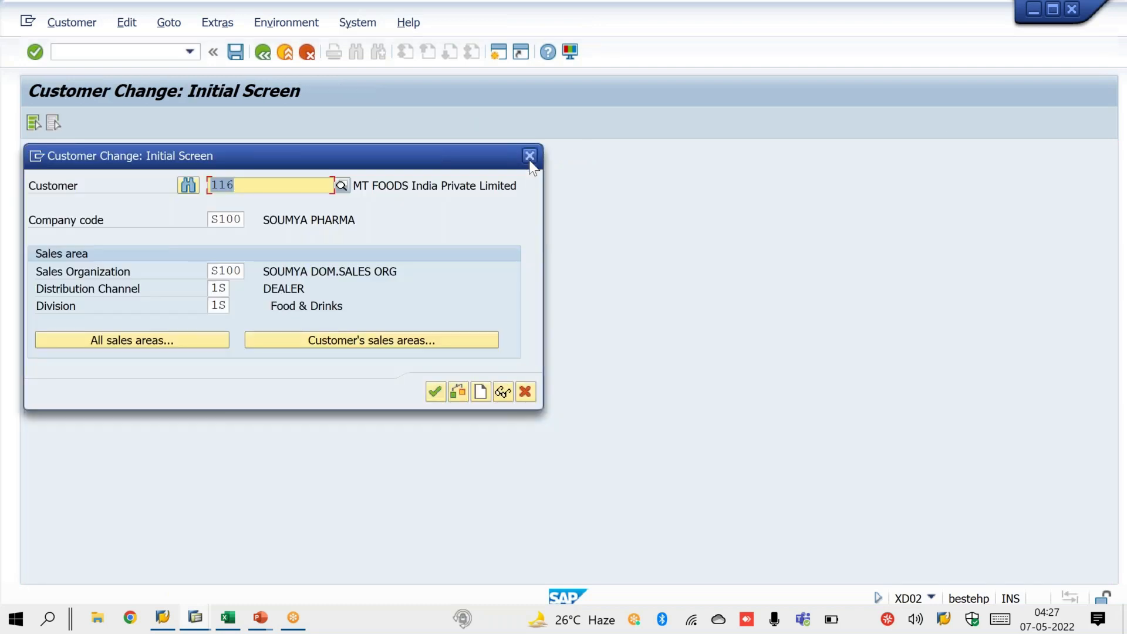
- Leave customer change and use /NXD04 to list the customer's changed fields
key("Escape")
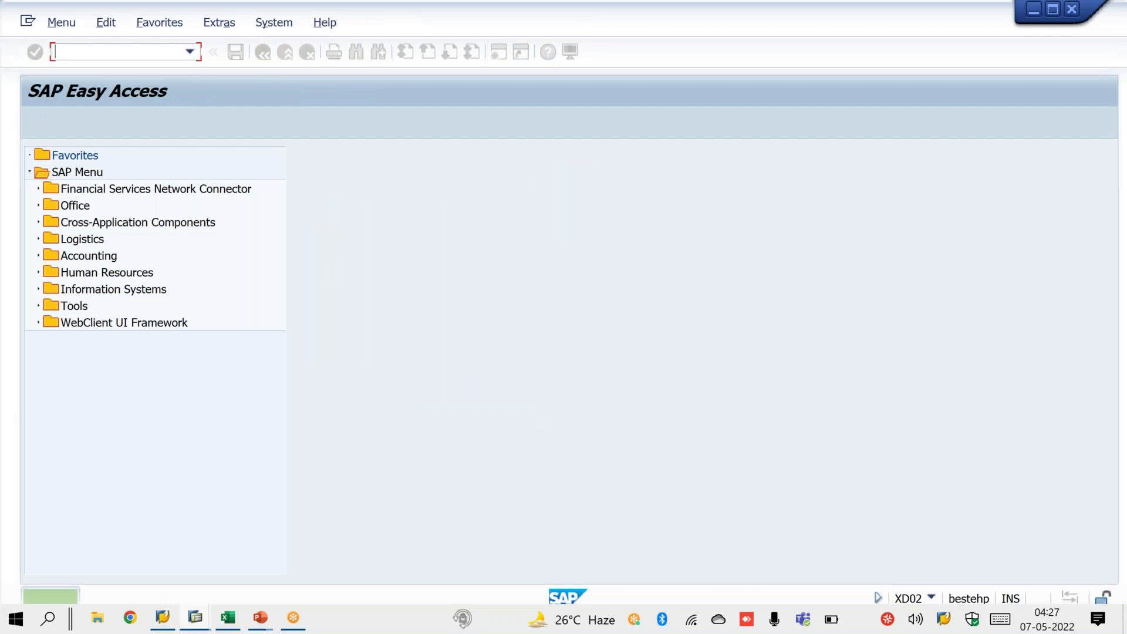
type("/NXD0")
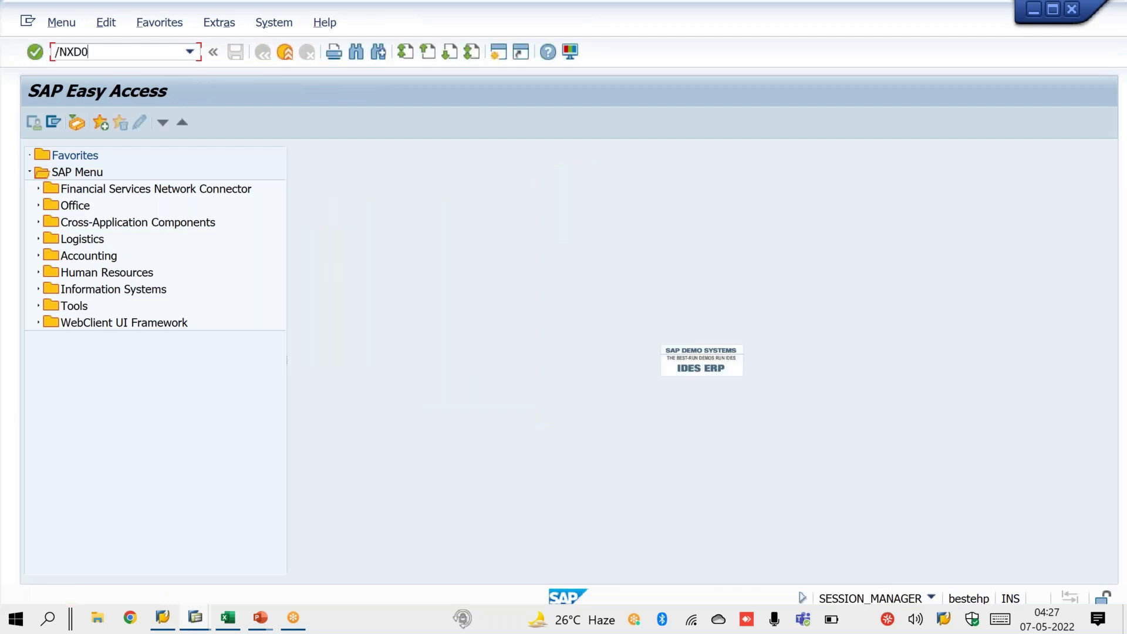
type("4")
key("Return")
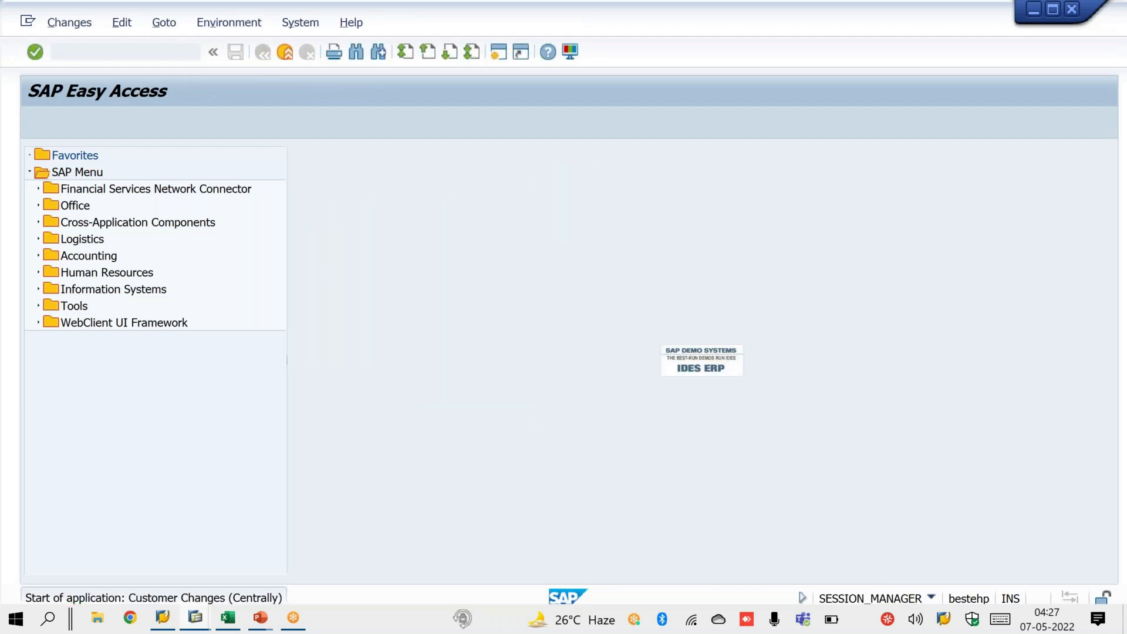
key("Tab")
key("space")
key("Down")
key("Return")
key("Return")
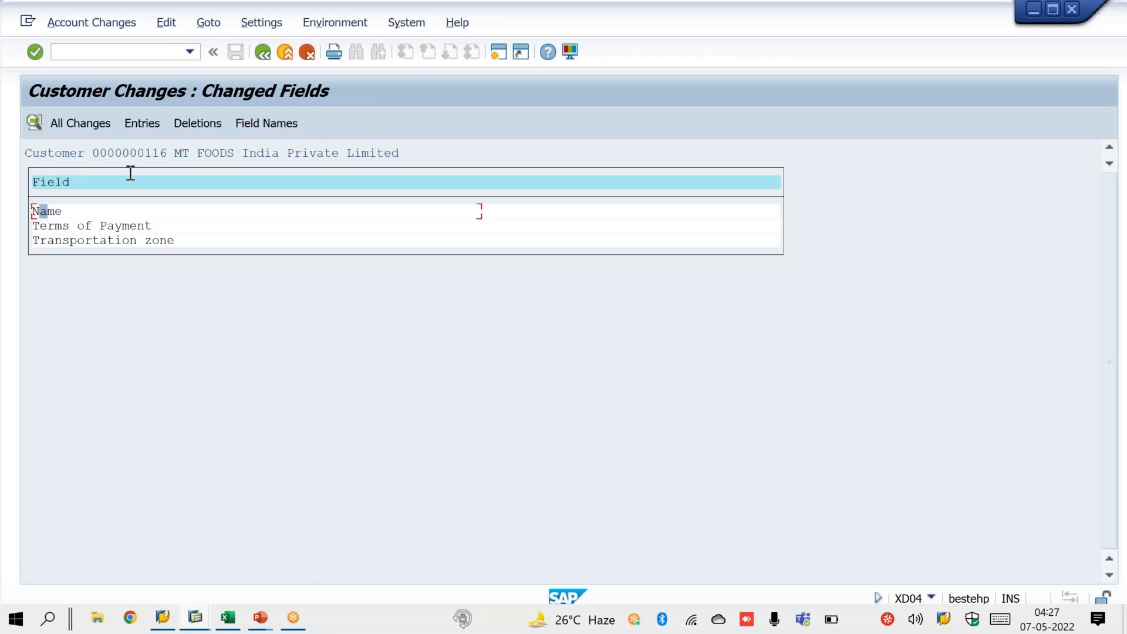
- Open the Terms of Payment change overview and circle its new and old values with the screen annotation pen
left_click(97, 227)
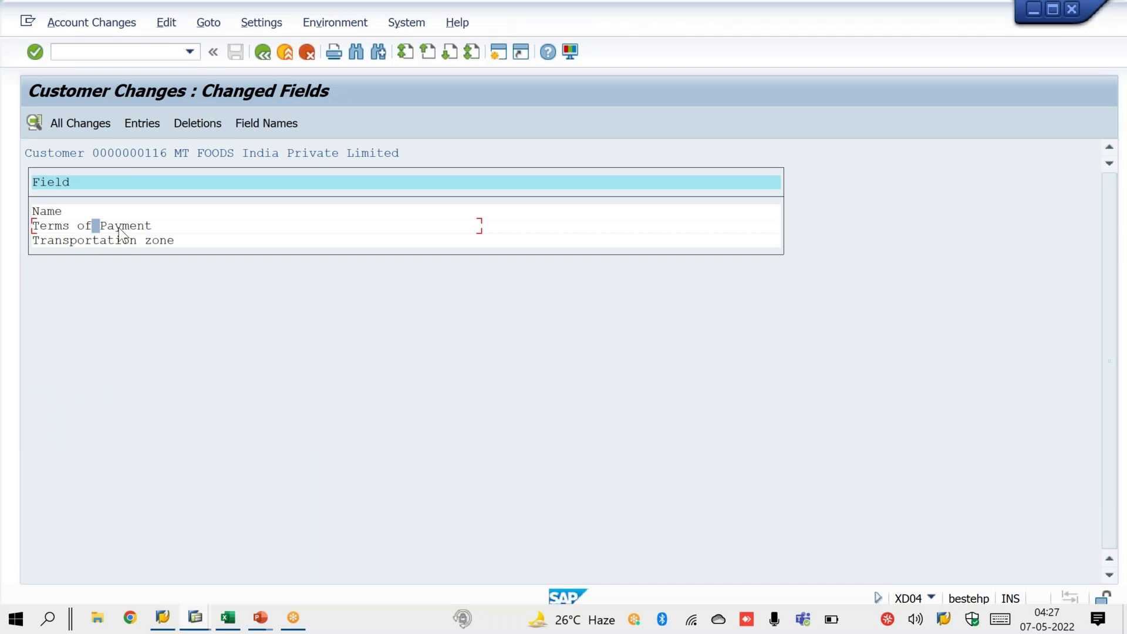
double_click(120, 230)
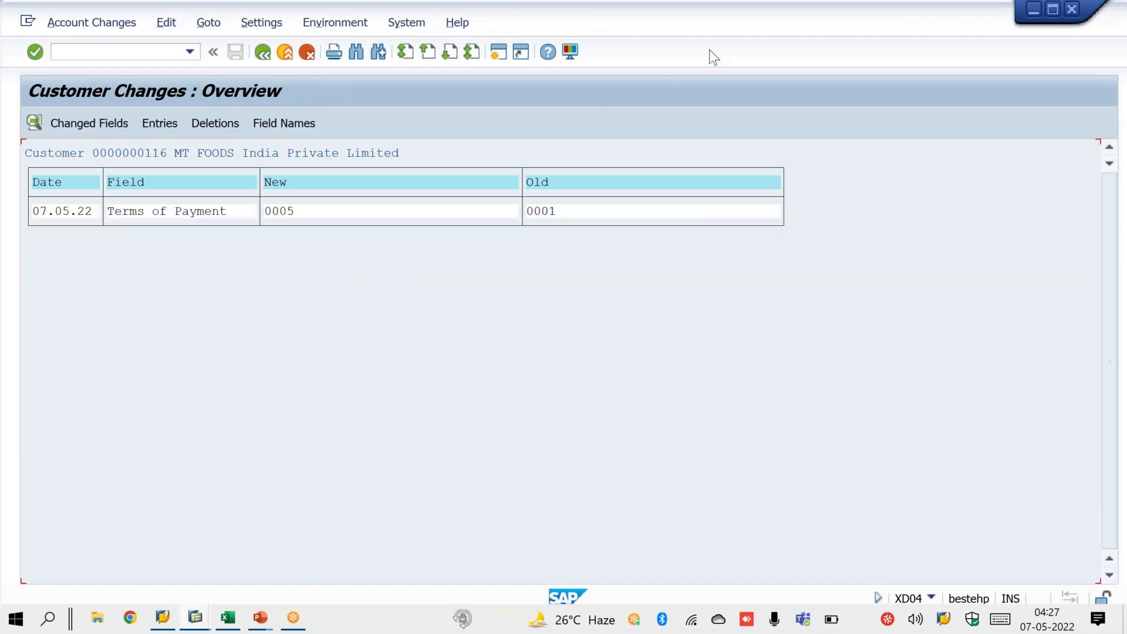
left_click(734, 15)
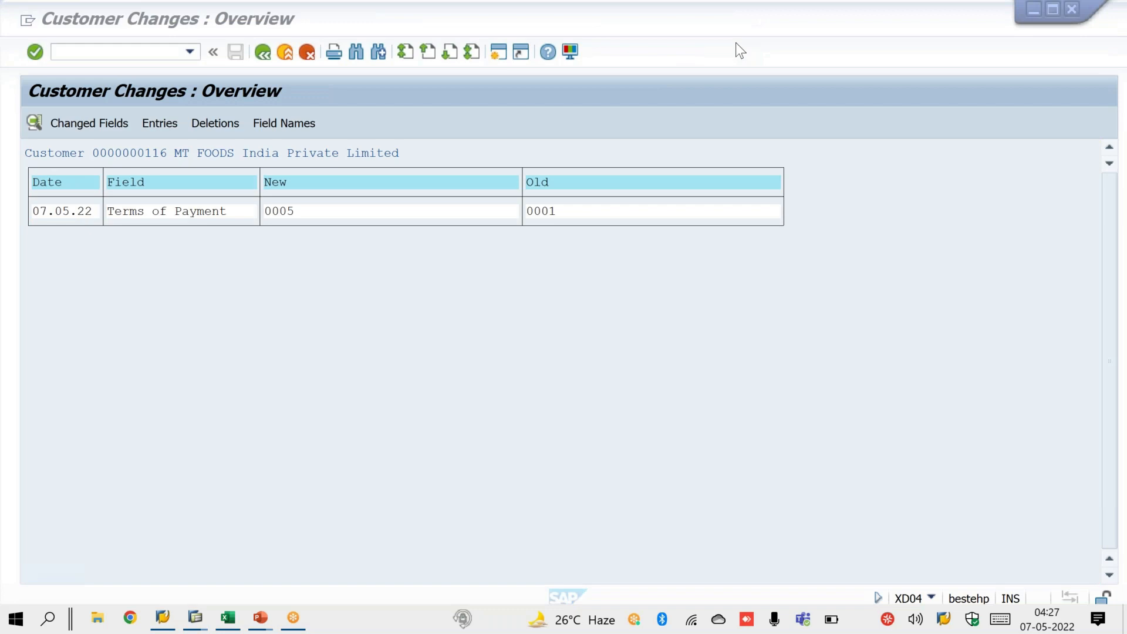
left_click(735, 42)
left_click_drag(559, 198, 512, 183)
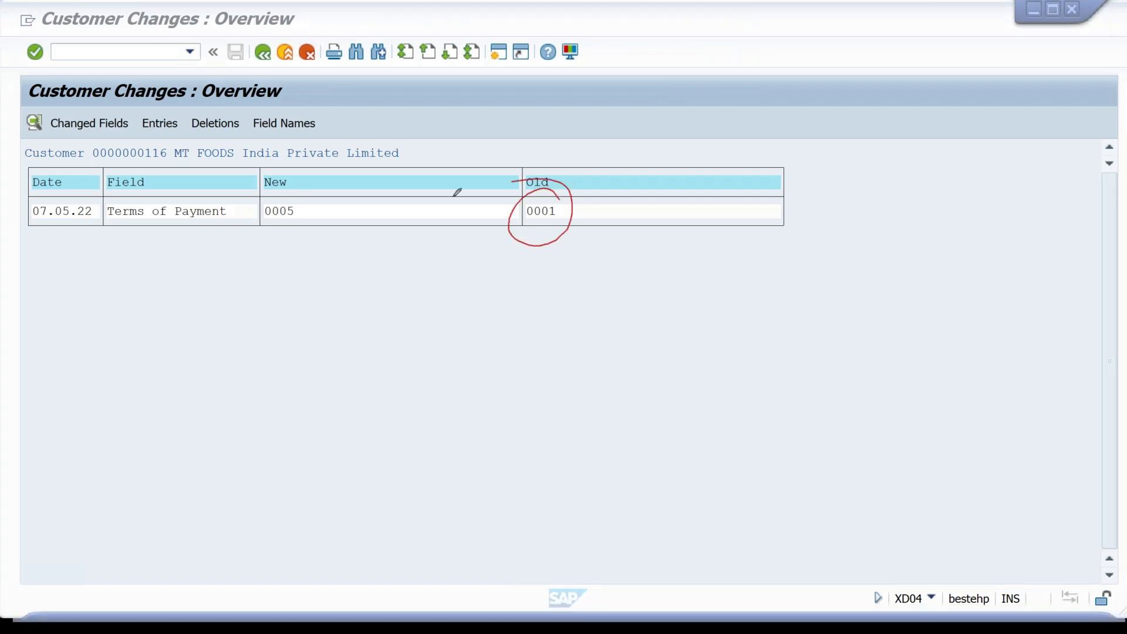
mouse_move(284, 187)
left_mouse_down()
mouse_move(314, 216)
mouse_move(301, 189)
left_mouse_up()
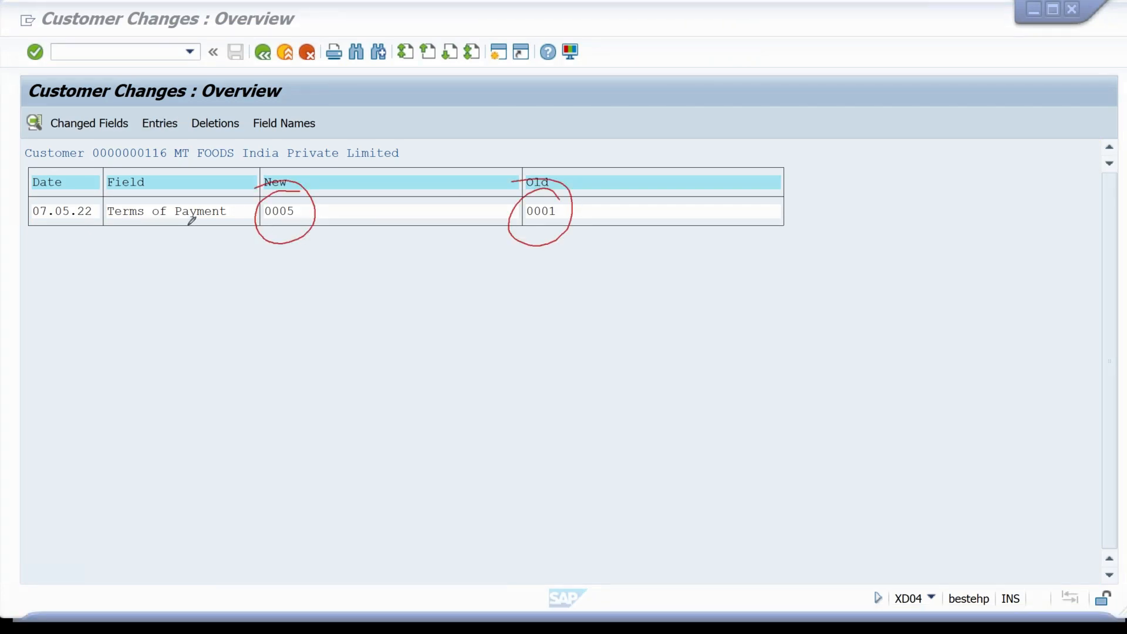
left_click(347, 375)
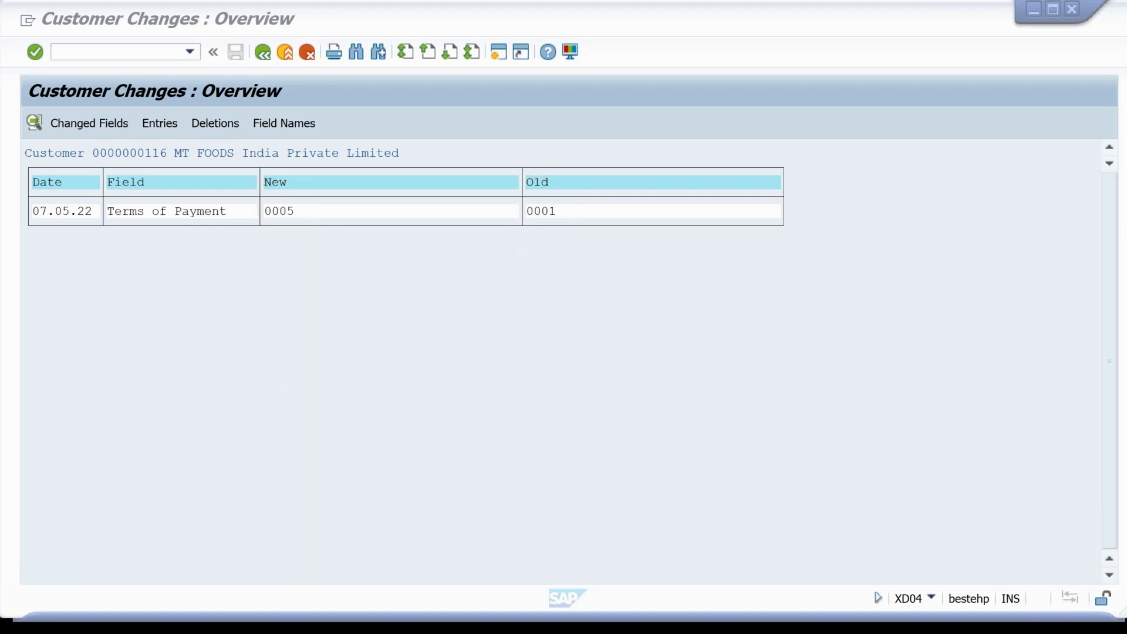
right_click(349, 375)
left_click(392, 386)
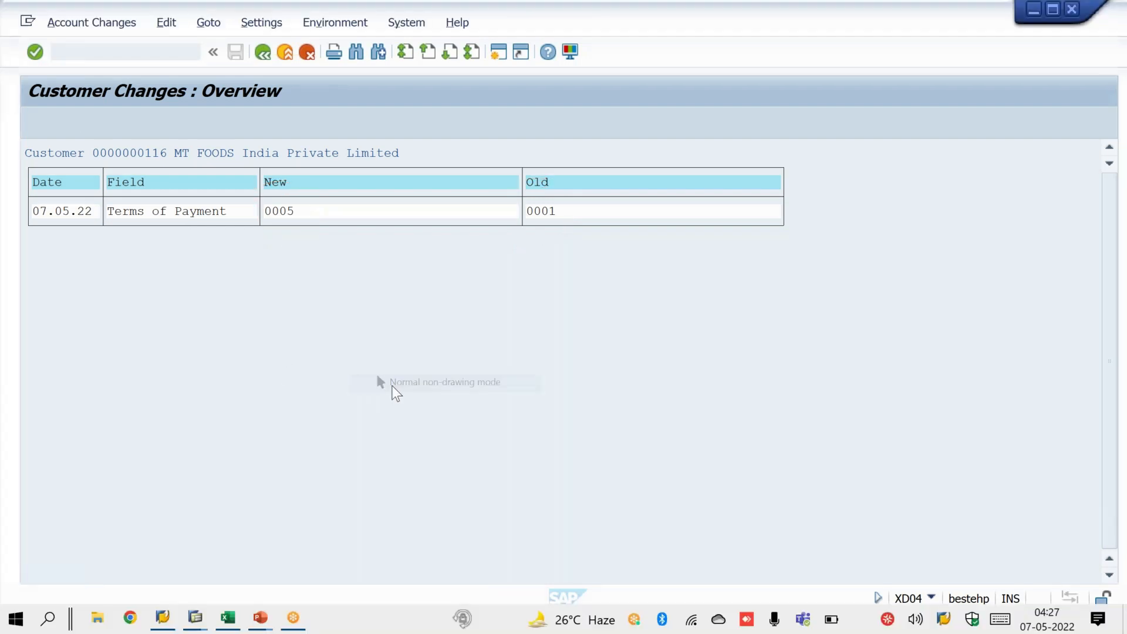
- Switch to the PowerPoint slide of central customer transactions and circle XD05 with the pen
left_click(260, 617)
left_click(311, 587)
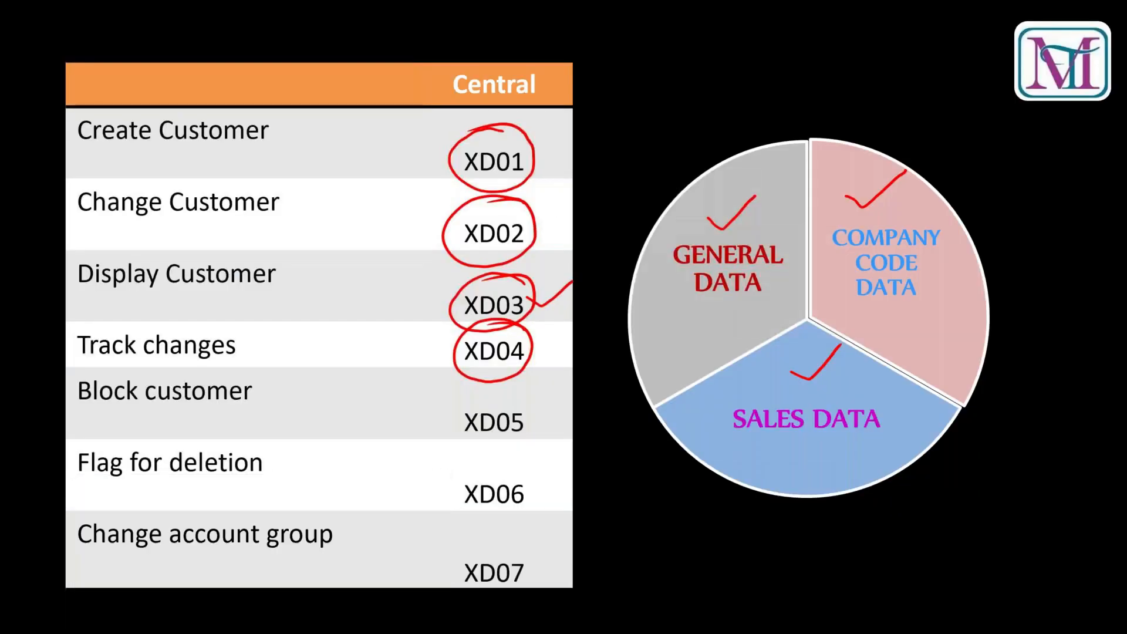
mouse_move(518, 388)
left_mouse_down()
mouse_move(503, 383)
mouse_move(470, 451)
mouse_move(512, 385)
left_mouse_up()
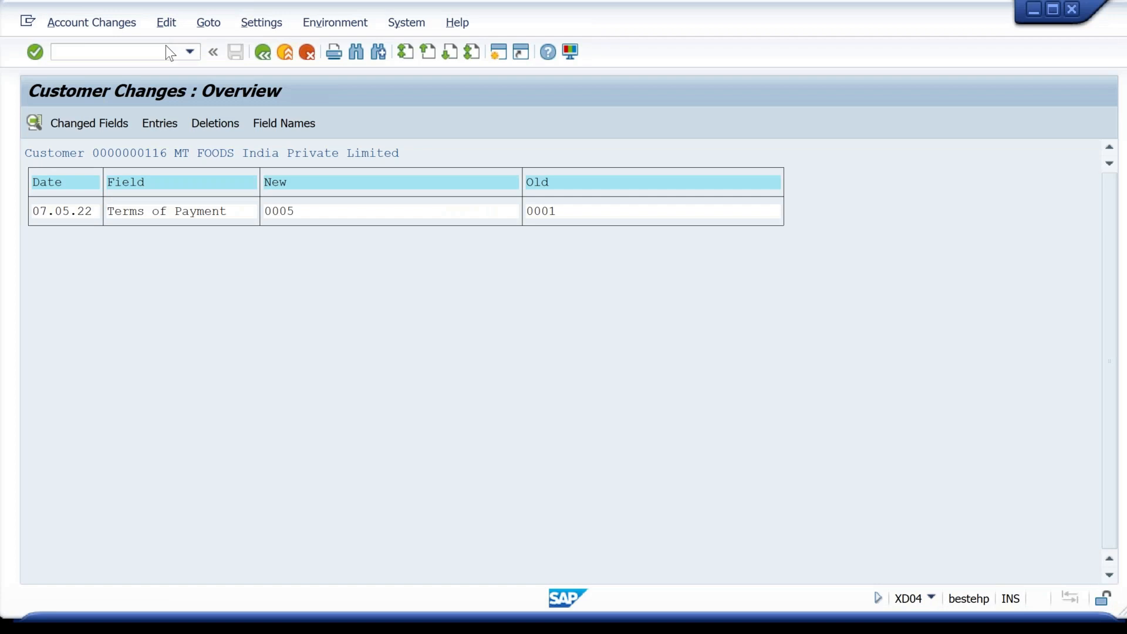
- In SAP, open the customer's block/unblock details with /NXD05 for the preset company code and sales area
left_click(166, 46)
type("/NXD05")
key("Return")
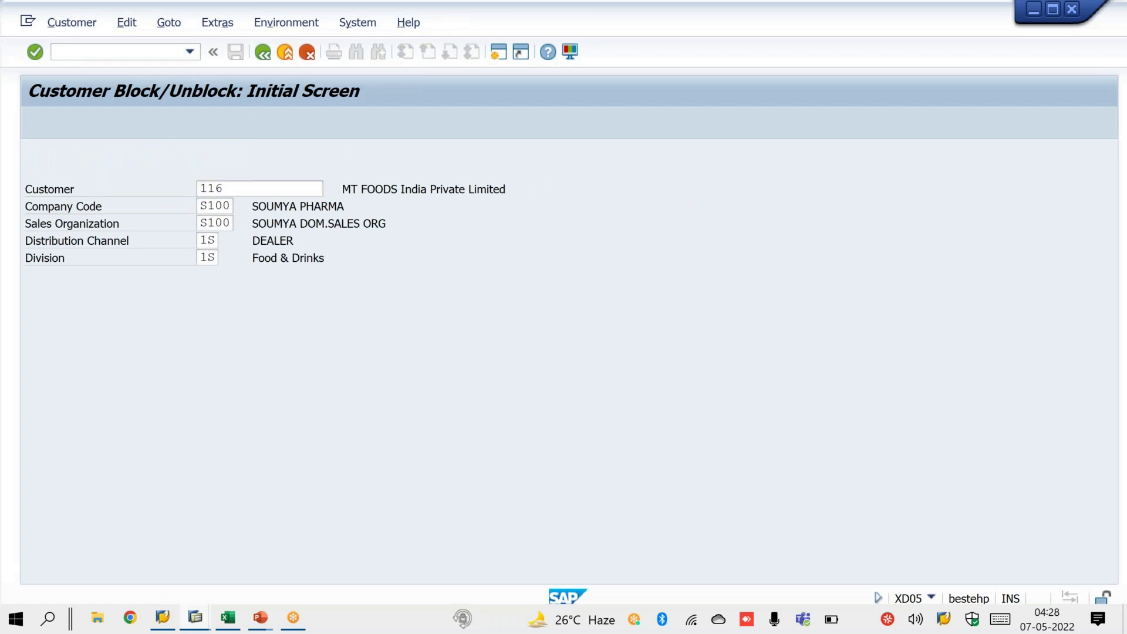
key("Return")
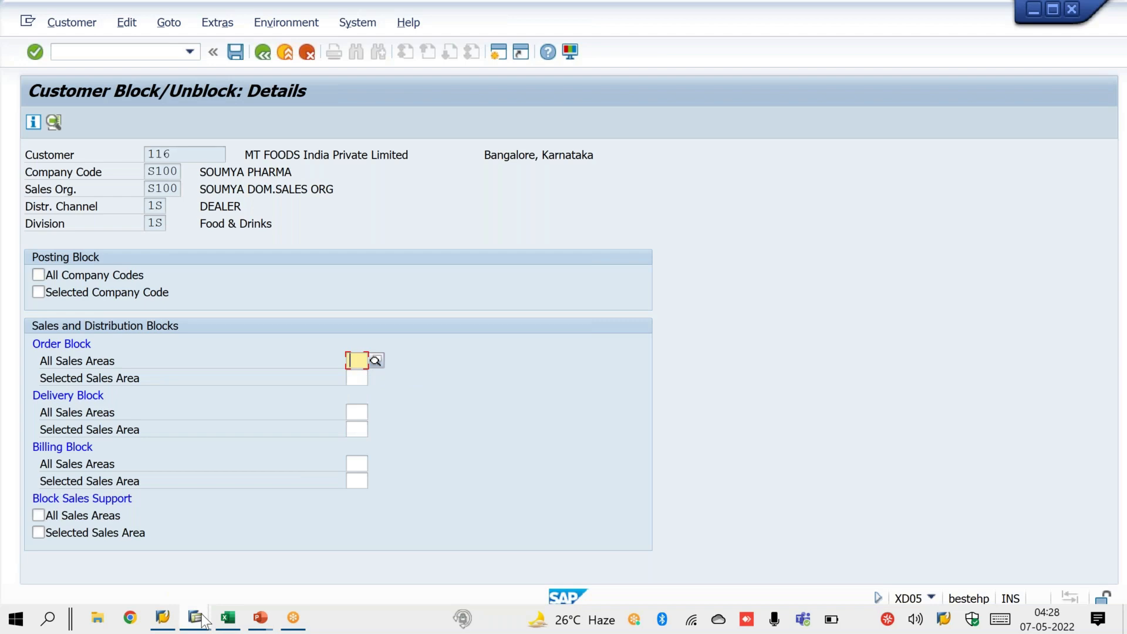
- Switch to the SAP Easy Access session and start central customer creation with /NXD01
mouse_move(203, 621)
left_click(437, 550)
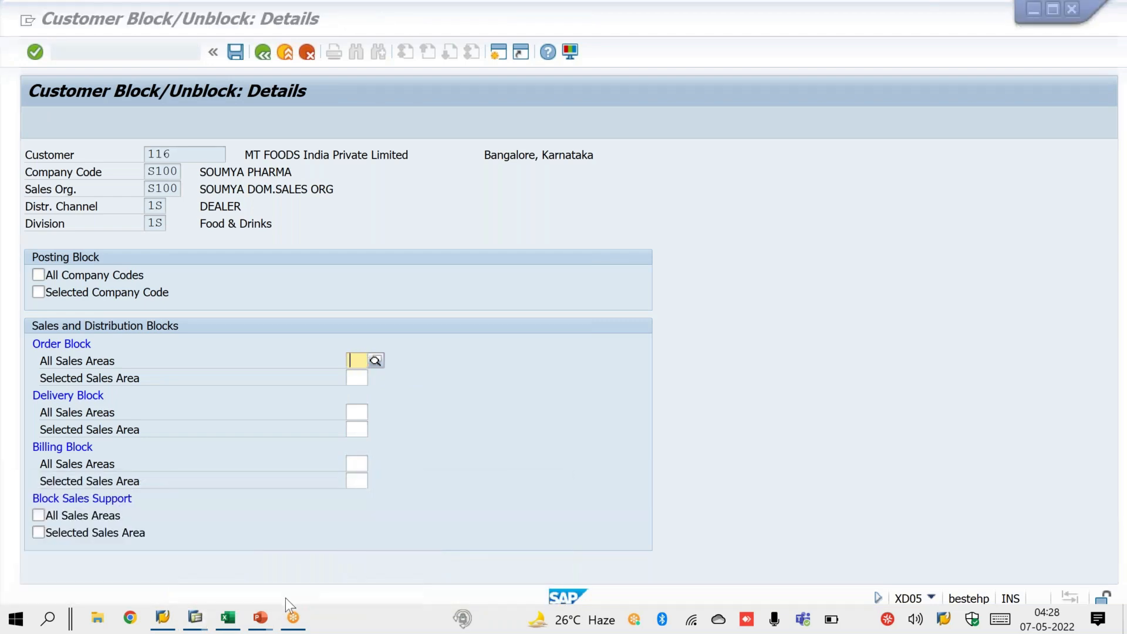
mouse_move(210, 623)
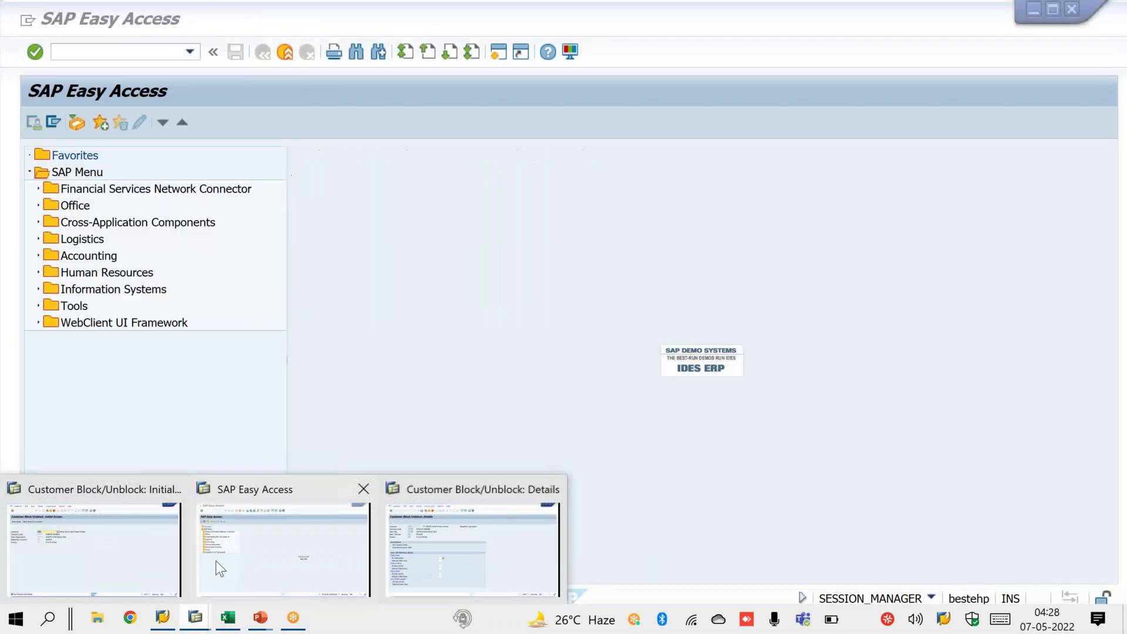
left_click(220, 581)
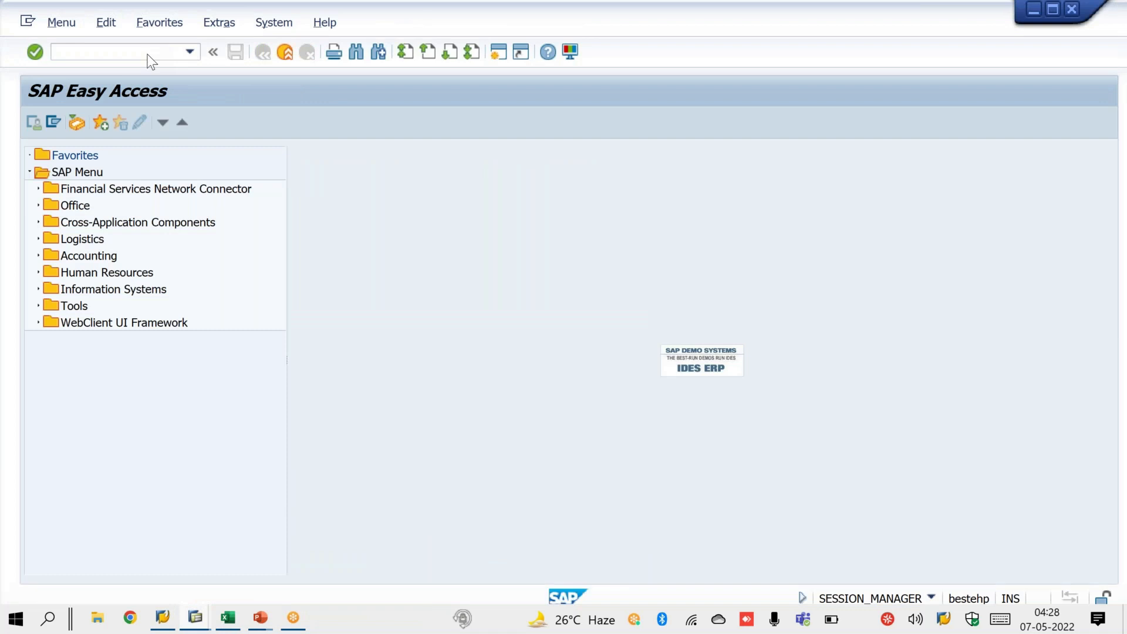
left_click(148, 56)
type("/NXD01")
key("Return")
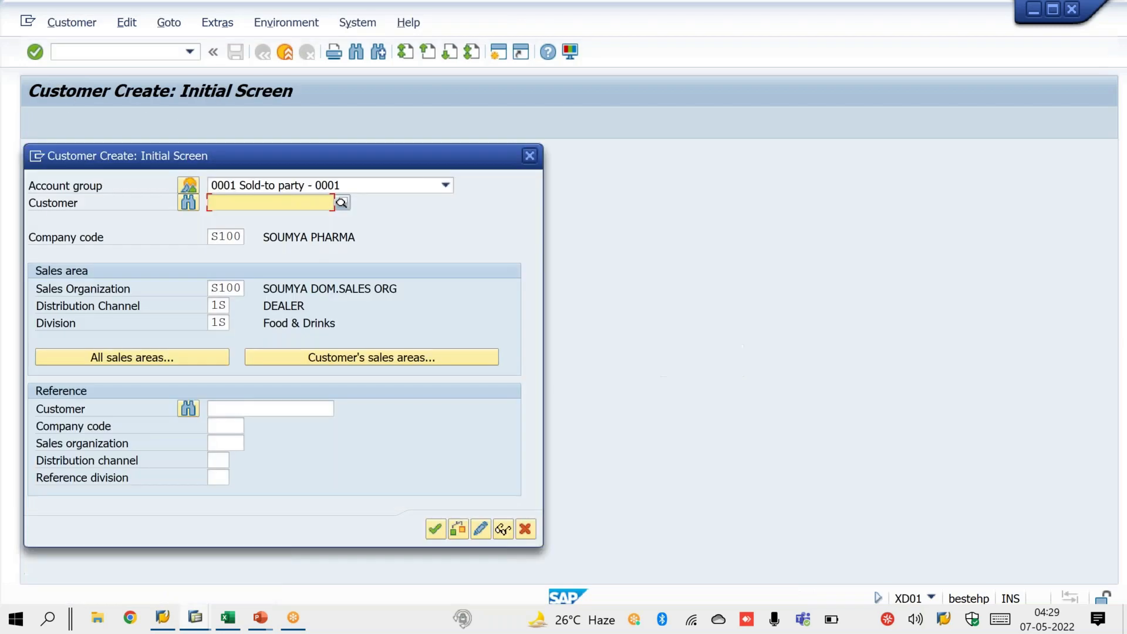
- Enter the existing customer number and examine the sales areas assigned to that customer
type("116")
key("Return")
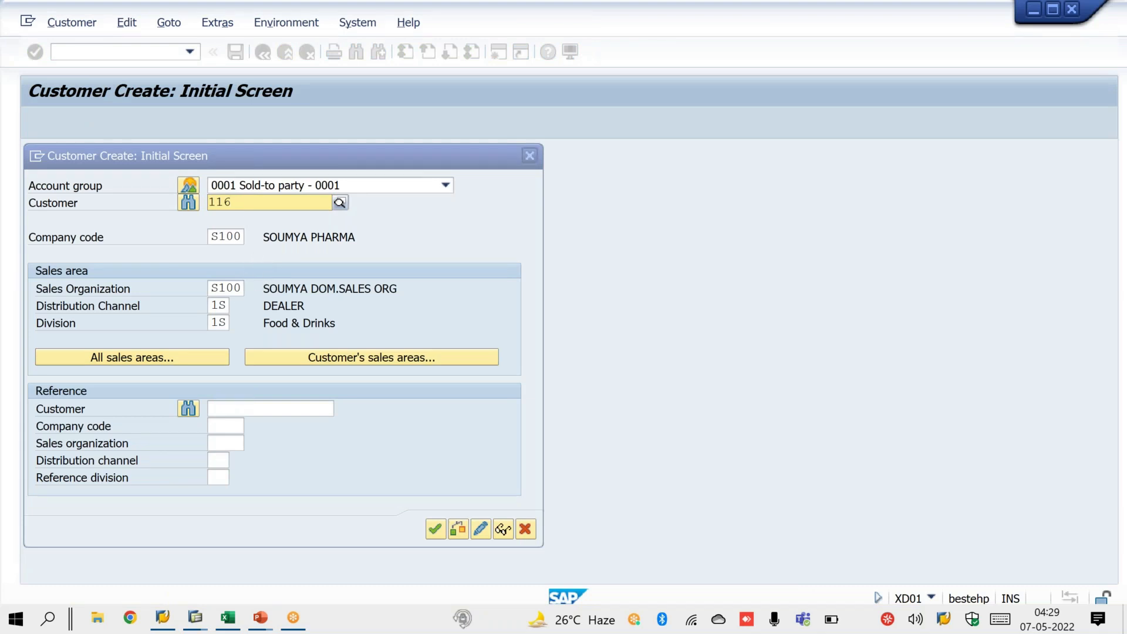
left_click_drag(210, 201, 237, 201)
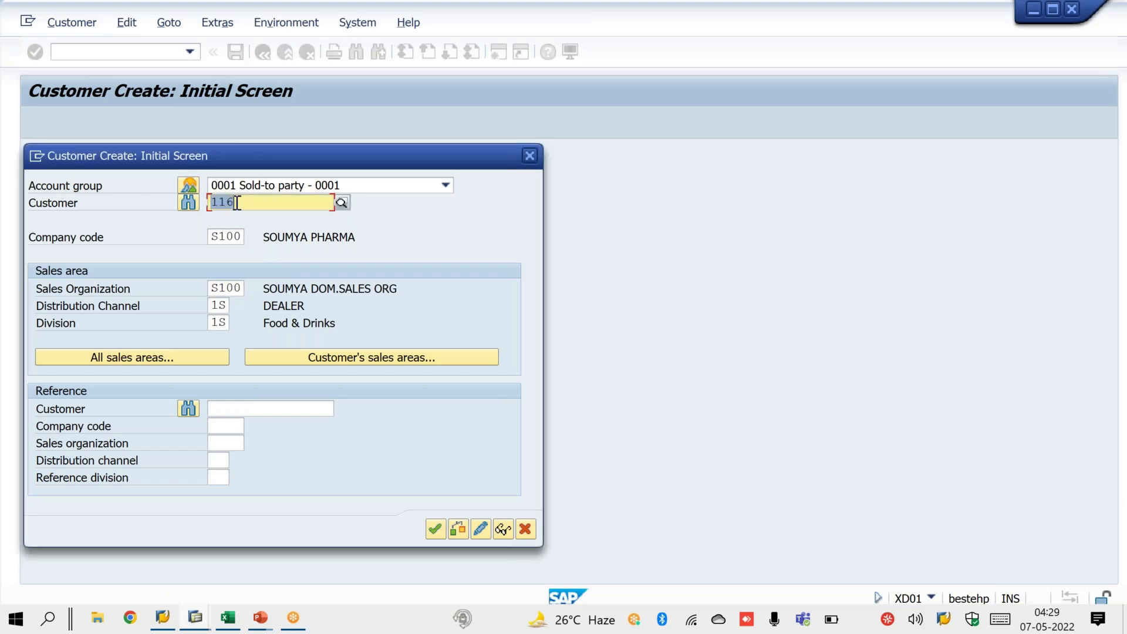
left_click(368, 358)
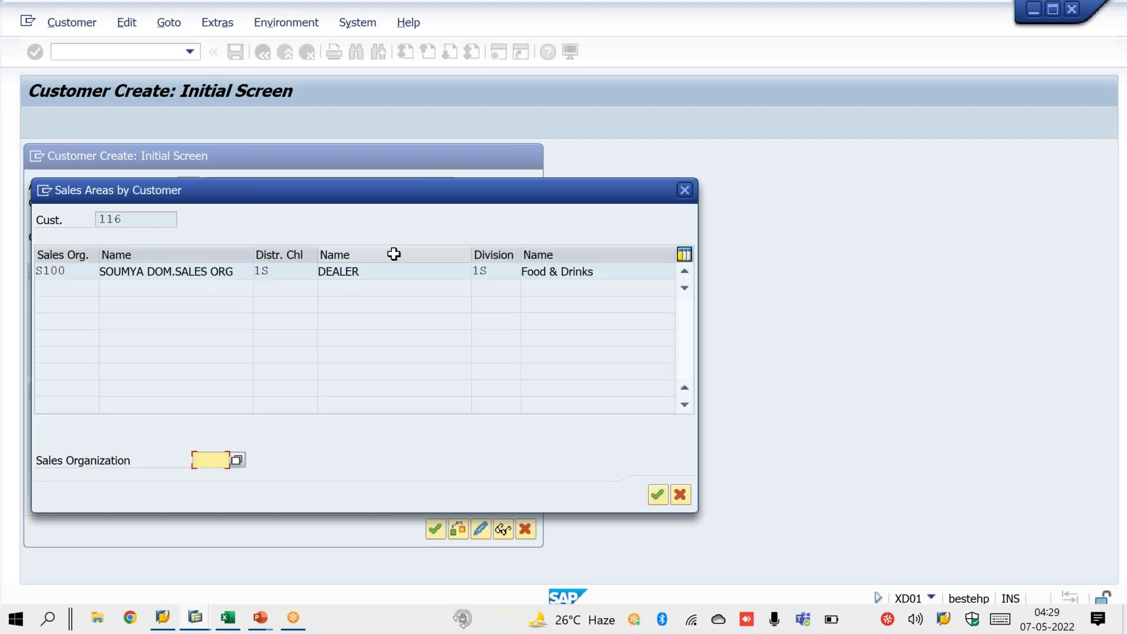
left_click(499, 273)
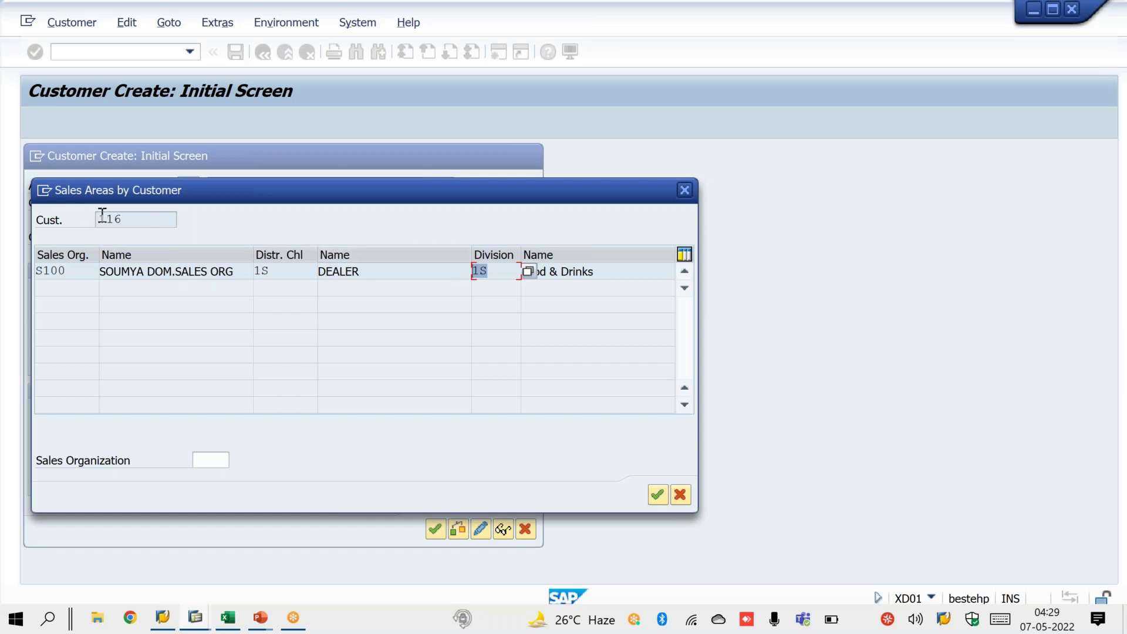
left_click(125, 217)
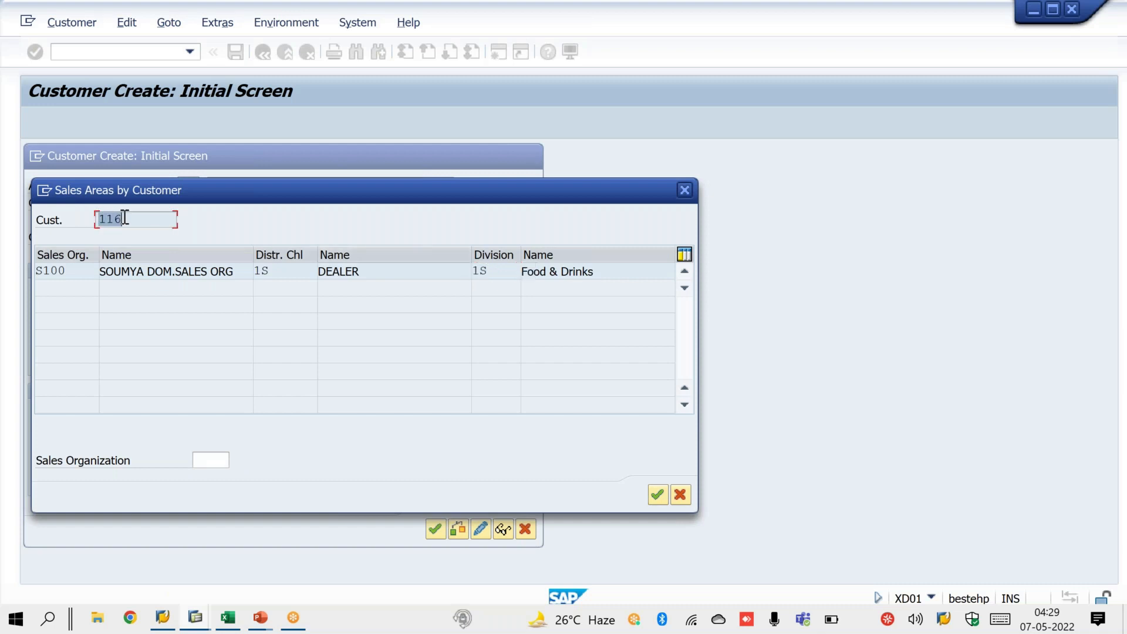
- Examine the customer's assigned sales area and compare it with the organizational data on the creation screen
left_click(78, 271)
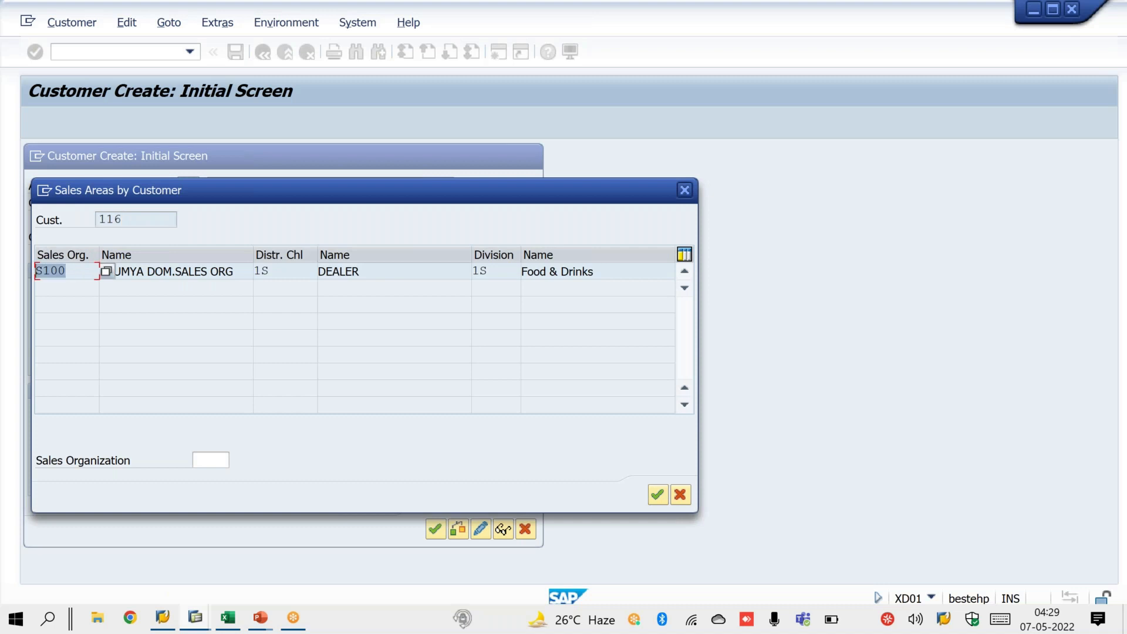
left_click(276, 270)
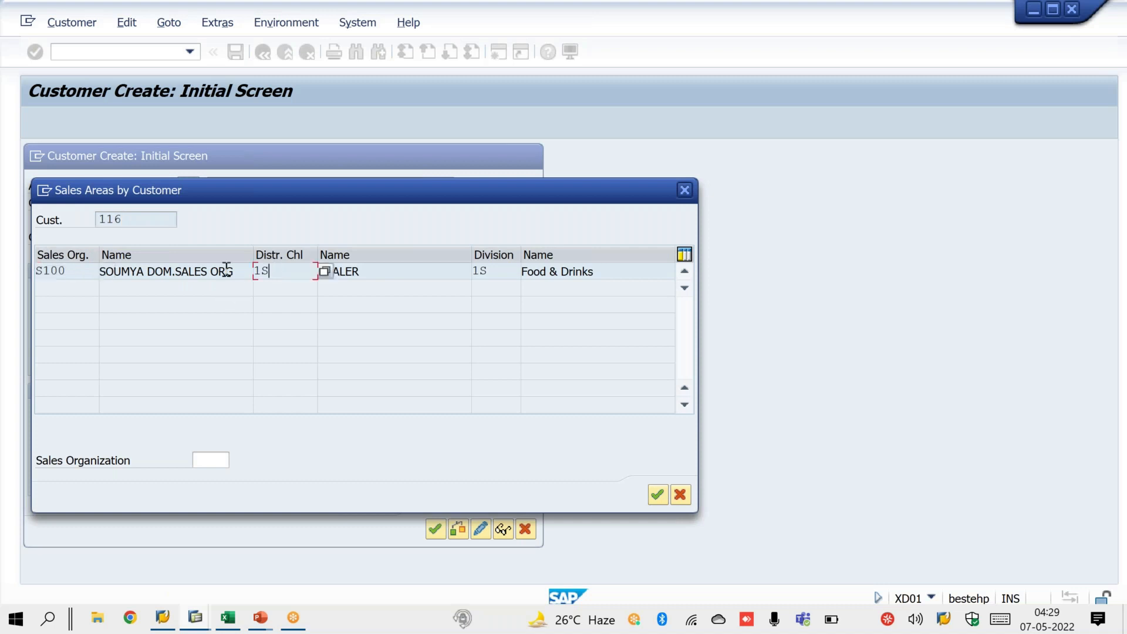
left_click(503, 270)
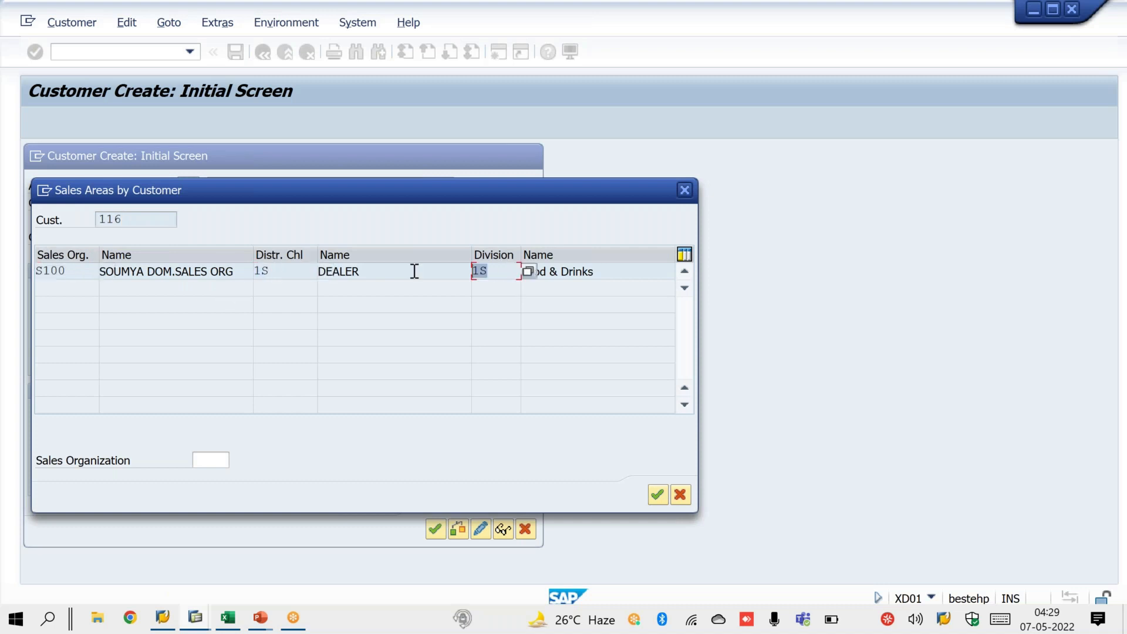
left_click(683, 188)
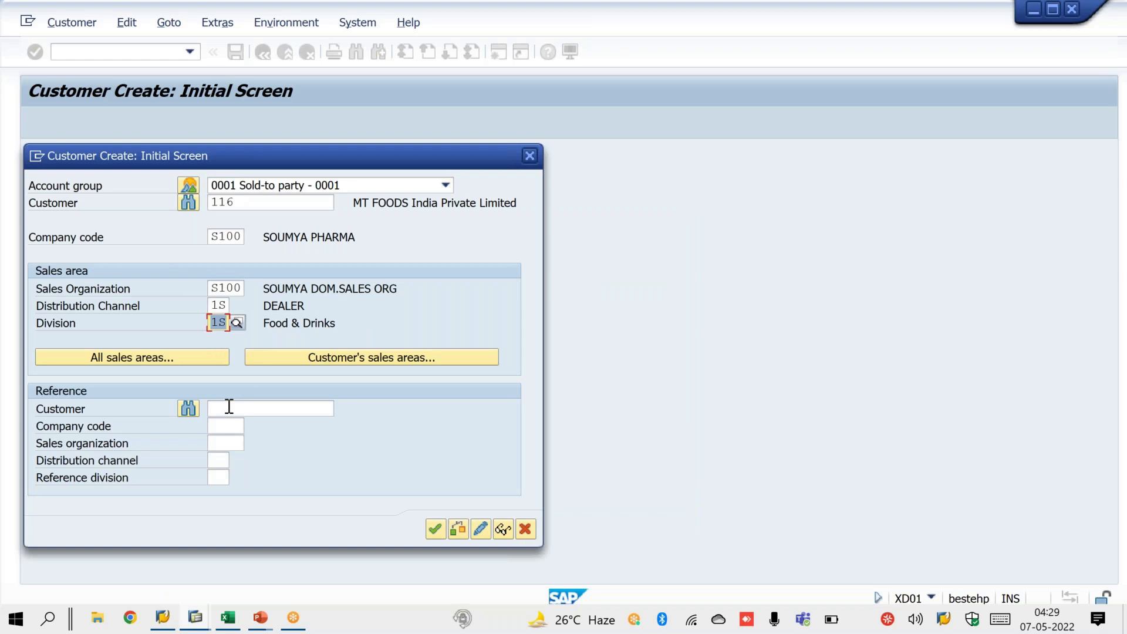
left_click(214, 305)
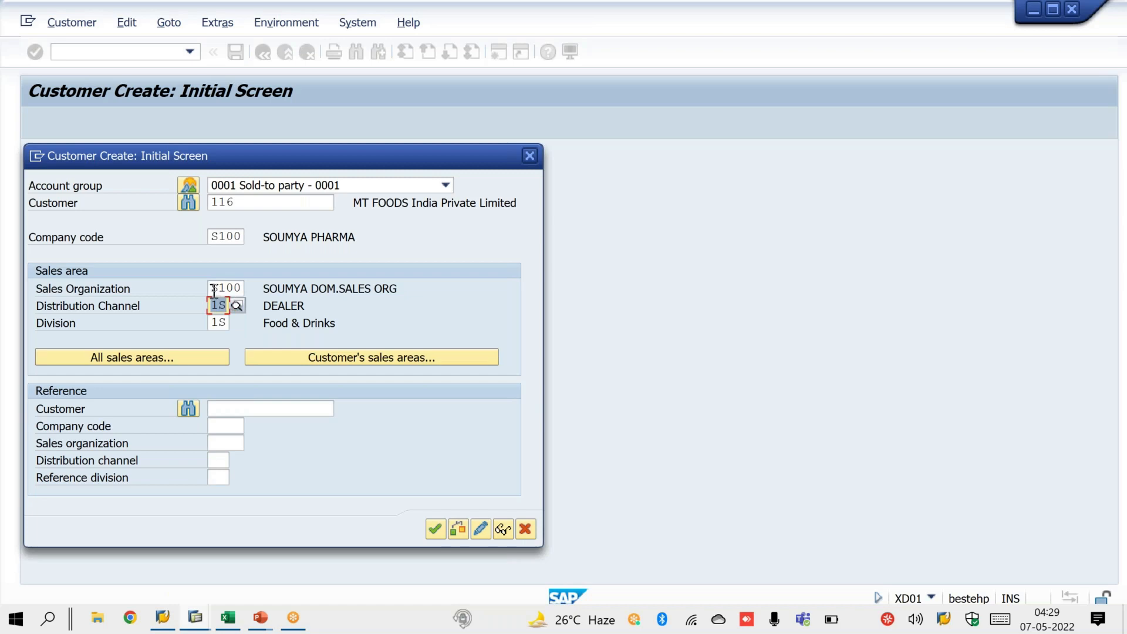
left_click(217, 287)
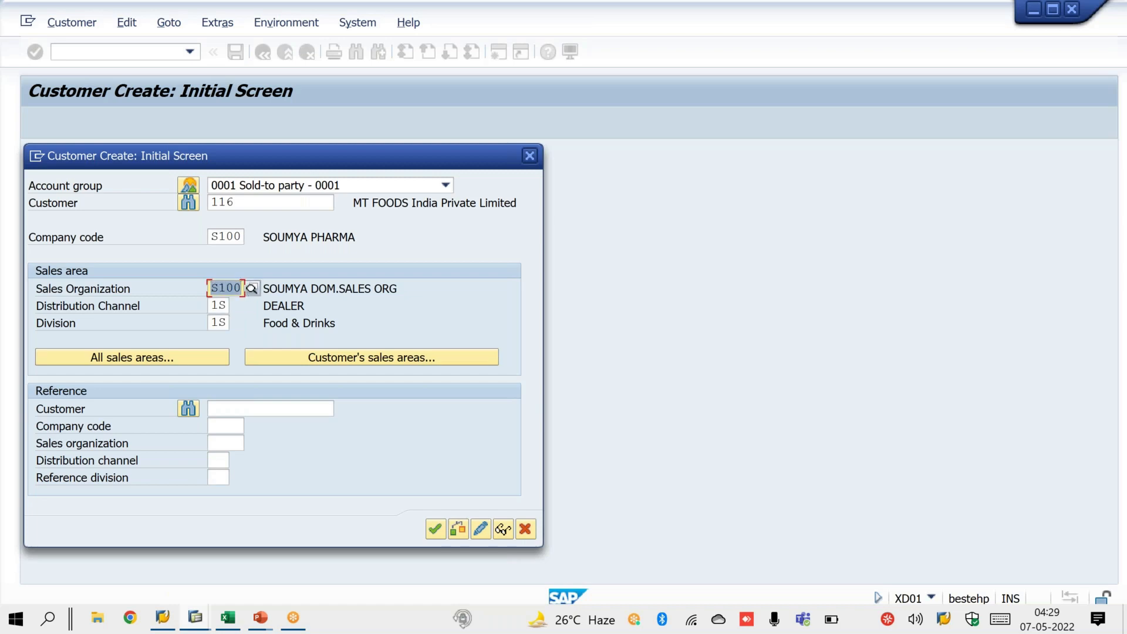
left_click(209, 234)
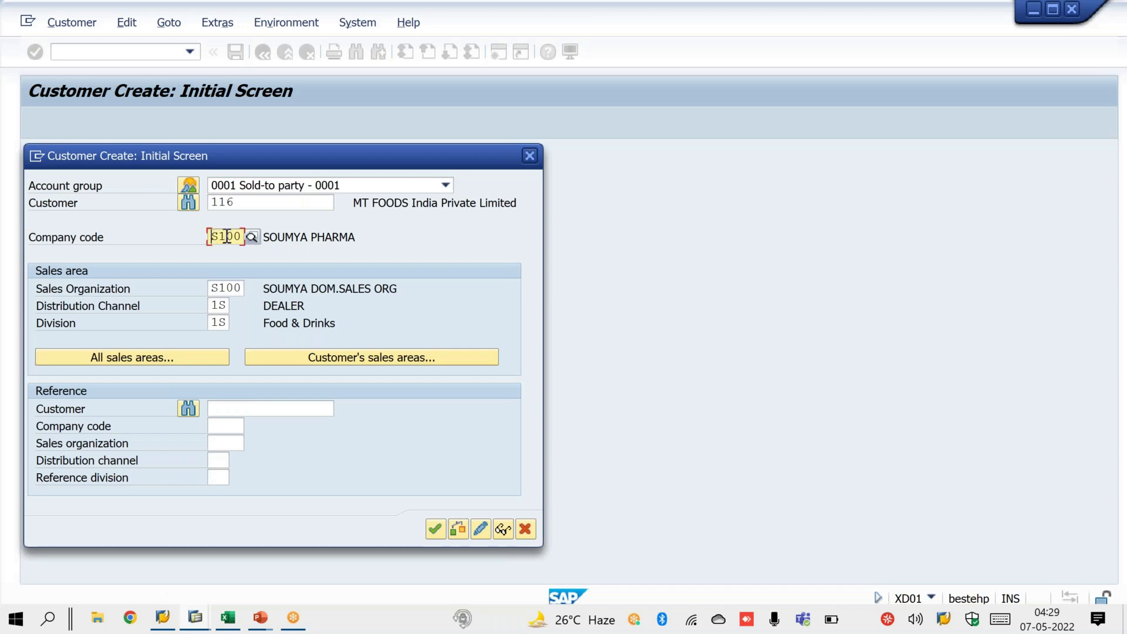
- Enter the existing customer's number as the reference customer
left_click(225, 413)
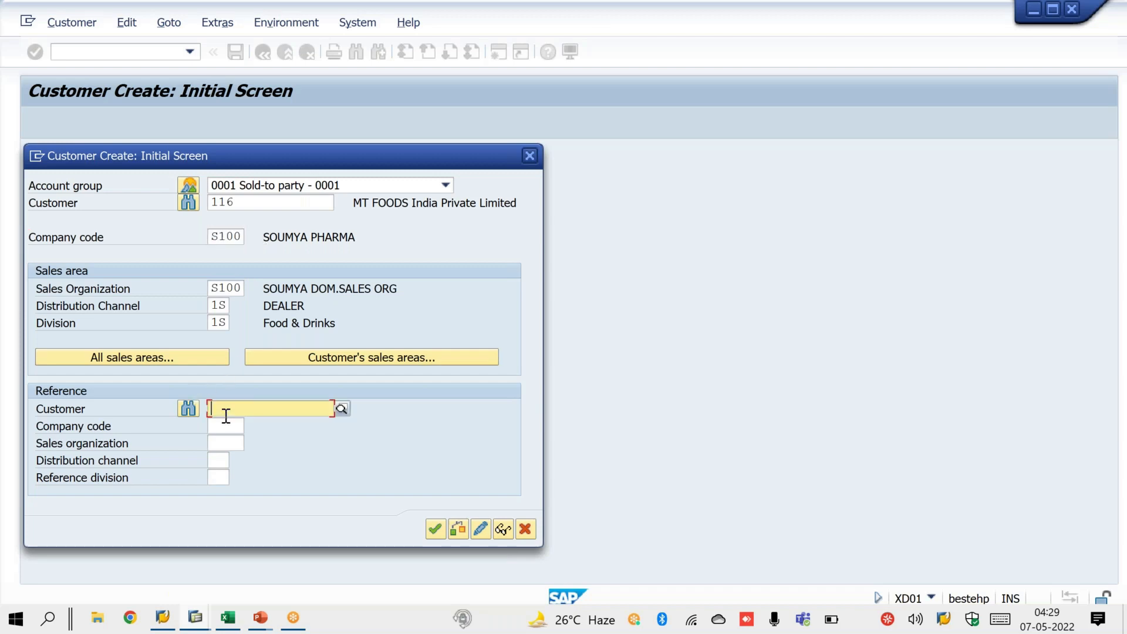
type("116")
key("Return")
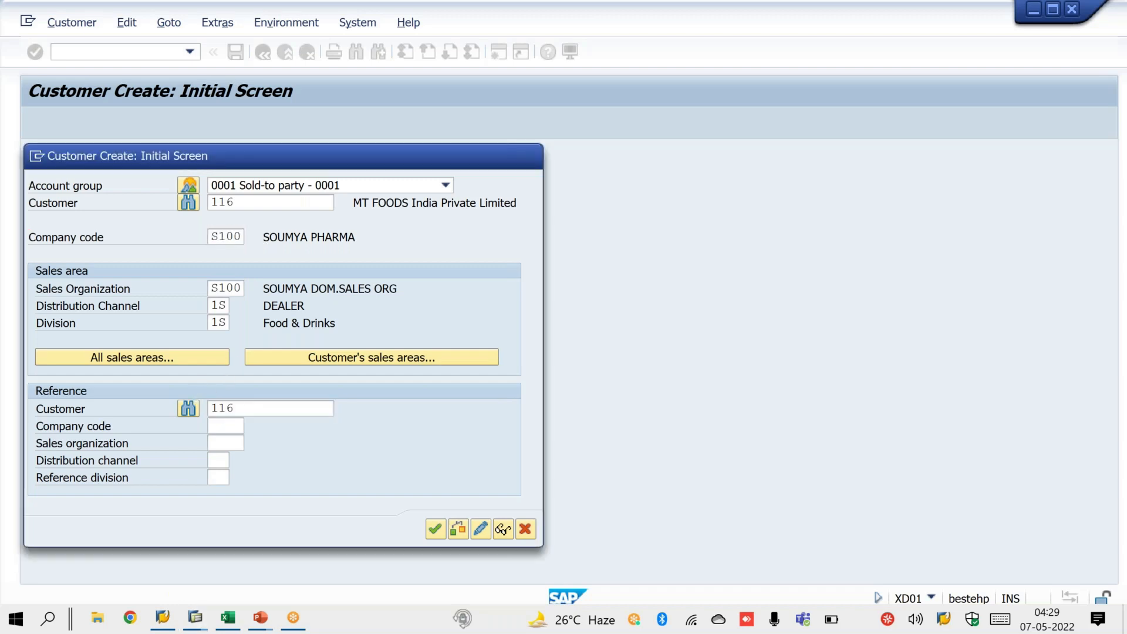
left_click(228, 426)
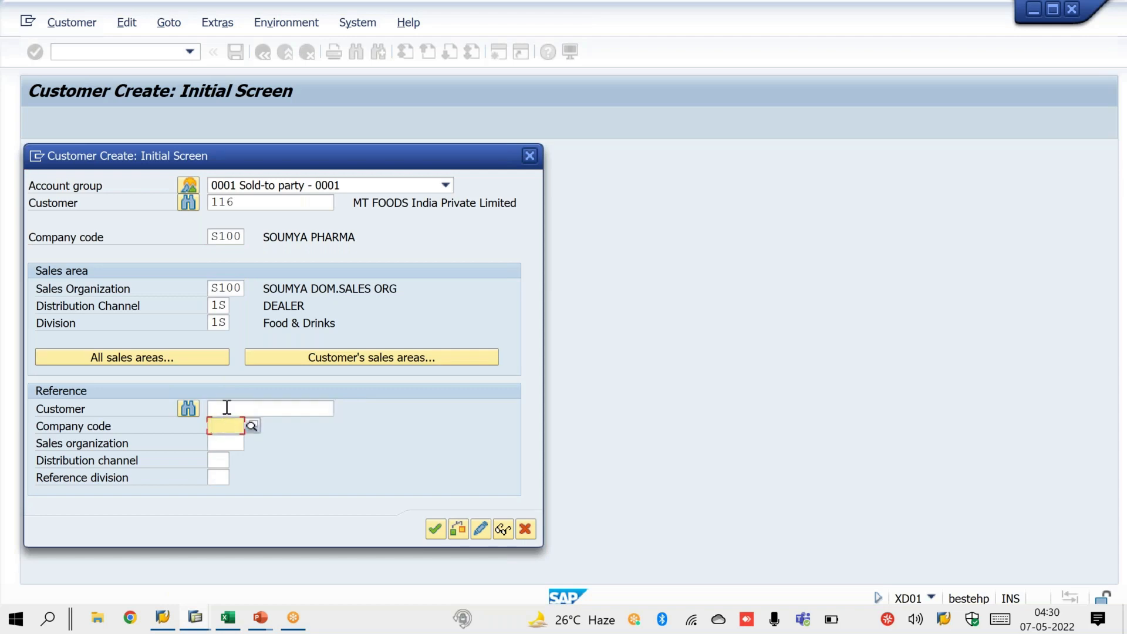
left_click(225, 408)
type("11")
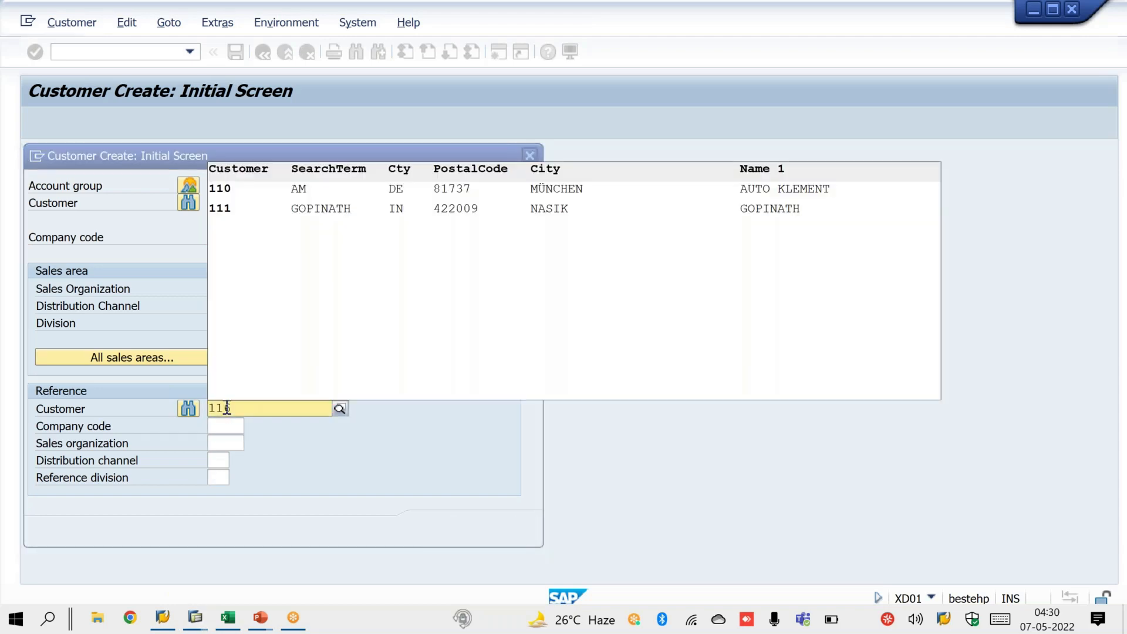
type("6")
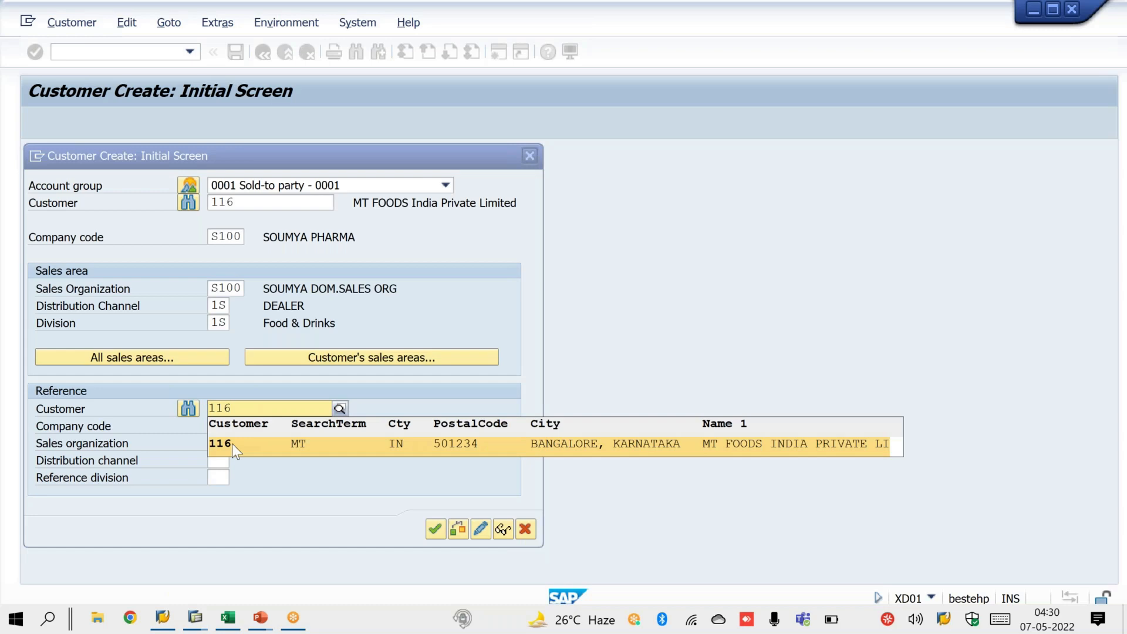
left_click(231, 443)
- Set both the reference company code and the reference sales organization to S100
left_click(231, 426)
type("S100")
key("Return")
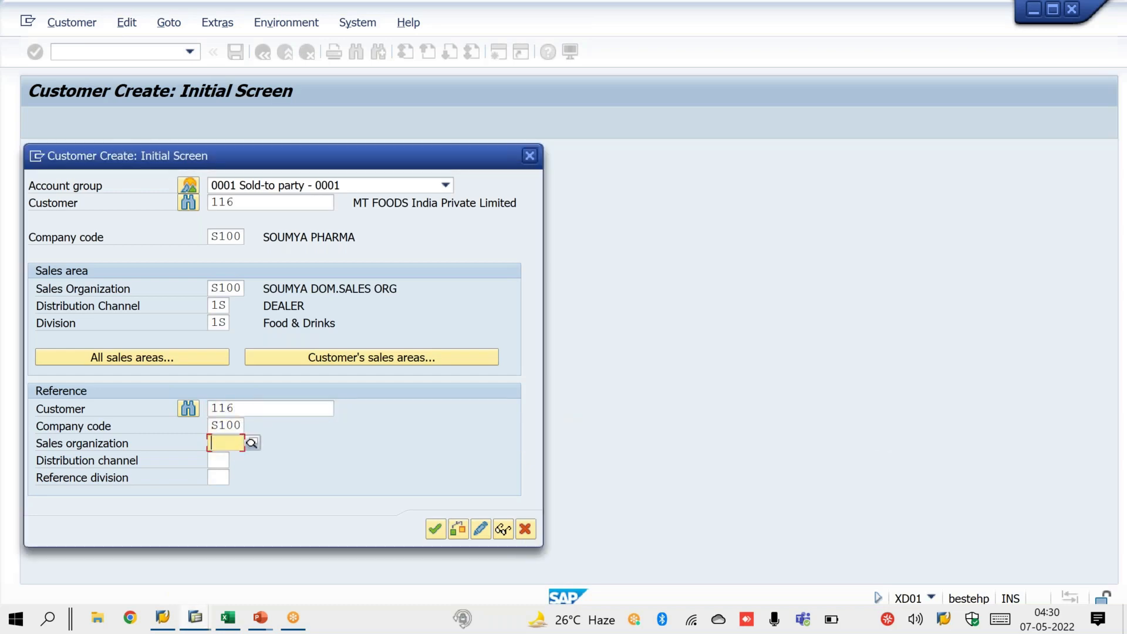
type("S100")
key("Return")
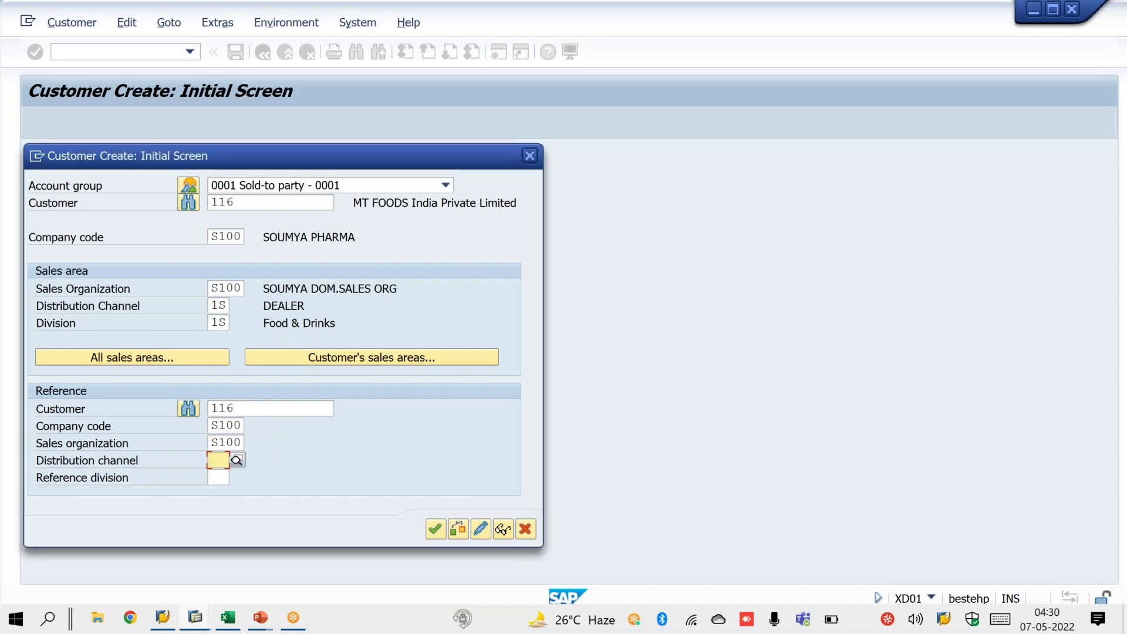
- Set both the reference distribution channel and the reference division to 1S
type("S1")
key("Return")
left_click_drag(213, 461, 275, 464)
type("1S")
key("Return")
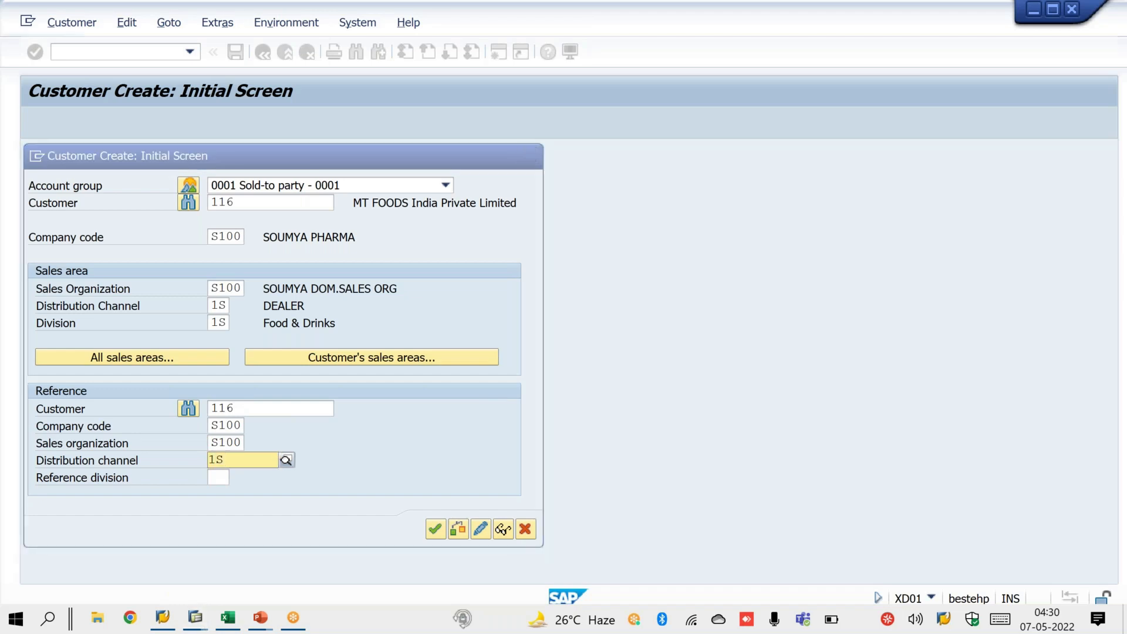
left_click(233, 498)
left_click(226, 479)
type("1S")
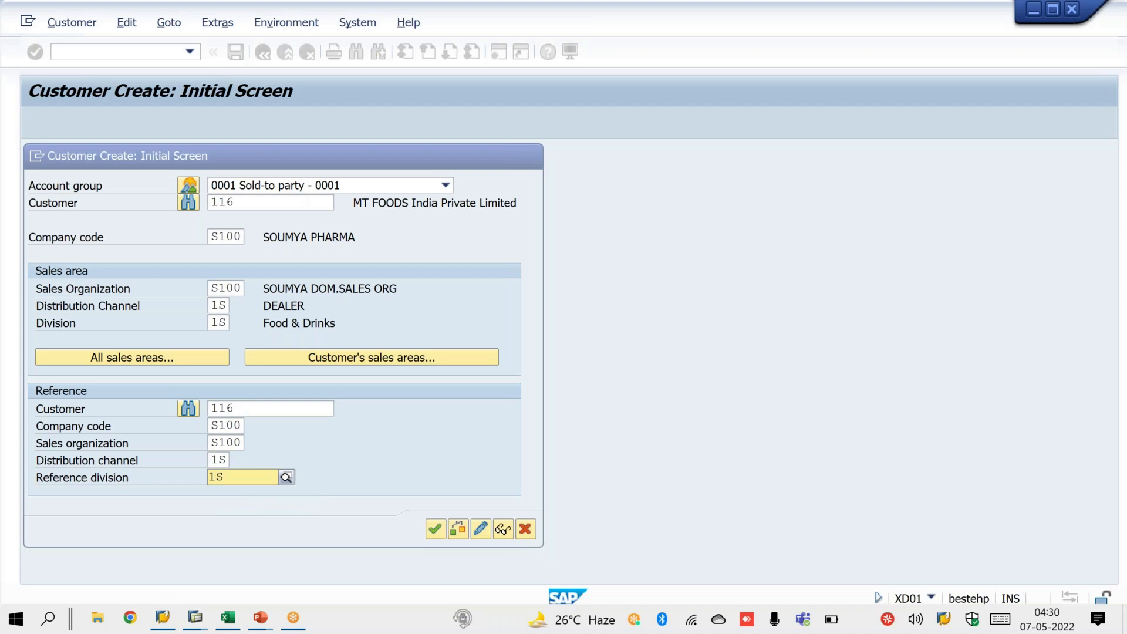
left_click(245, 510)
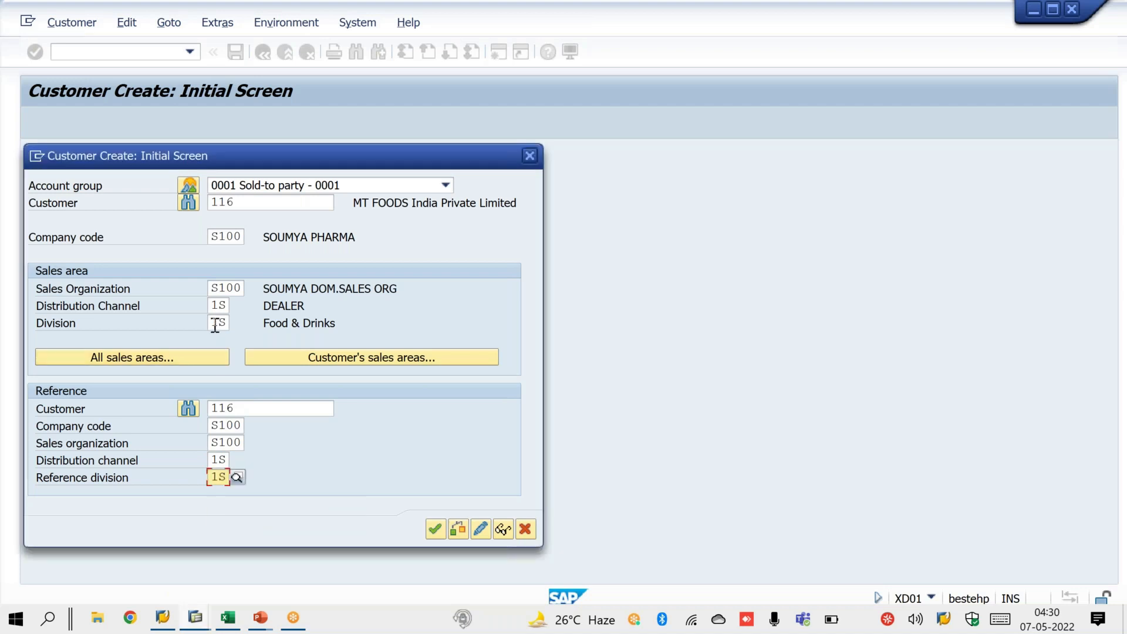
- Set the target sales area's division to 2S and try to continue to the customer's sales area data
double_click(215, 324)
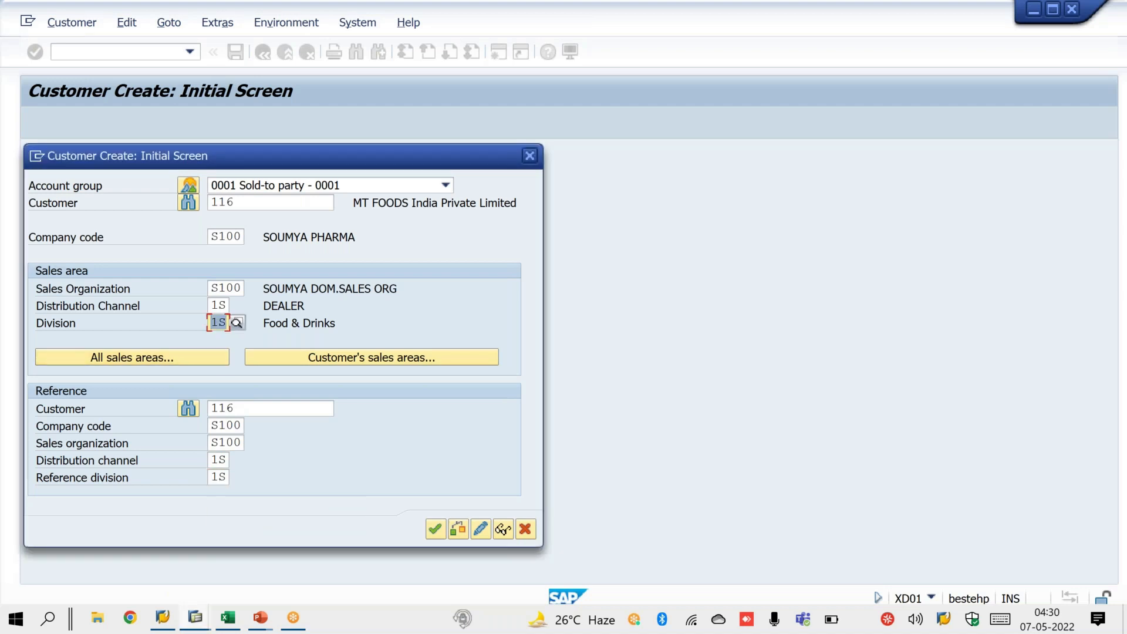
type("2")
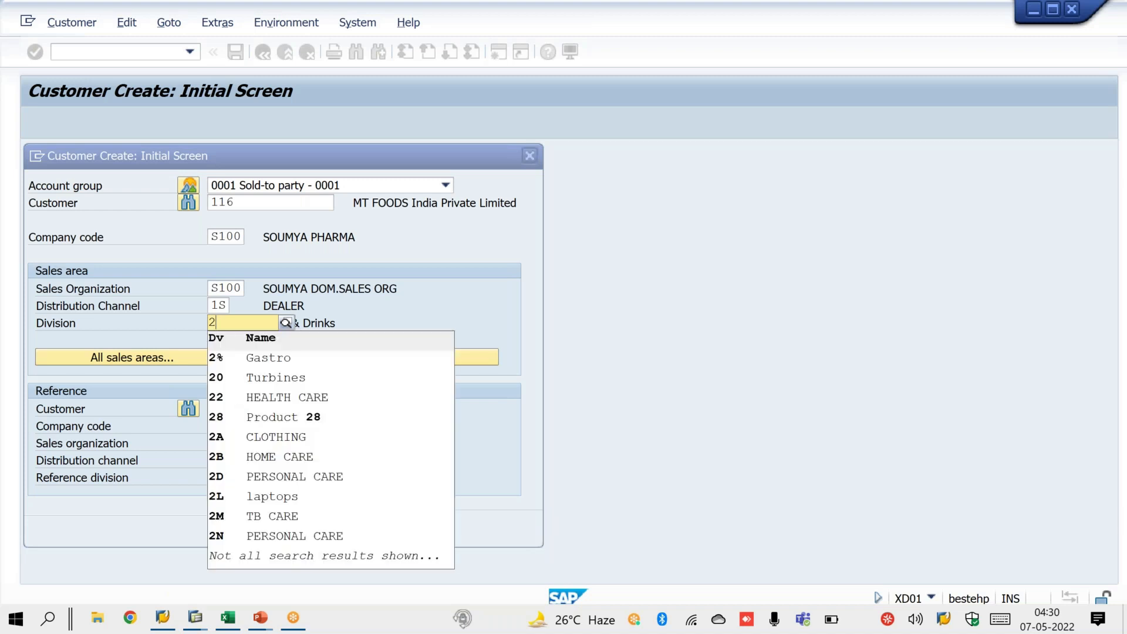
type("S")
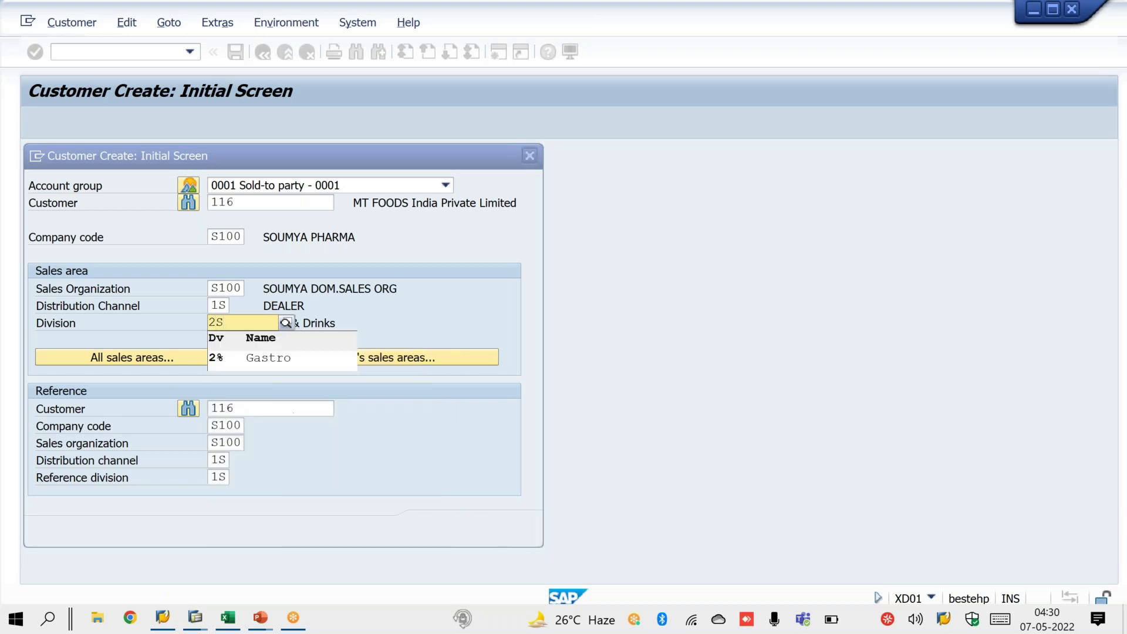
left_click(250, 354)
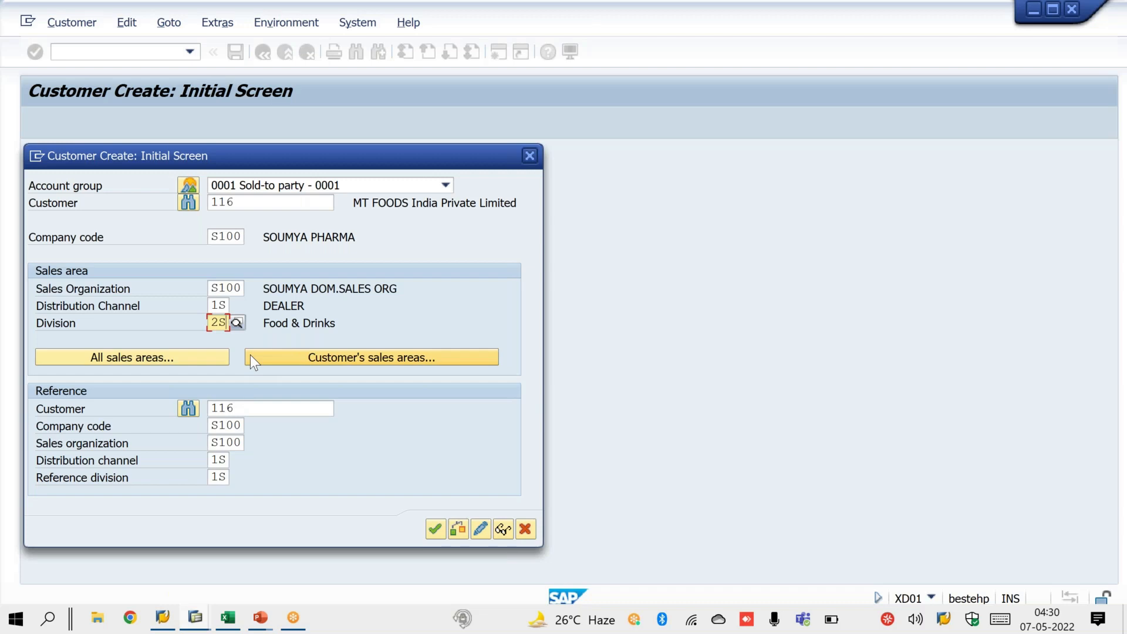
key("Return")
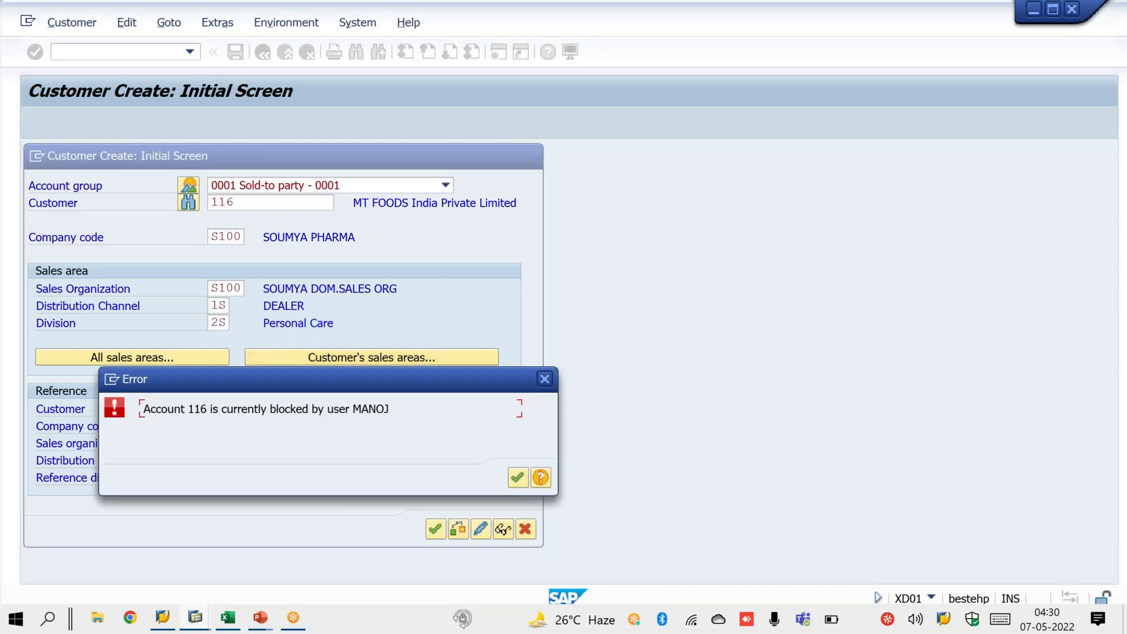
left_click(544, 378)
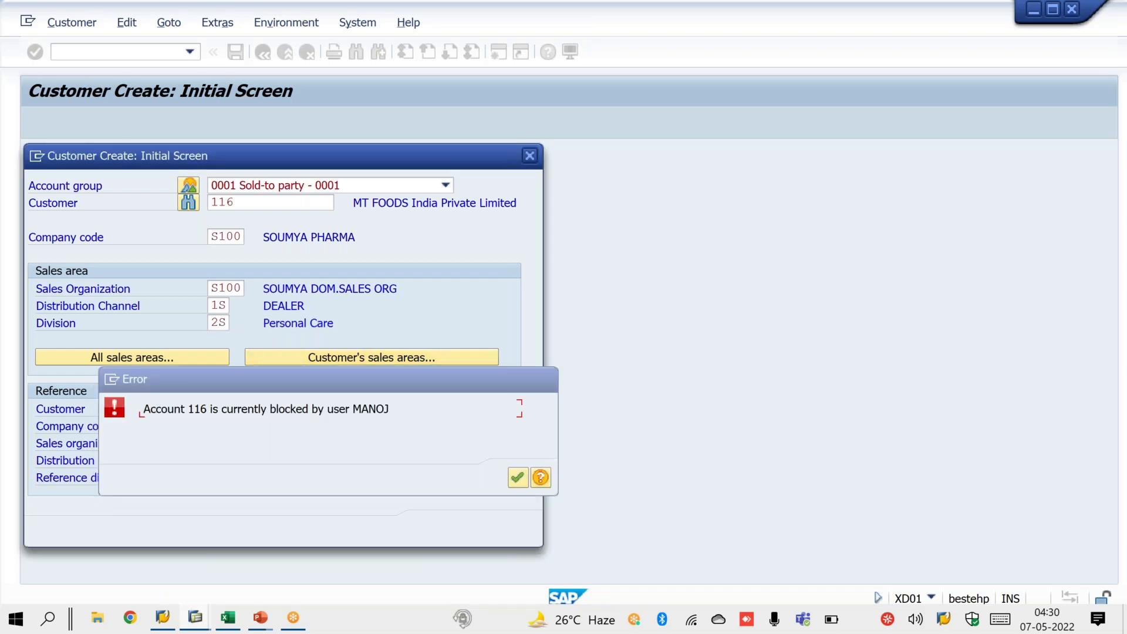
- Switch to the session with the customer block/unblock details and end that transaction with /n
left_click(204, 621)
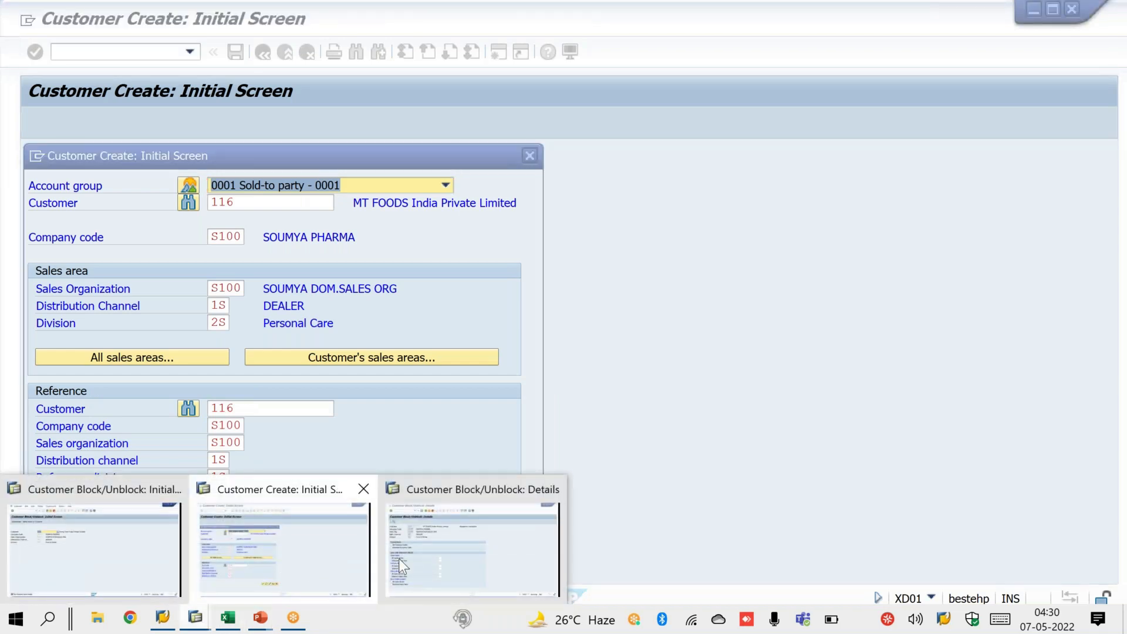
left_click(399, 558)
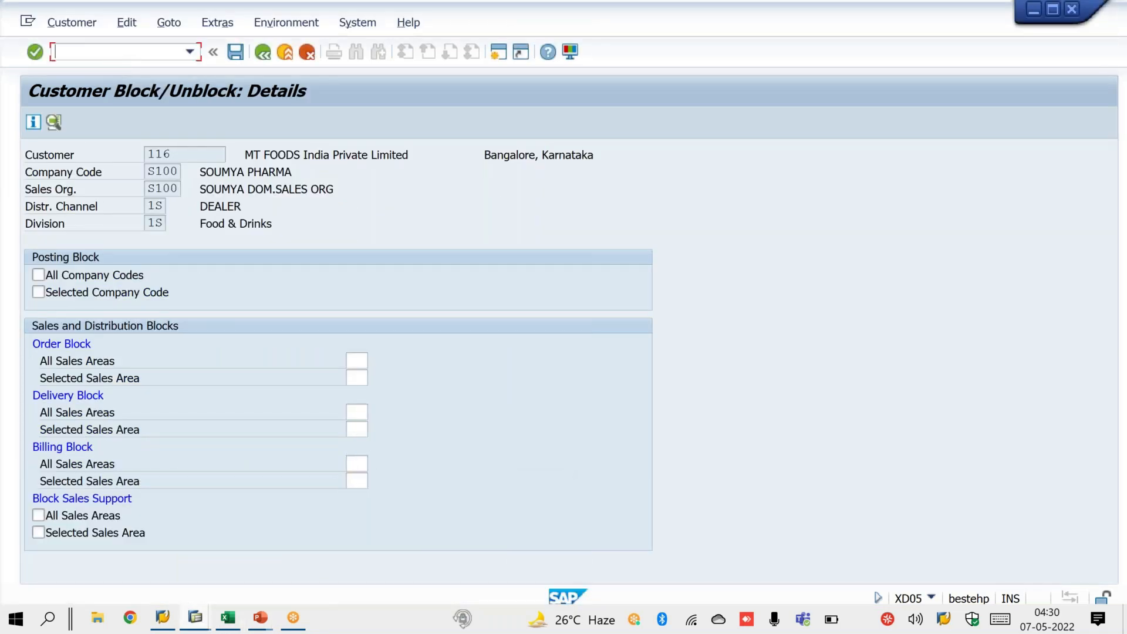
type("/n")
key("Return")
- Return to the customer creation session, continue to the sales area data for division 2S and save the extension
mouse_move(199, 618)
left_click(248, 568)
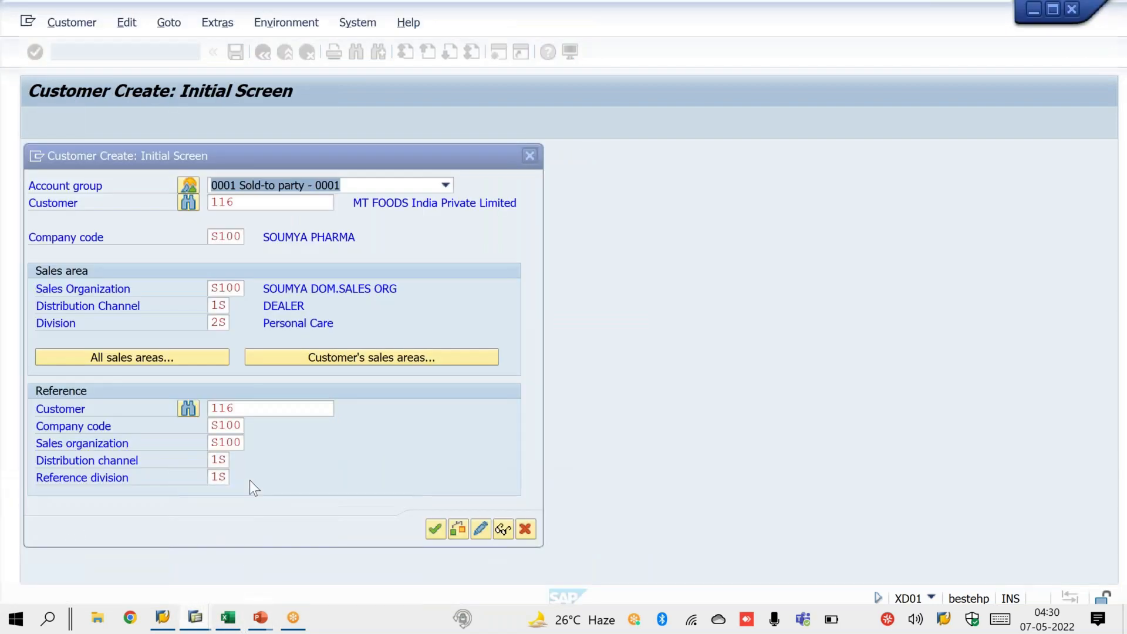
left_click(240, 408)
key("Return")
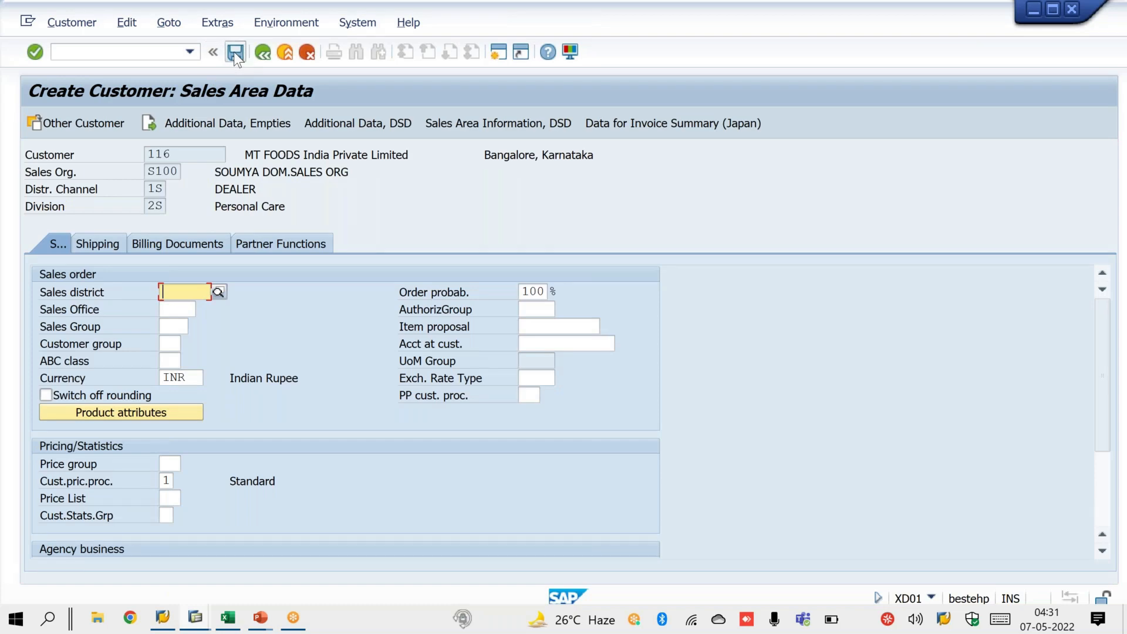
left_click(235, 52)
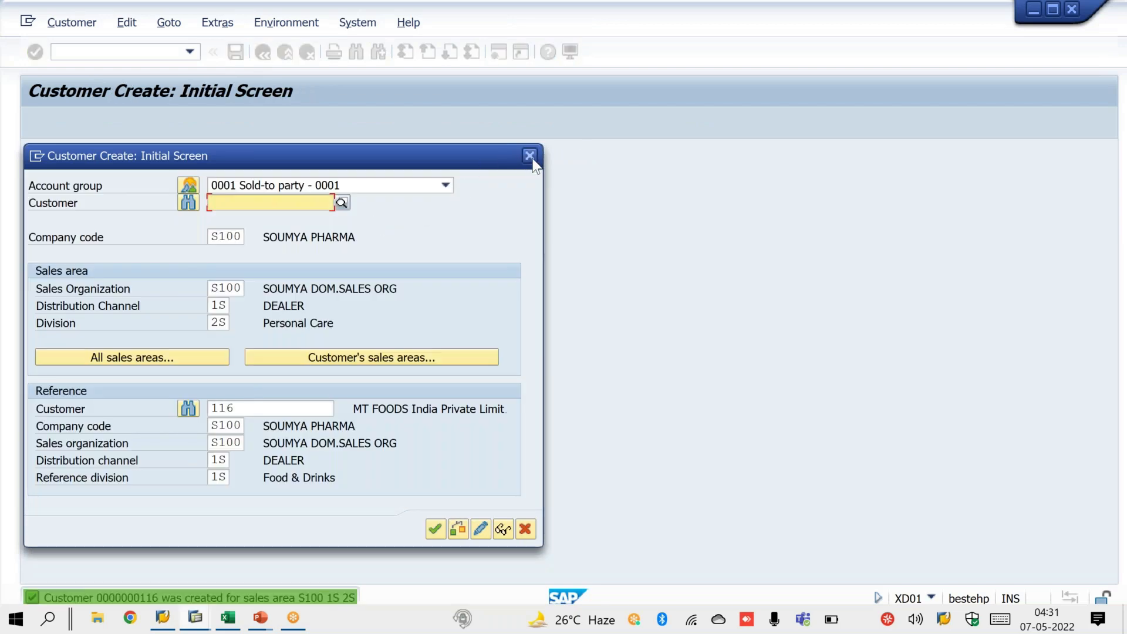
- Reselect the same customer and check the list of sales areas assigned to it
left_click(267, 202)
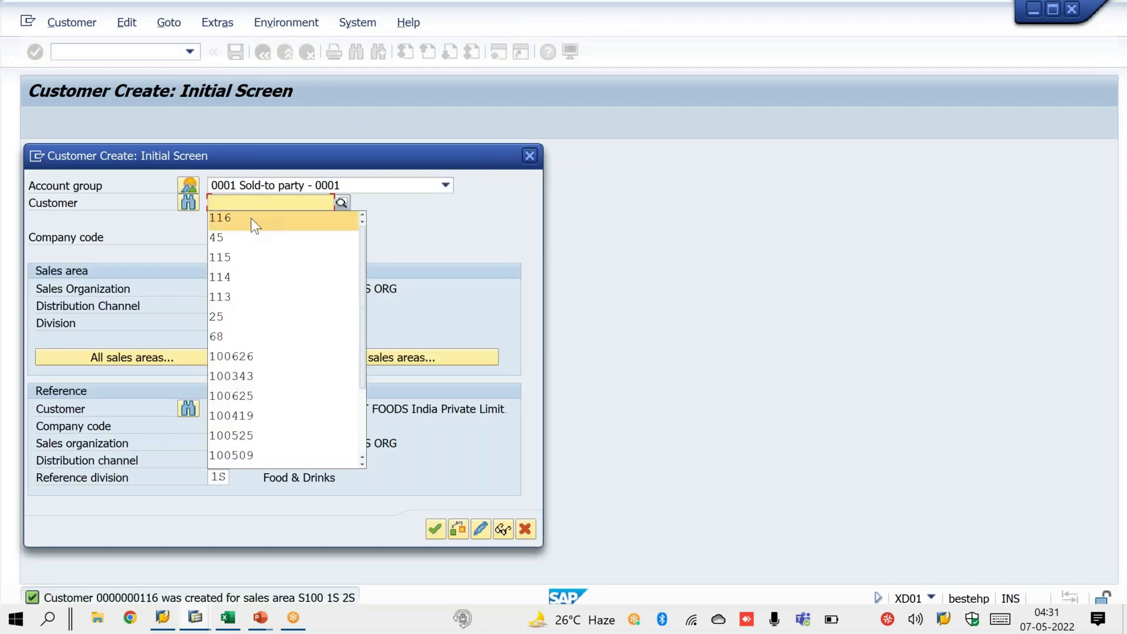
left_click(252, 218)
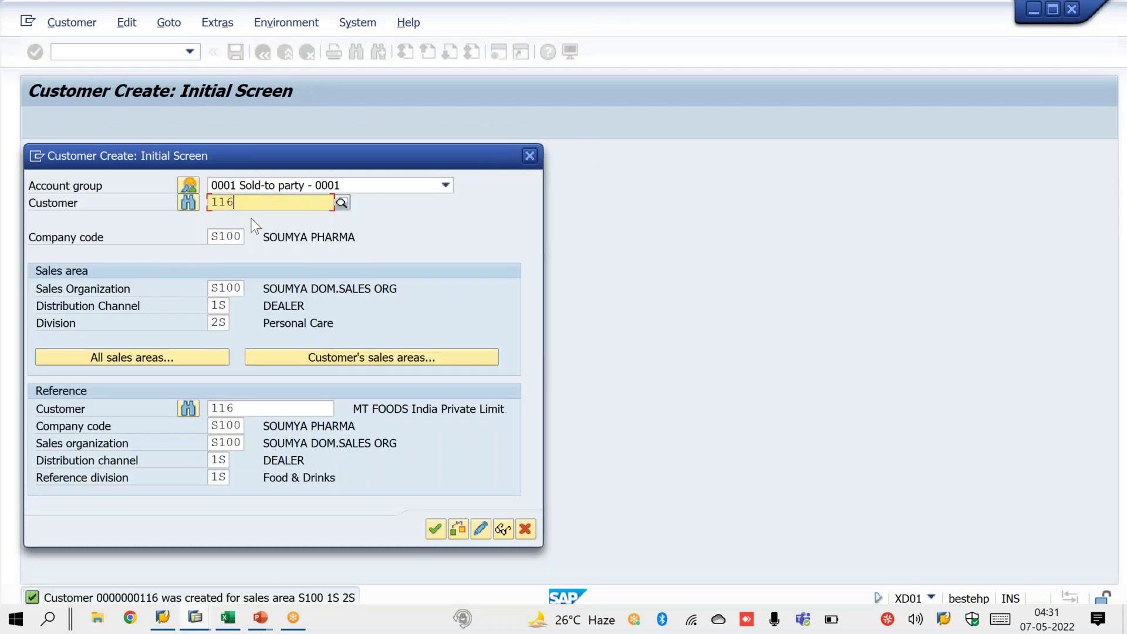
left_click(399, 361)
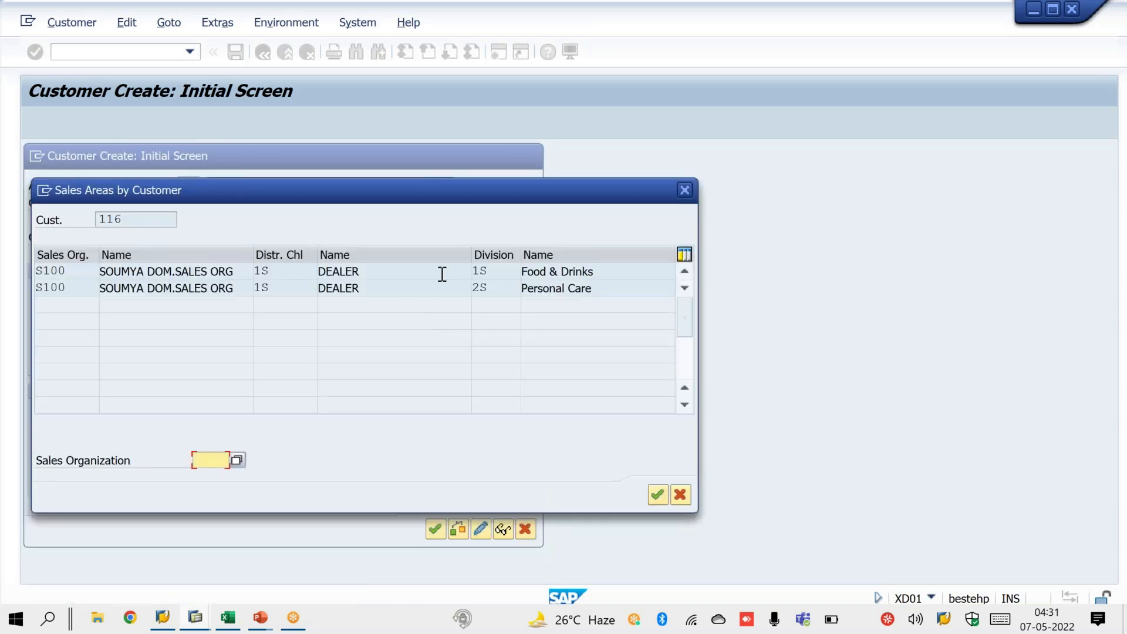
left_click(686, 191)
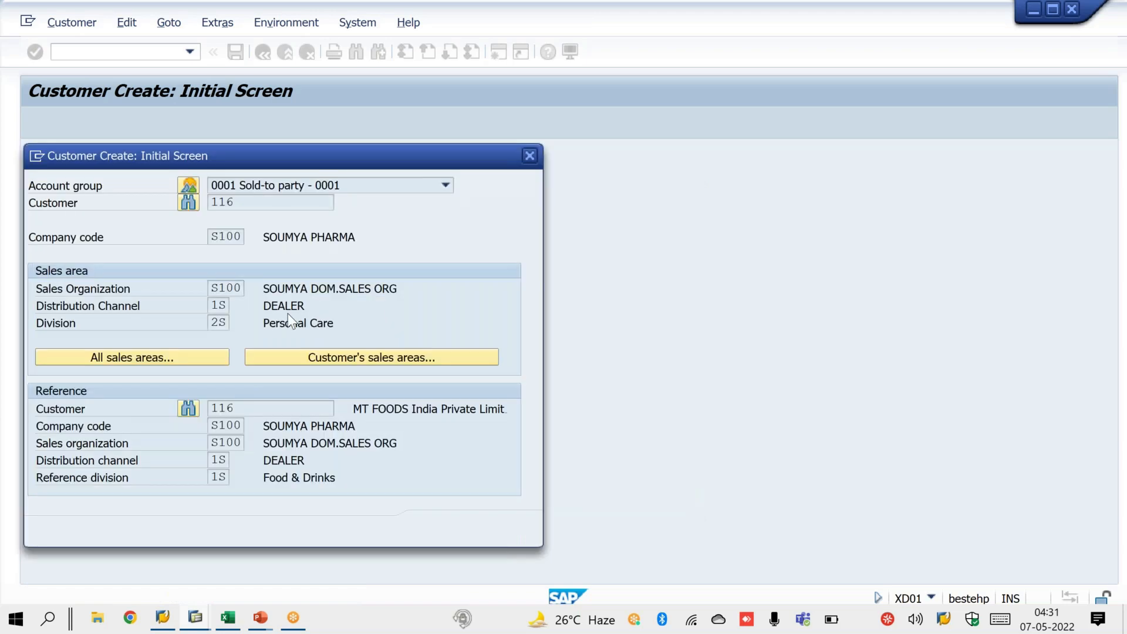
- Set the target division to 3S, continue to the customer's sales area data and save this extension
left_click(216, 324)
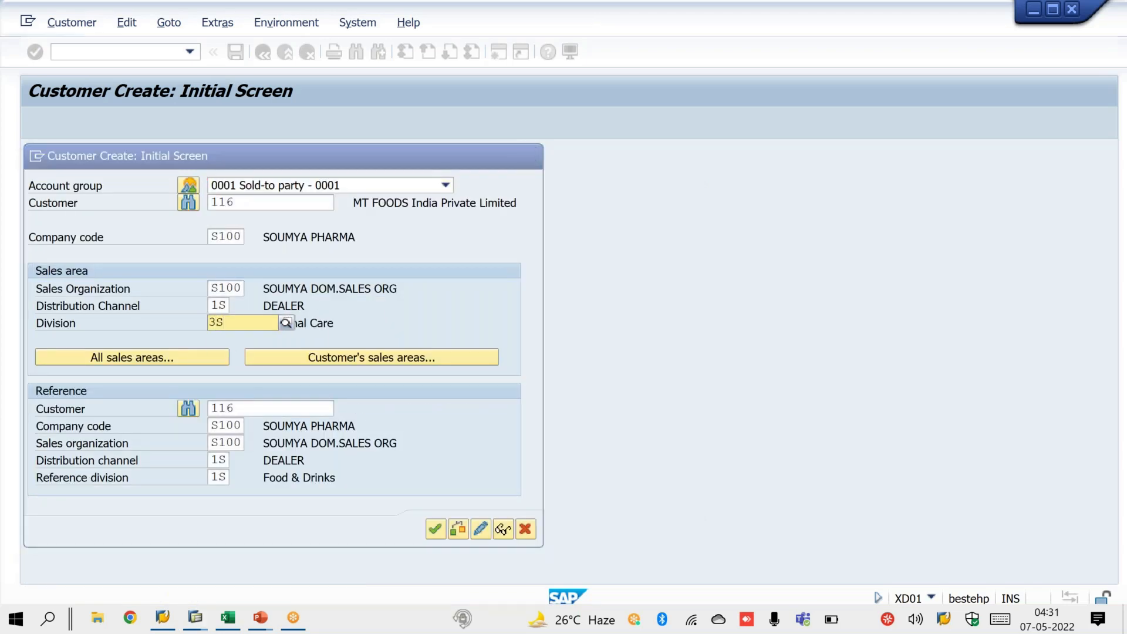
key("BackSpace")
type("2")
key("Return")
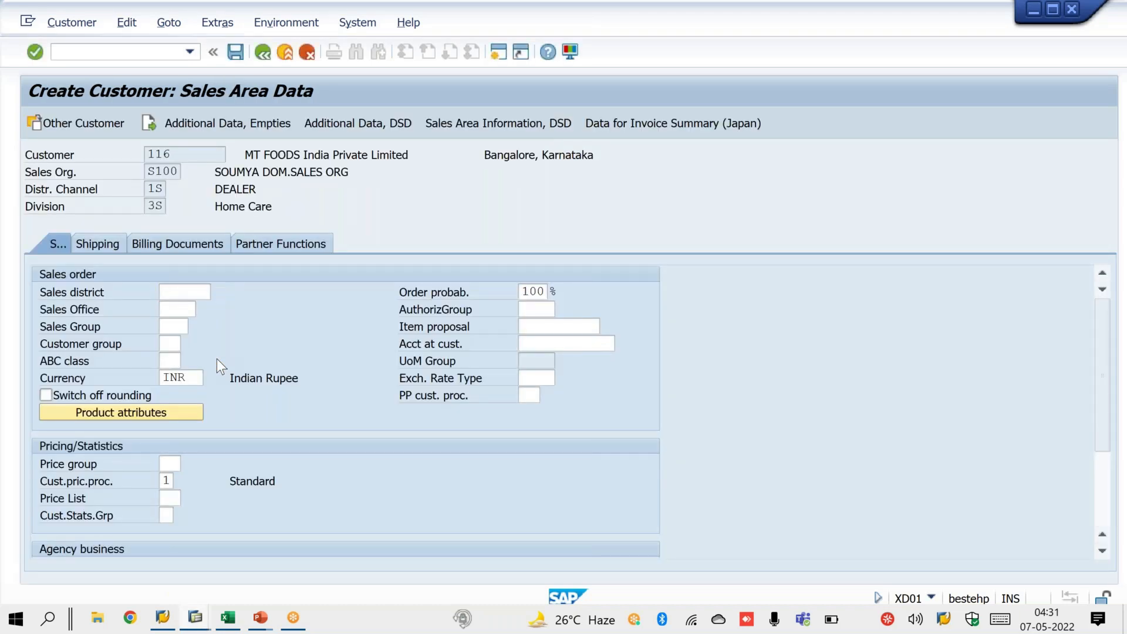
key("ctrl+s")
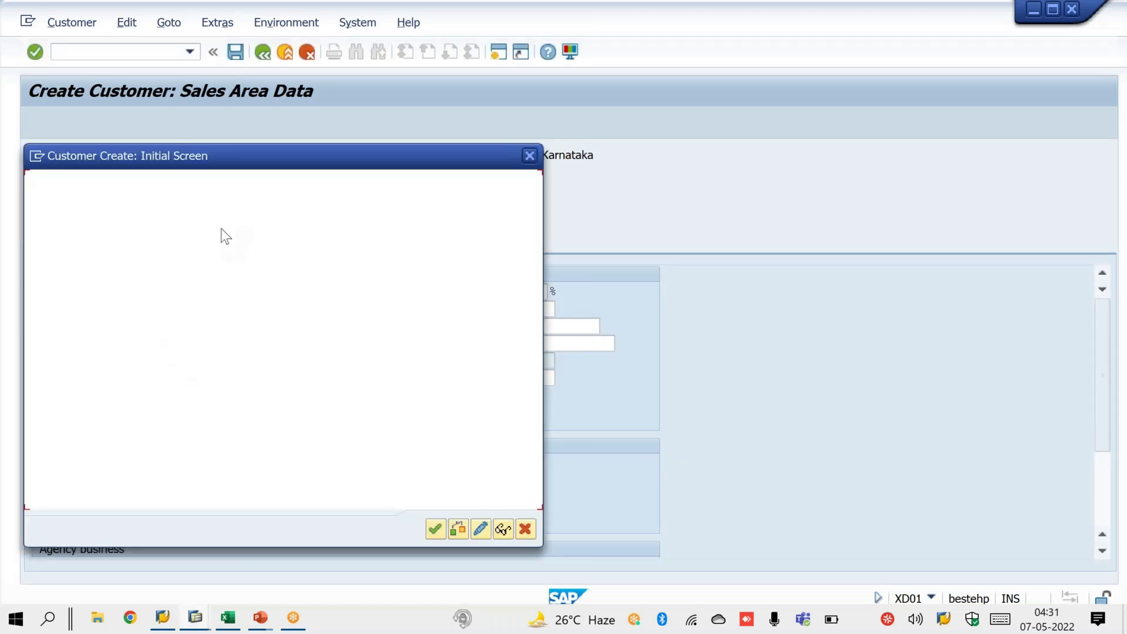
- Try to extend the same customer to division 4S in sales organization S100, channel 1S, using the existing reference data
key("space")
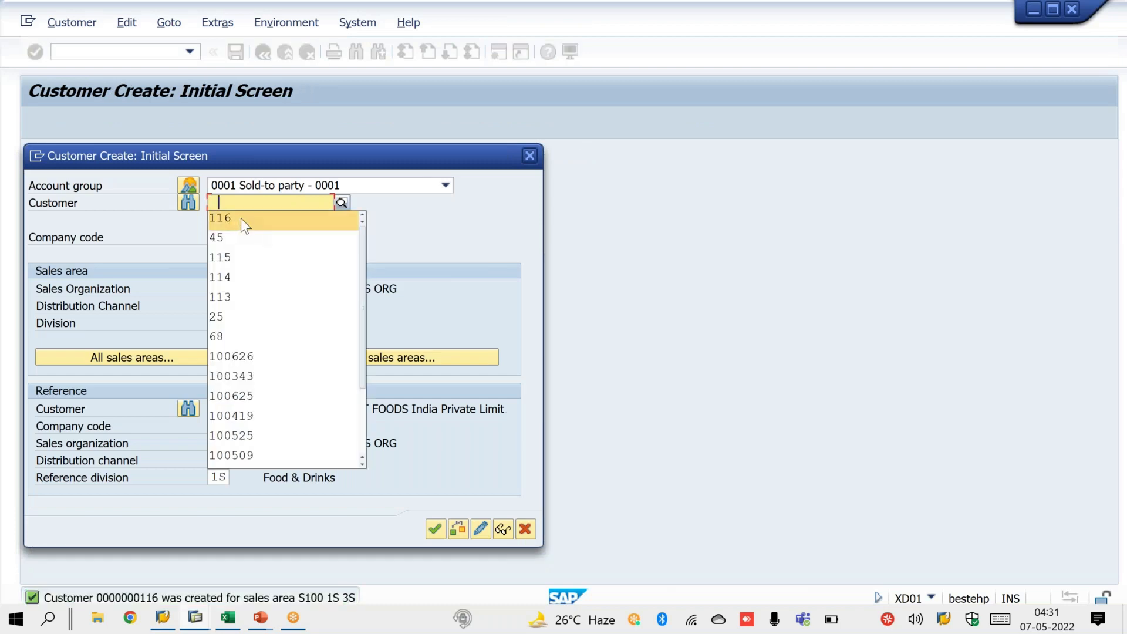
left_click(233, 220)
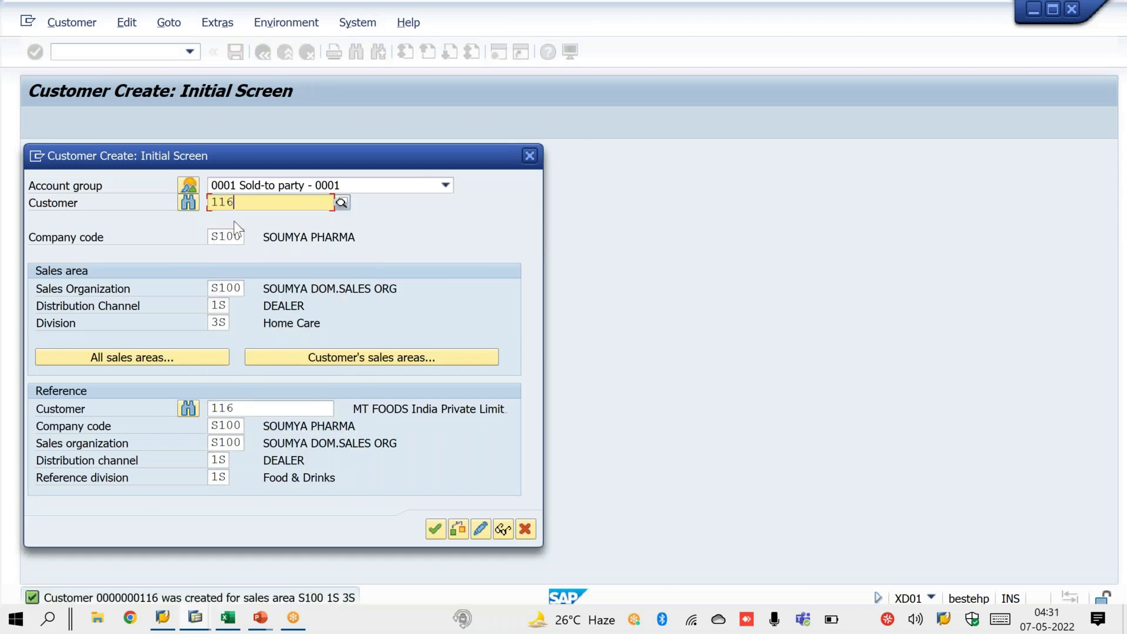
double_click(216, 322)
type("4S")
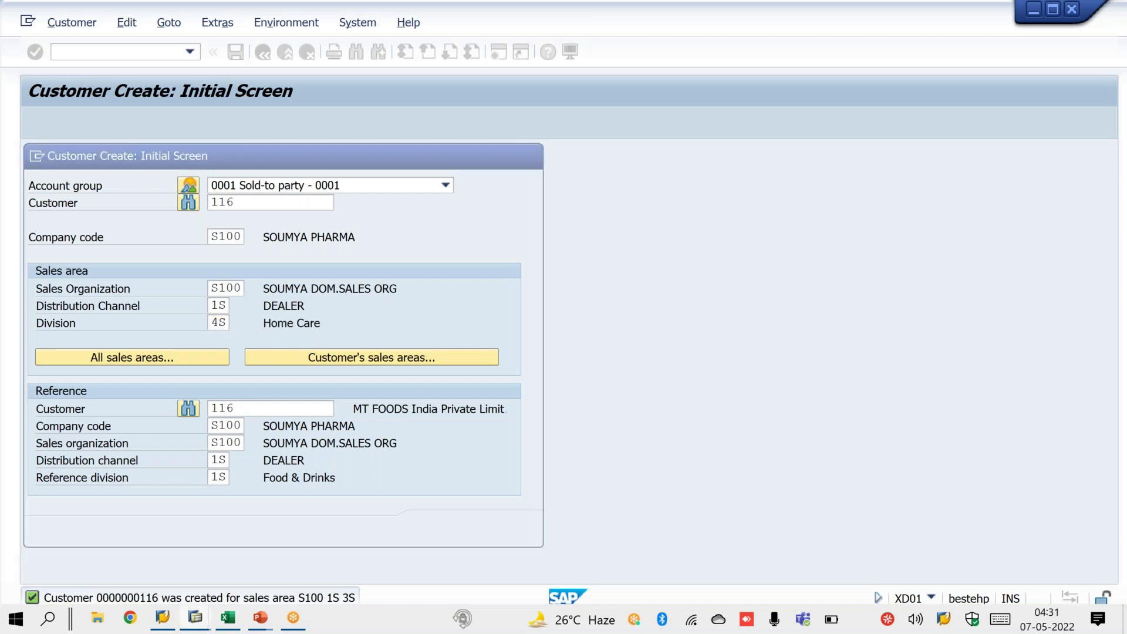
key("Return")
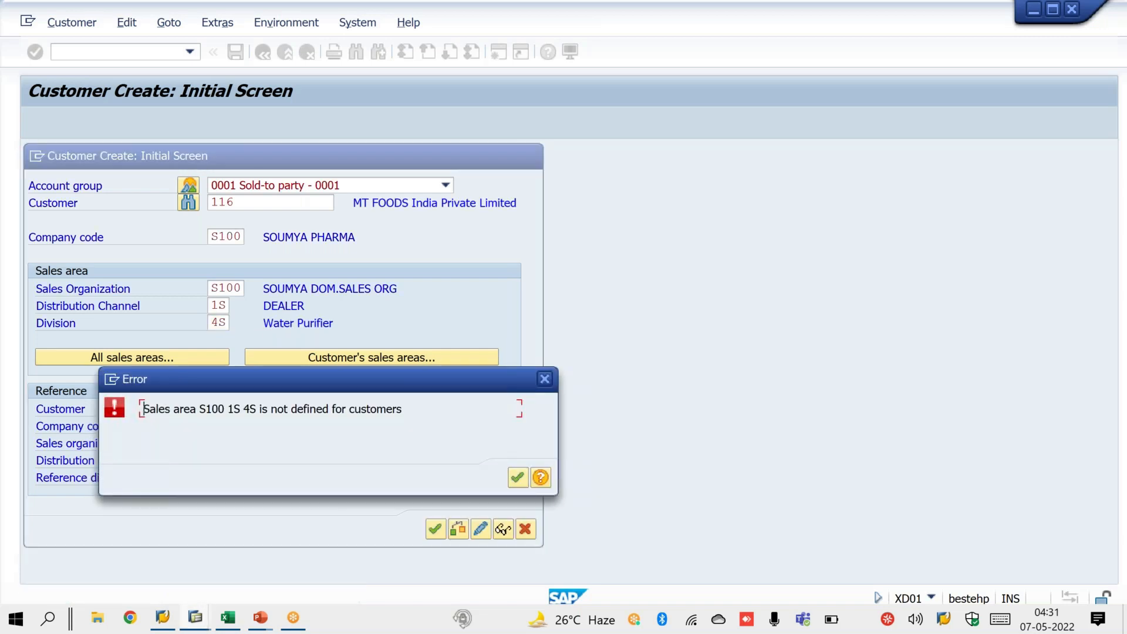
left_click(545, 384)
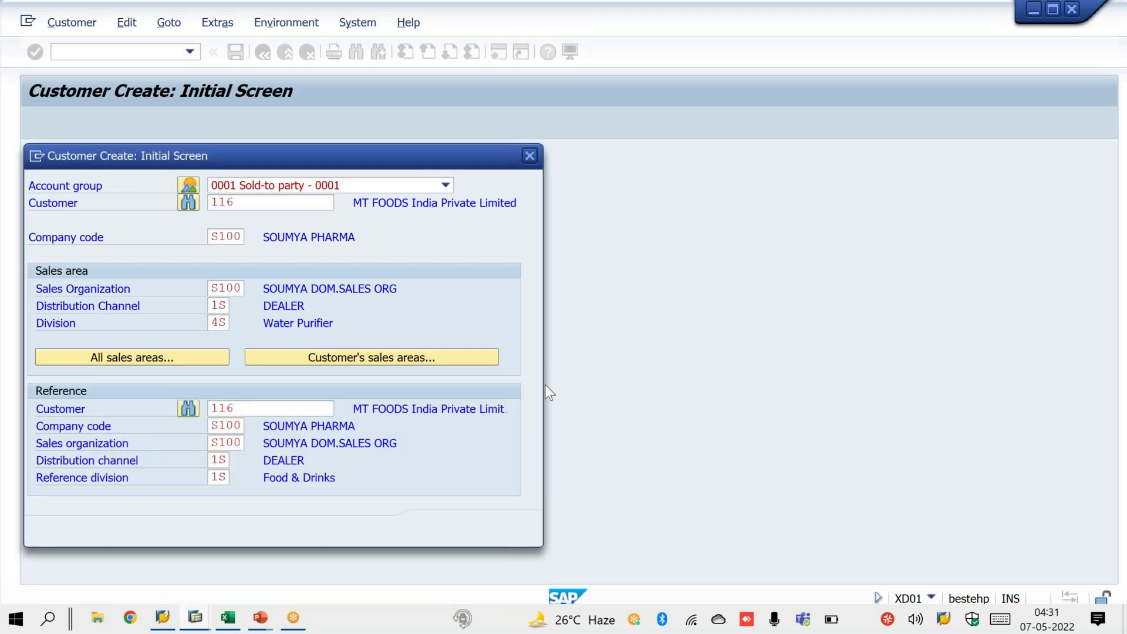
key("Return")
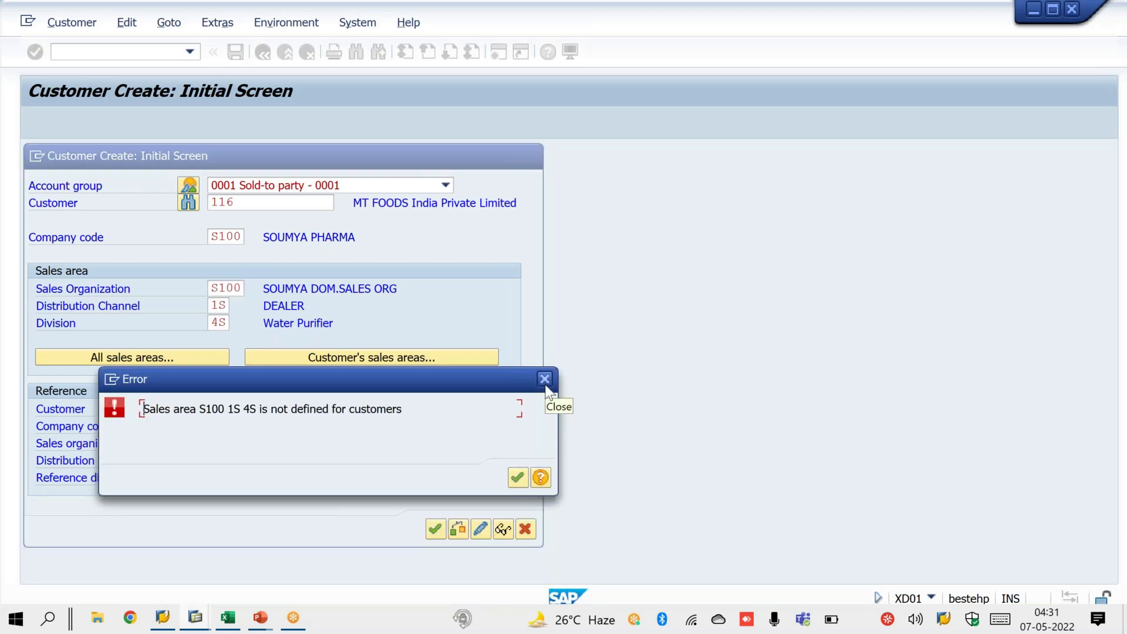
left_click(545, 381)
- Set the division back to 1S, review the customer's assigned sales areas and exit the customer creation dialog
double_click(214, 322)
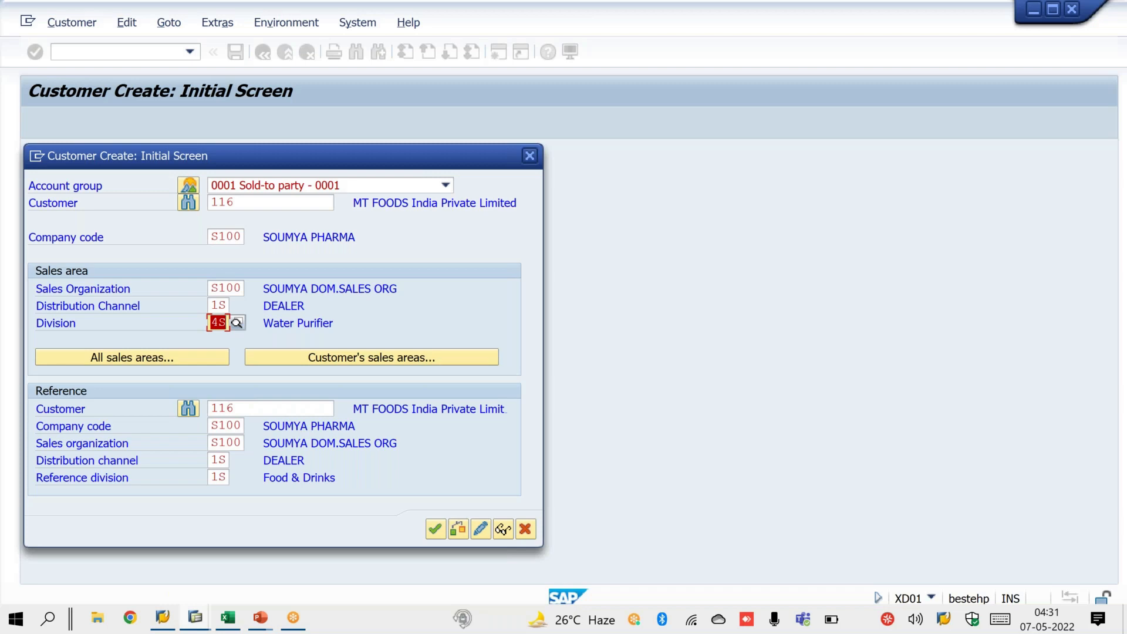
type("1")
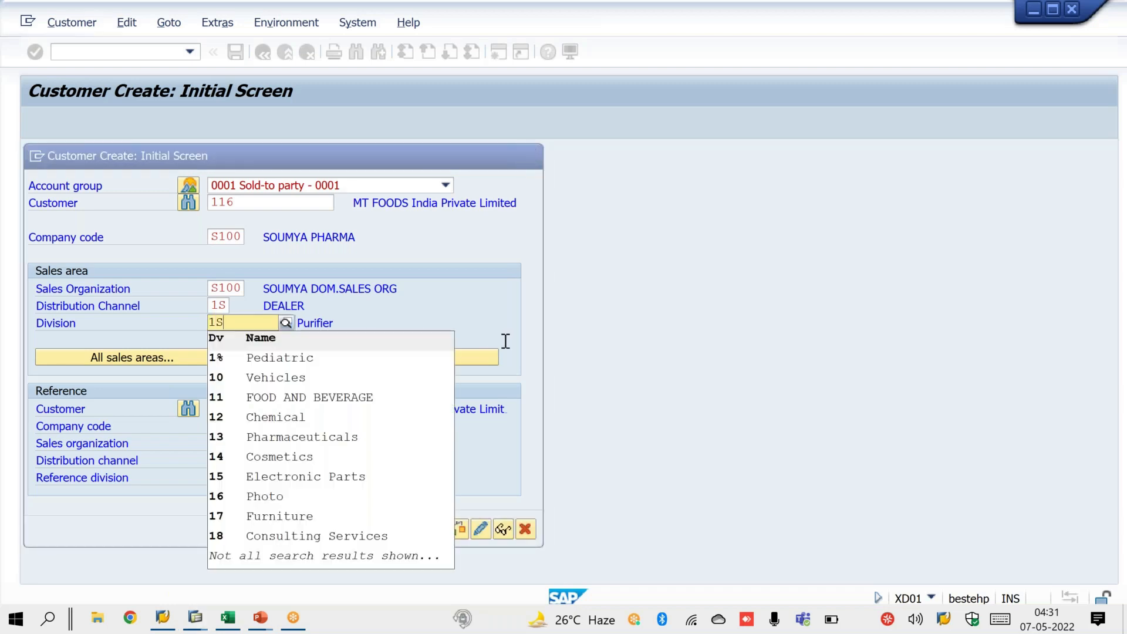
left_click(413, 354)
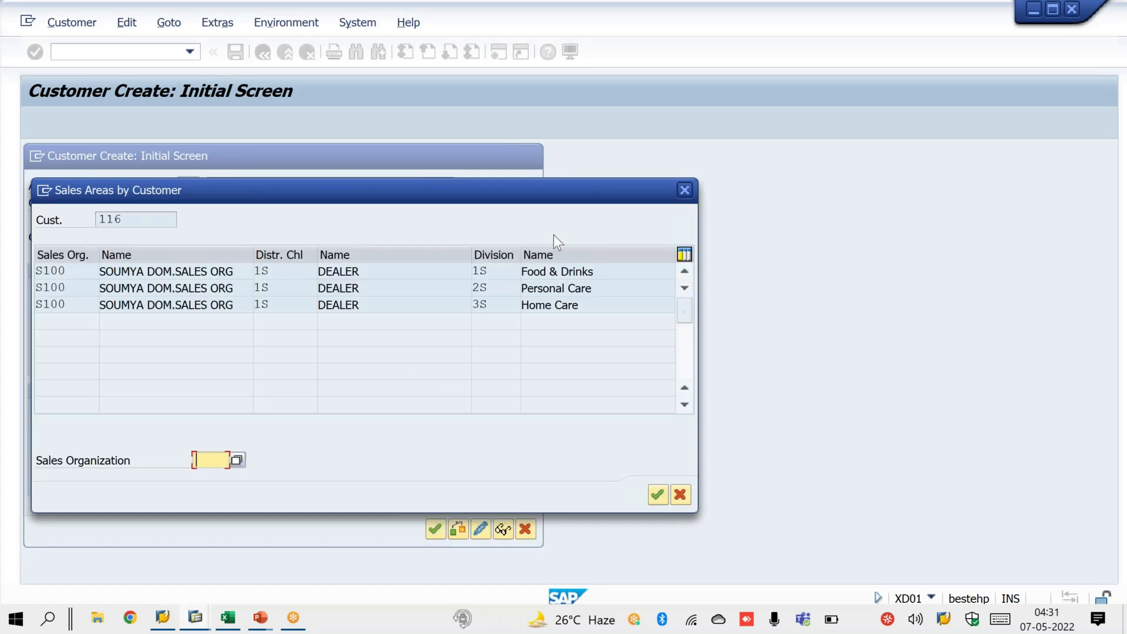
left_click(684, 191)
left_click(529, 156)
- Switch to the idle SAP Easy Access session, start transaction XD05 and open the customer's block details for sales area S100/1S/1S
mouse_move(203, 619)
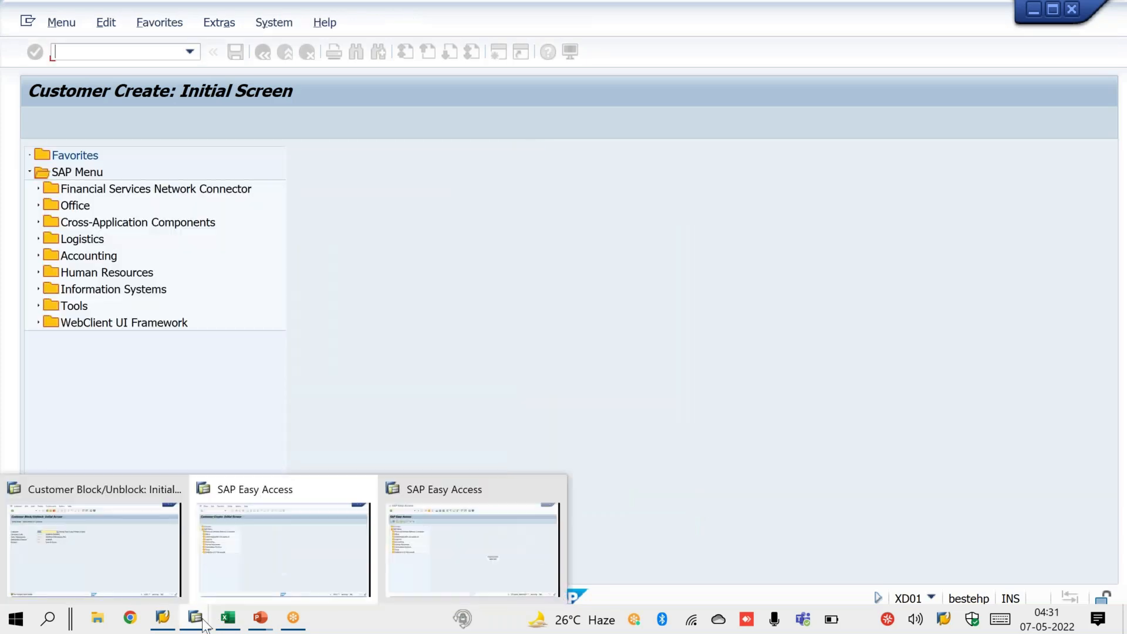
left_click(321, 569)
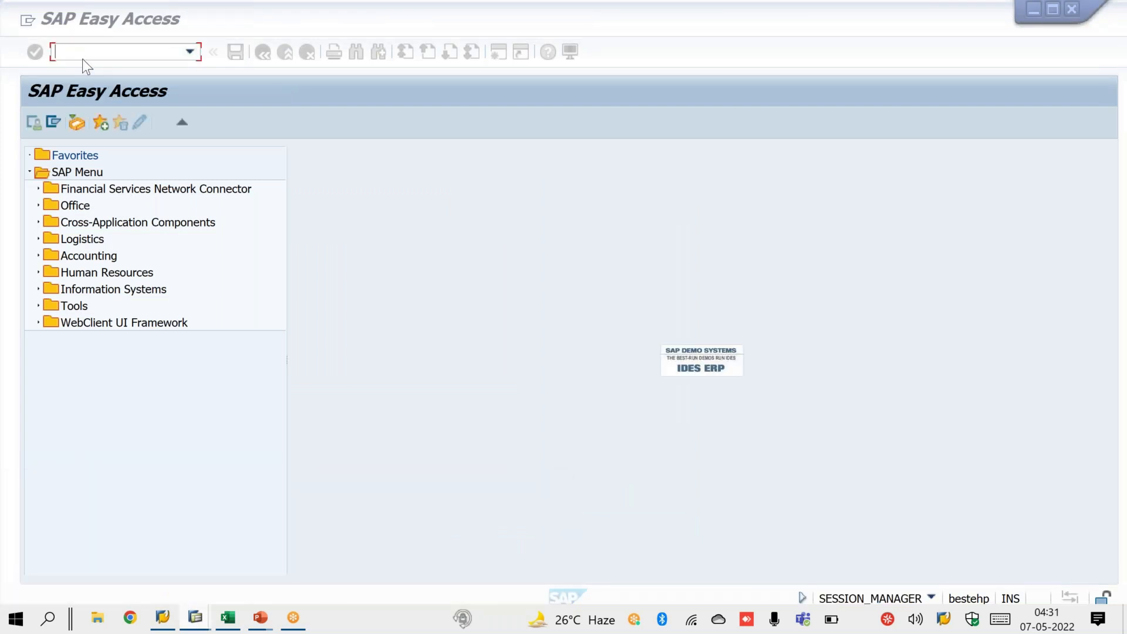
type("XD05")
key("Return")
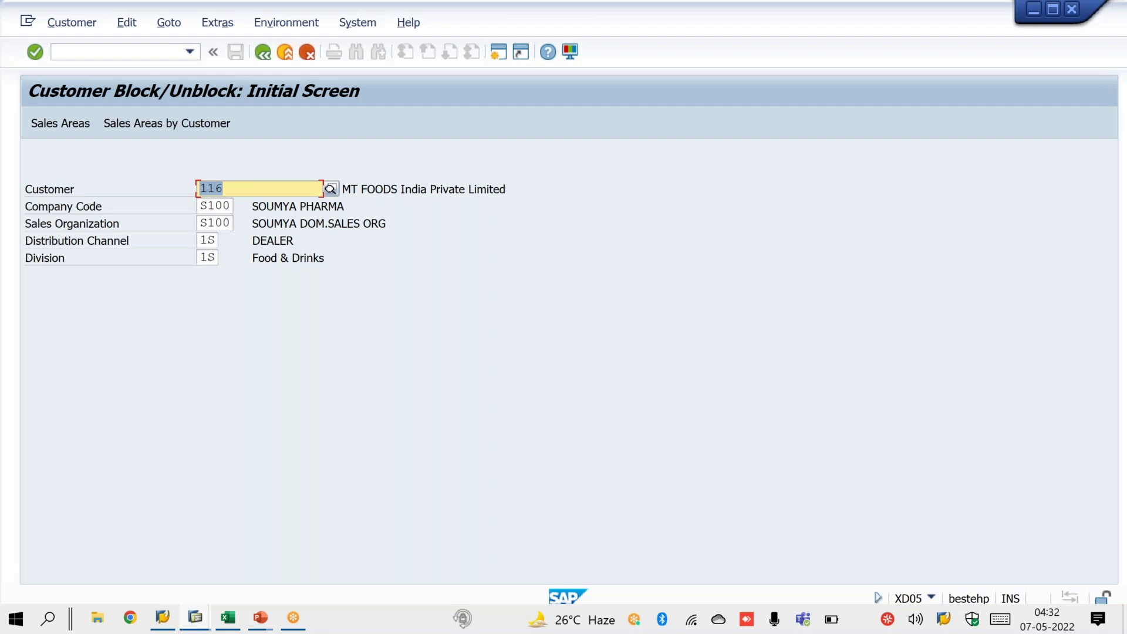
key("Return")
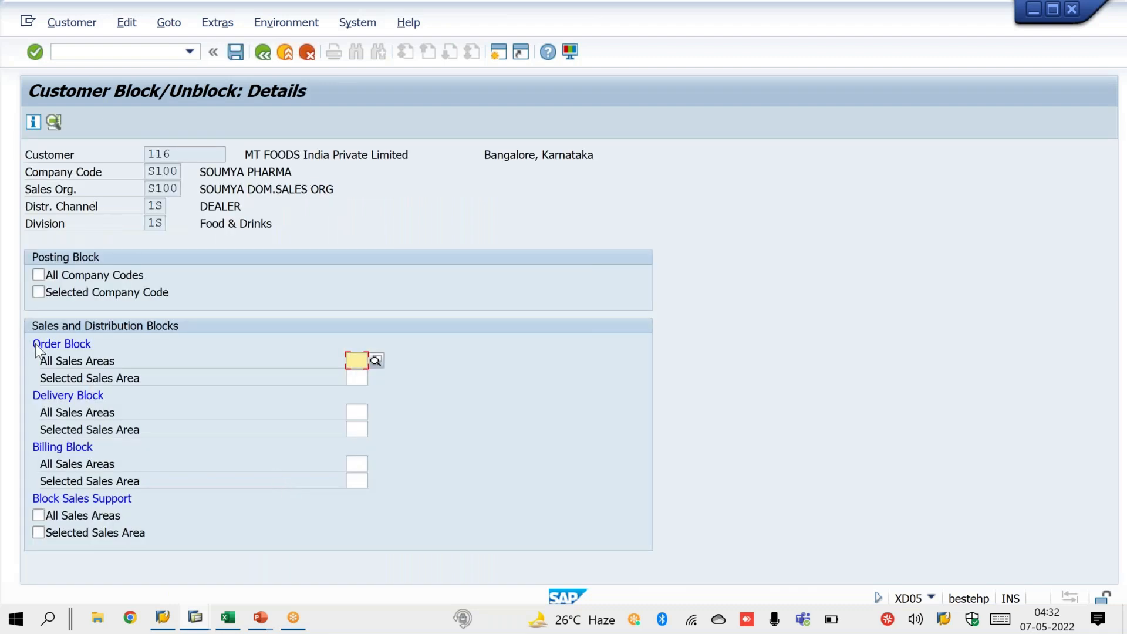
- Set the customer's order block for all sales areas to 01 Overall block and save the change
left_click(36, 344)
left_click(50, 360)
left_click(359, 361)
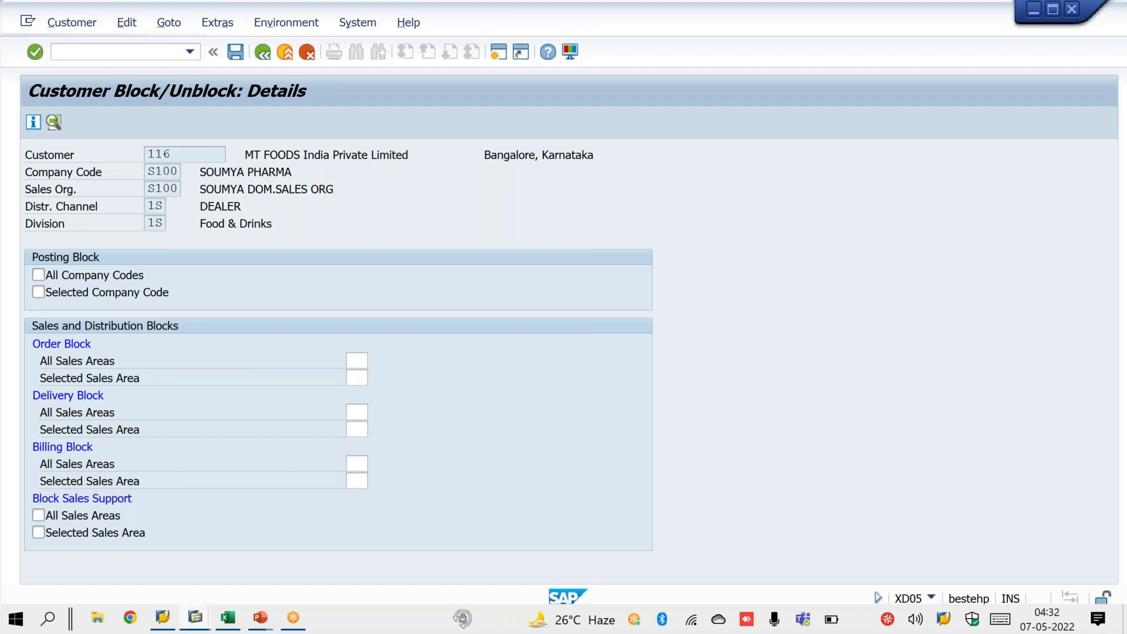
key("F4")
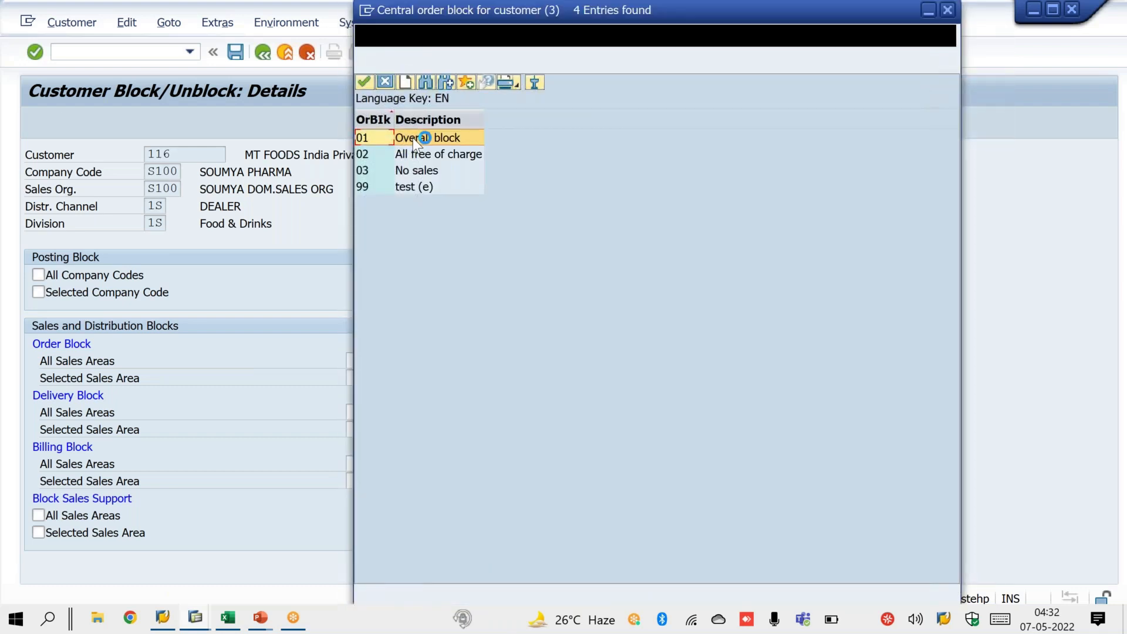
key("Return")
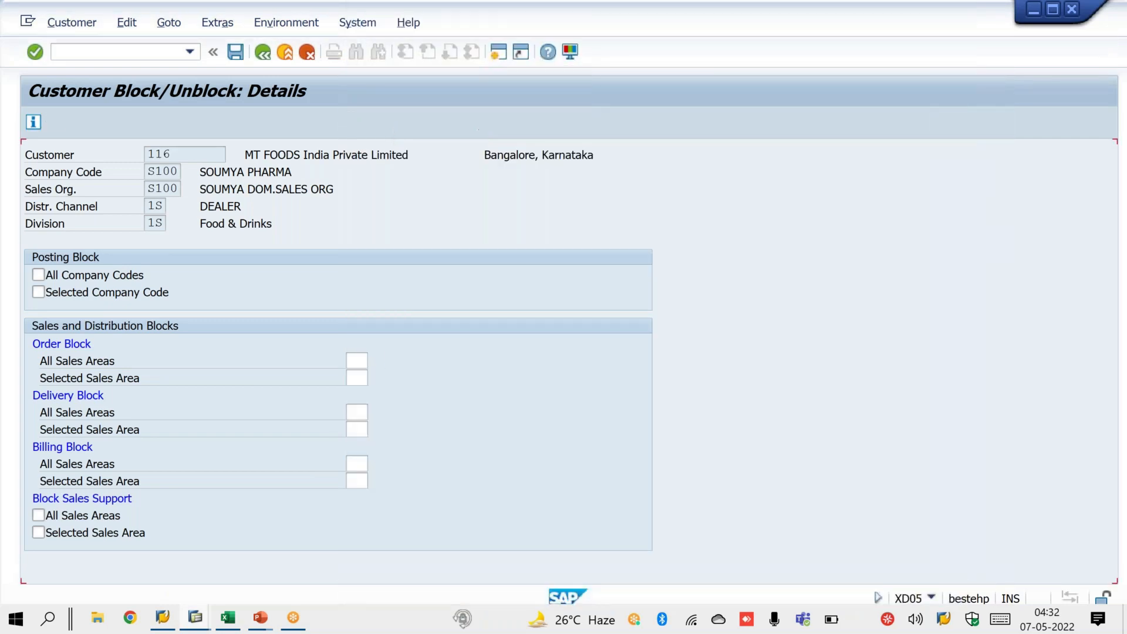
key("ctrl+s")
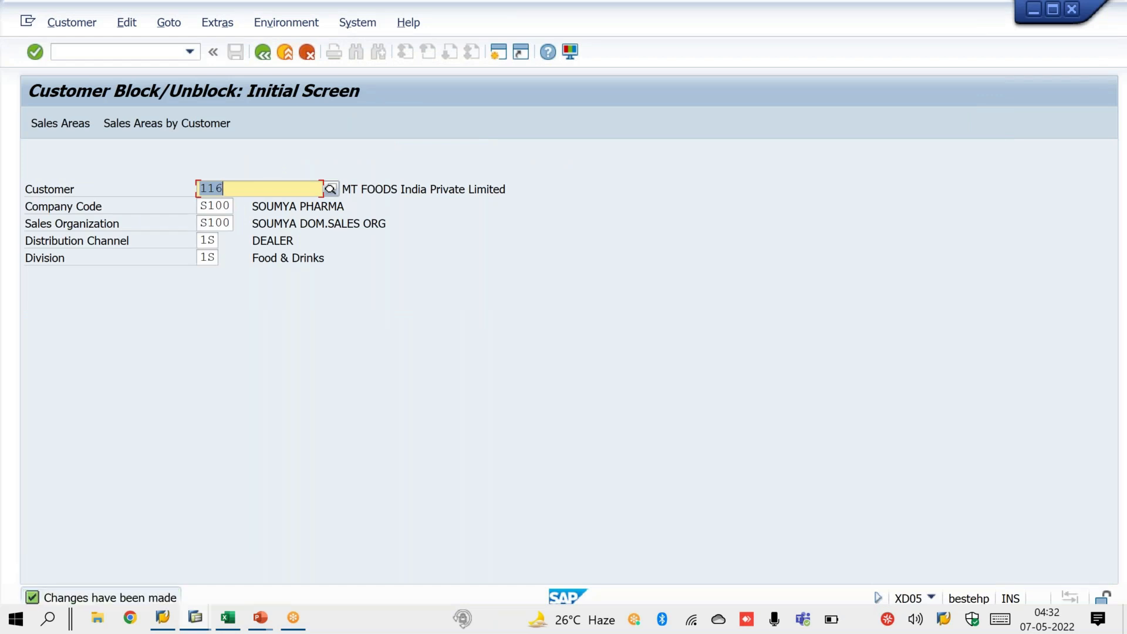
- Switch to the other SAP Easy Access session, start VA01 with /NVA01 and open a standard order (OR) for sales area S100/1S/1S
left_click(195, 617)
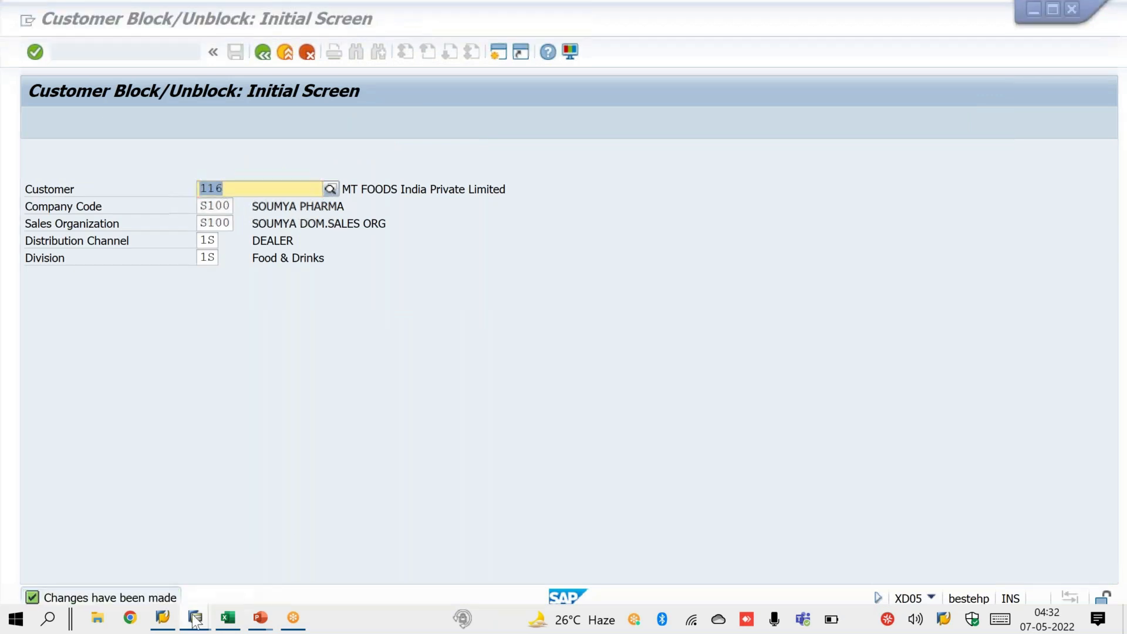
left_click(393, 553)
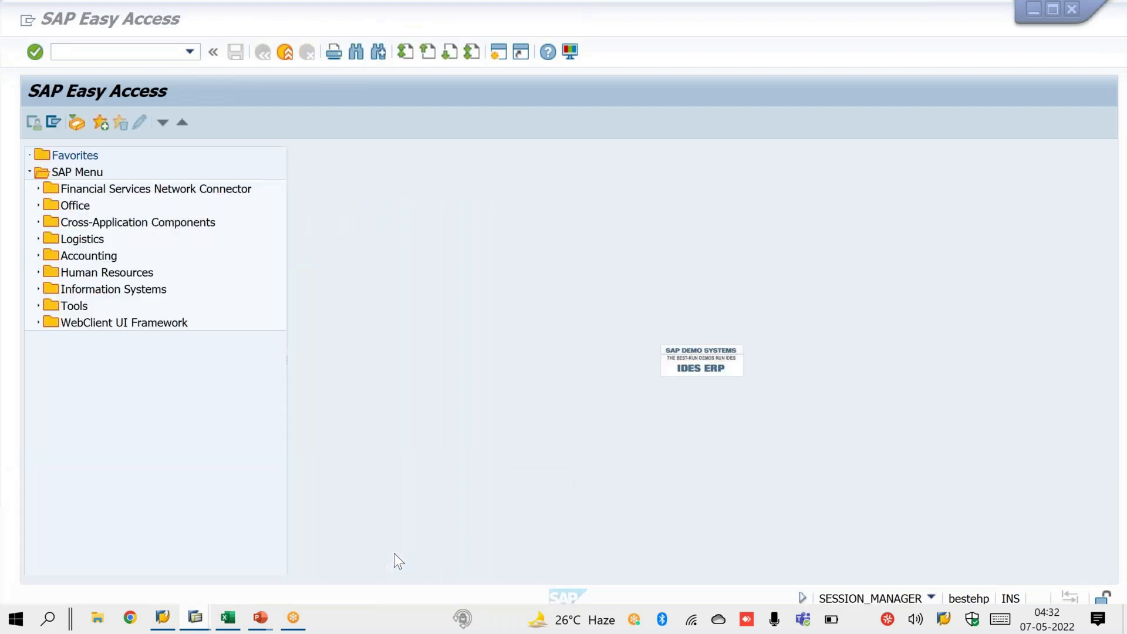
left_click(110, 54)
type("/NVA")
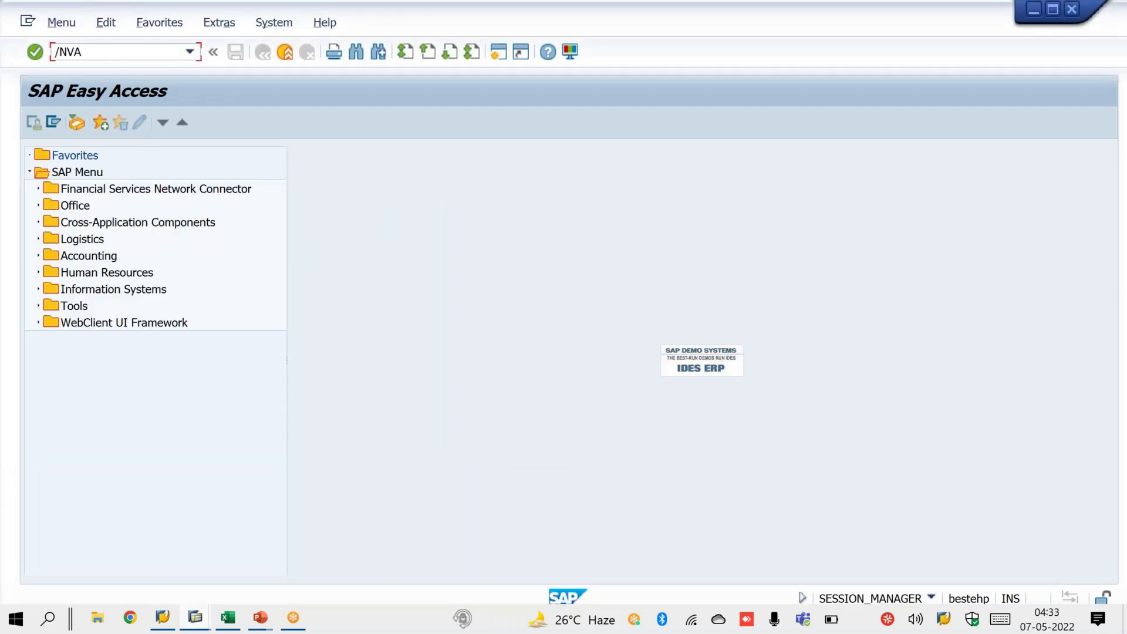
type("01")
key("Return")
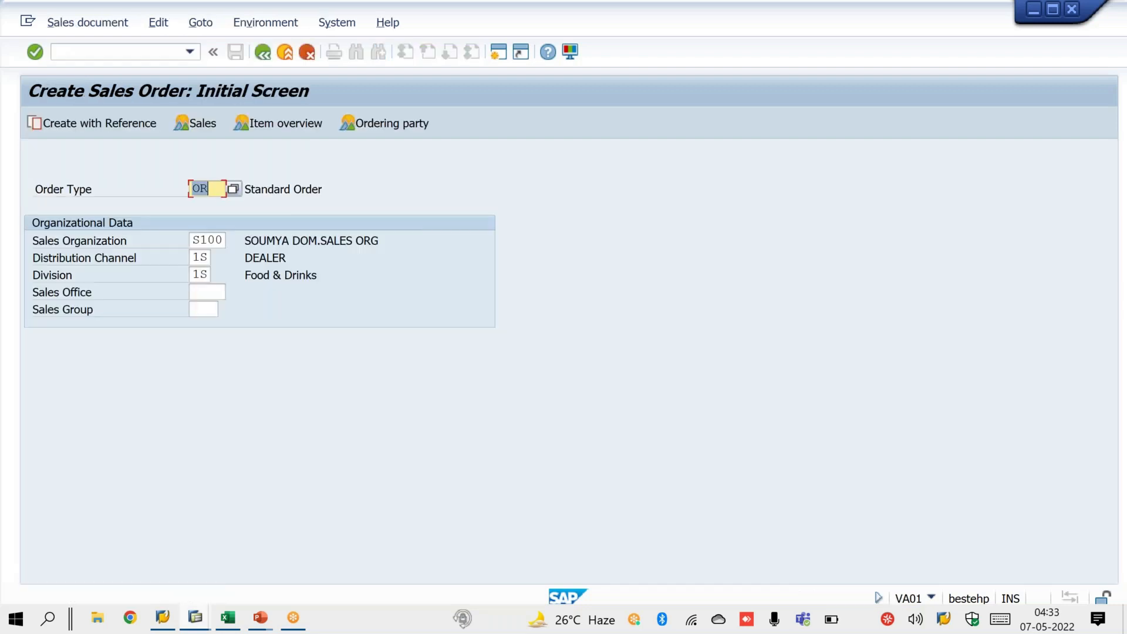
key("Return")
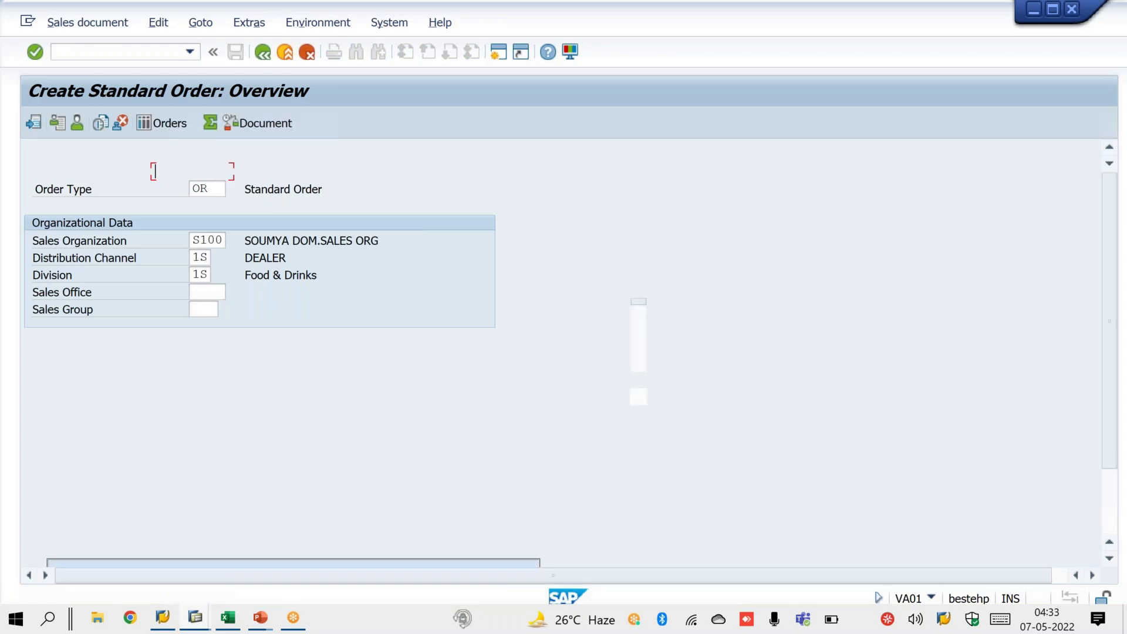
- Enter the blocked customer as the sold-to party of the standard order and submit it to test the order block
type("116")
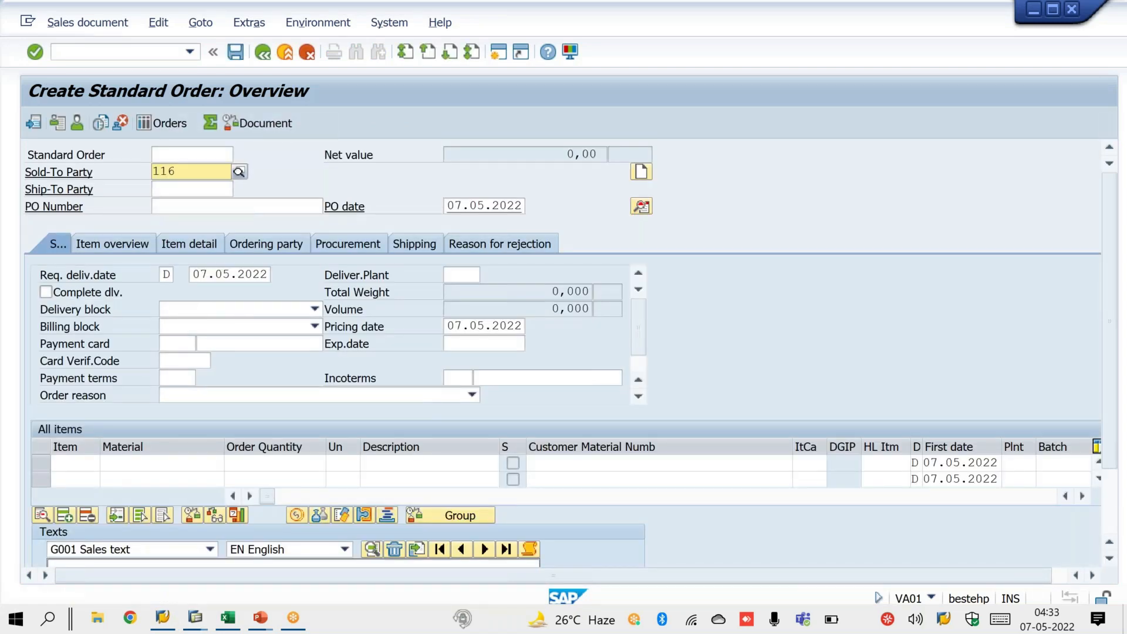
key("Down")
key("Return")
key("Return")
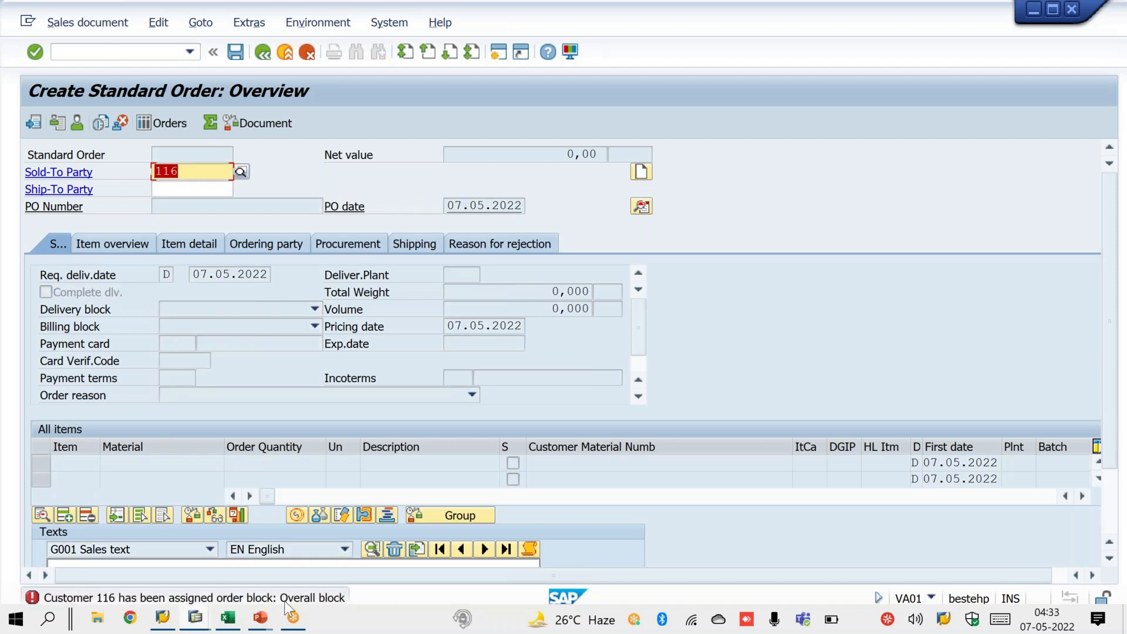
- Examine the sales area assigned to the standard order in its header sales data
left_click_drag(638, 327, 641, 364)
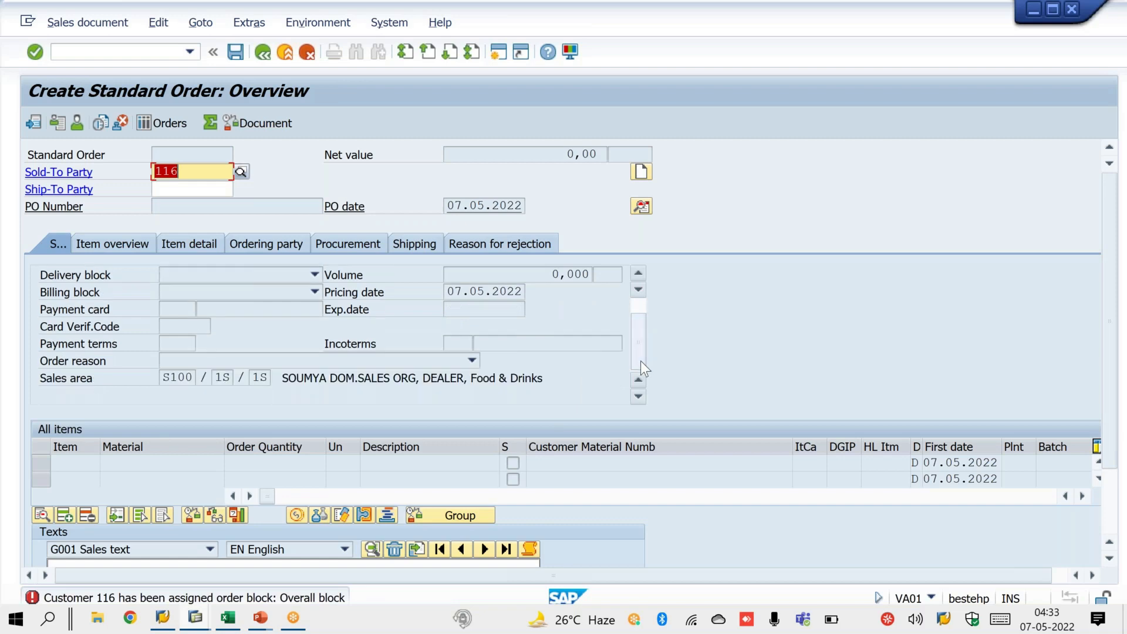
left_click(744, 52)
left_click_drag(186, 350, 157, 361)
left_click_drag(220, 346, 188, 368)
left_click_drag(273, 356, 235, 357)
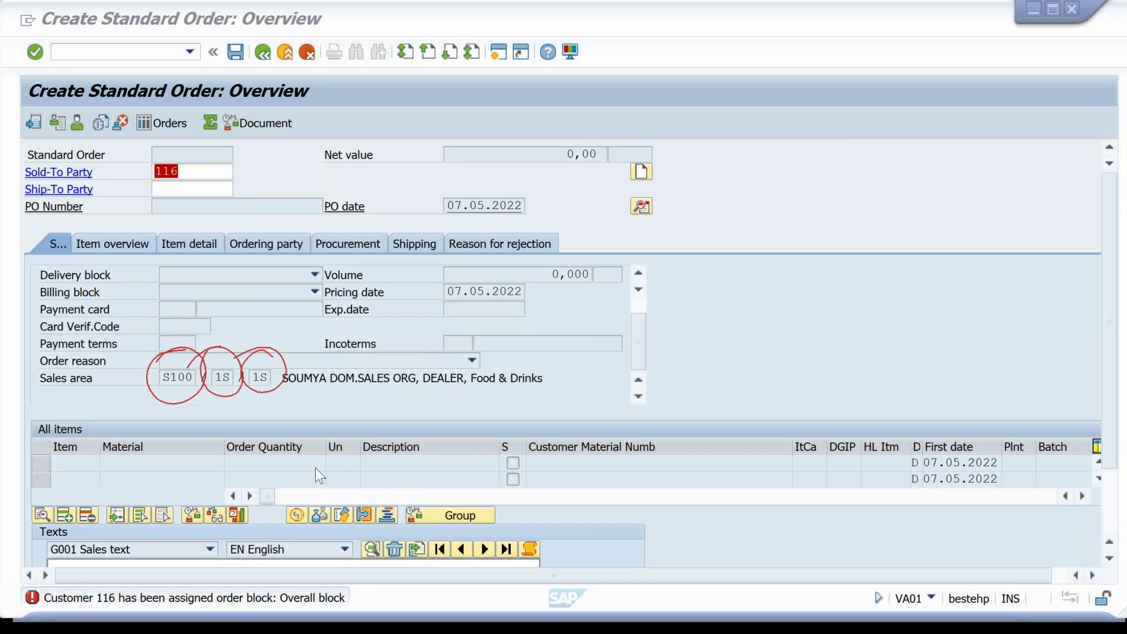
key("Escape")
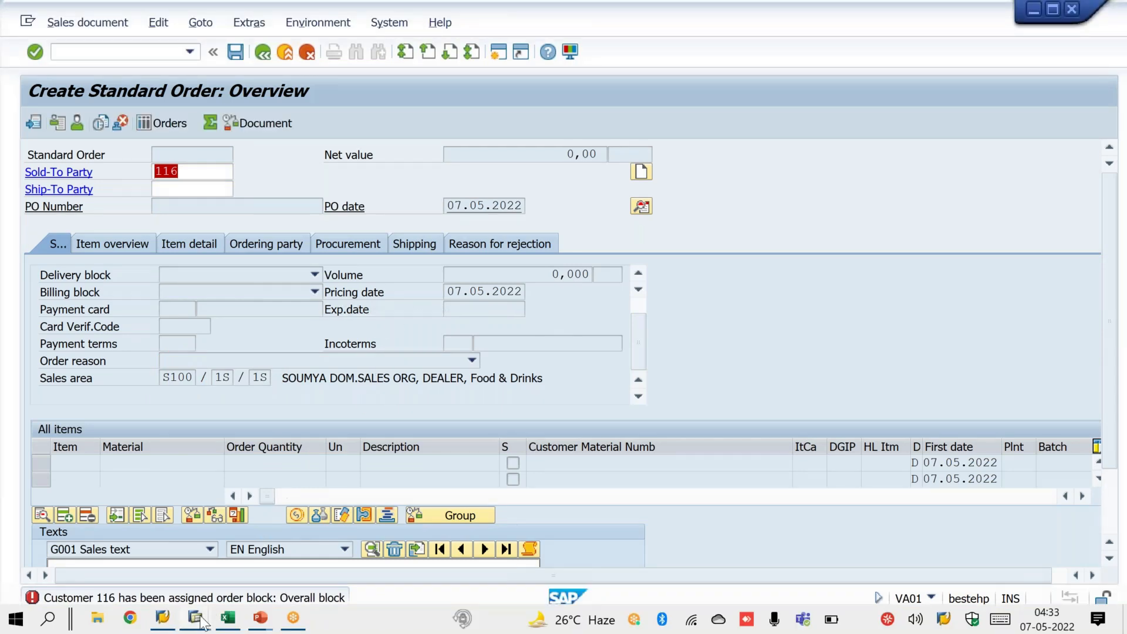
- Switch to the customer block/unblock session and reopen the block details to check the order block for all sales areas
mouse_move(200, 621)
left_click(257, 558)
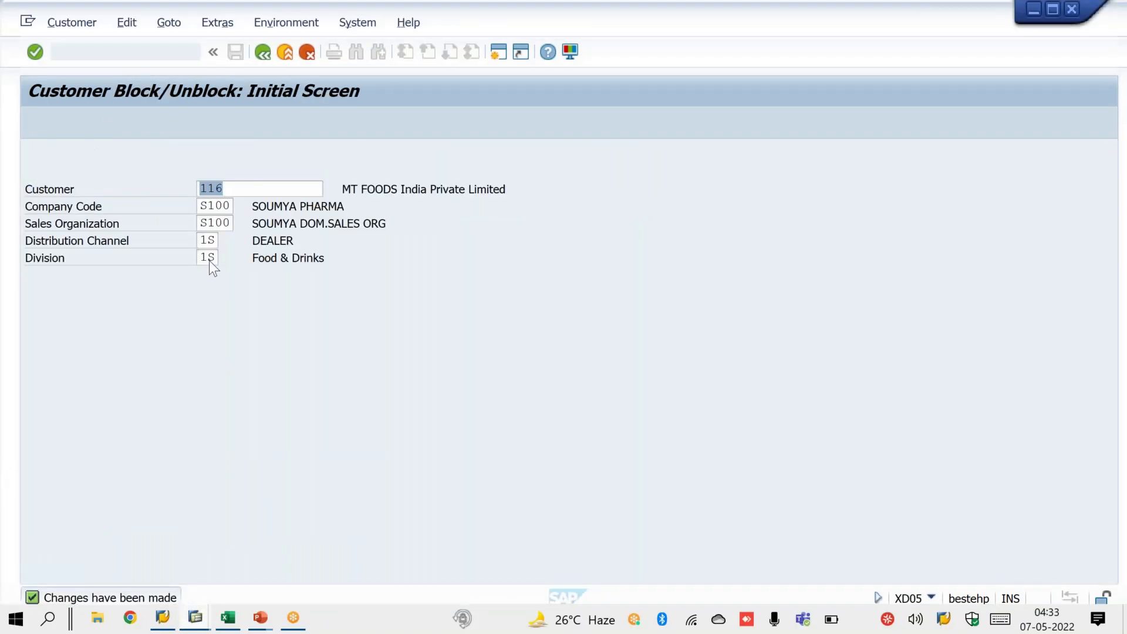
left_click(208, 261)
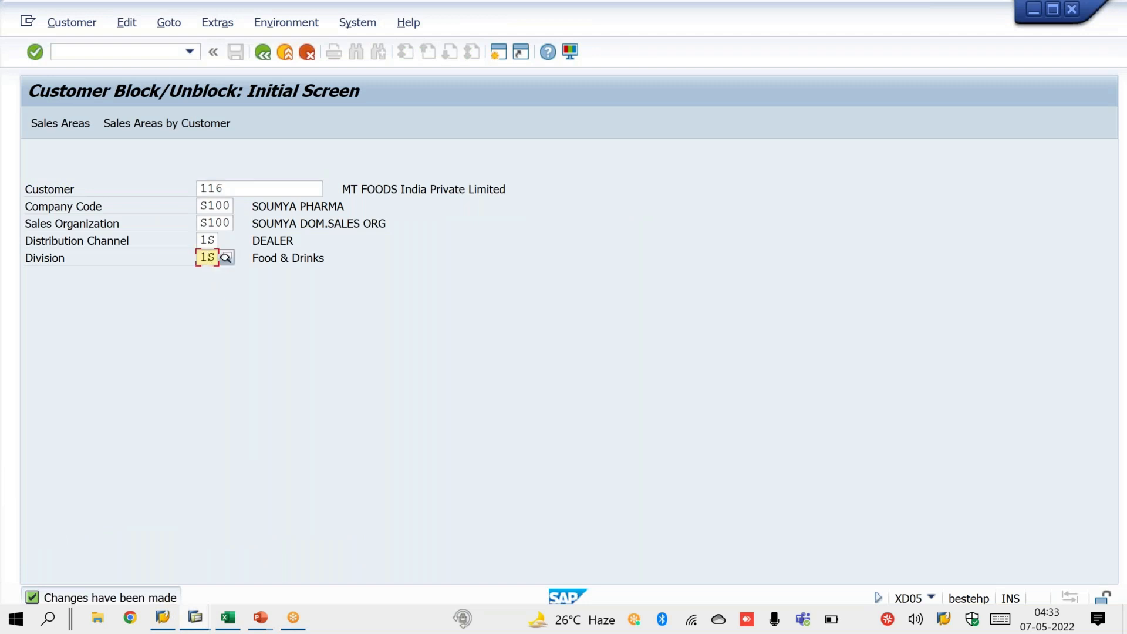
key("Return")
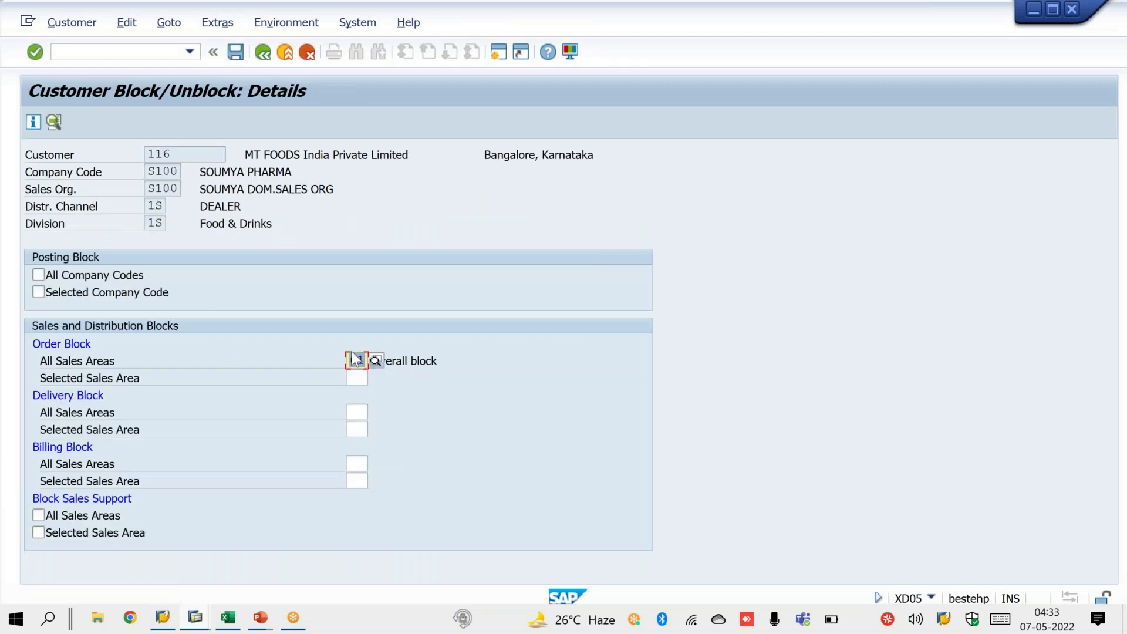
type("01")
left_click(726, 16)
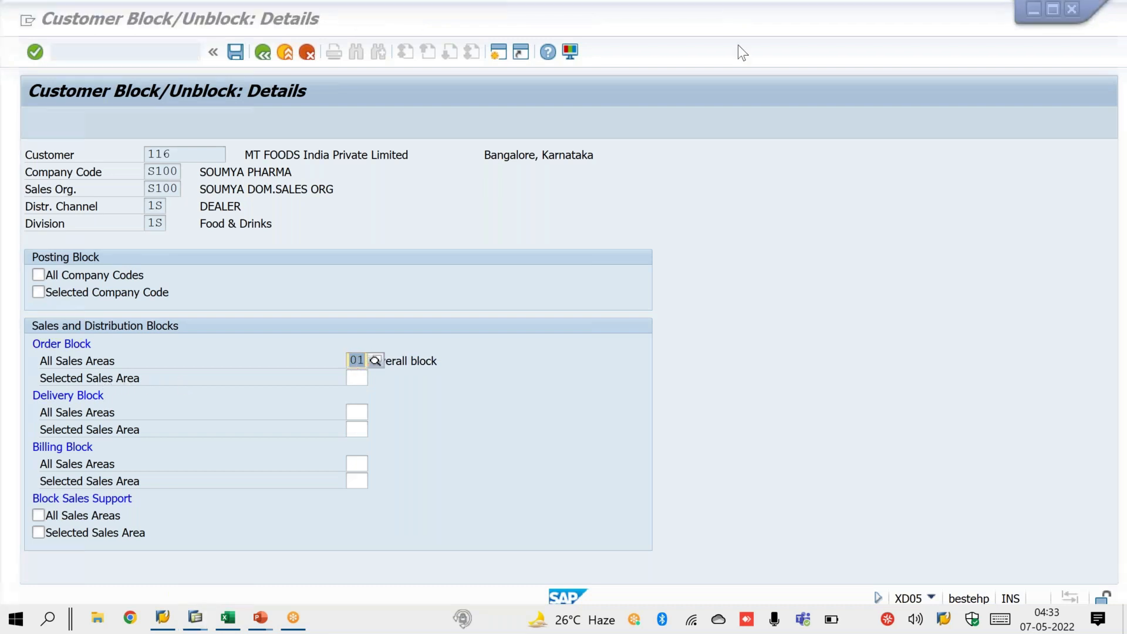
left_click(738, 47)
mouse_move(116, 332)
left_mouse_down()
mouse_move(53, 369)
mouse_move(117, 328)
left_mouse_up()
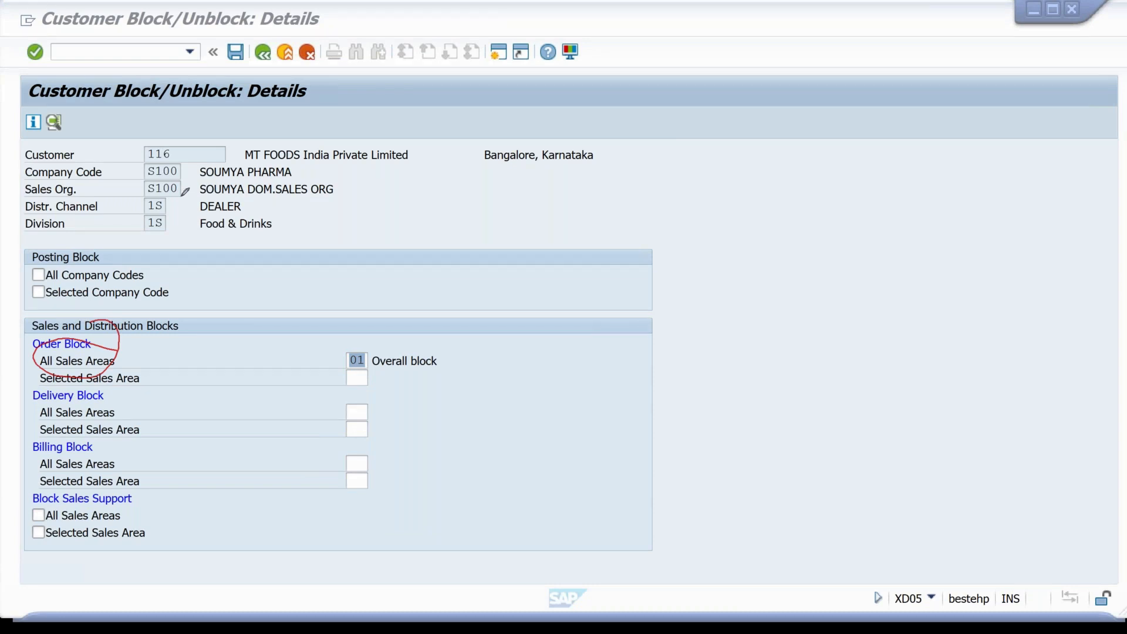
left_click(389, 283)
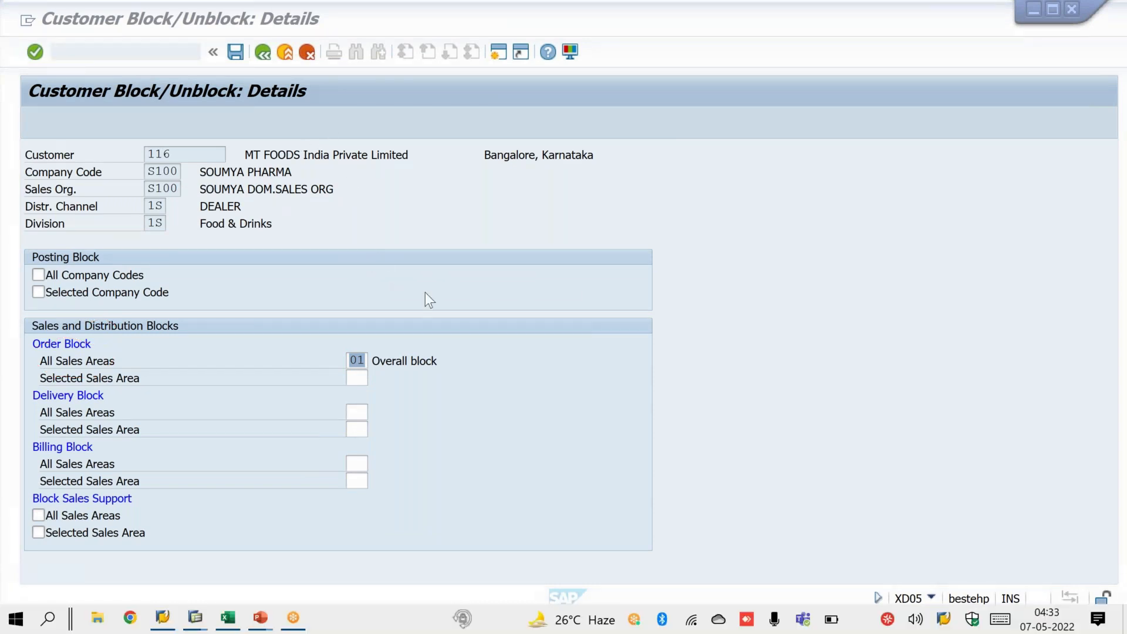
- Switch to the standard order session, restart VA01 and open a standard order (OR) for sales area S100/1S/2S
mouse_move(194, 617)
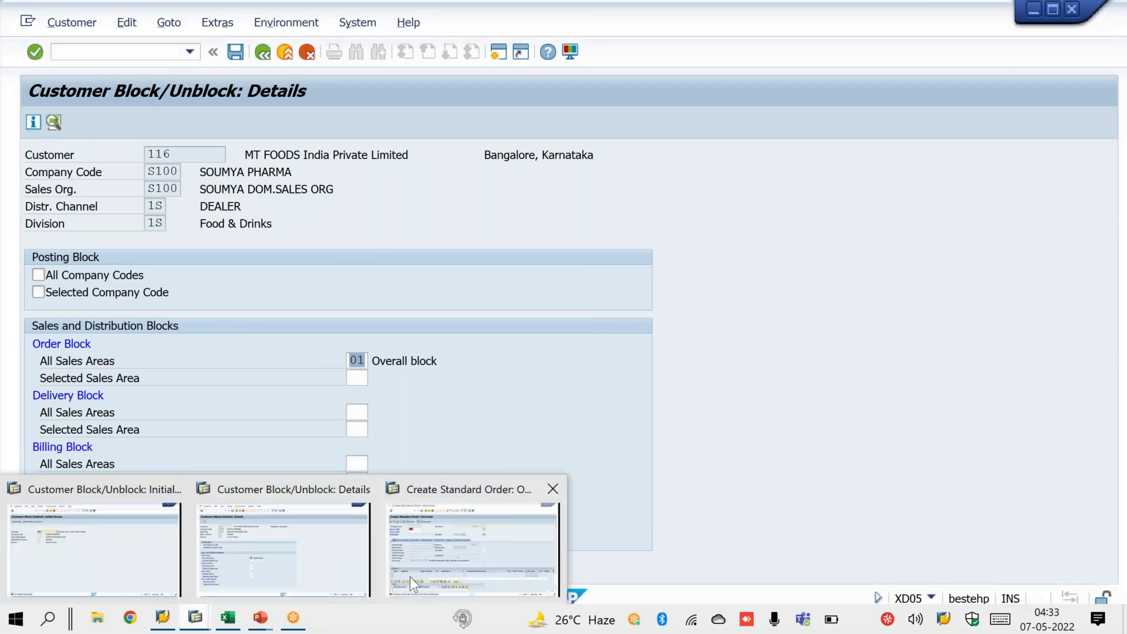
left_click(409, 576)
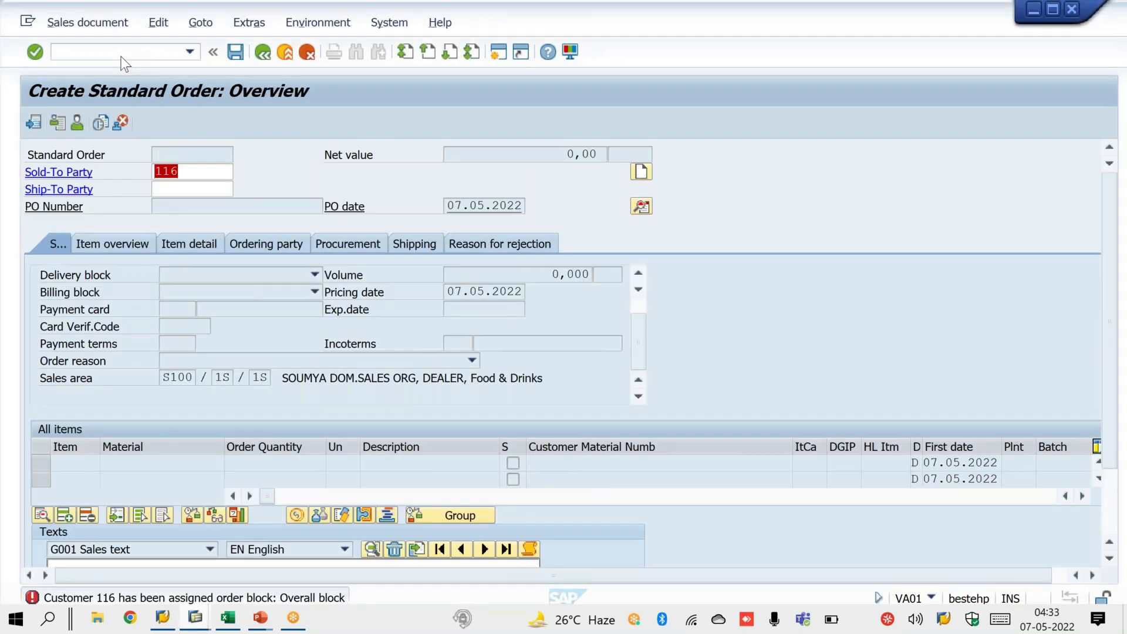
left_click(121, 57)
type("/NVA")
key("Return")
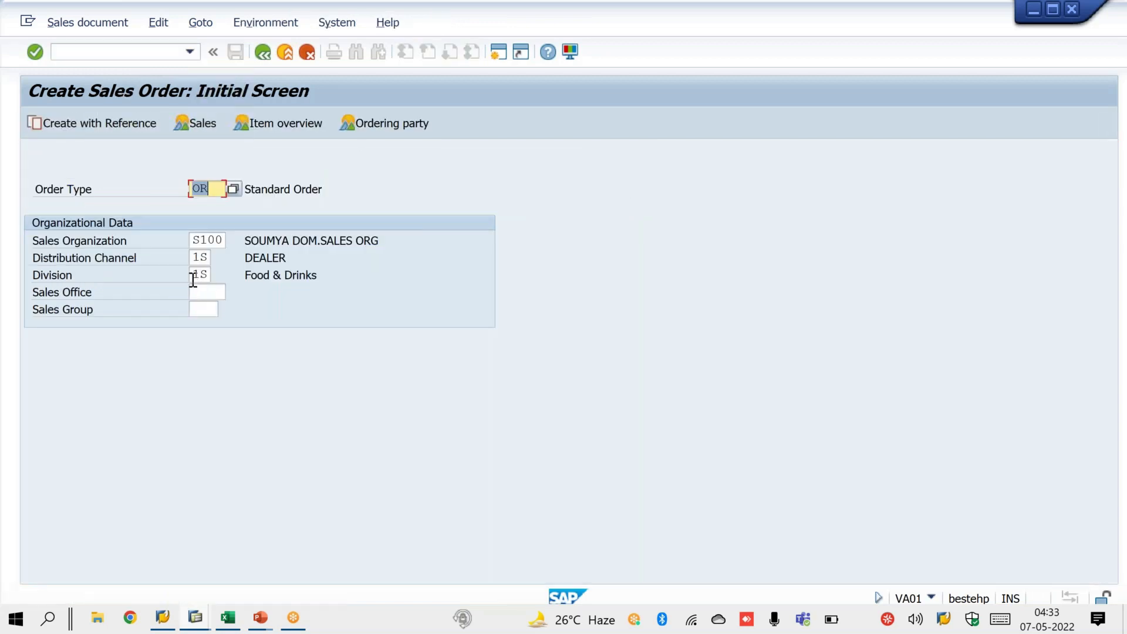
double_click(193, 276)
type("2S")
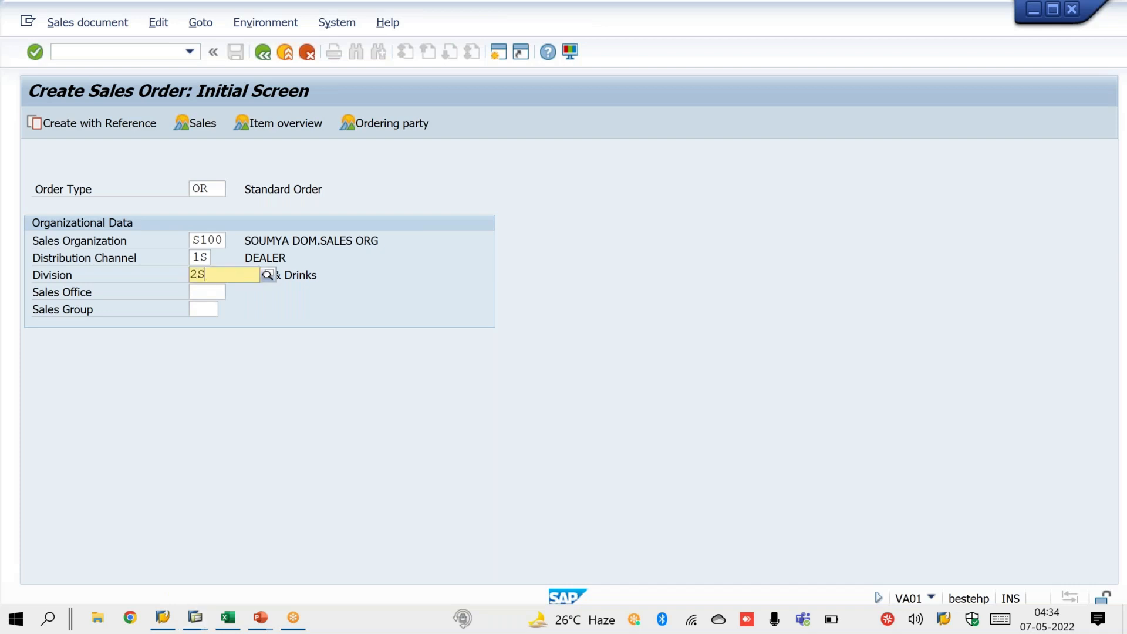
left_click(228, 311)
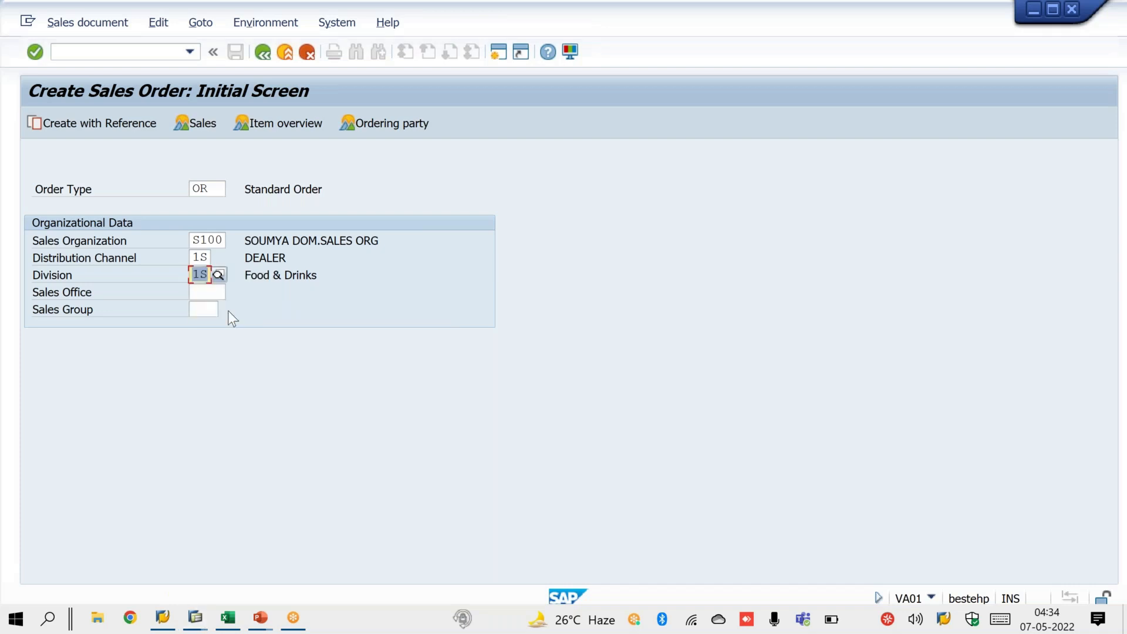
key("Return")
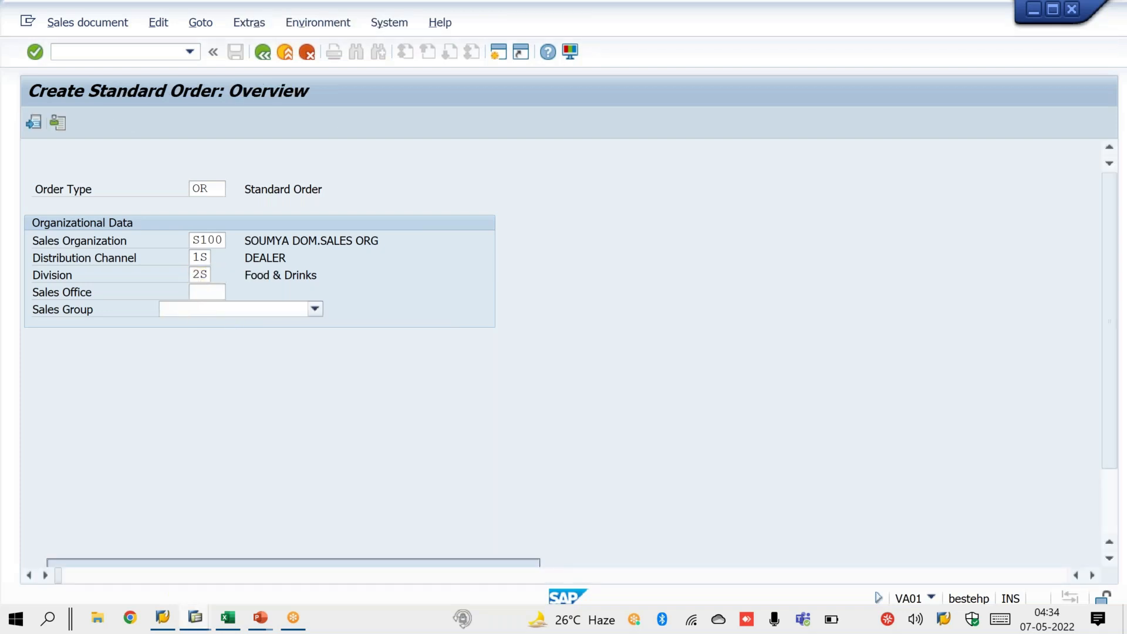
- Enter the blocked customer as the sold-to party and submit it to test the order block in division 2S
type("116")
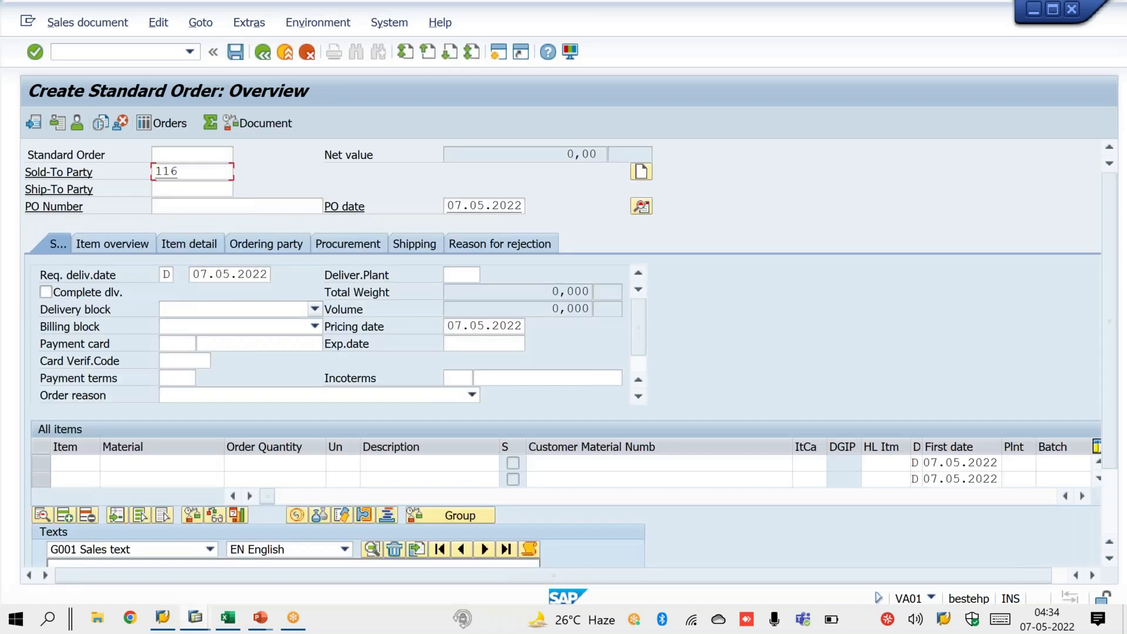
type("116")
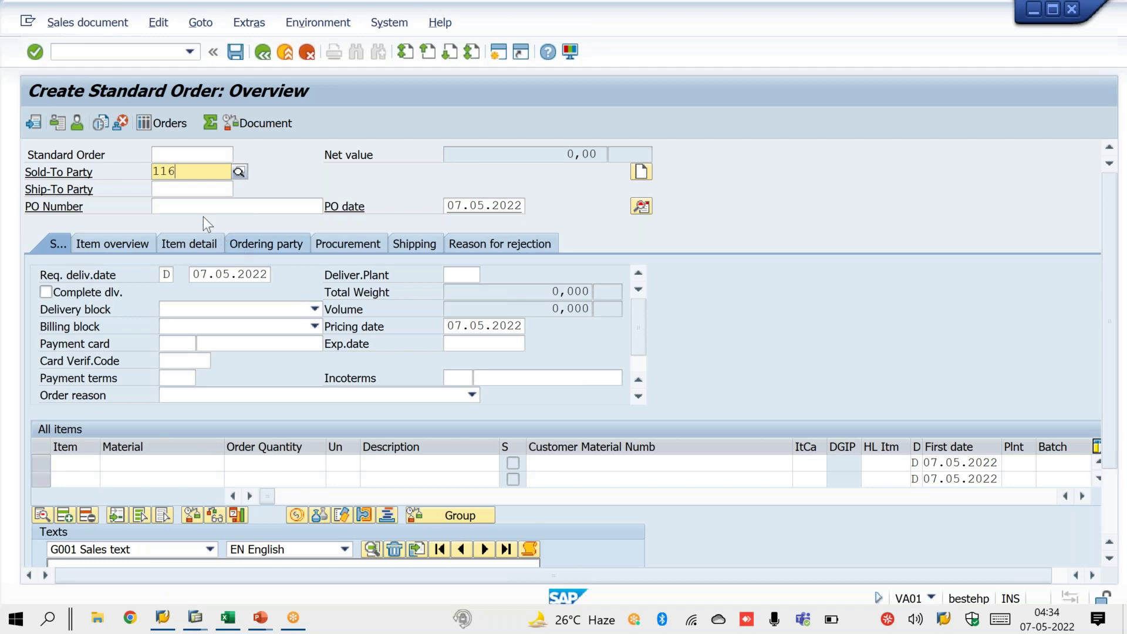
left_click(192, 208)
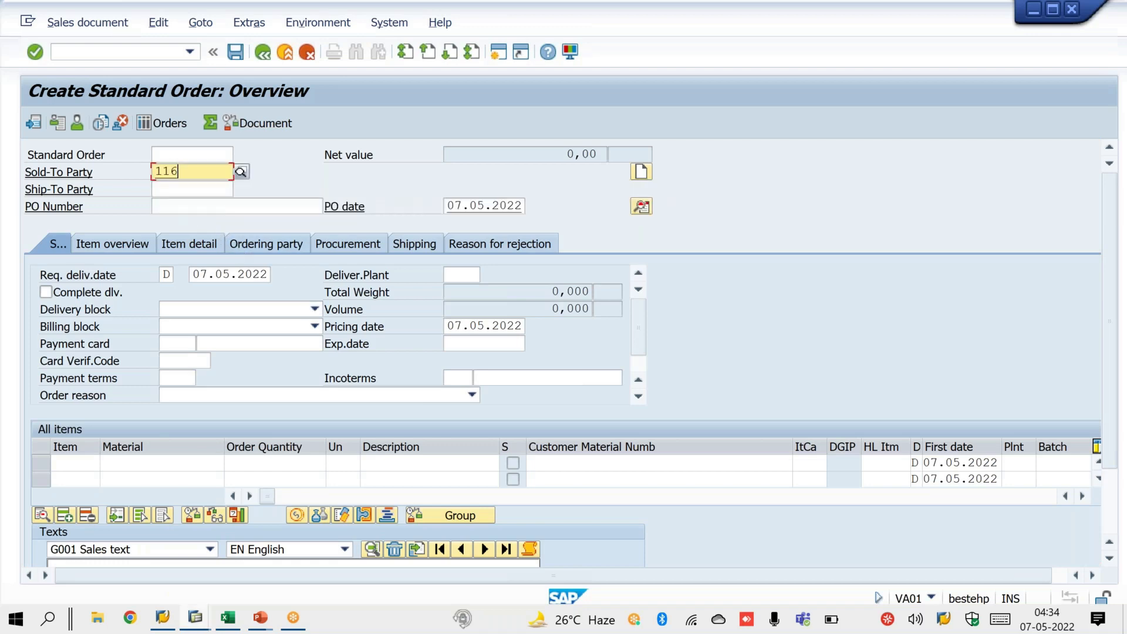
key("Return")
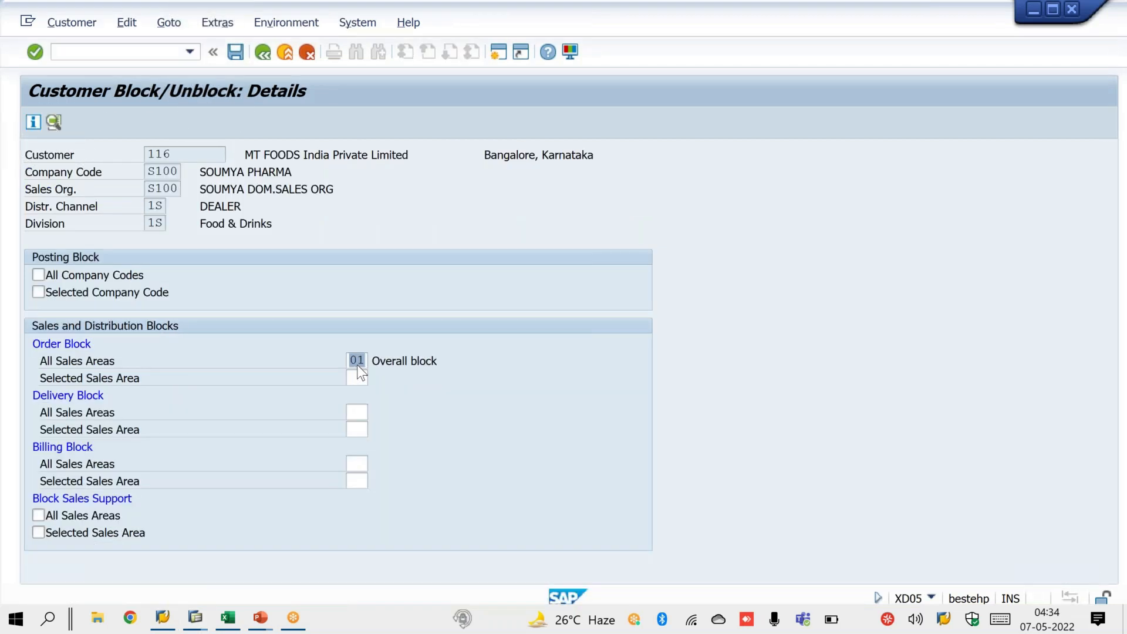
- In the customer block/unblock session, clear the order block for all sales areas and set 01 (Overall block) for the selected sales area
key("BackSpace")
left_click(357, 376)
type("01")
key("Return")
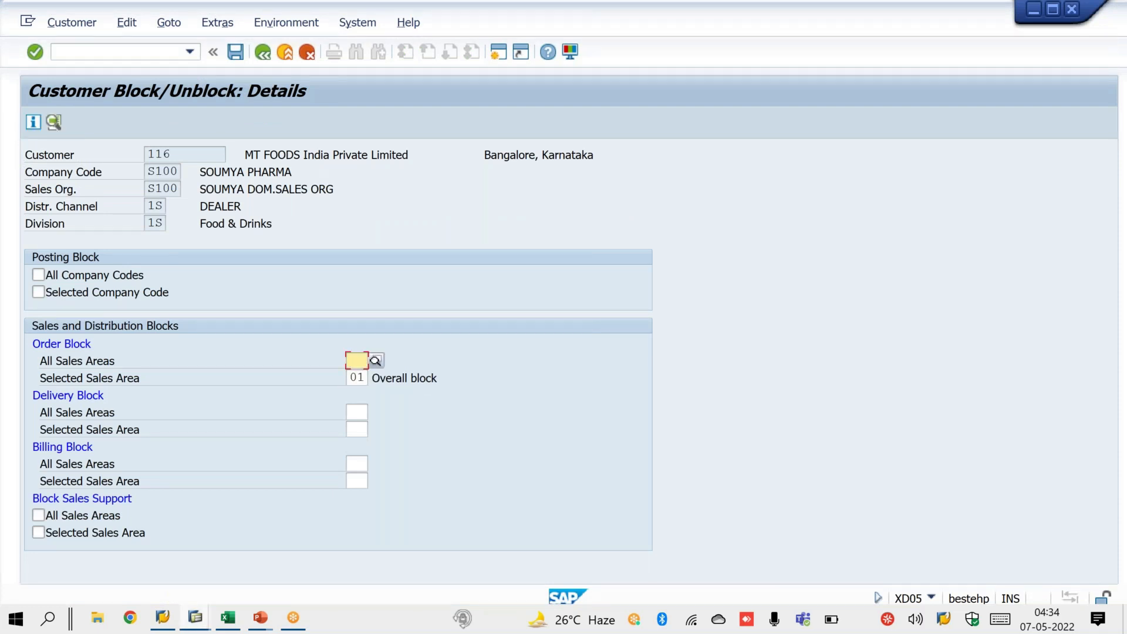
key("Return")
left_click(725, 44)
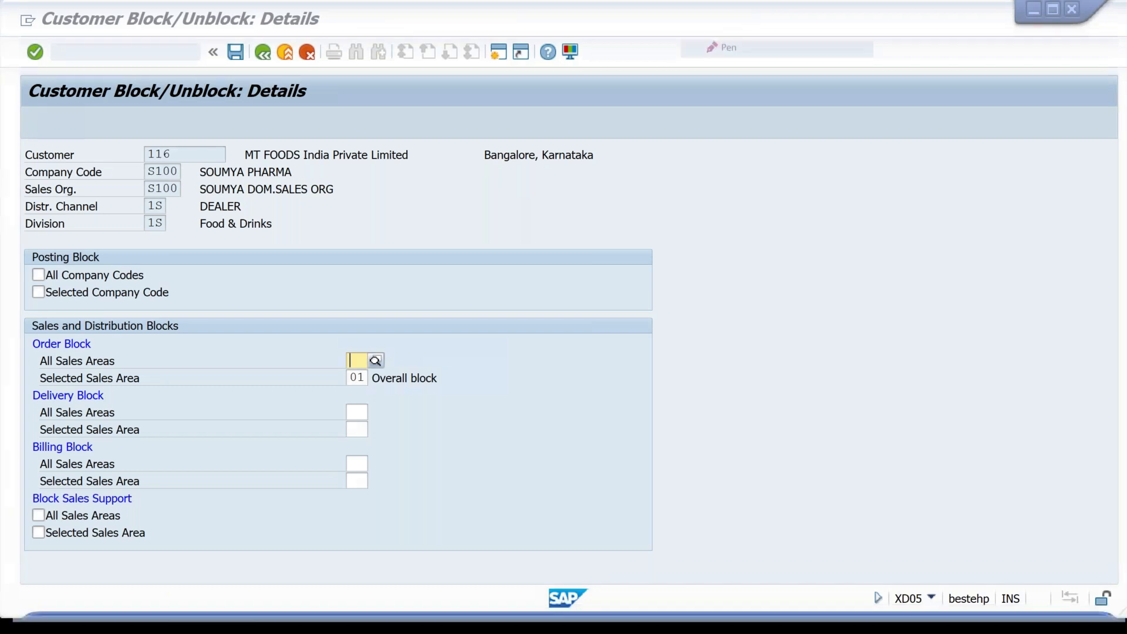
mouse_move(187, 187)
left_mouse_down()
mouse_move(133, 213)
mouse_move(170, 176)
mouse_move(185, 220)
left_mouse_up()
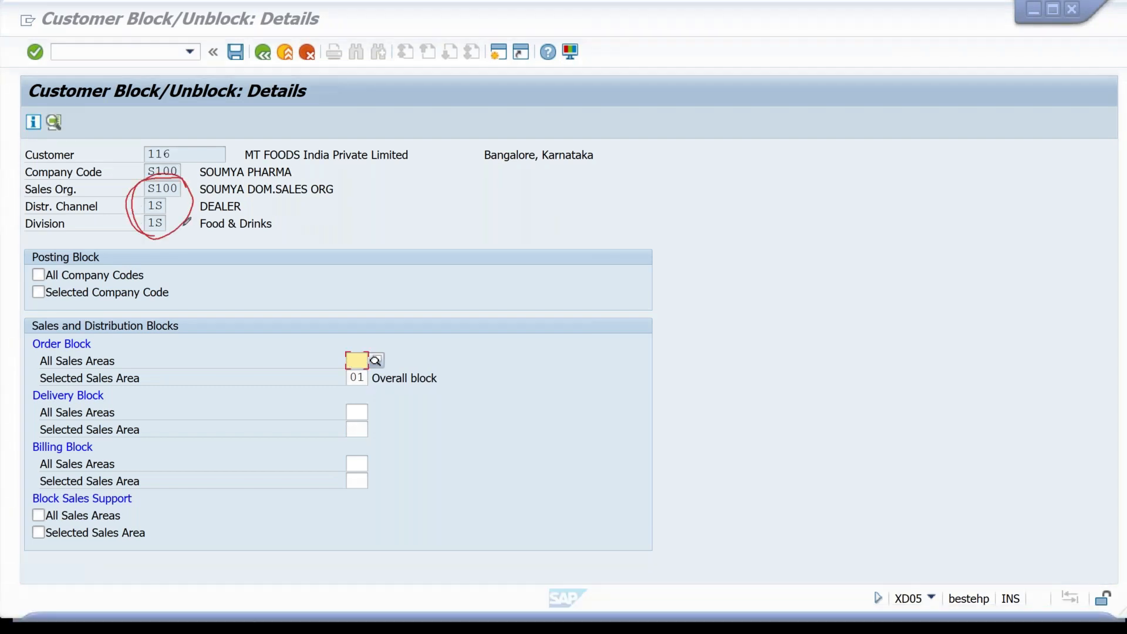
left_click_drag(505, 214, 484, 241)
mouse_move(506, 212)
left_mouse_down()
mouse_move(516, 232)
mouse_move(532, 203)
mouse_move(537, 217)
mouse_move(549, 200)
left_mouse_up()
left_click_drag(511, 262, 523, 276)
left_click_drag(538, 241, 549, 320)
left_click_drag(578, 279, 563, 307)
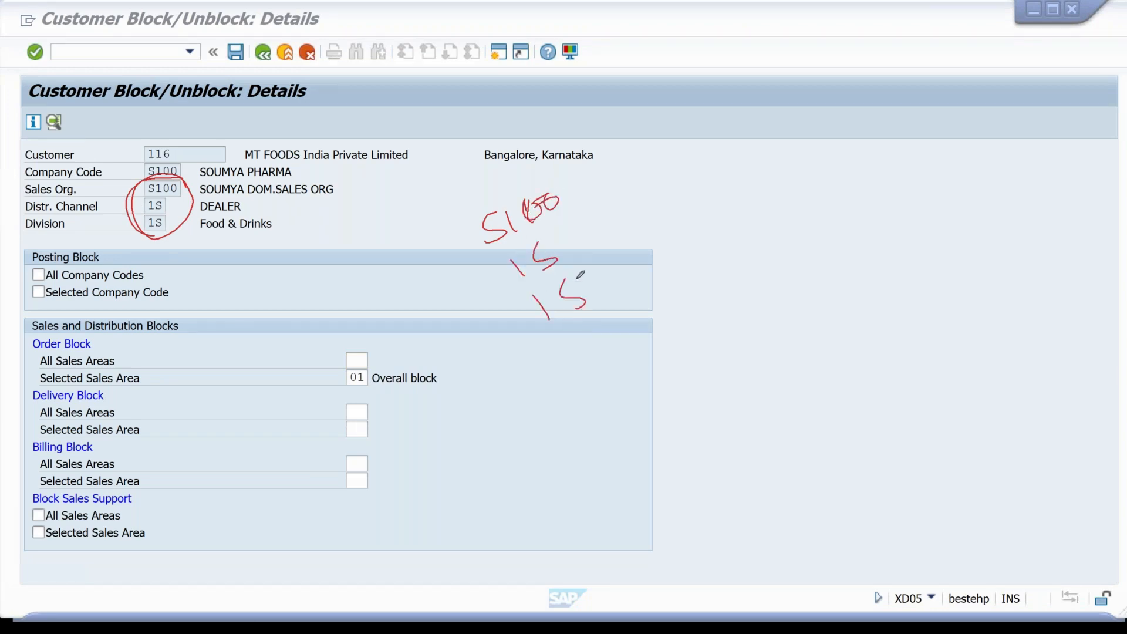
left_click_drag(551, 176, 560, 346)
left_click_drag(472, 206, 618, 309)
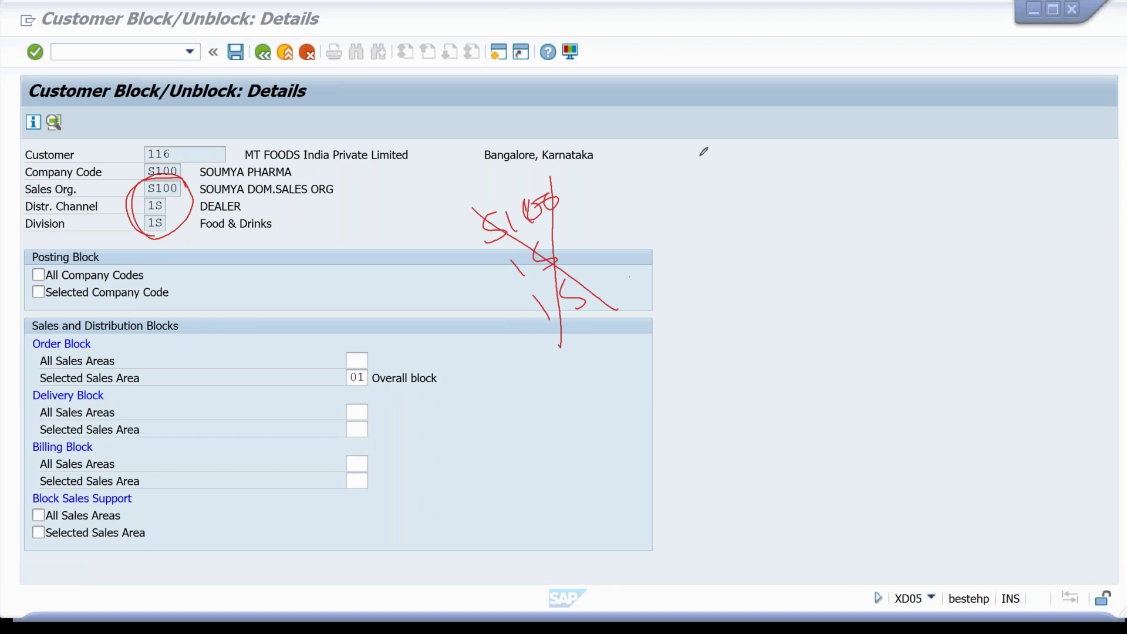
mouse_move(712, 136)
left_mouse_down()
mouse_move(701, 163)
mouse_move(733, 148)
left_mouse_up()
mouse_move(762, 110)
left_mouse_down()
mouse_move(743, 135)
mouse_move(764, 111)
left_mouse_up()
left_click_drag(738, 176, 753, 197)
left_click_drag(764, 161, 782, 180)
left_click_drag(762, 221, 789, 232)
mouse_move(669, 156)
left_mouse_down()
mouse_move(756, 258)
mouse_move(749, 267)
left_mouse_up()
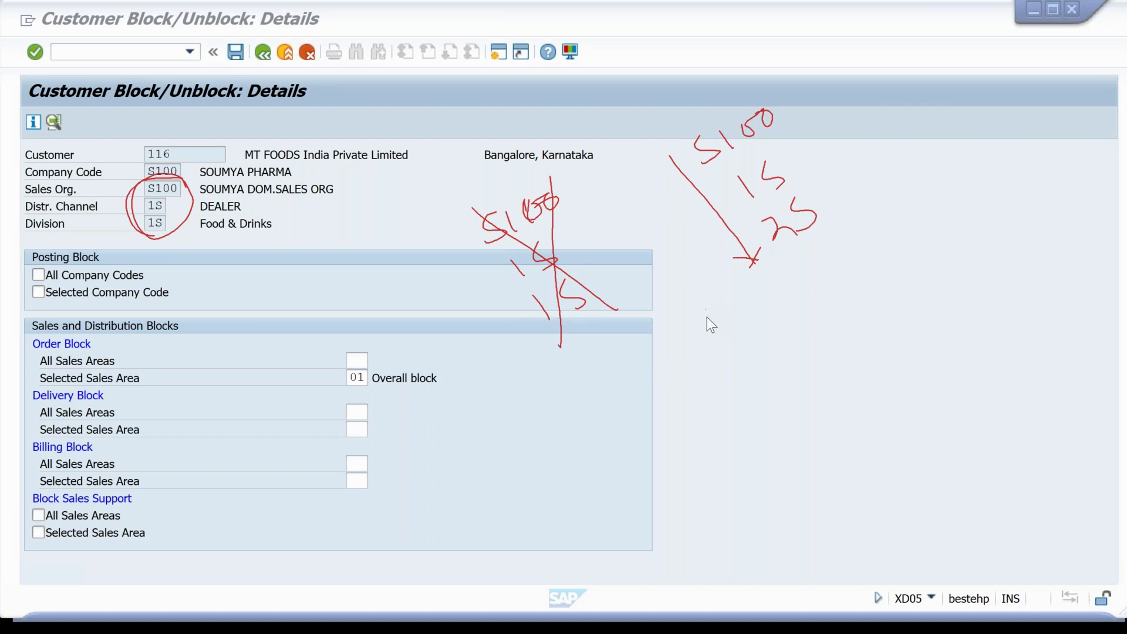
left_click(734, 327)
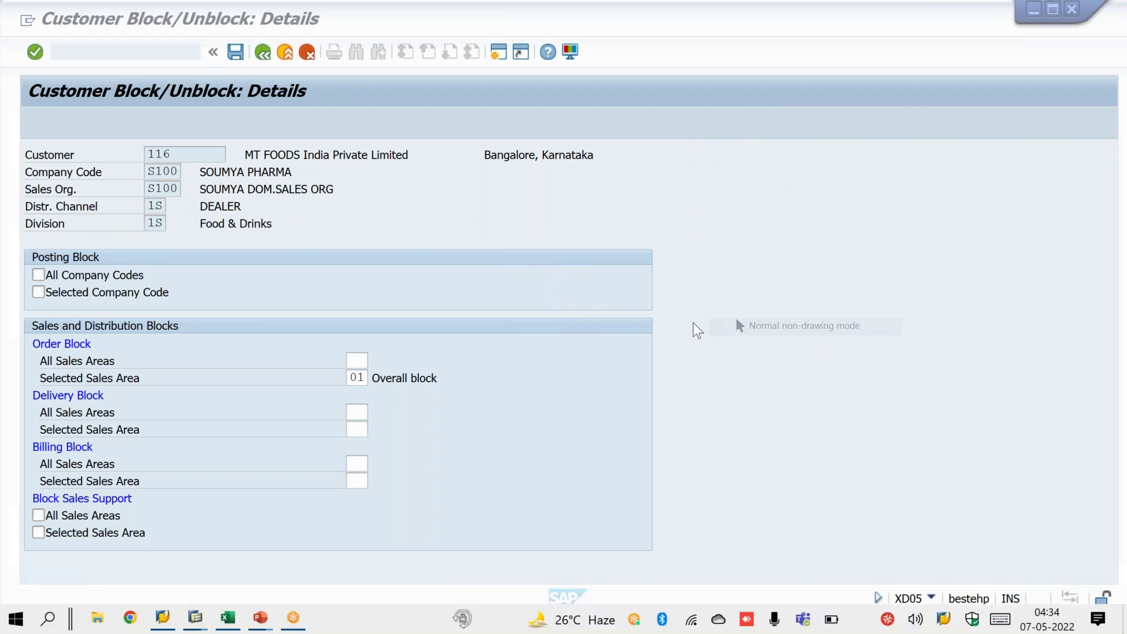
- Save the customer's block change and restart VA01 with /NVA01 in the order session for a standard order in S100/1S/1S
left_click(235, 54)
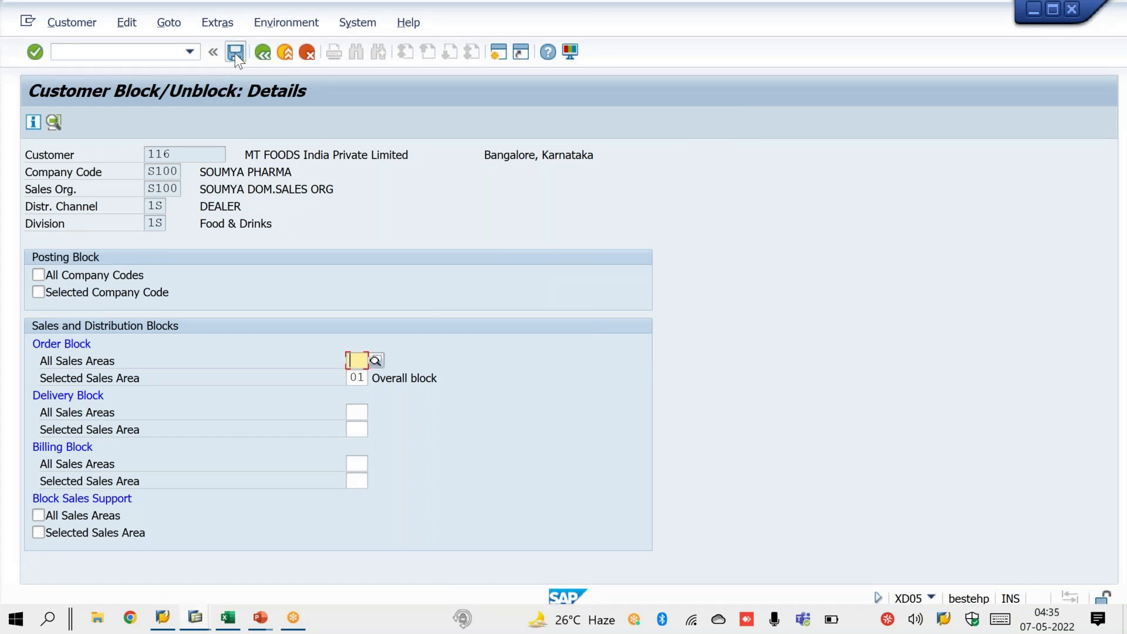
left_click(235, 54)
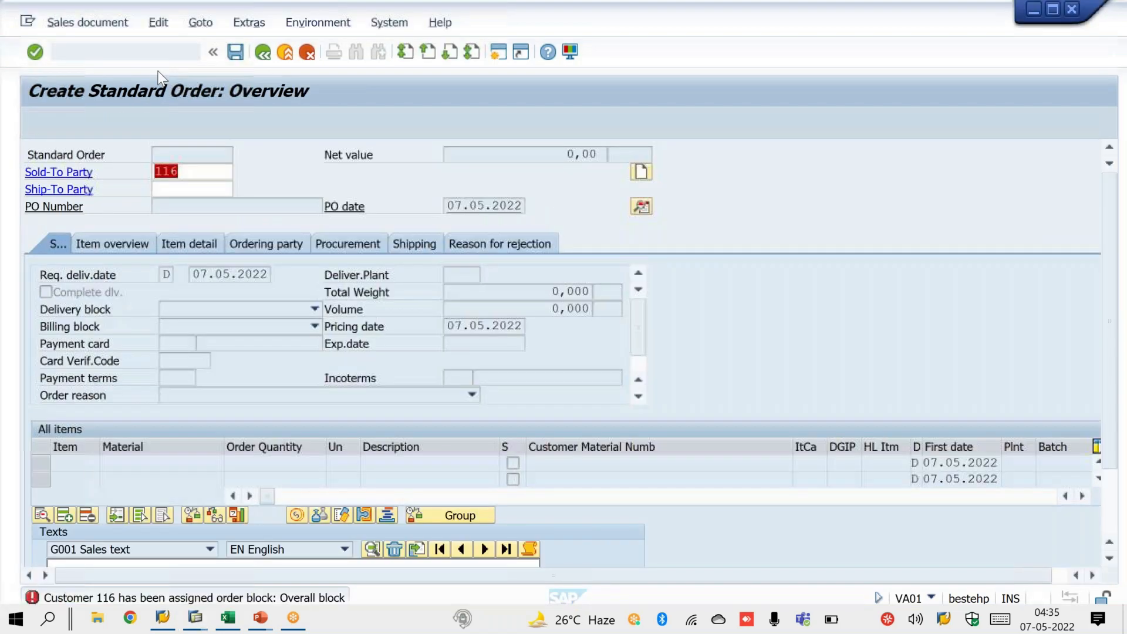
left_click(125, 53)
type("/NVA01")
key("Return")
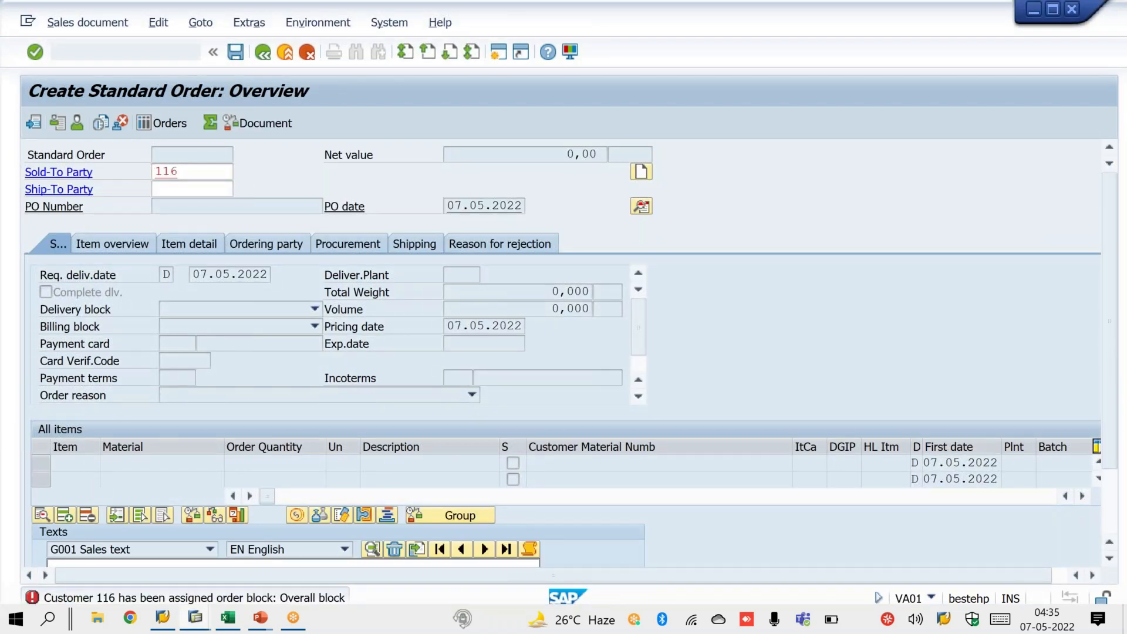
key("Tab")
key("Tab")
key("Tab")
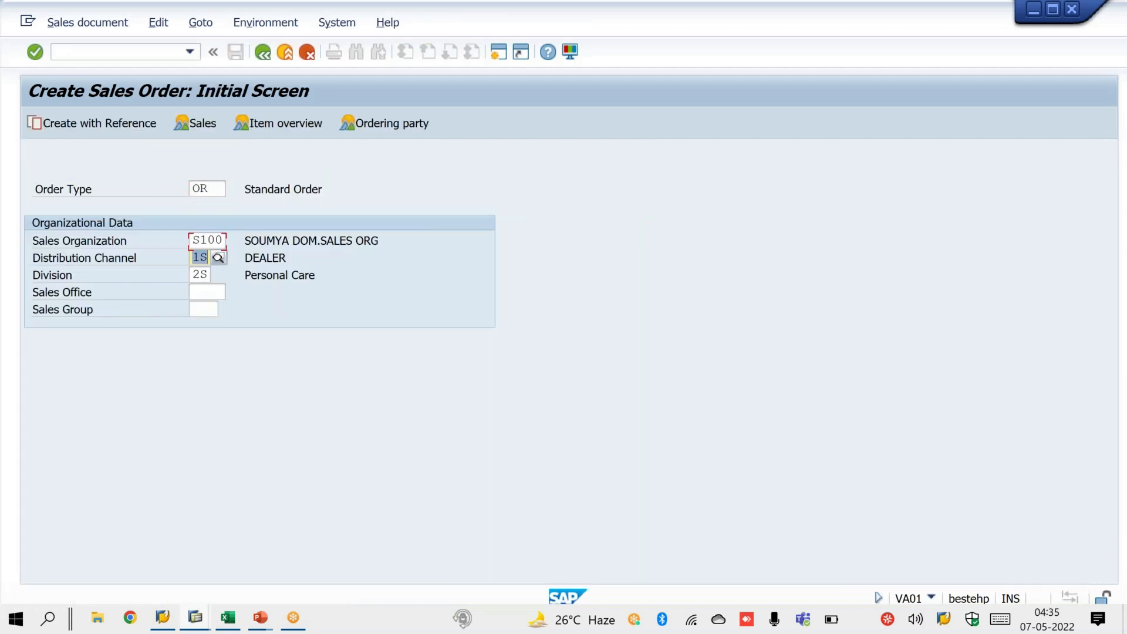
type("1S")
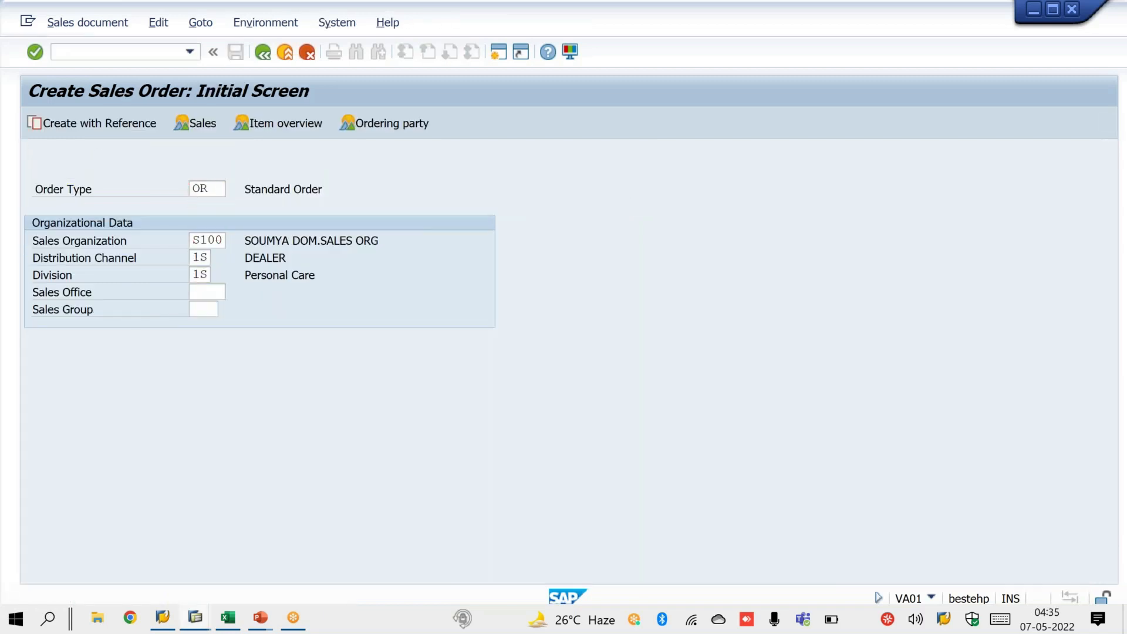
key("Return")
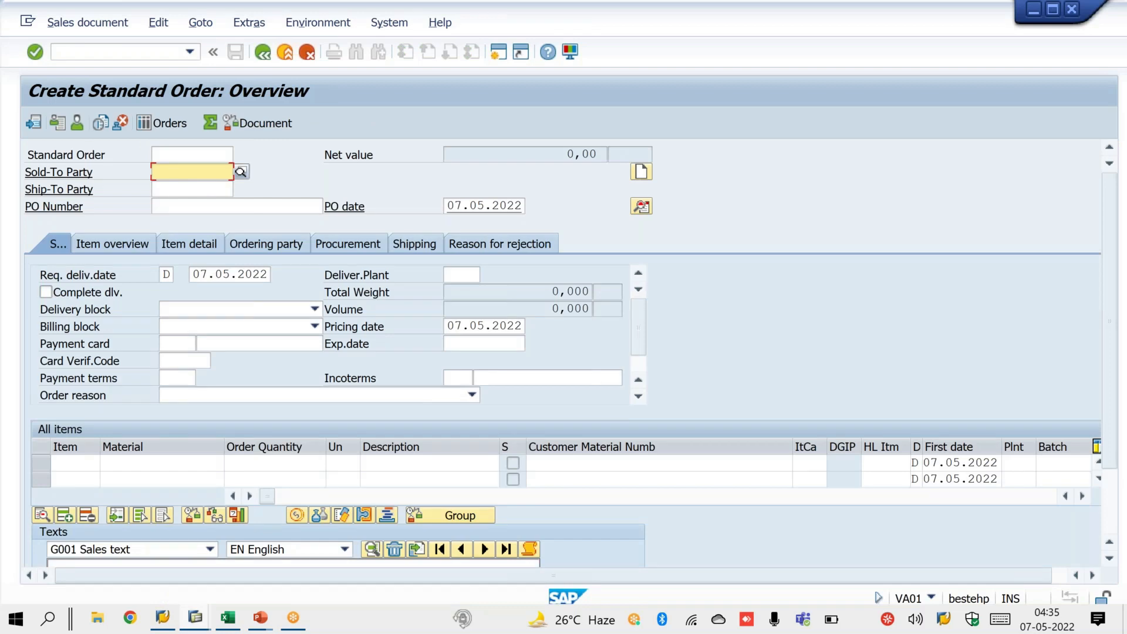
- Submit the customer as the sold-to party of the division 1S order to test the block, and check the order's sales area
type("116")
key("Return")
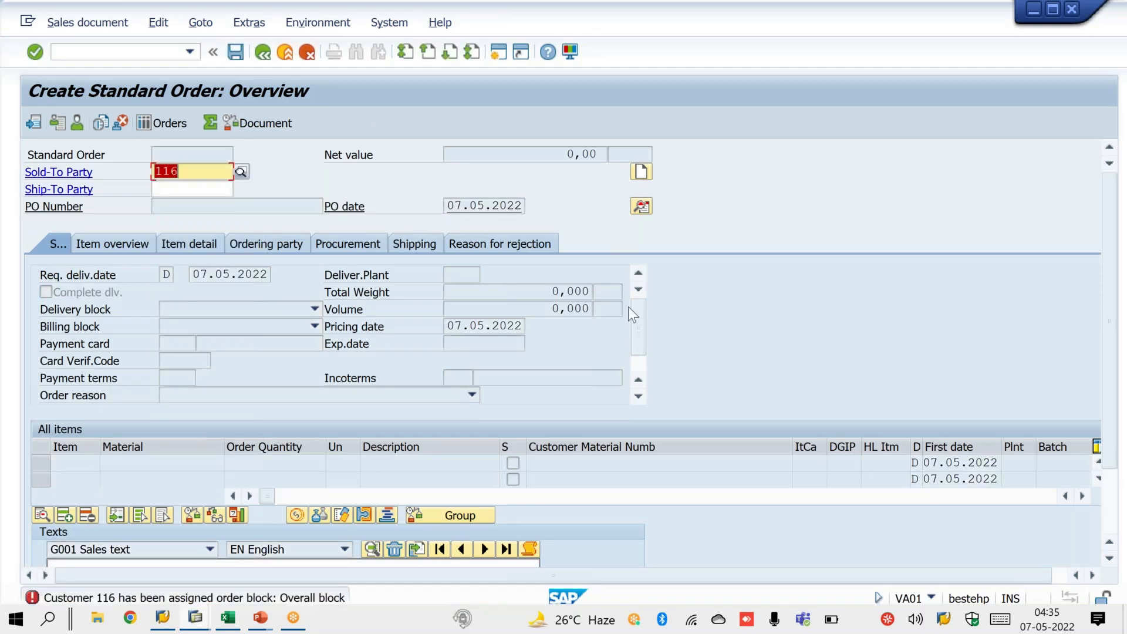
scroll(634, 323, "down", 1)
left_click_drag(164, 376, 253, 379)
left_click(256, 378)
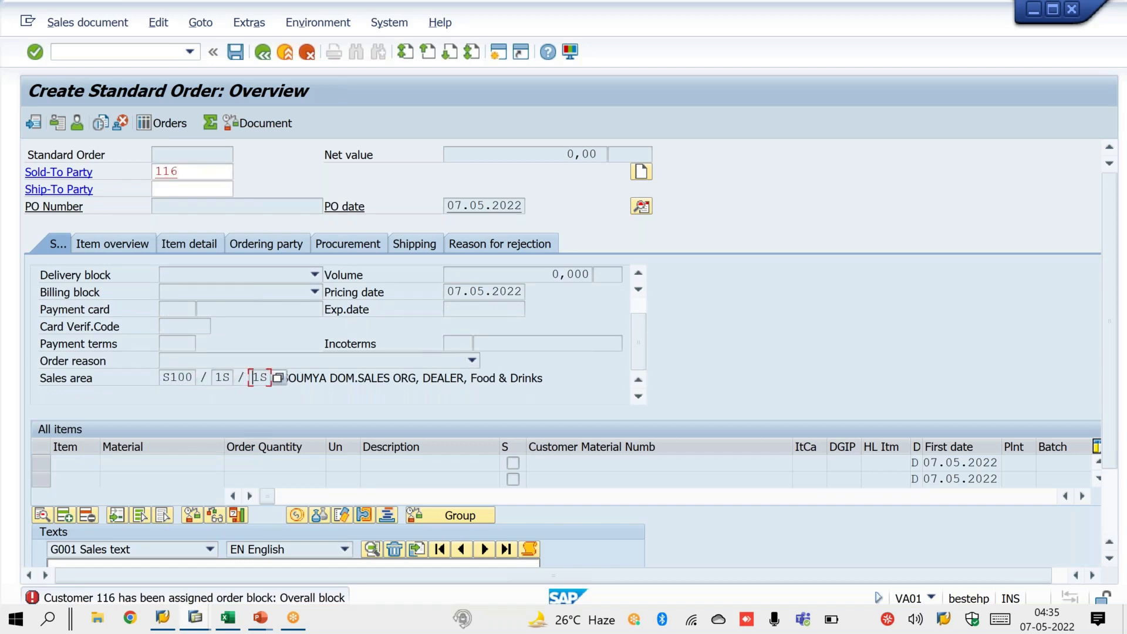
- Restart VA01 with /NVA01 and open a standard order with division 2S
left_click(124, 56)
type("/NVA01")
key("Return")
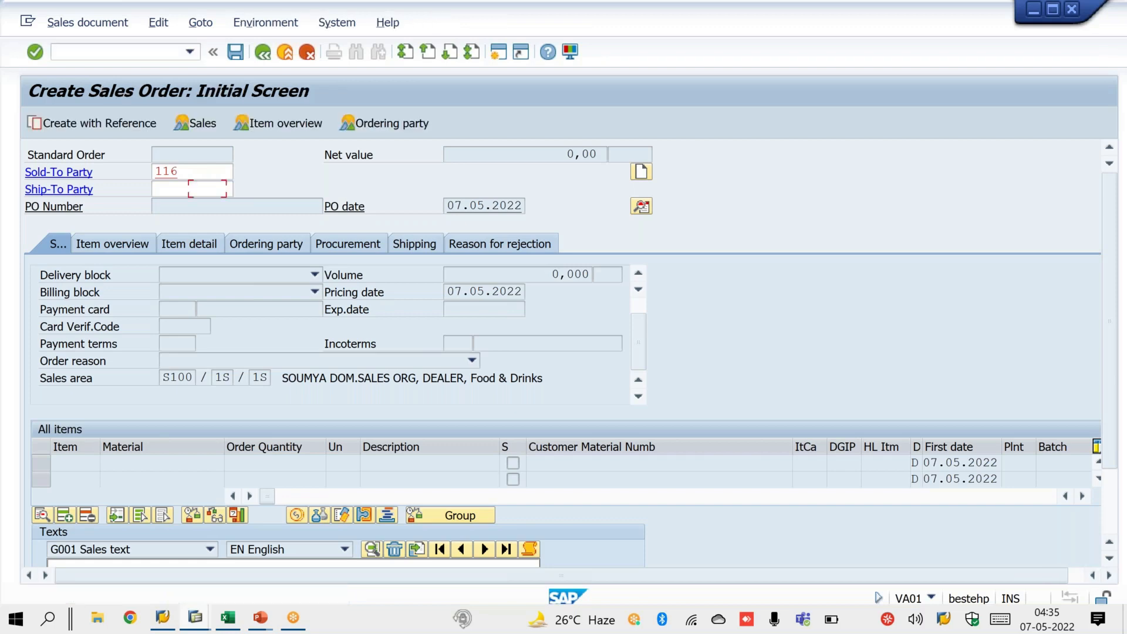
type("2S")
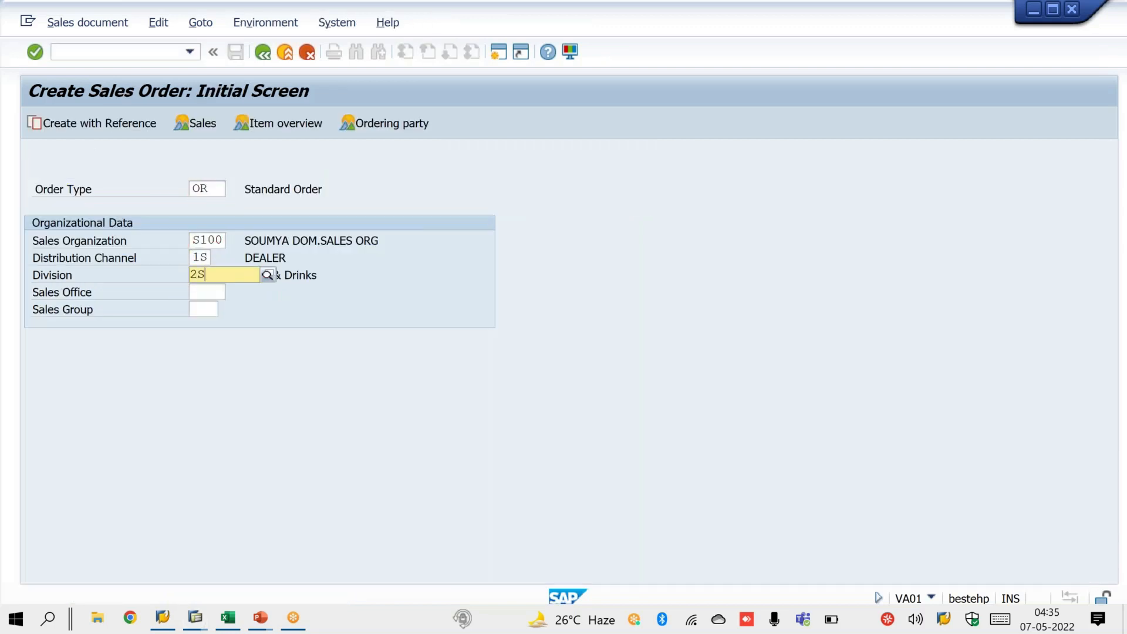
key("Return")
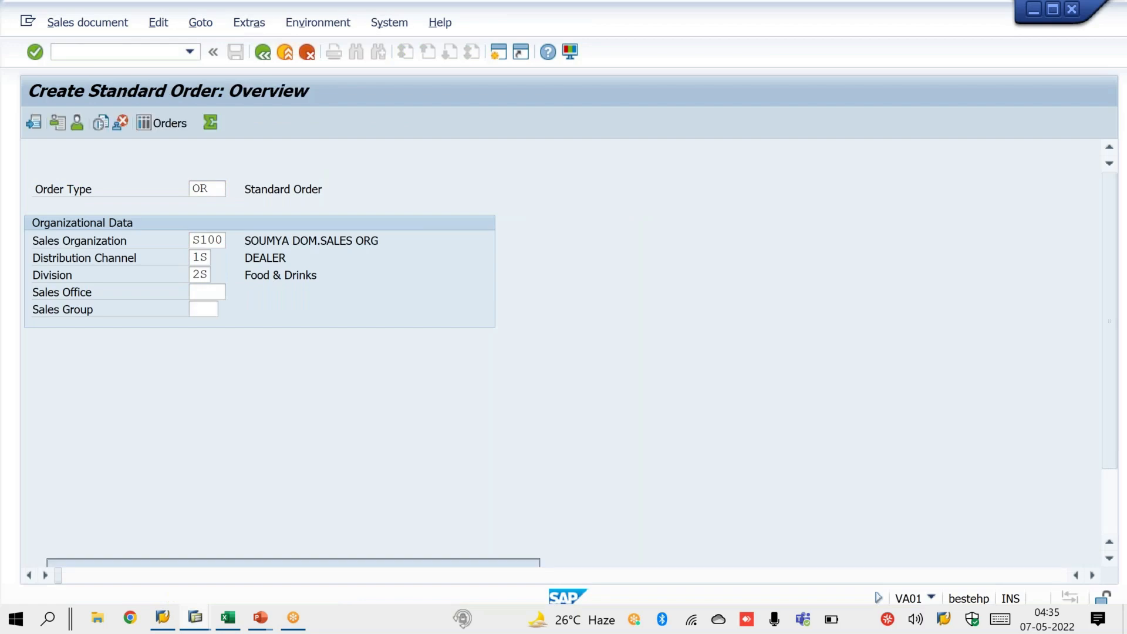
- Submit the customer as the sold-to party of the division 2S order and check the order's sales area
type("116")
key("Return")
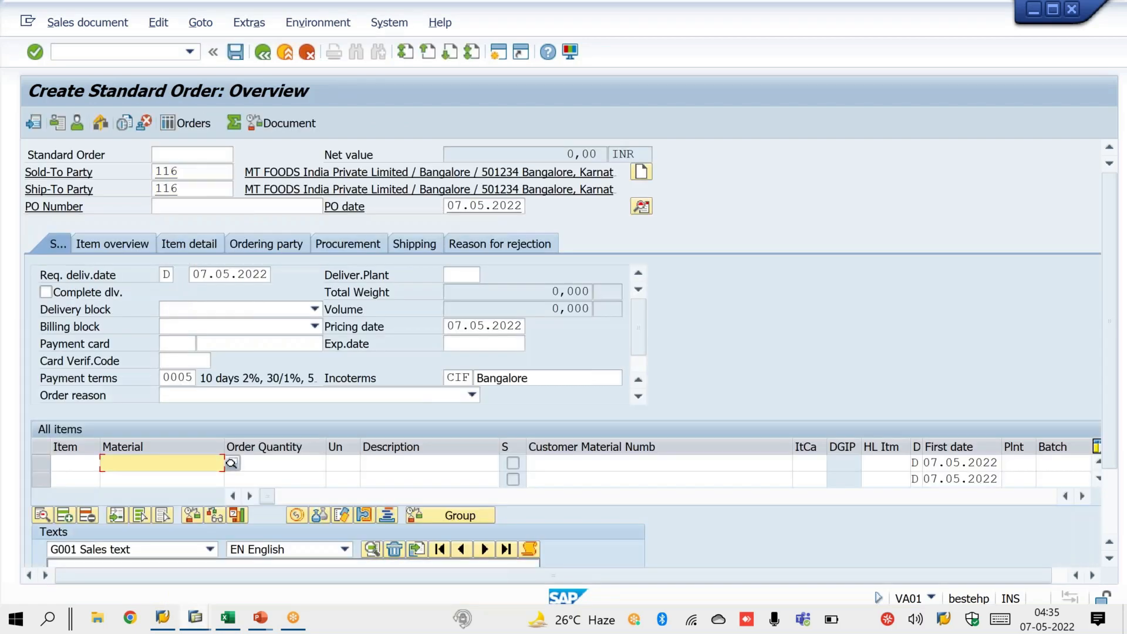
left_click_drag(636, 343, 636, 360)
double_click(253, 377)
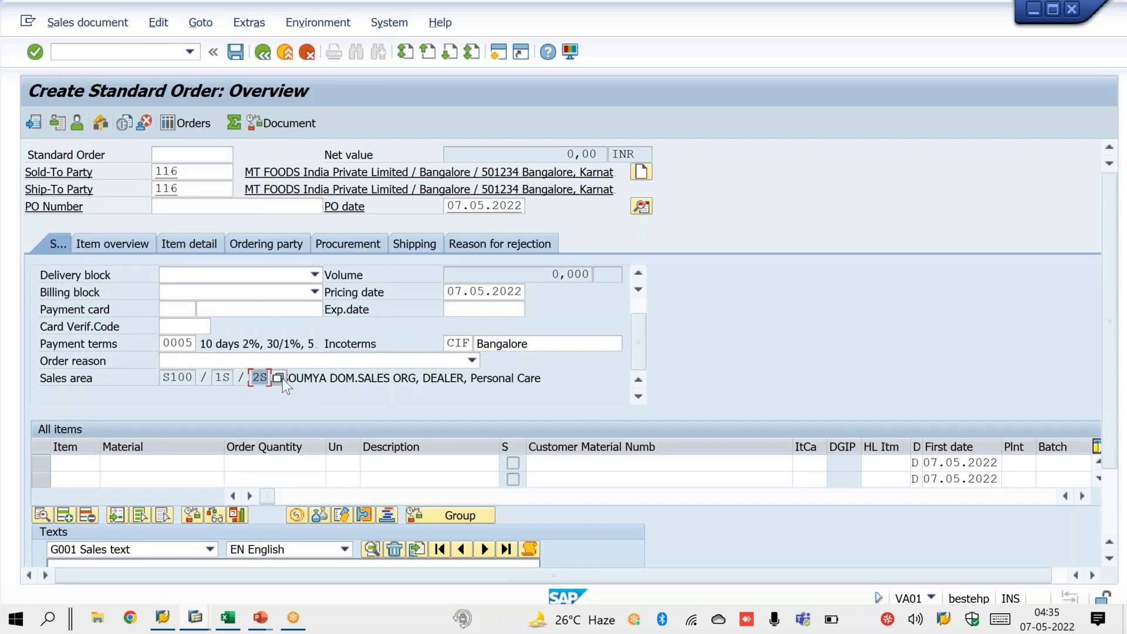
- Add an item with material X and order quantity 1 to the standard order and save it
left_click(156, 464)
type("X")
key("Tab")
type("1")
key("Return")
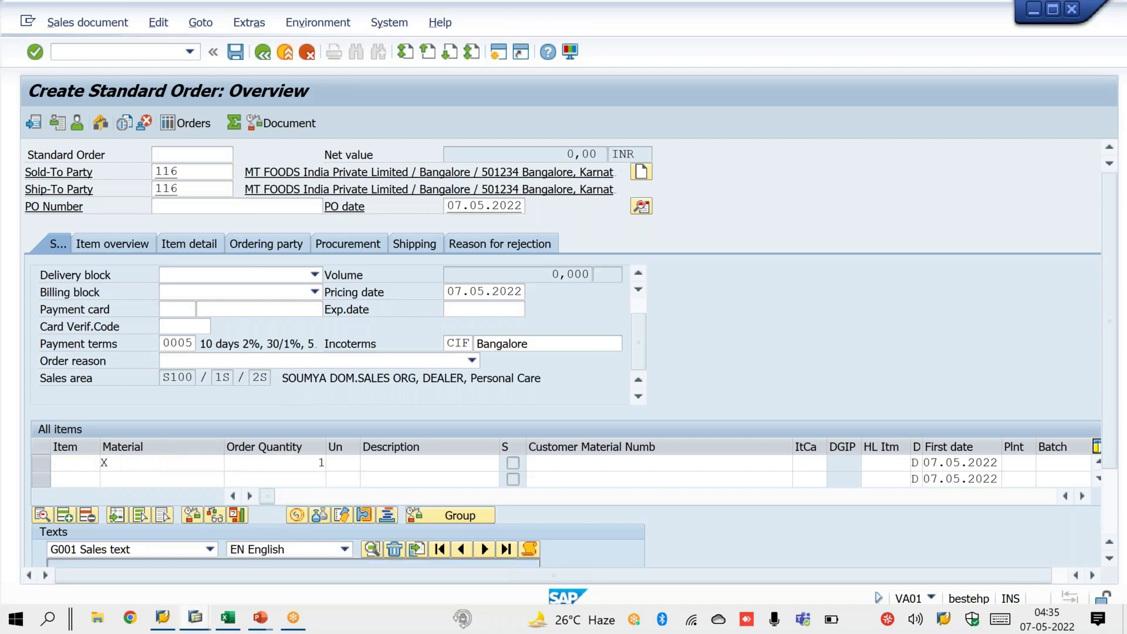
key("Return")
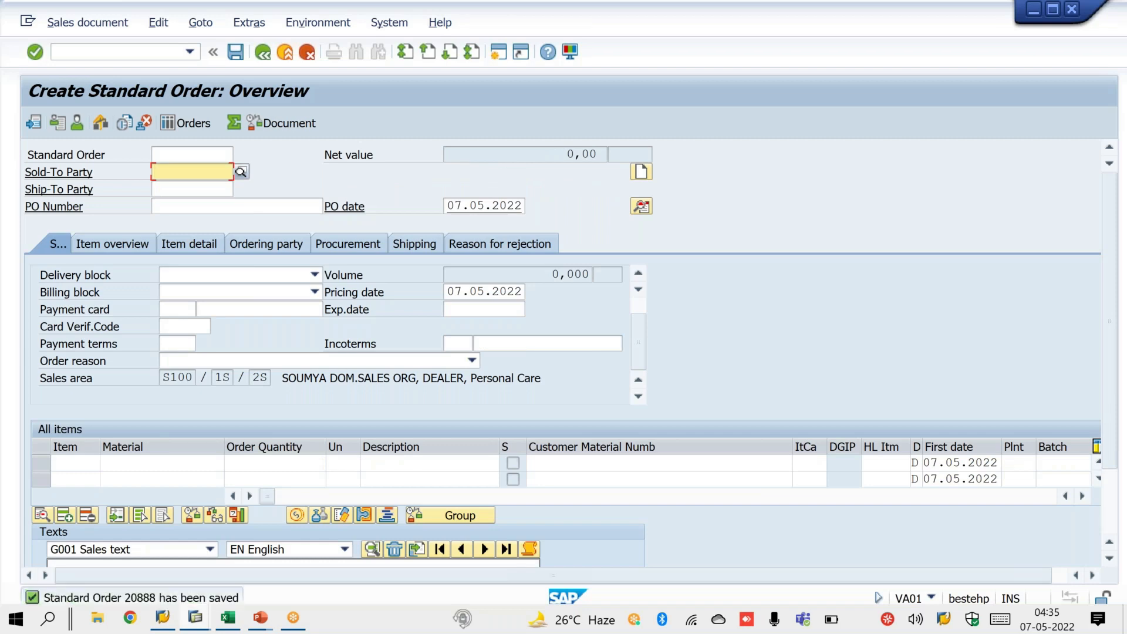
- Switch to the customer block/unblock session and open the customer's block details for division 1S
left_click(195, 618)
left_click(248, 562)
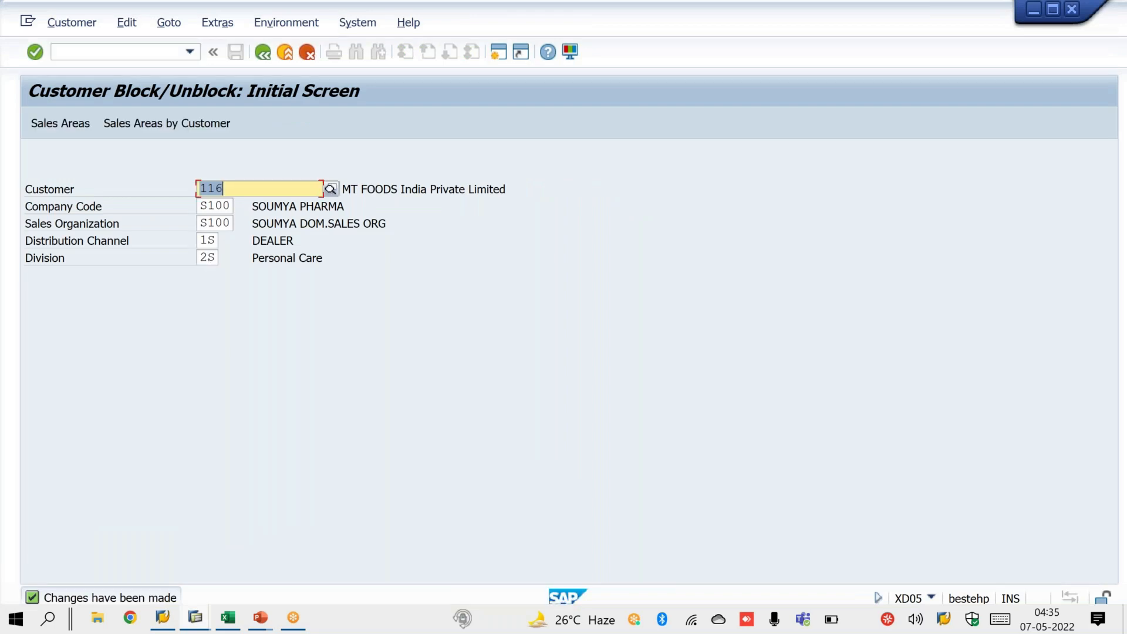
double_click(206, 261)
type("1S")
key("Return")
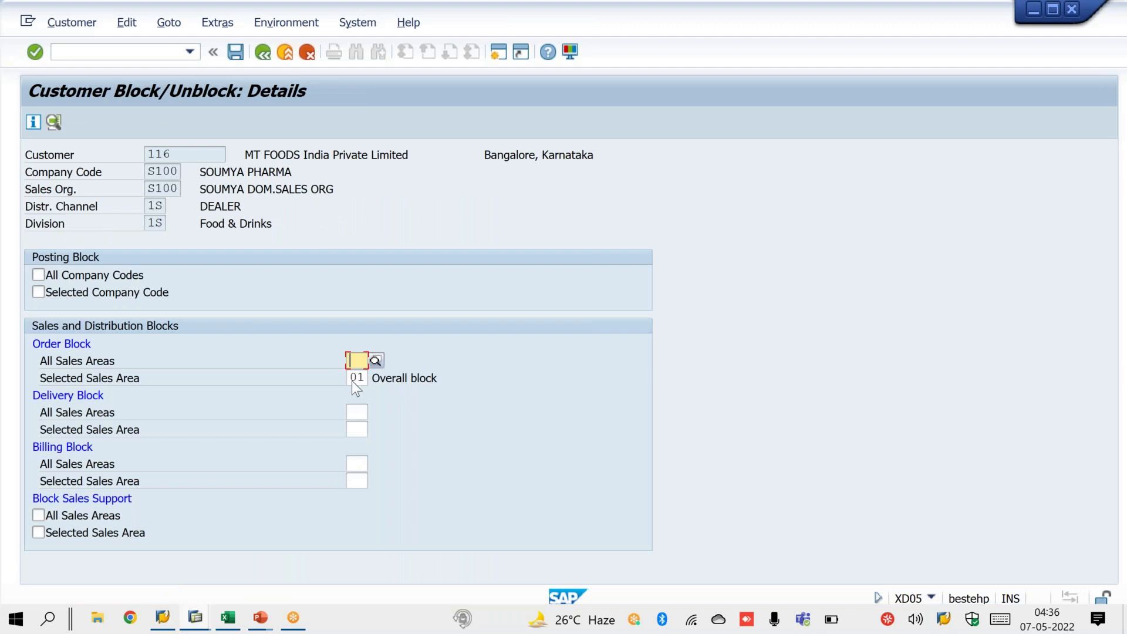
- Remove the order block for the customer's selected sales area in division 1S
double_click(353, 378)
key("BackSpace")
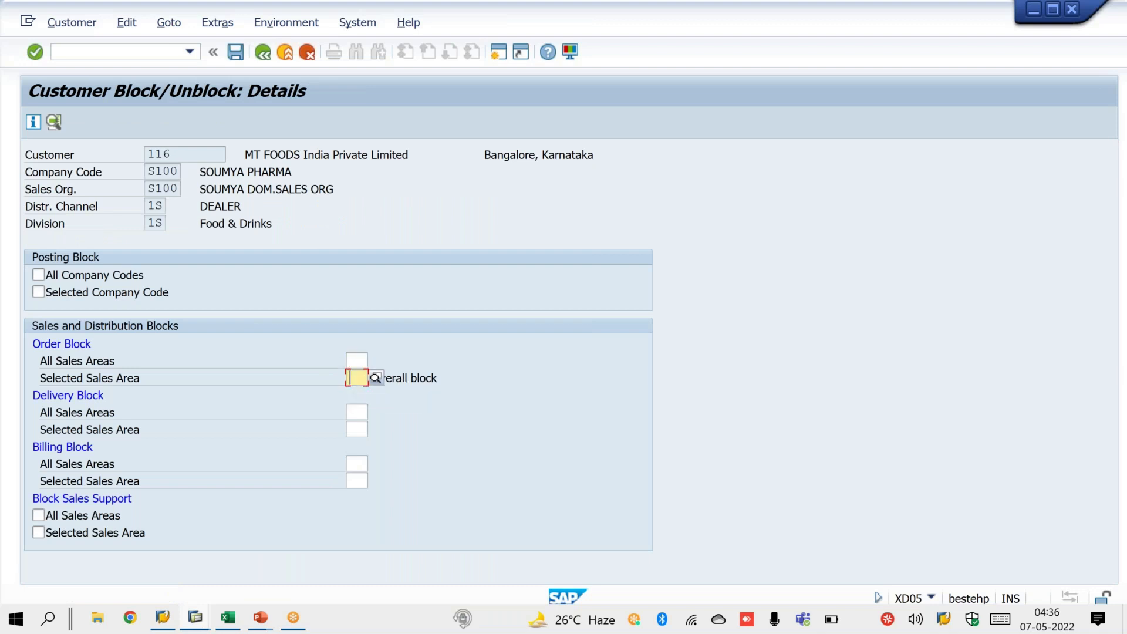
left_click(354, 411)
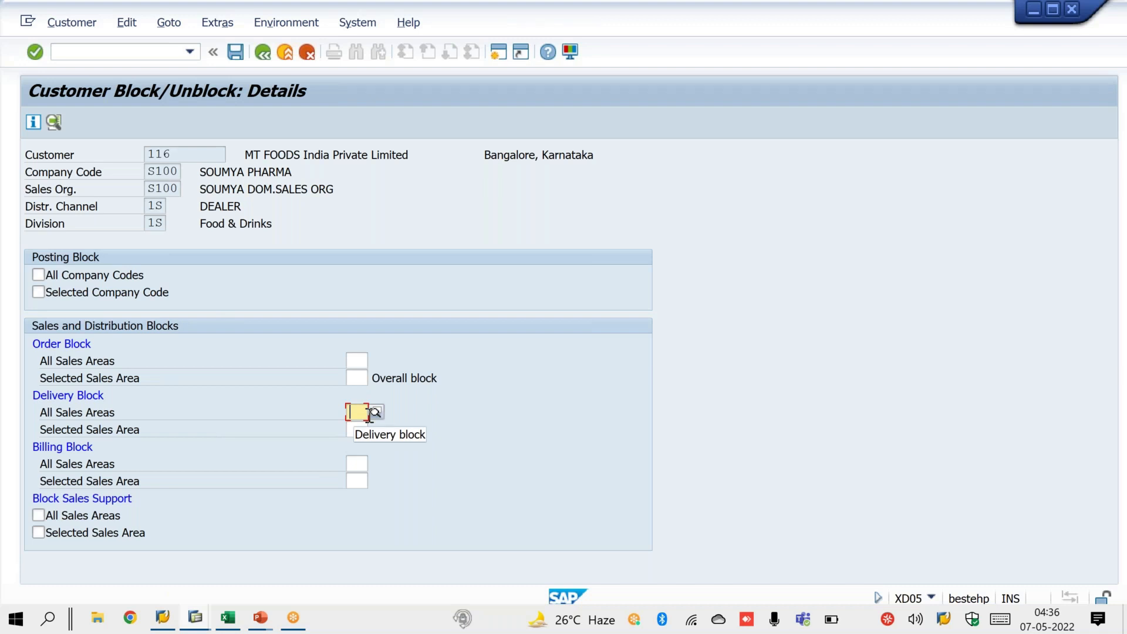
left_click(196, 152)
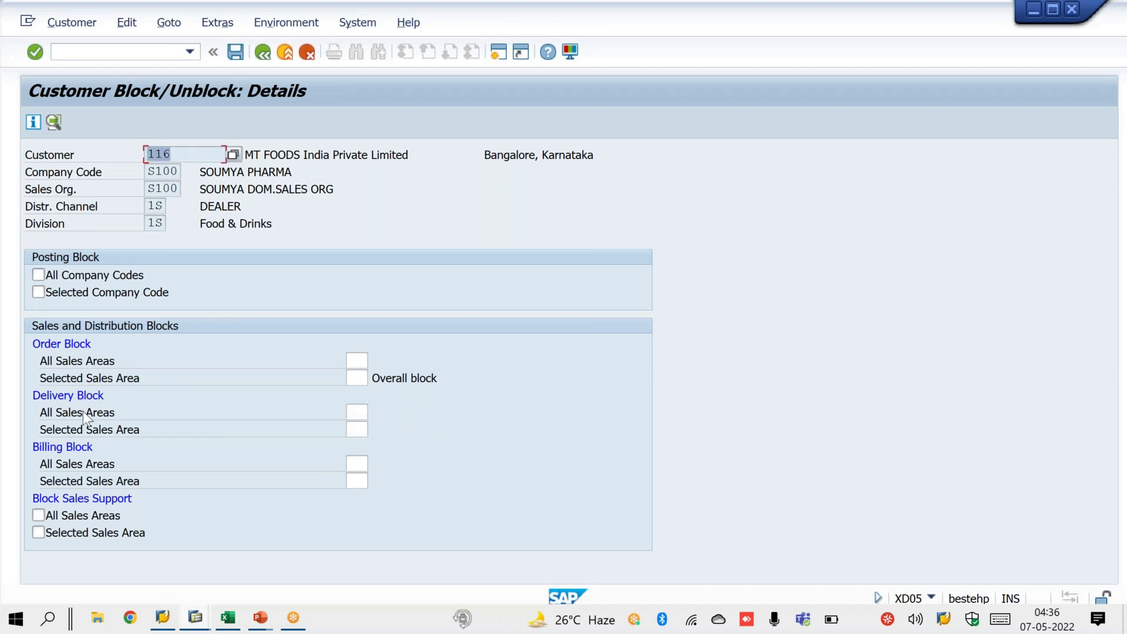
- Set the customer's delivery block for all sales areas to 01 (Credit limits) and save the block settings
left_click(117, 415)
left_click(354, 413)
left_click(388, 410)
left_click(359, 413)
left_click(378, 413)
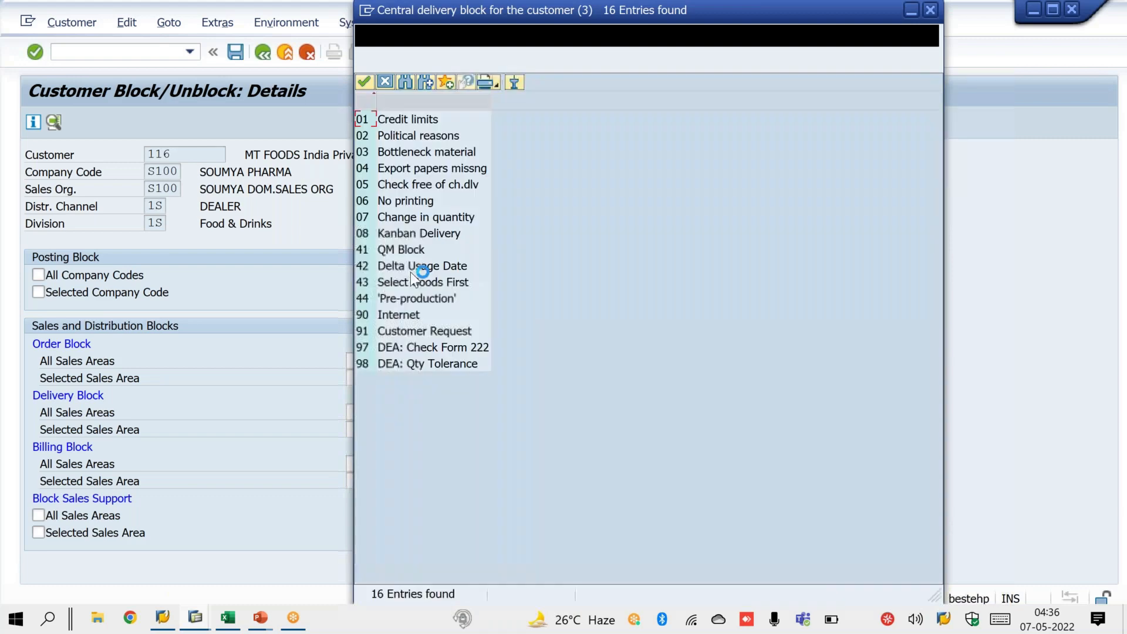
left_click(420, 120)
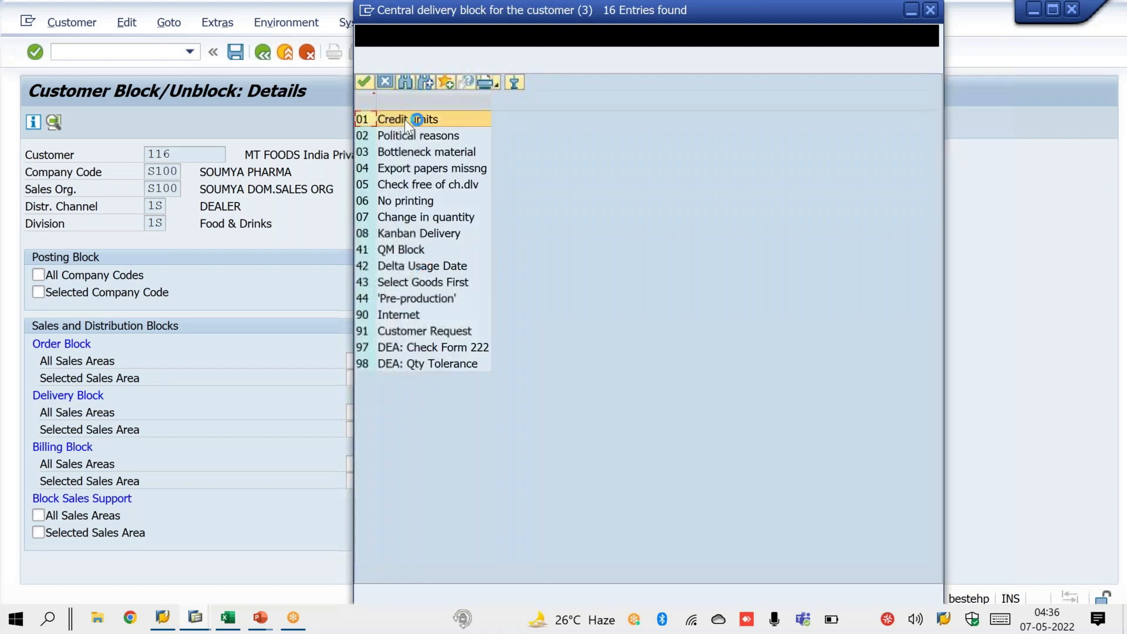
double_click(420, 120)
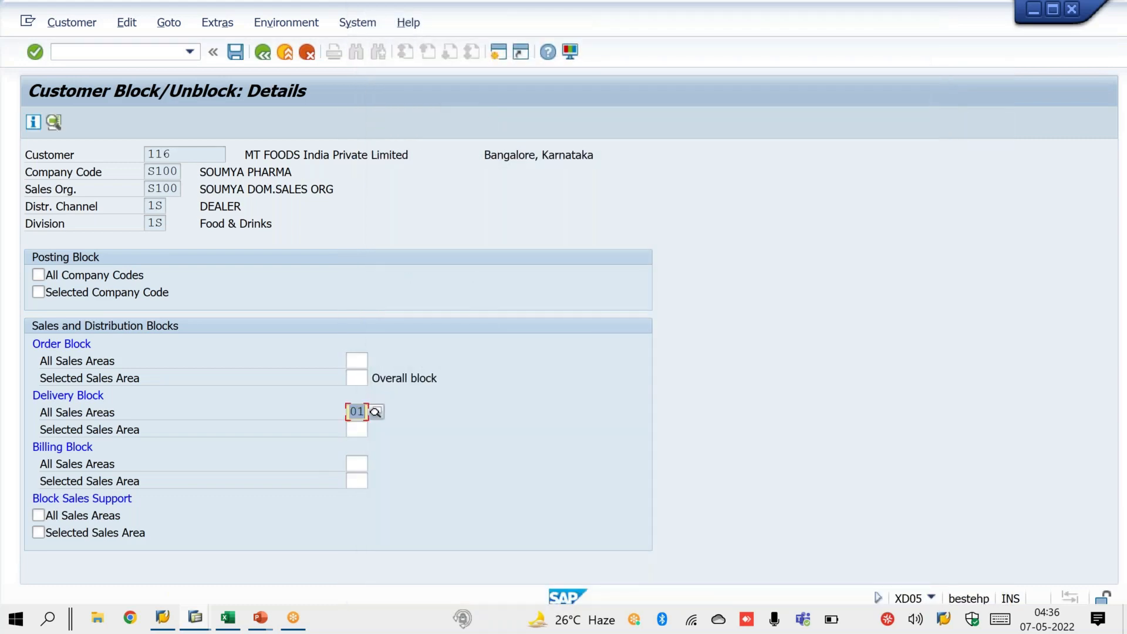
key("ctrl+s")
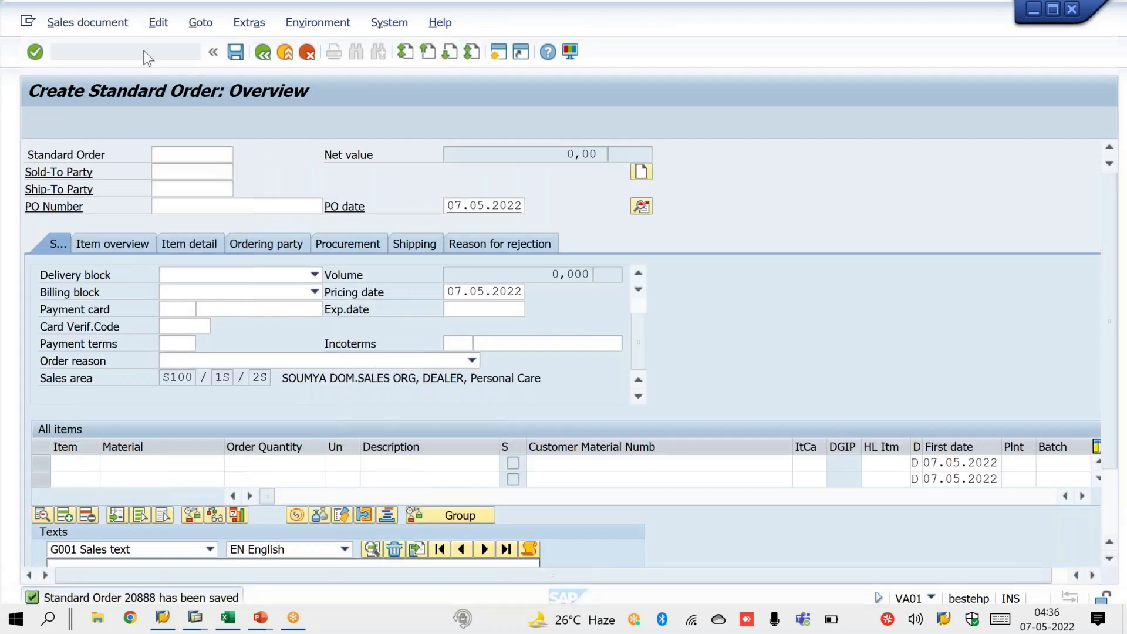
- Restart VA01 with /NVA01 and open a standard order for sales area S100/1S/1S
left_click(118, 52)
type("/NVA01")
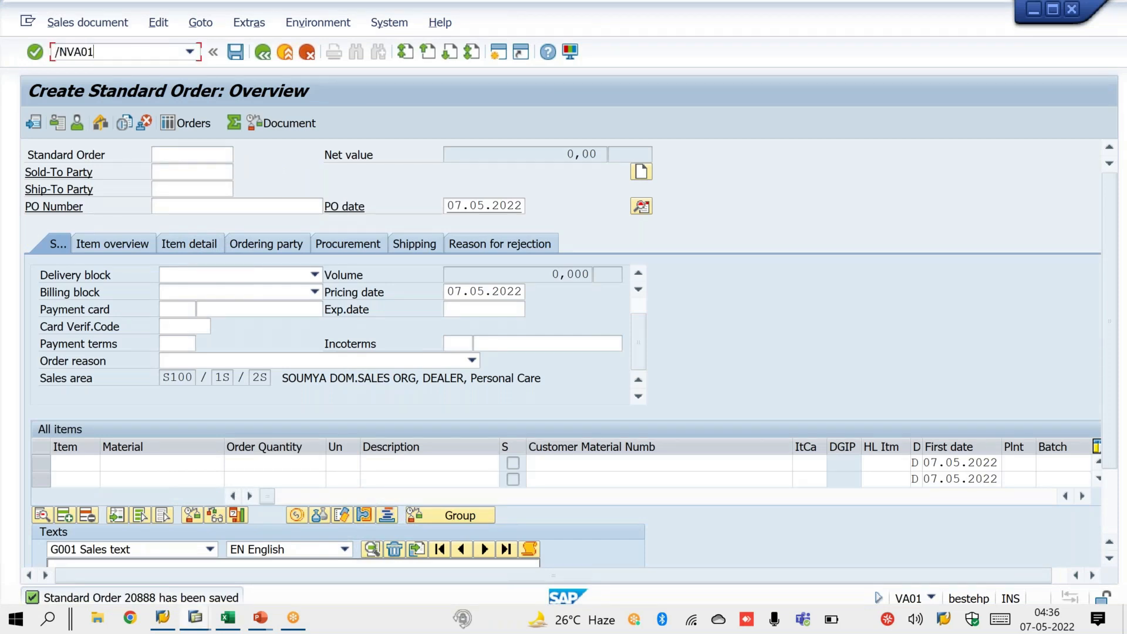
key("Return")
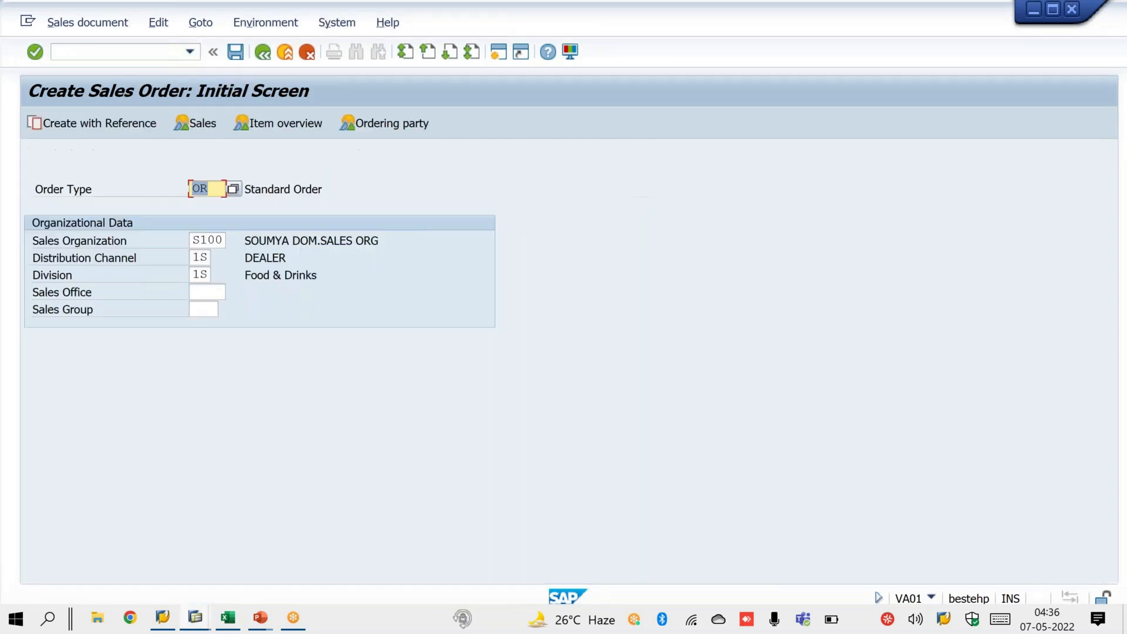
key("Return")
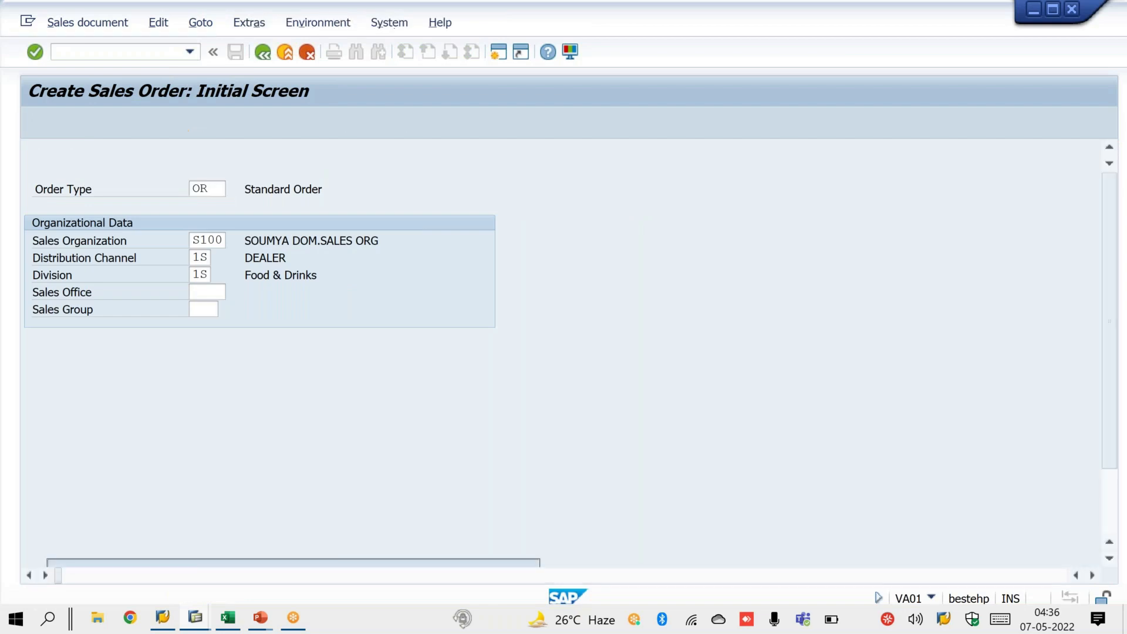
- Enter the customer number as the sold-to party of the division 1S order and submit it
key("space")
key("Down")
key("Return")
key("Return")
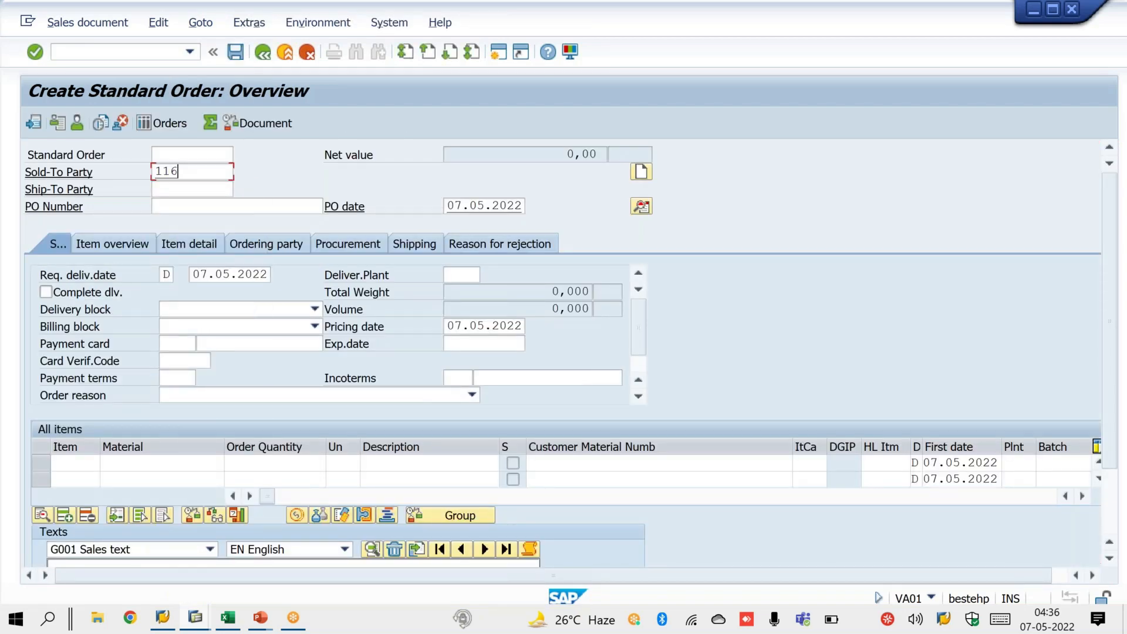
key("Return")
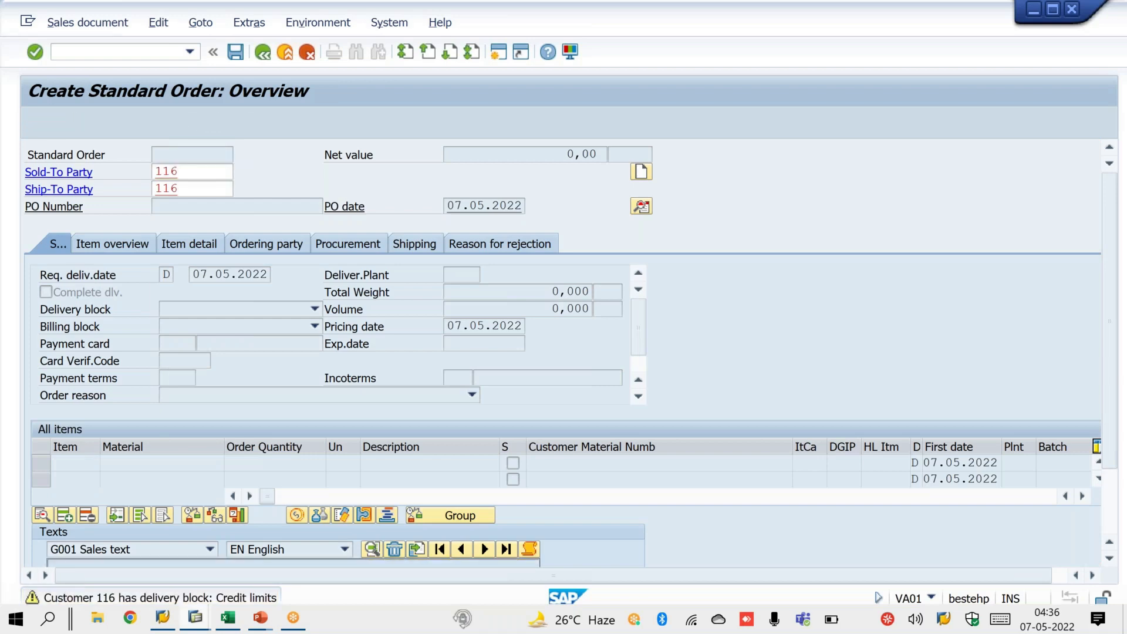
- Add an item with material X and order quantity 1 to the division 1S order and save it
type("X")
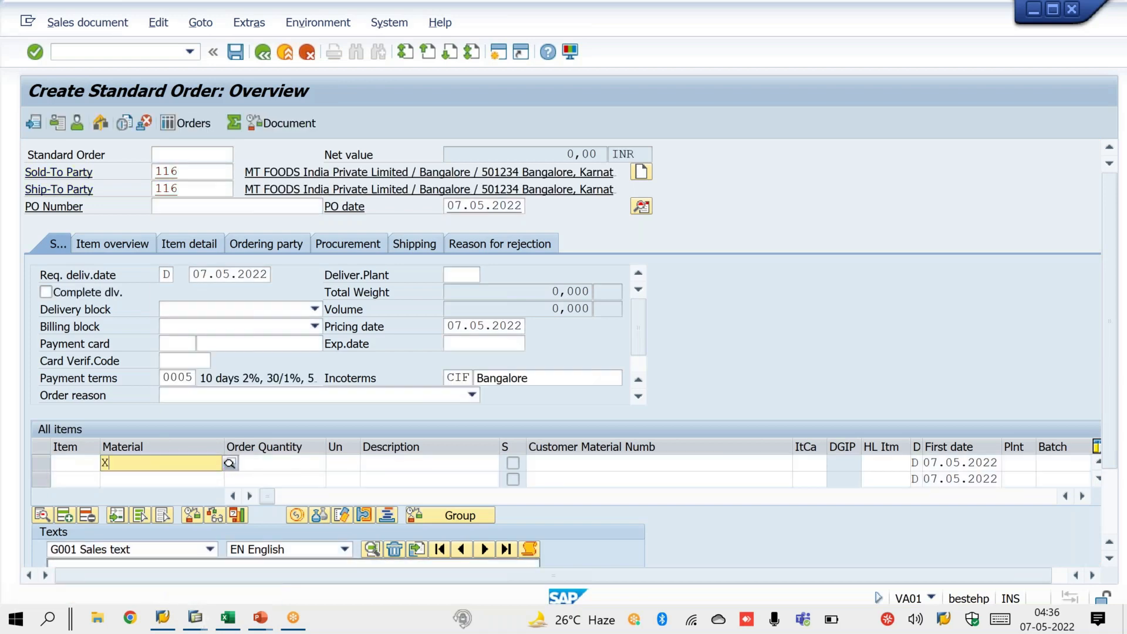
key("Tab")
type("1")
key("Return")
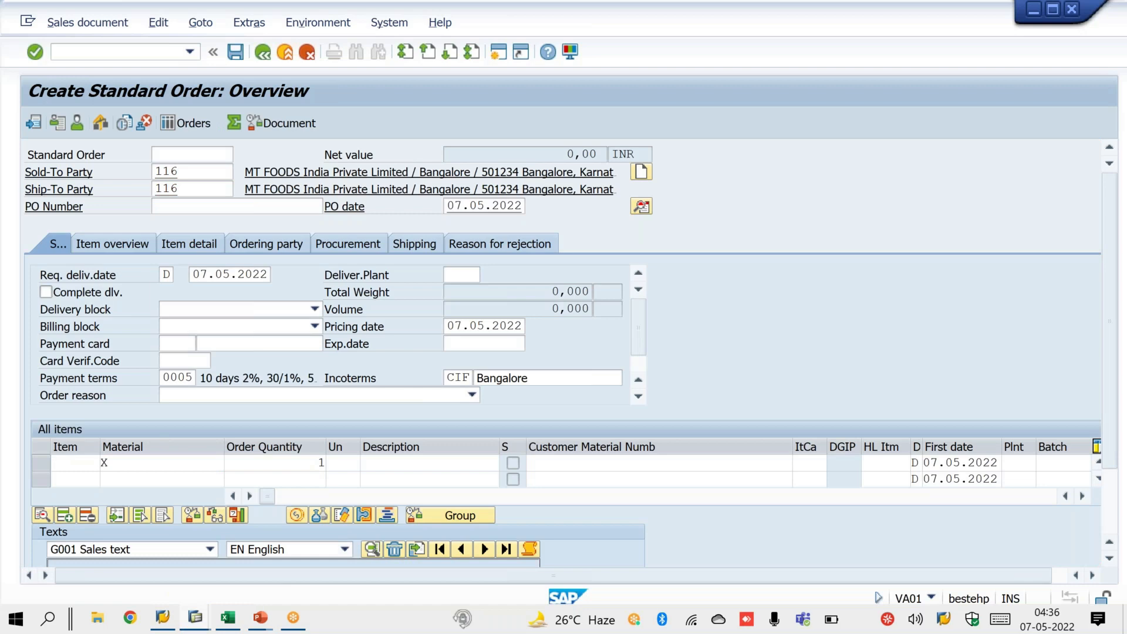
left_click(235, 53)
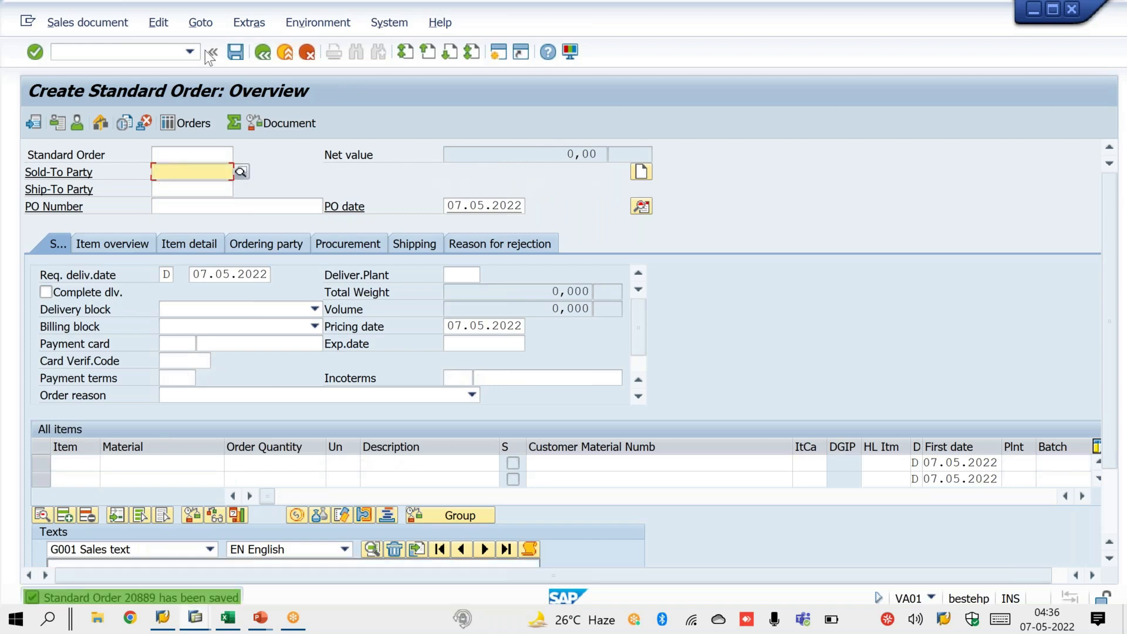
- Start an outbound delivery for the saved standard order and submit it with shipping point Z100
left_click(106, 24)
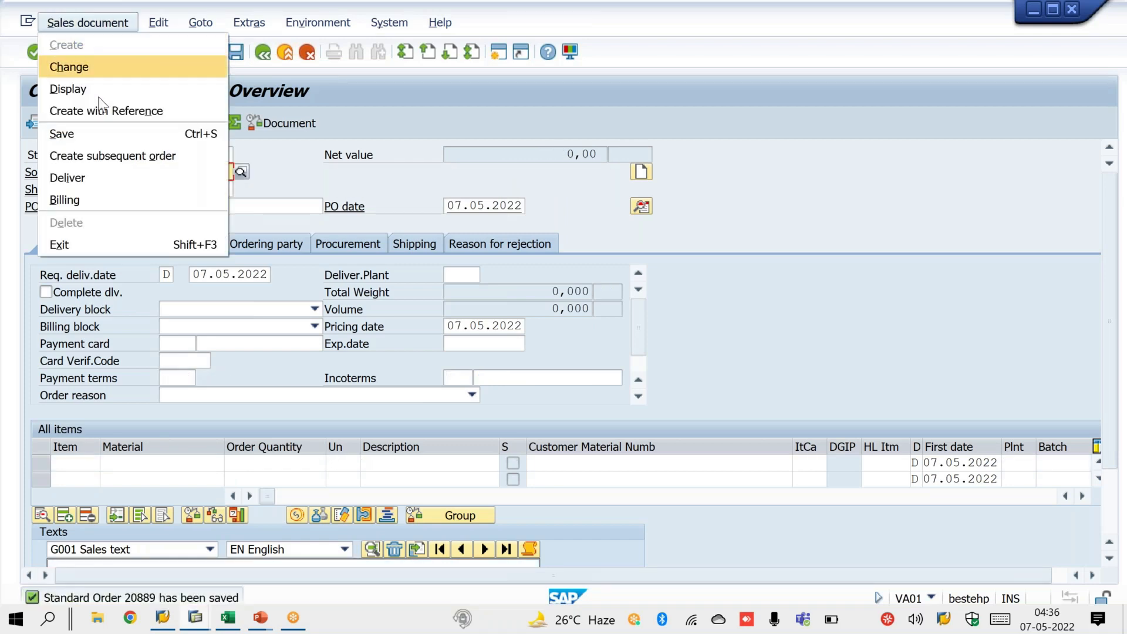
left_click(107, 174)
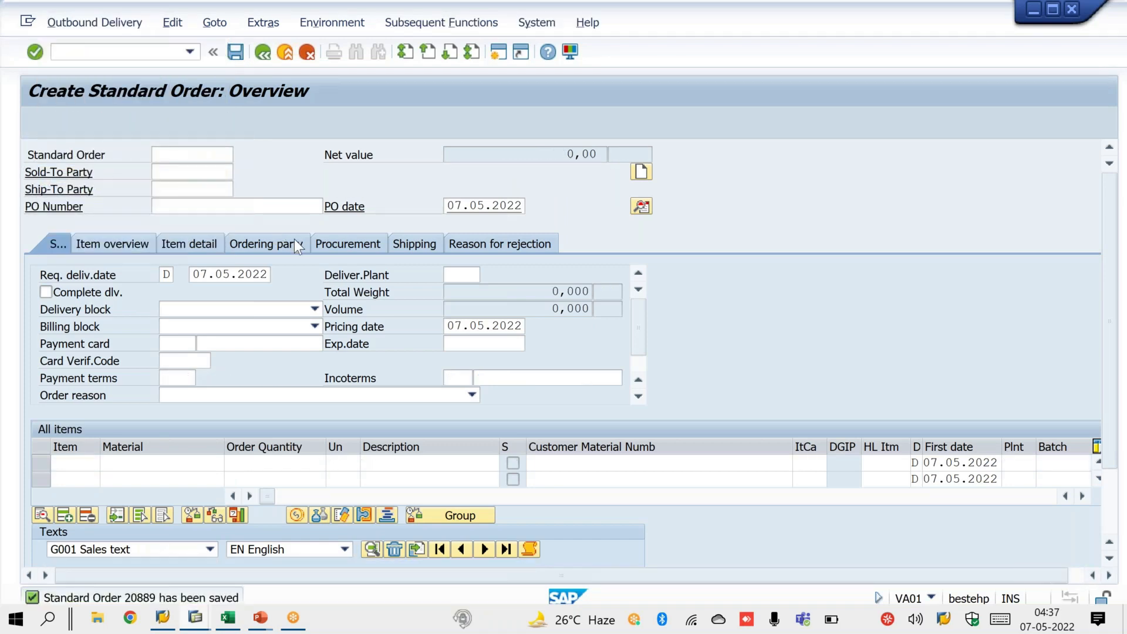
key("Return")
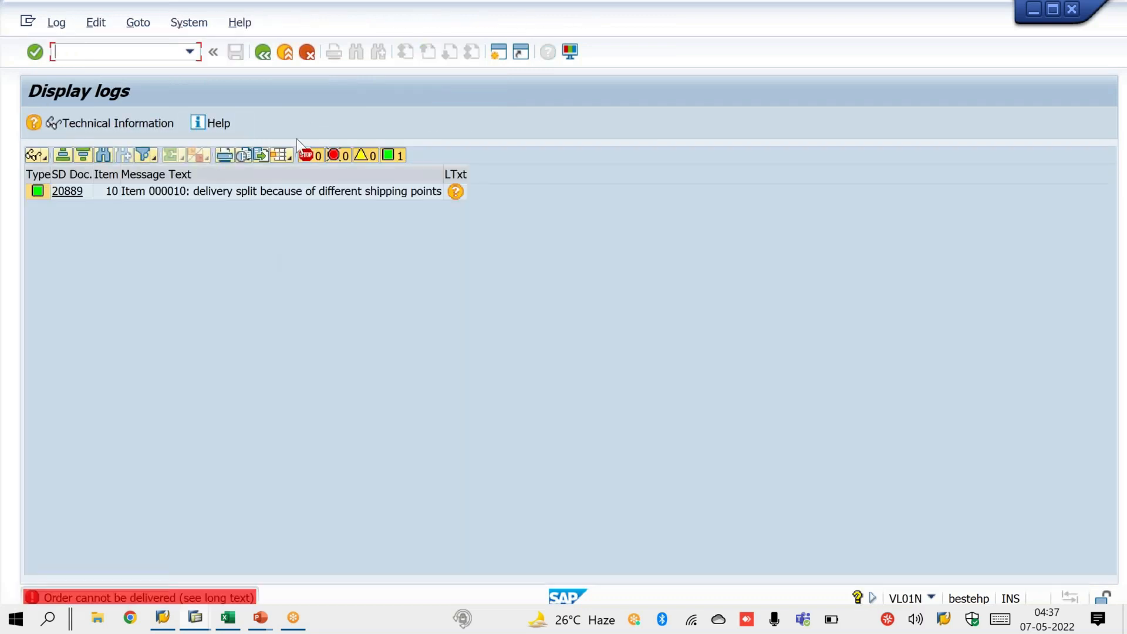
- Return from the log to the outbound delivery entry, set the shipping point to S100 and submit the delivery again
left_click(262, 51)
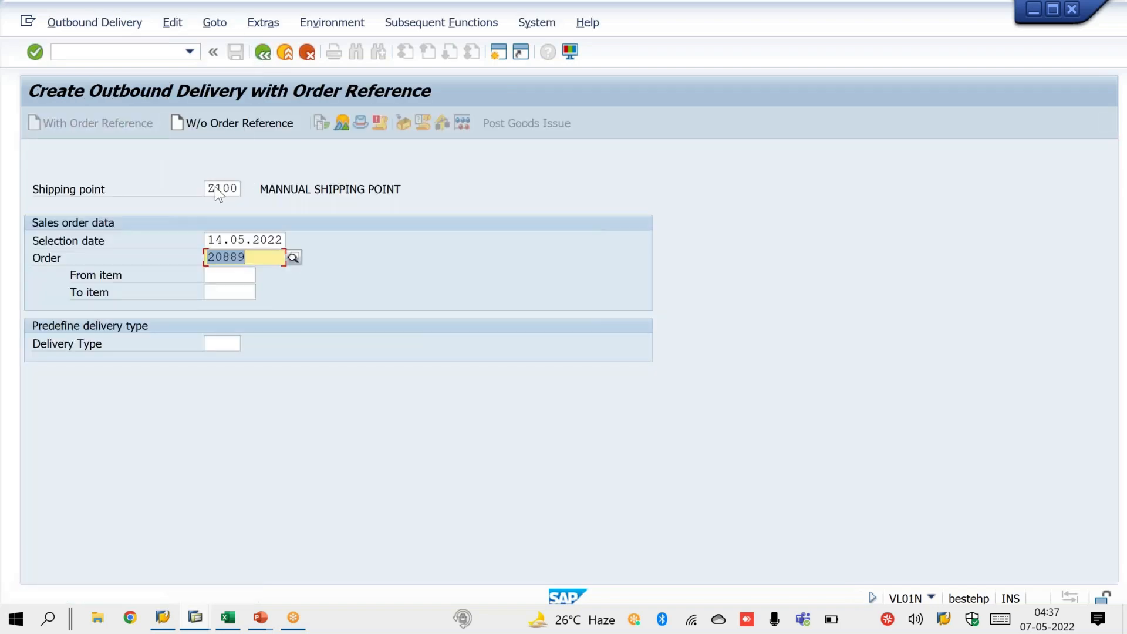
double_click(215, 188)
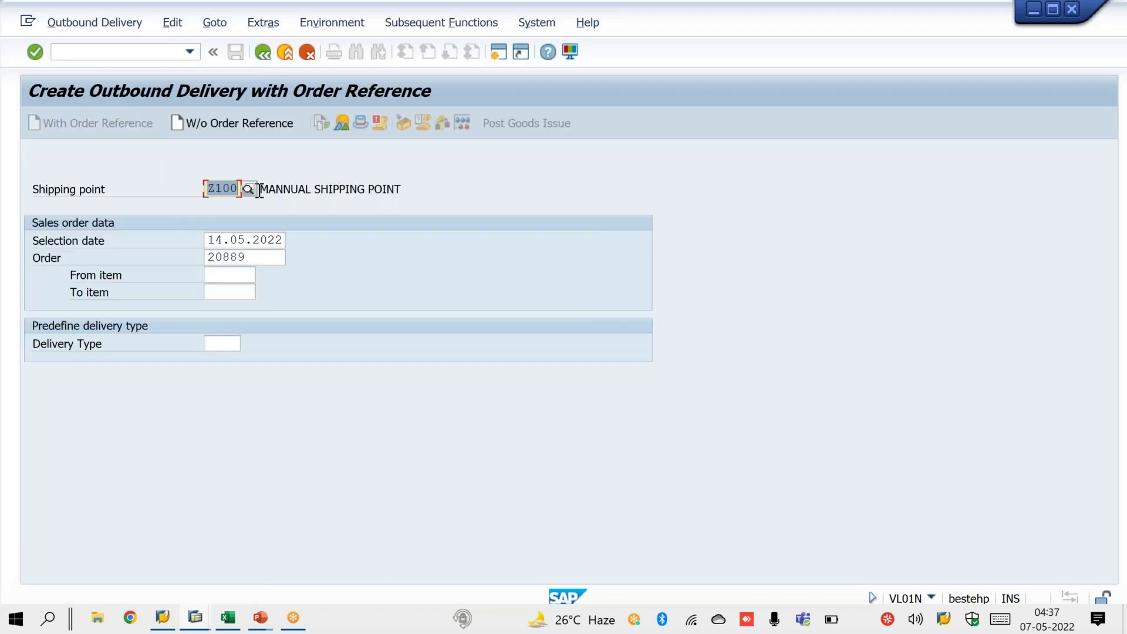
type("S100")
key("Return")
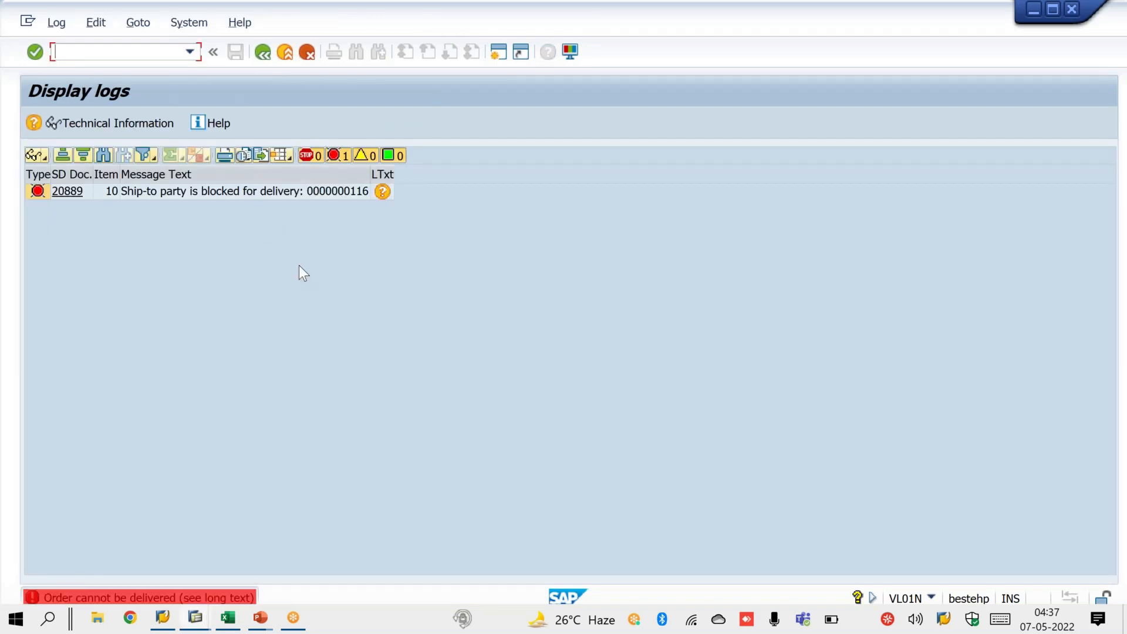
left_click(724, 13)
left_click(728, 50)
mouse_move(134, 210)
left_mouse_down()
mouse_move(377, 200)
mouse_move(207, 151)
mouse_move(118, 198)
left_mouse_up()
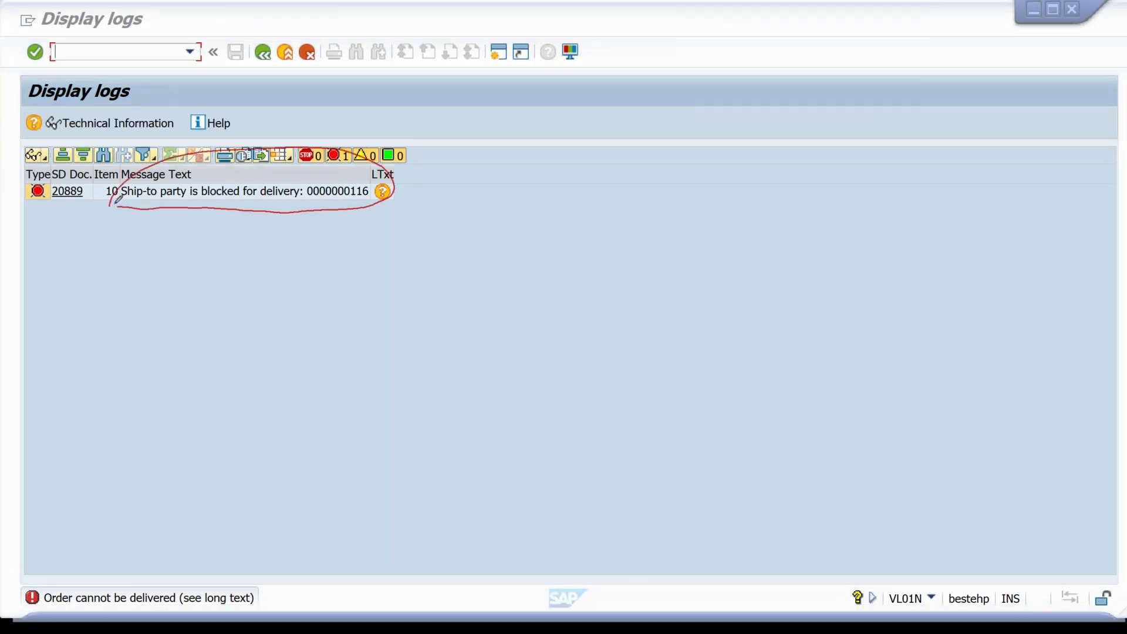
mouse_move(420, 255)
left_mouse_down()
mouse_move(398, 292)
mouse_move(483, 232)
left_mouse_up()
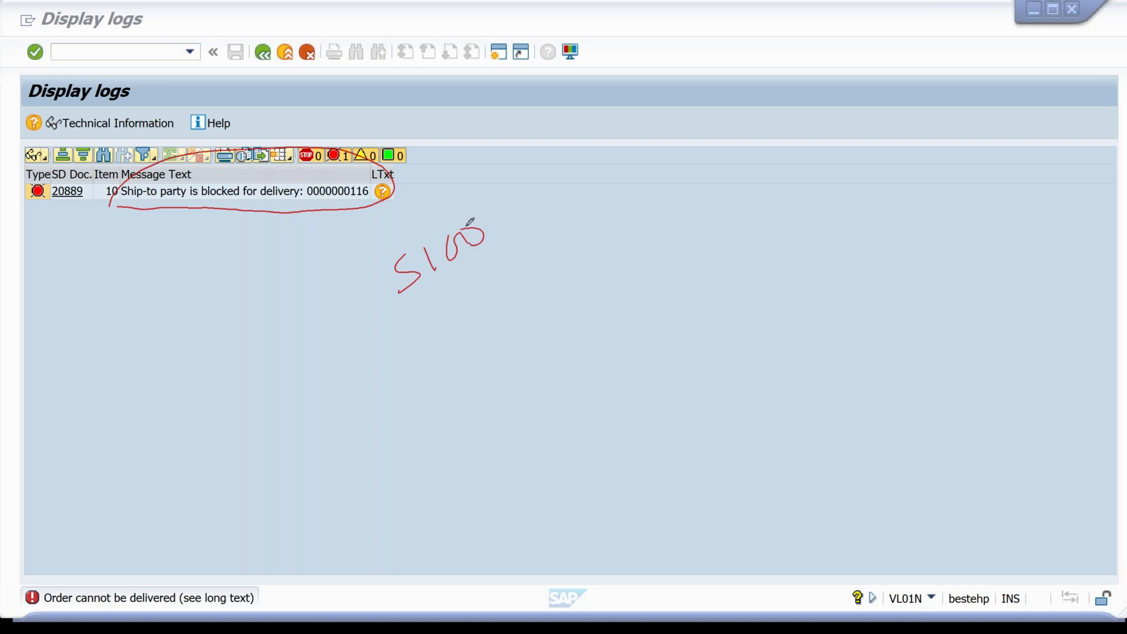
left_click_drag(432, 303, 449, 327)
mouse_move(476, 287)
left_mouse_down()
mouse_move(468, 317)
mouse_move(480, 368)
left_mouse_up()
mouse_move(493, 329)
left_mouse_down()
mouse_move(500, 359)
mouse_move(389, 321)
mouse_move(536, 255)
mouse_move(481, 426)
left_mouse_up()
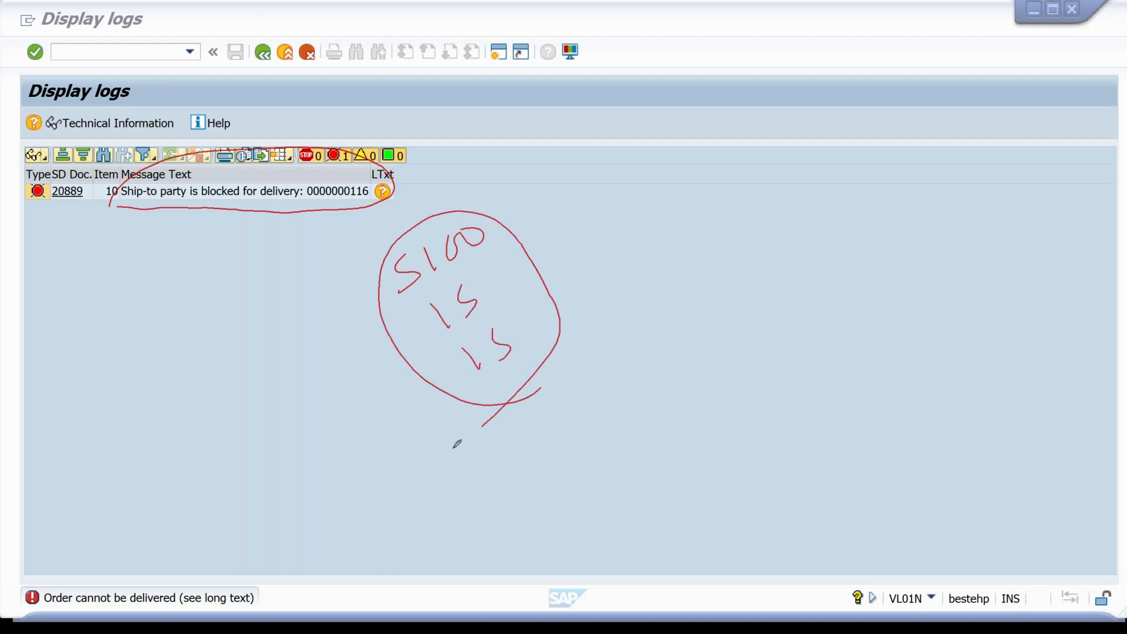
mouse_move(555, 163)
left_mouse_down()
mouse_move(597, 148)
mouse_move(616, 158)
mouse_move(611, 215)
mouse_move(649, 217)
left_mouse_up()
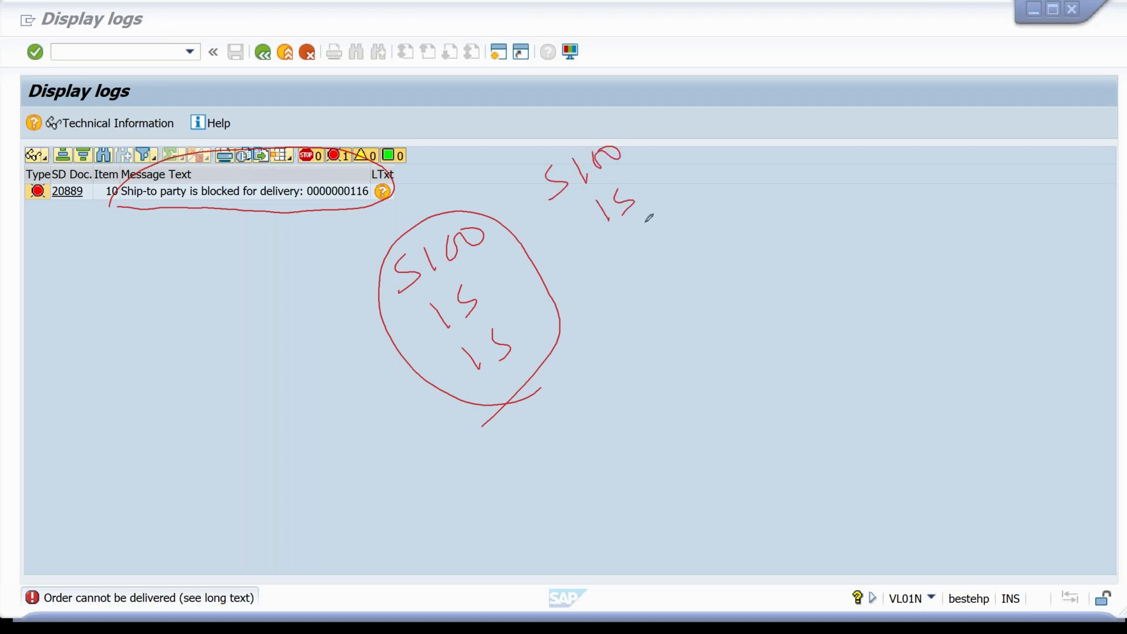
left_click_drag(628, 257, 662, 264)
left_click_drag(660, 232, 677, 294)
left_click_drag(548, 176, 656, 307)
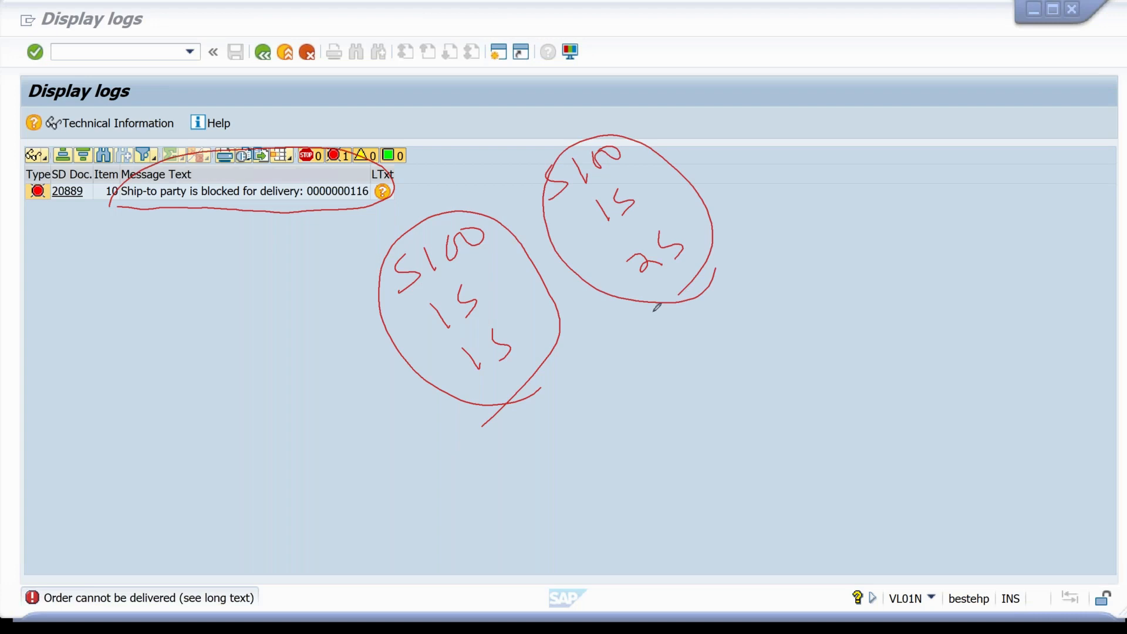
left_click_drag(484, 187, 437, 436)
left_click_drag(351, 282, 521, 355)
left_click_drag(629, 110, 635, 325)
left_click_drag(524, 166, 788, 287)
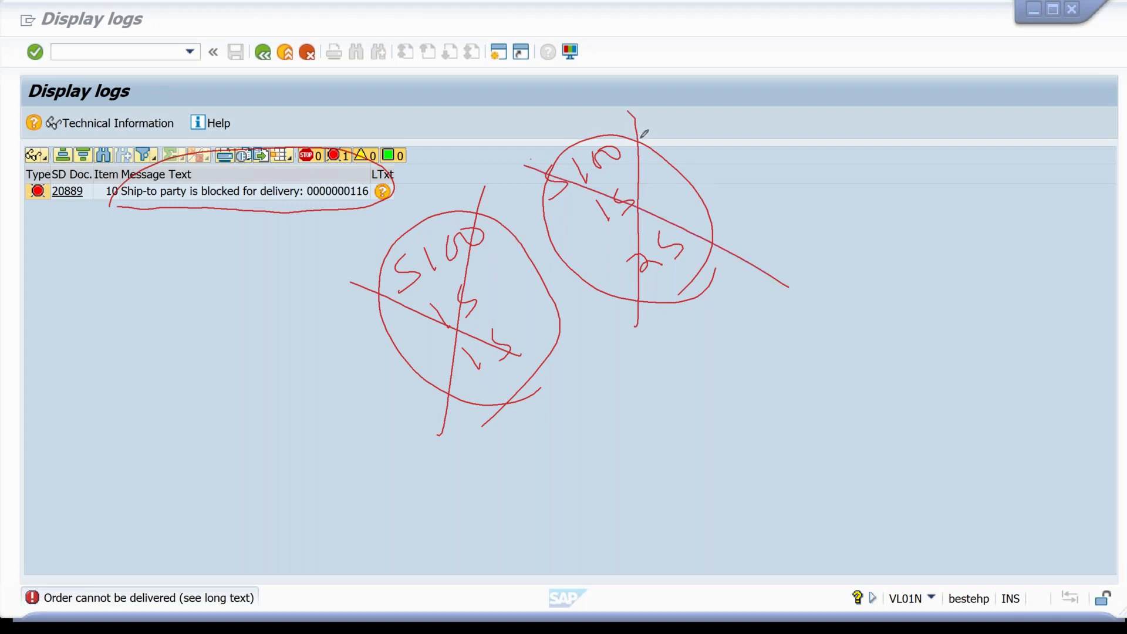
left_click(666, 232)
right_click(666, 233)
left_click(693, 242)
left_click(194, 95)
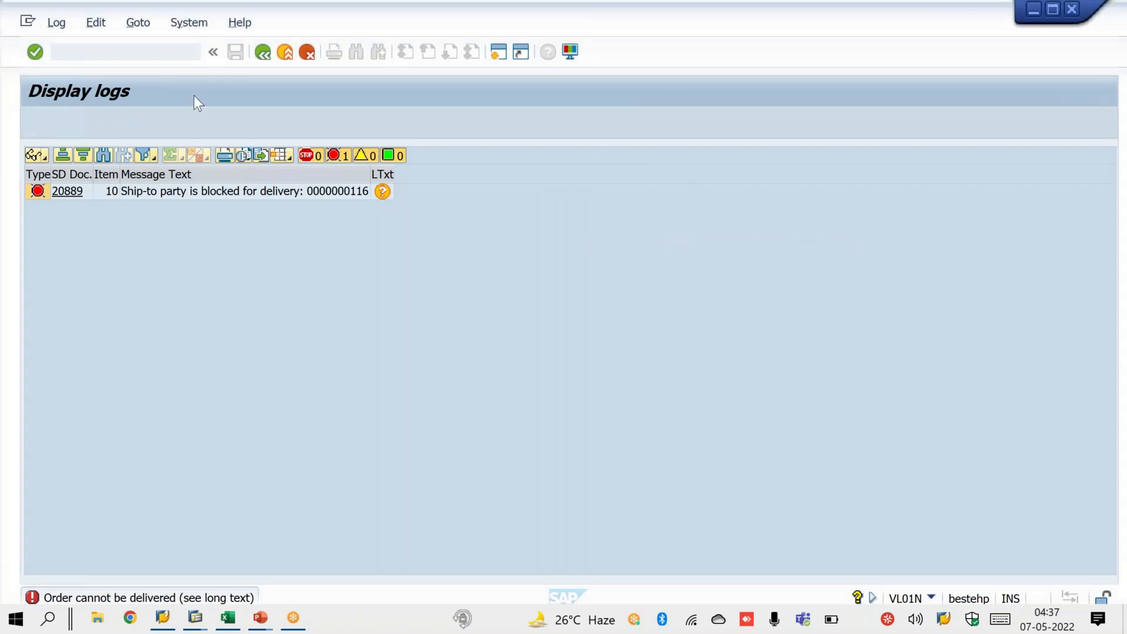
- Restart VA01 with /NVA01 and open a standard order with division 2S
left_click(143, 52)
type("/NVA01")
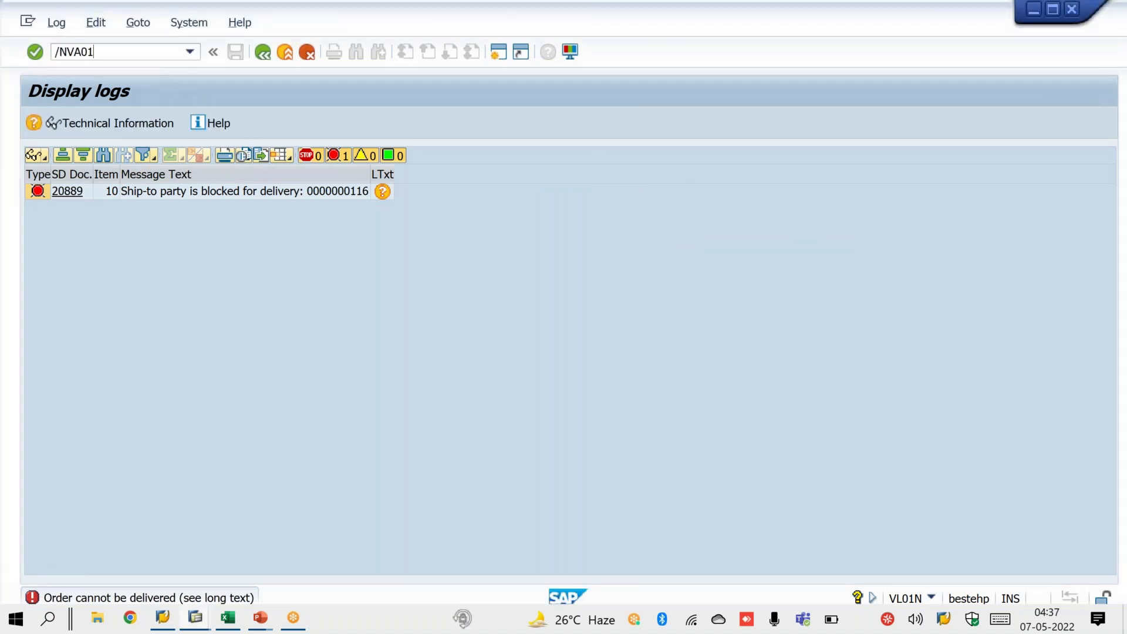
key("Return")
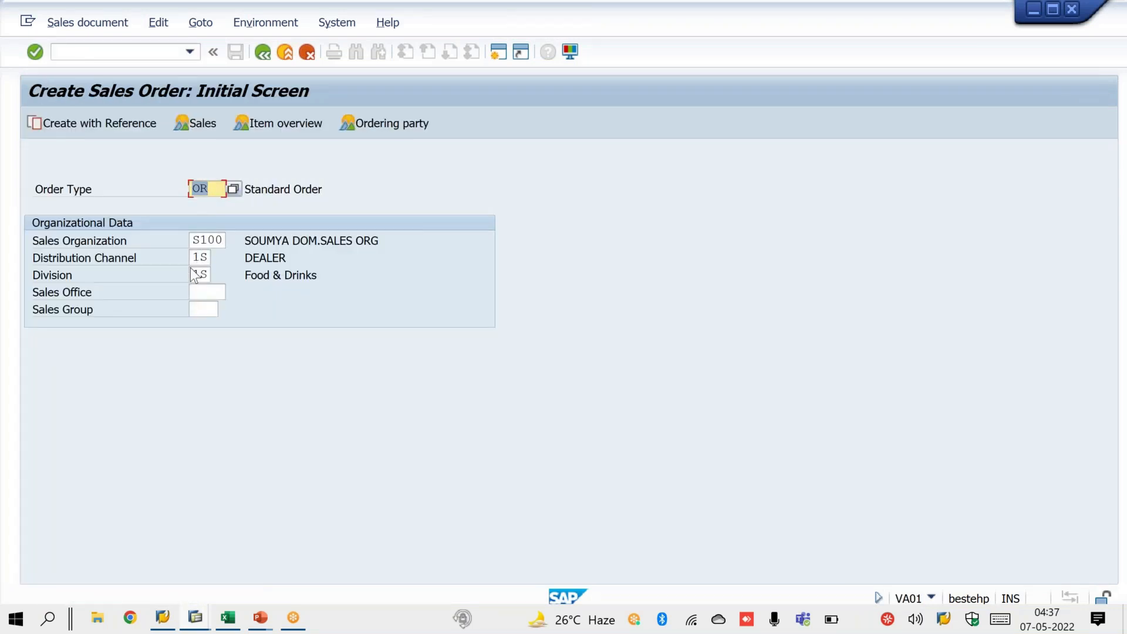
left_click(193, 273)
type("2S")
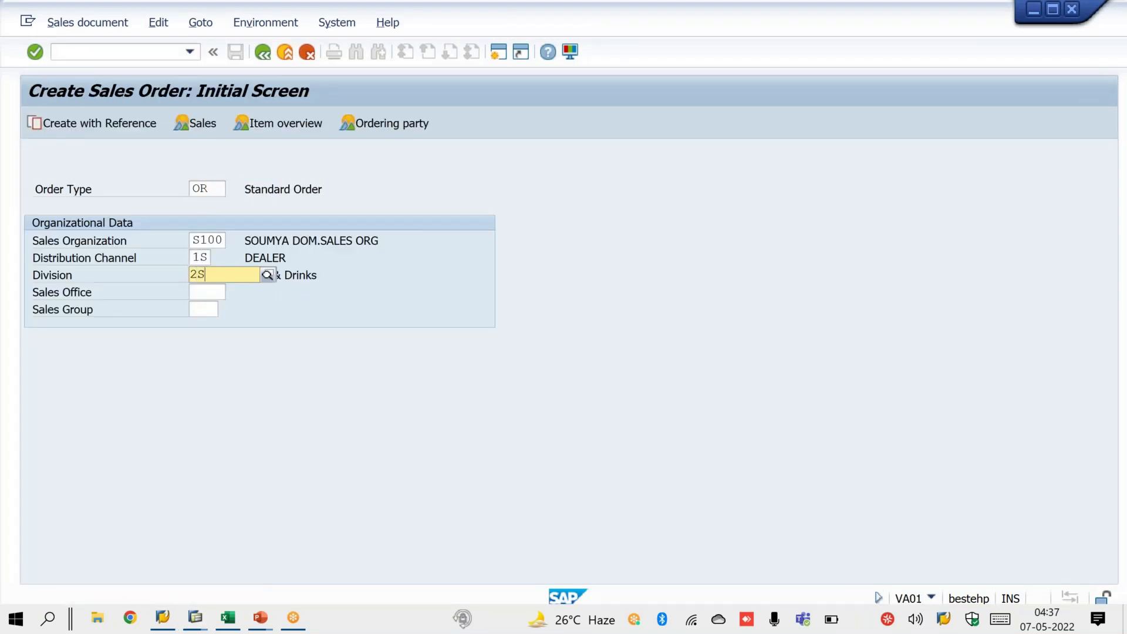
key("Return")
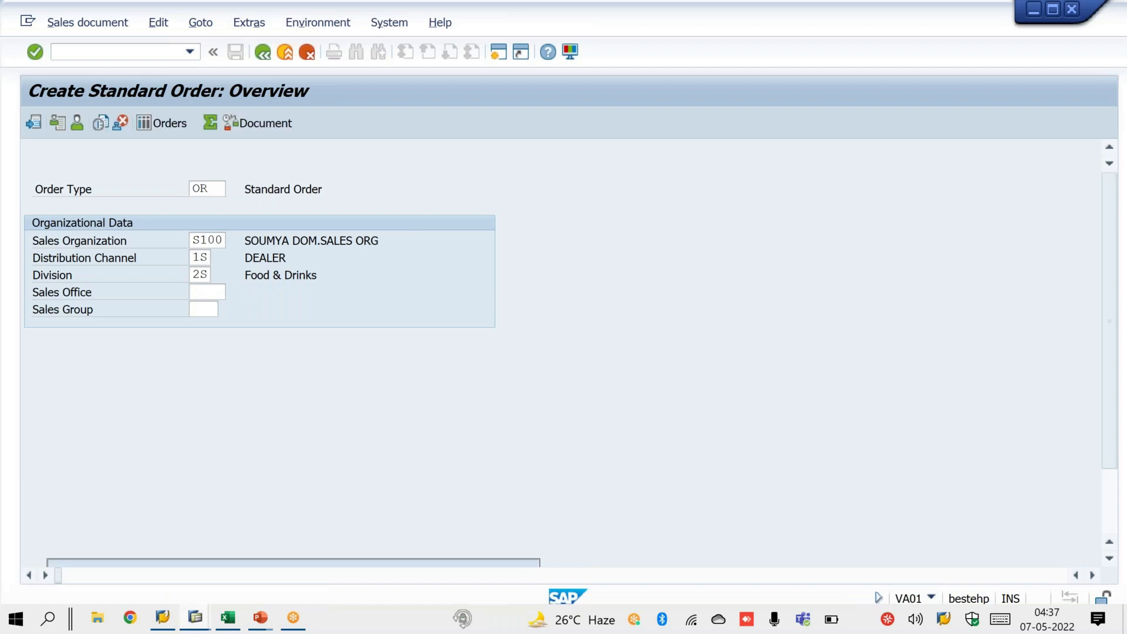
- Enter the customer number as the sold-to party of the division 2S order and submit it
key("space")
key("Down")
key("Return")
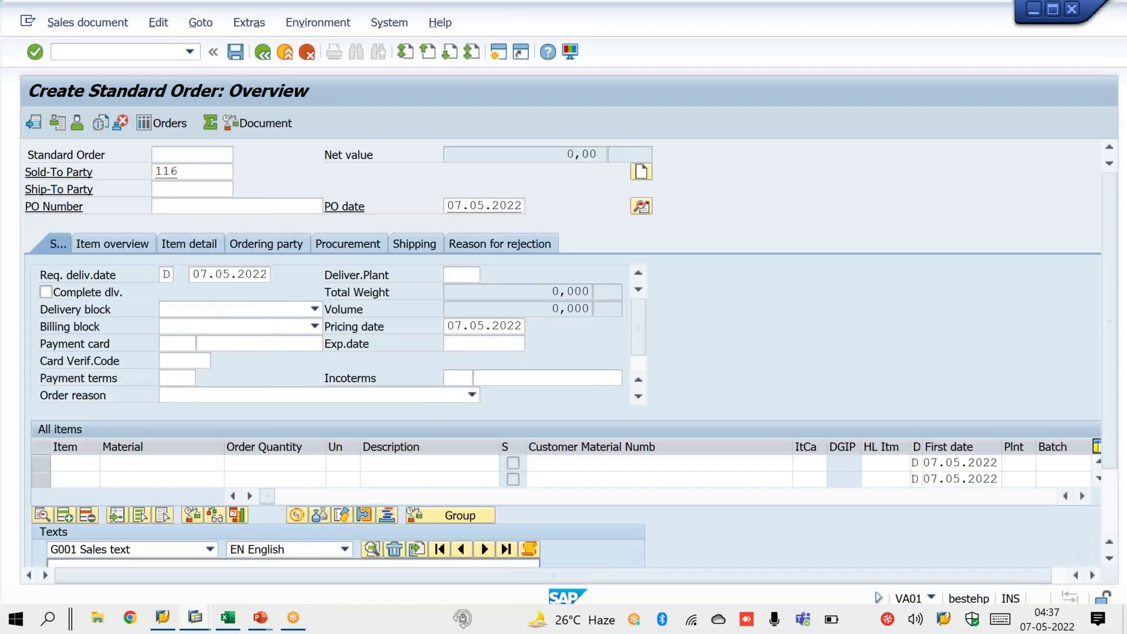
key("Return")
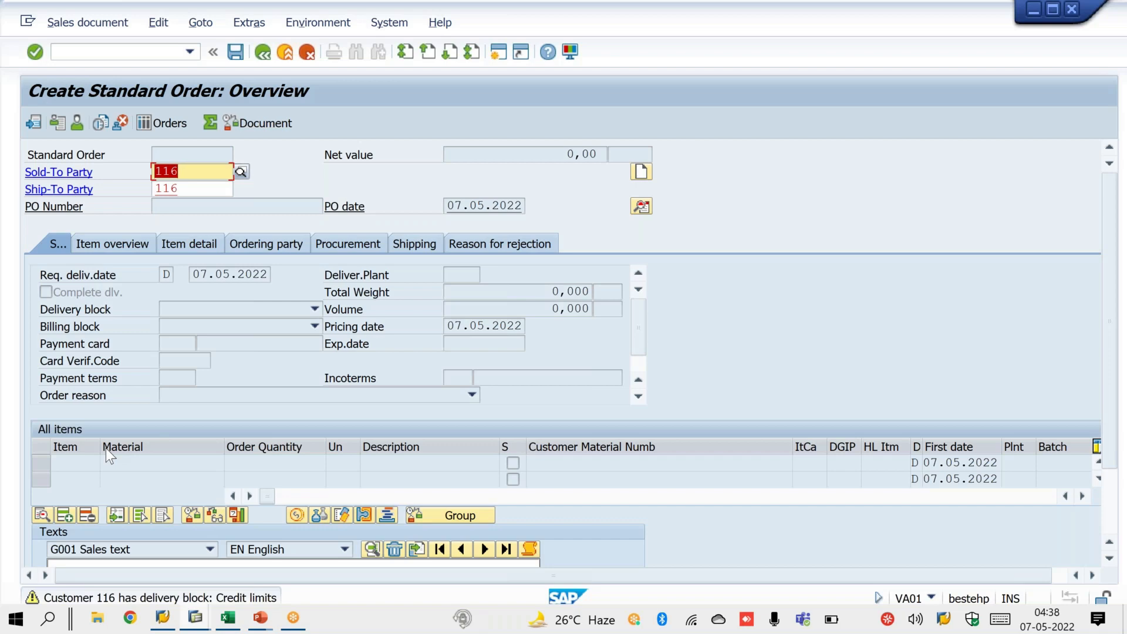
key("Return")
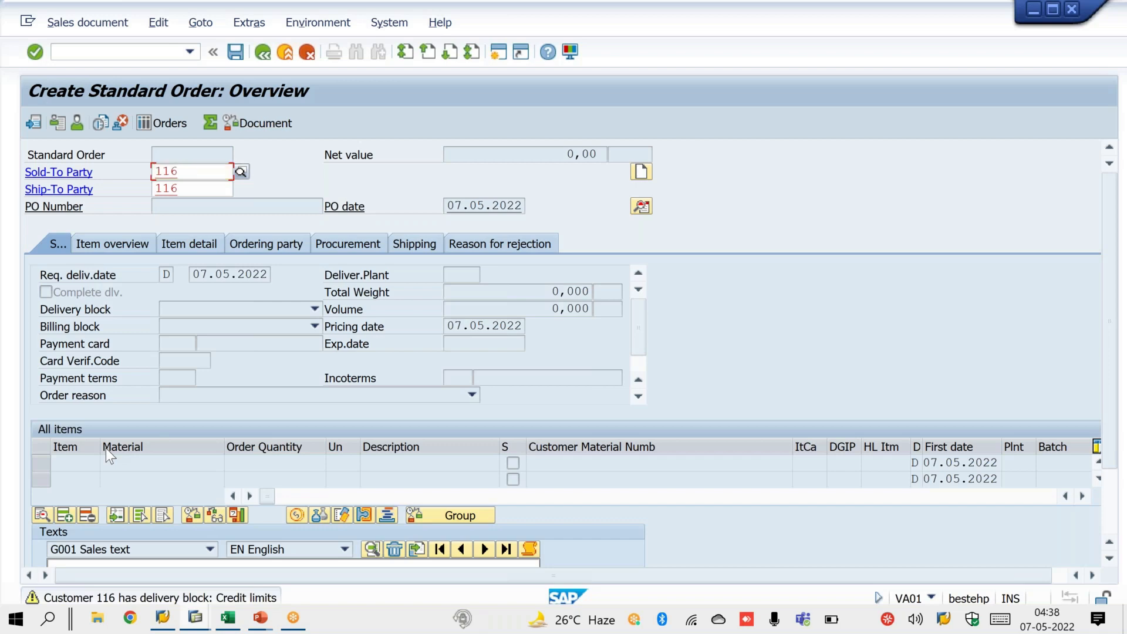
- Add material X with order quantity 1 to the division 2S order, check its sales area and save the order
type("X")
key("Tab")
type("1")
key("Return")
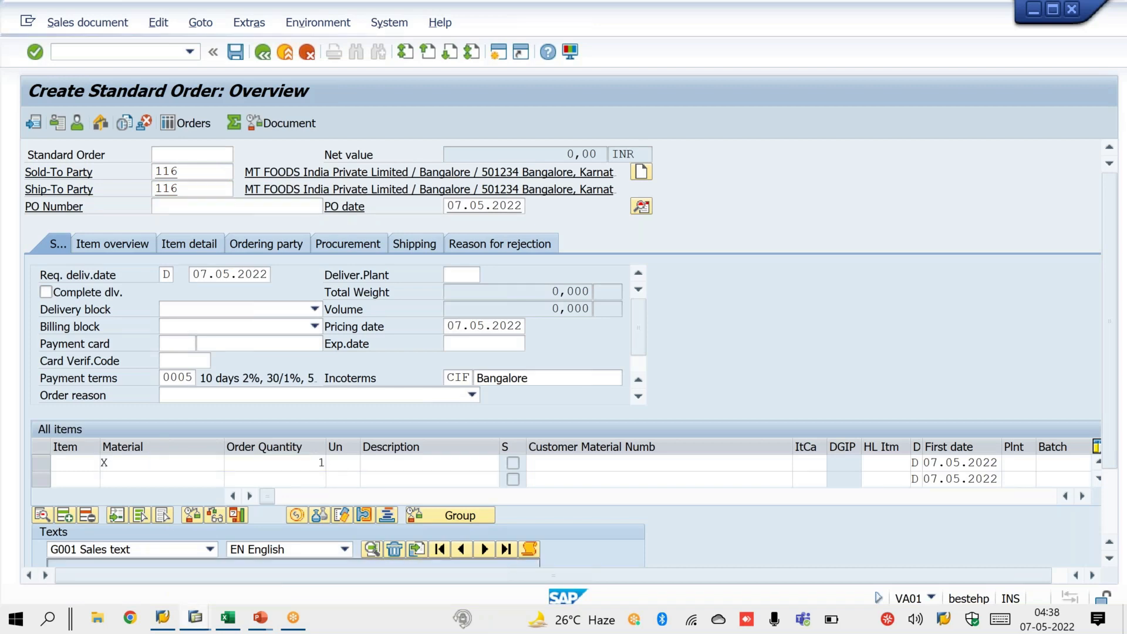
left_click_drag(642, 321, 605, 346)
left_click_drag(162, 380, 255, 380)
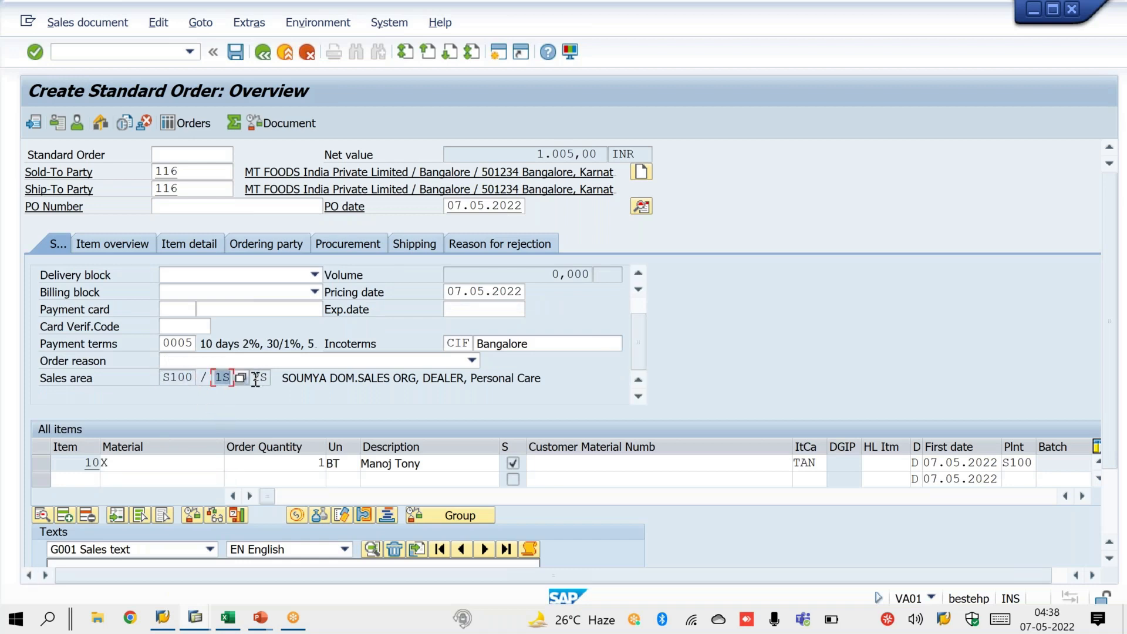
left_click(237, 55)
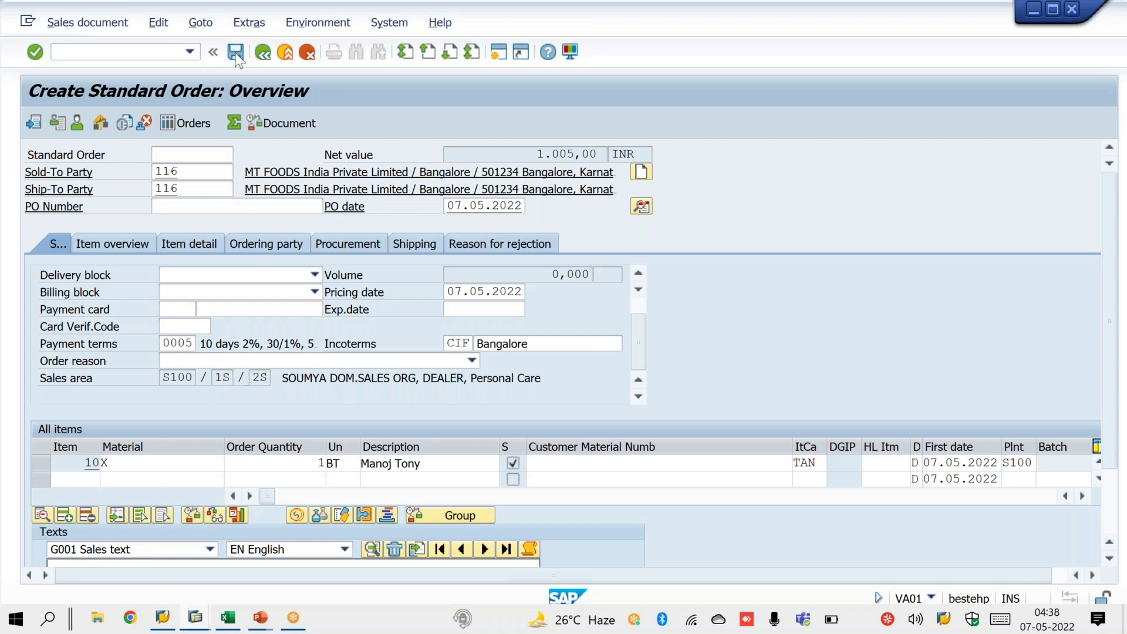
- Start an outbound delivery for the saved division 2S order, submit it and select the log entry
left_click(92, 27)
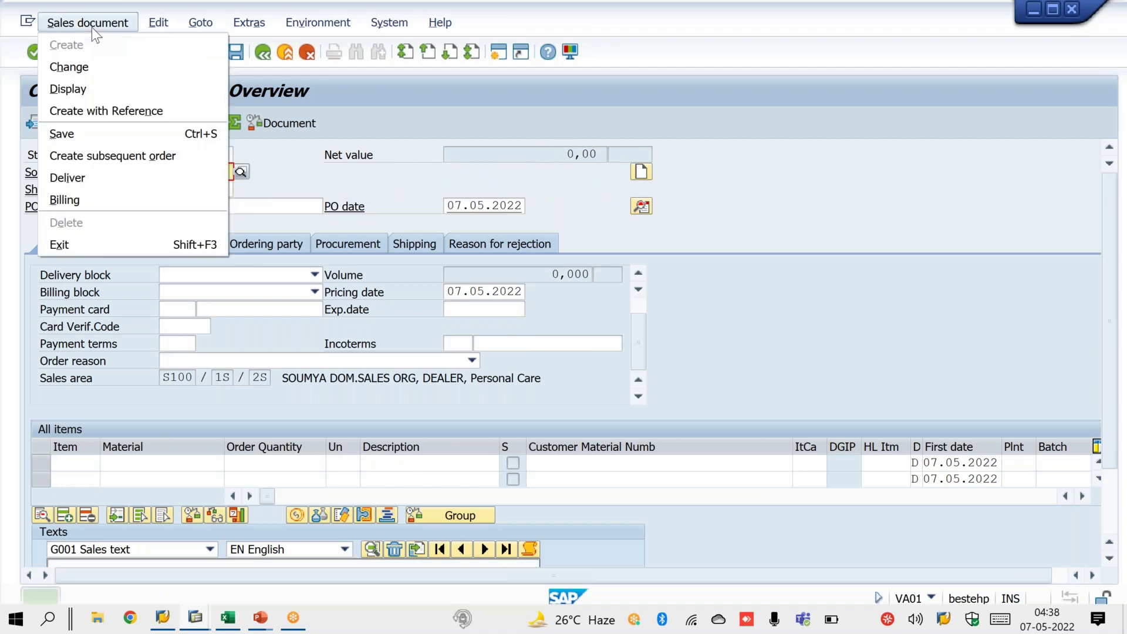
left_click(106, 178)
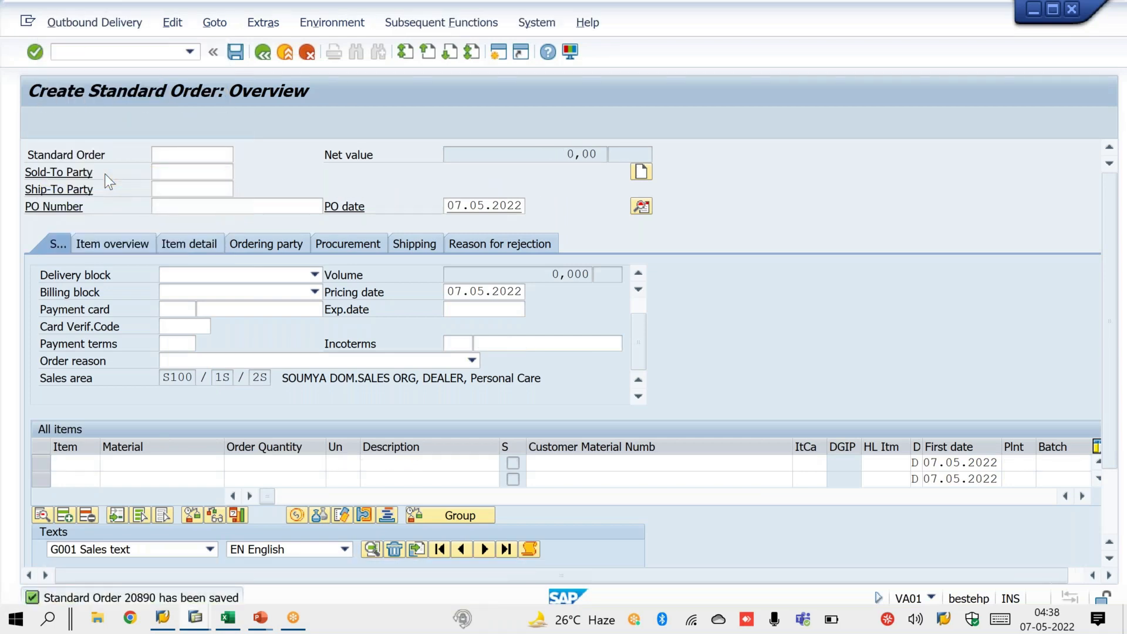
key("Return")
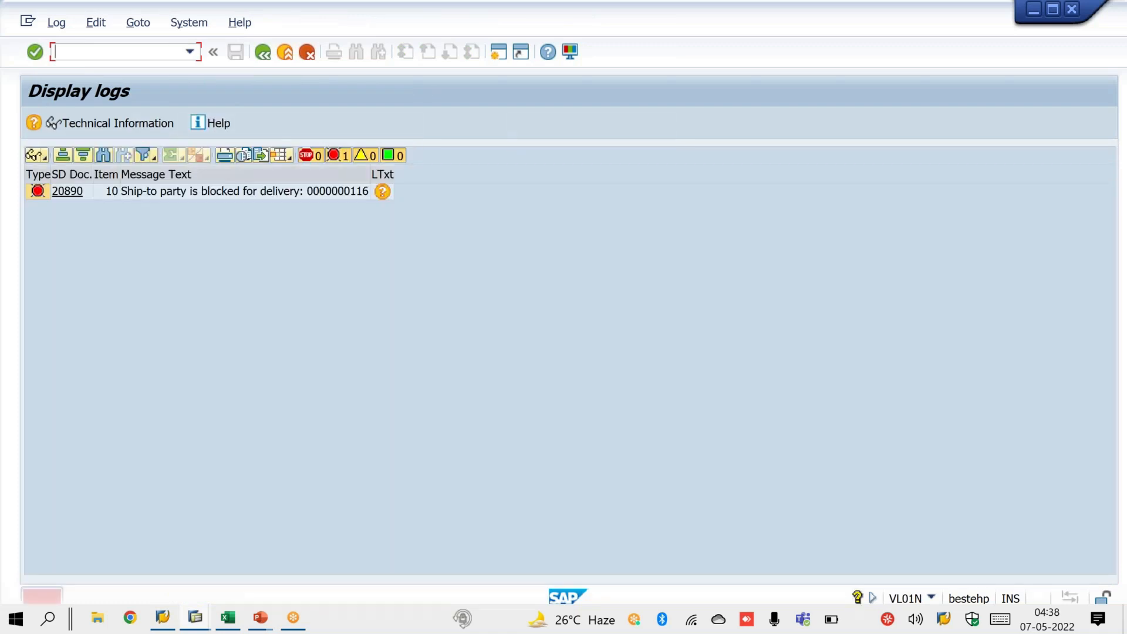
left_click(189, 192)
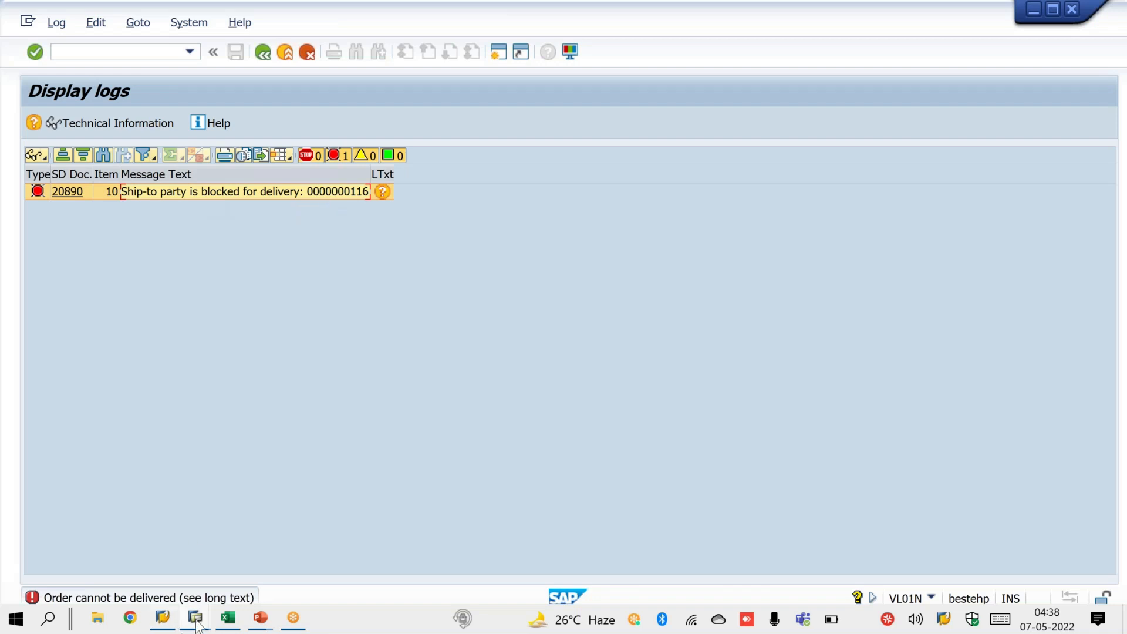
- Switch to the XD05 session, clear the customer's all-areas delivery block and set delivery block 01 for the selected sales area
mouse_move(200, 625)
left_click(220, 570)
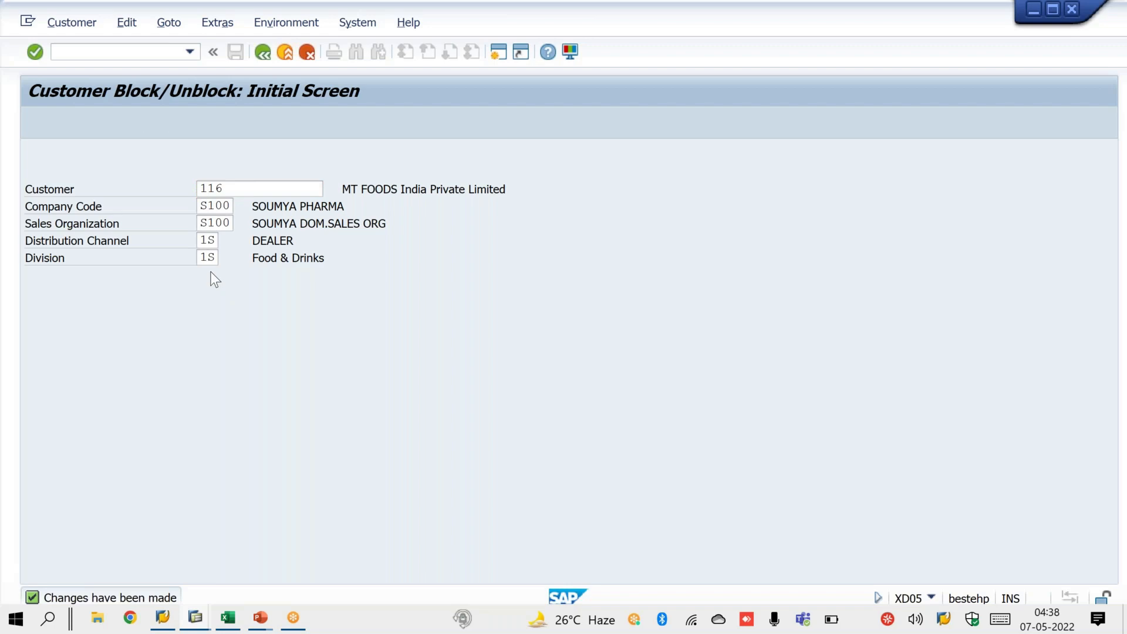
key("Return")
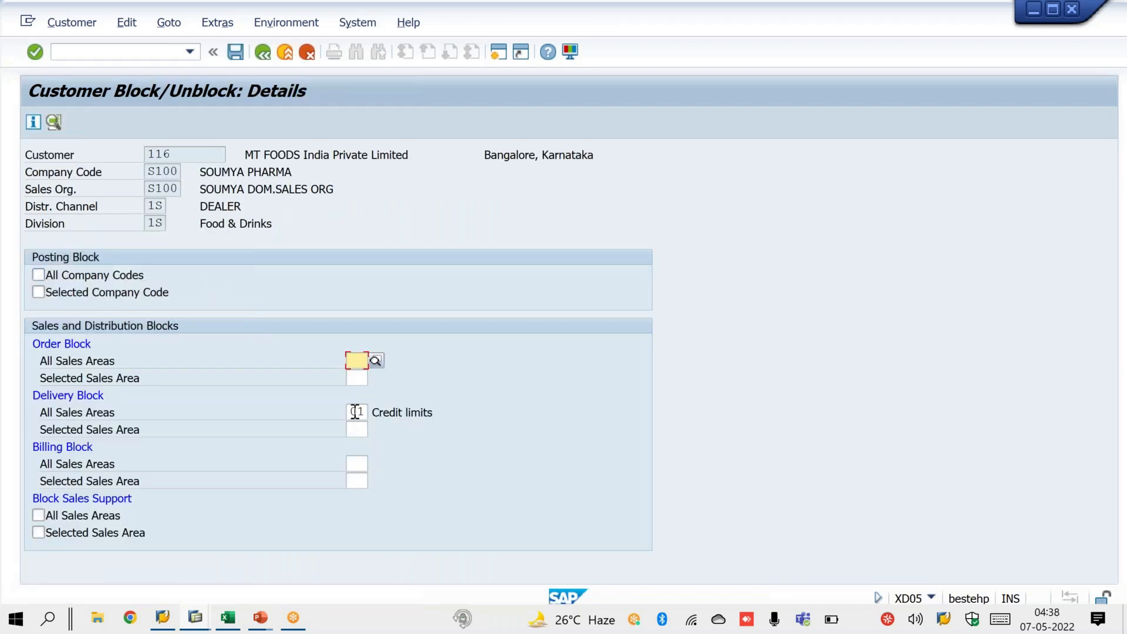
left_click(355, 411)
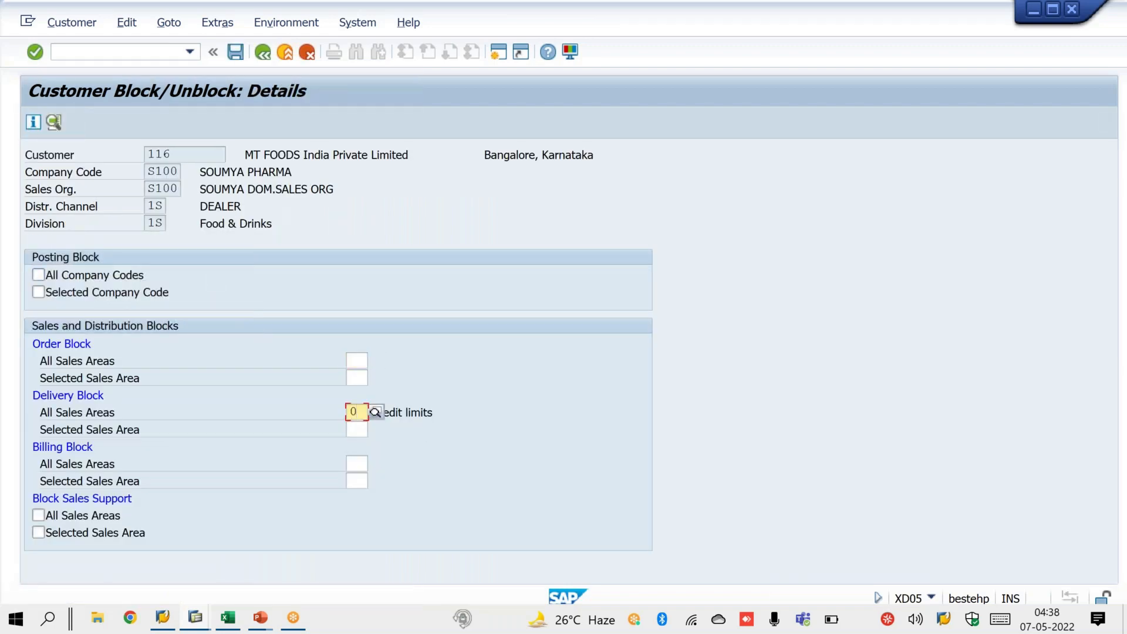
key("BackSpace")
left_click(75, 434)
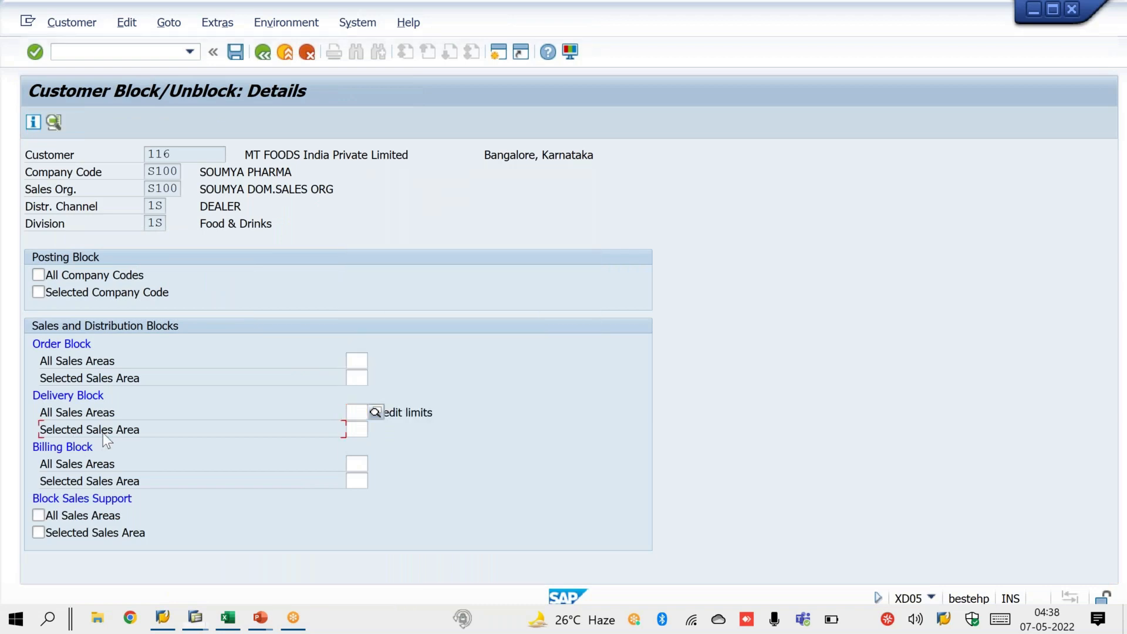
type("01")
key("Return")
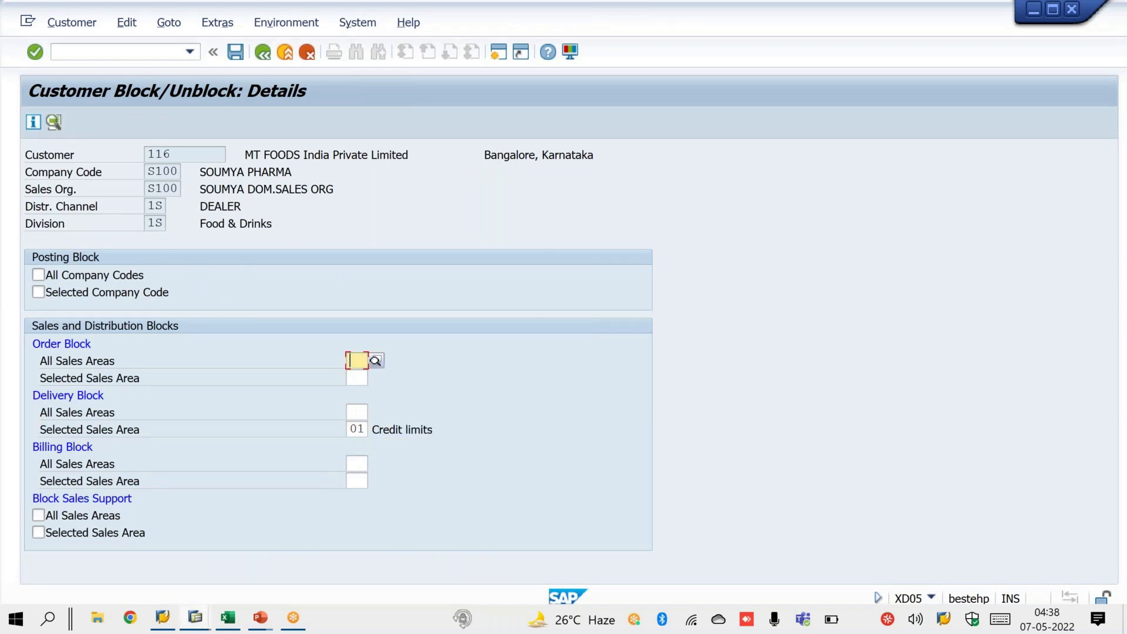
key("F4")
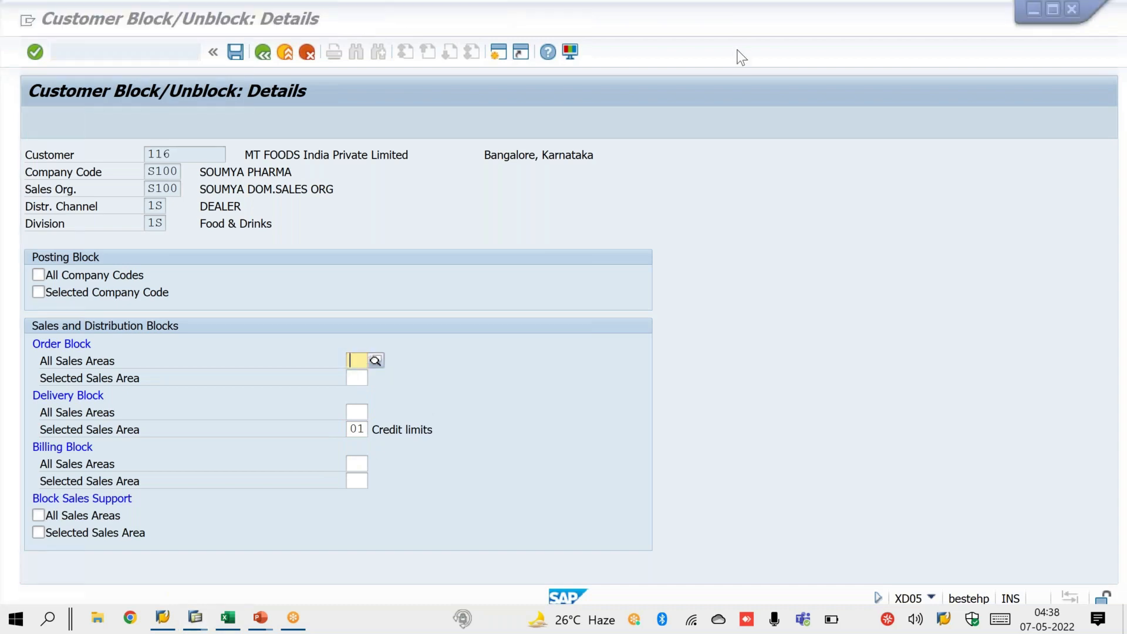
mouse_move(126, 204)
left_mouse_down()
mouse_move(167, 243)
mouse_move(200, 194)
mouse_move(185, 179)
left_mouse_up()
left_click_drag(638, 191, 621, 227)
left_click_drag(679, 196, 696, 191)
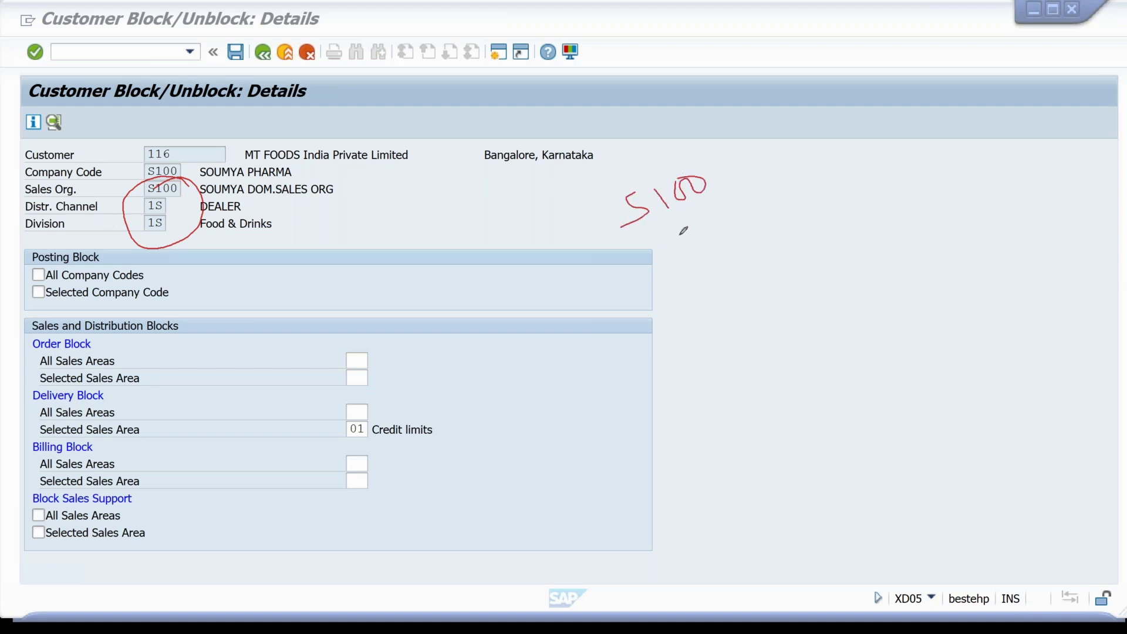
left_click_drag(669, 236, 691, 256)
left_click_drag(702, 307, 726, 307)
left_click_drag(711, 189, 809, 165)
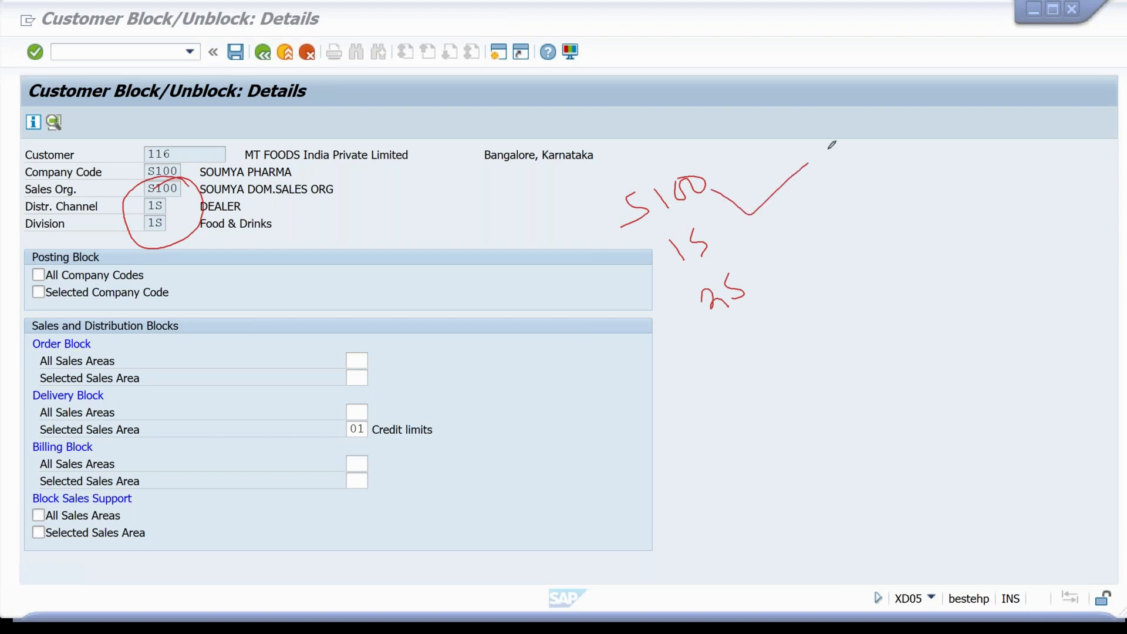
left_click_drag(142, 265, 197, 172)
left_click_drag(108, 192, 225, 221)
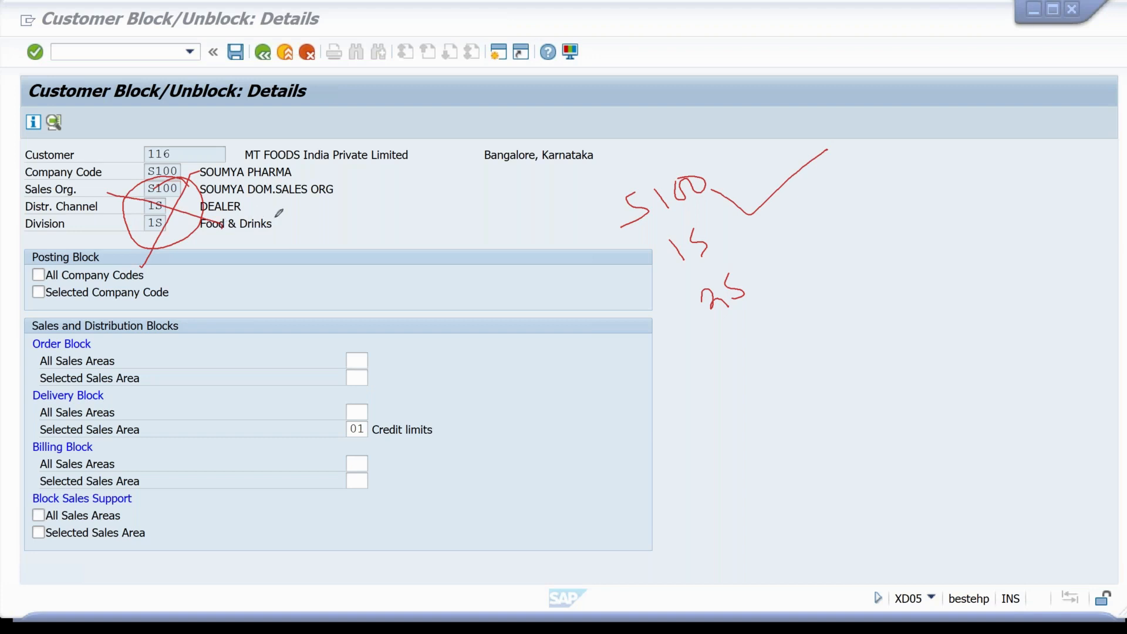
right_click(305, 319)
left_click(350, 330)
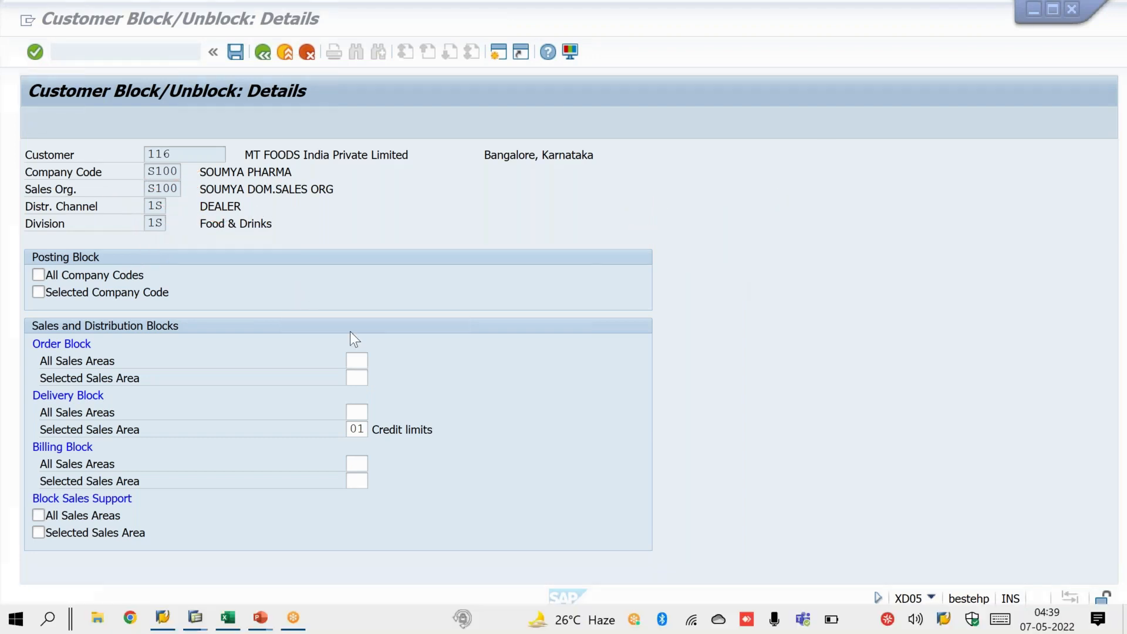
- Save the customer's block settings and switch back to the delivery log session
left_click(236, 53)
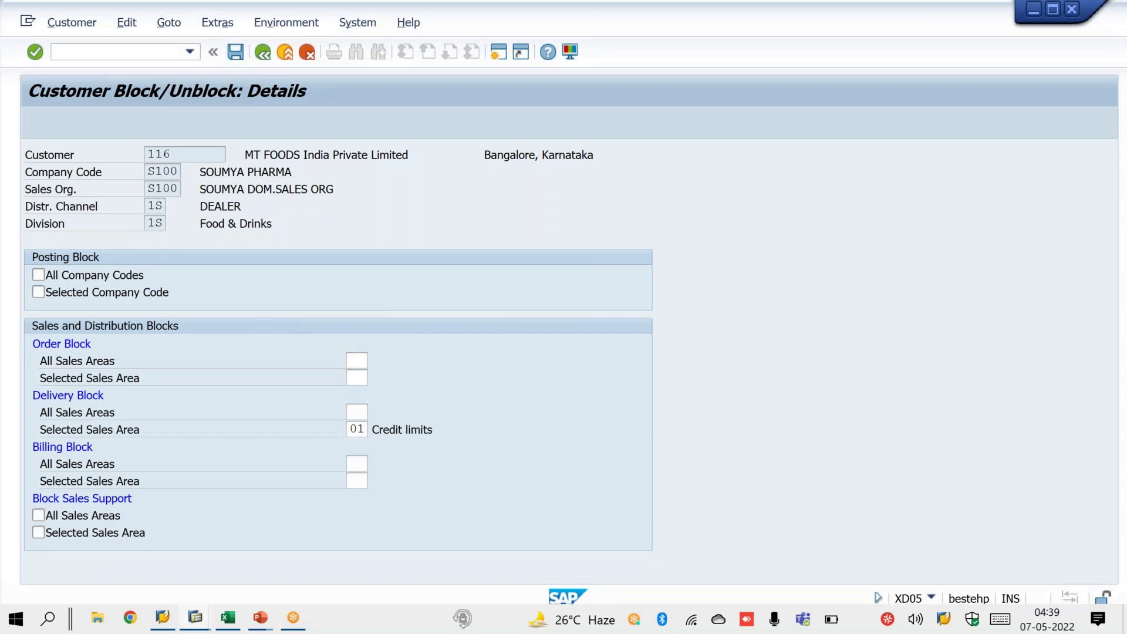
left_click(191, 621)
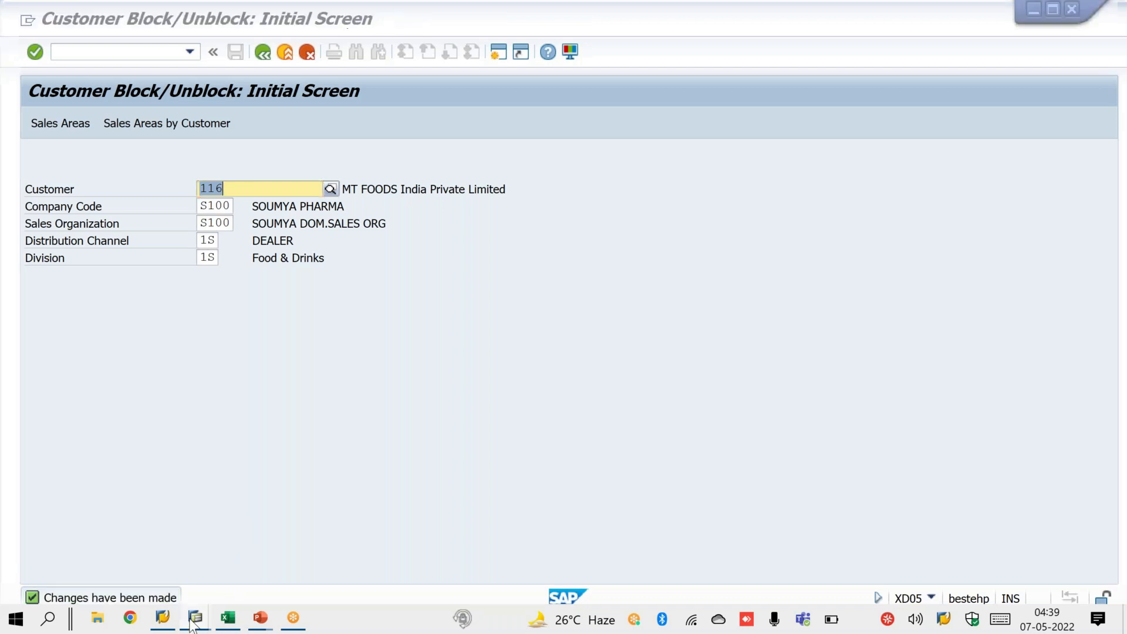
left_click(467, 545)
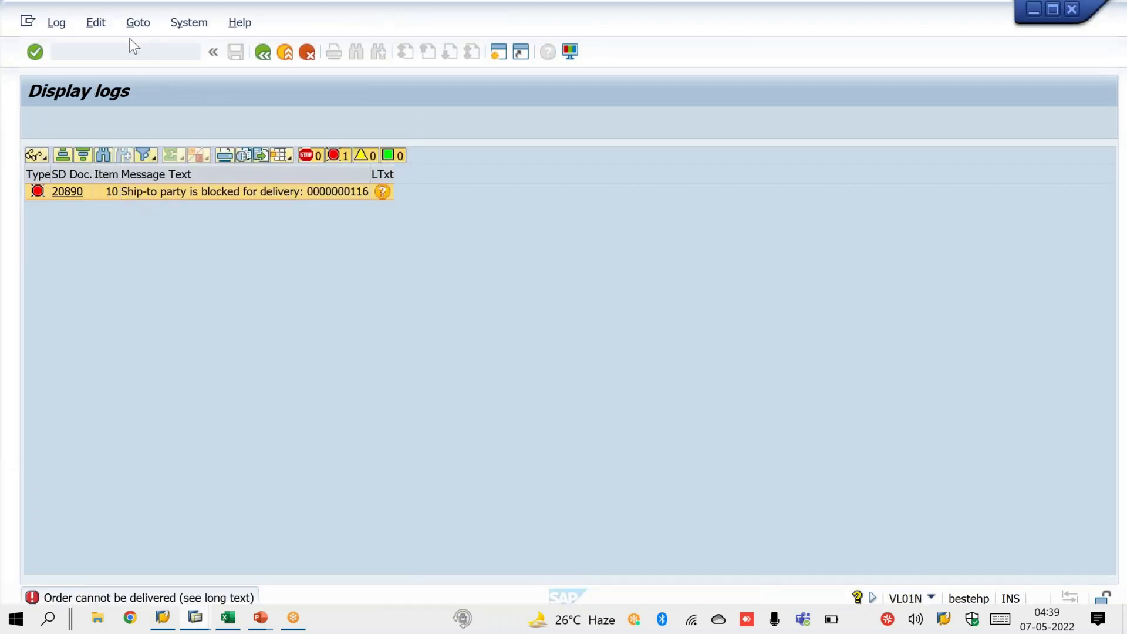
- Restart VA01 with /NVA01 and open a standard order for sales area S100, 1S, 1S
left_click(128, 52)
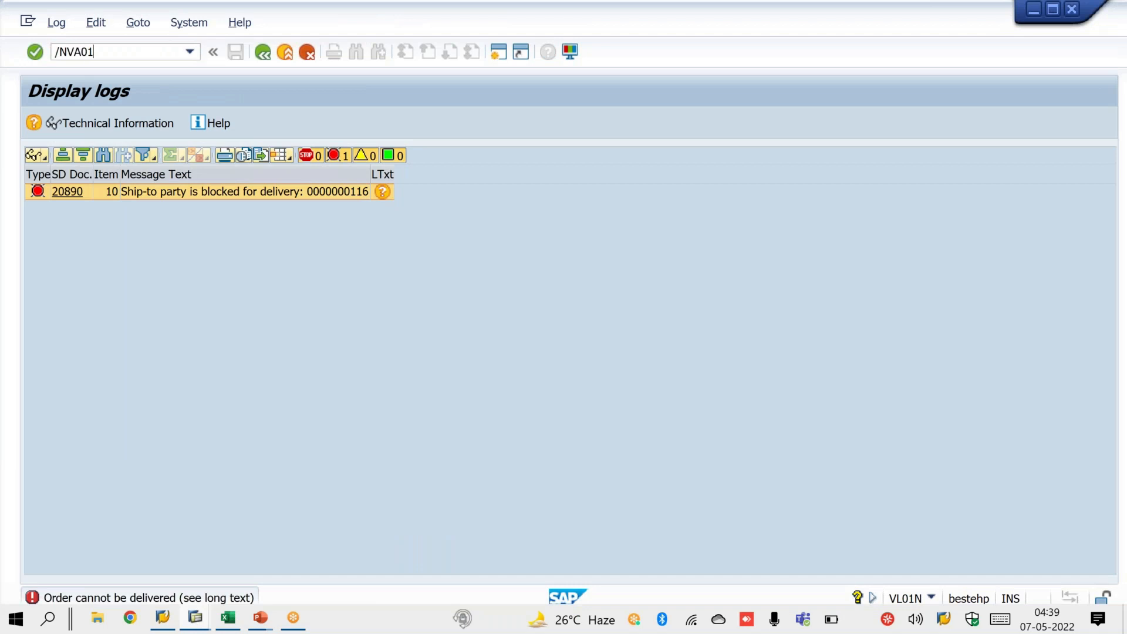
key("Return")
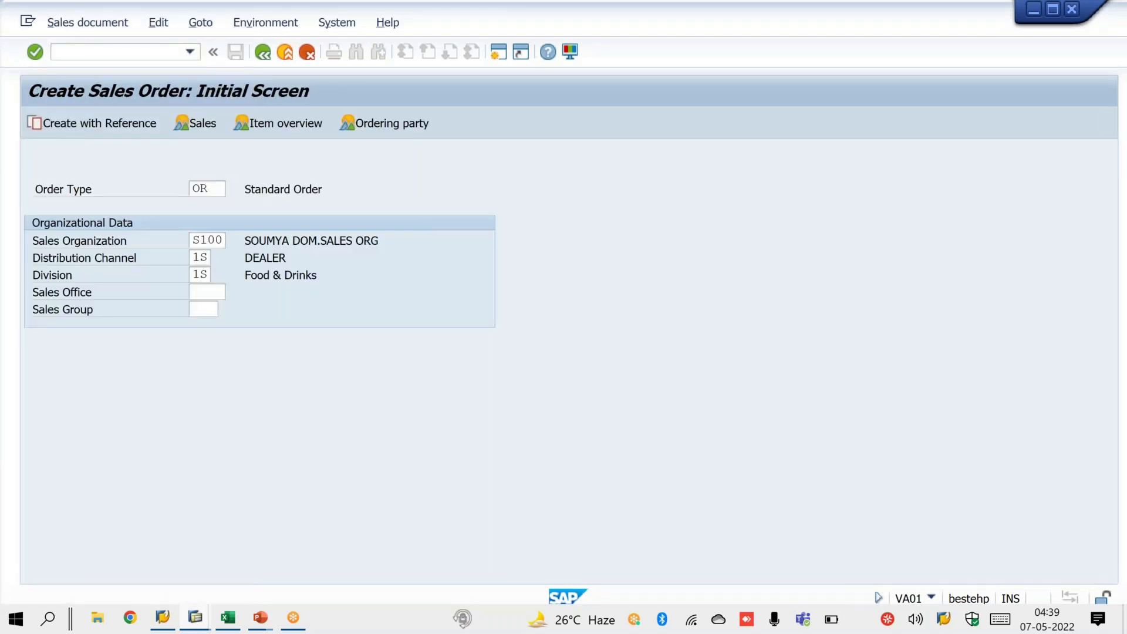
key("Return")
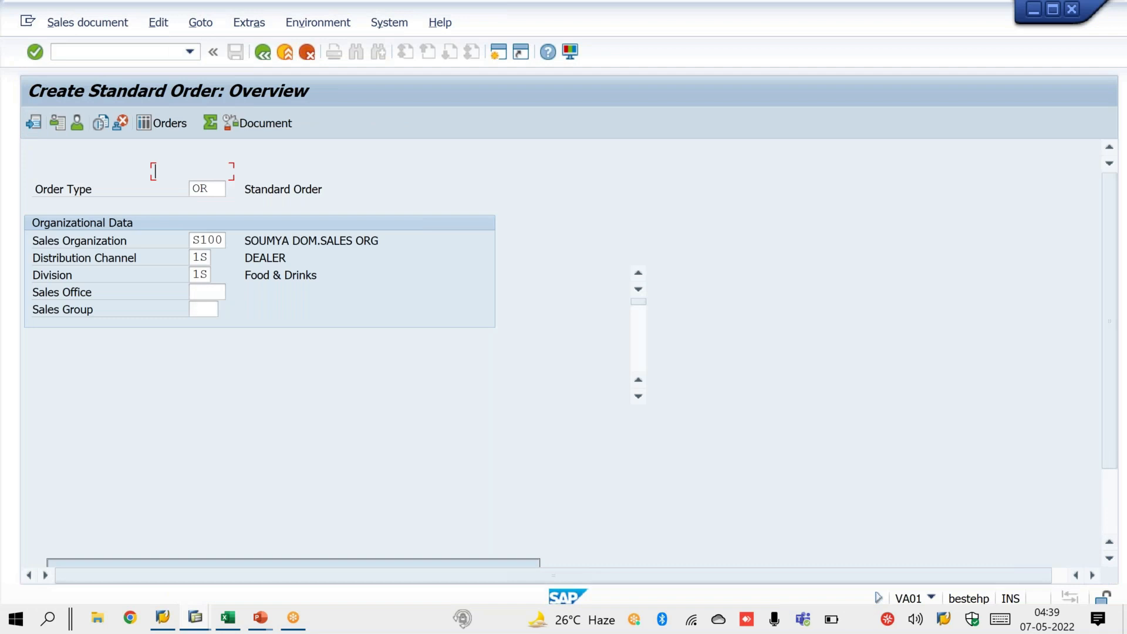
- Enter the customer number as the sold-to party of the division 1S order and submit it
key("space")
key("Down")
key("Return")
key("Return")
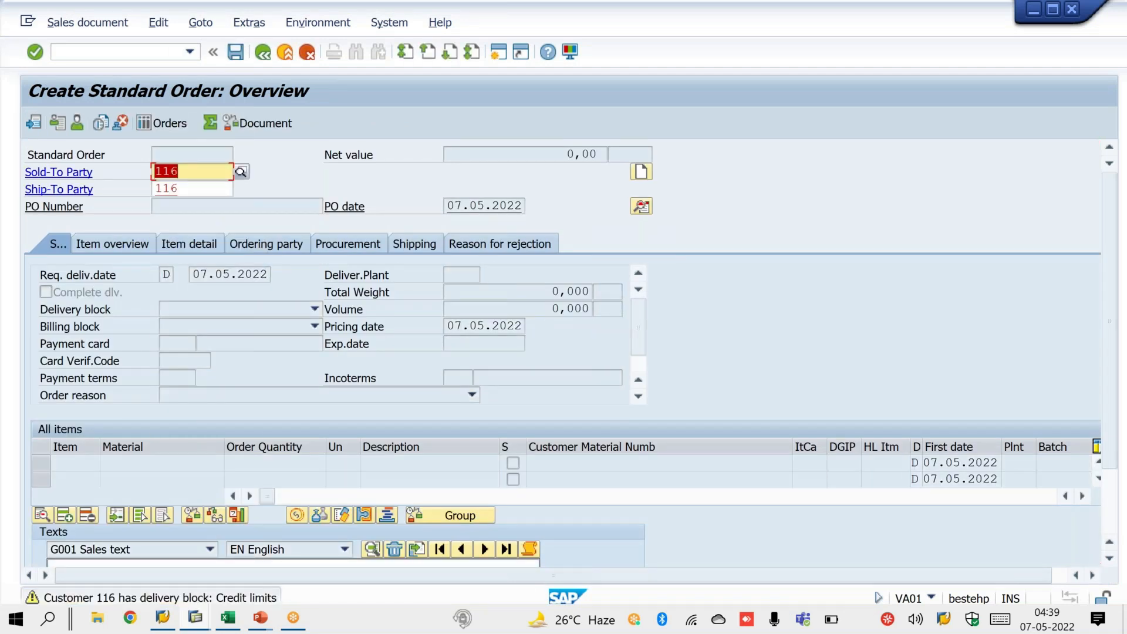
key("Return")
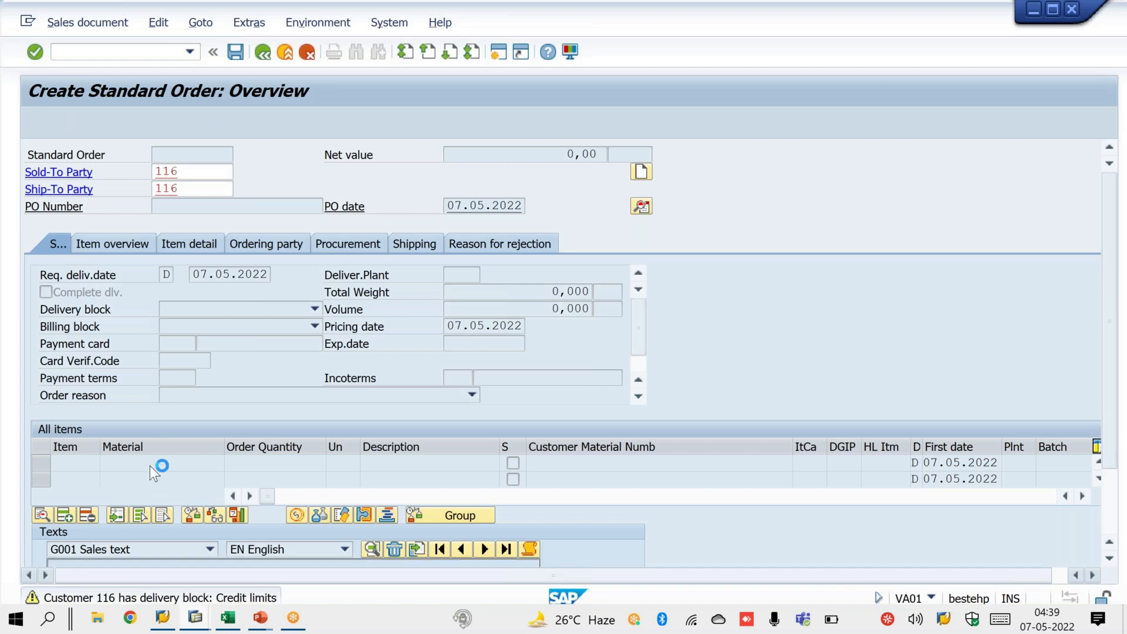
- Add material X with order quantity 1 to the division 1S order, check its sales area and save the order
type("X")
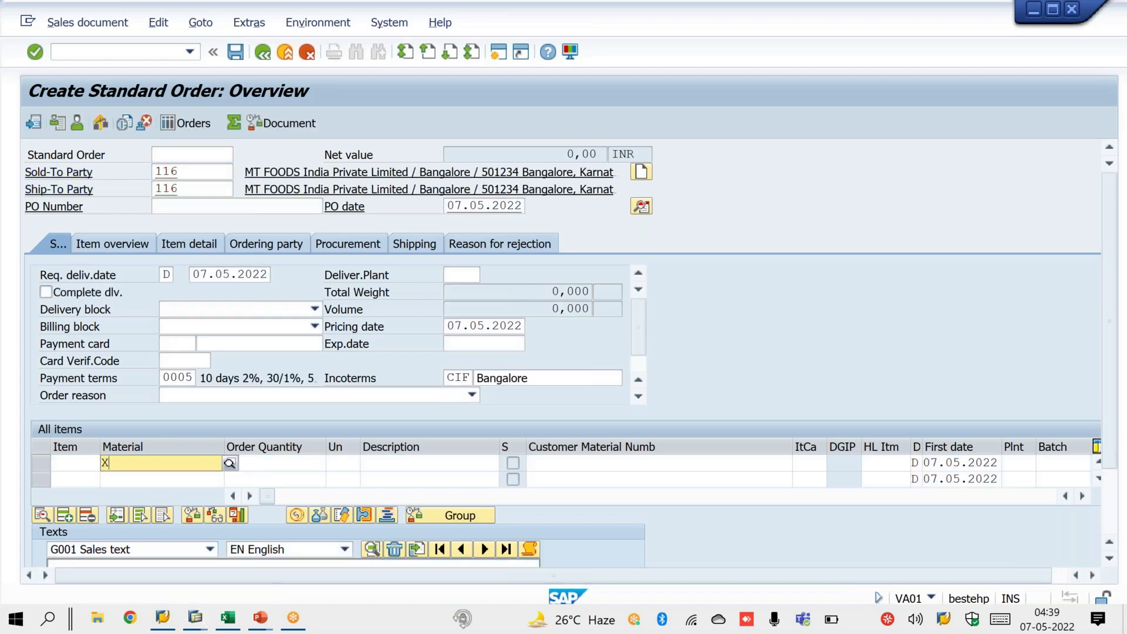
key("Tab")
type("1")
key("Return")
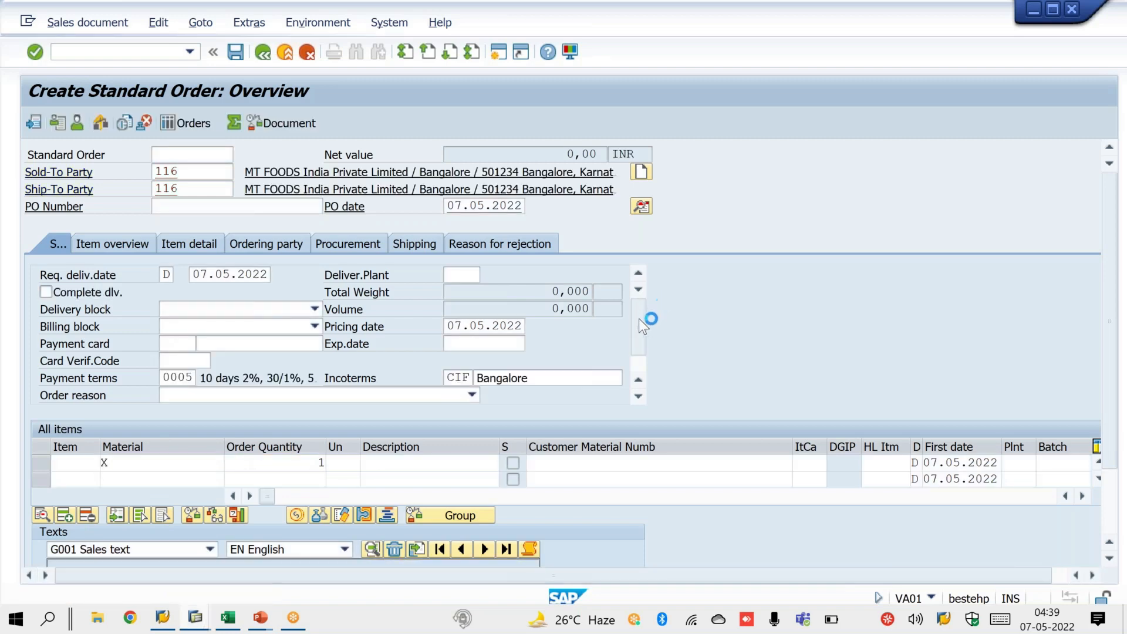
left_click_drag(639, 322, 638, 354)
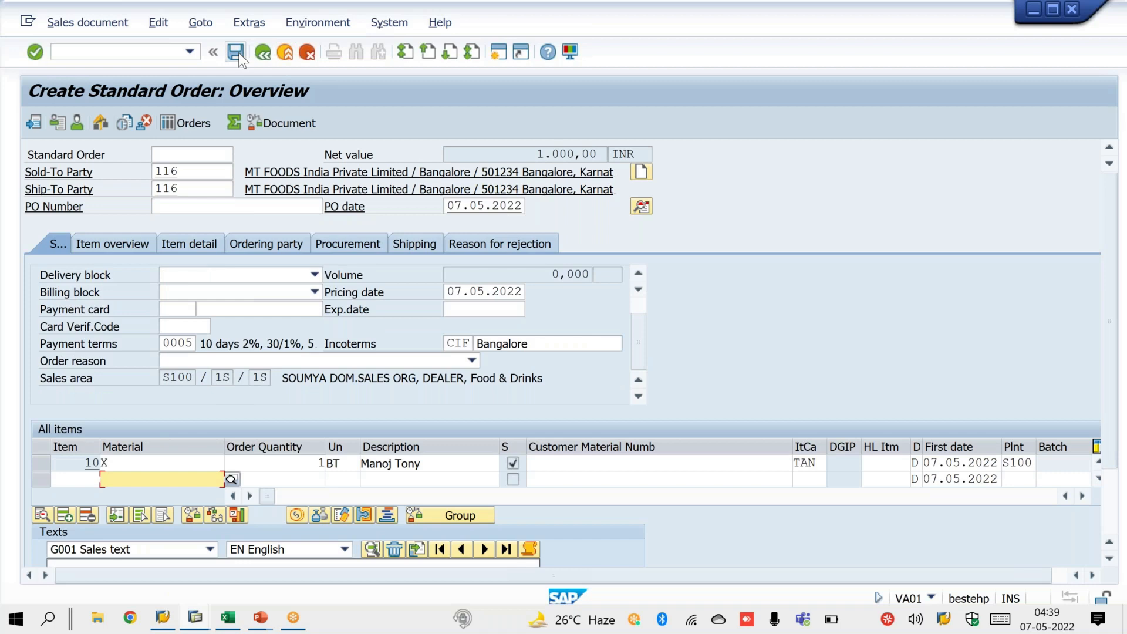
left_click(236, 52)
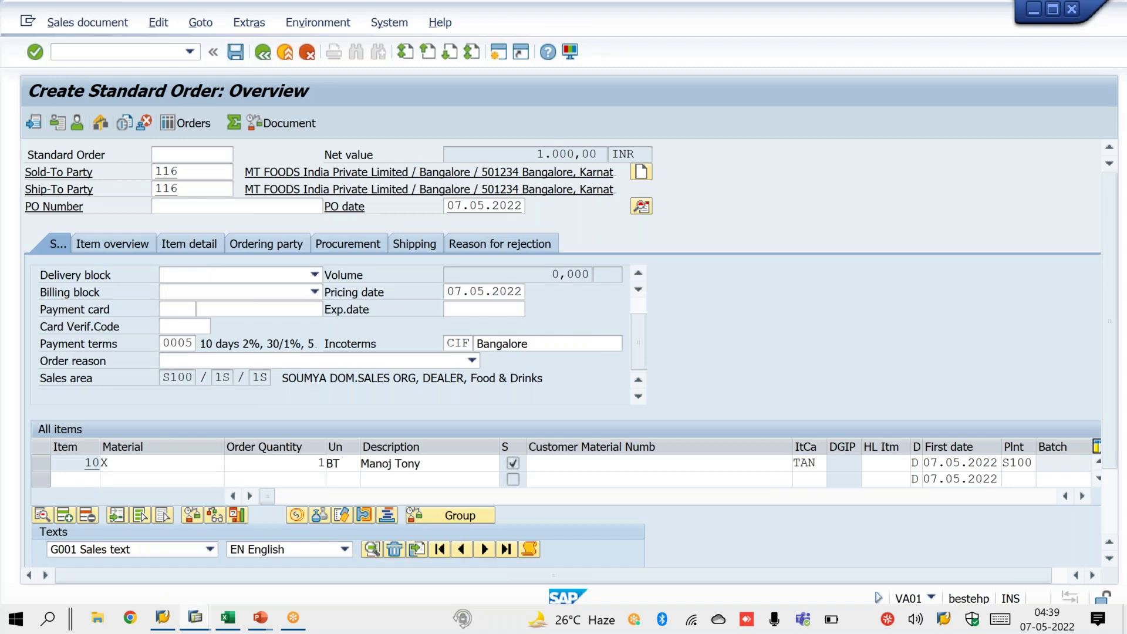
- Start an outbound delivery for the saved division 1S order, submit it with shipping point S100 and select the log entry
left_click(78, 23)
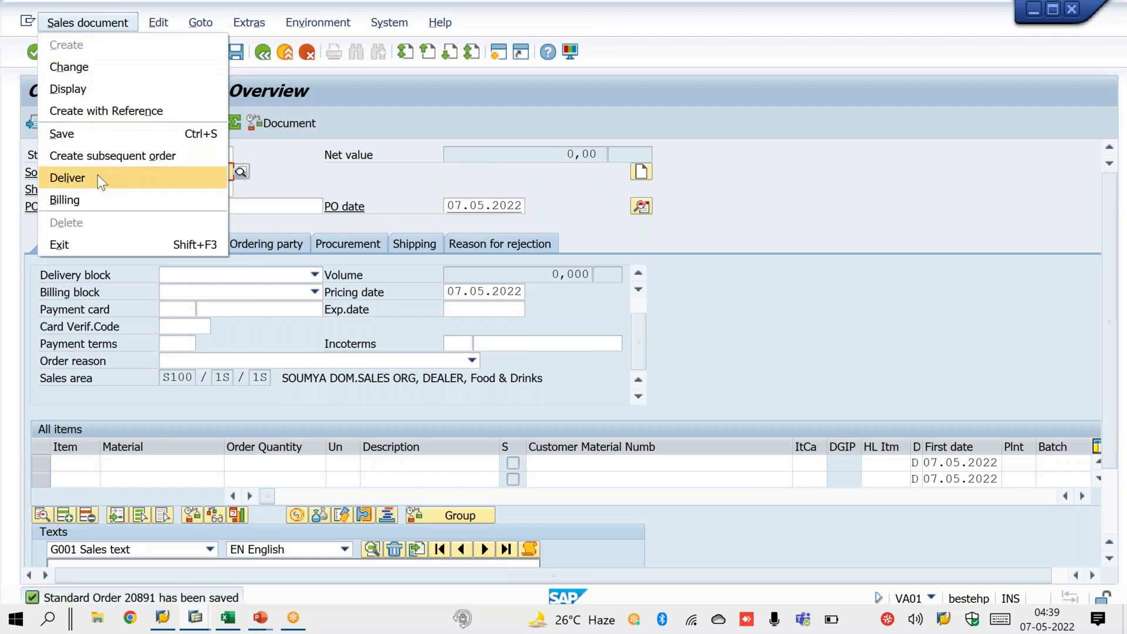
left_click(97, 176)
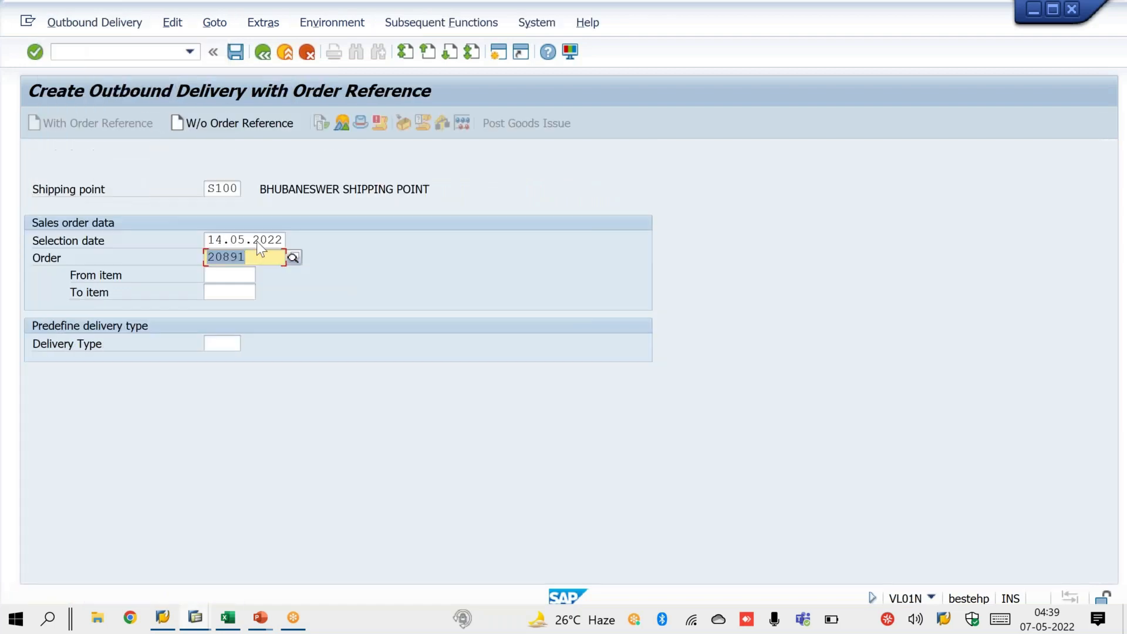
key("Return")
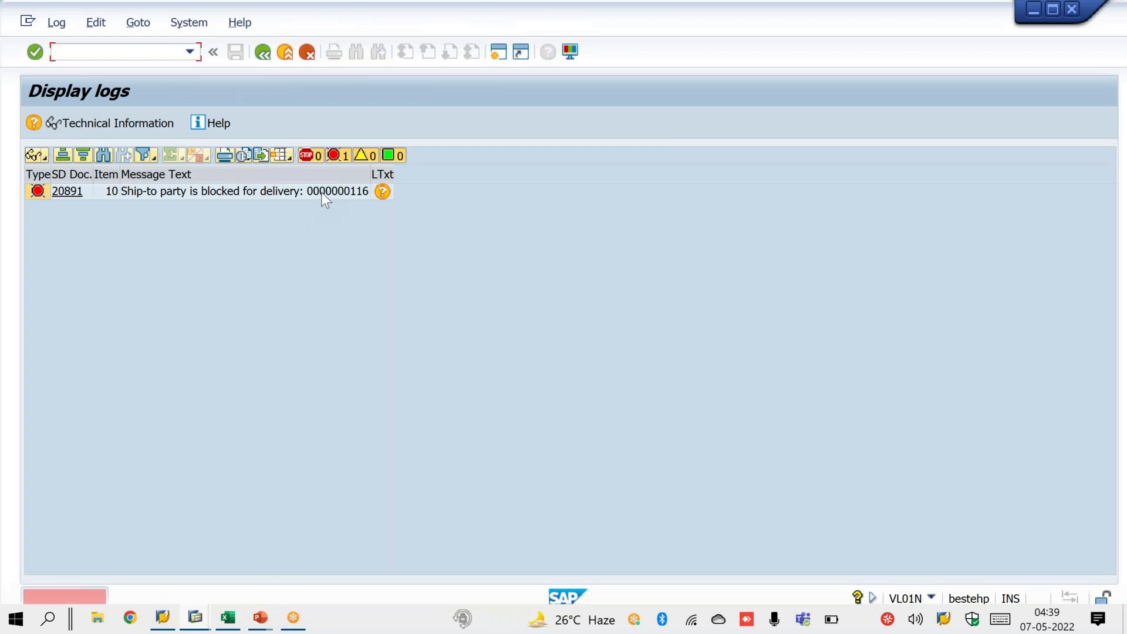
left_click(322, 191)
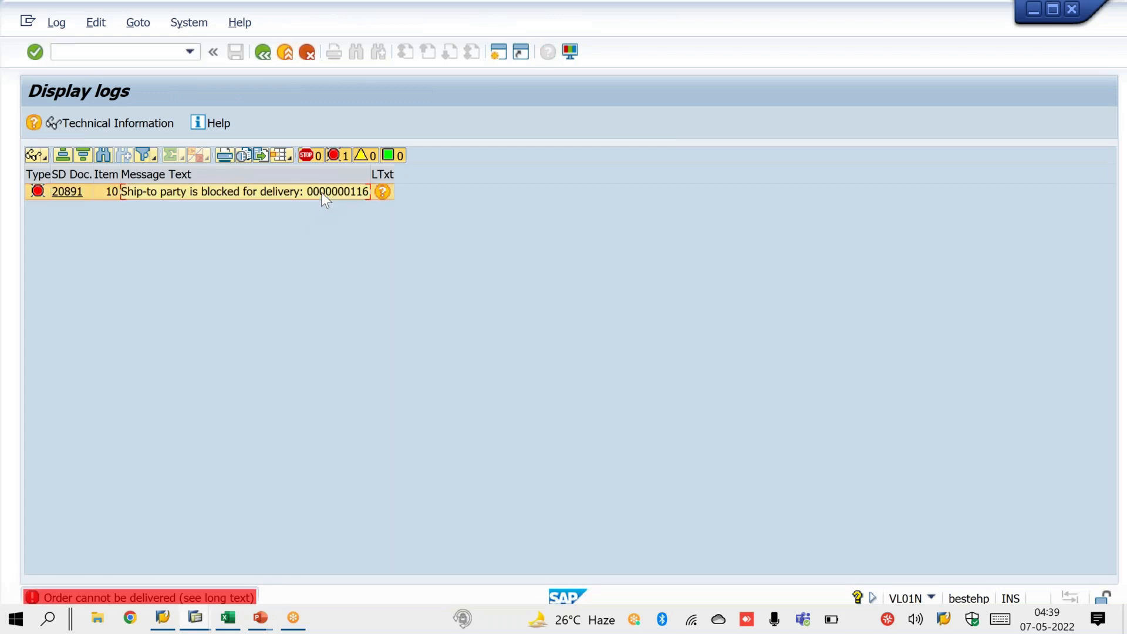
- Restart VA01 with /NVA01 and open a standard order for sales area S100, 1S, 2S
left_click(146, 59)
type("/NVA01")
key("Return")
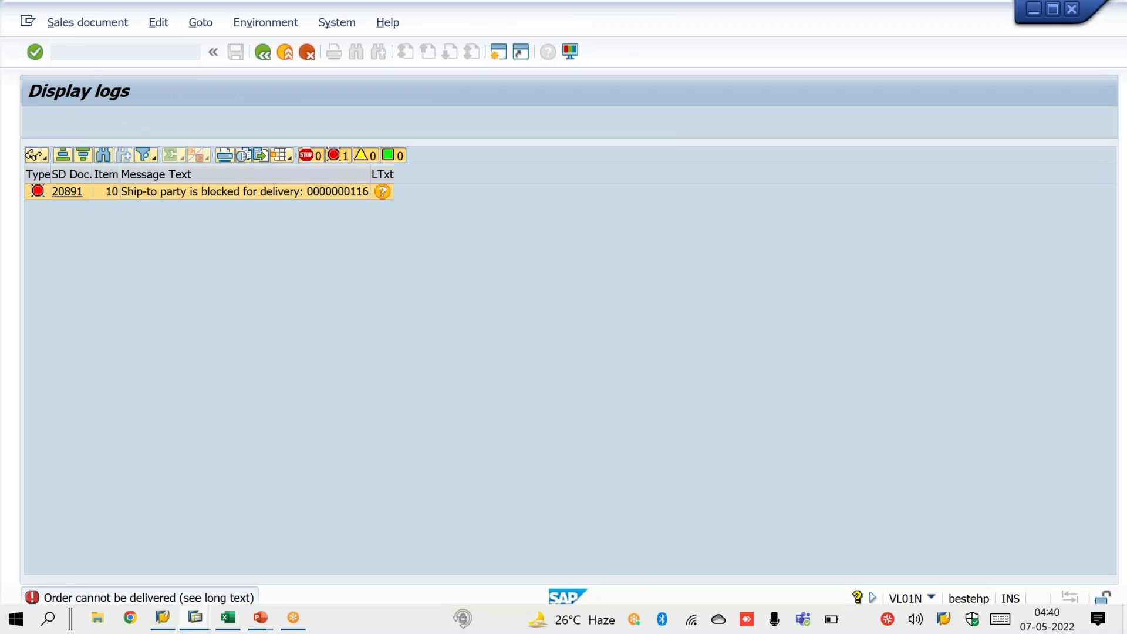
key("Tab")
key("Tab")
key("Tab")
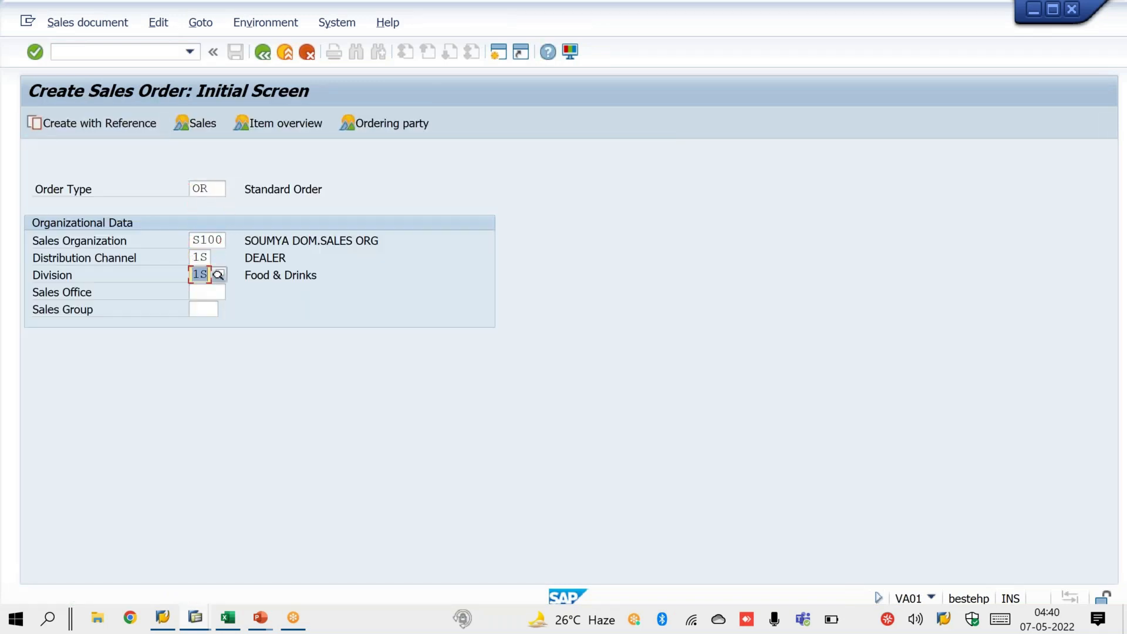
type("2S")
key("Return")
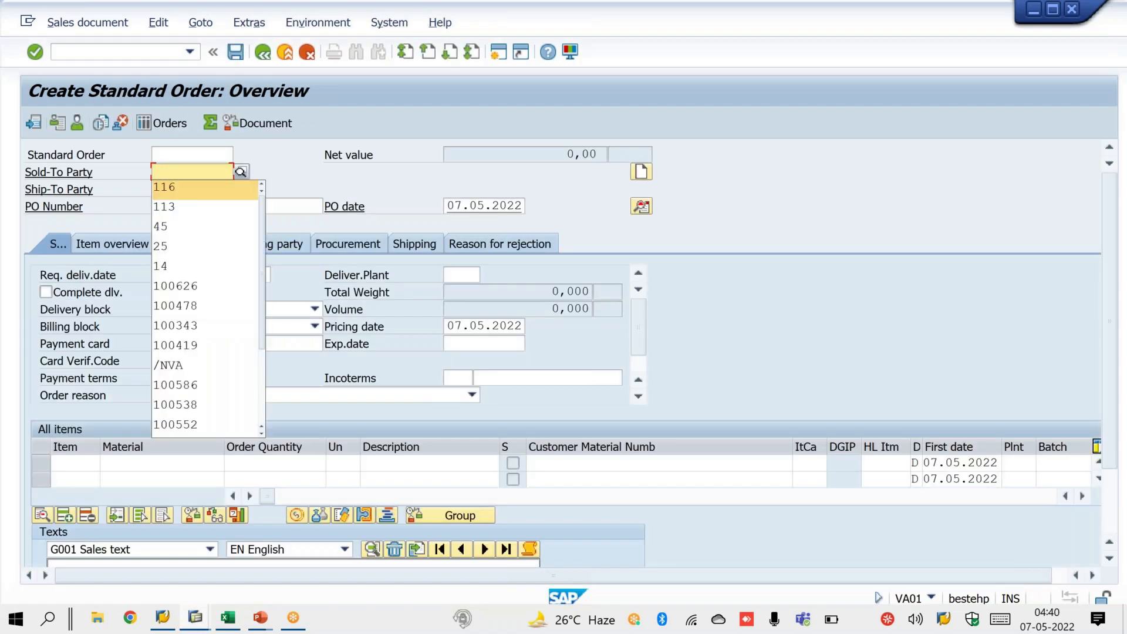
- Enter the customer number as sold-to party, add material X with order quantity 1 and check the order's sales area
key("Return")
key("Return")
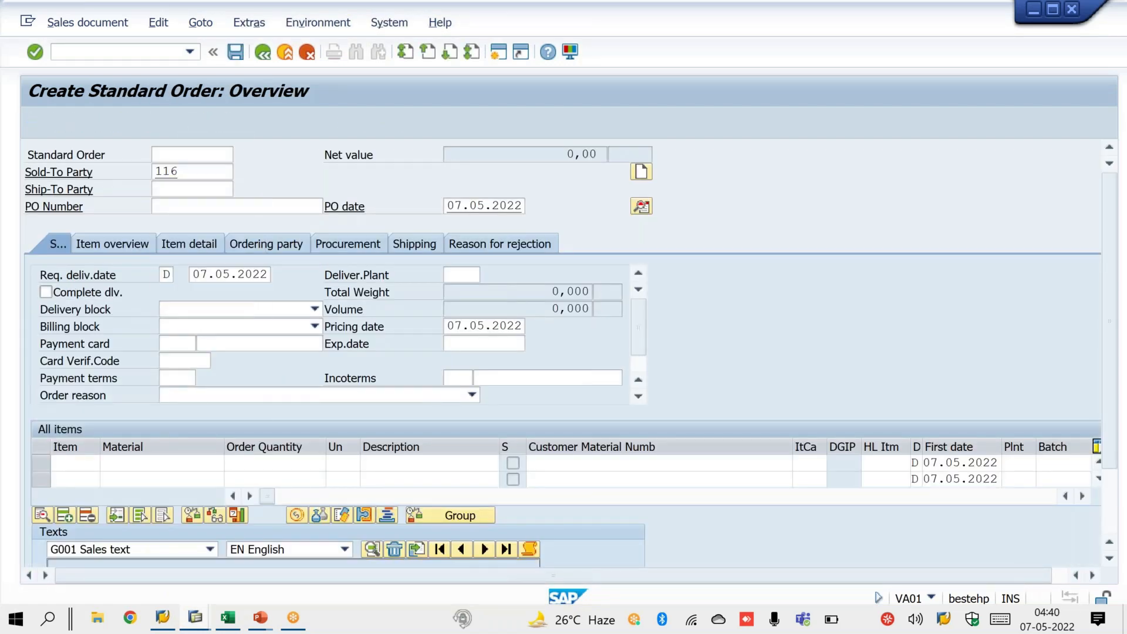
type("X")
key("Tab")
type("1")
key("Return")
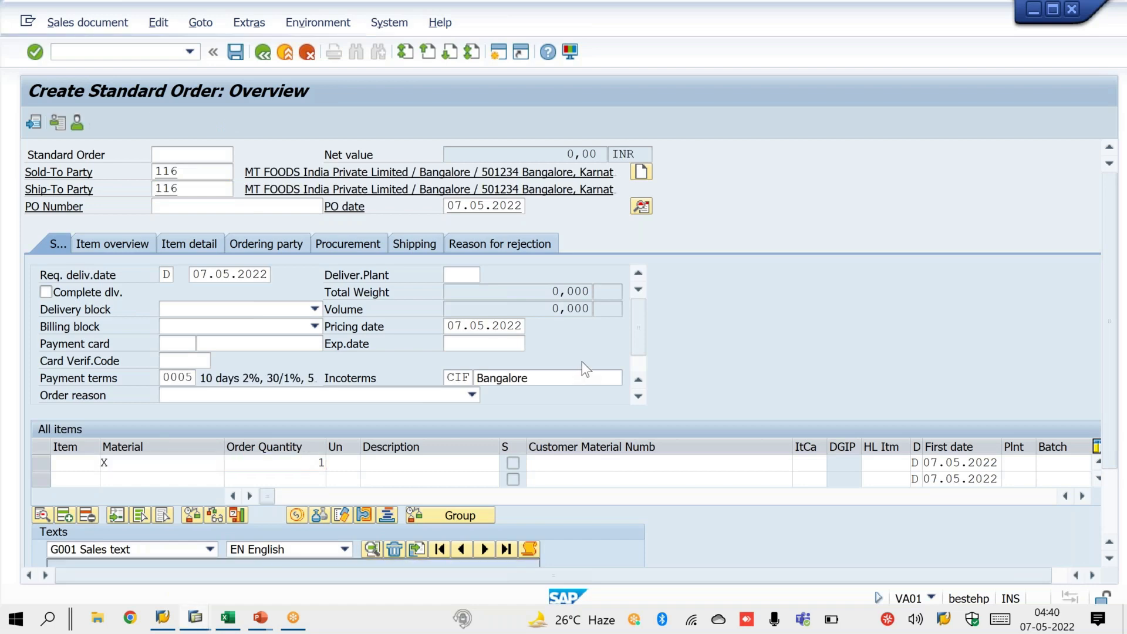
scroll(640, 342, "down", 2)
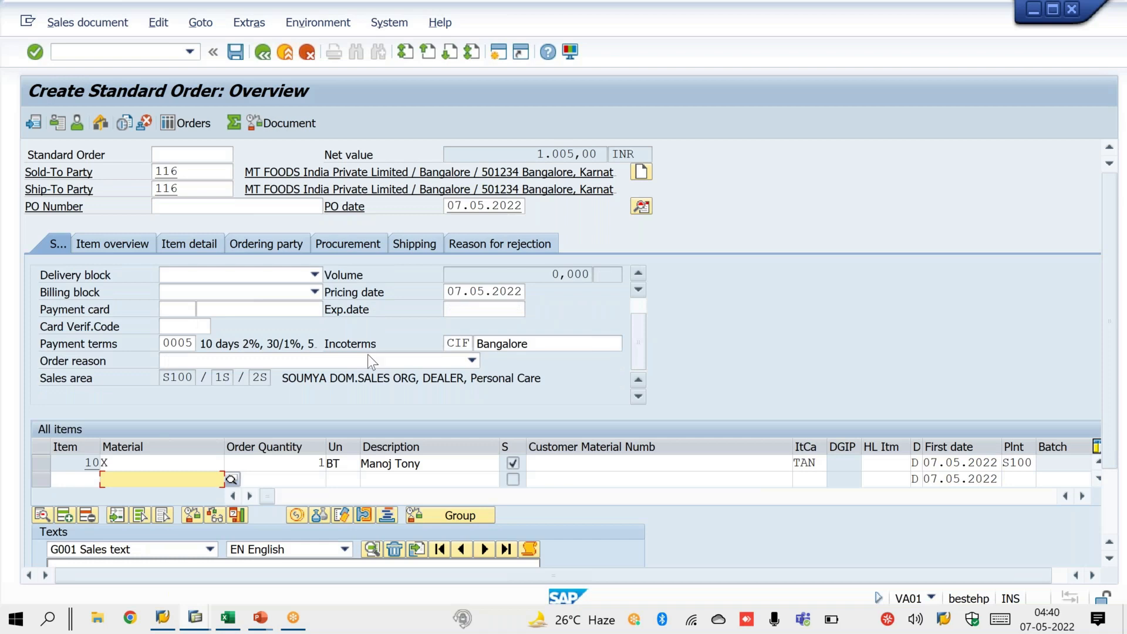
double_click(271, 378)
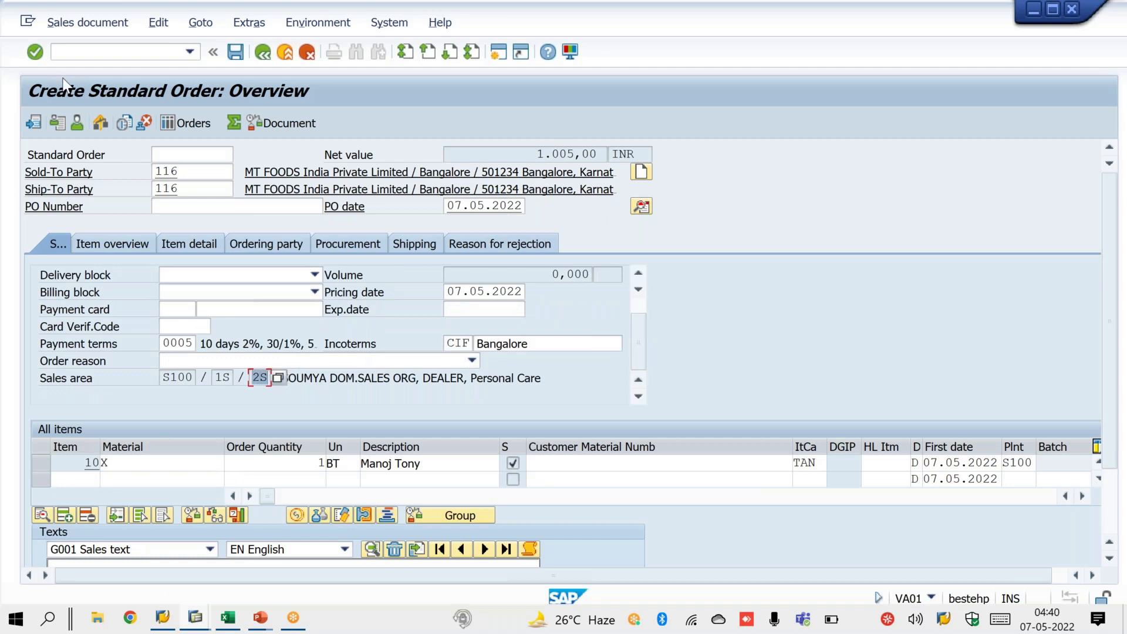
- Deliver the division 2S order from storage location S001 with delivery and picked quantity 1, and post the goods issue
left_click(58, 30)
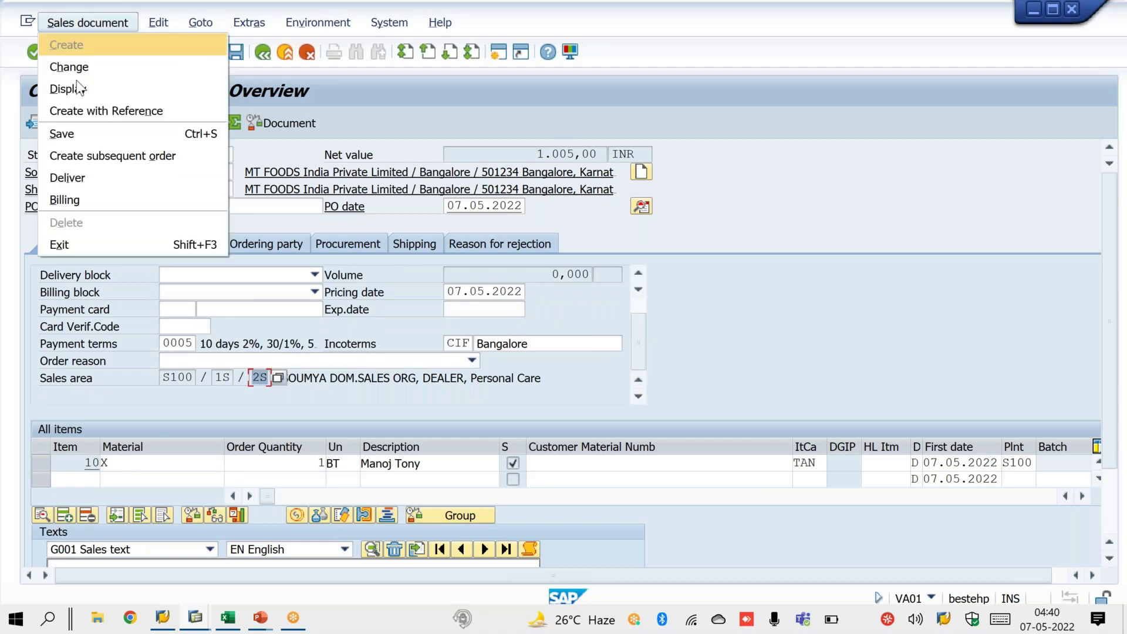
left_click(118, 176)
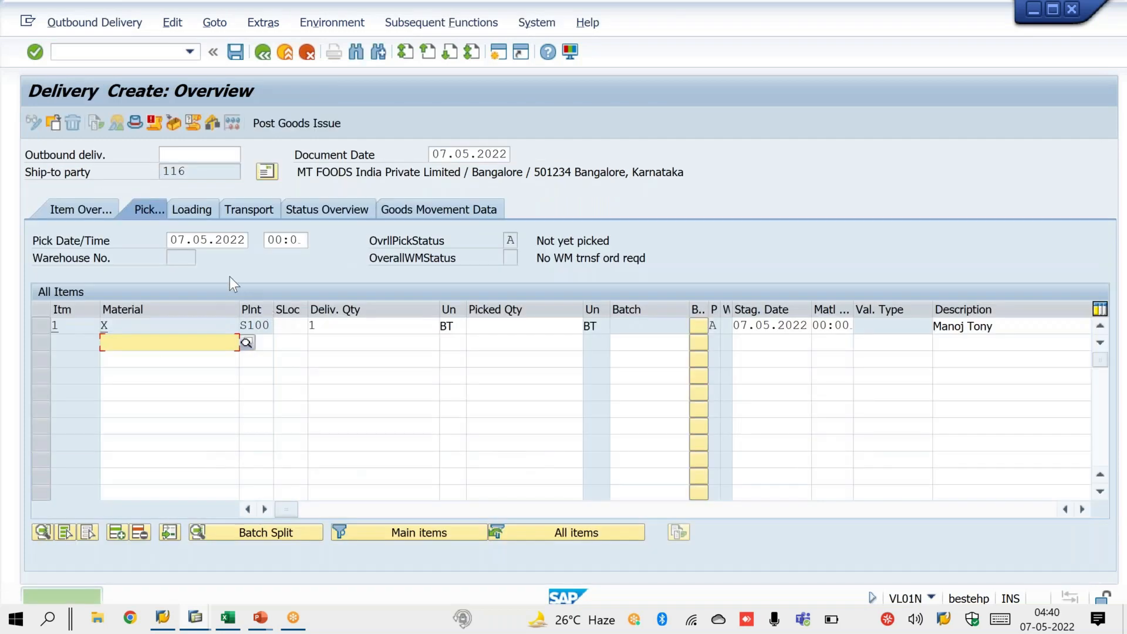
left_click(286, 324)
key("Down")
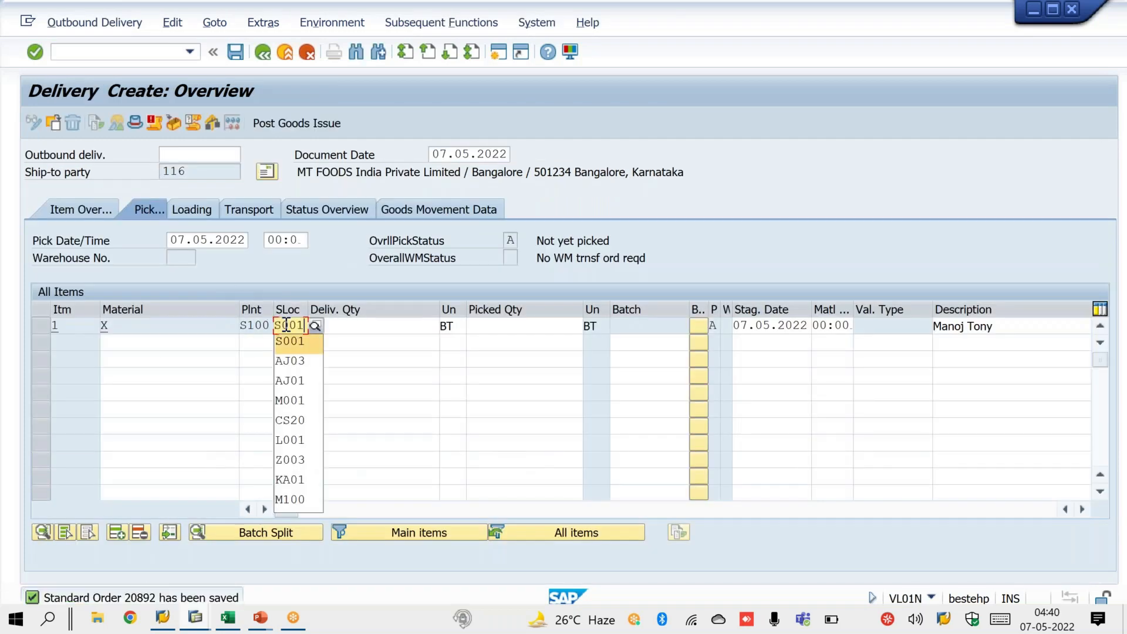
key("Tab")
type("1")
key("Tab")
key("Tab")
type("1")
key("Return")
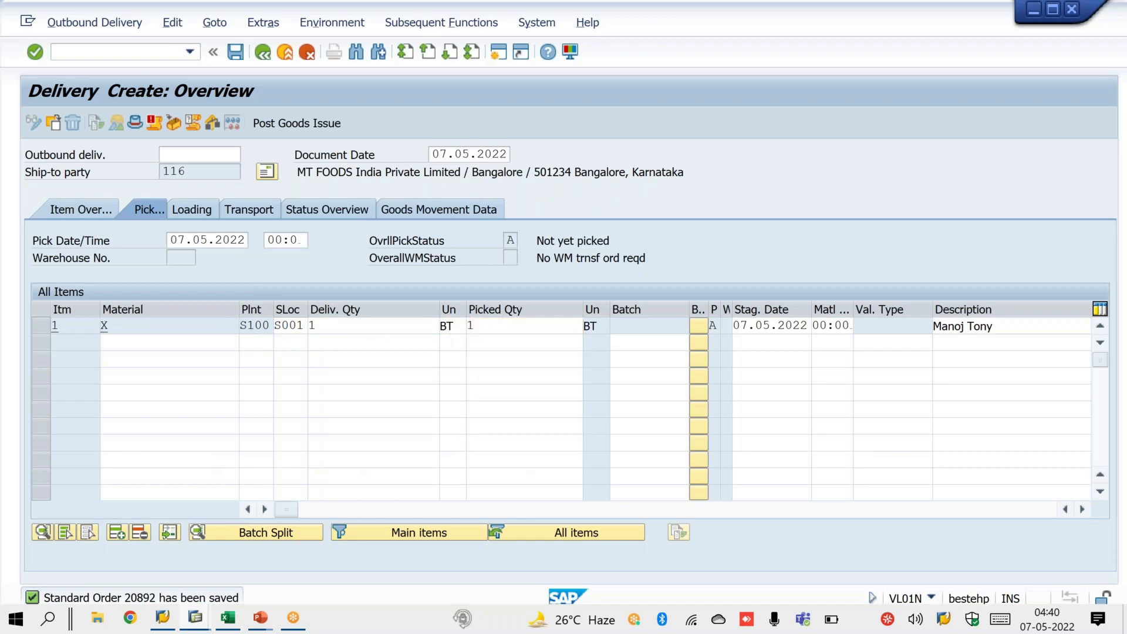
left_click(296, 122)
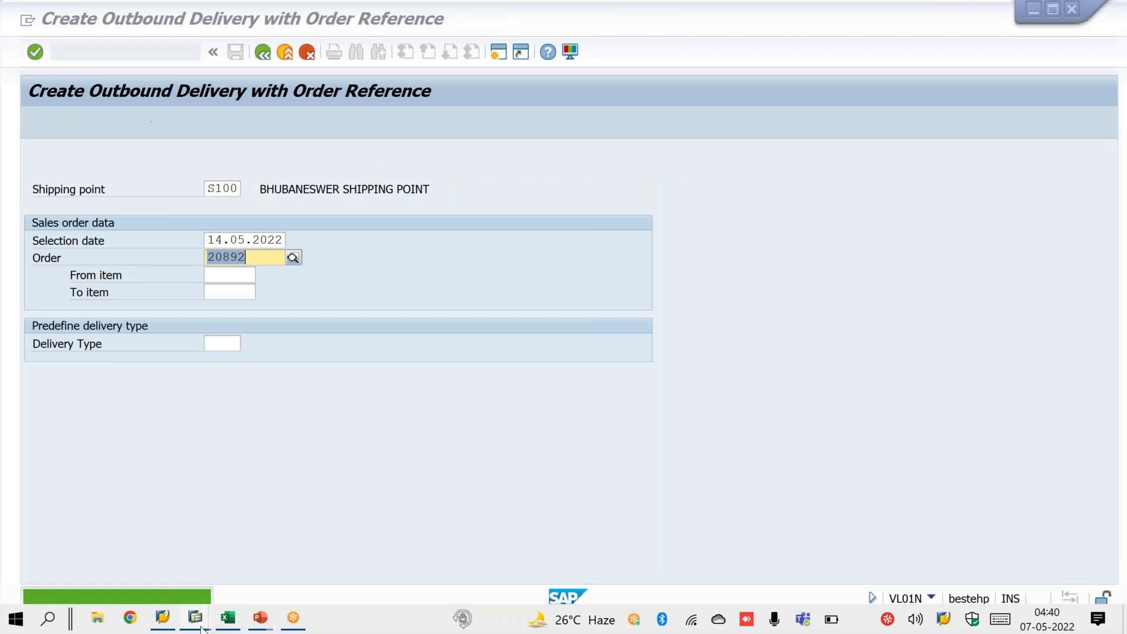
- Switch to the XD05 session, open the customer's block details for S100, 1S, 1S and clear the selected sales area's delivery block
mouse_move(199, 627)
left_click(255, 562)
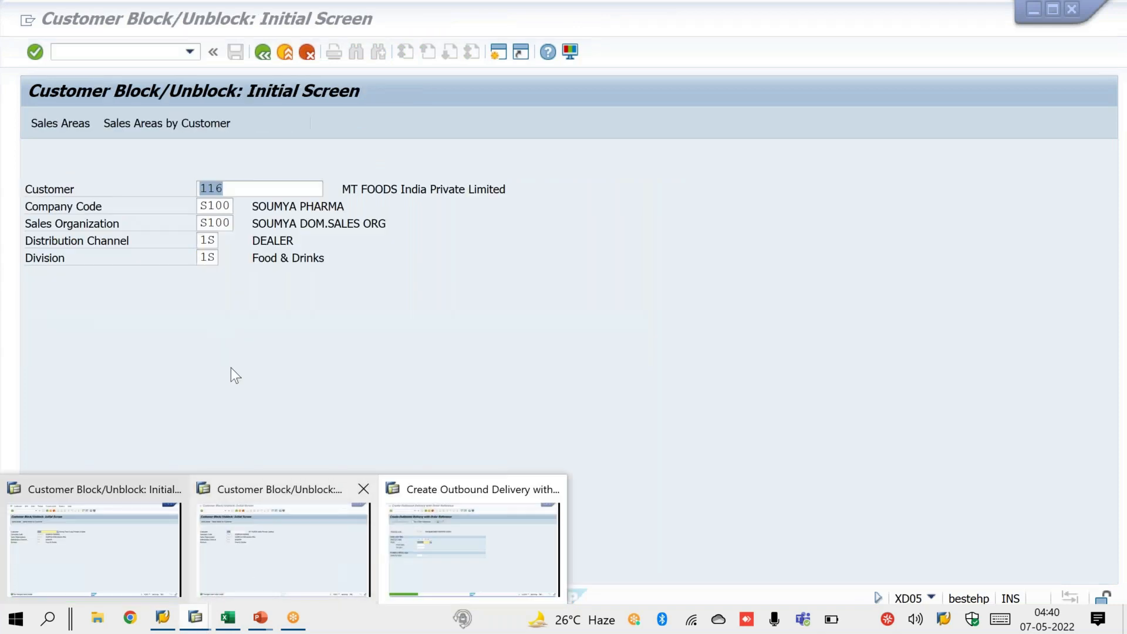
left_click(206, 258)
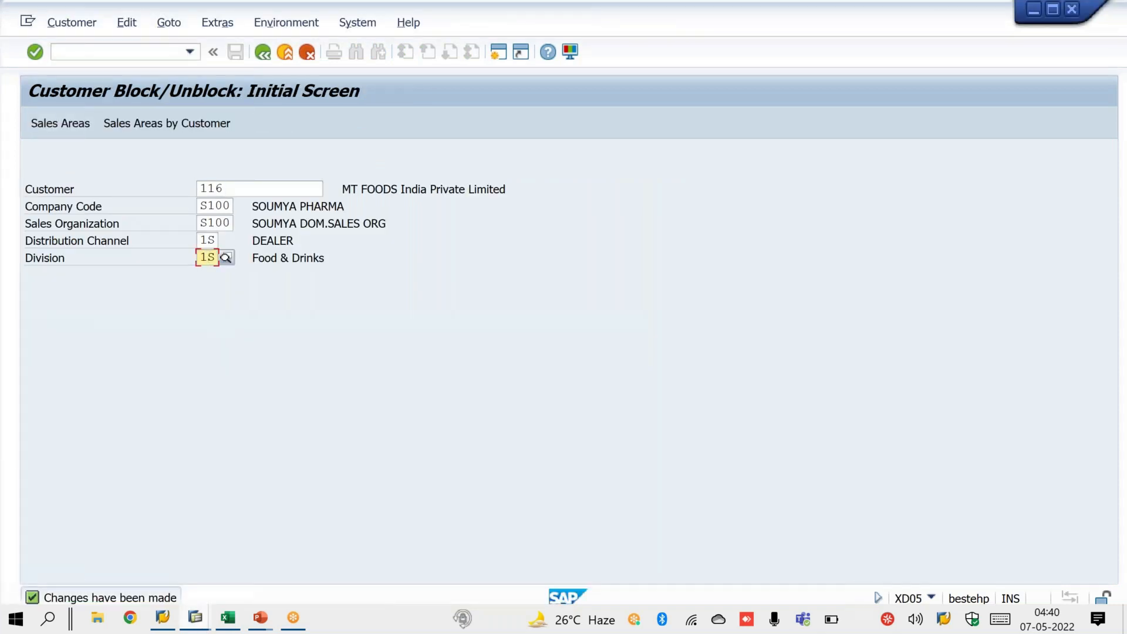
key("Return")
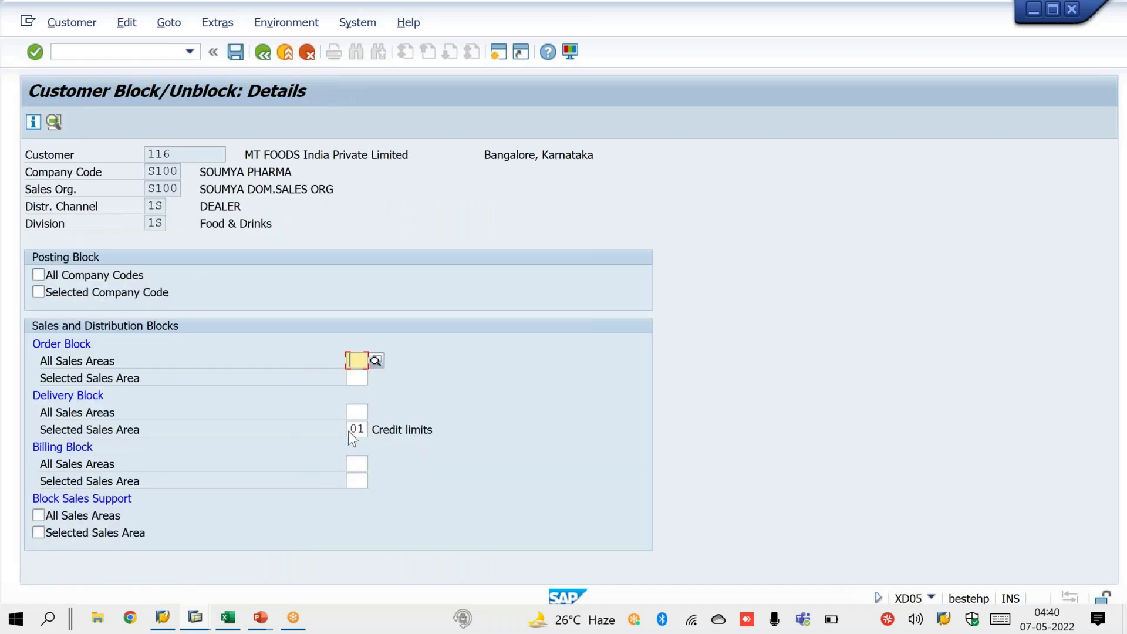
left_click_drag(347, 430, 393, 427)
key("Delete")
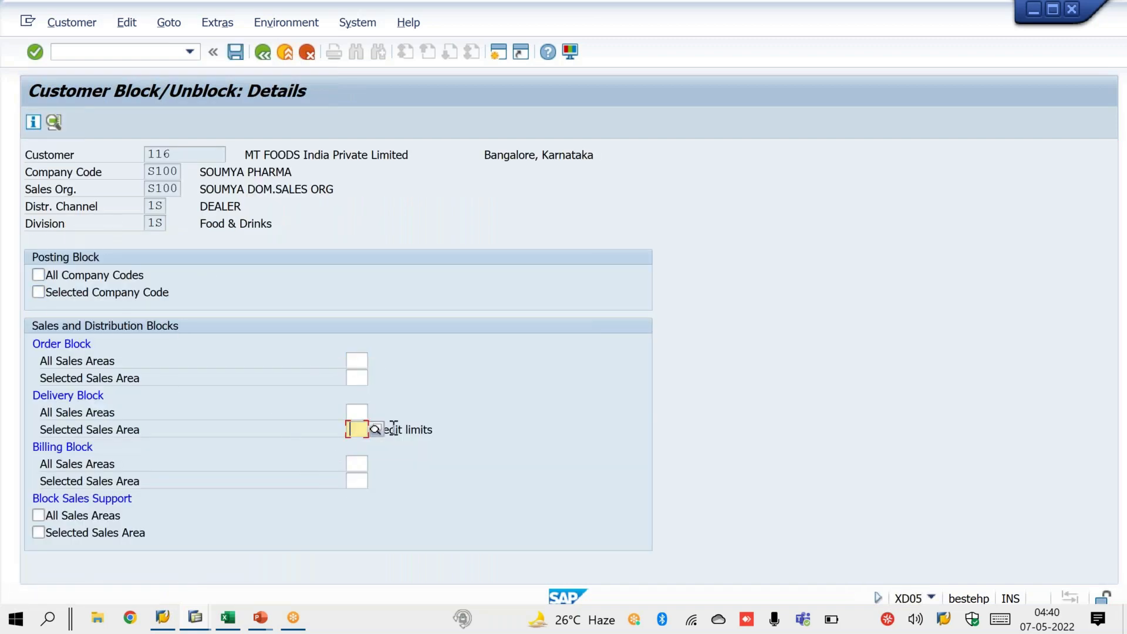
- Set the customer's billing block for all sales areas to 01 and save the change
left_click(365, 464)
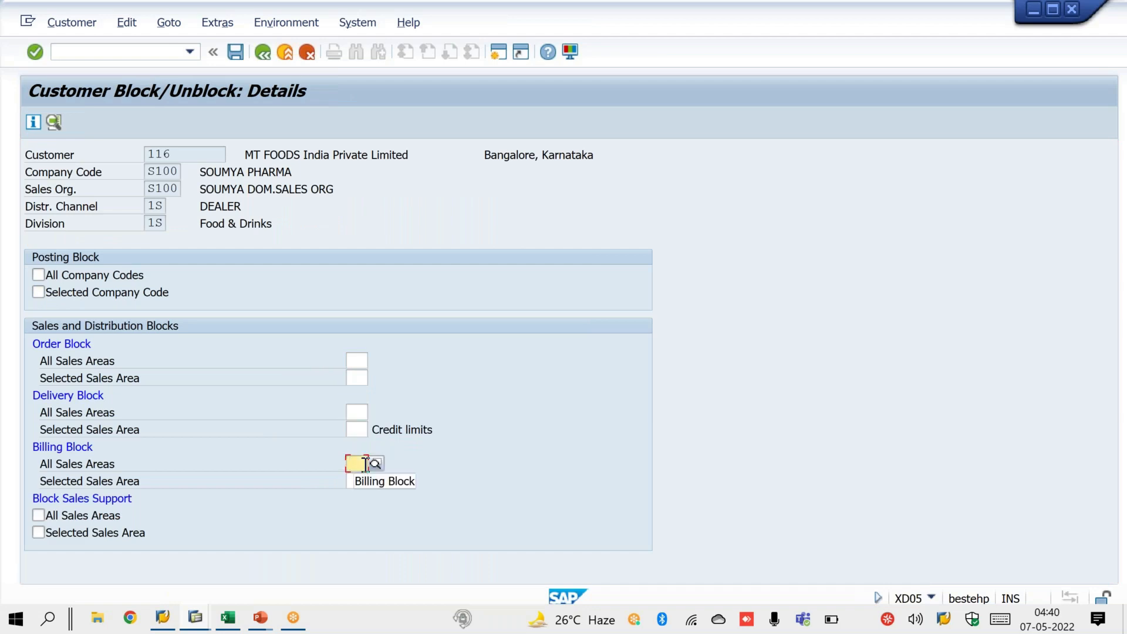
type("01")
key("Return")
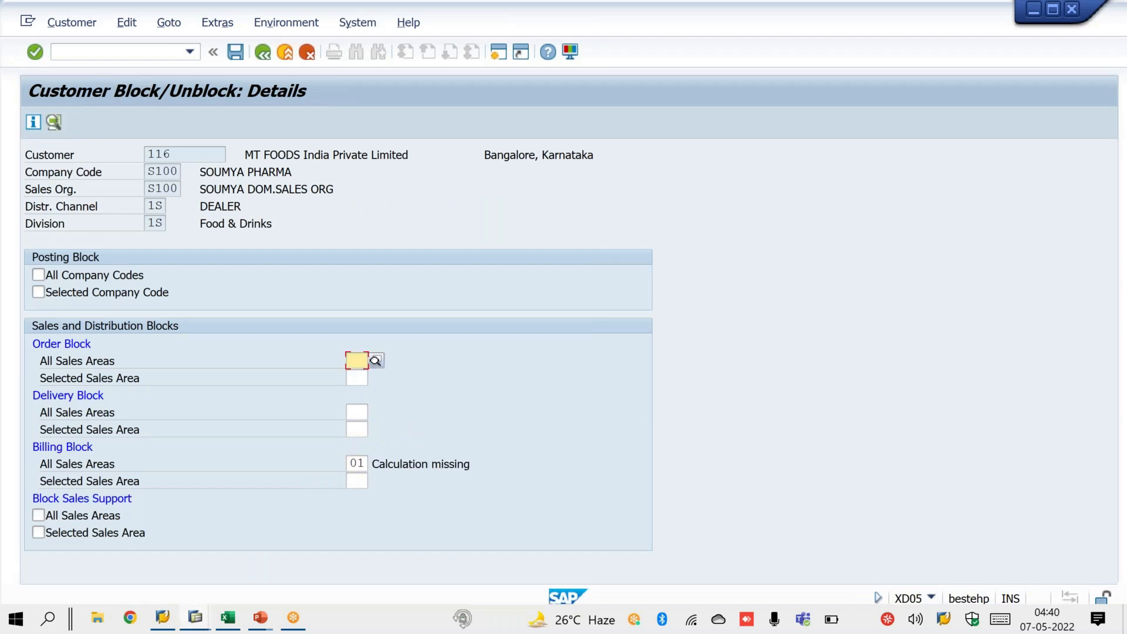
key("ctrl+s")
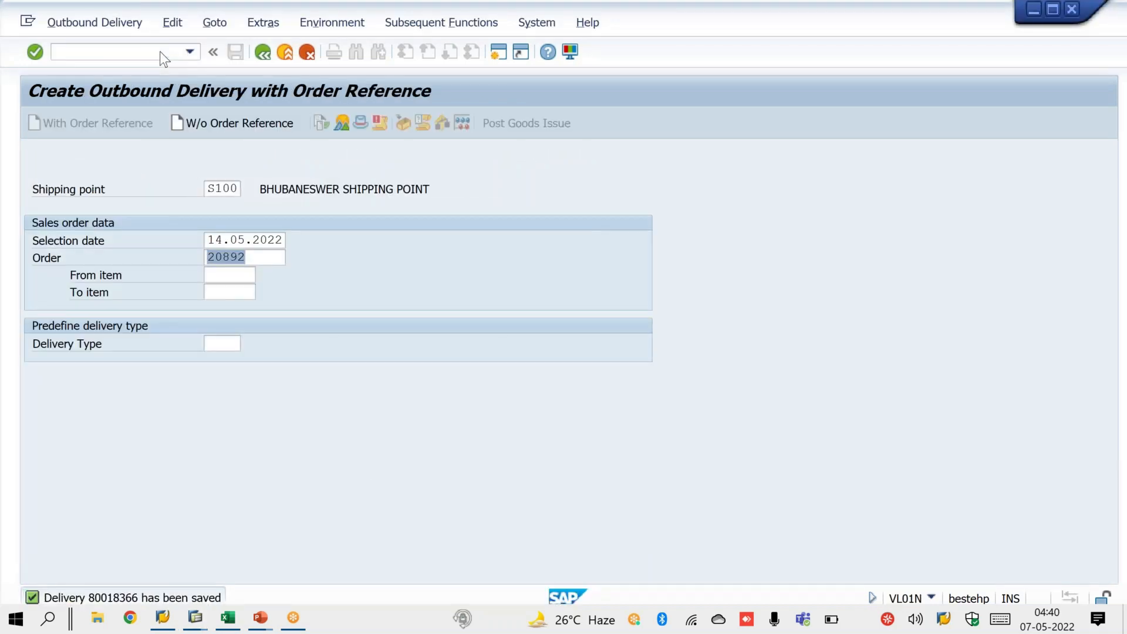
- Restart VA01 in the delivery session, open a standard order for S100, 1S, 1S and enter the customer number as sold-to party
left_click(160, 51)
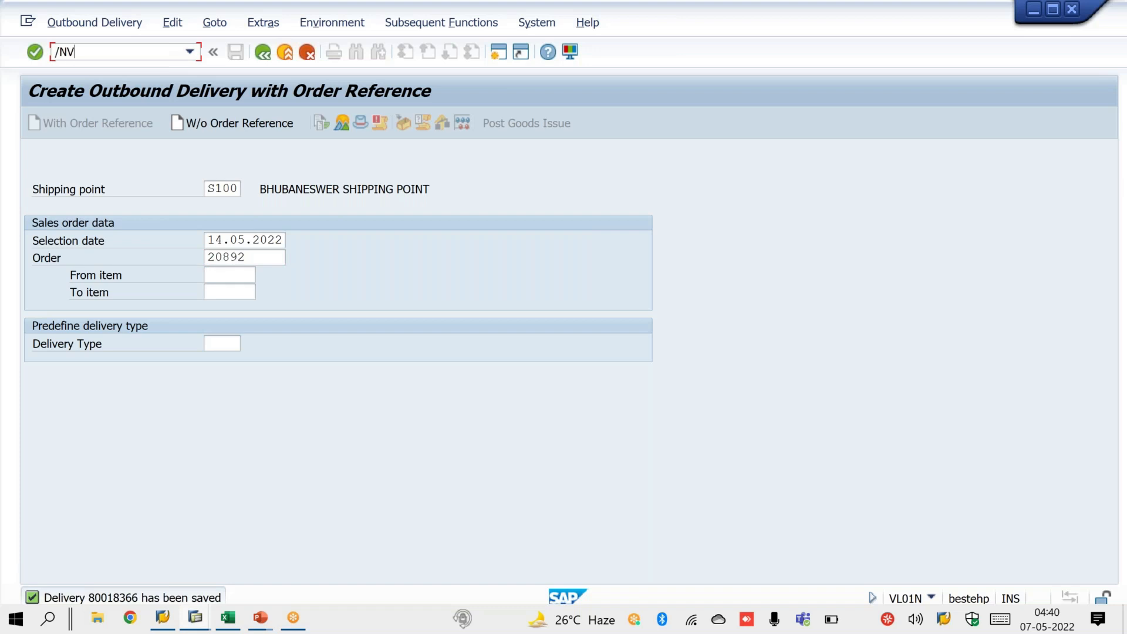
key("Return")
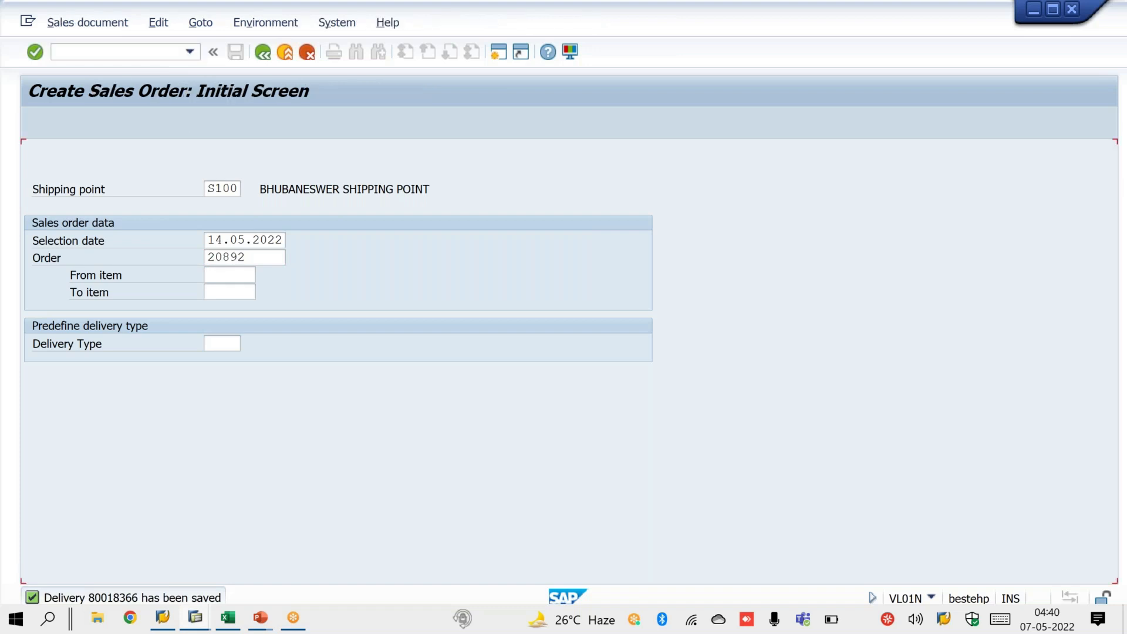
key("Return")
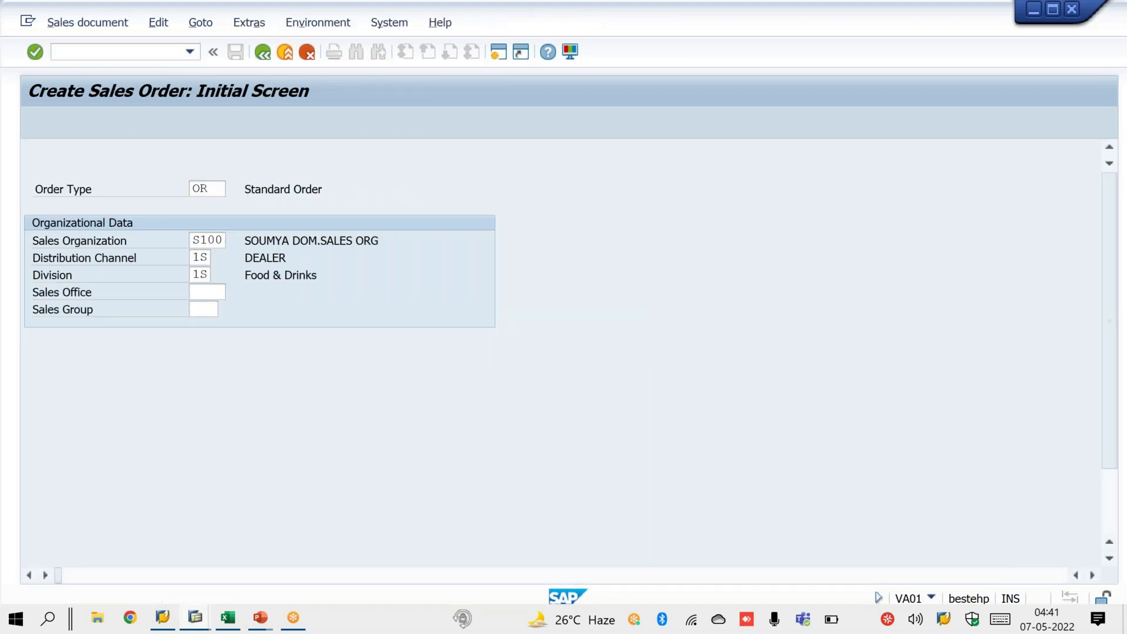
type("116")
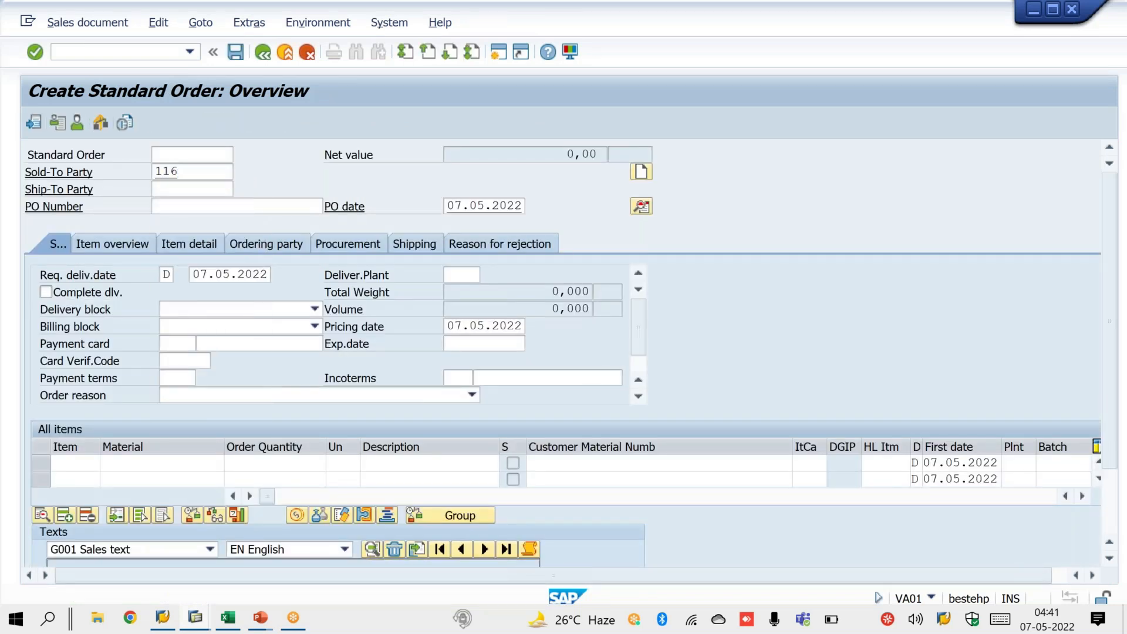
key("Return")
- Add material X with order quantity 1 to the division 1S order and bring its sales area into view
type("X")
key("Tab")
type("1")
key("Return")
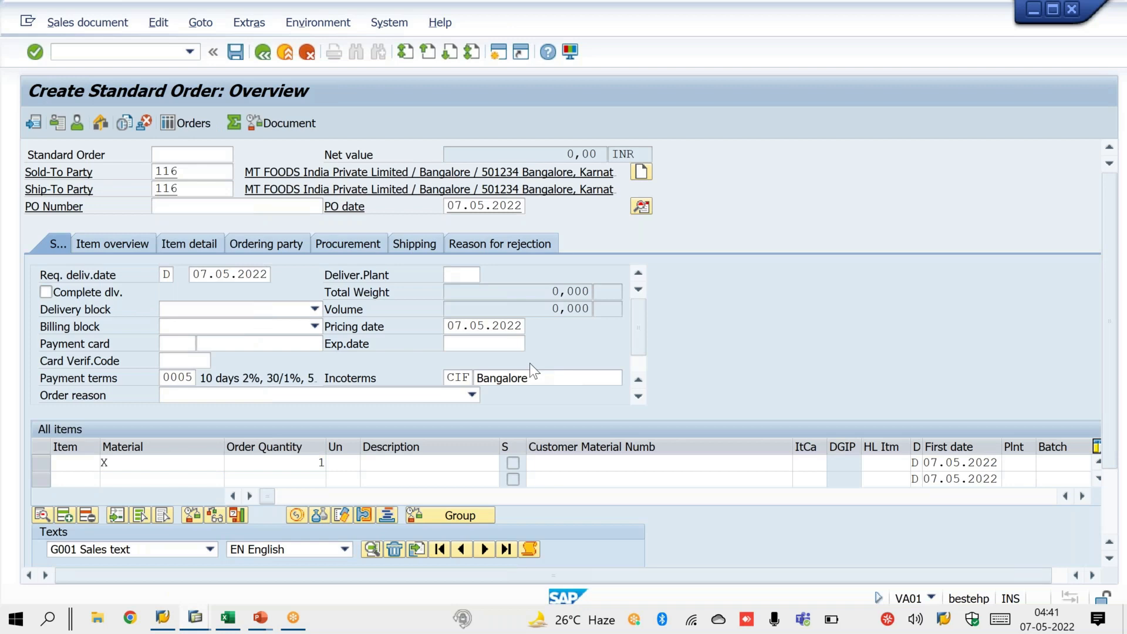
left_click(639, 369)
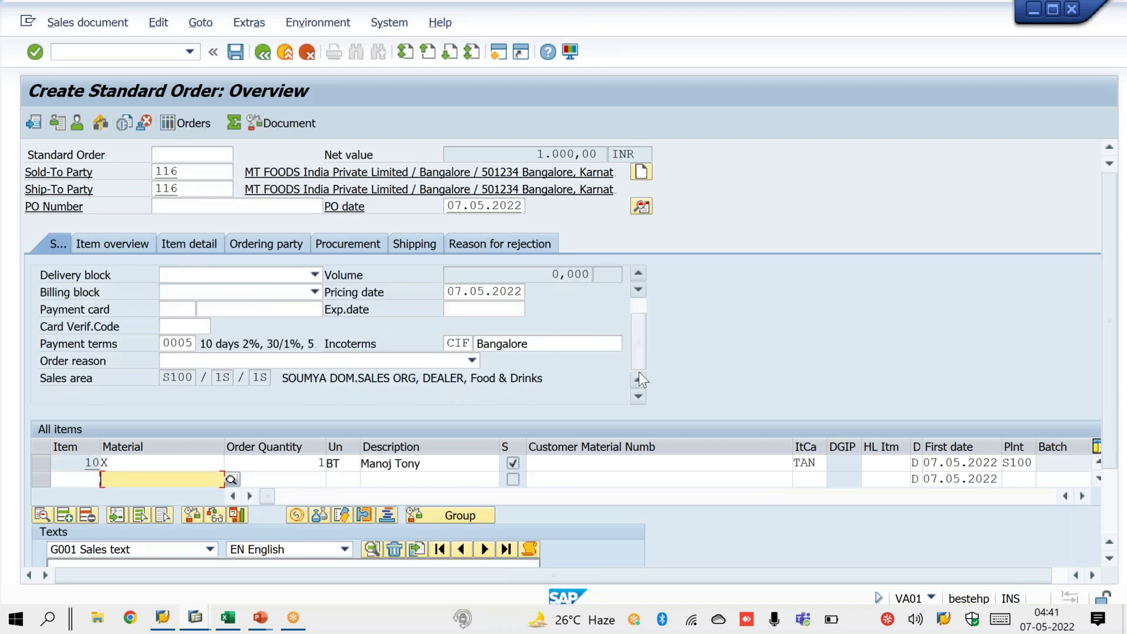
- Deliver the division 1S order from storage location S001 with delivery and picked quantity 1, and post the goods issue
left_click(98, 25)
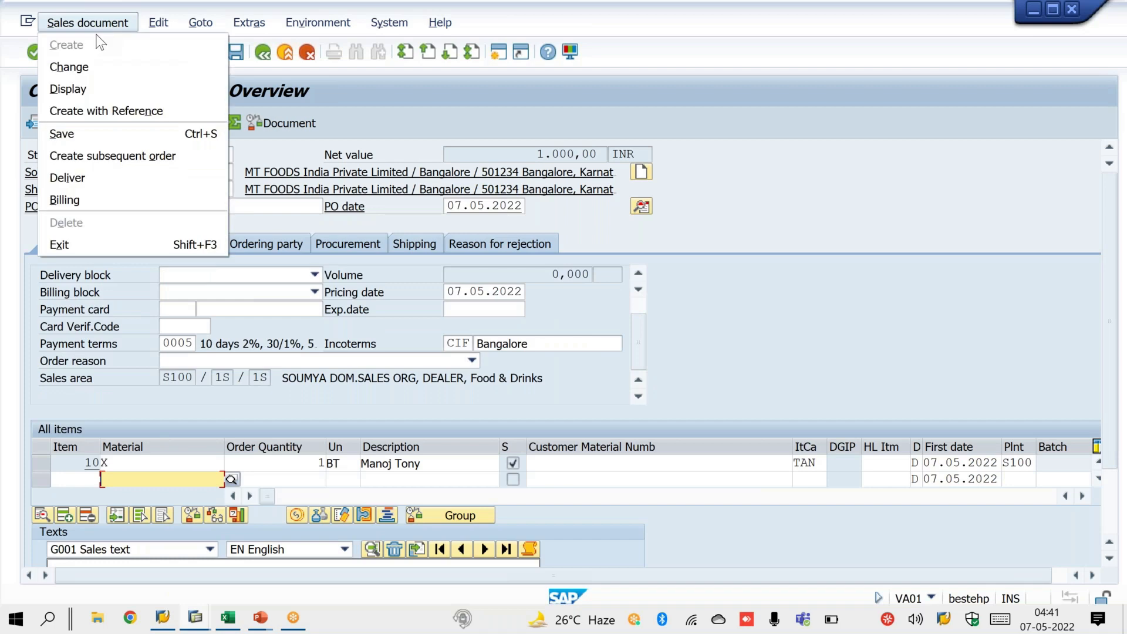
left_click(96, 189)
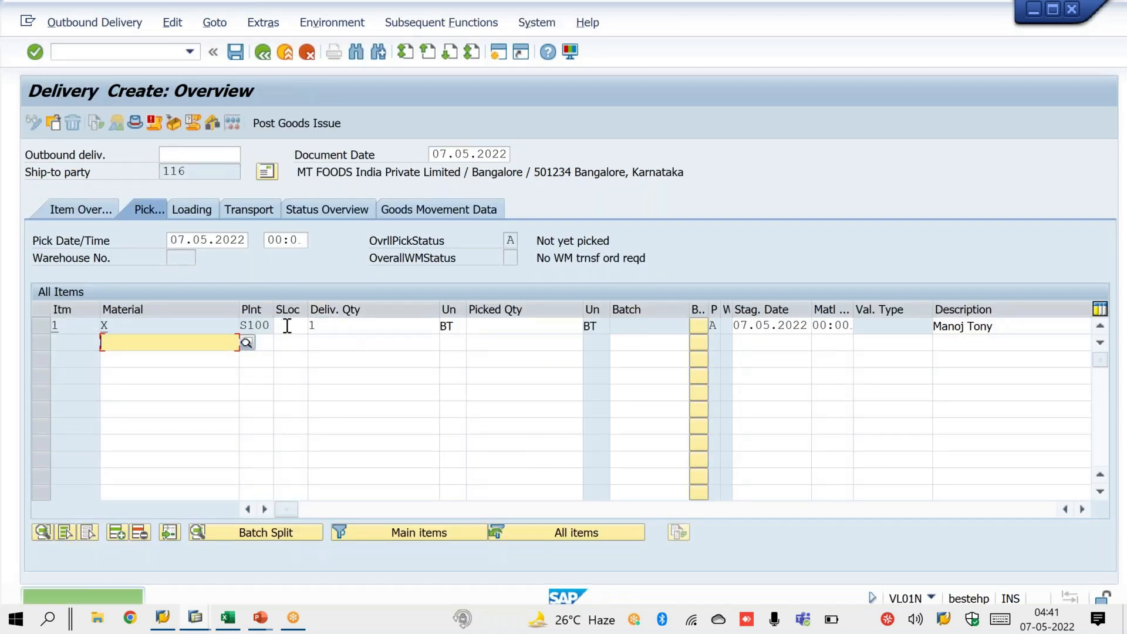
key("BackSpace")
key("Down")
key("Return")
key("Tab")
type("1")
key("Tab")
key("Tab")
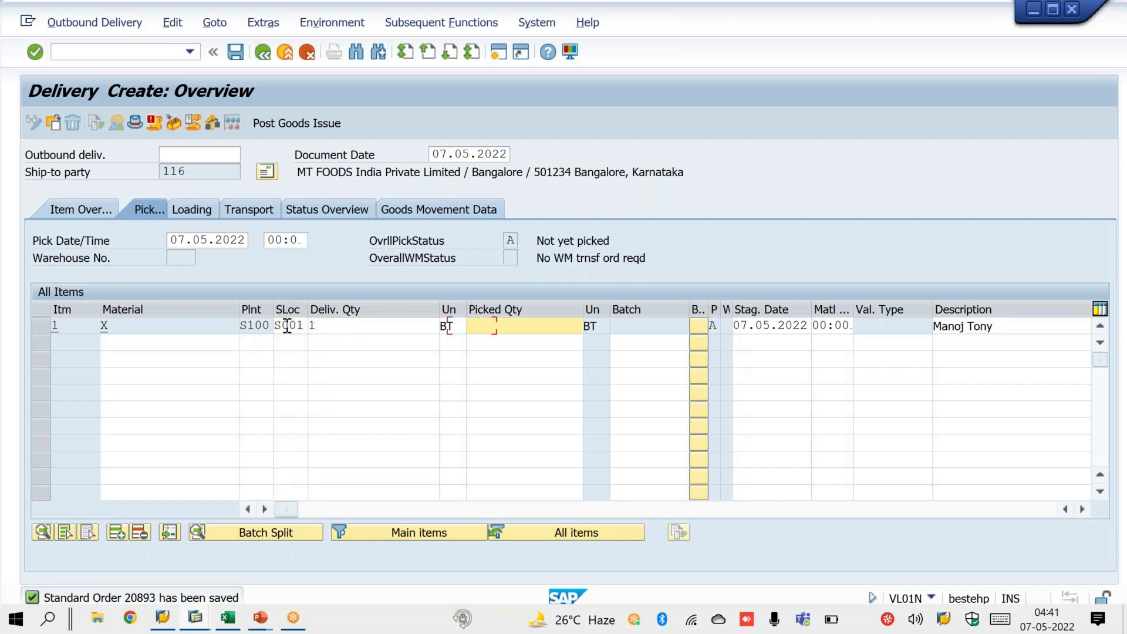
type("1")
key("Return")
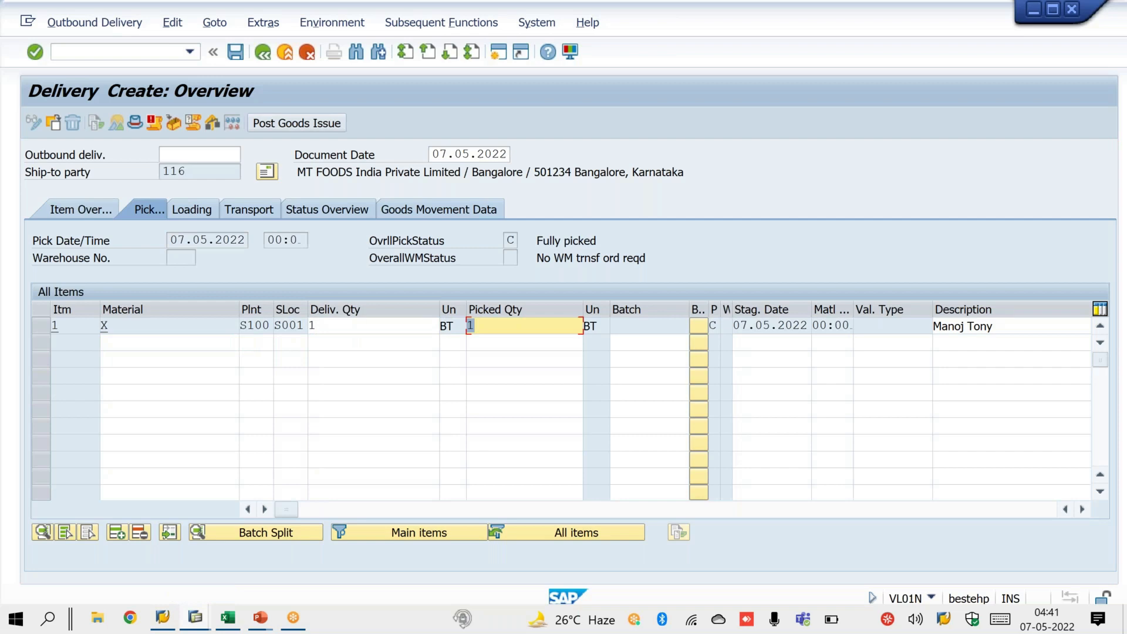
key("ctrl+s")
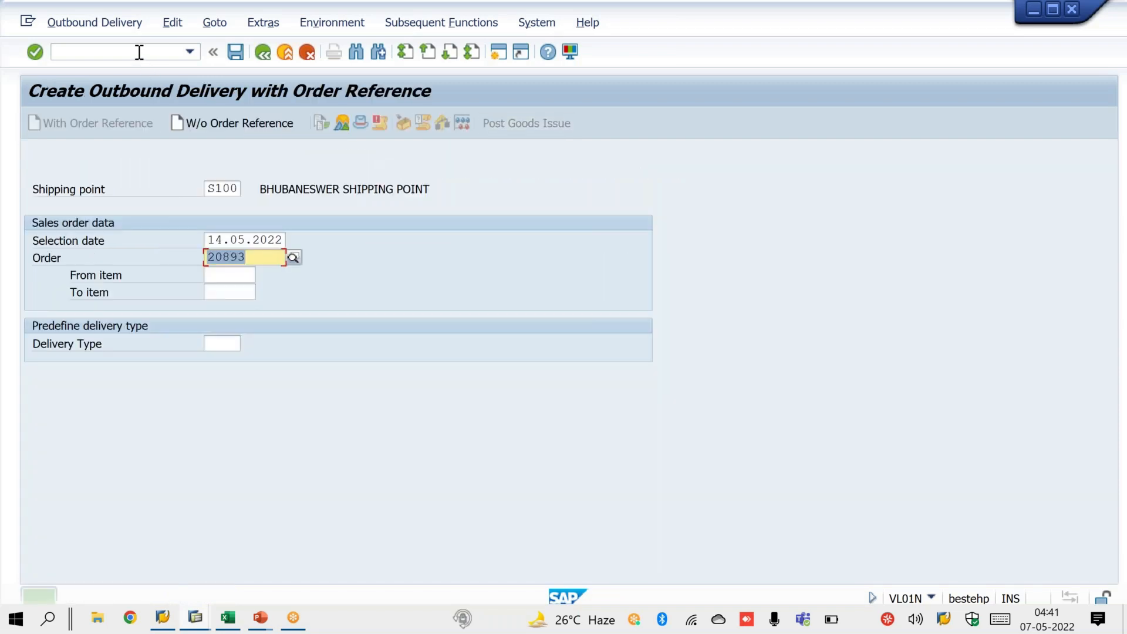
- Start VF01 with /NVF01 and try to create a billing document for the saved delivery
left_click(139, 52)
type("/NV")
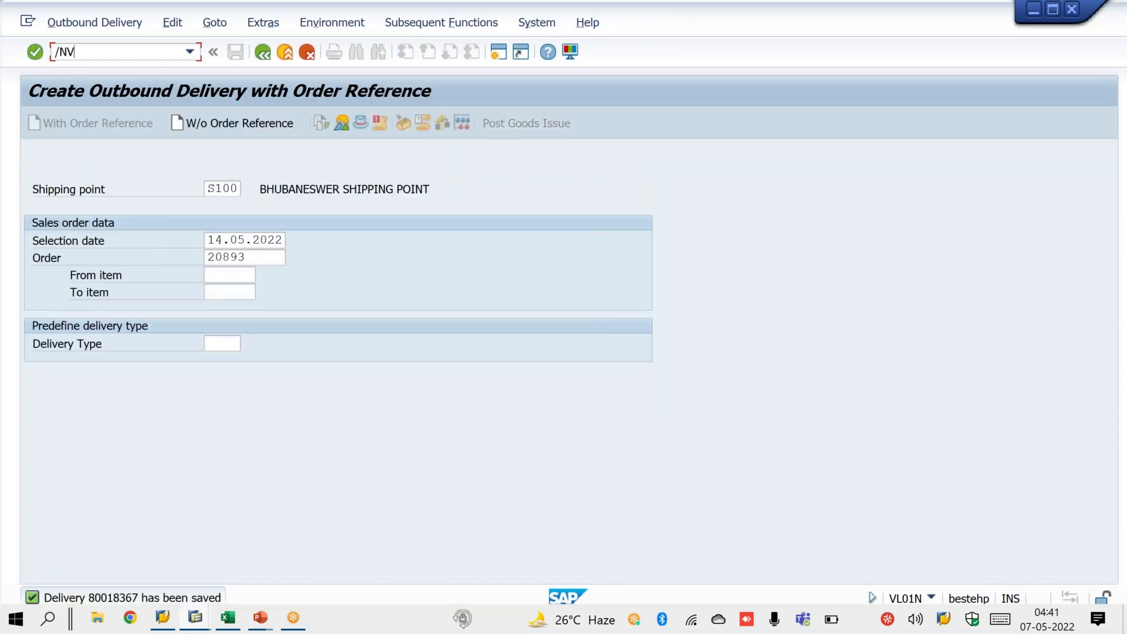
type("F01")
key("Return")
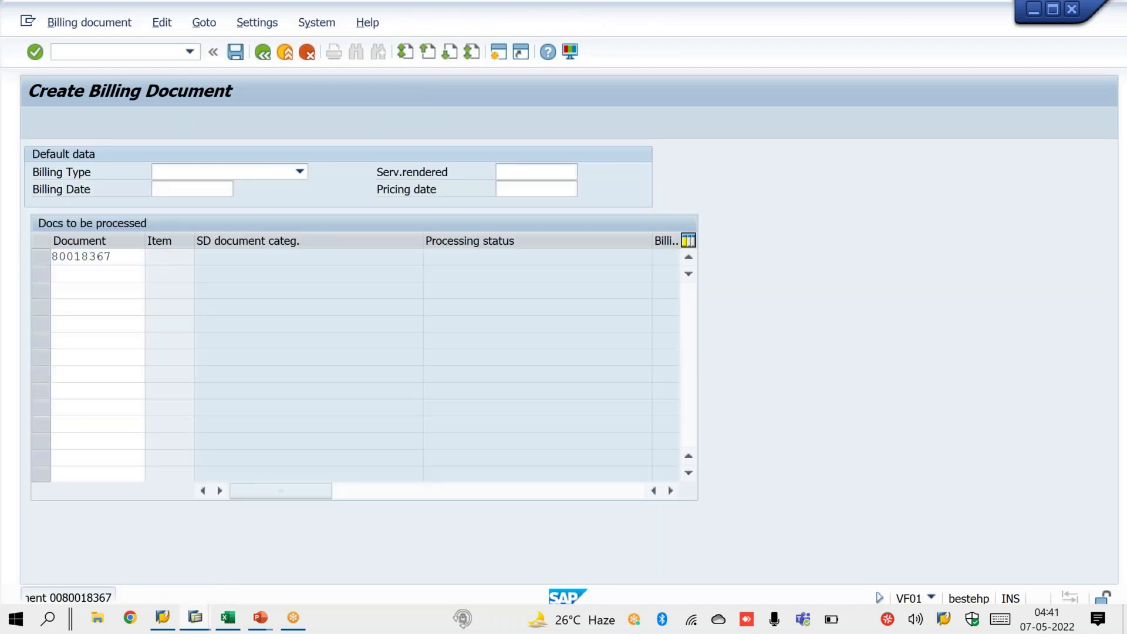
key("Return")
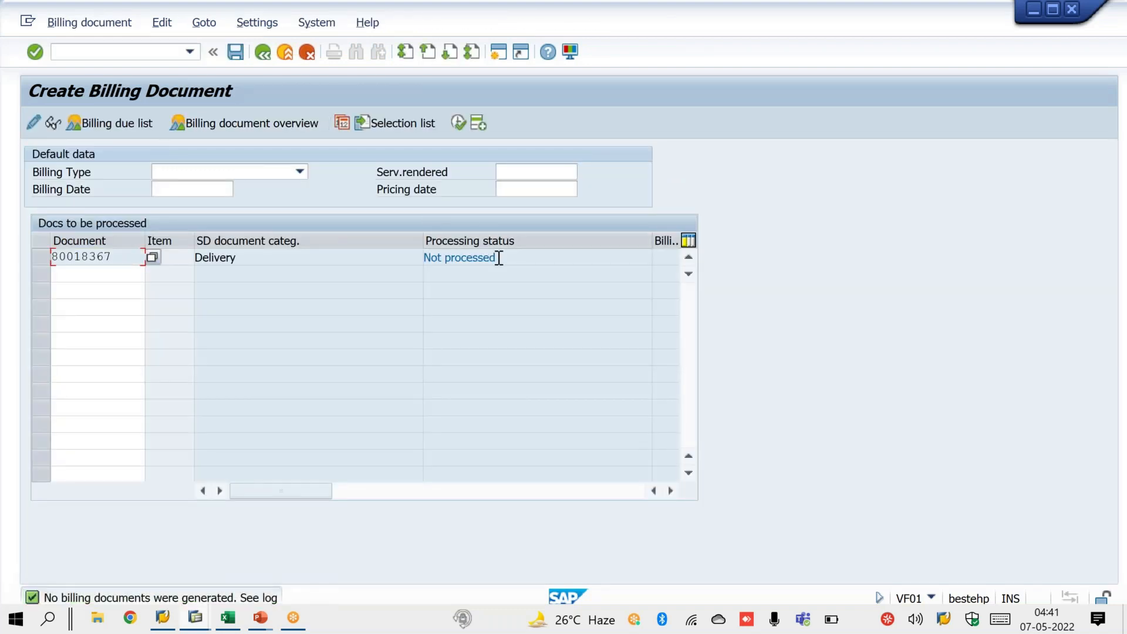
- Check the delivery's processing status and display the billing error log
left_click_drag(498, 257, 424, 258)
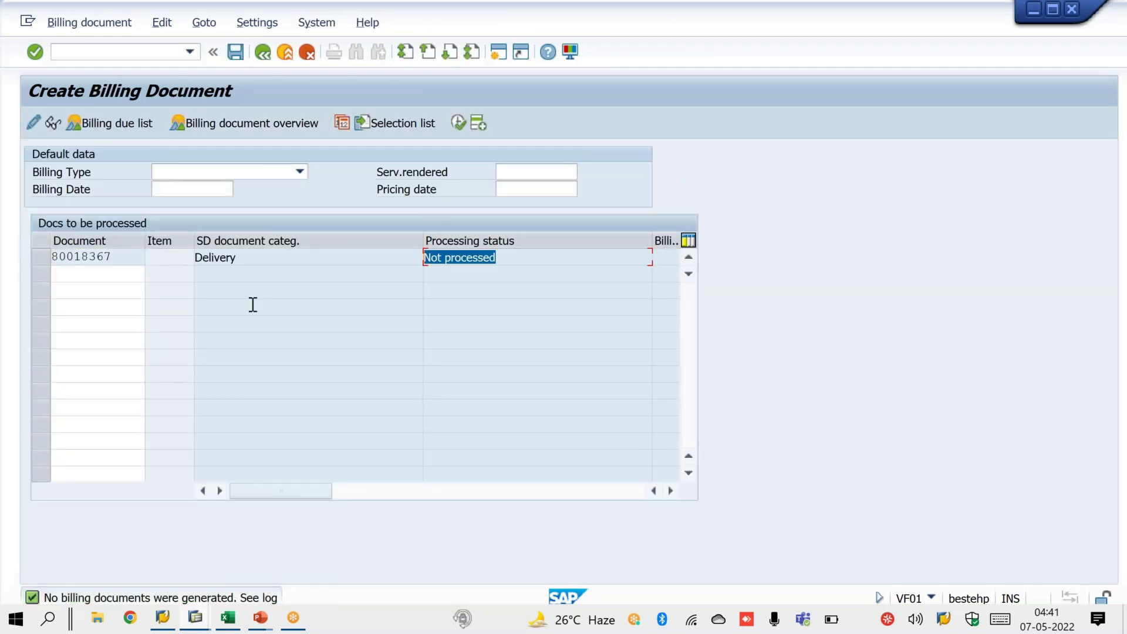
left_click(165, 27)
left_click(178, 91)
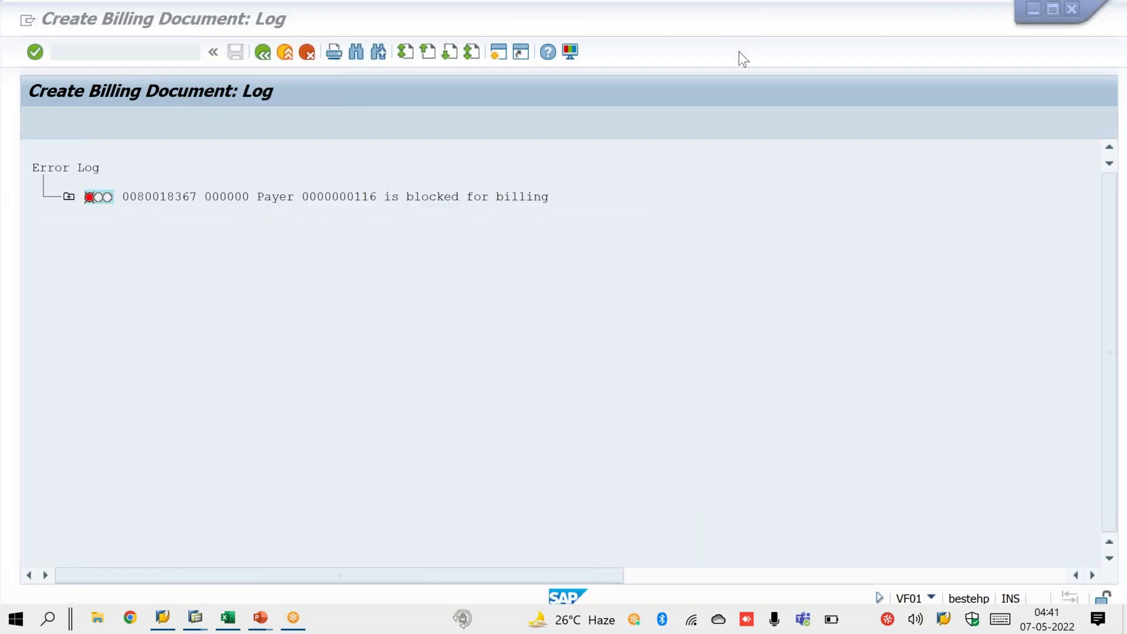
mouse_move(303, 212)
left_mouse_down()
mouse_move(561, 213)
mouse_move(599, 101)
left_mouse_up()
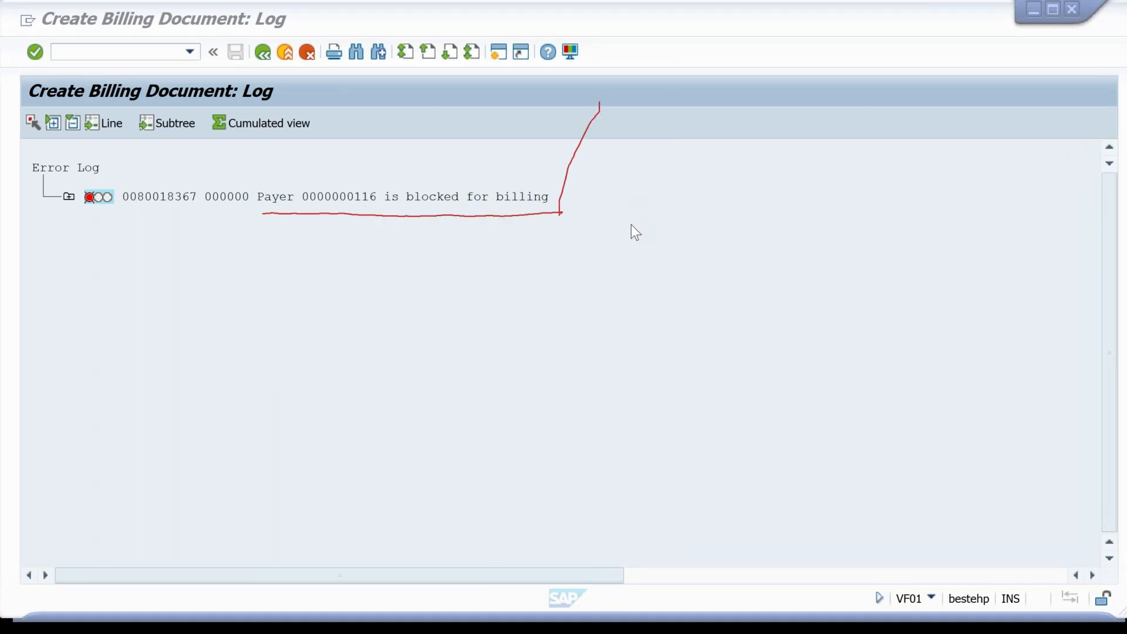
left_click(633, 209)
right_click(632, 210)
left_click(656, 220)
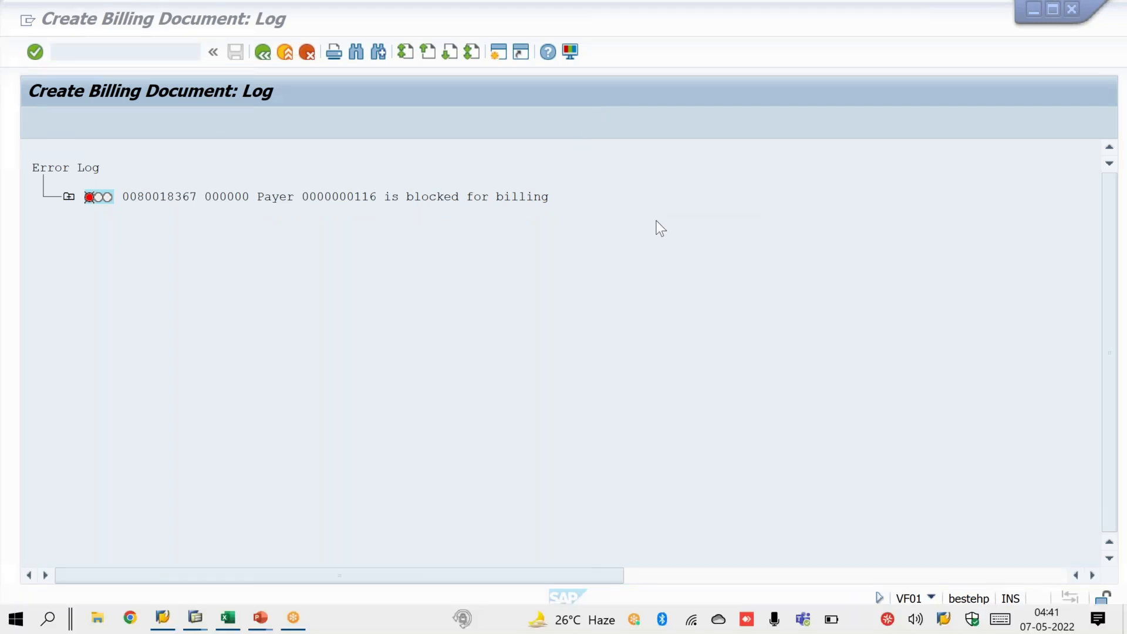
- Start VA01 with /NVA01 and open a standard order for sales organization S100, distribution channel 1S and division 2S
left_click(155, 52)
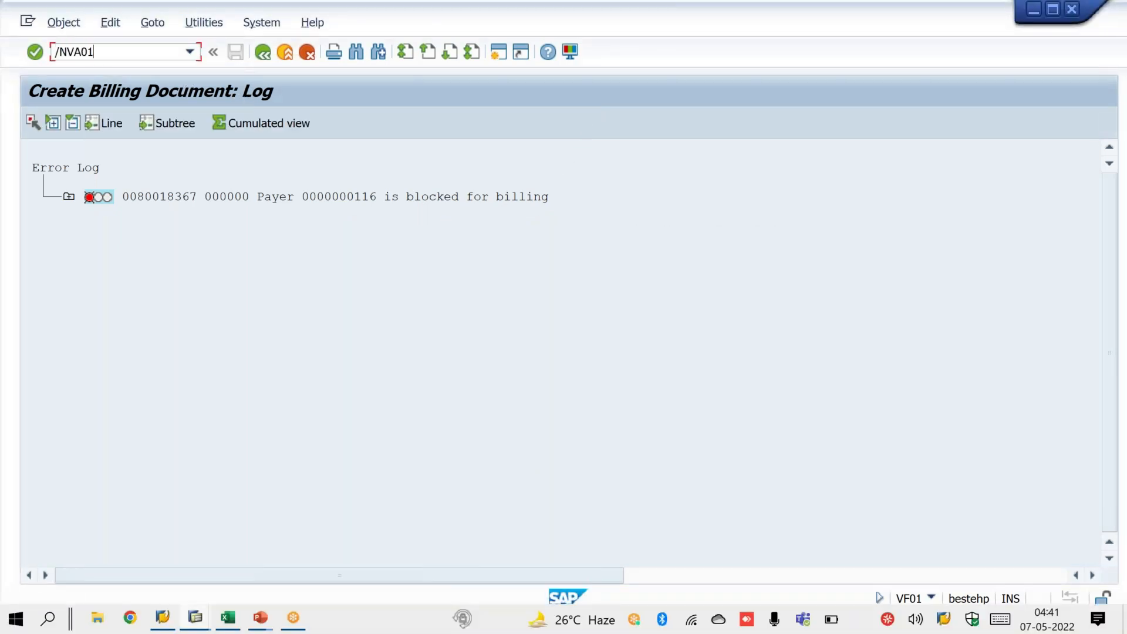
key("Return")
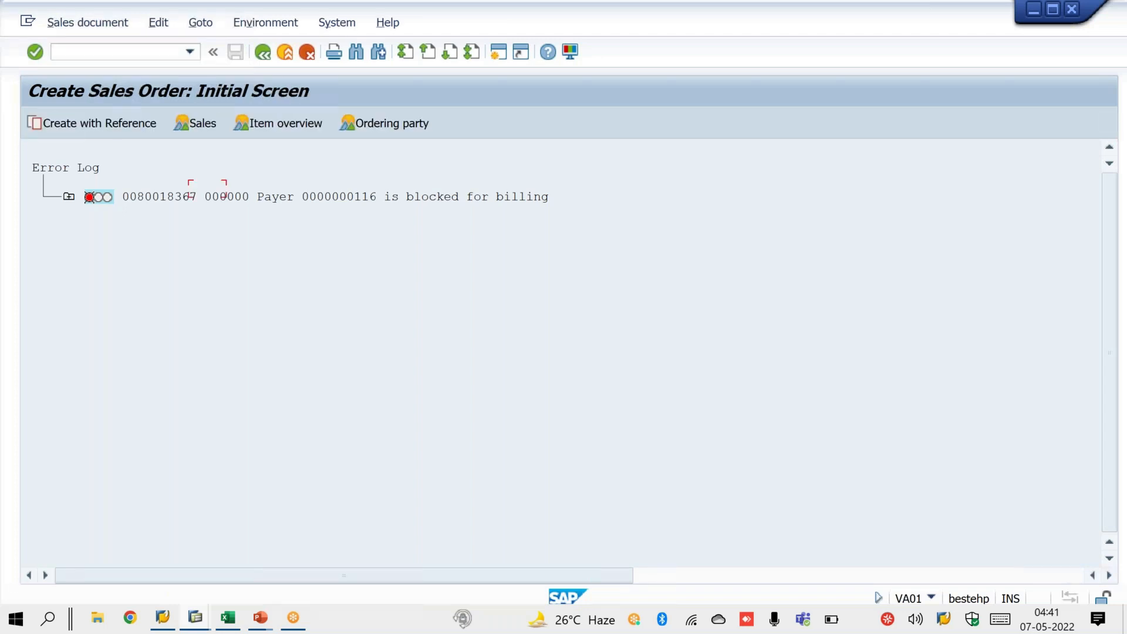
key("Tab")
key("Tab")
key("Tab")
type("2S")
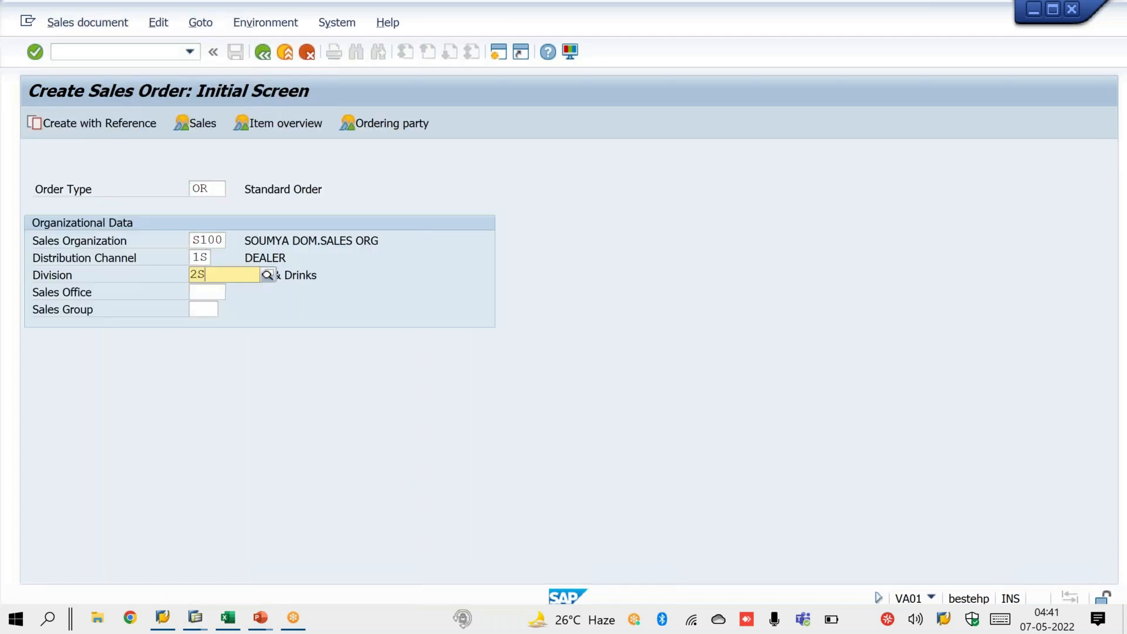
key("Return")
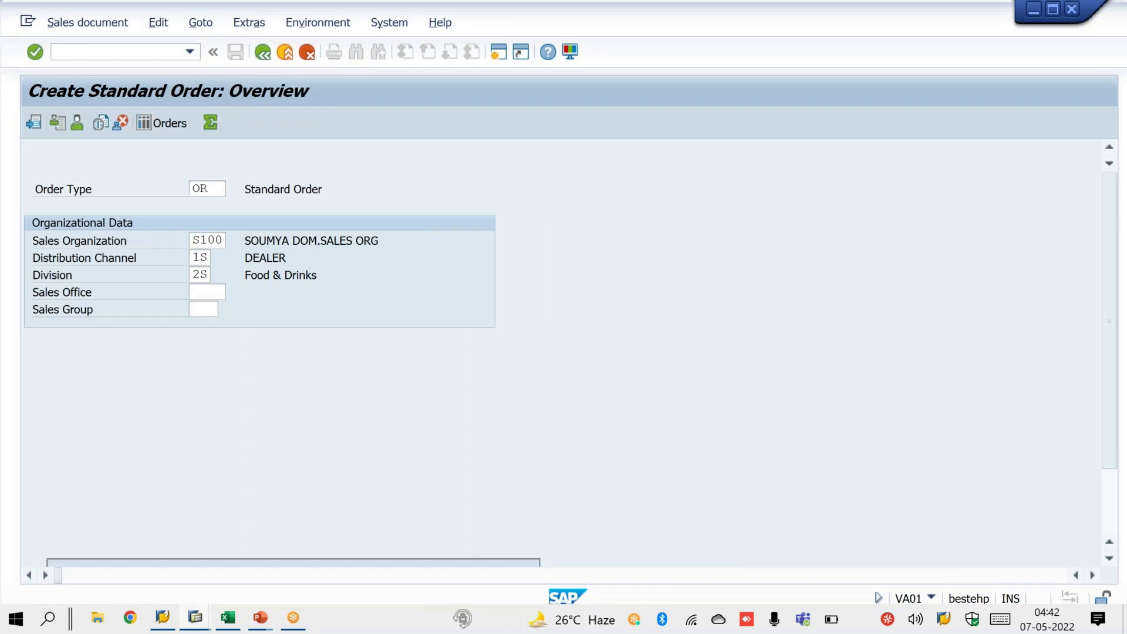
- Enter the customer as sold-to party in the division 2S order and add material X with order quantity 1
key("space")
key("Down")
key("Return")
key("Return")
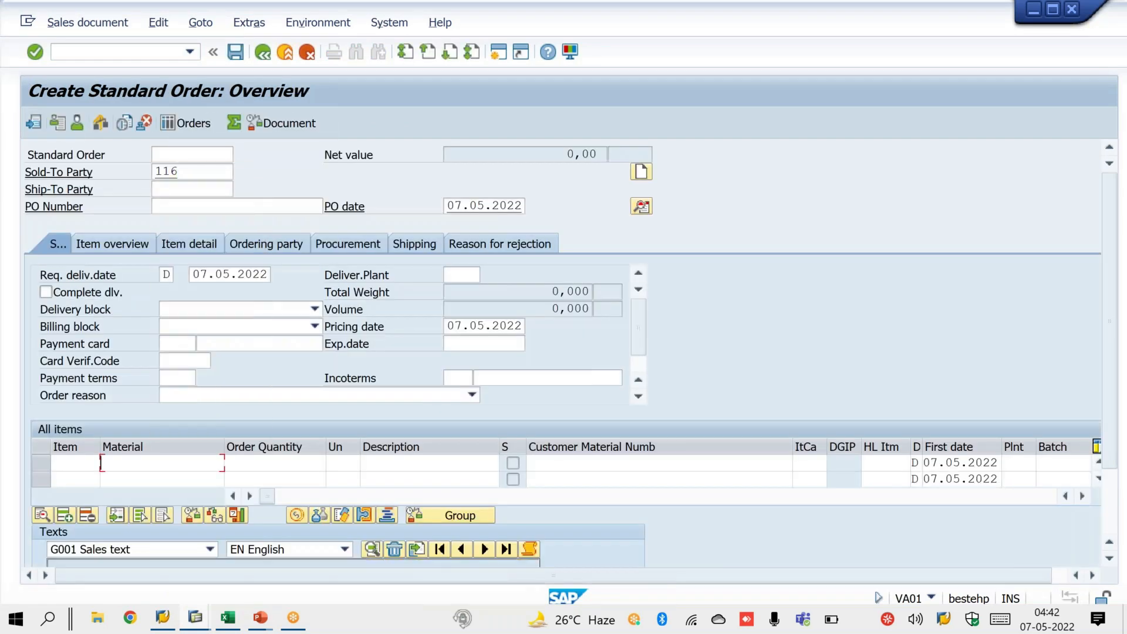
type("X")
key("Tab")
type("1")
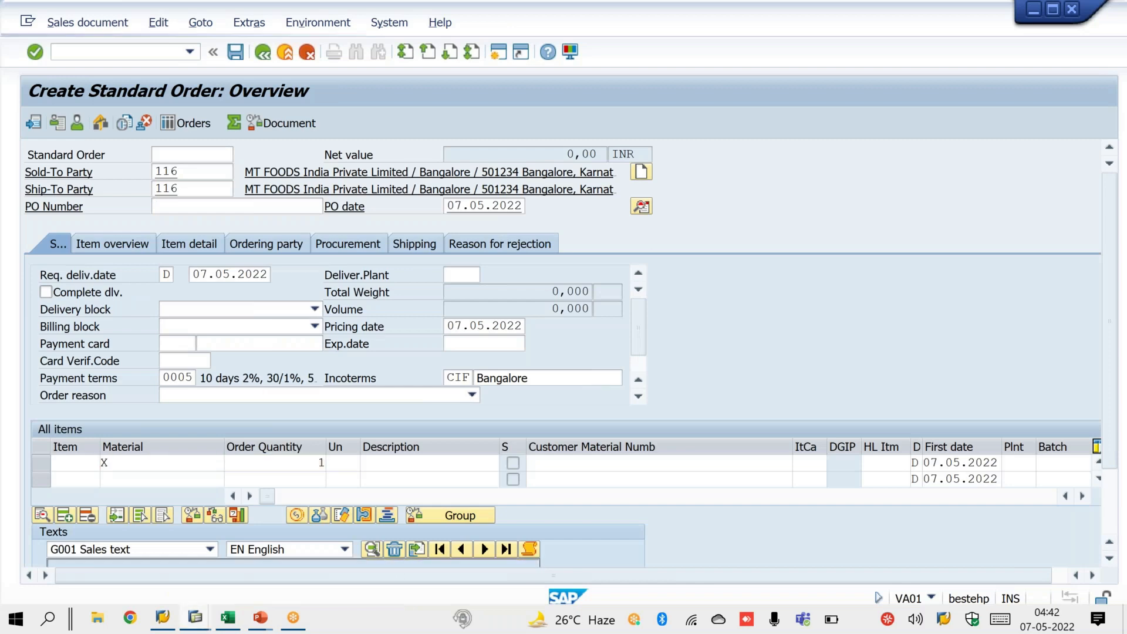
key("Return")
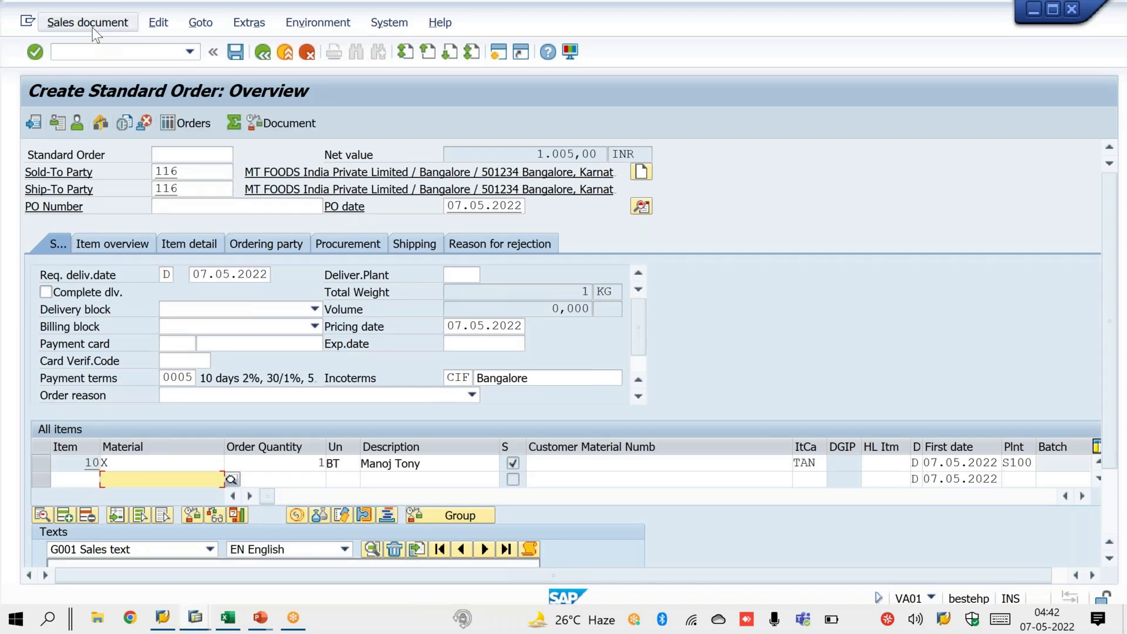
- Deliver the division 2S order from storage location S001 with delivery and picked quantity 1, and post the goods issue
left_click(91, 26)
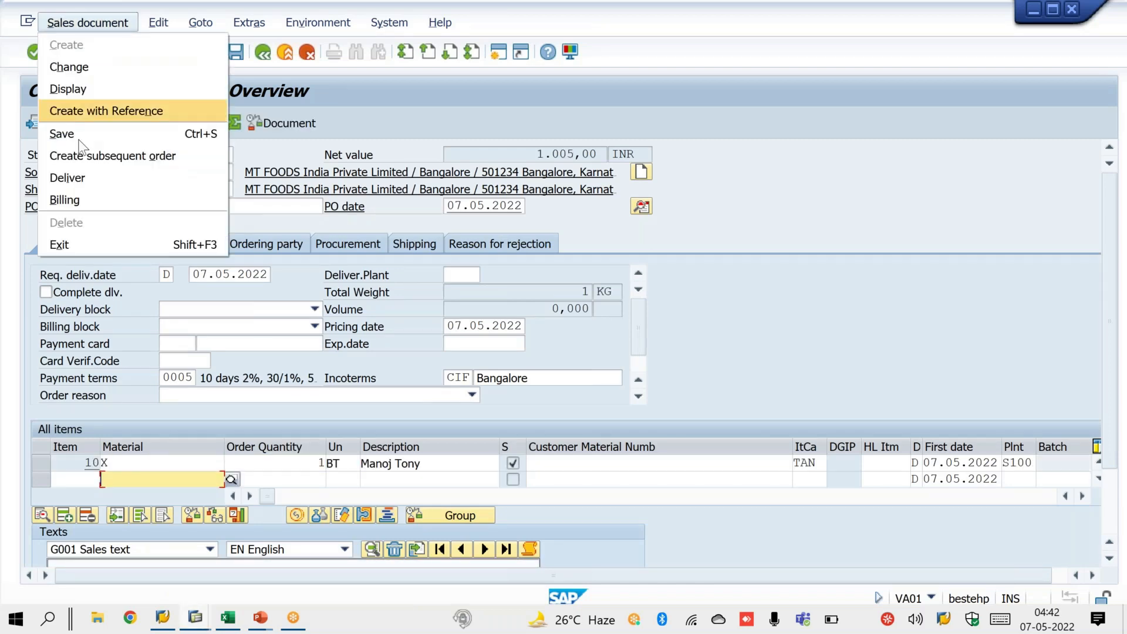
left_click(82, 186)
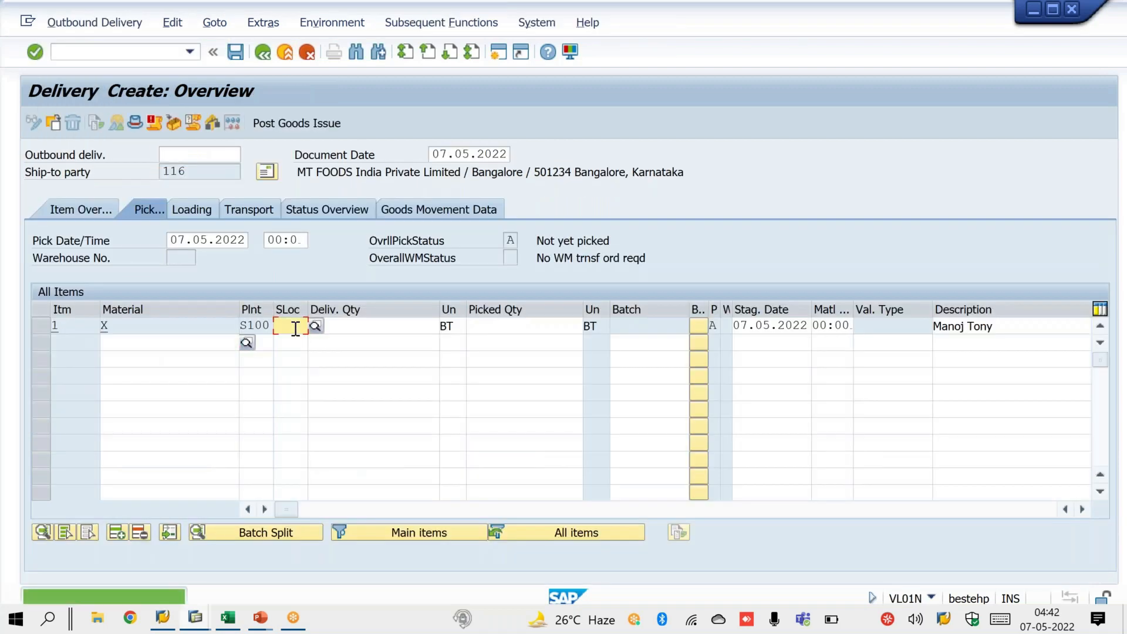
type("S001")
key("Tab")
type("1")
key("Tab")
key("Tab")
type("1")
key("Return")
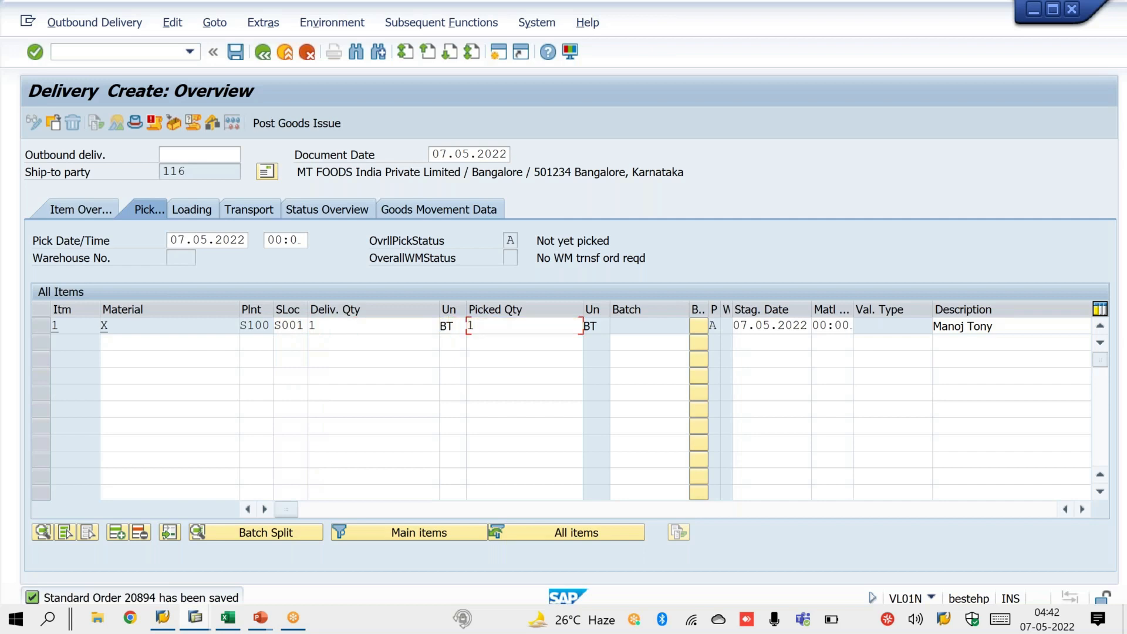
left_click(306, 124)
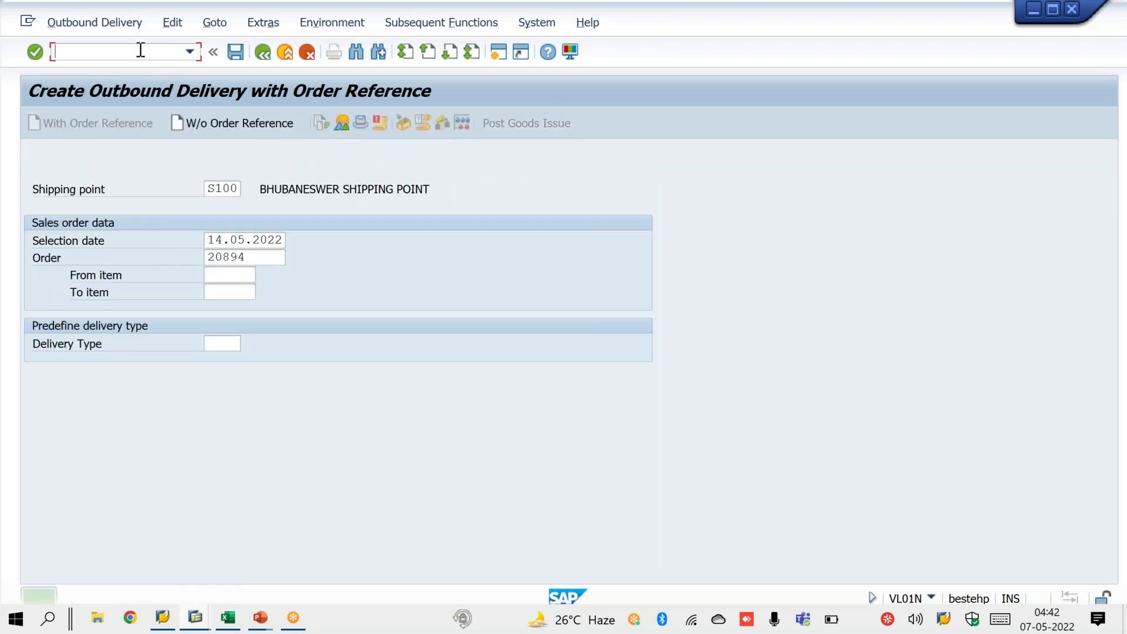
- Start VF01 with /NVF01, try to bill the new delivery, and display the billing error log
left_click(138, 50)
type("/NVF01")
key("Return")
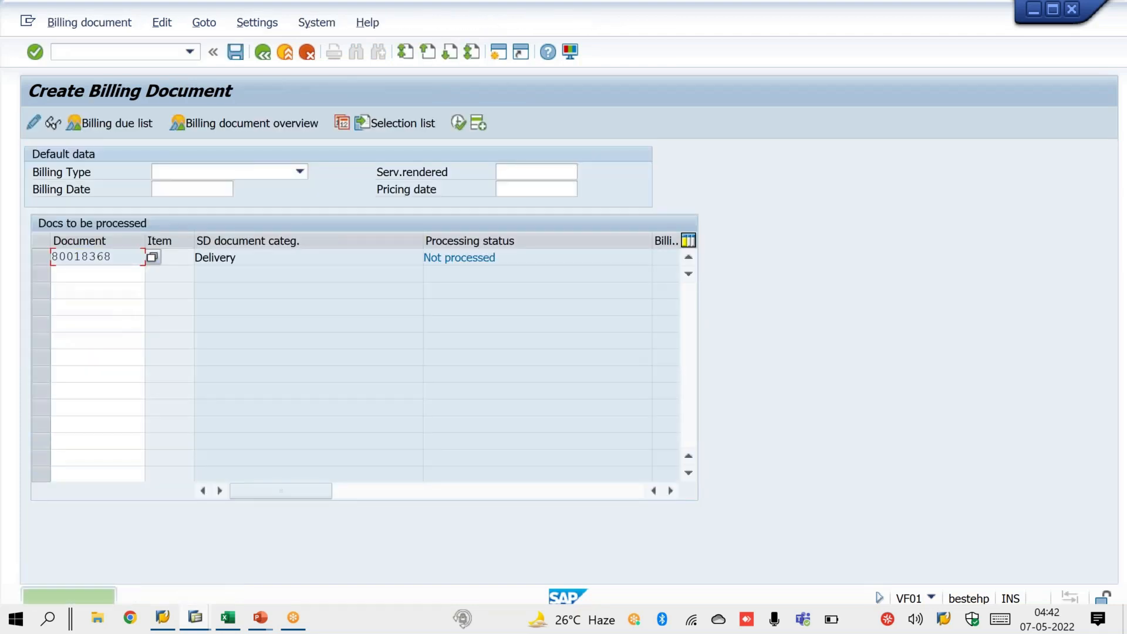
left_click(163, 23)
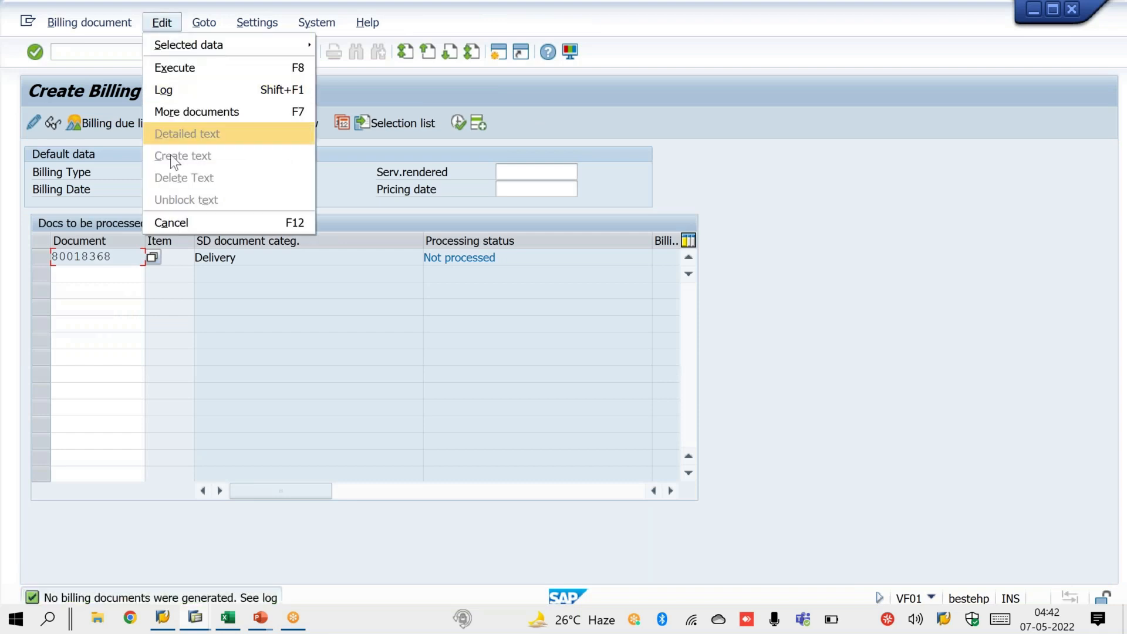
left_click(181, 93)
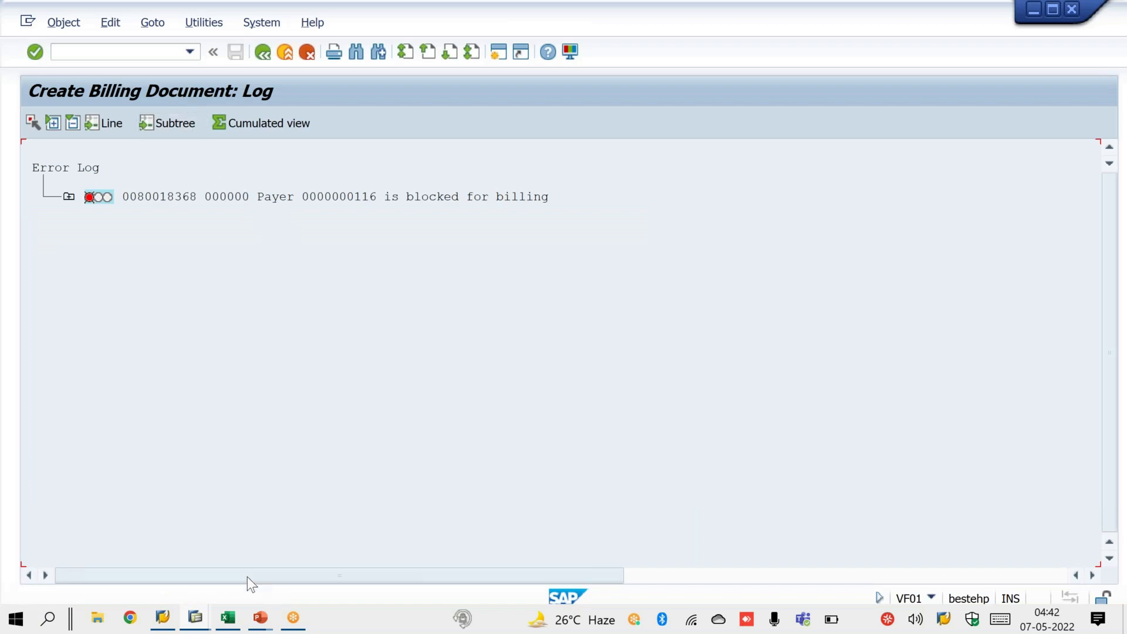
- Switch to the Customer Block/Unblock session and open the customer's block details for division 1S
mouse_move(209, 624)
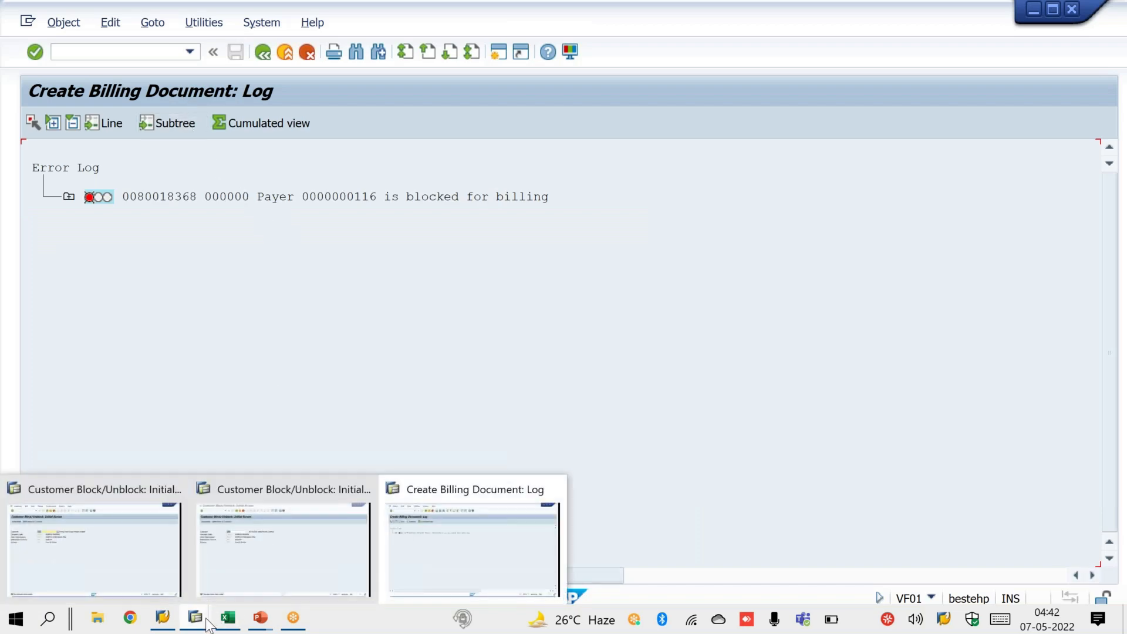
left_click(247, 553)
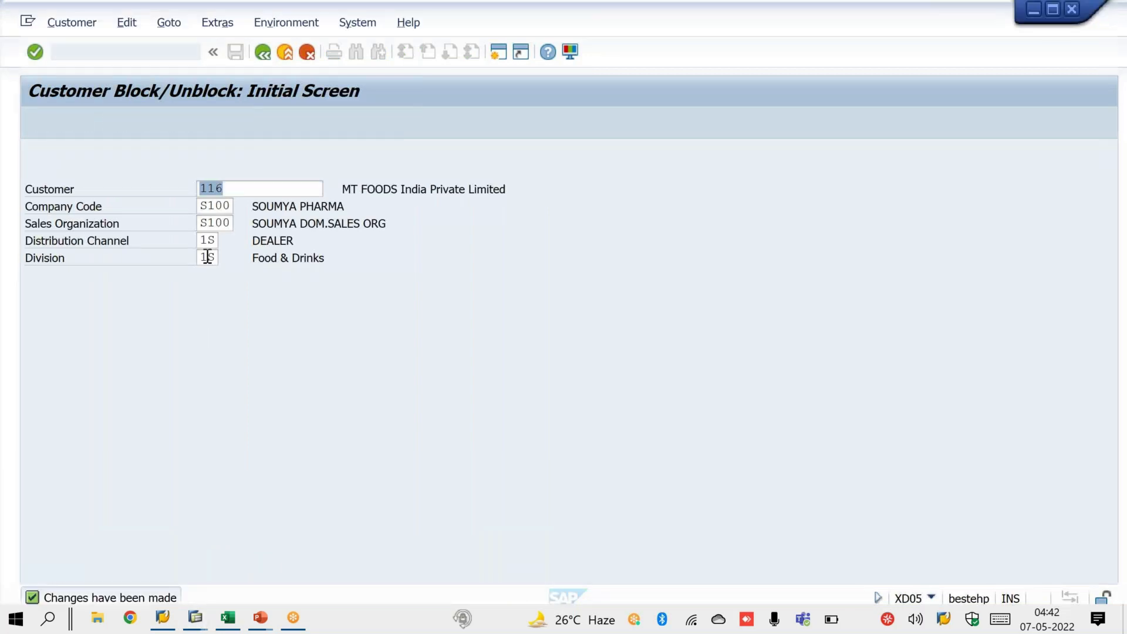
left_click(208, 257)
key("Return")
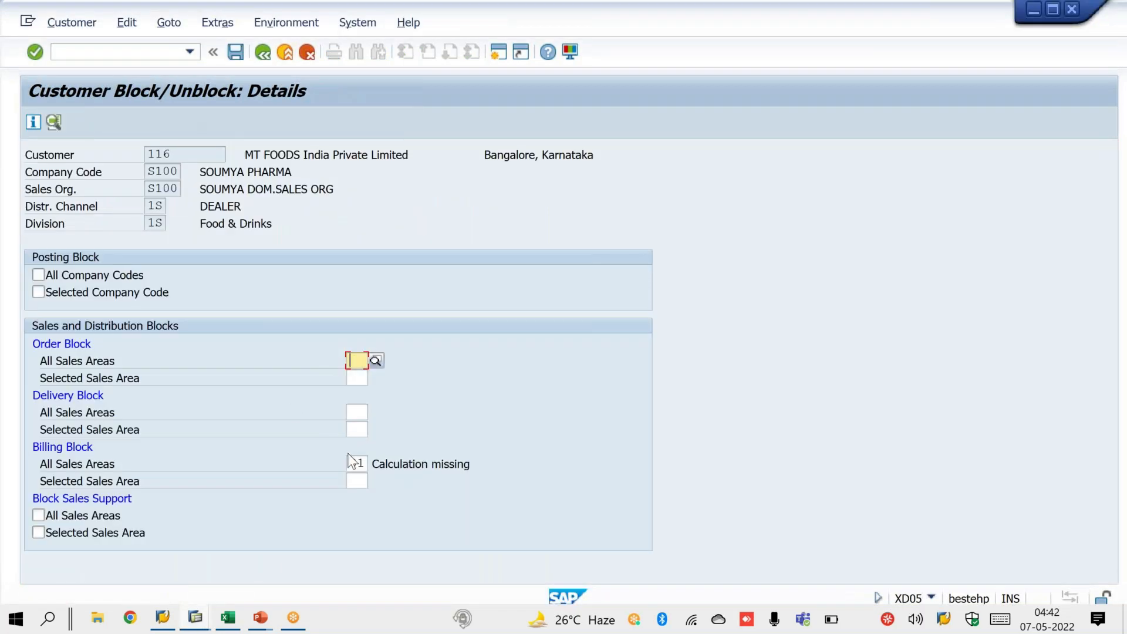
- Clear the billing block for all sales areas and set the selected sales area's billing block to 01, Calculation missing
double_click(354, 462)
key("Delete")
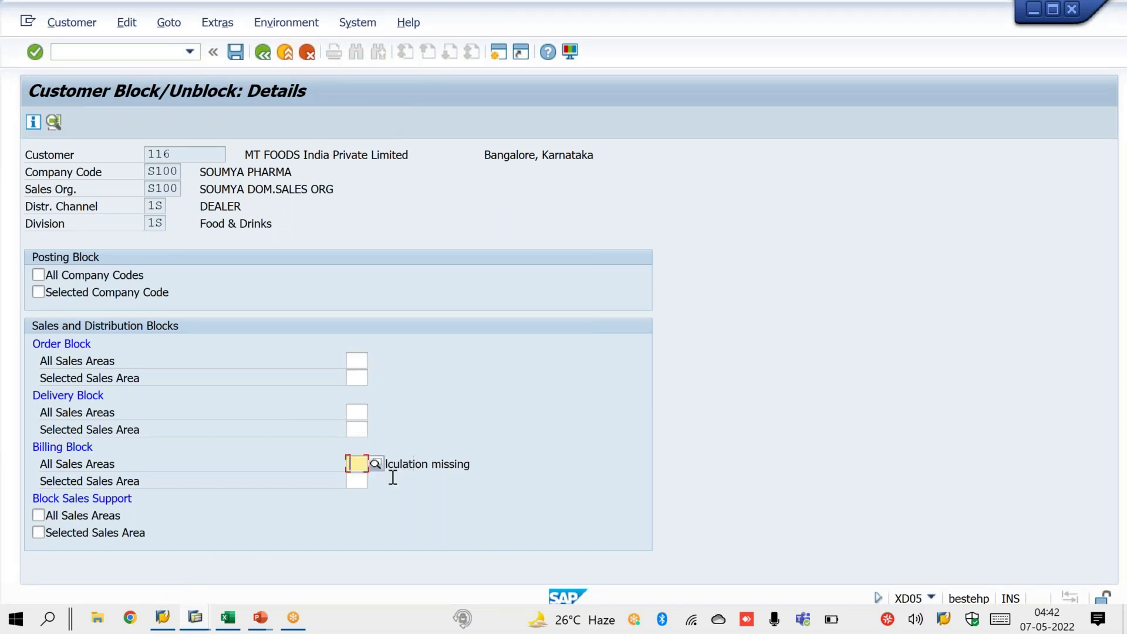
left_click(358, 481)
type("01")
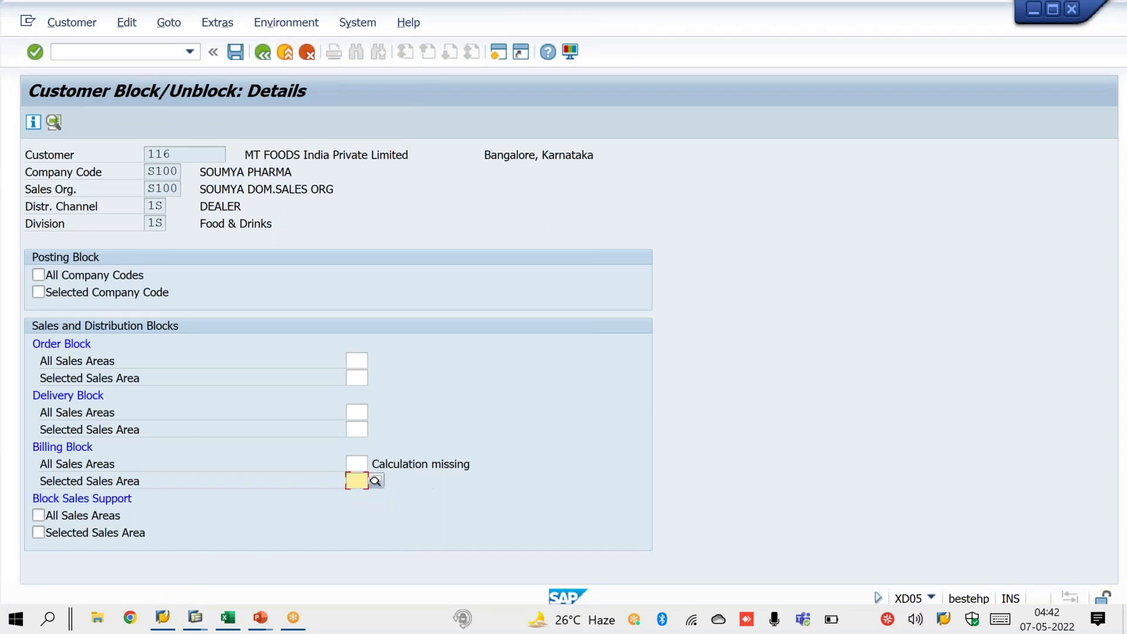
key("Return")
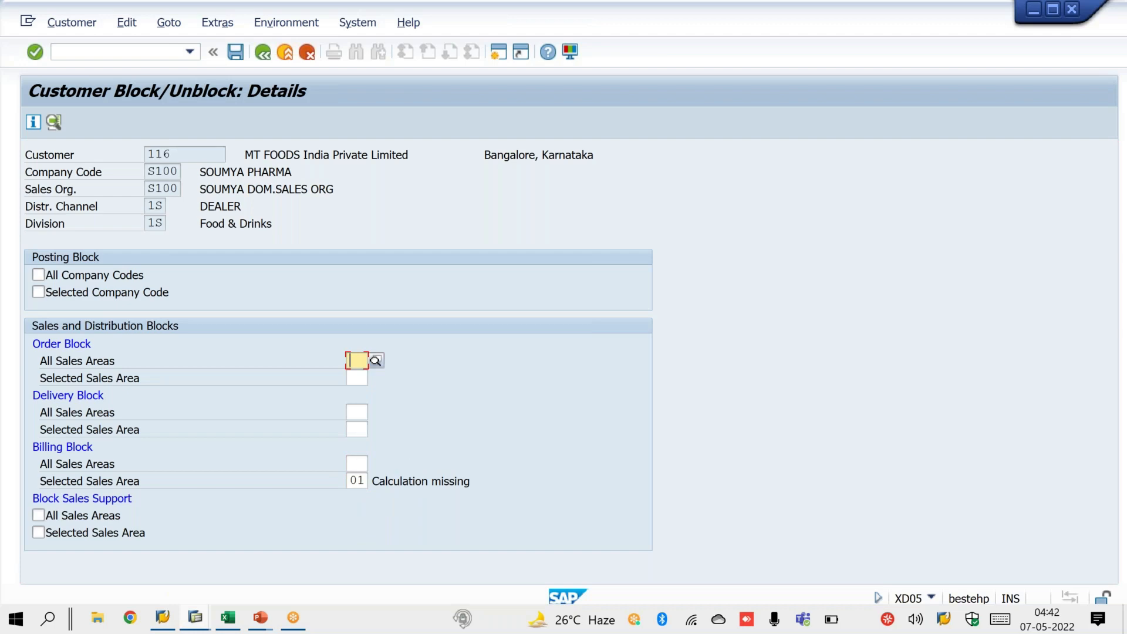
left_click(755, 9)
left_click(750, 54)
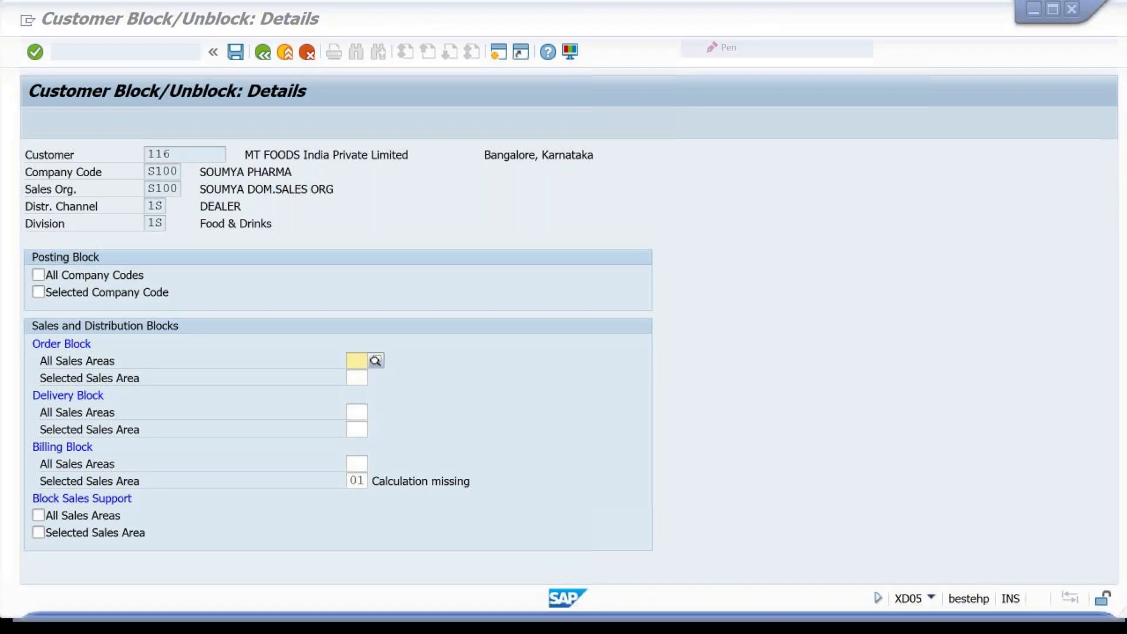
mouse_move(126, 214)
left_mouse_down()
mouse_move(200, 180)
mouse_move(157, 249)
left_mouse_up()
left_click_drag(118, 189, 210, 222)
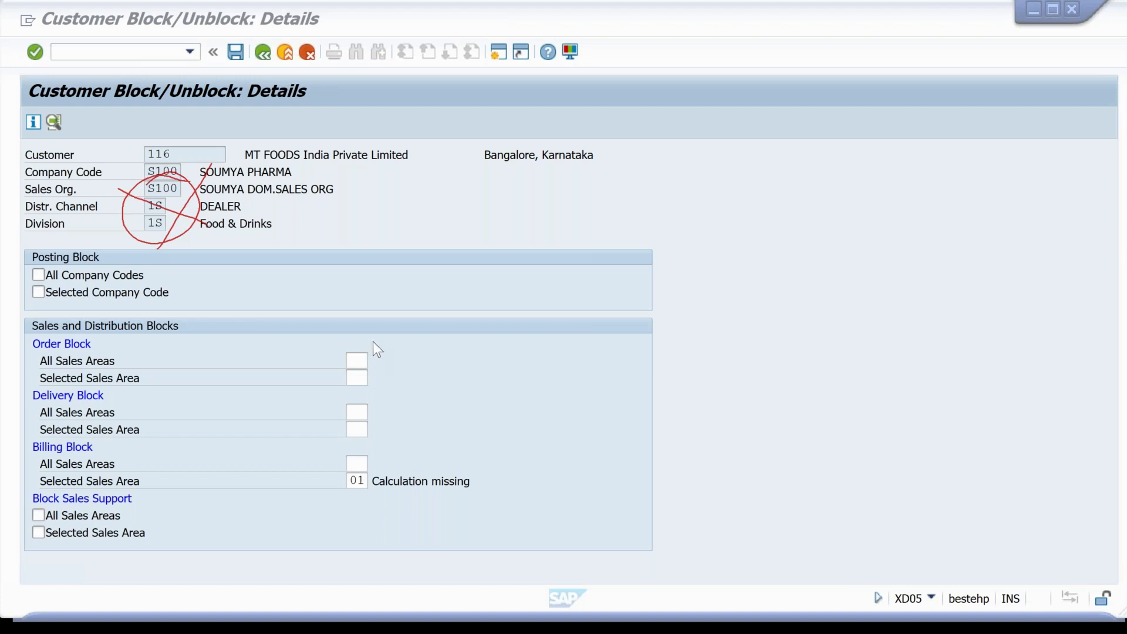
key("Escape")
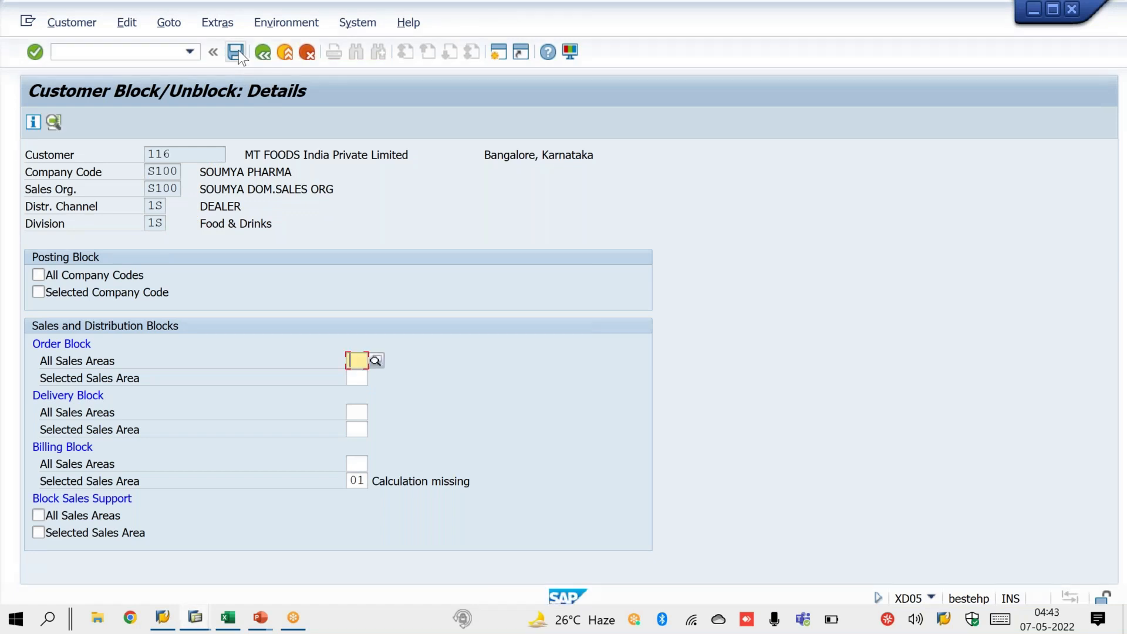
- Save the customer's block changes and start a VA01 standard order for S100, 1S, 1S in the billing log session
left_click(236, 52)
left_click(198, 619)
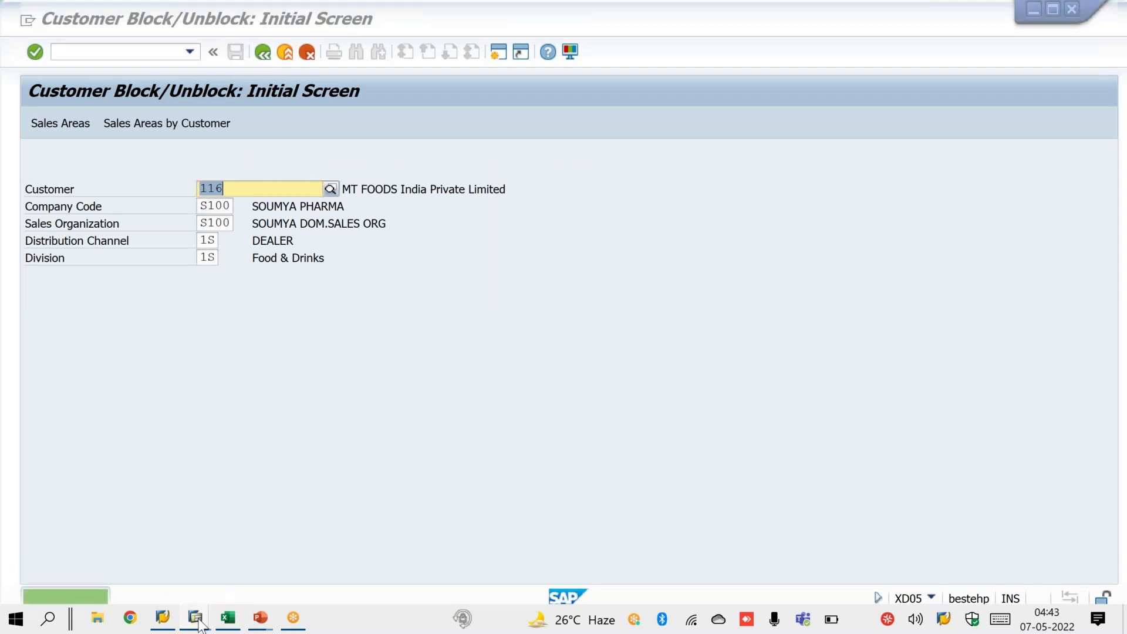
left_click(456, 540)
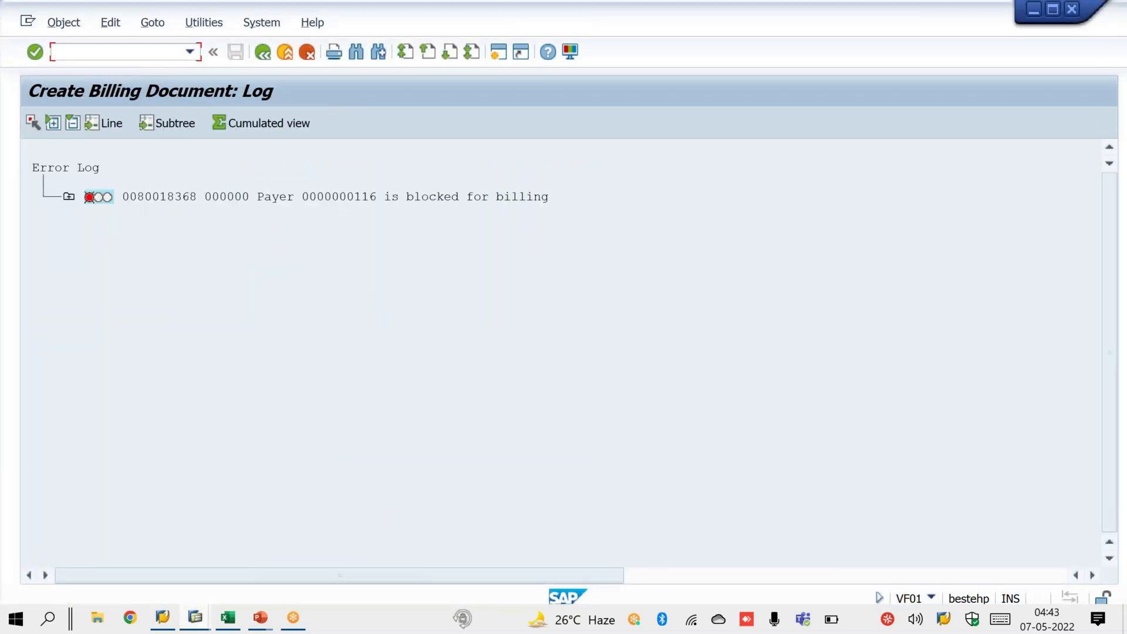
key("Return")
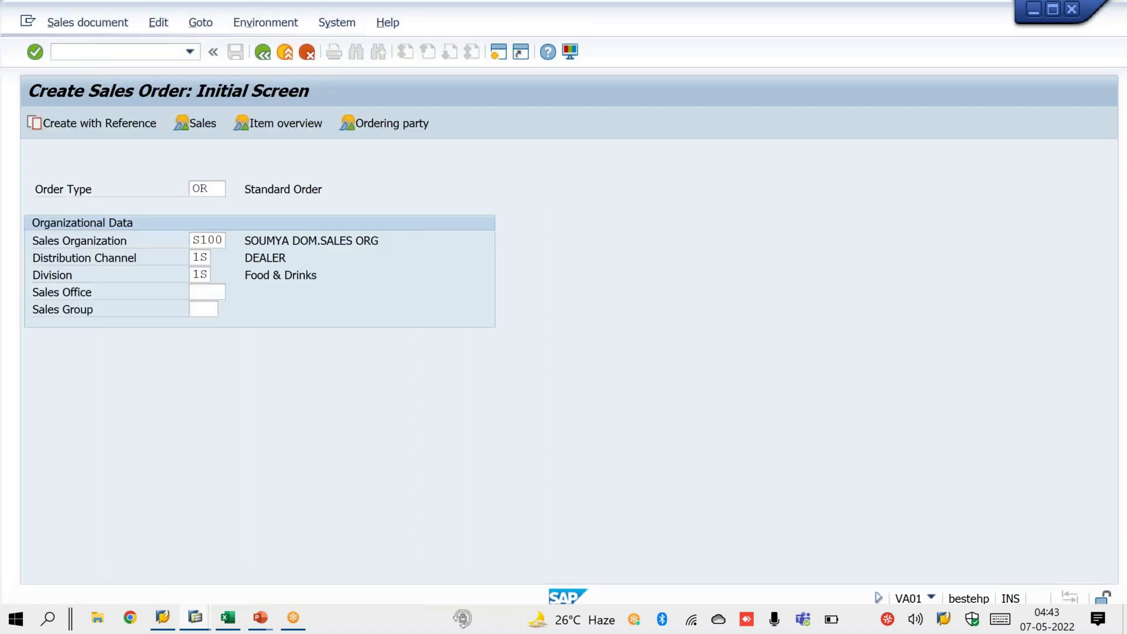
key("Return")
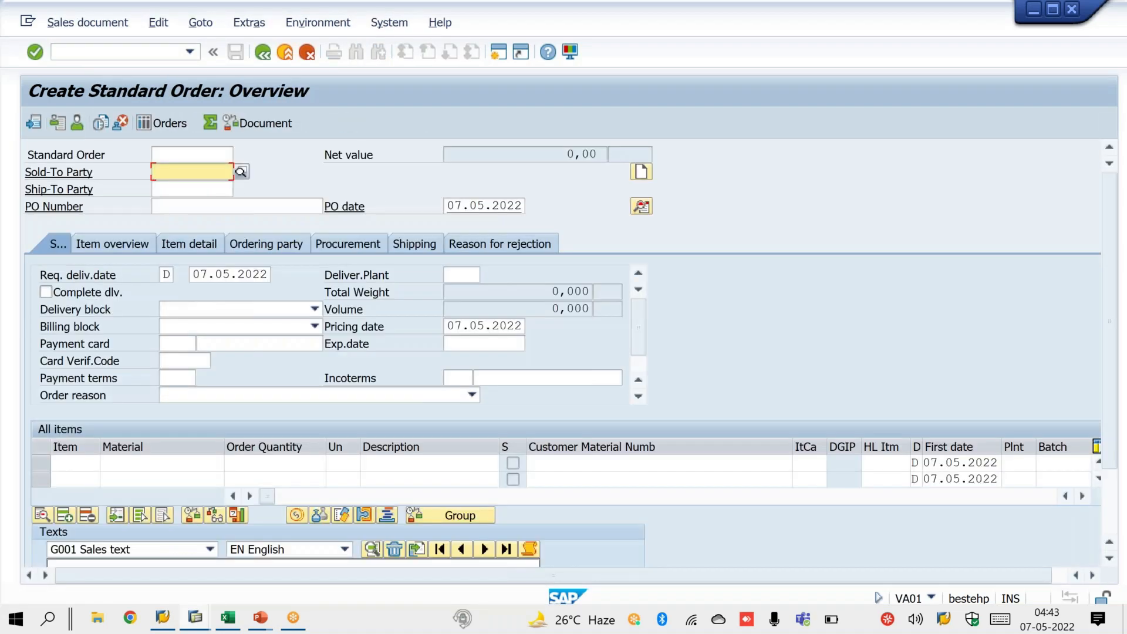
- Enter the customer as sold-to party, PO number OK, and material X with order quantity 1 in the division 1S order
key("Return")
key("Tab")
key("Tab")
type("OK")
key("Return")
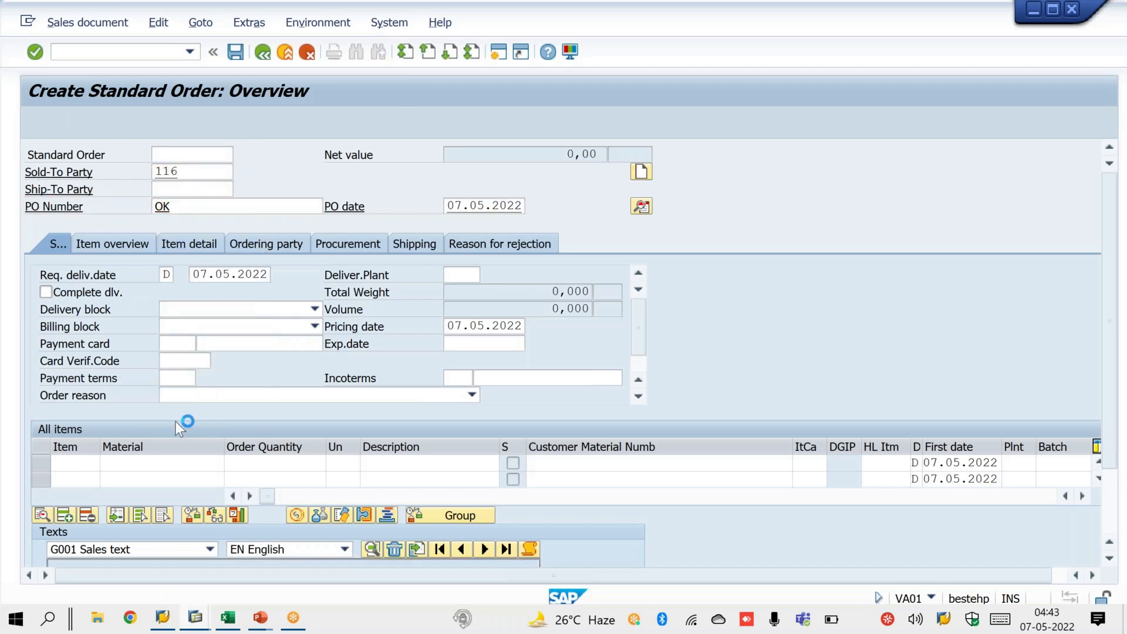
type("X")
key("Tab")
type("1")
key("Return")
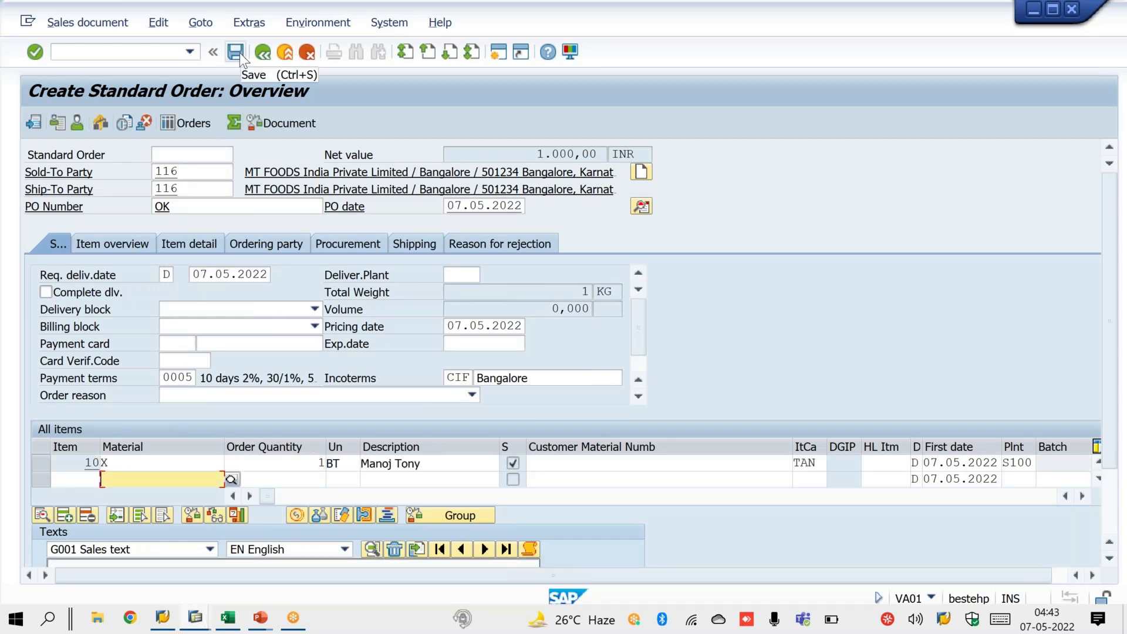
- Save the division 1S order and create an outbound delivery with reference to it
left_click(239, 53)
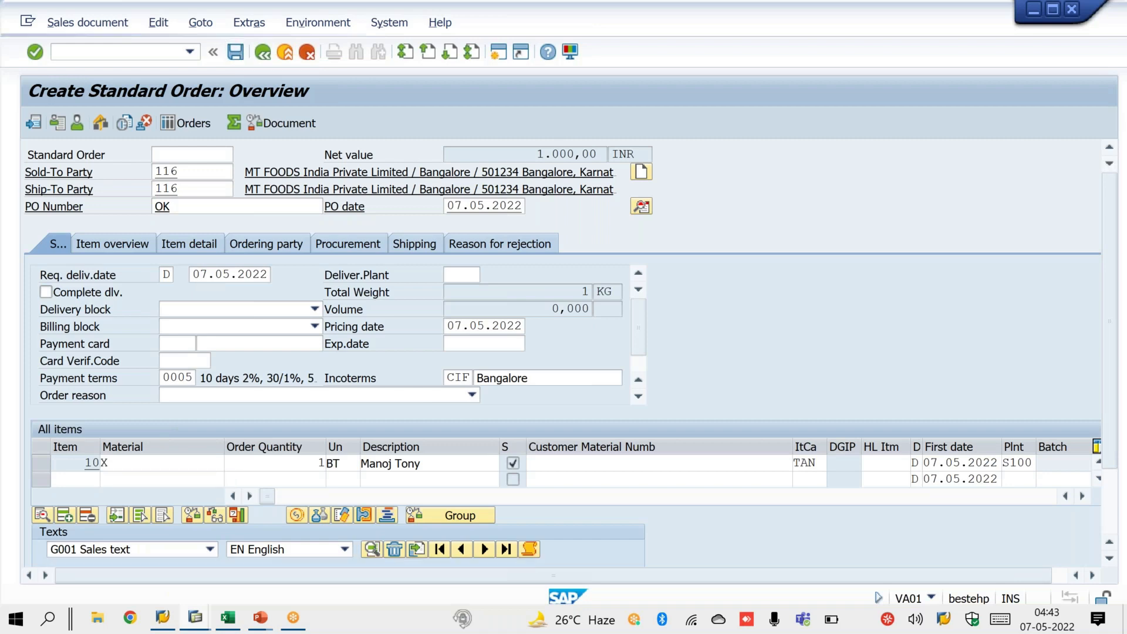
left_click(105, 23)
left_click(106, 178)
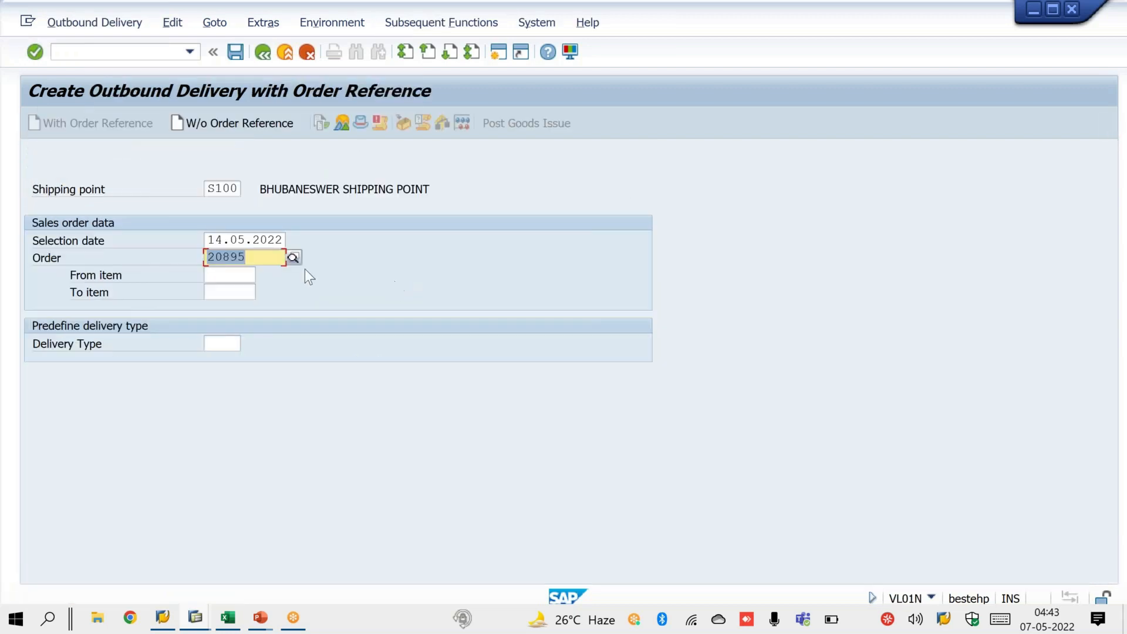
left_click(277, 242)
key("Return")
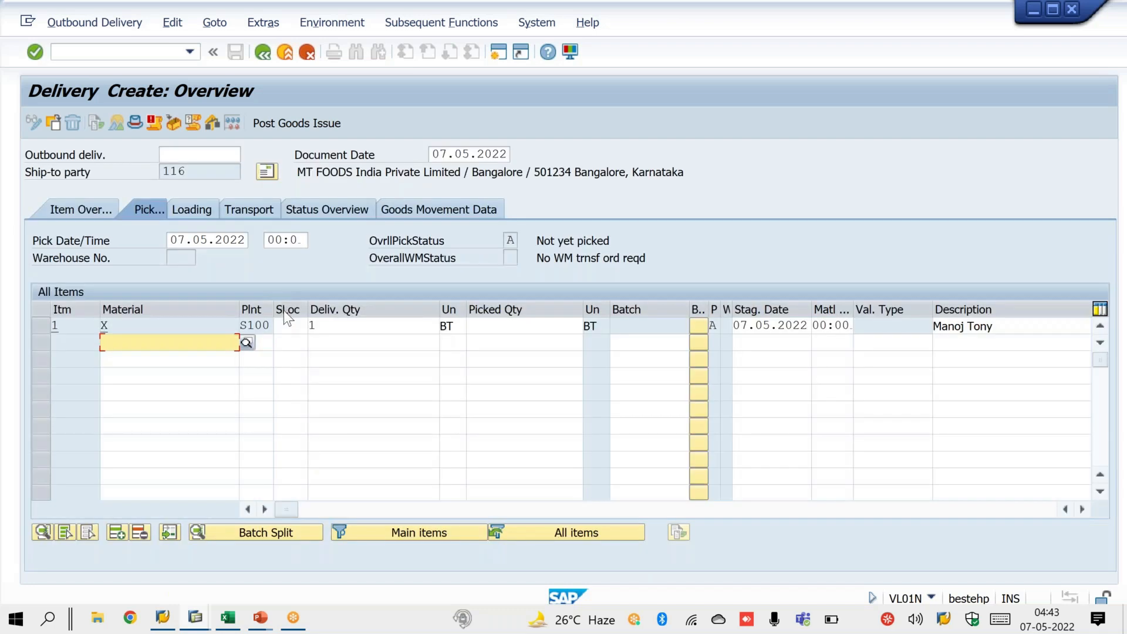
- Set storage location S001 and picked quantity 1 for material X in the delivery, and post goods issue
left_click(289, 324)
key("Down")
key("Return")
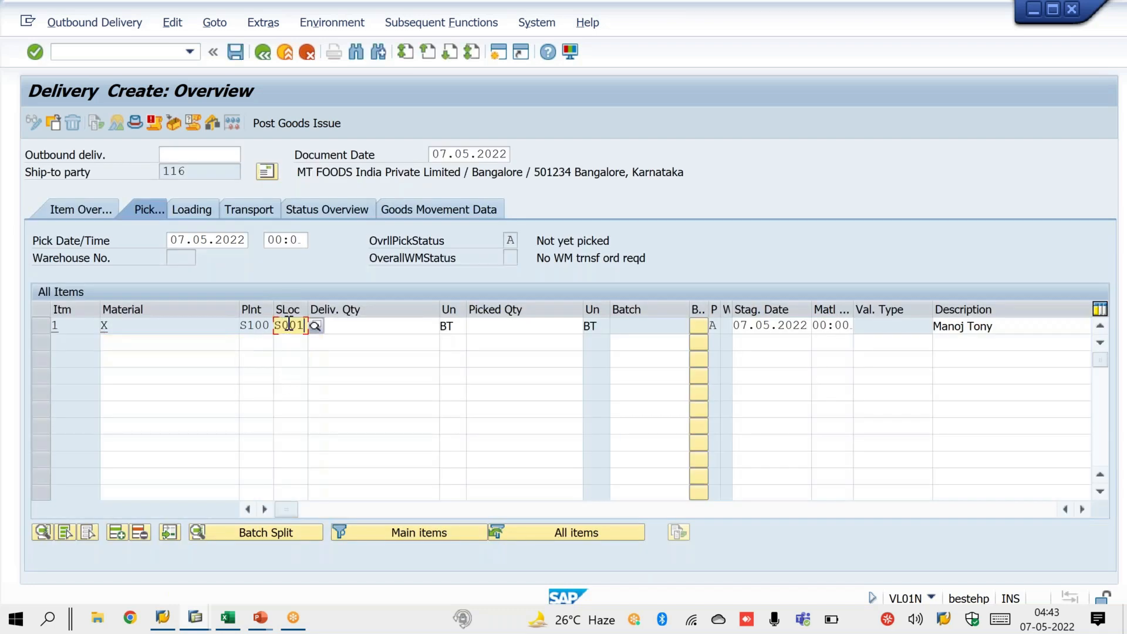
key("Tab")
type("1")
key("Tab")
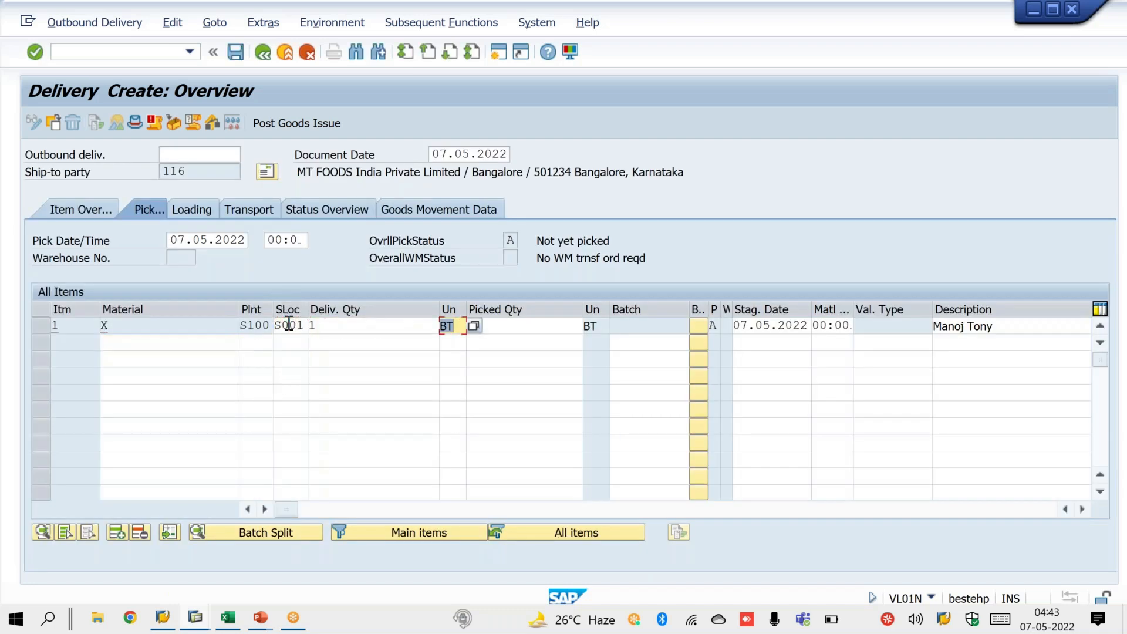
key("Tab")
type("1")
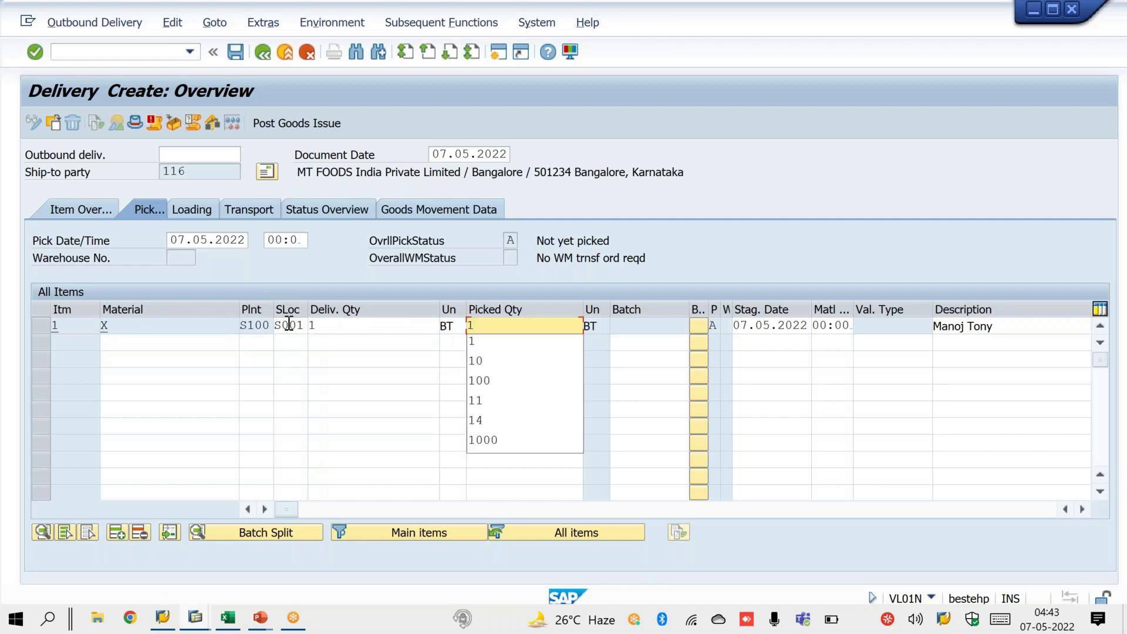
key("Return")
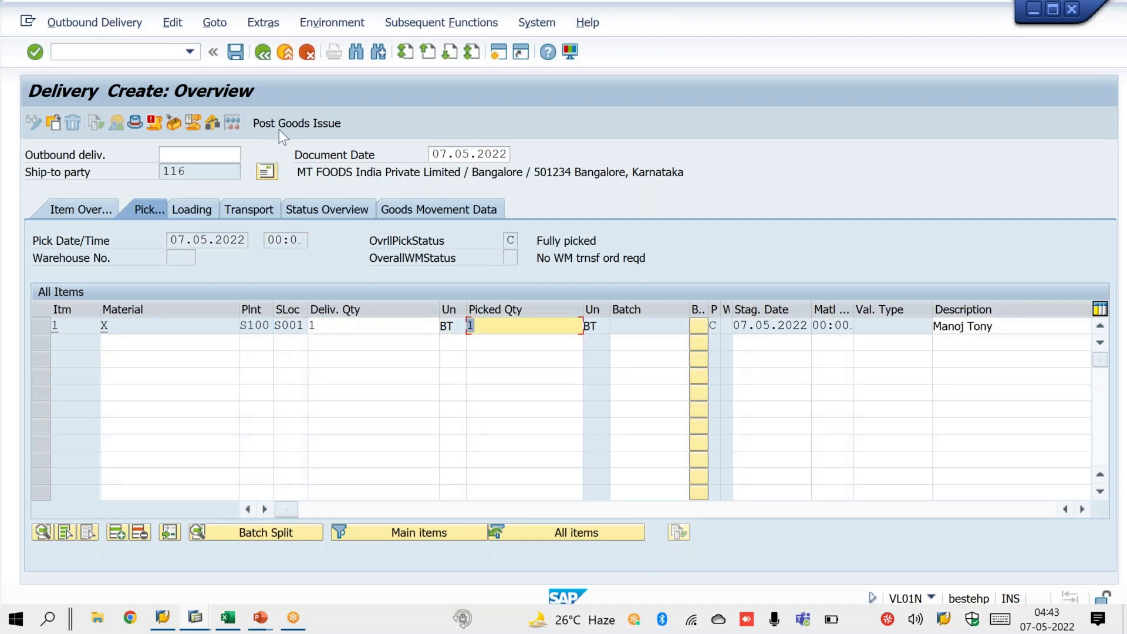
left_click(284, 122)
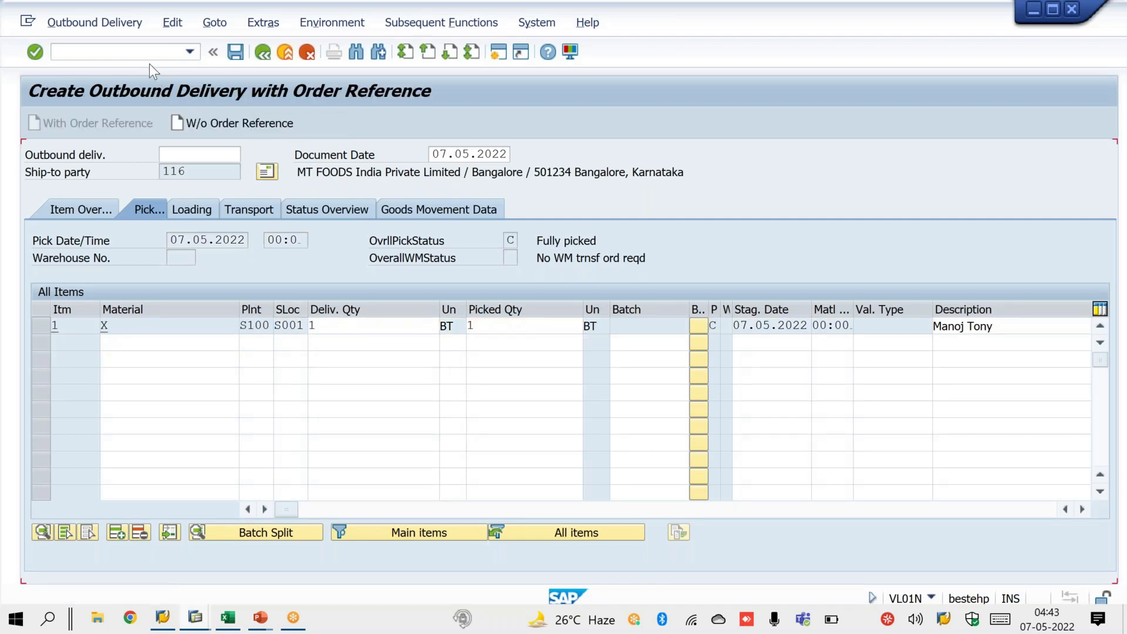
- Try to create a billing document in VF01 for the posted delivery and open its log
type("/NVF01")
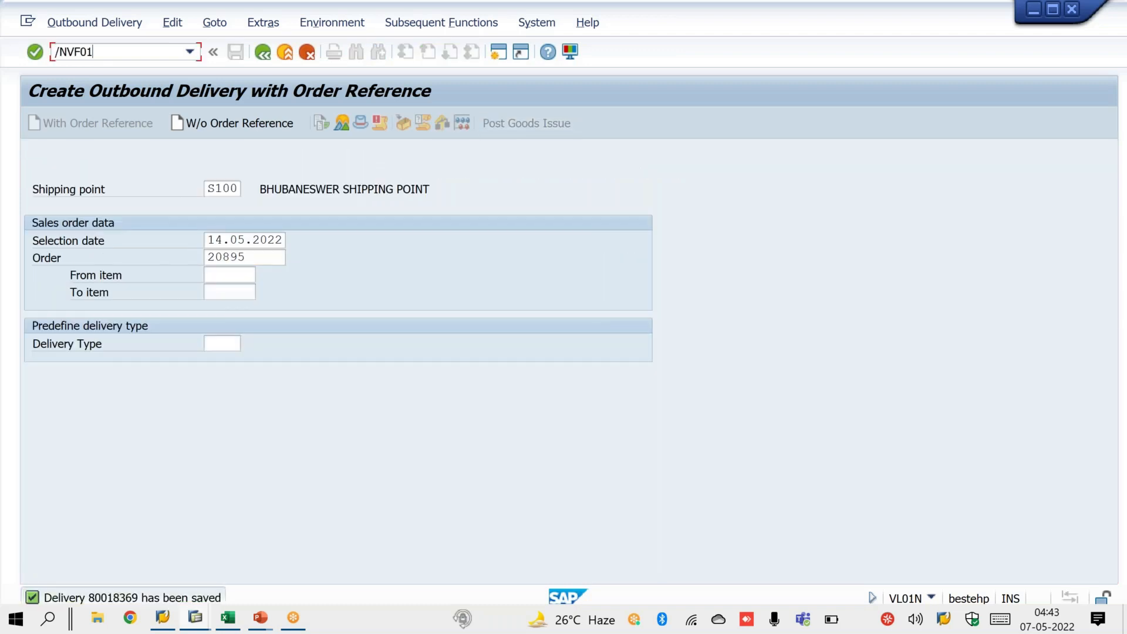
key("Return")
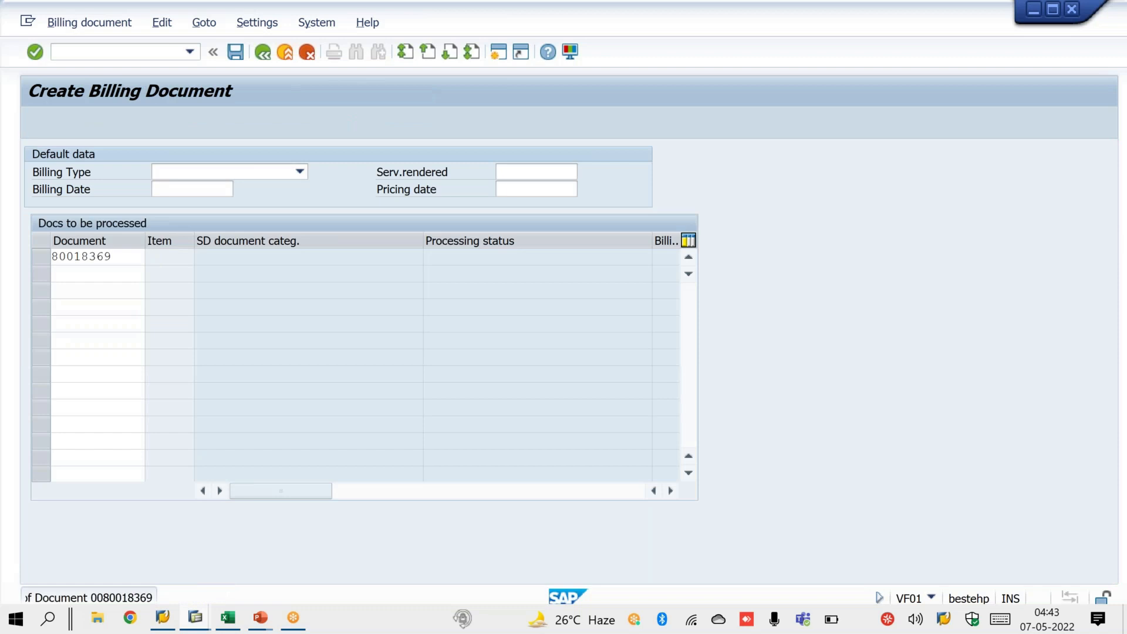
left_click(166, 22)
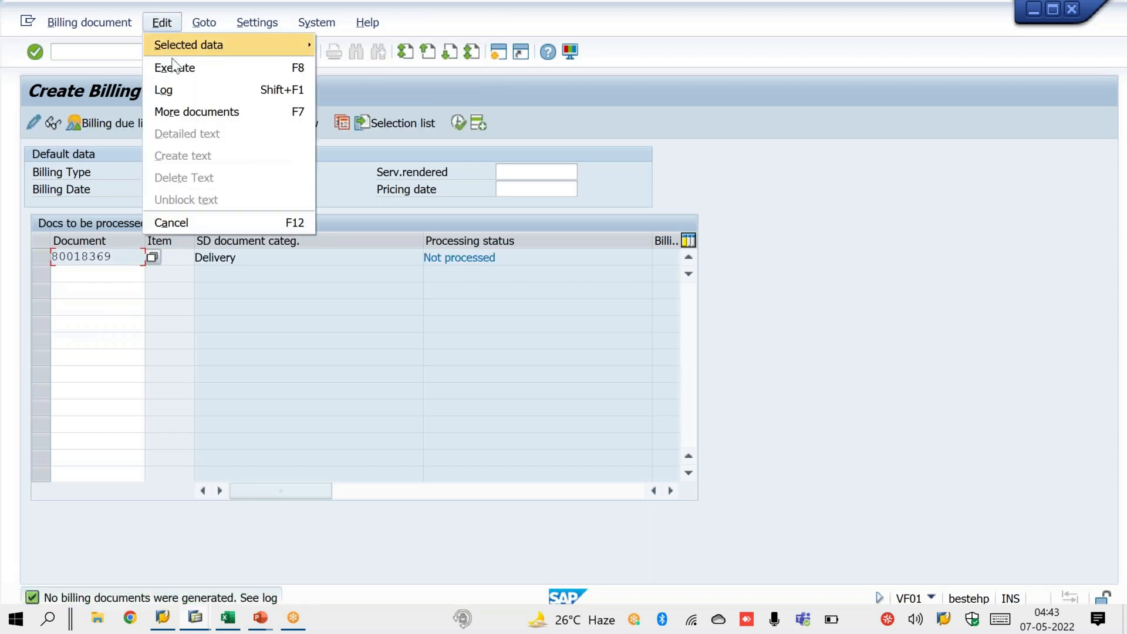
left_click(178, 86)
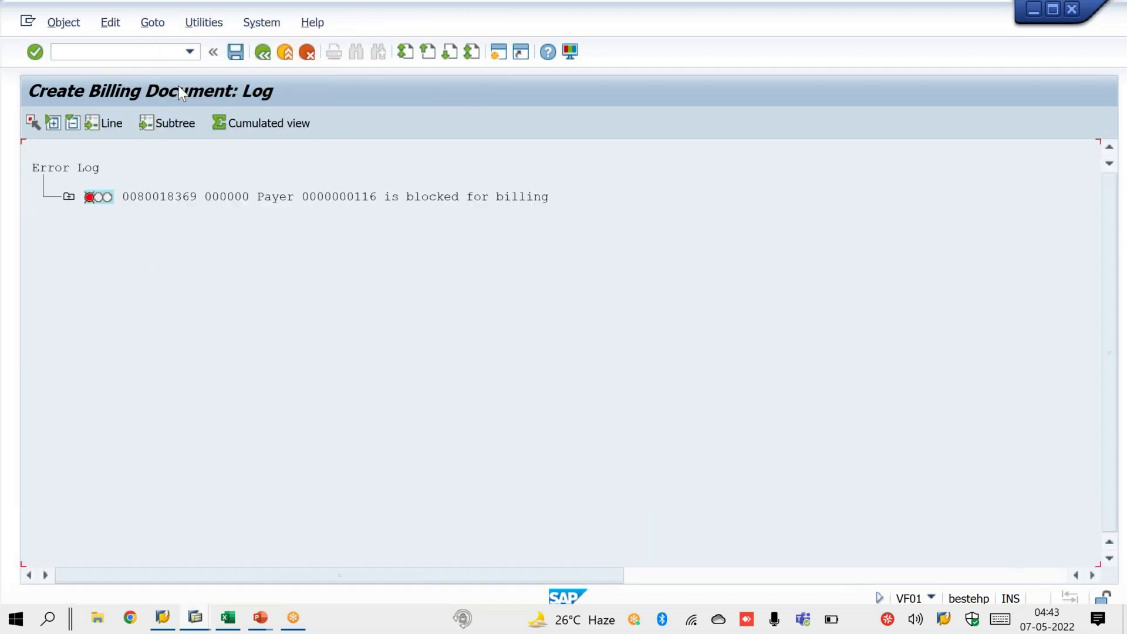
- Start a VA01 standard order for sales organization S100, distribution channel 1S and division 2S
left_click(104, 52)
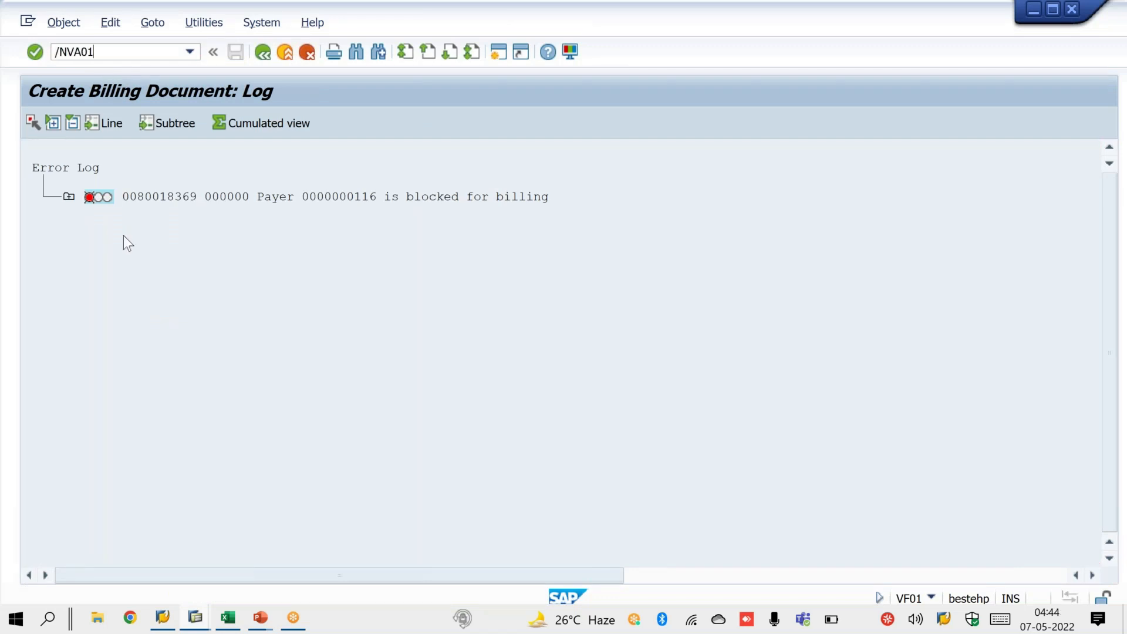
type("/NVA01")
key("Return")
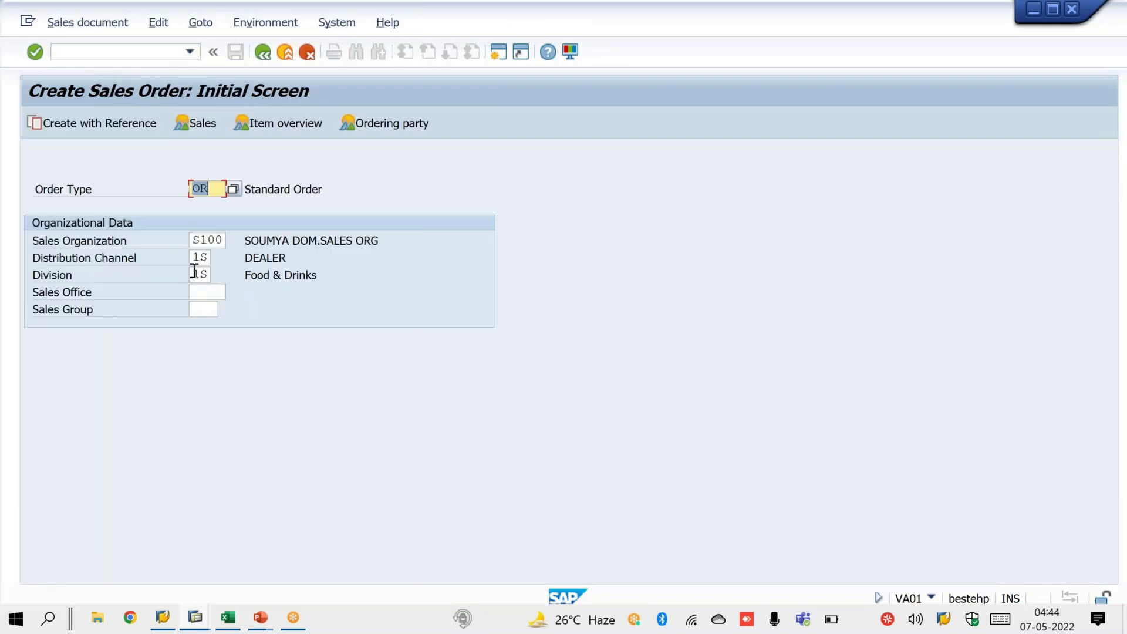
double_click(194, 271)
type("2S")
key("Return")
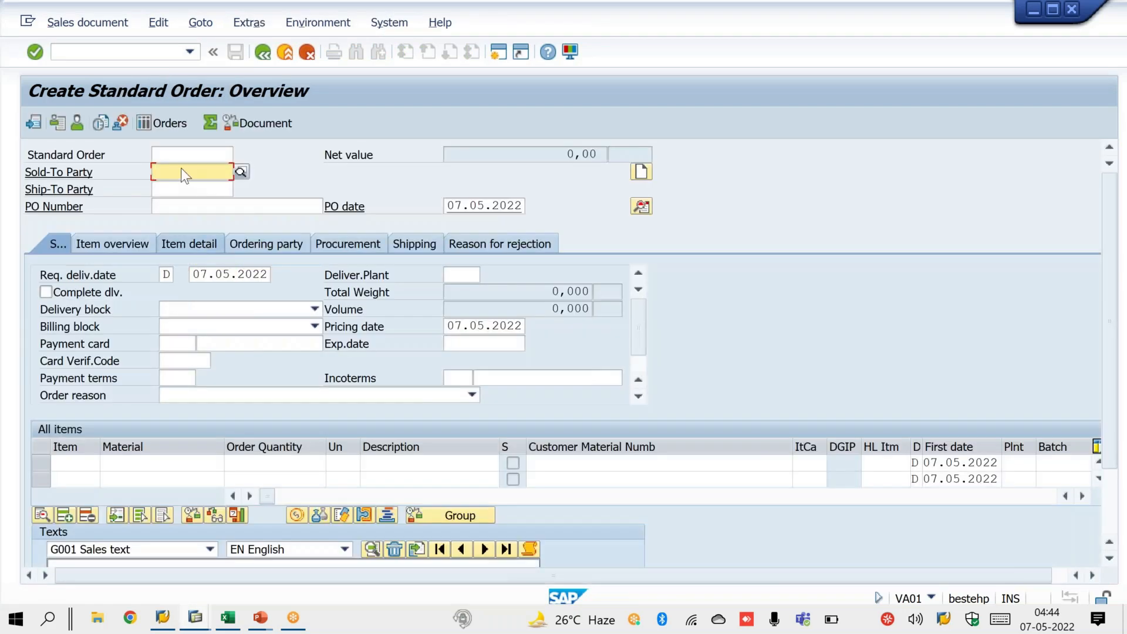
- Enter the customer as sold-to party, PO number OK, and material X with order quantity 1 in the division 2S order
left_click(181, 170)
key("Down")
key("Return")
key("Tab")
key("Tab")
key("Tab")
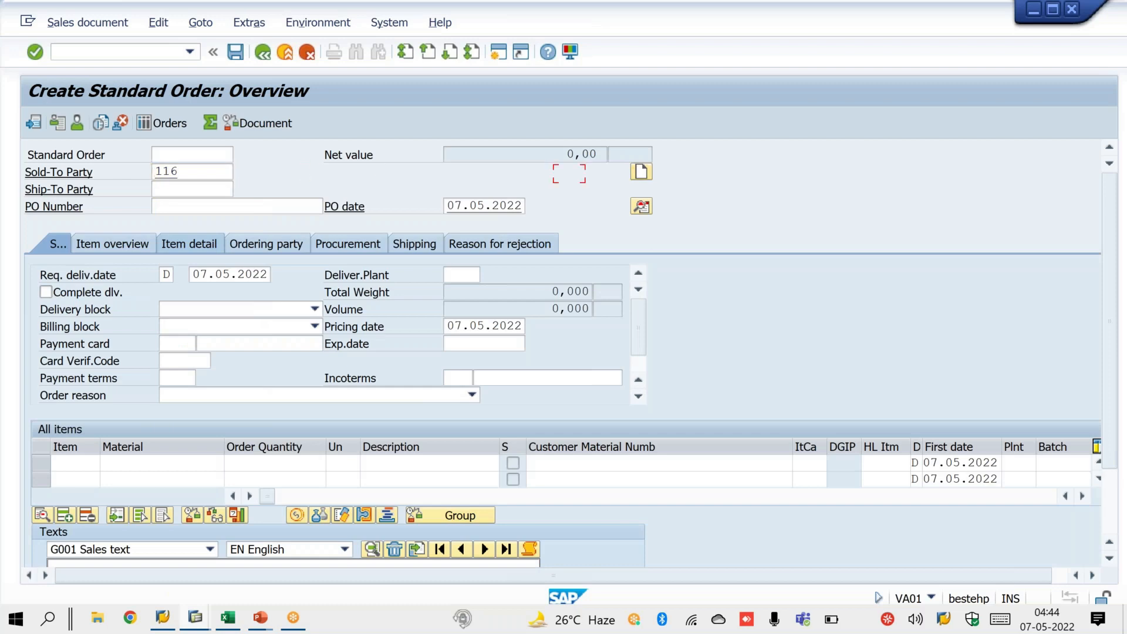
type("OK")
key("Return")
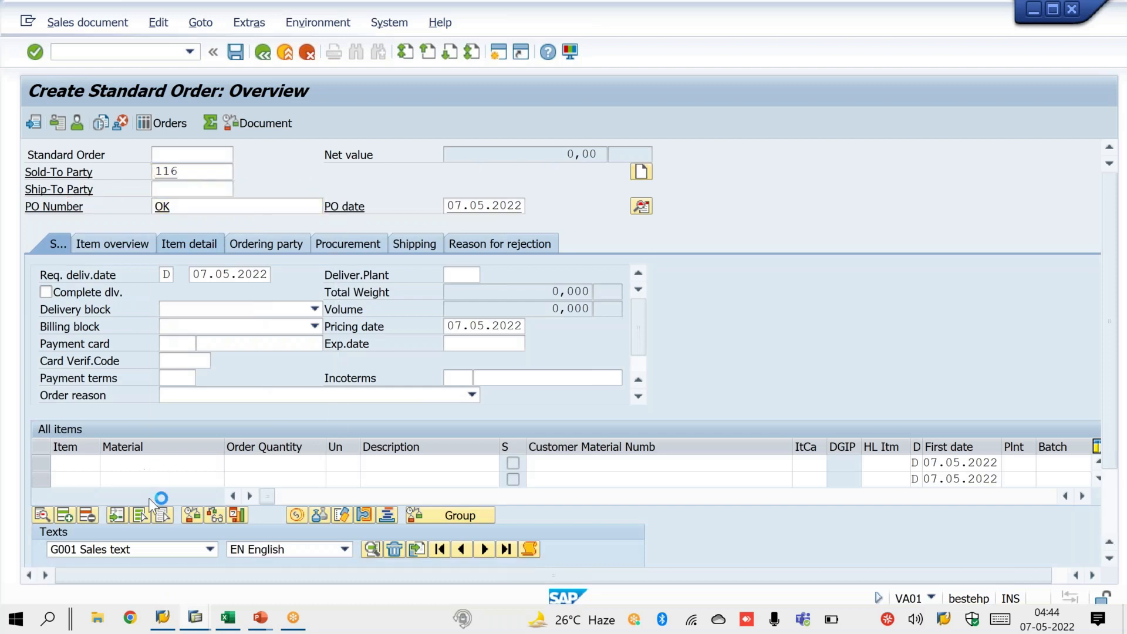
type("X")
key("Tab")
type("1")
key("Return")
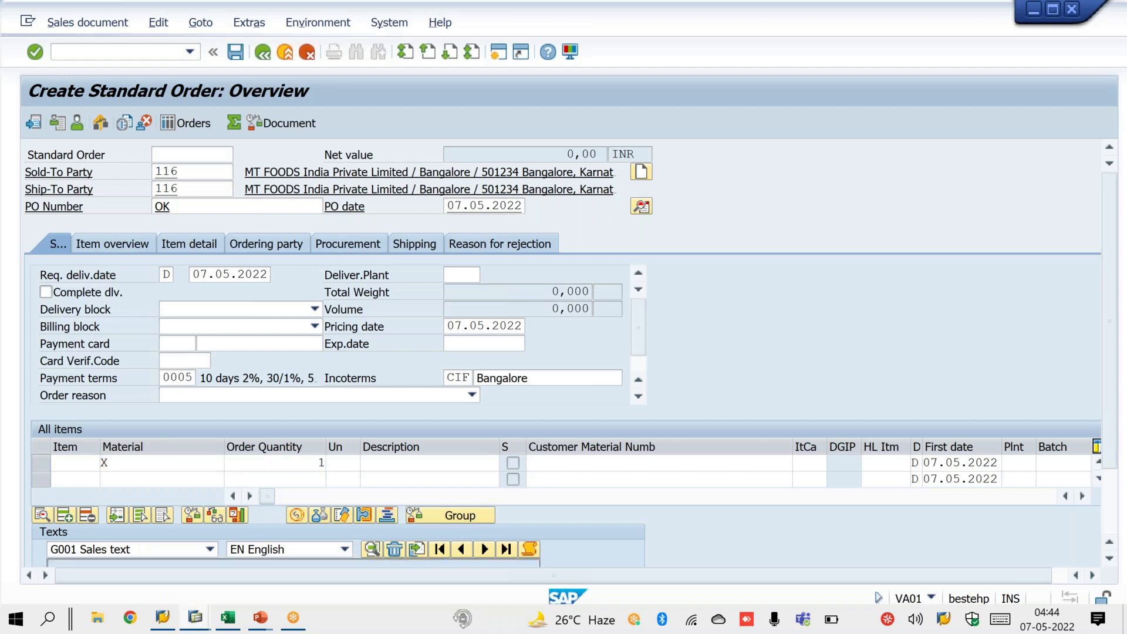
- Deliver the division 2S order from storage location S001 with picked quantity 1 and post goods issue
left_click(85, 22)
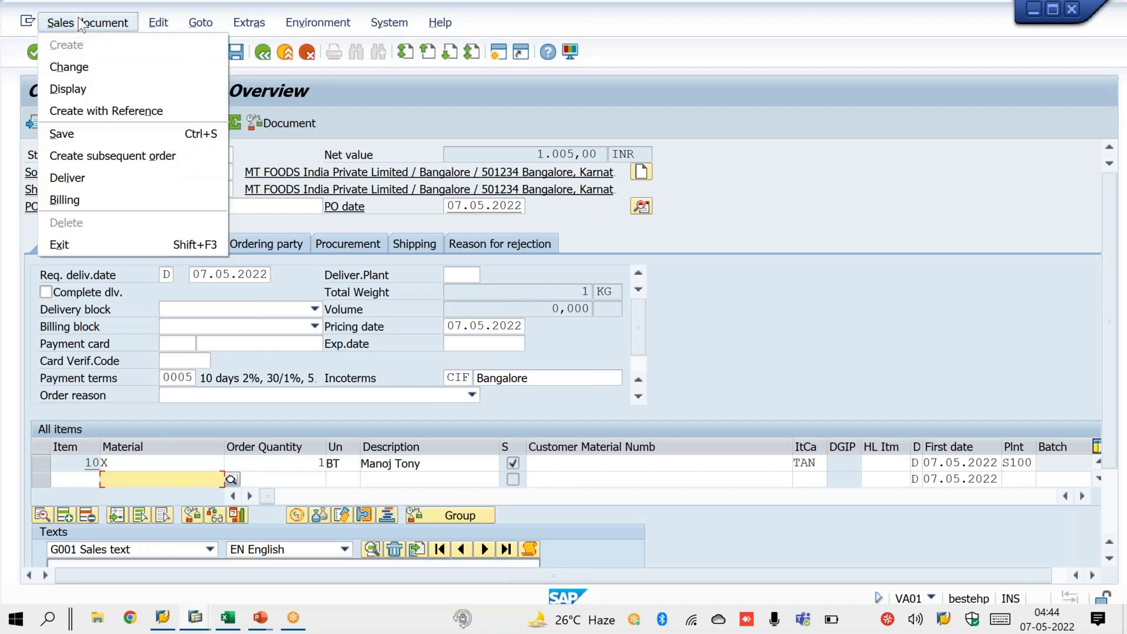
left_click(97, 178)
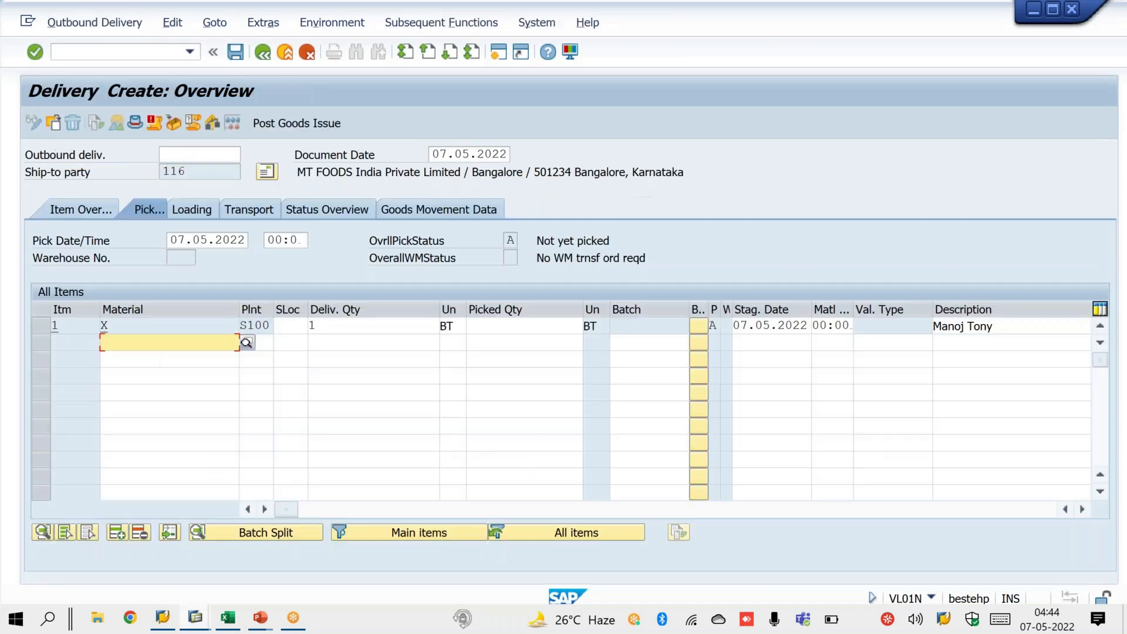
left_click(297, 326)
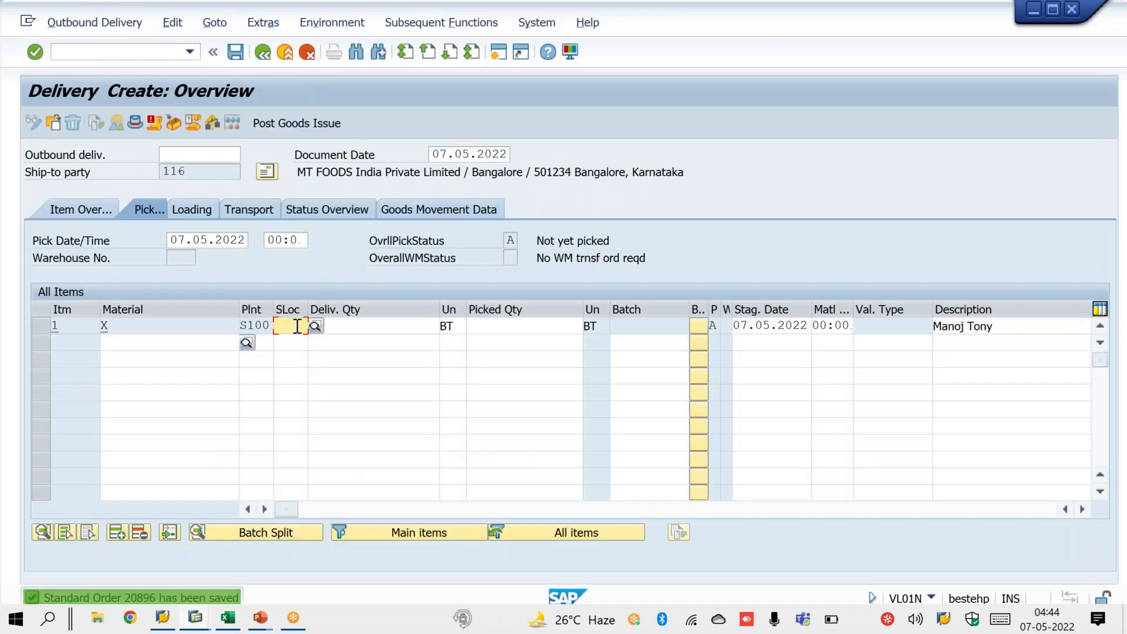
left_click(297, 326)
key("Return")
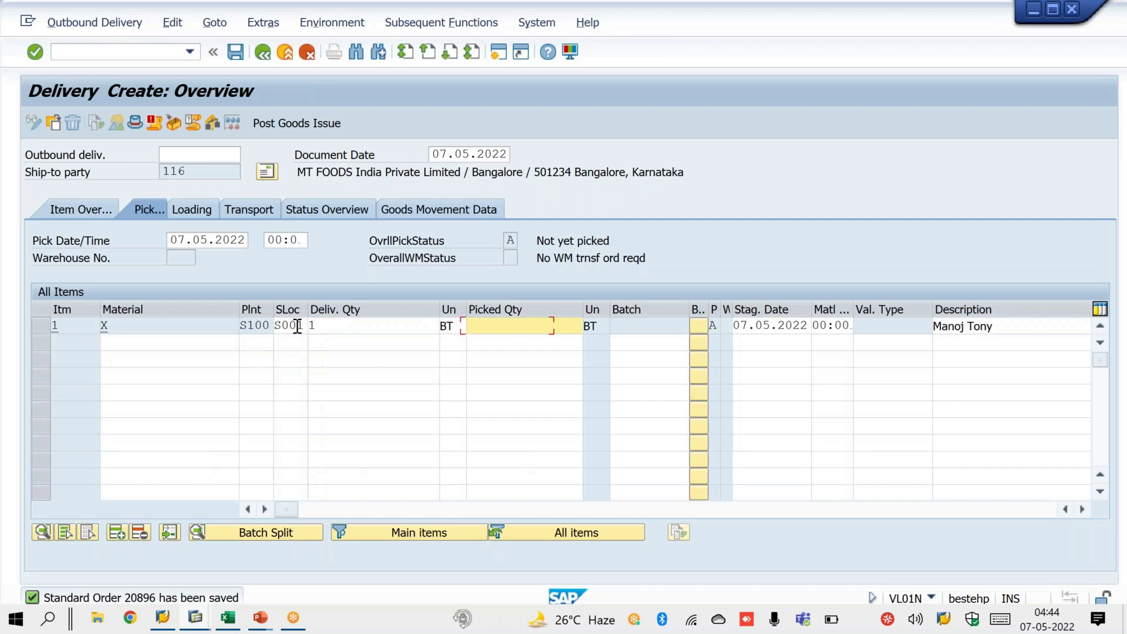
key("Return")
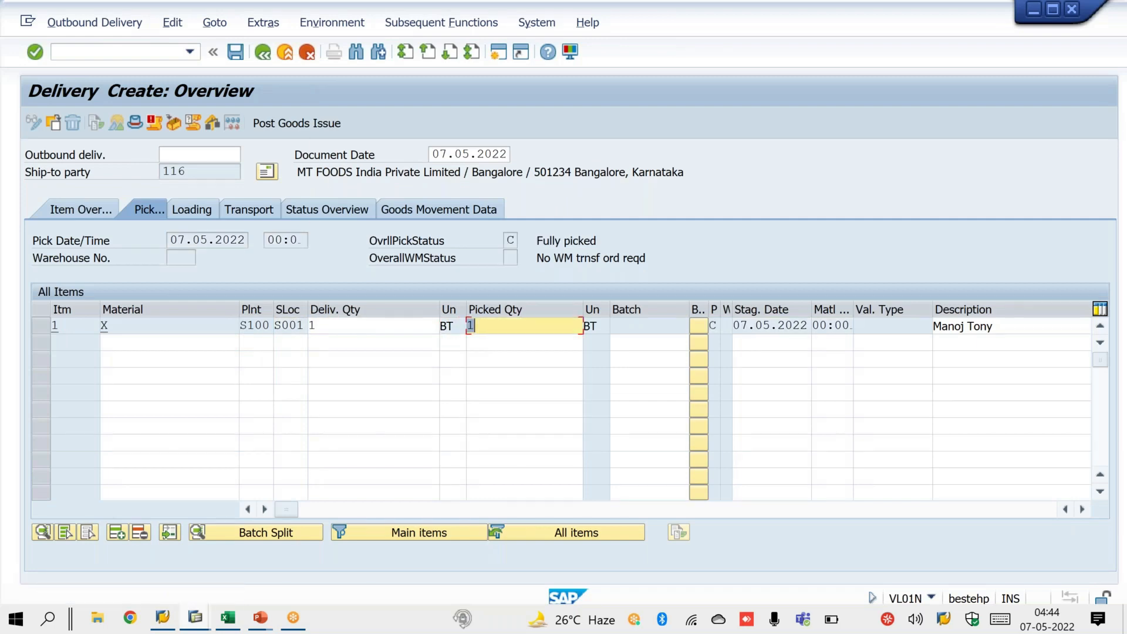
left_click(302, 124)
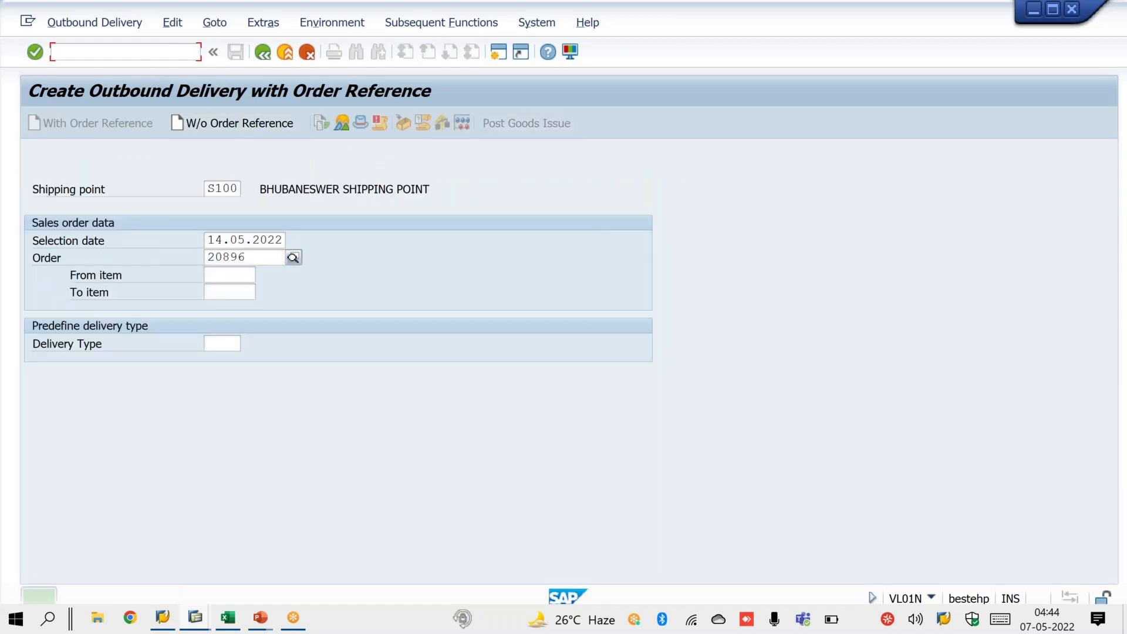
- Create the F2 invoice in VF01 for the division 2S delivery and save it
type("/NVF01")
key("Return")
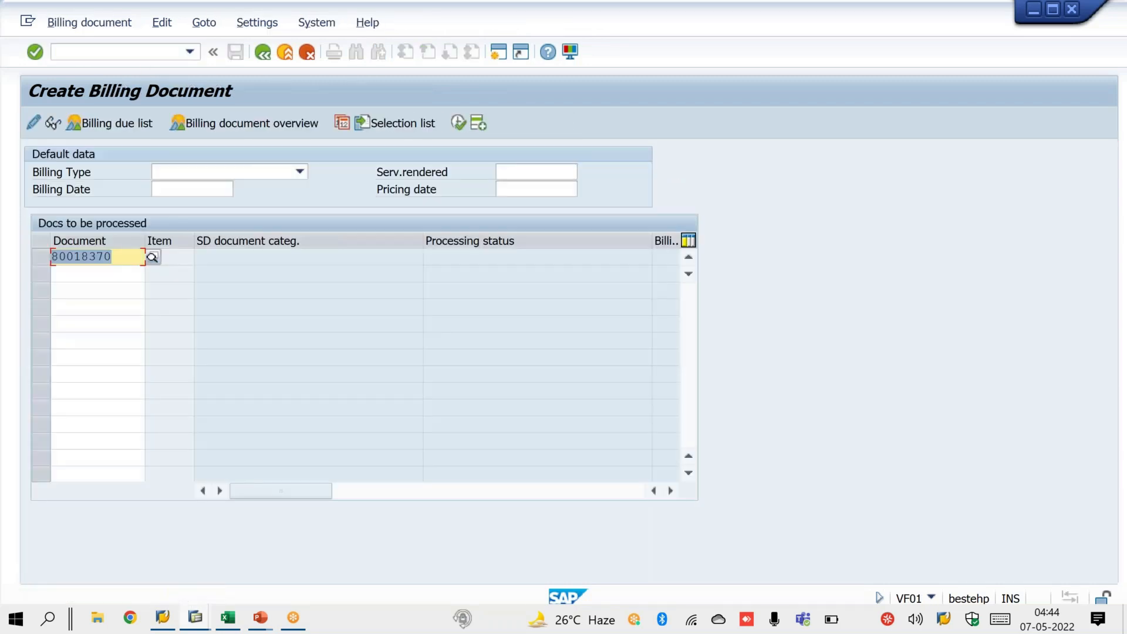
key("Return")
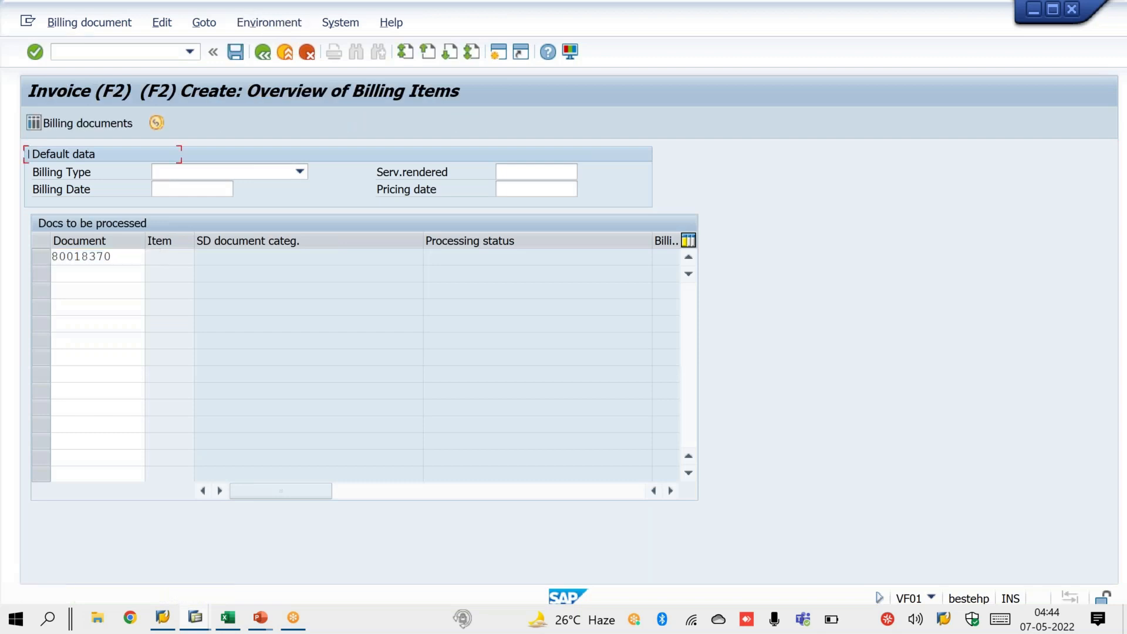
left_click(235, 52)
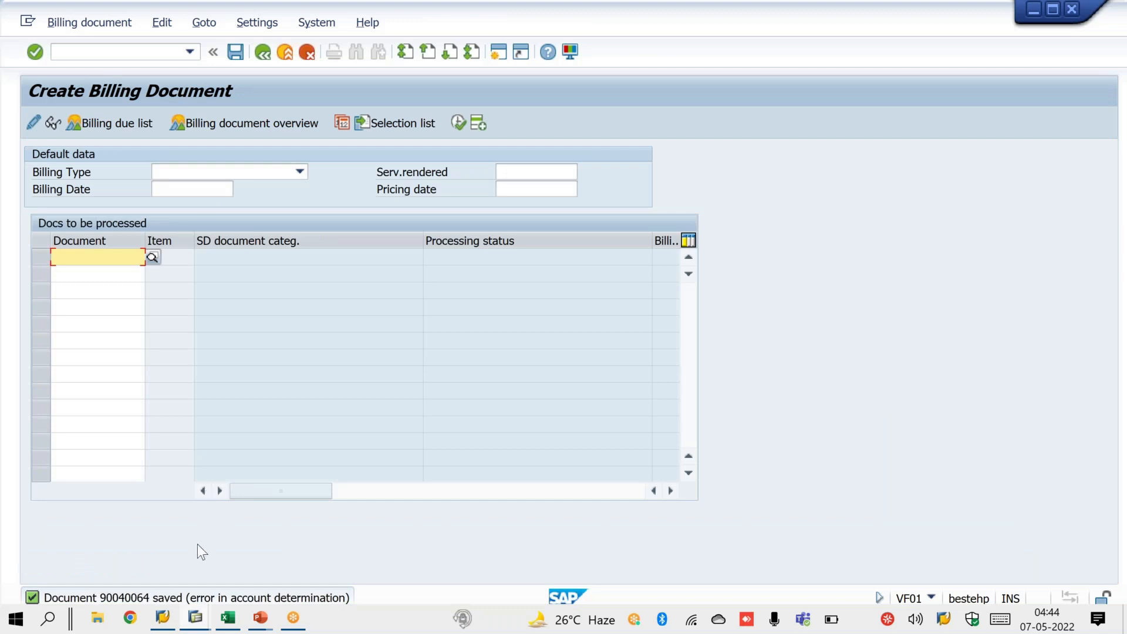
- In the XD05 session, clear the customer's selected sales area billing block and set the posting block for all company codes
left_click(196, 616)
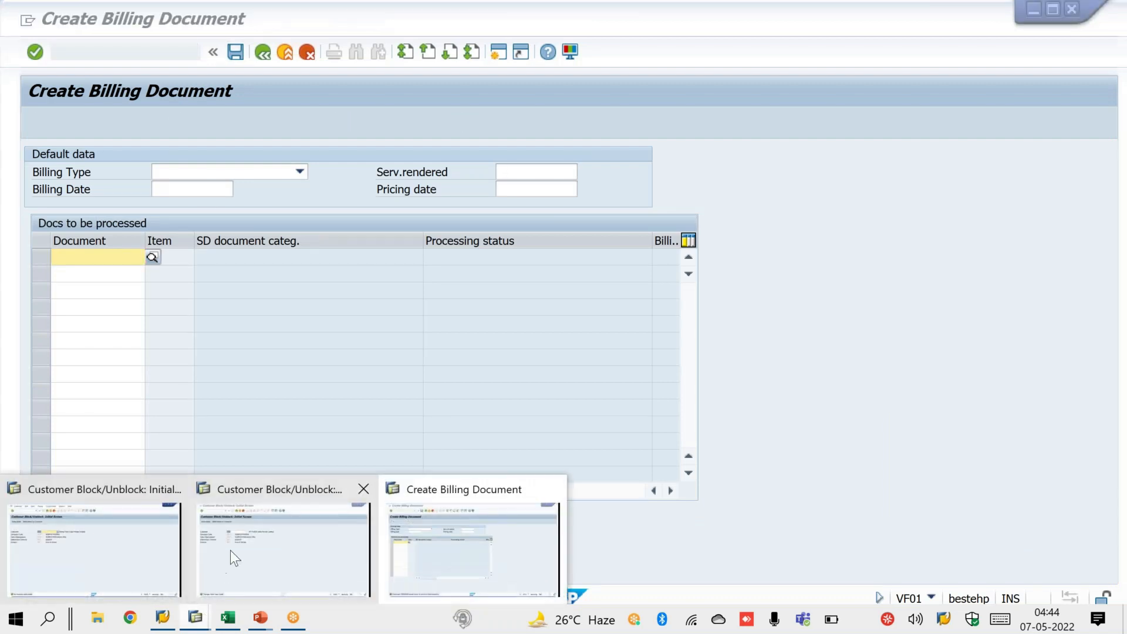
left_click(230, 551)
left_click(216, 224)
key("Return")
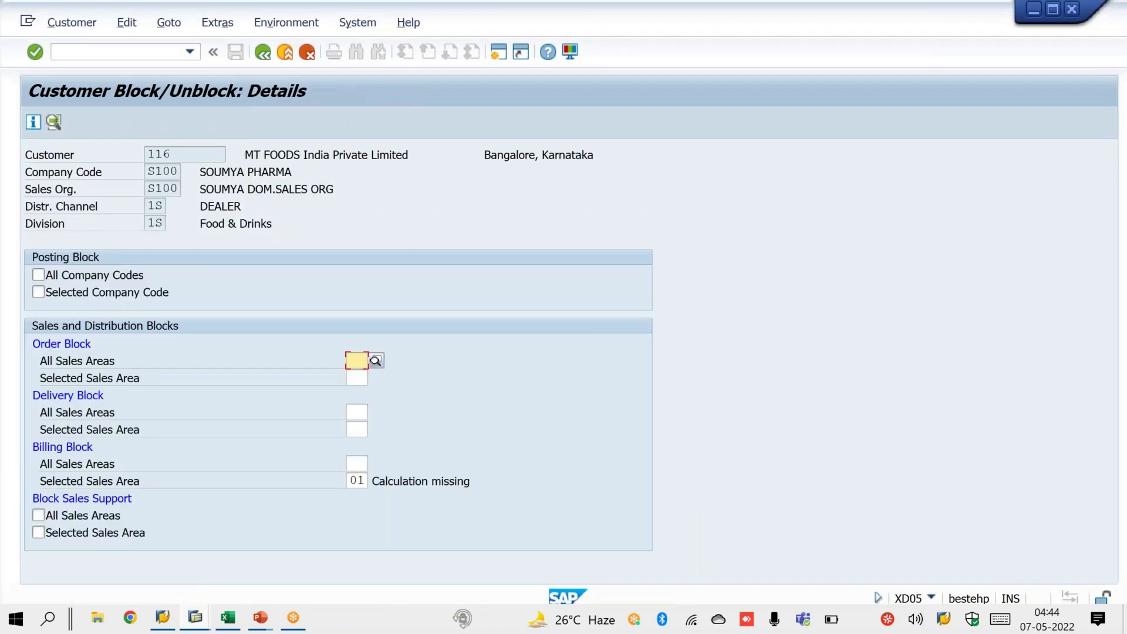
left_click_drag(351, 480, 461, 486)
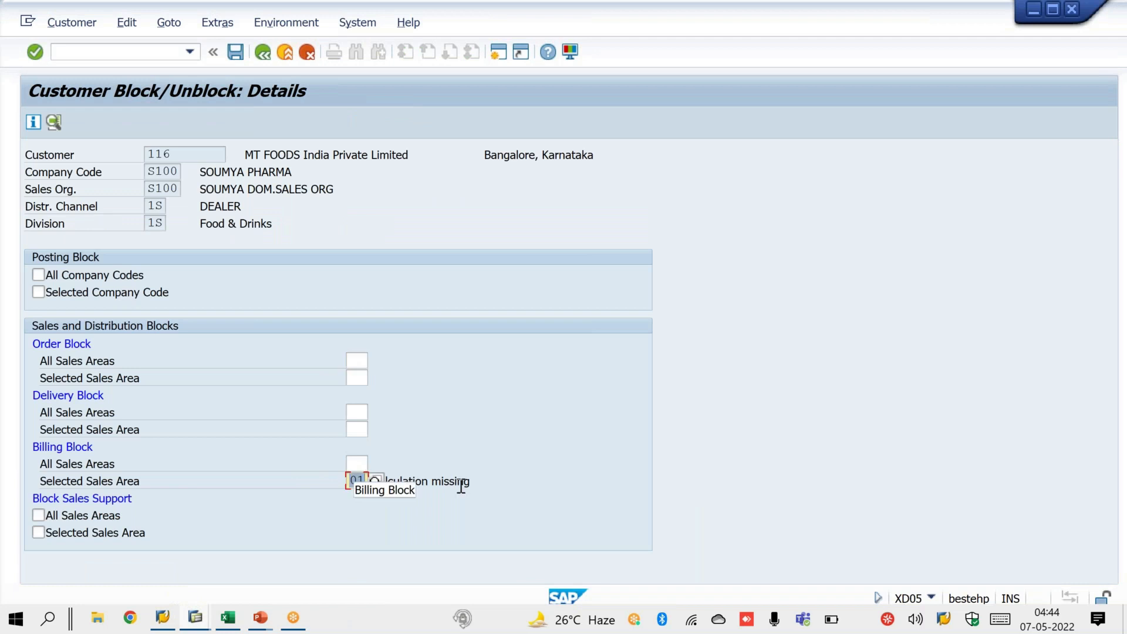
key("Delete")
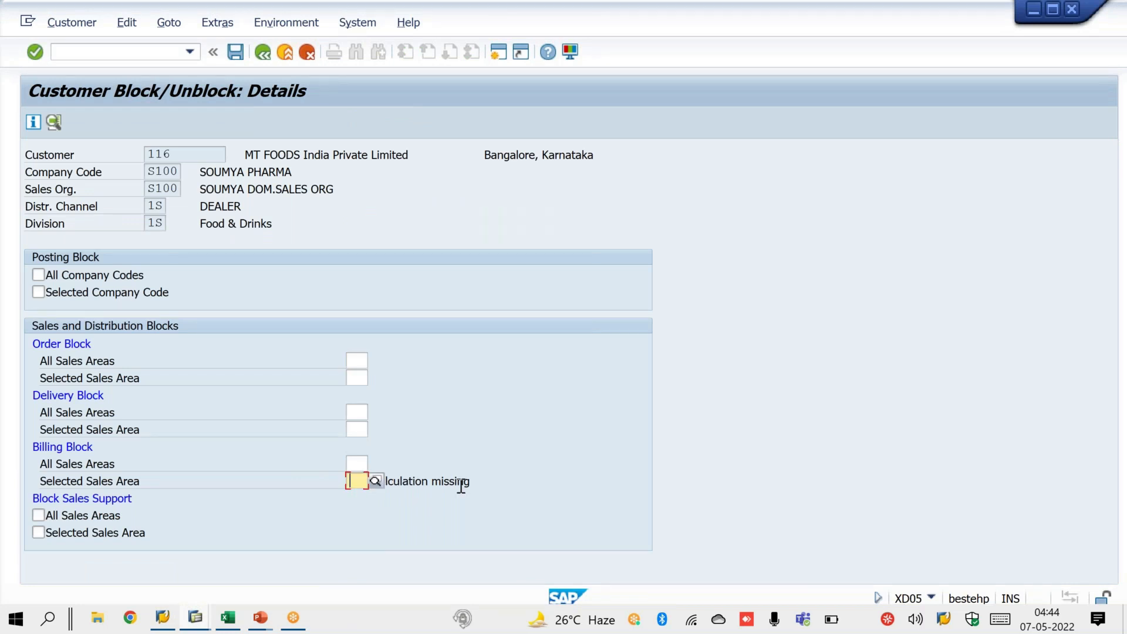
left_click(38, 274)
key("ctrl+s")
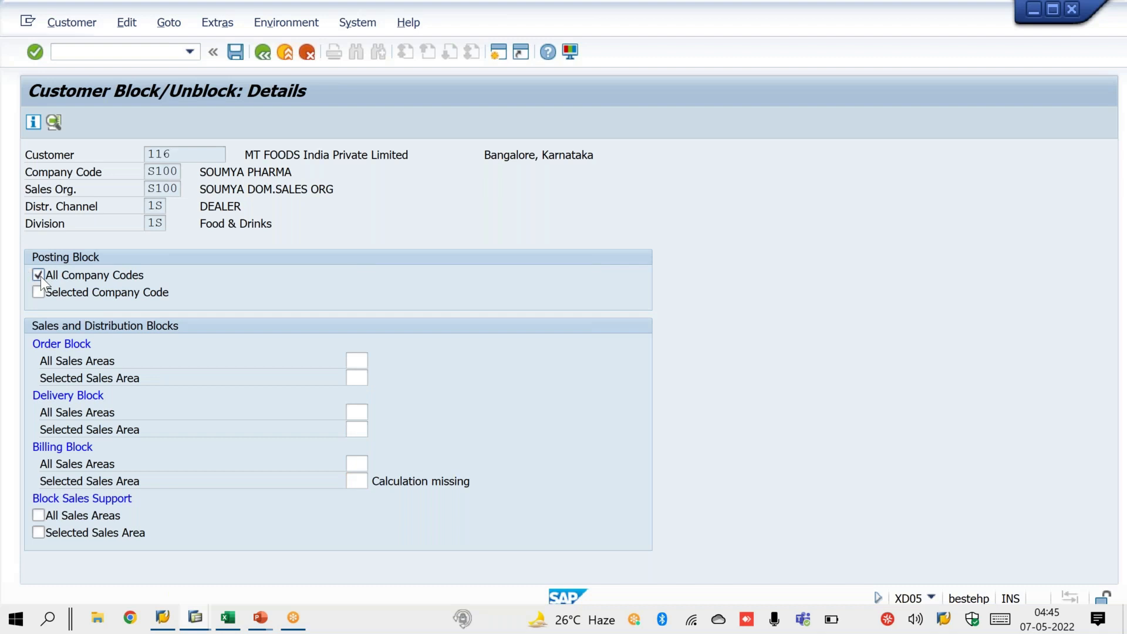
- Switch to ENTERPRISE STRUCTURE.xlsx in Excel and examine company codes S100 and Z100, then S100's sales organization, distribution channel and division
left_click(235, 617)
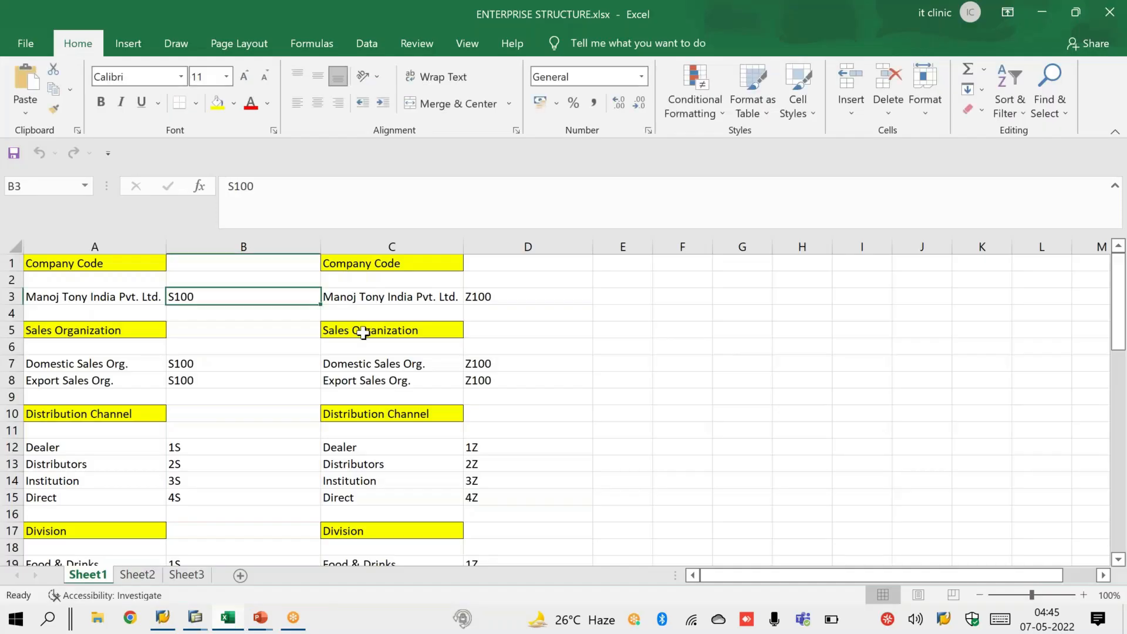
left_click(153, 246)
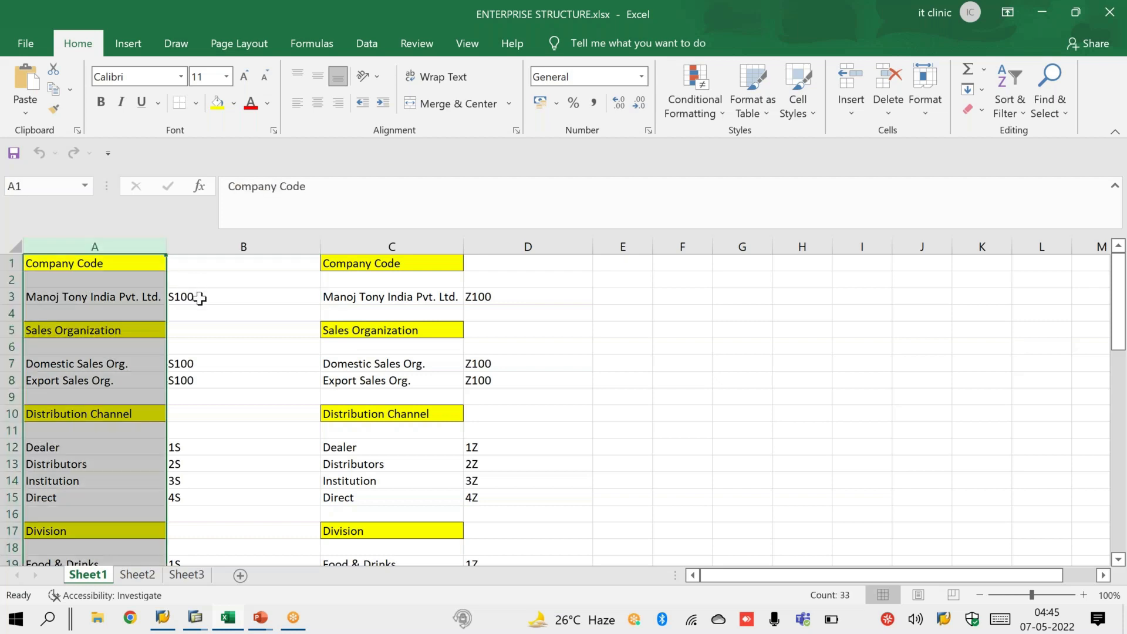
left_click(199, 295)
left_click(486, 296)
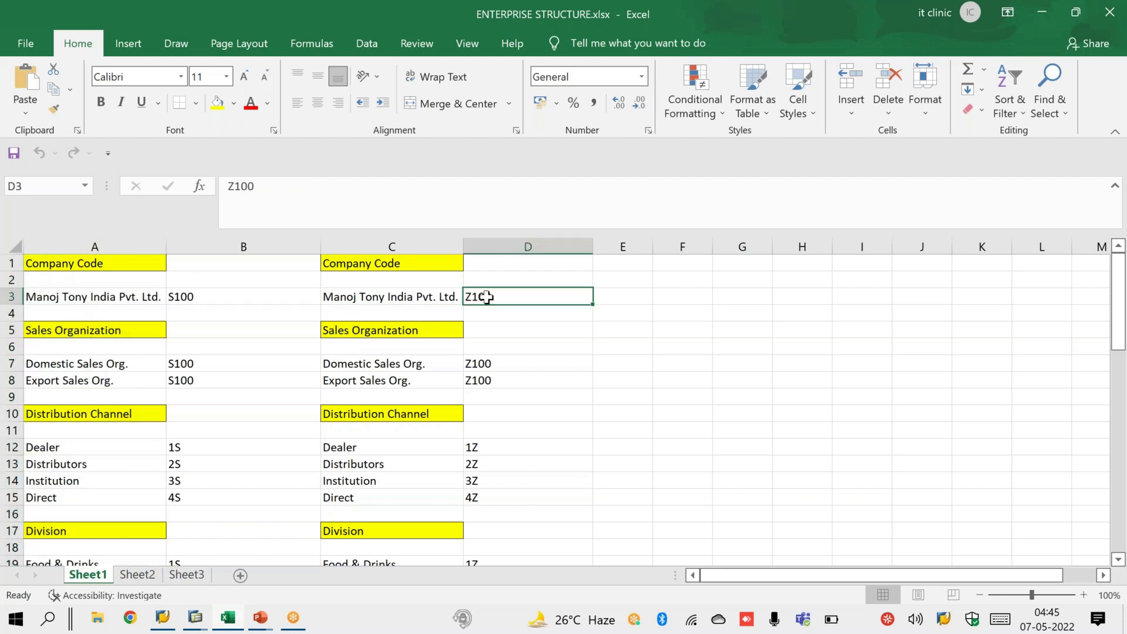
left_click(202, 295)
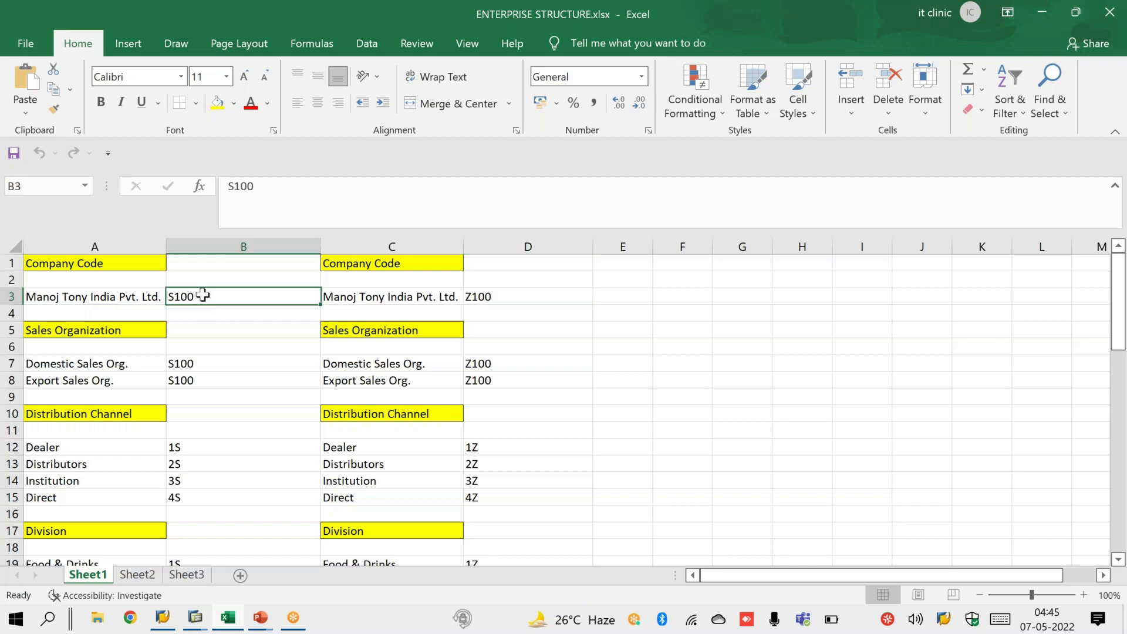
left_click(198, 362)
left_click(186, 445)
left_click(191, 560)
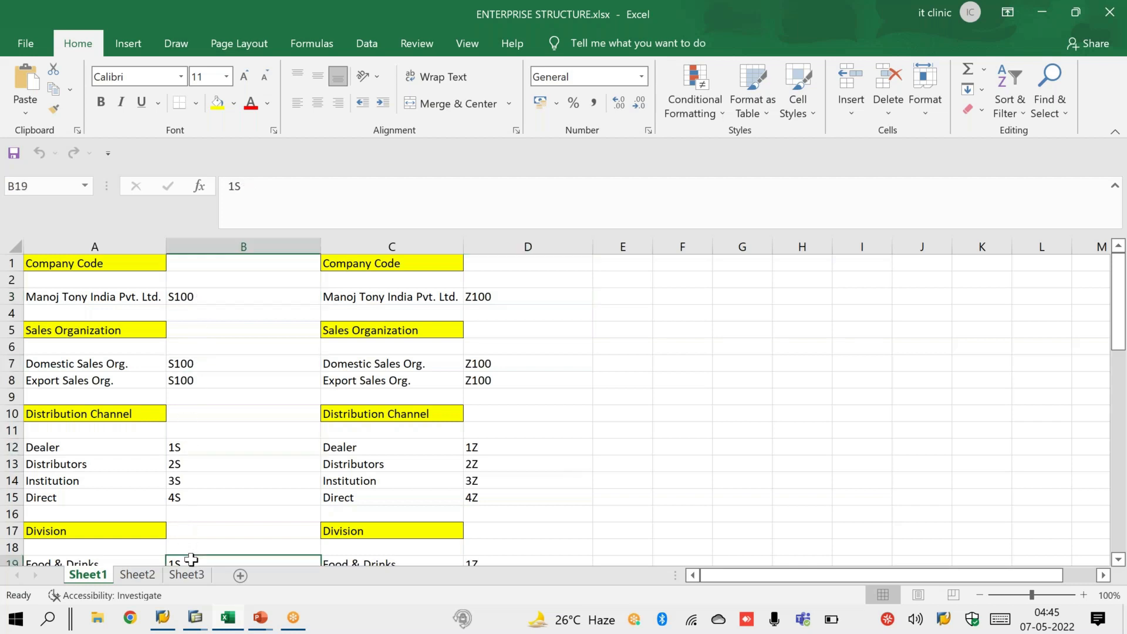
- Look up the Z-series codes for company code, sales organization, distribution channel and division in the enterprise structure workbook
left_click(479, 298)
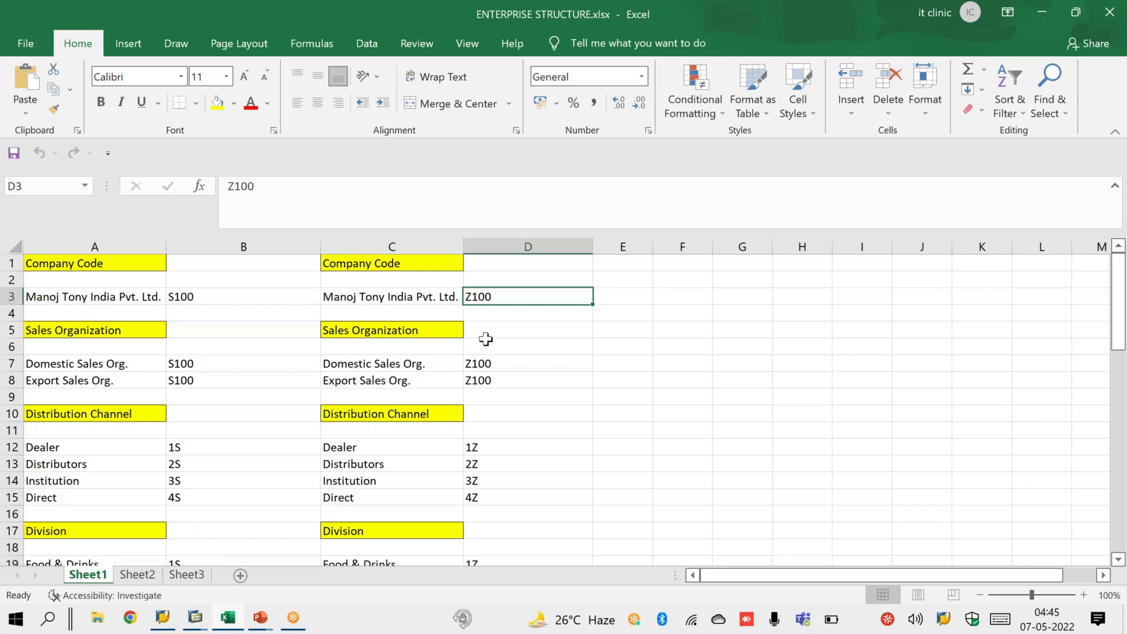
left_click(487, 364)
left_click(486, 448)
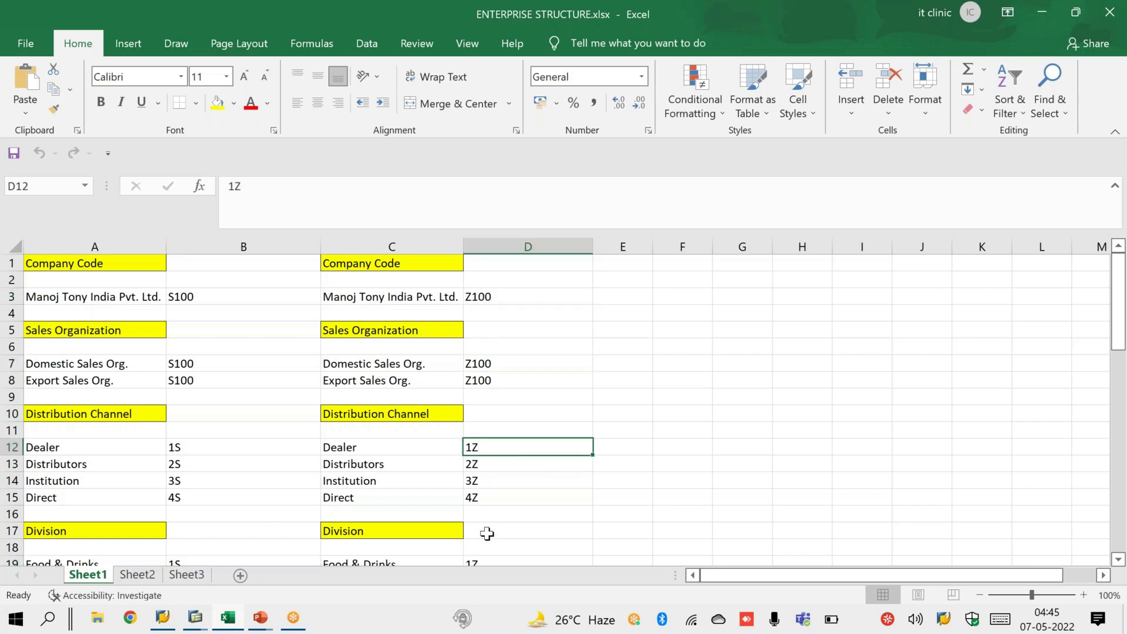
left_click(491, 561)
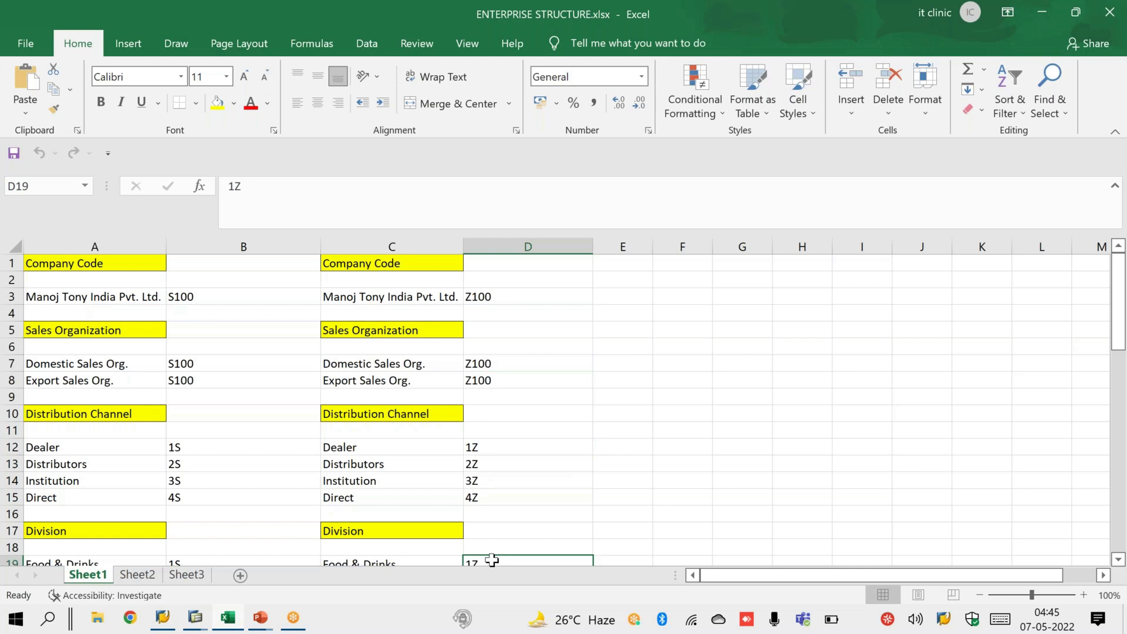
- Switch to SAP and start the customer creation transaction XD01
key("alt+Tab")
left_click(134, 50)
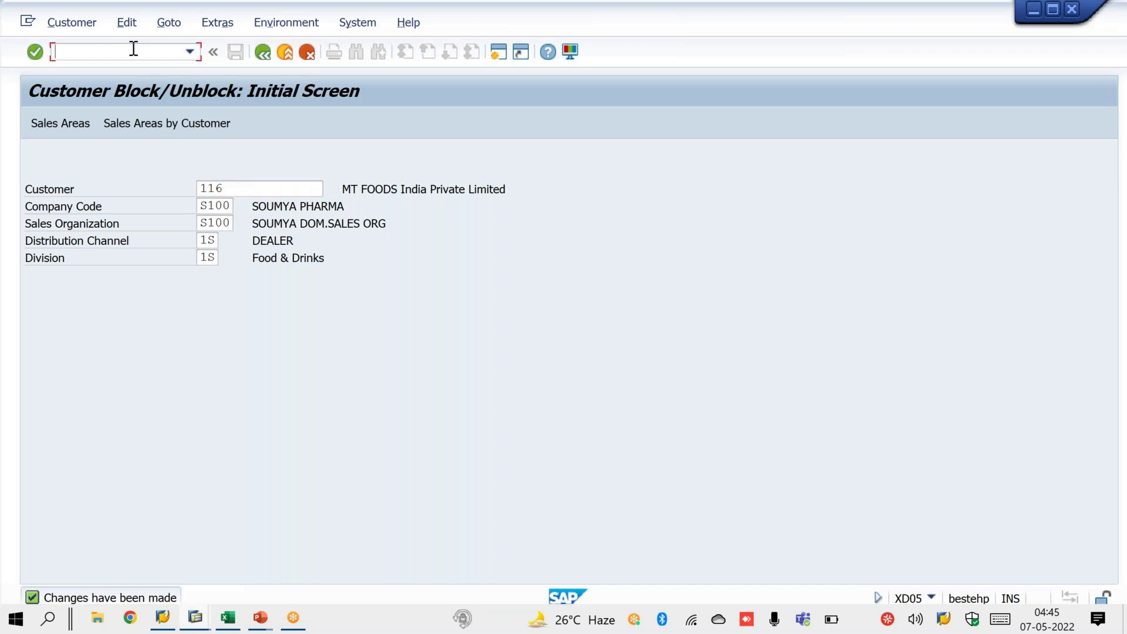
type("/NXD01")
key("Return")
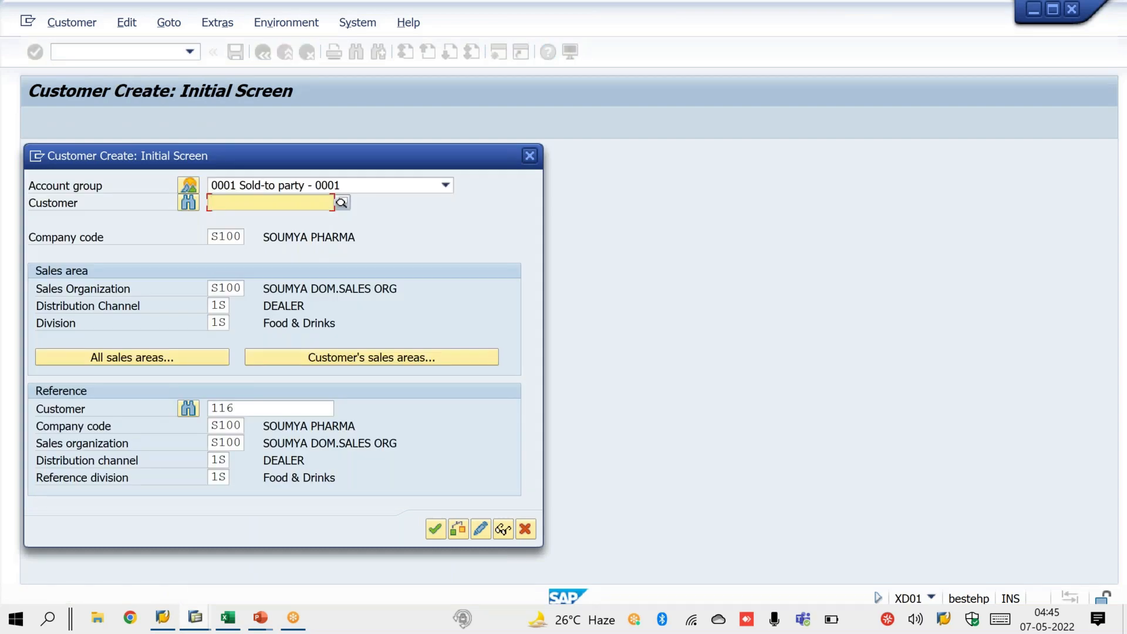
- Enter the existing MT FOODS customer's number as the customer to create and set the company code to Z100
key("BackSpace")
key("Down")
key("Return")
double_click(215, 237)
type("Z100")
key("Tab")
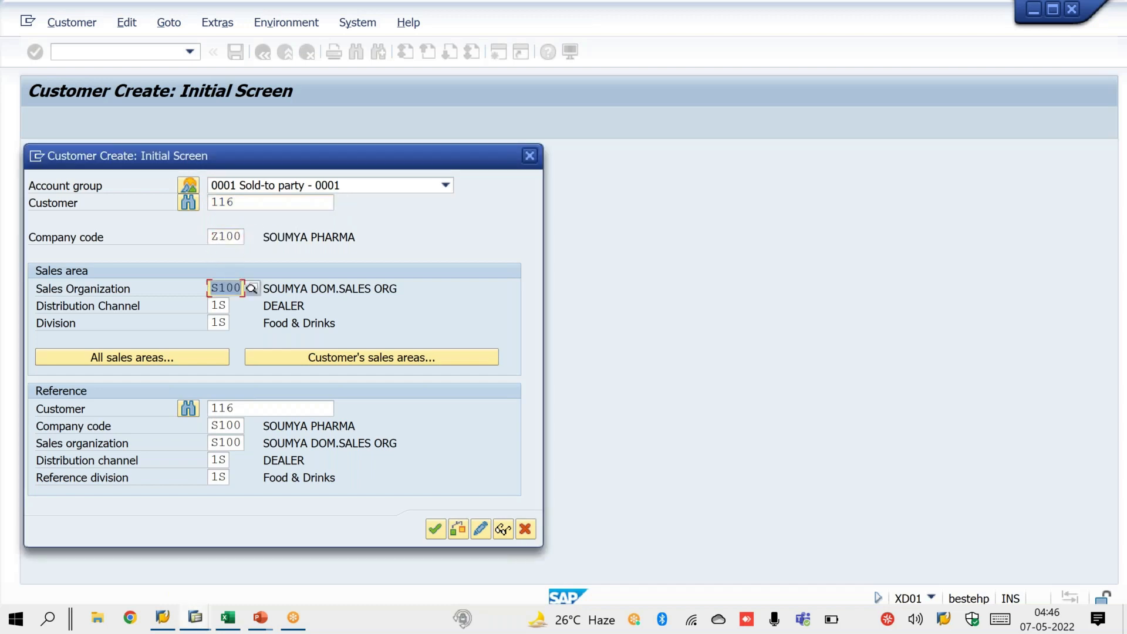
- Set the sales area to sales organization Z100, distribution channel 1Z and division 1Z, and confirm the initial data
type("Z100")
key("Tab")
type("1Z")
key("Tab")
type("1")
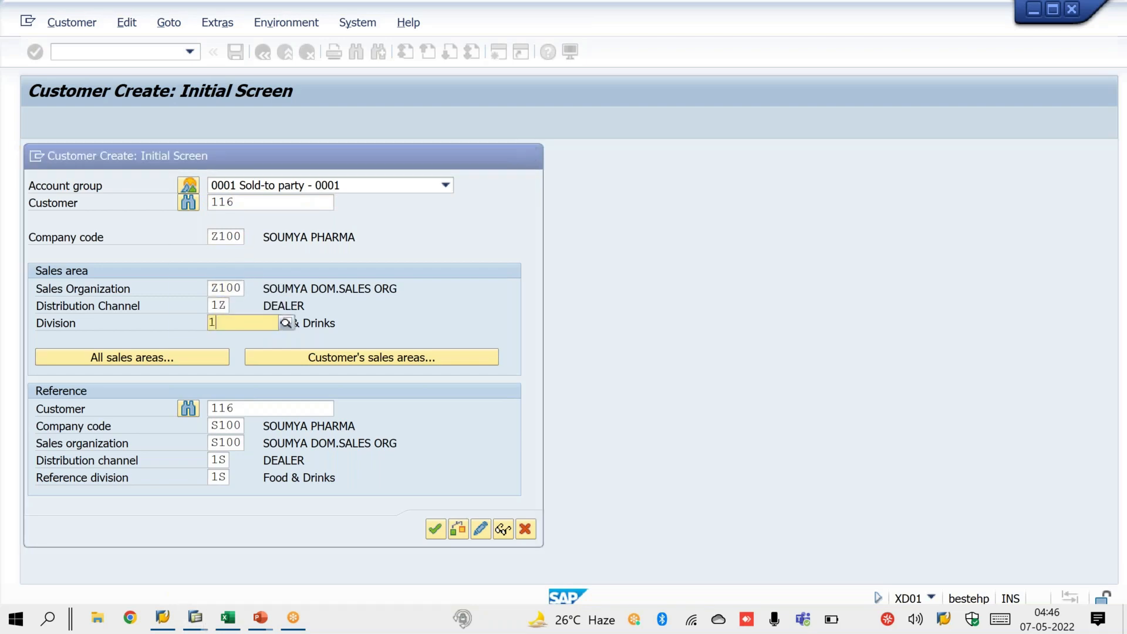
type("S")
key("Return")
key("Return")
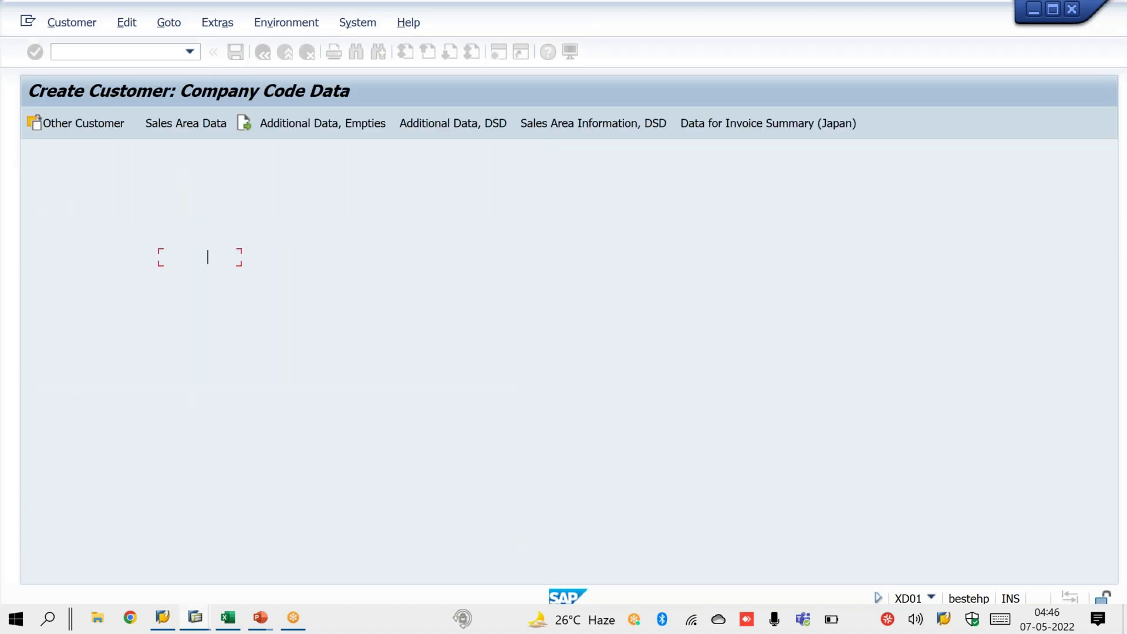
- Set the account assignment group to 01 in the sales area's billing data and save the customer extension
left_click(209, 127)
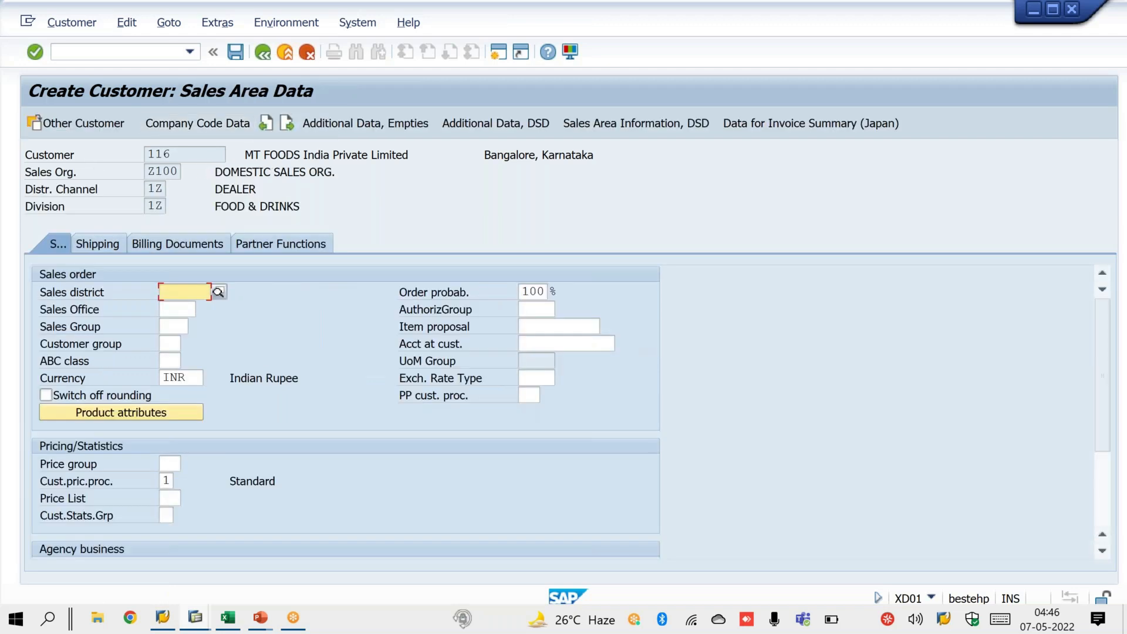
left_click(187, 238)
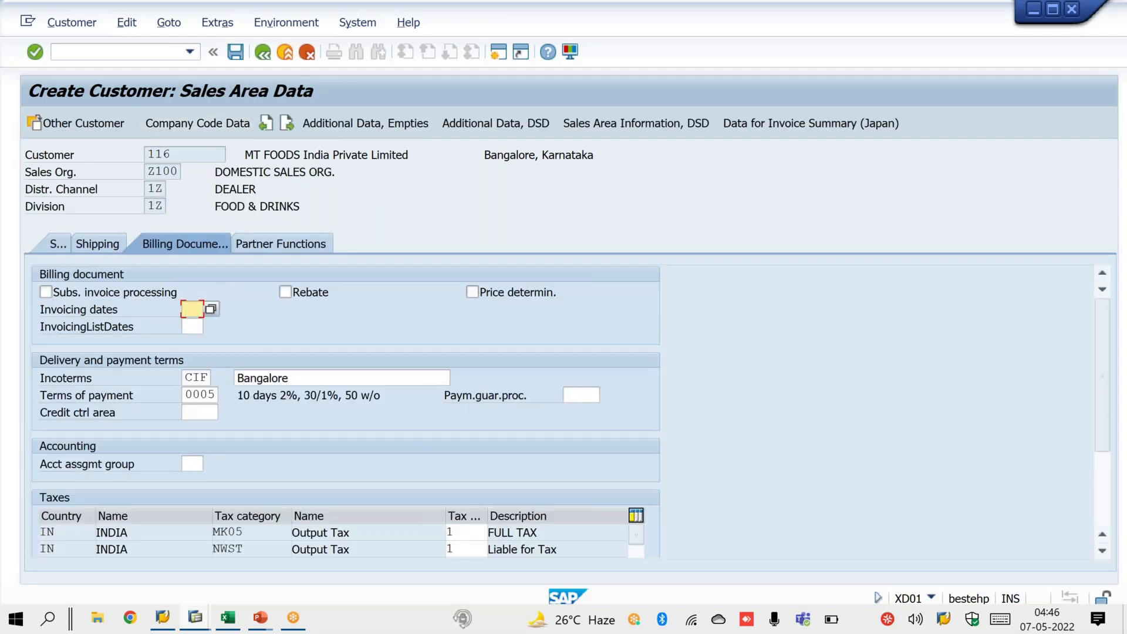
left_click(194, 464)
type("01")
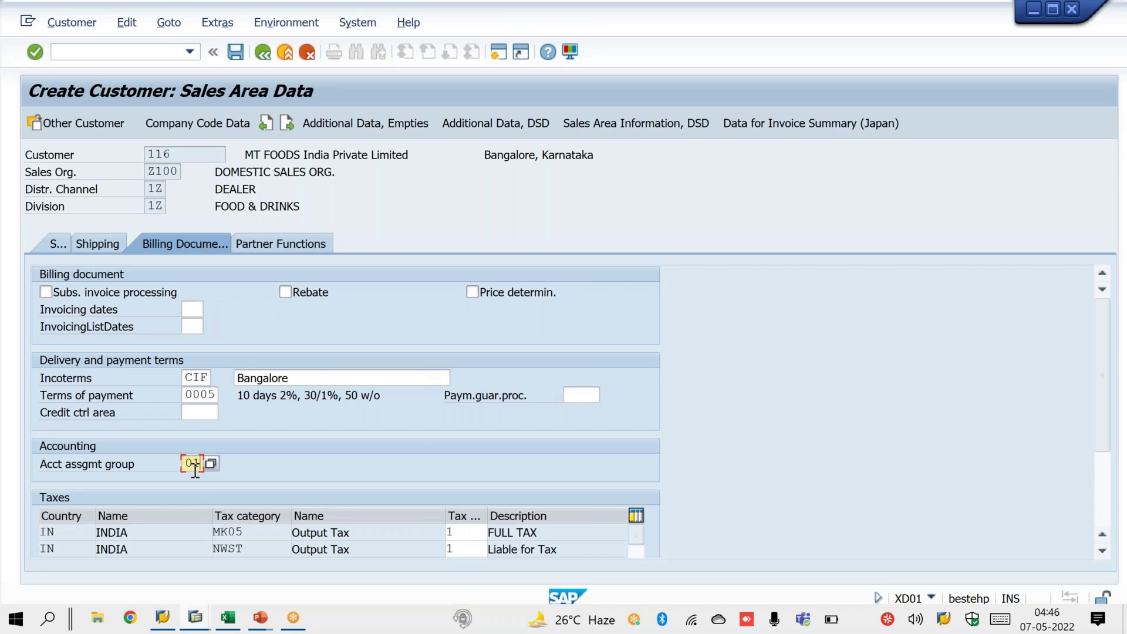
key("Return")
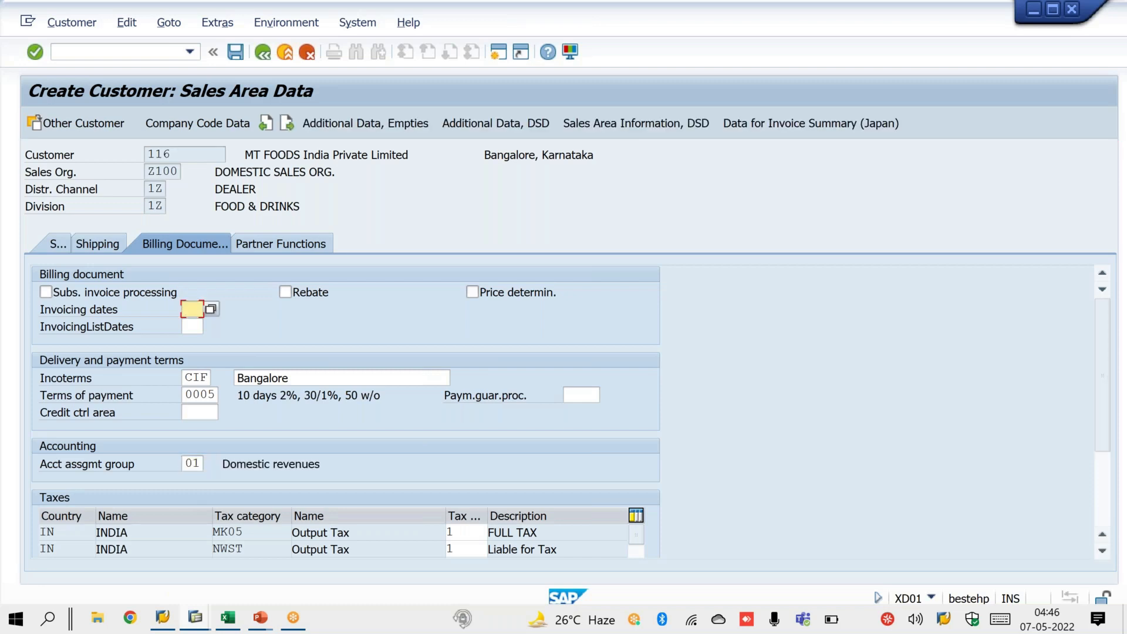
key("Return")
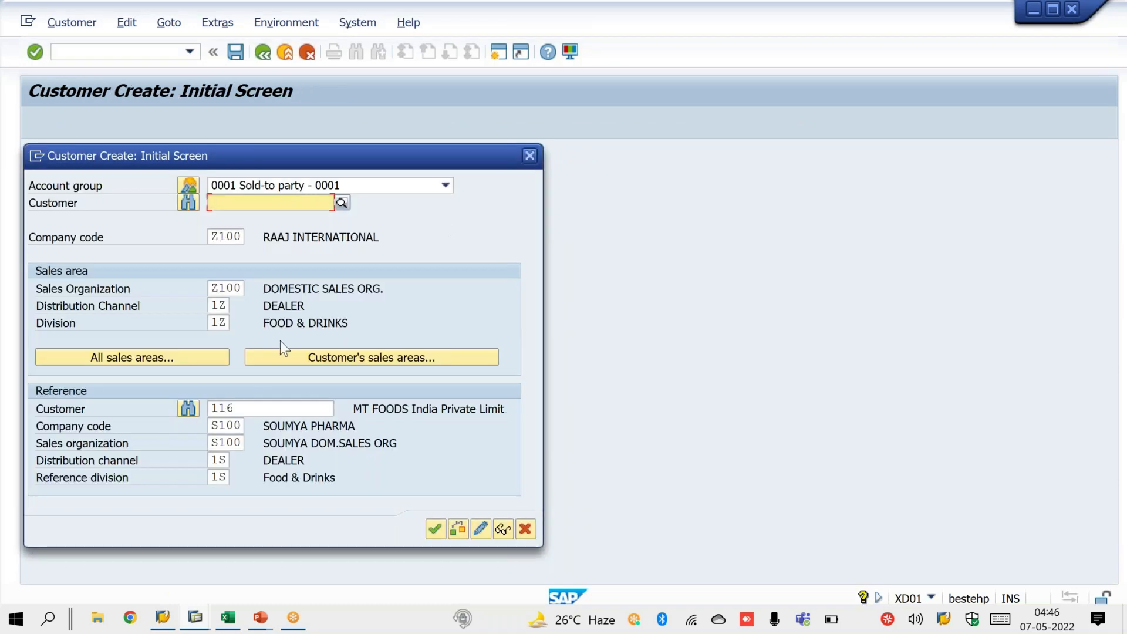
- Close the customer creation dialog and start the customer change transaction XD02
left_click(528, 156)
left_click(153, 54)
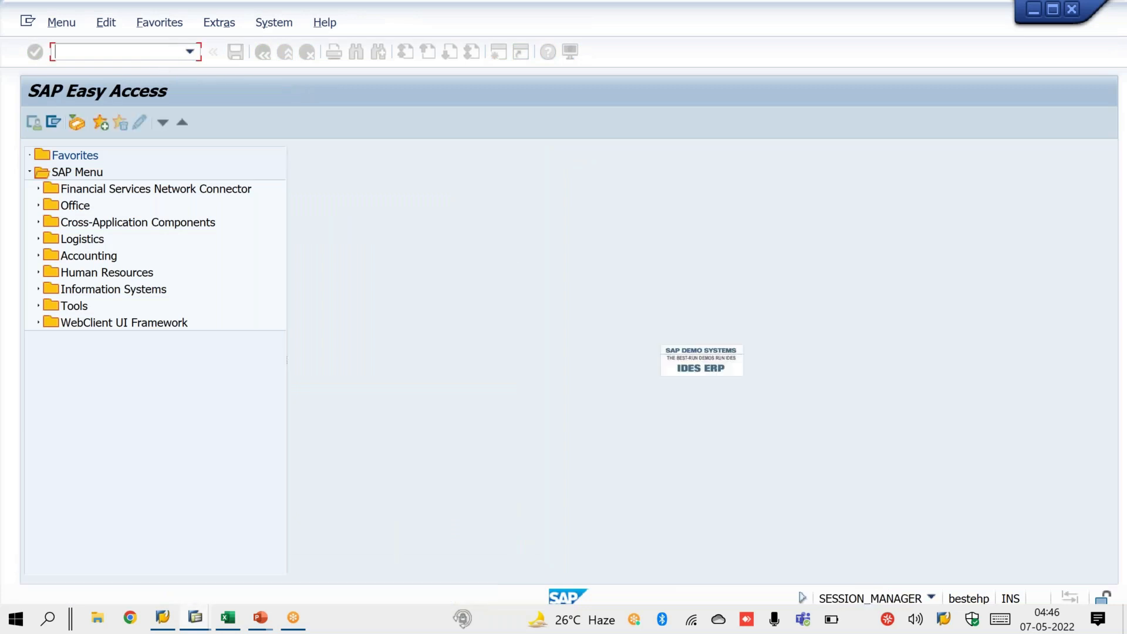
type("/NXD02")
key("Return")
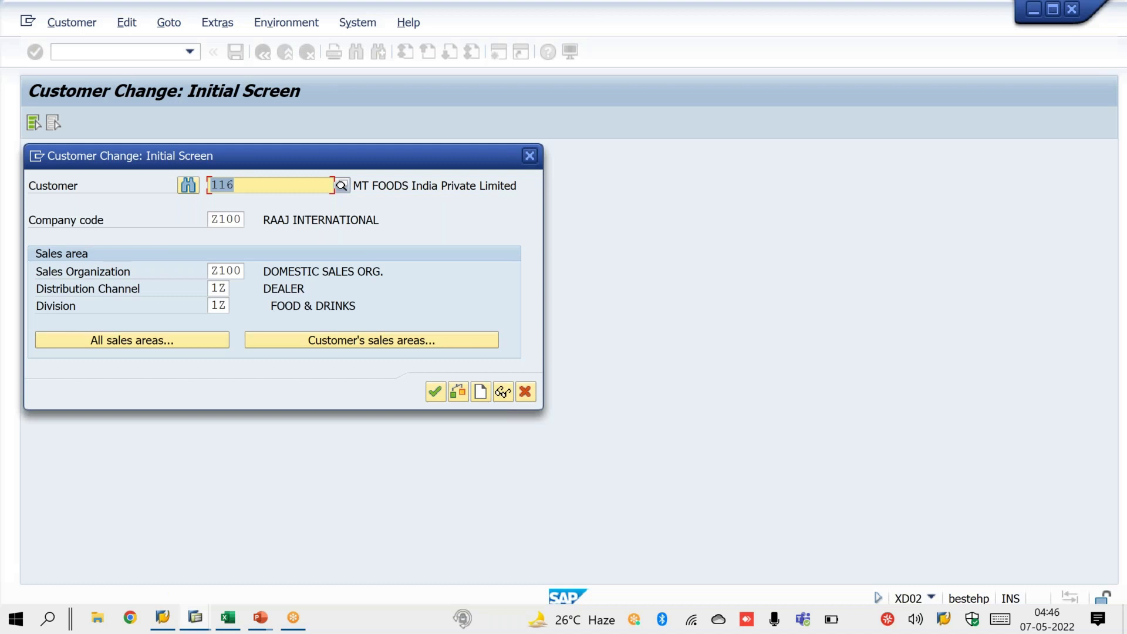
- Open the same customer for change in company code S100, sales organization S100, distribution channel 1S and division 1S
key("Tab")
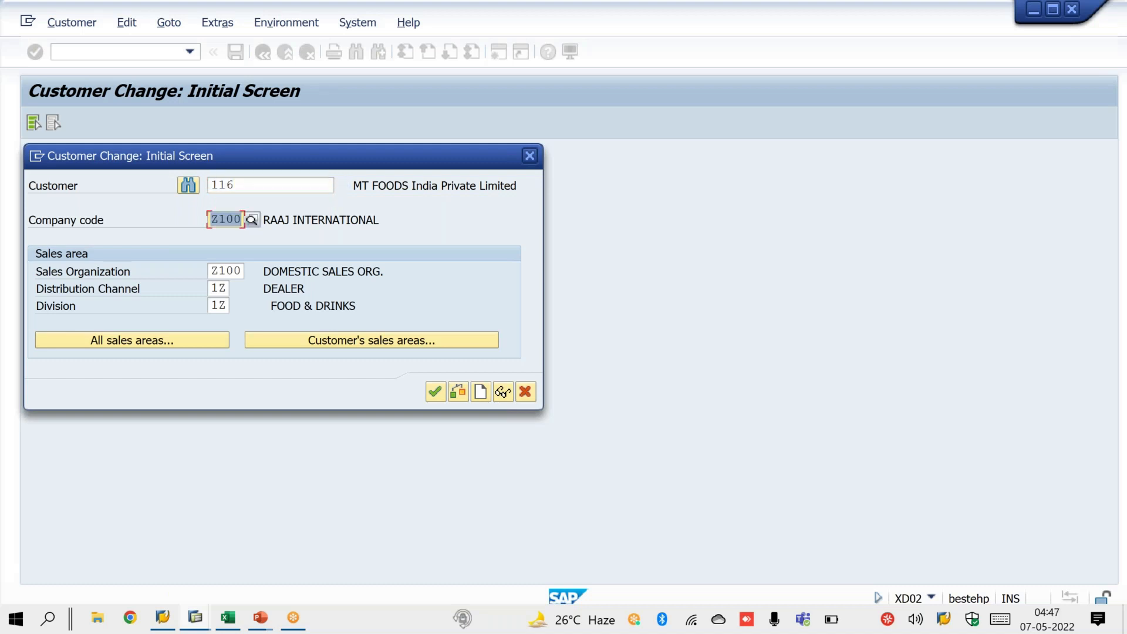
type("S100")
key("Tab")
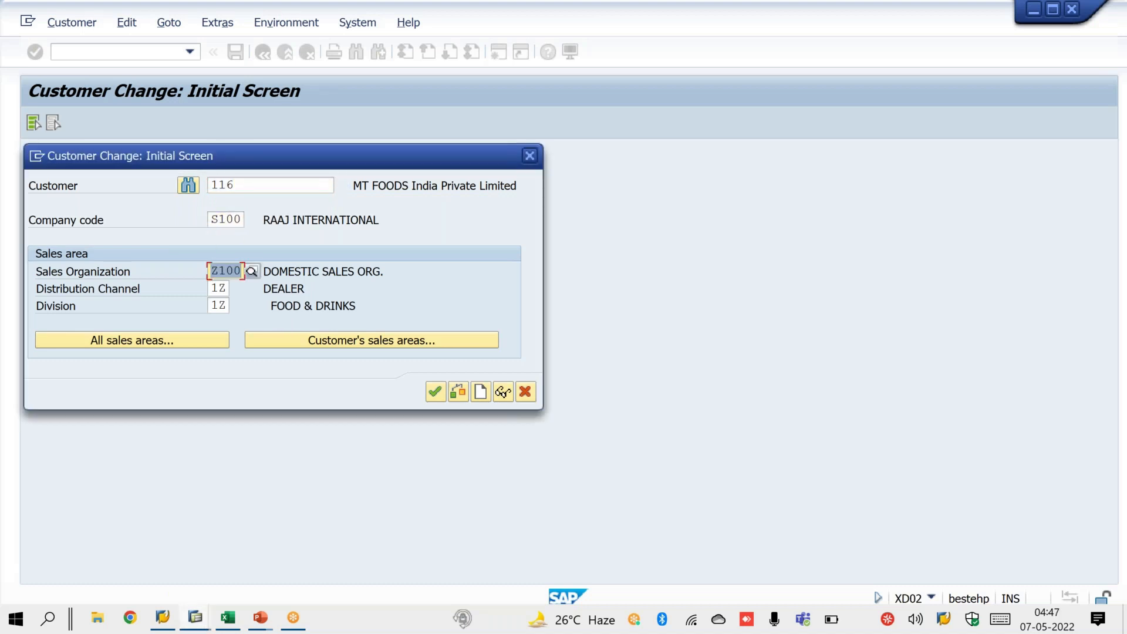
type("S100")
key("Tab")
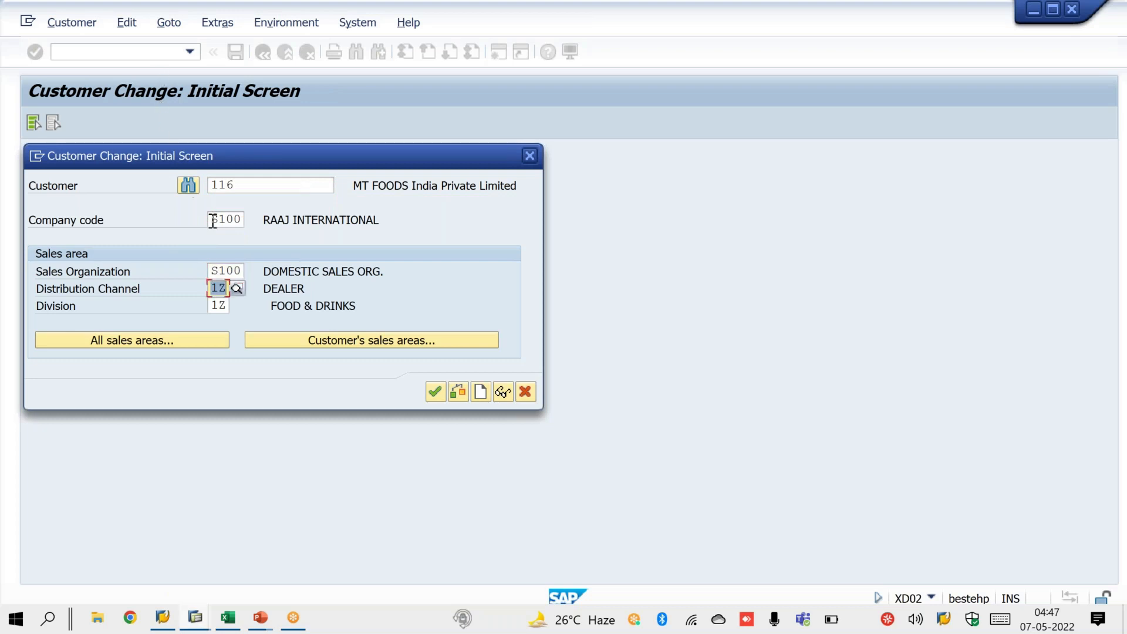
type("1S")
key("Tab")
type("1S")
key("Return")
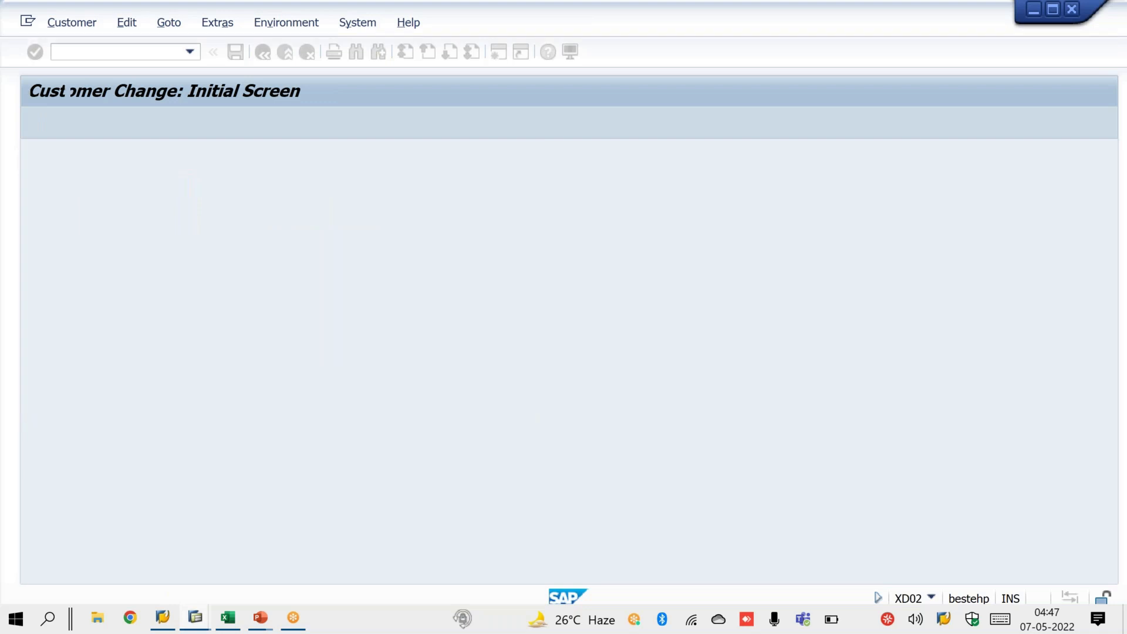
- Set the account assignment group to 01 in the customer's billing data and save the changes
left_click(194, 464)
type("01")
key("Return")
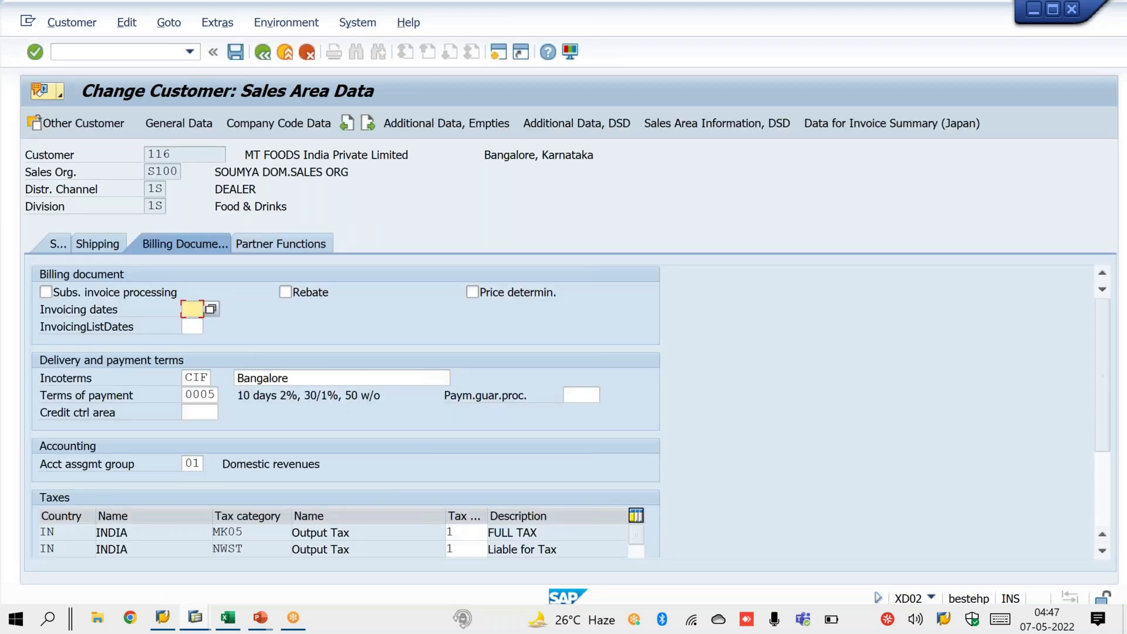
key("ctrl+s")
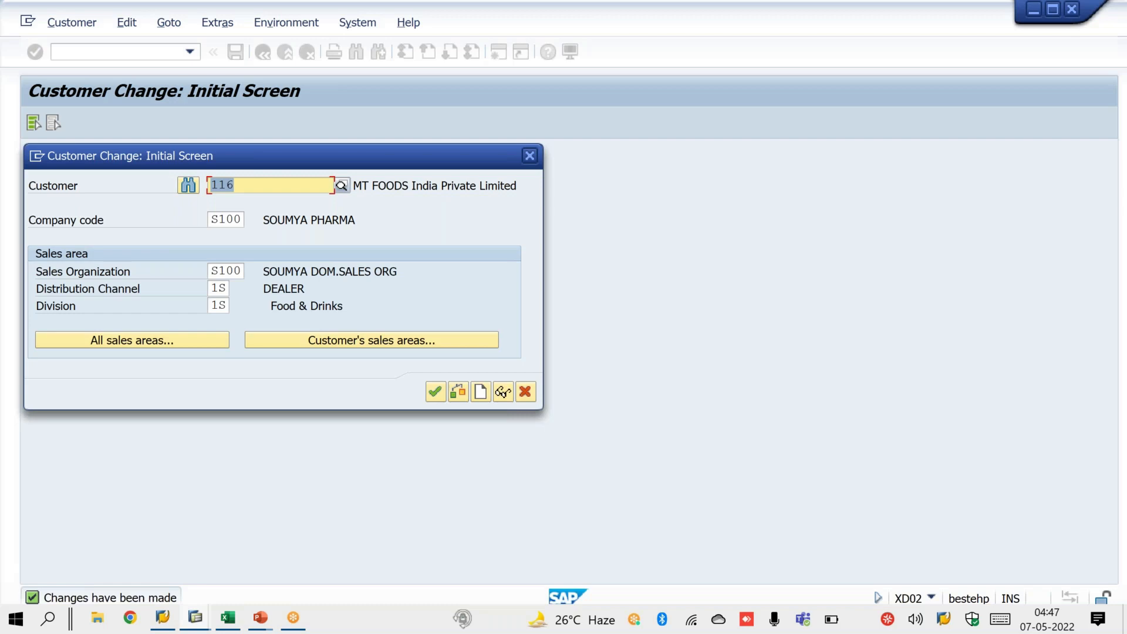
- Leave the customer change dialog and start the sales order creation transaction VA01
left_click(531, 156)
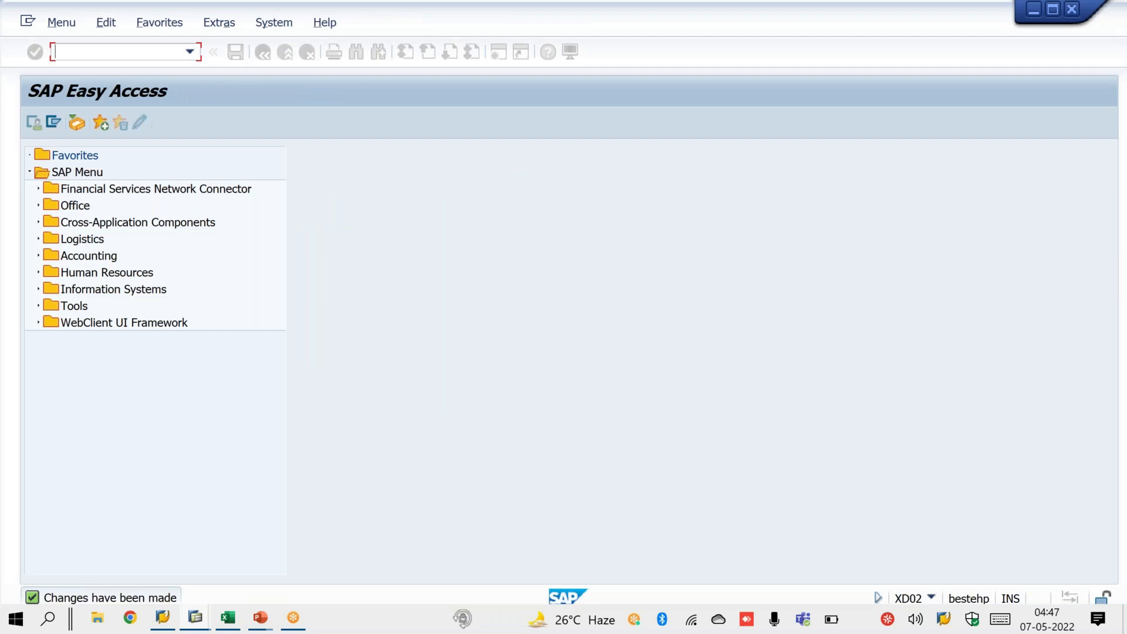
type("/NVA01")
key("Return")
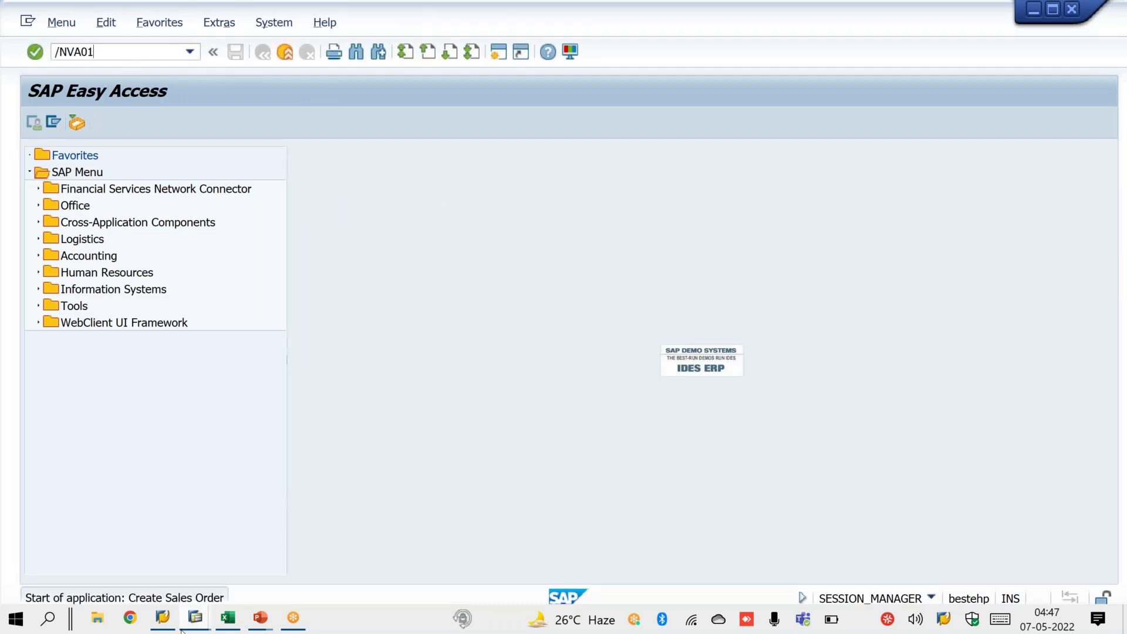
- Switch to the Customer Block/Unblock session, set a posting block for all company codes on the entered customer and save
mouse_move(189, 626)
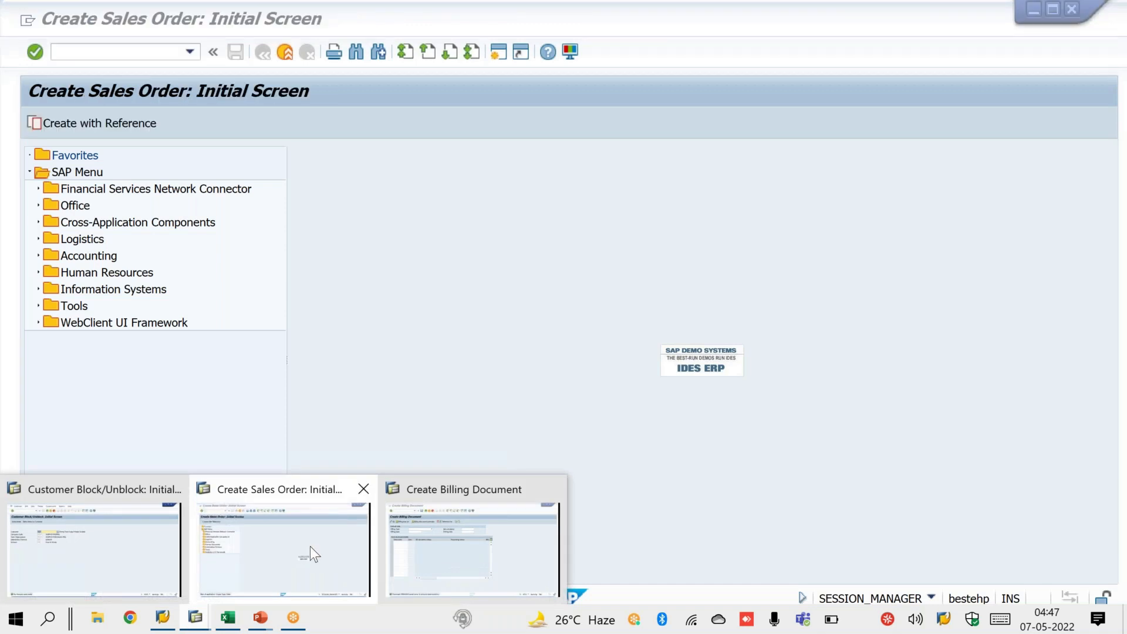
left_click(132, 563)
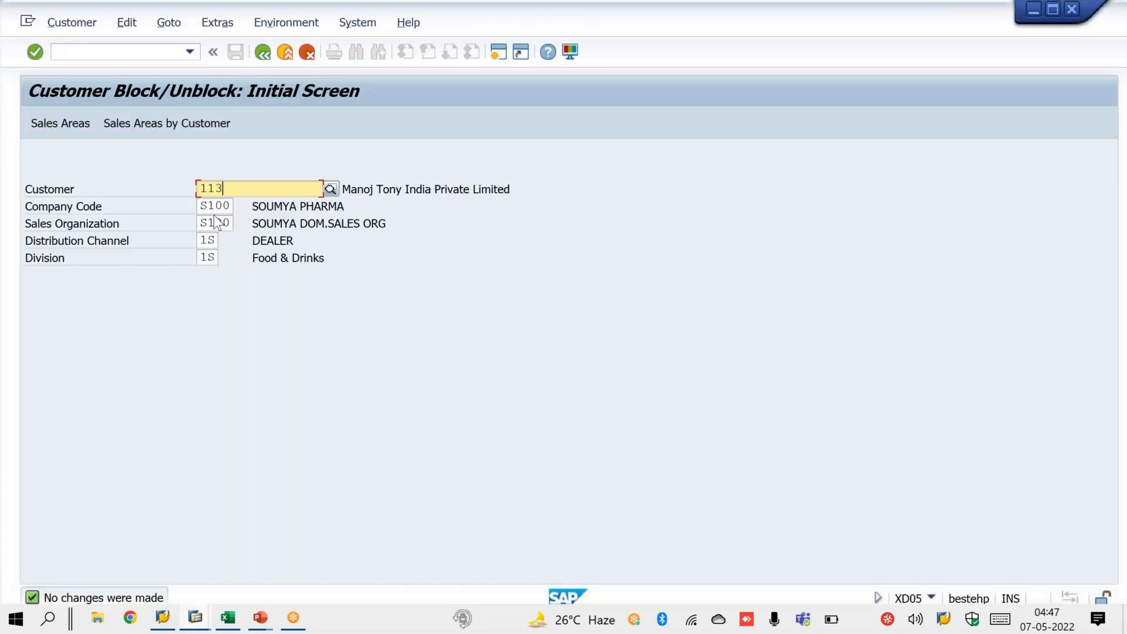
key("Return")
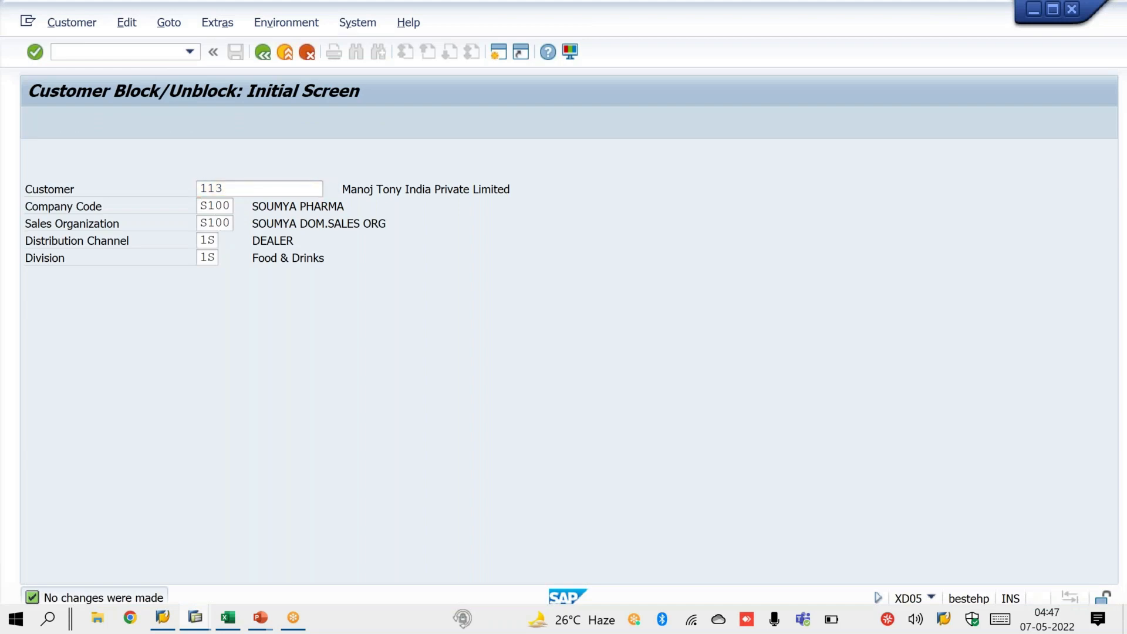
left_click(38, 291)
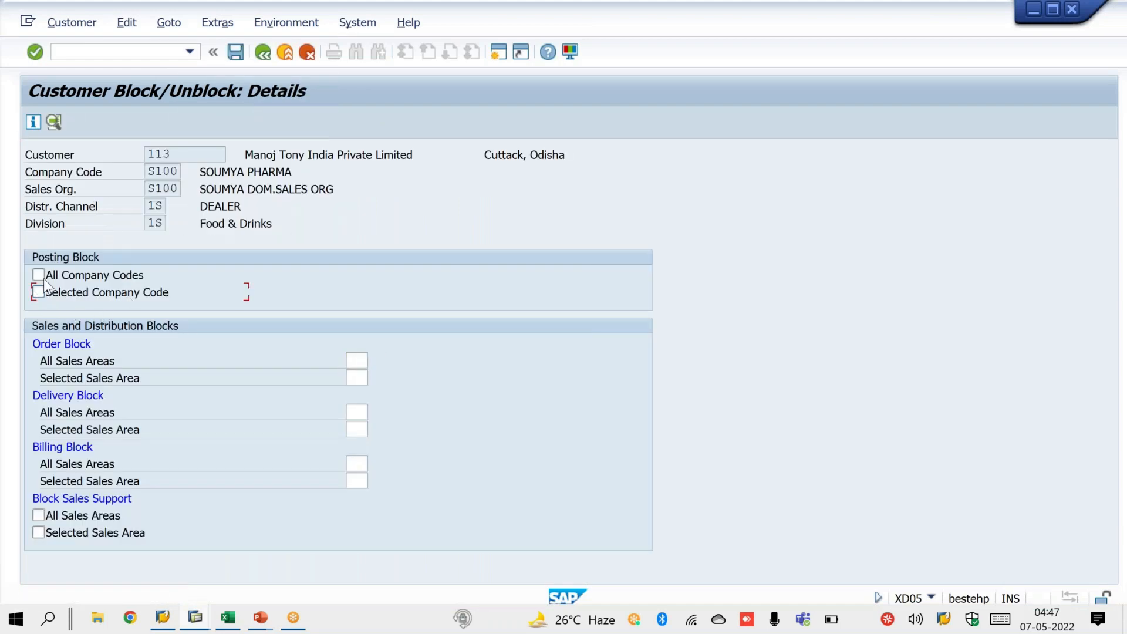
left_click(39, 274)
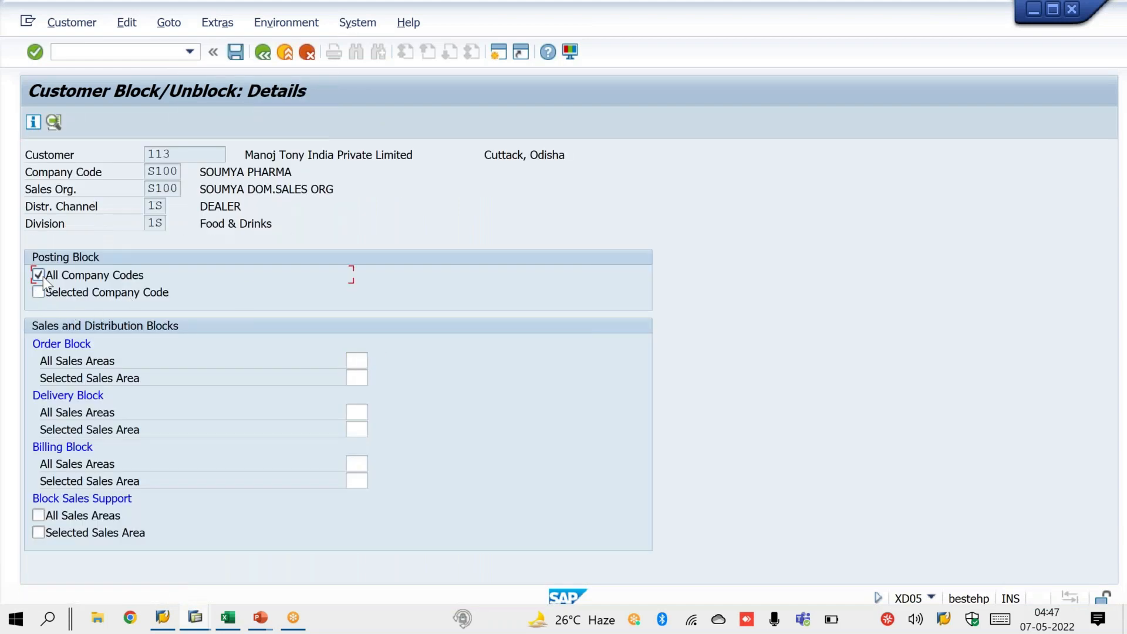
left_click(235, 49)
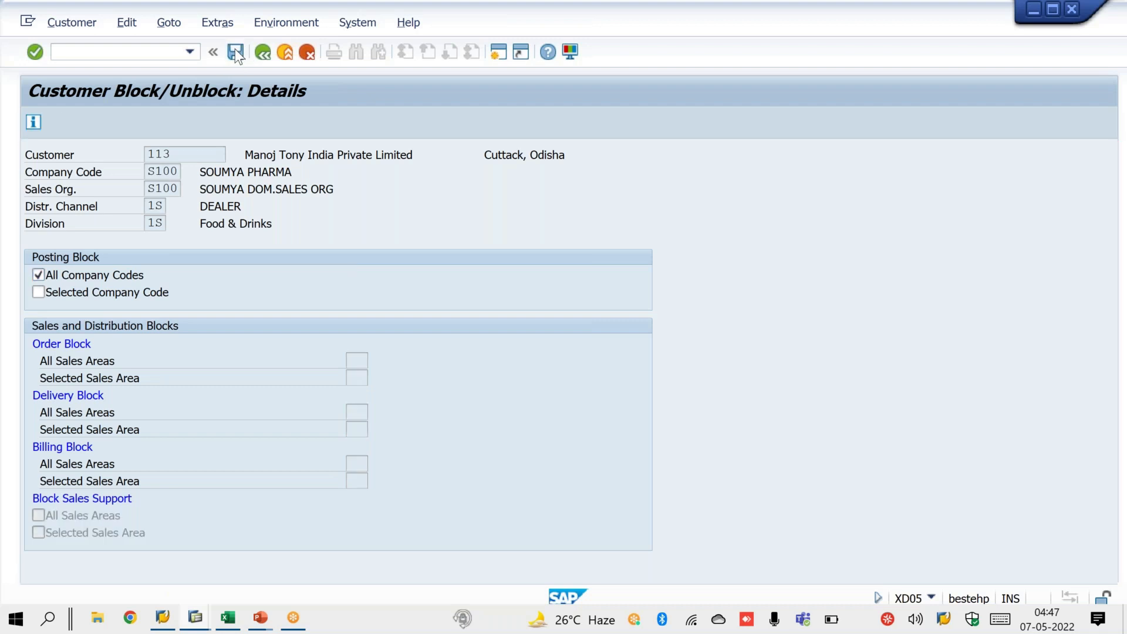
key("Return")
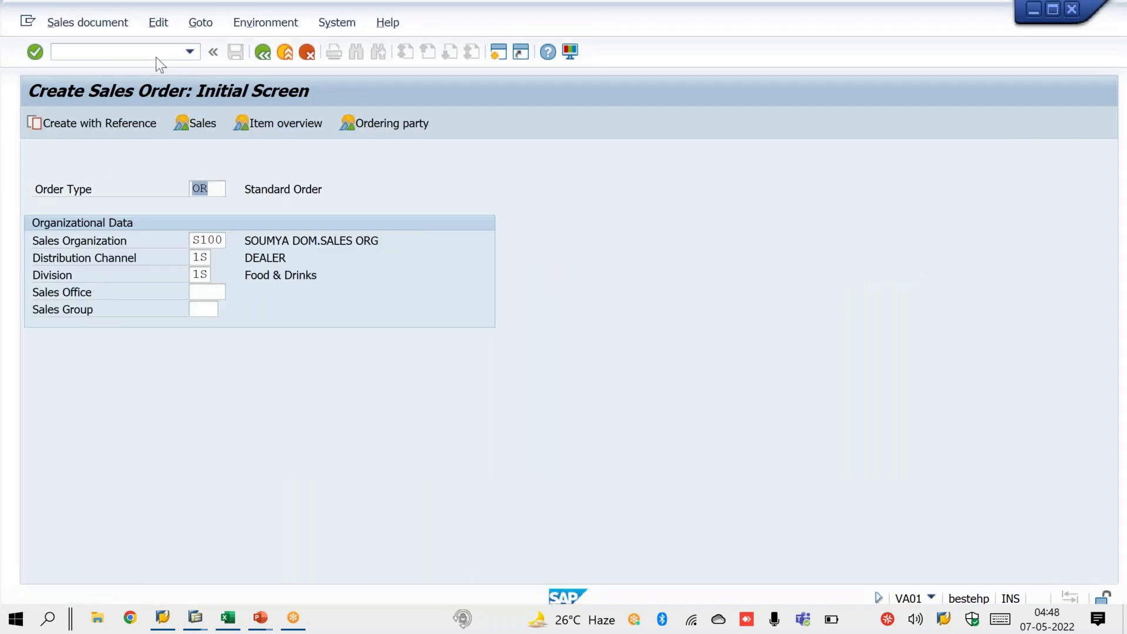
- Restart transaction VA01 in the sales order session
left_click(157, 56)
type("/NVA01")
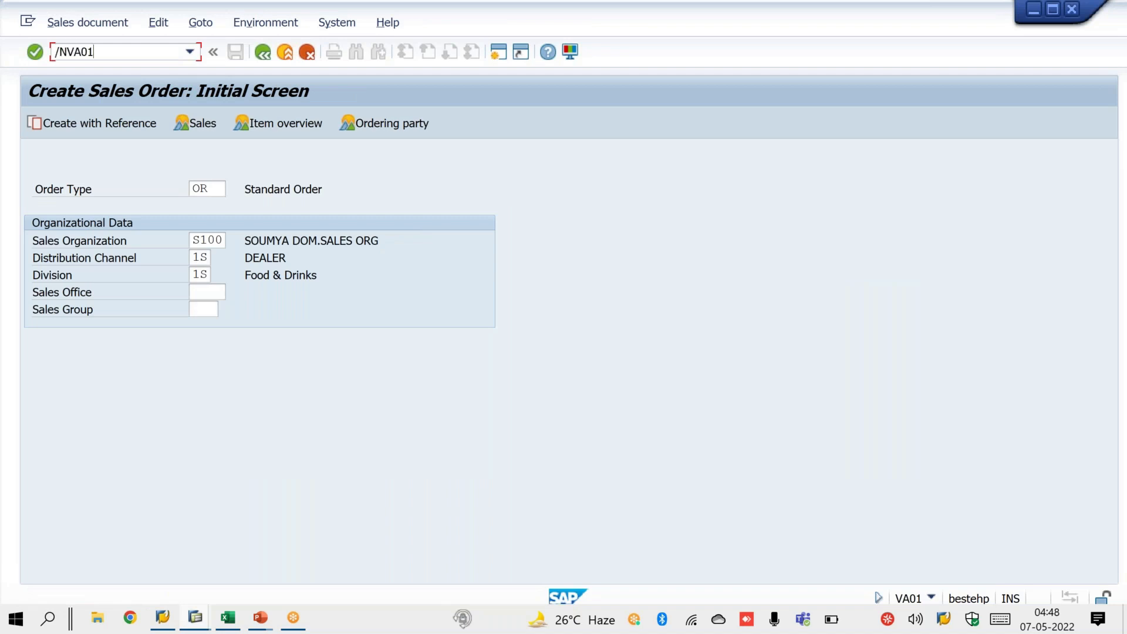
key("Return")
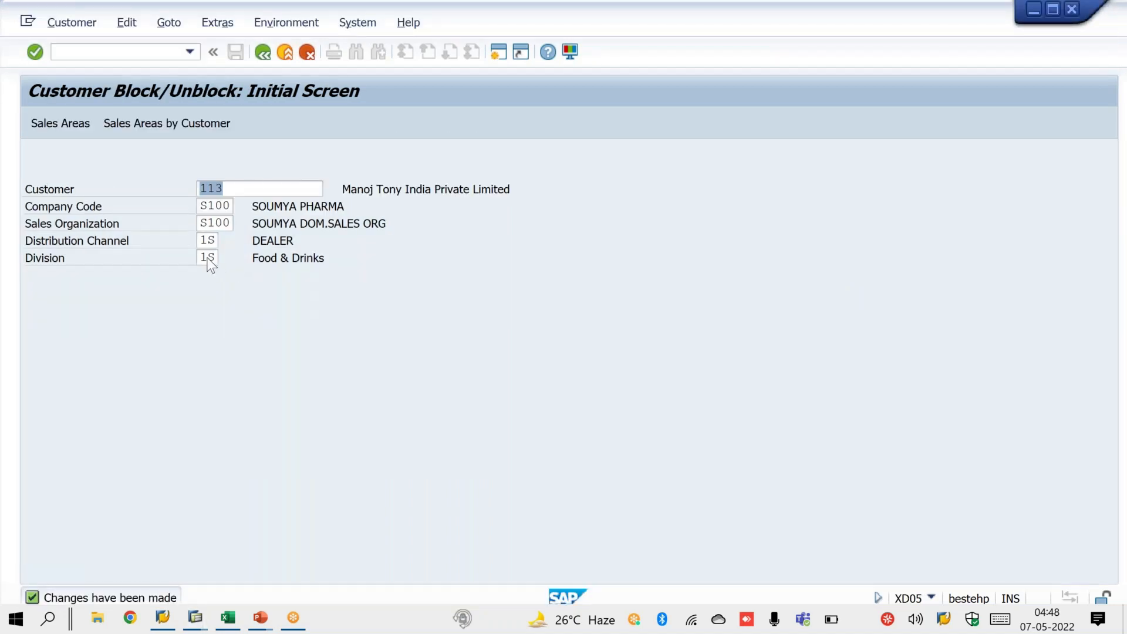
- Reopen the customer's block details, clear the posting block for all company codes and save
left_click(210, 265)
key("Return")
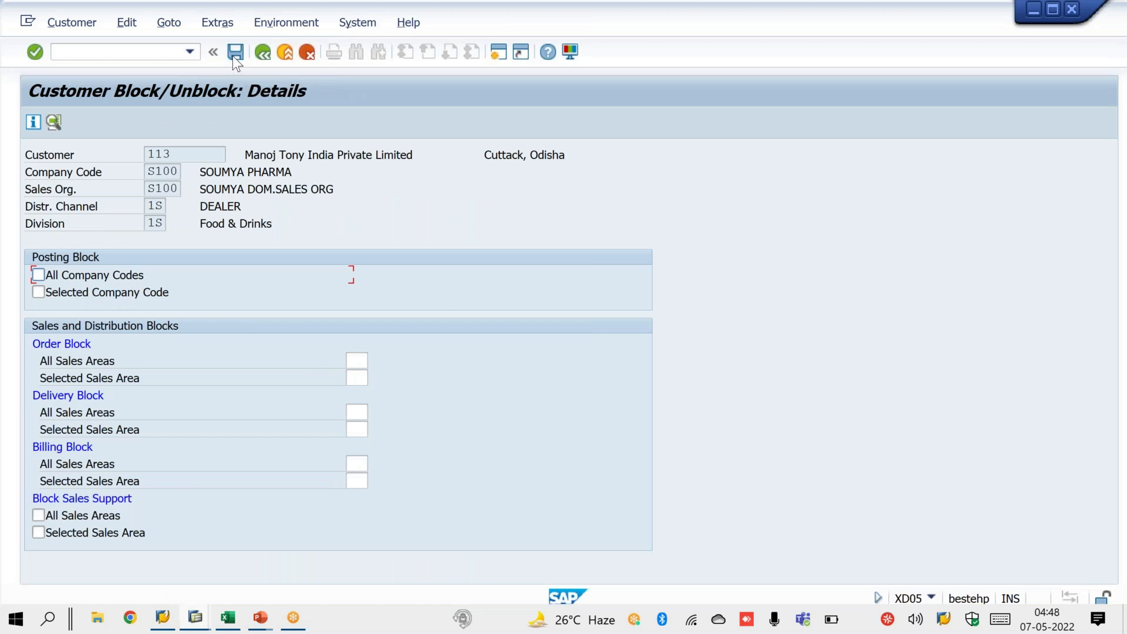
left_click(233, 56)
- Switch to the Create Billing Document session, start transaction VA01 and open a standard order for sales area S100/1S/1S
mouse_move(194, 623)
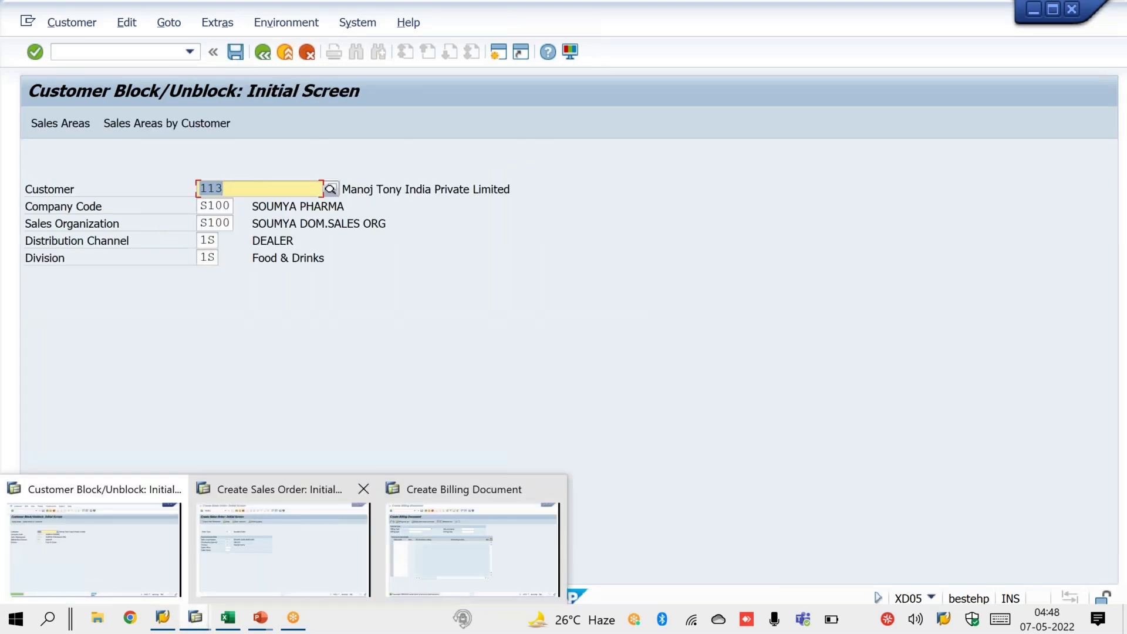
left_click(449, 548)
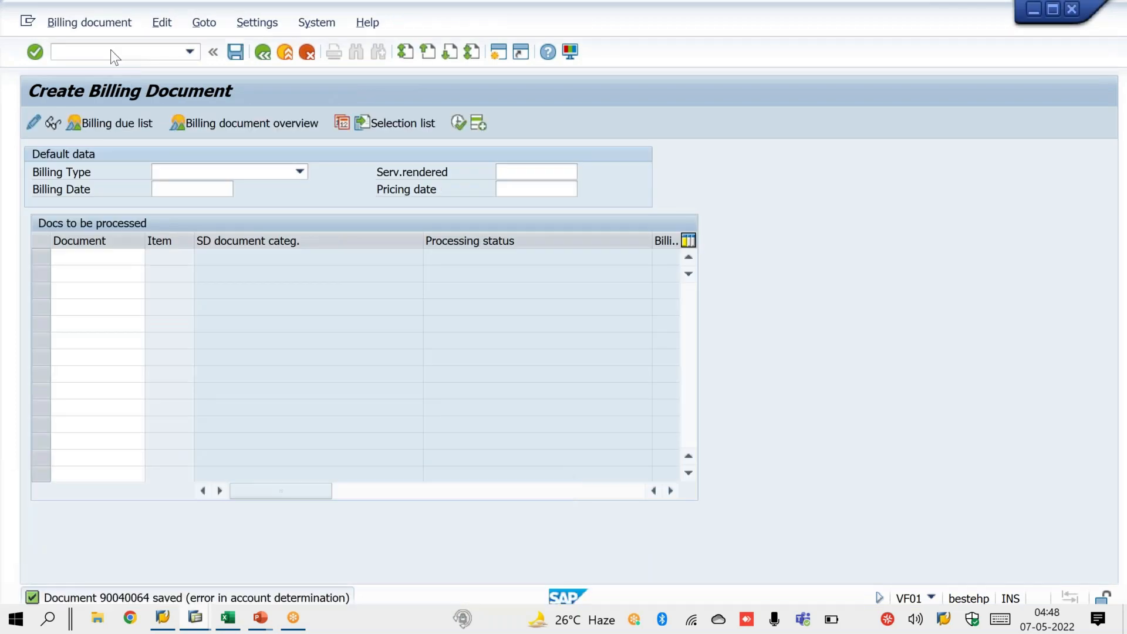
left_click(110, 50)
type("/NVA01")
key("Return")
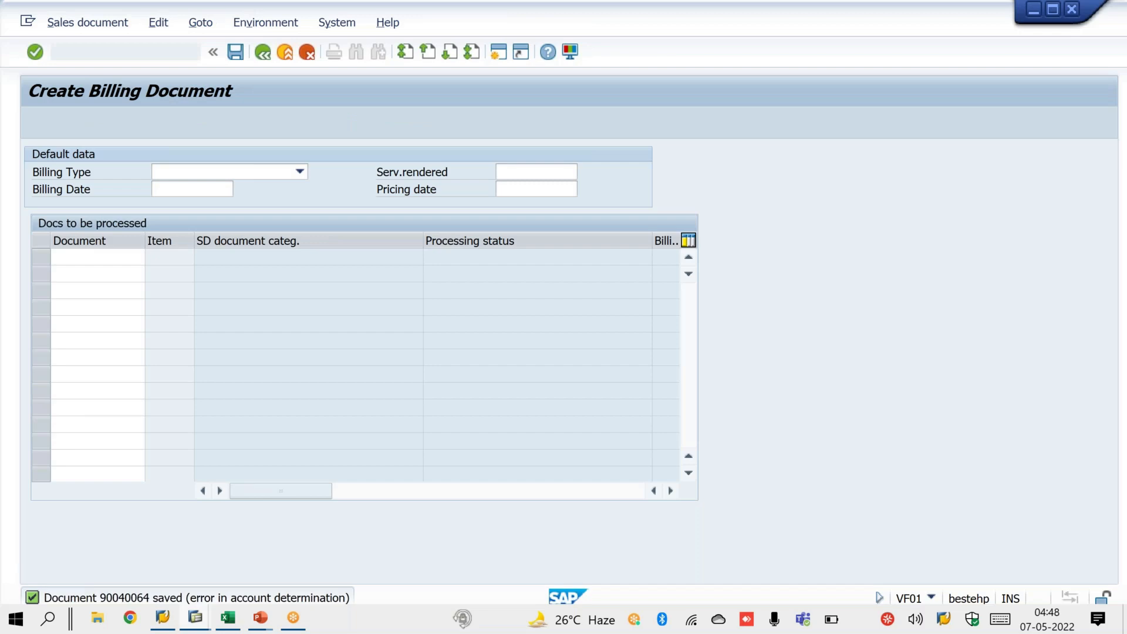
key("Return")
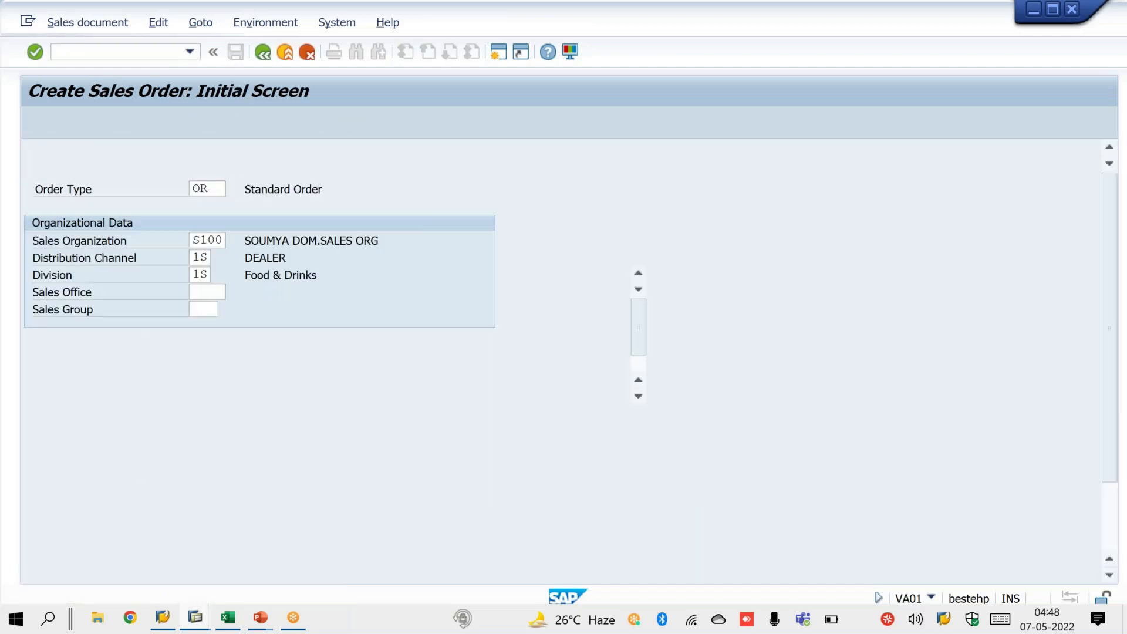
- Enter the sold-to party's customer number, add material X with order quantity 1 and save the standard order
left_click(185, 174)
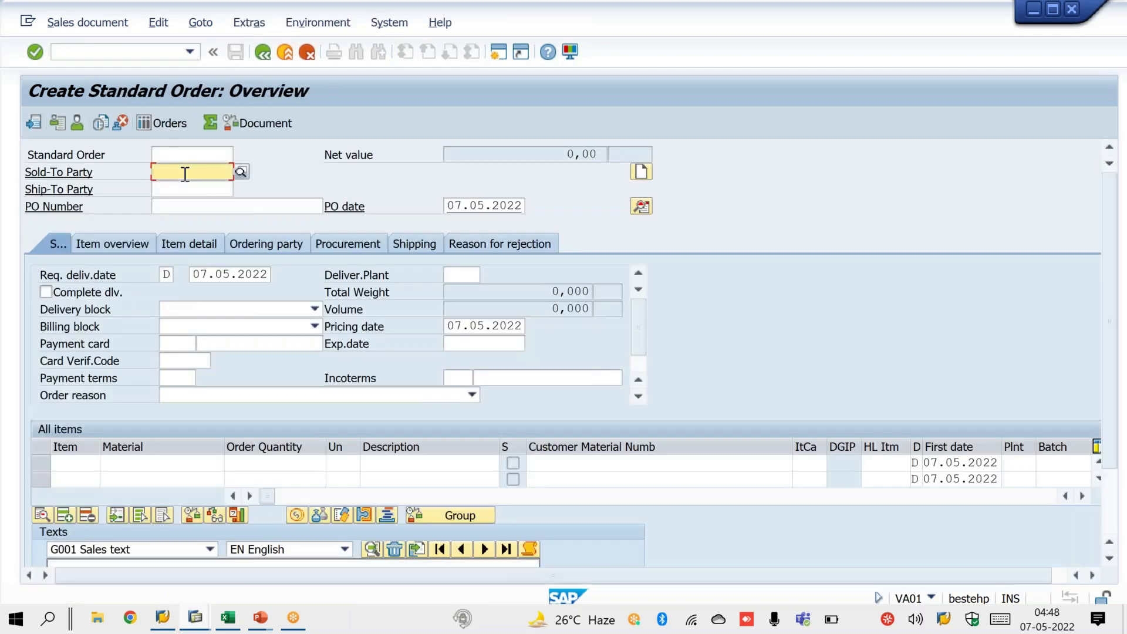
left_click(185, 173)
left_click(184, 179)
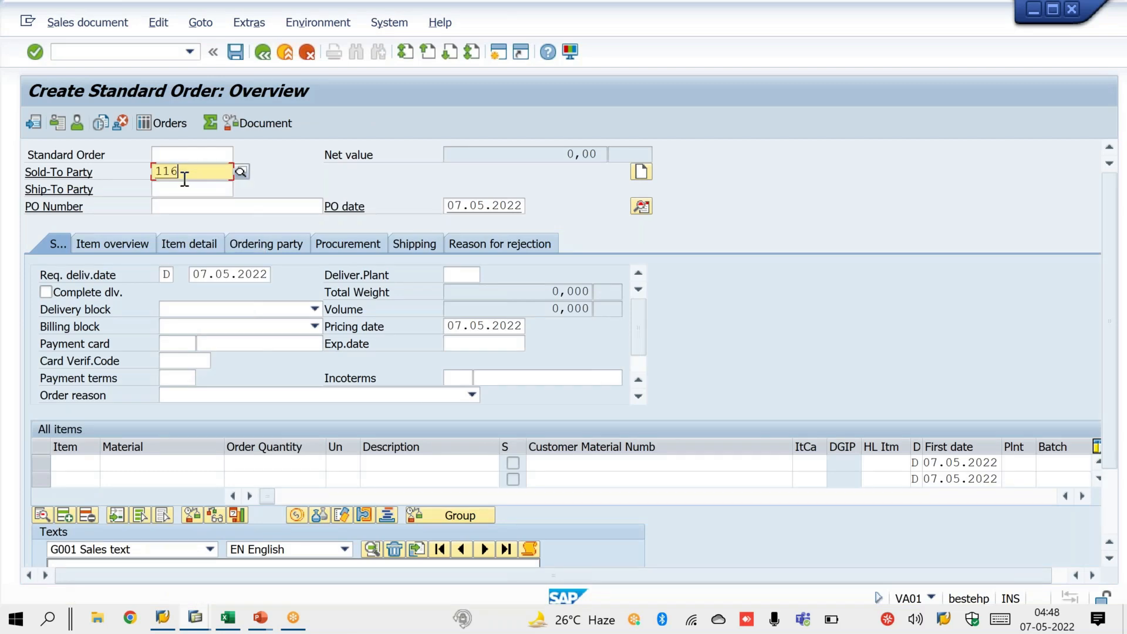
left_click(172, 466)
type("X")
key("Tab")
type("1")
key("Return")
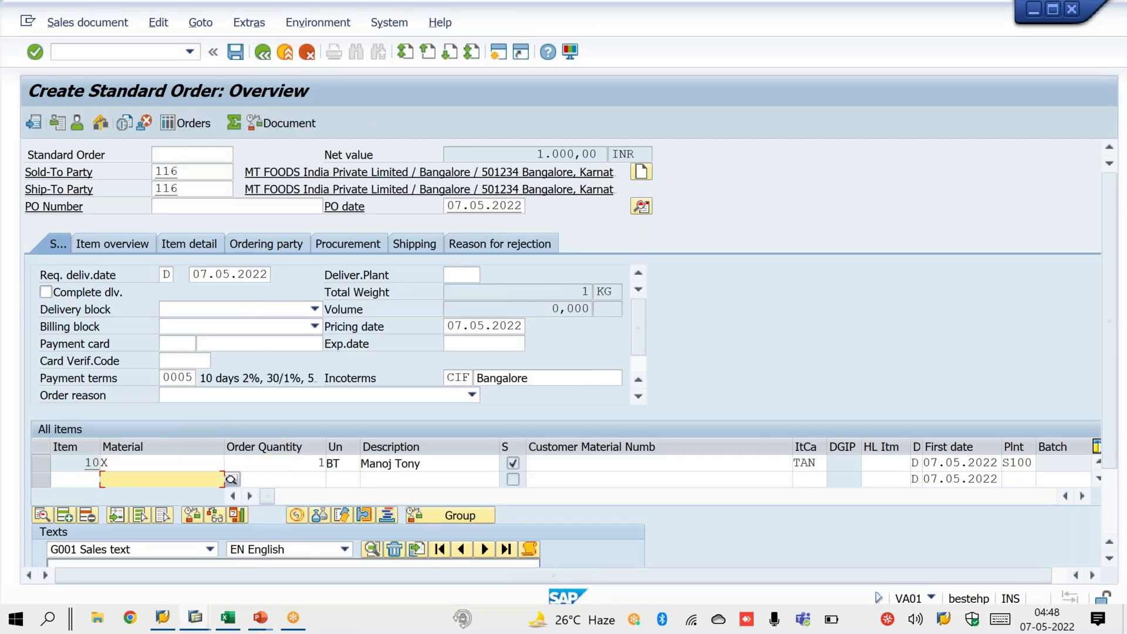
key("Return")
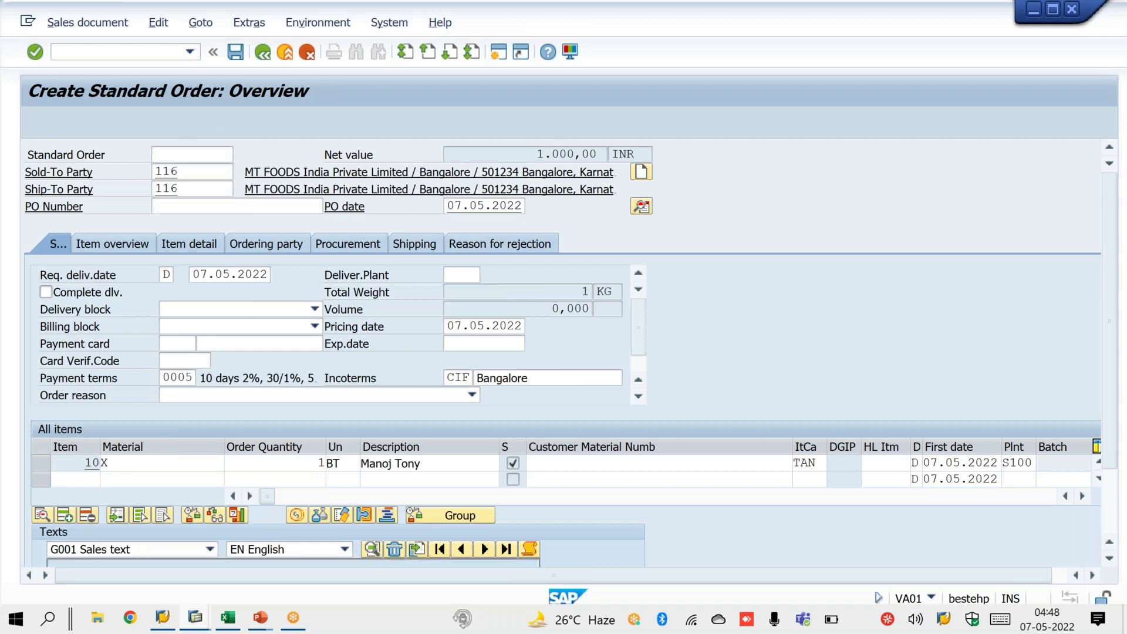
- Start an outbound delivery from the saved sales order, using shipping point S100 and selection date 14.05.2022
left_click(106, 22)
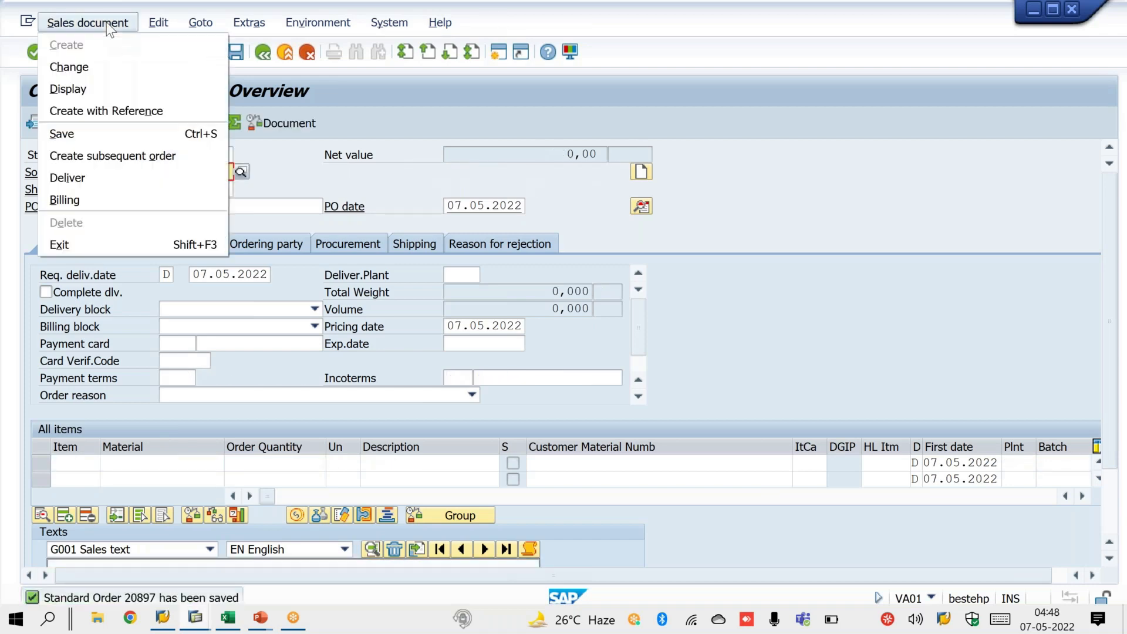
left_click(96, 179)
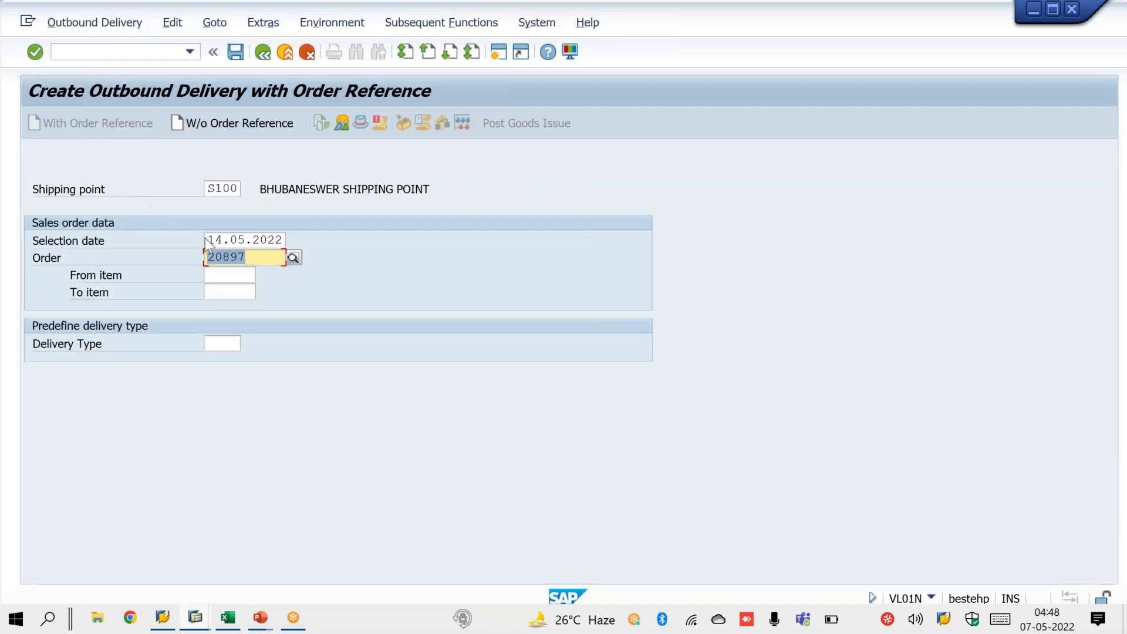
key("Return")
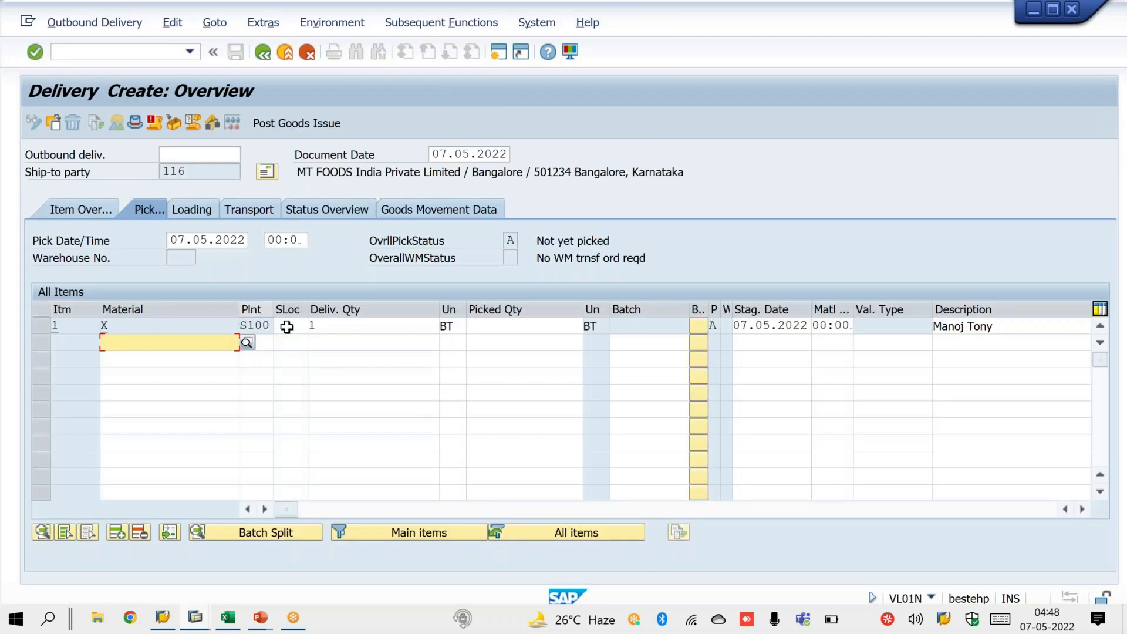
- Set the delivery item's storage location to S001 and its picked quantity to 1, and post goods issue
left_click(287, 326)
key("space")
key("Down")
key("Tab")
key("Tab")
key("Tab")
type("1")
key("Return")
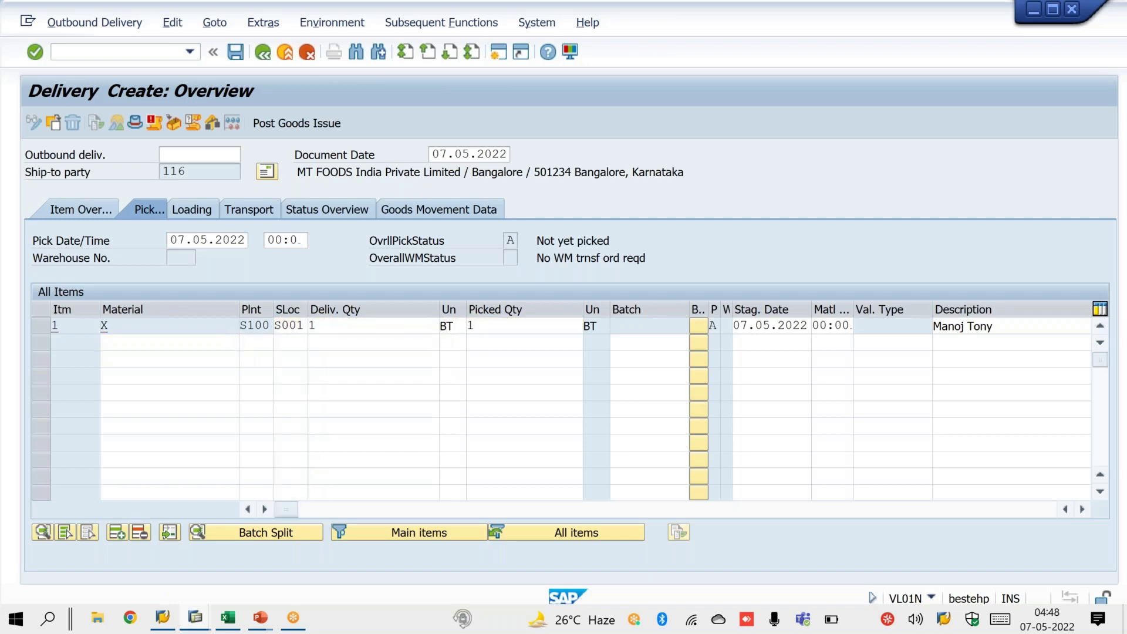
left_click(308, 123)
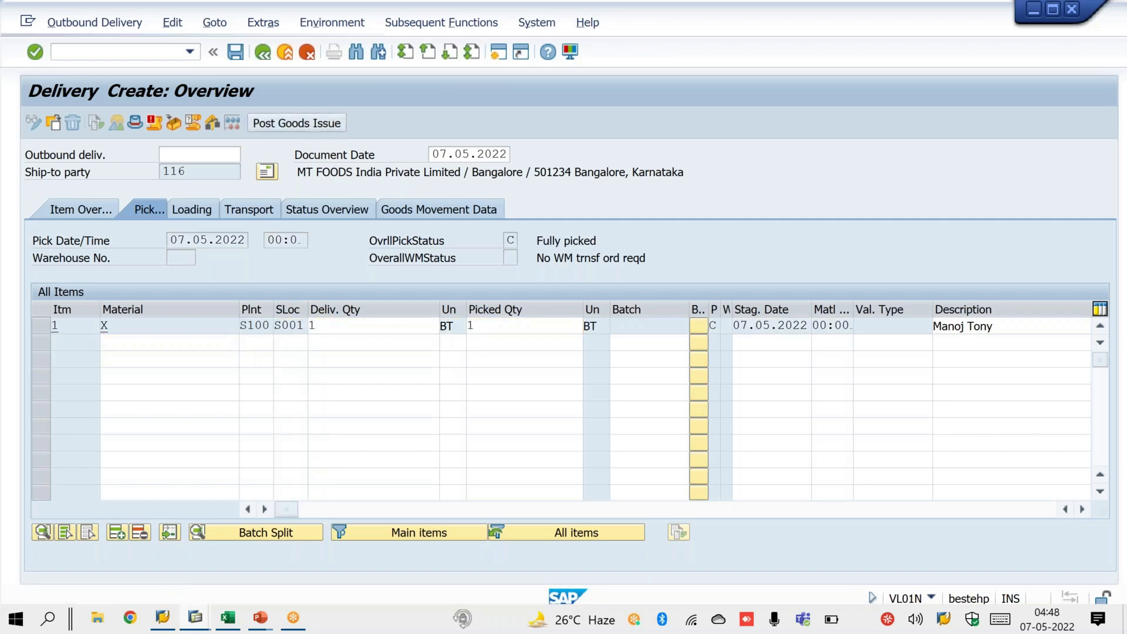
- Start transaction VF01, create an F2 invoice from the new delivery and save it
left_click(125, 55)
type("/")
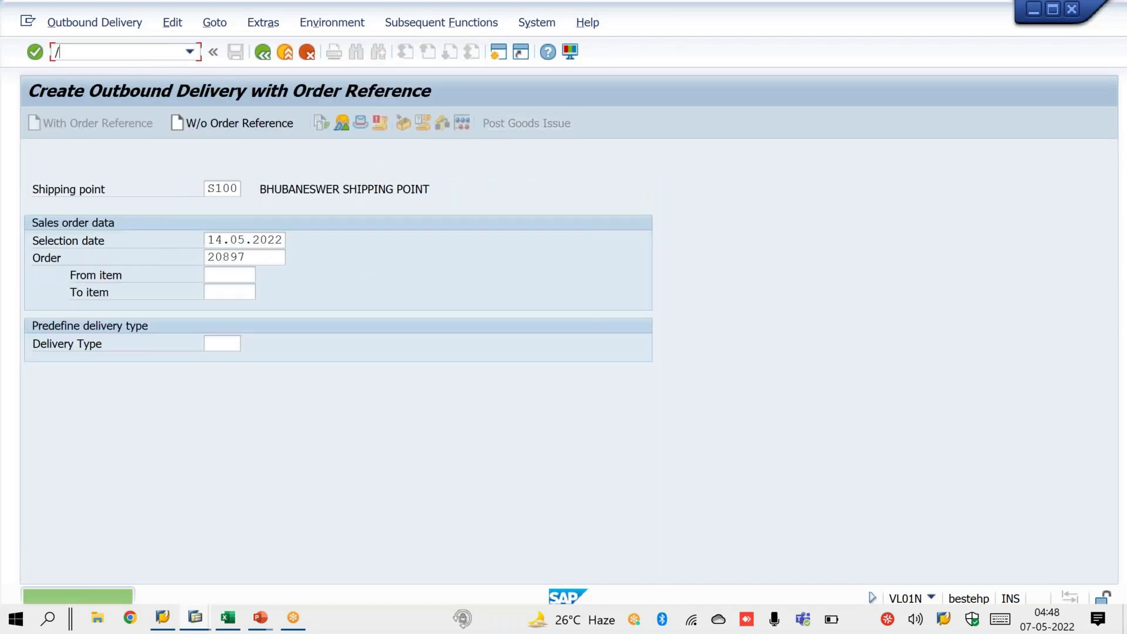
type("NVF01")
key("Return")
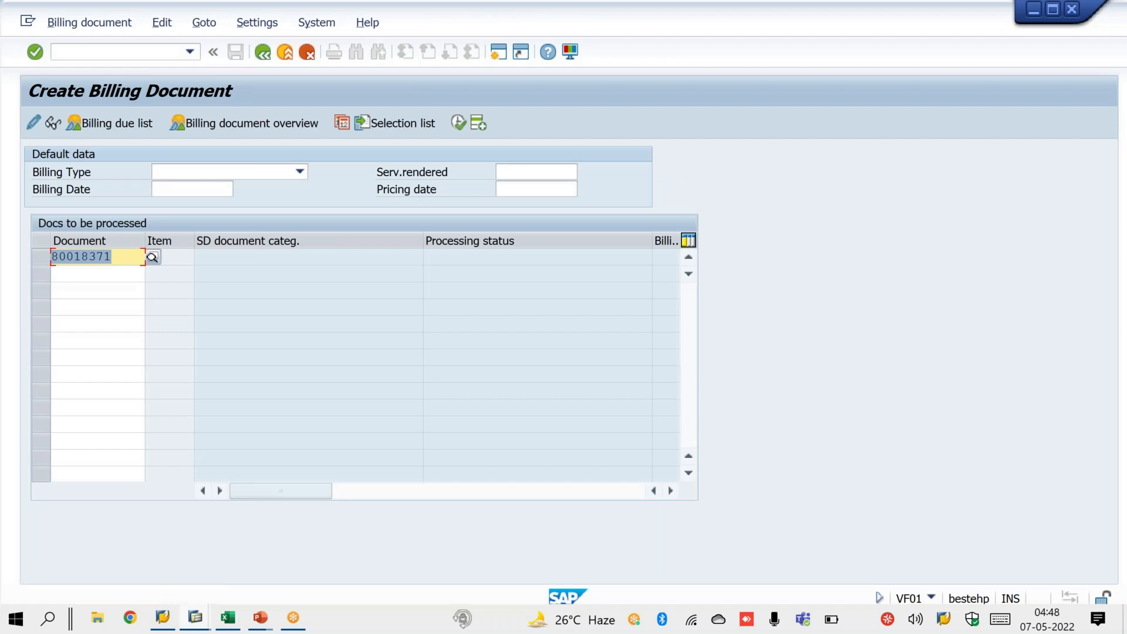
key("Return")
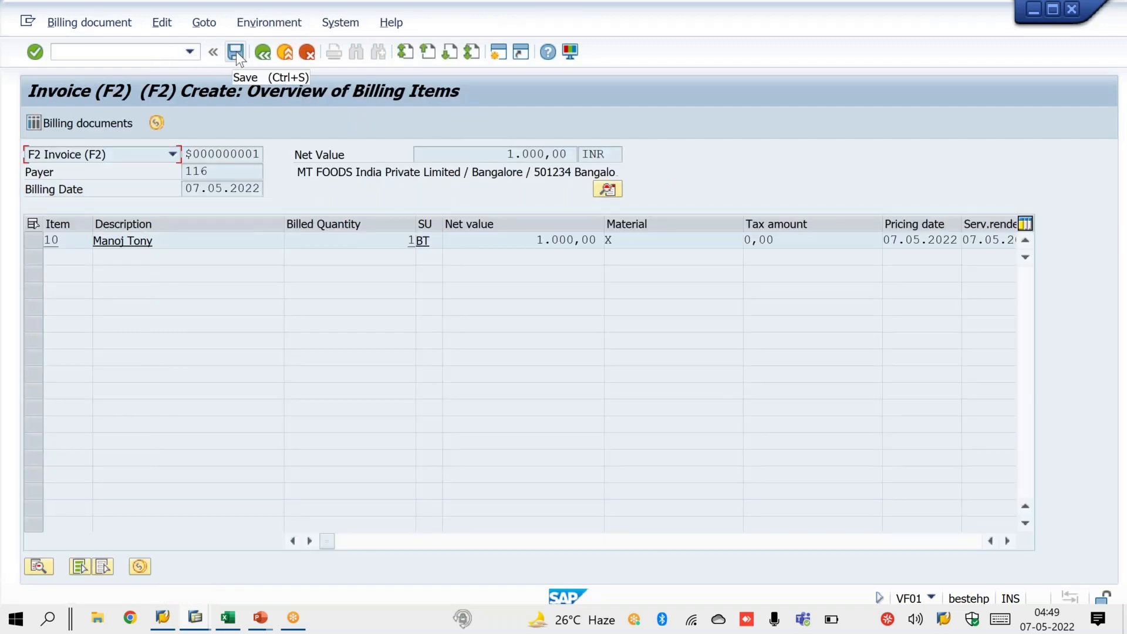
left_click(236, 51)
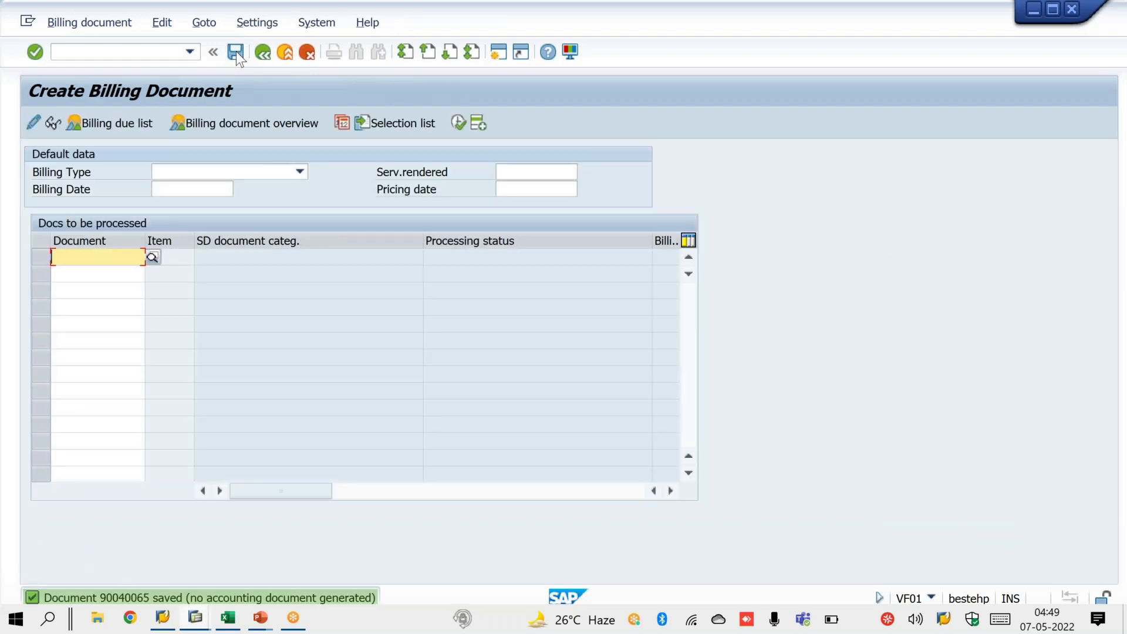
- Start transaction VF02 and try to release the newly saved invoice to accounting
left_click(119, 49)
type("/NVF02")
key("Return")
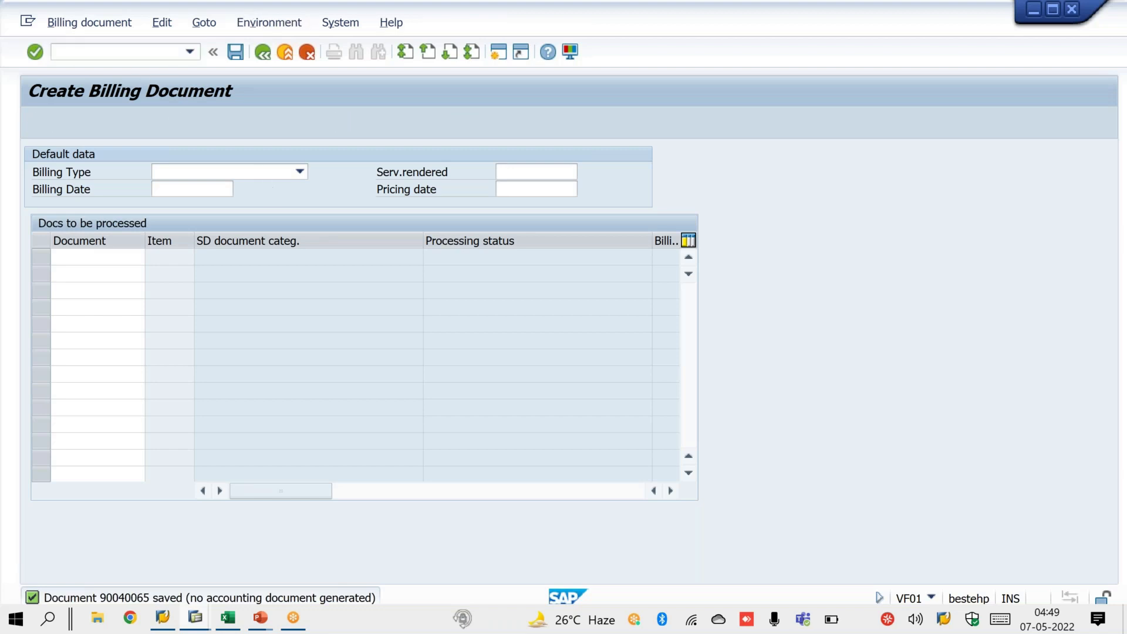
left_click(319, 129)
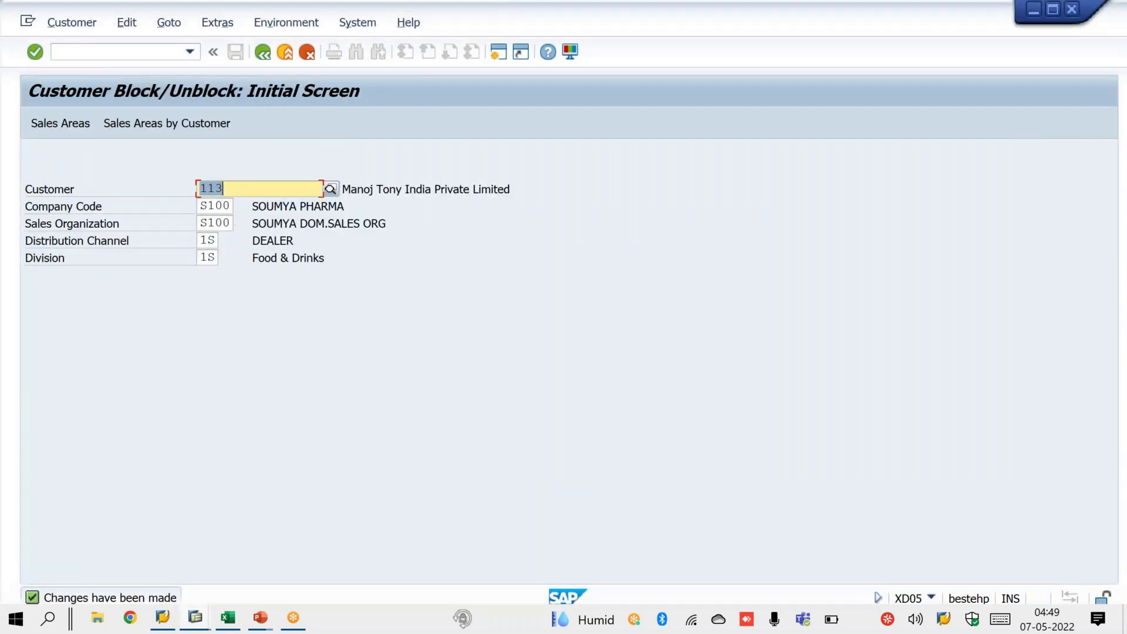
- In the Customer Block/Unblock session, clear the invoiced customer's posting block for all company codes and save
key("Return")
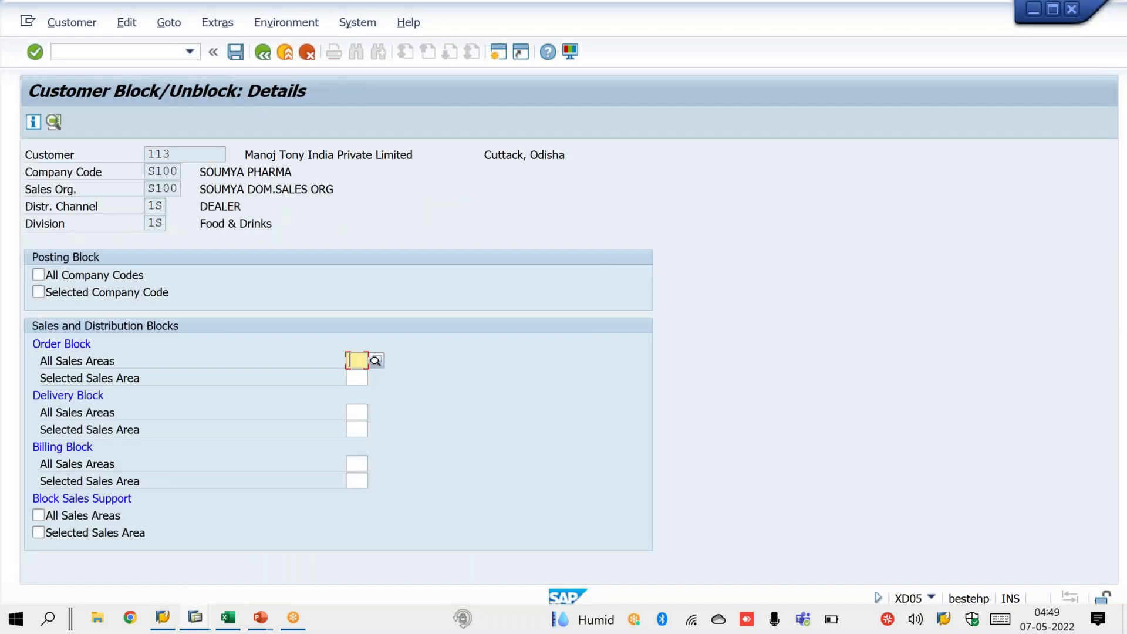
left_click(236, 52)
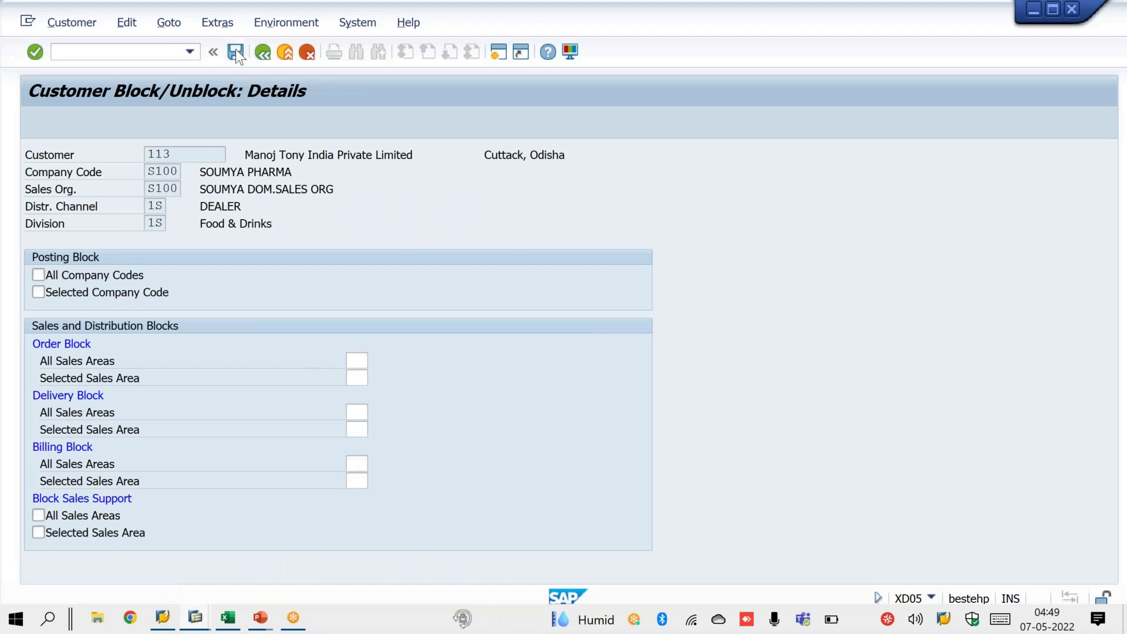
type("116")
key("Return")
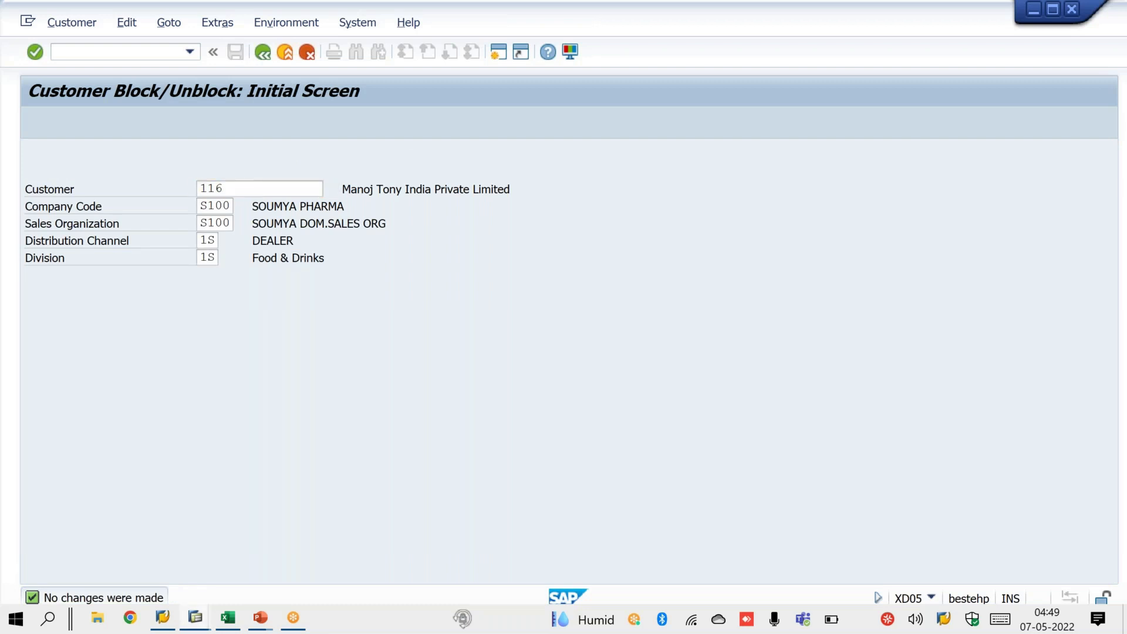
left_click(44, 276)
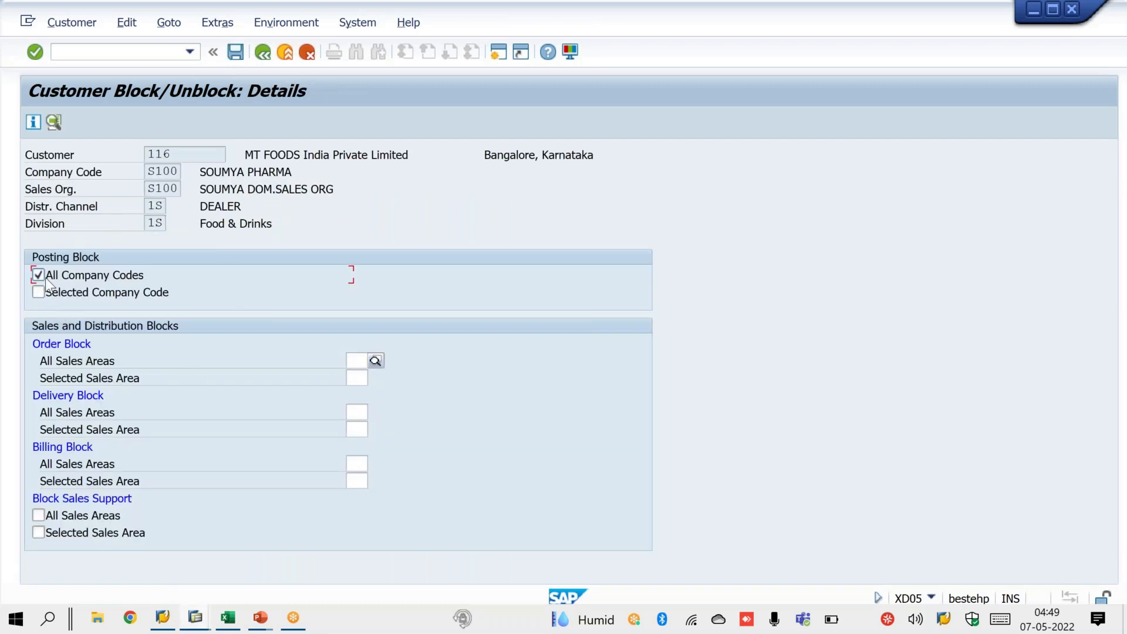
left_click(239, 47)
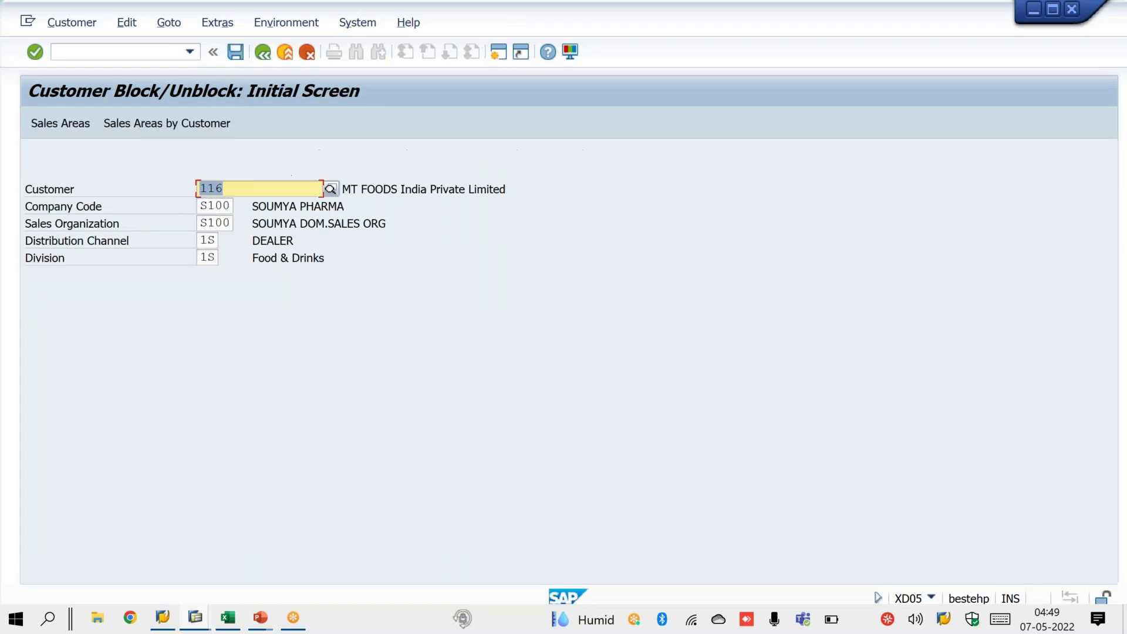
- Return to the billing session, restart VF02 to release the invoice to accounting and display its accounting document
key("alt+Tab")
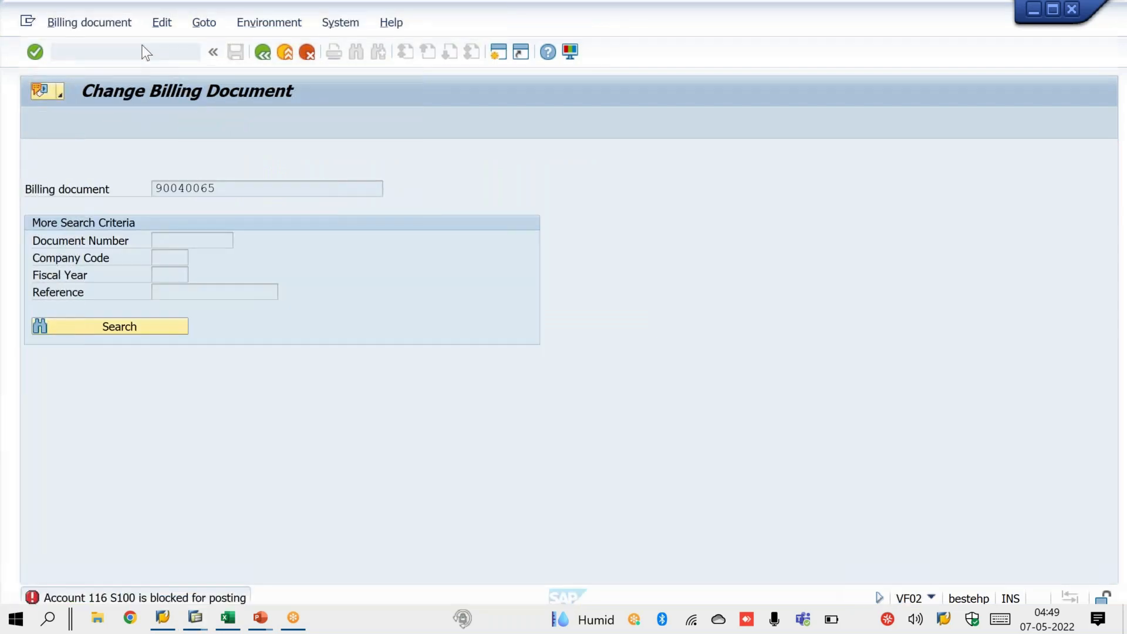
left_click(146, 52)
type("/N")
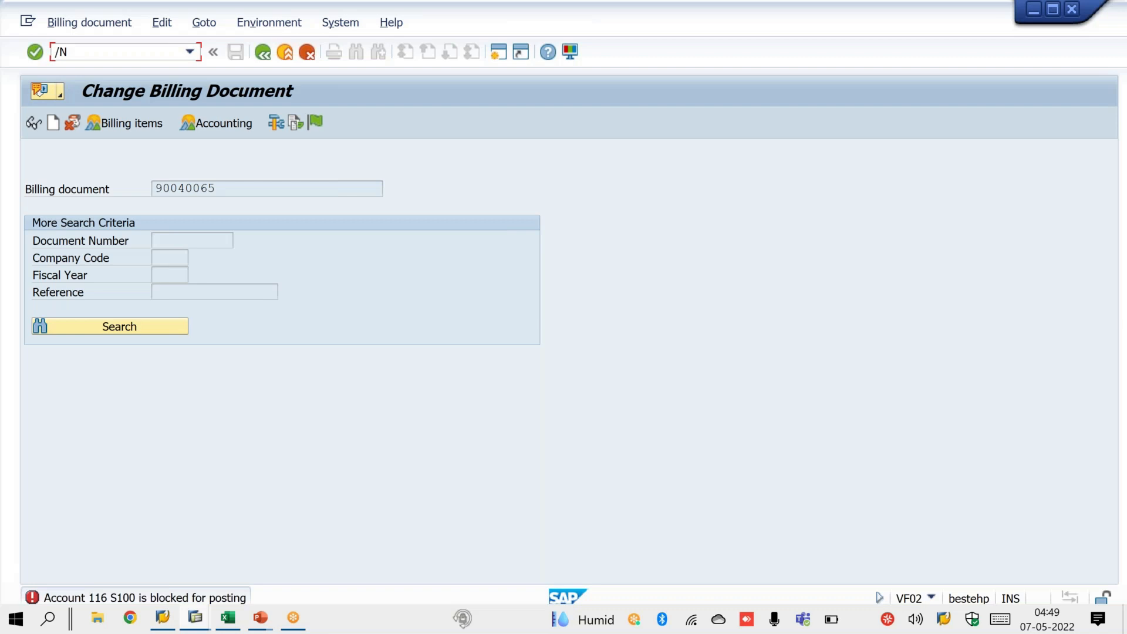
type("VF02")
key("Return")
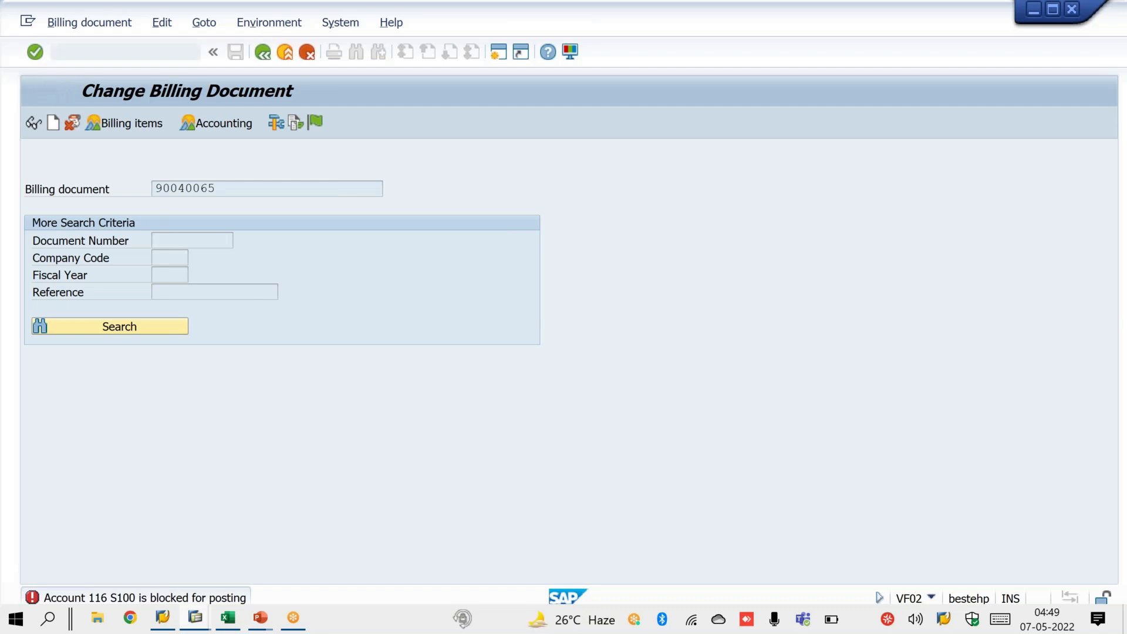
left_click(319, 119)
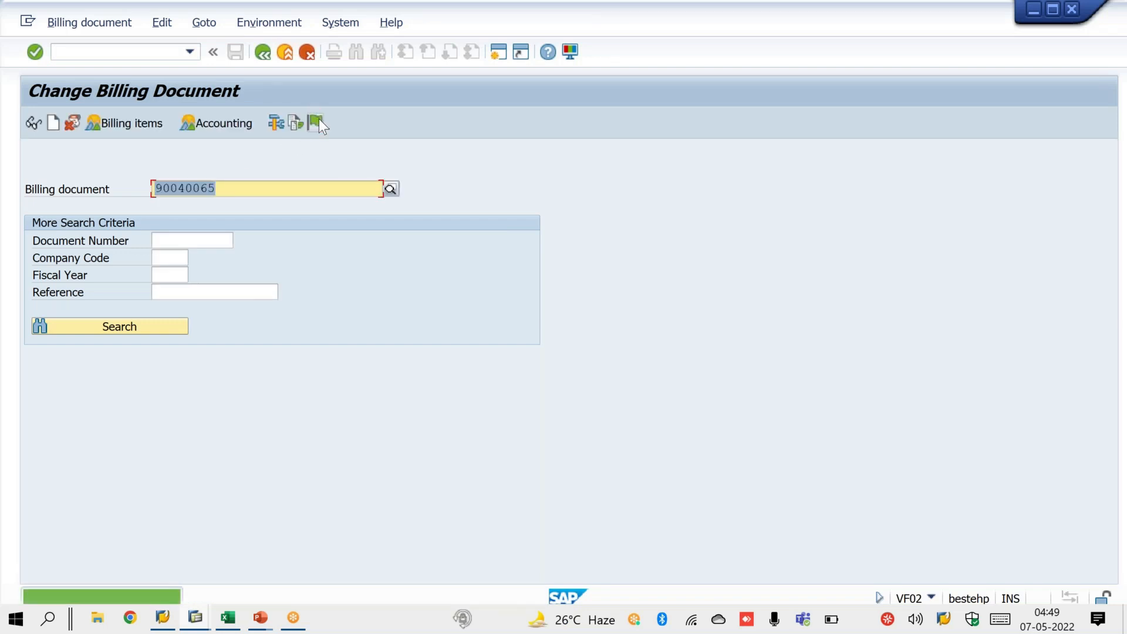
left_click(217, 193)
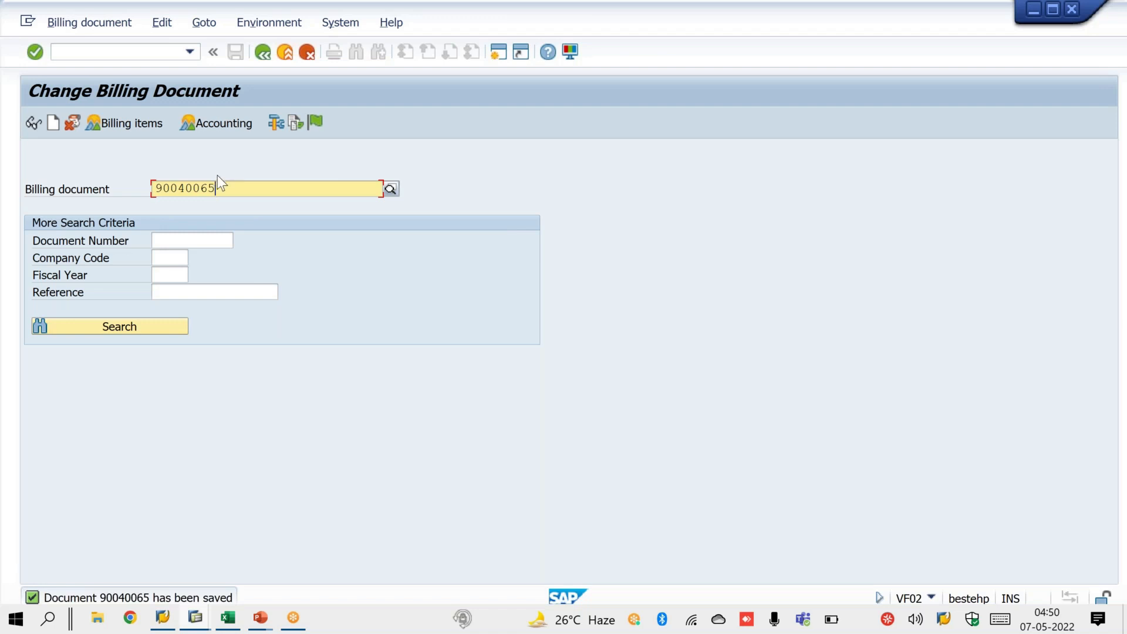
left_click(222, 124)
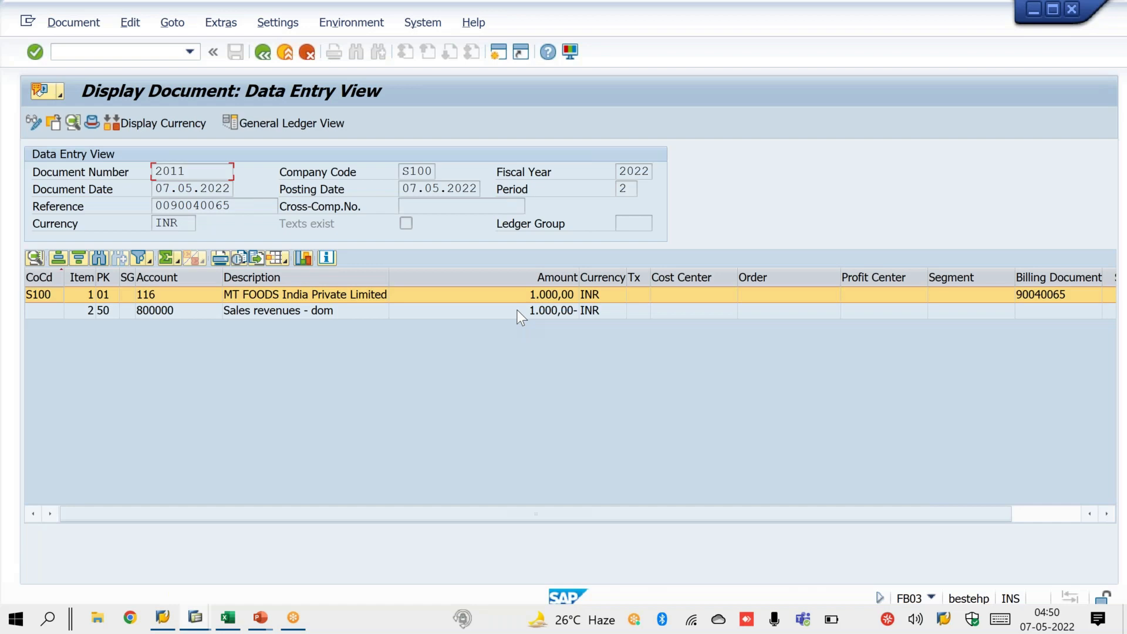
- Switch to the Create Sales Order session, start transaction XD05 there and open the same customer's block details
left_click(198, 616)
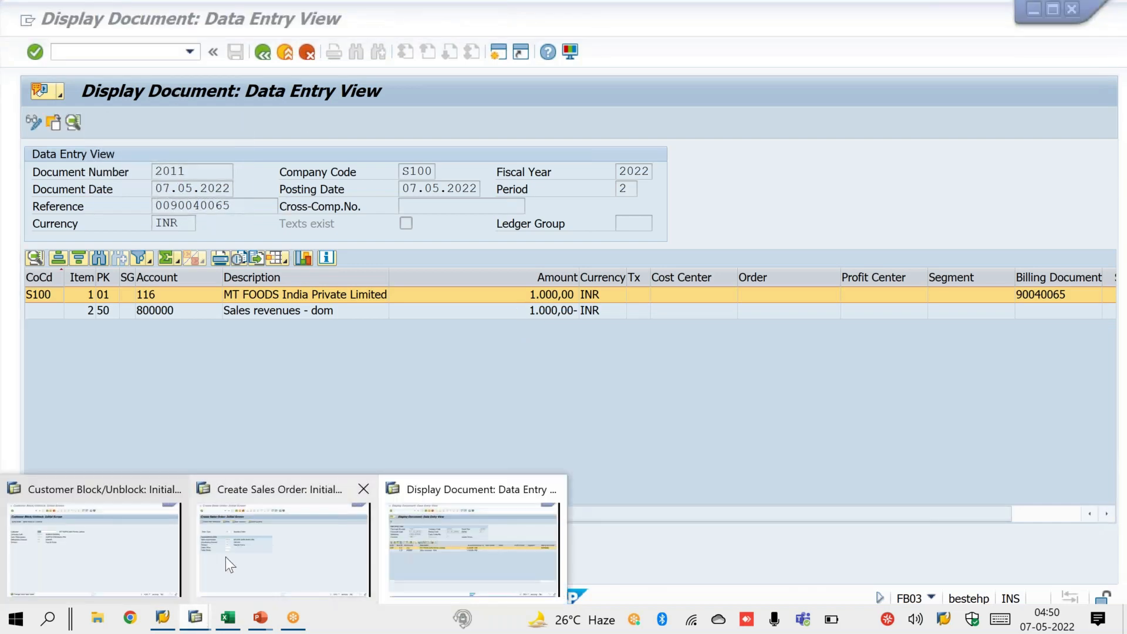
left_click(229, 564)
key("Return")
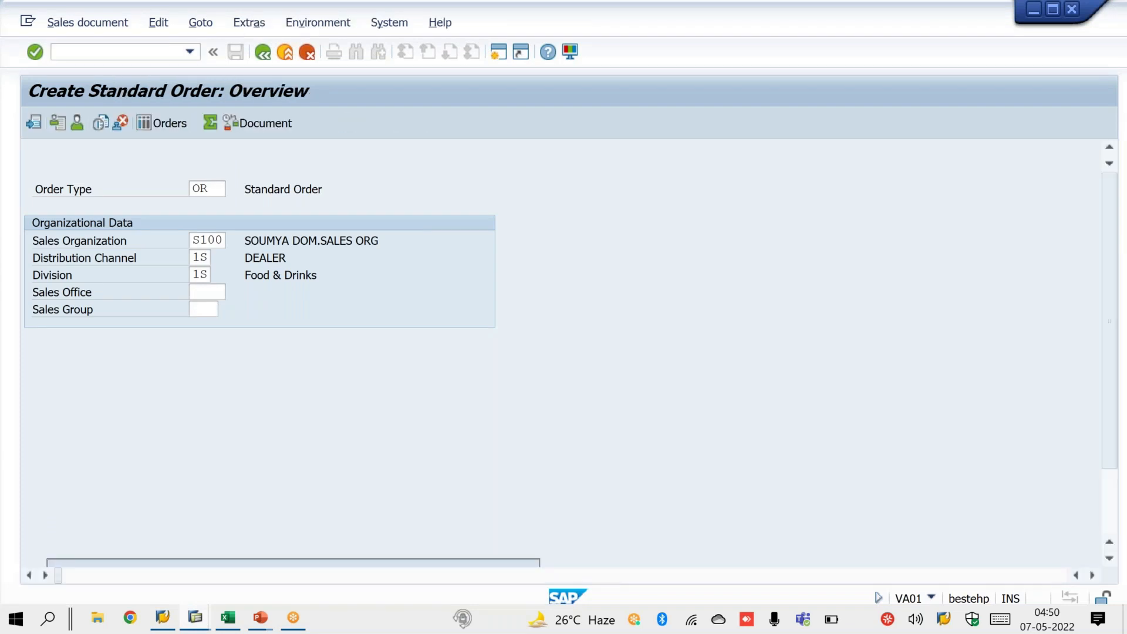
left_click(86, 52)
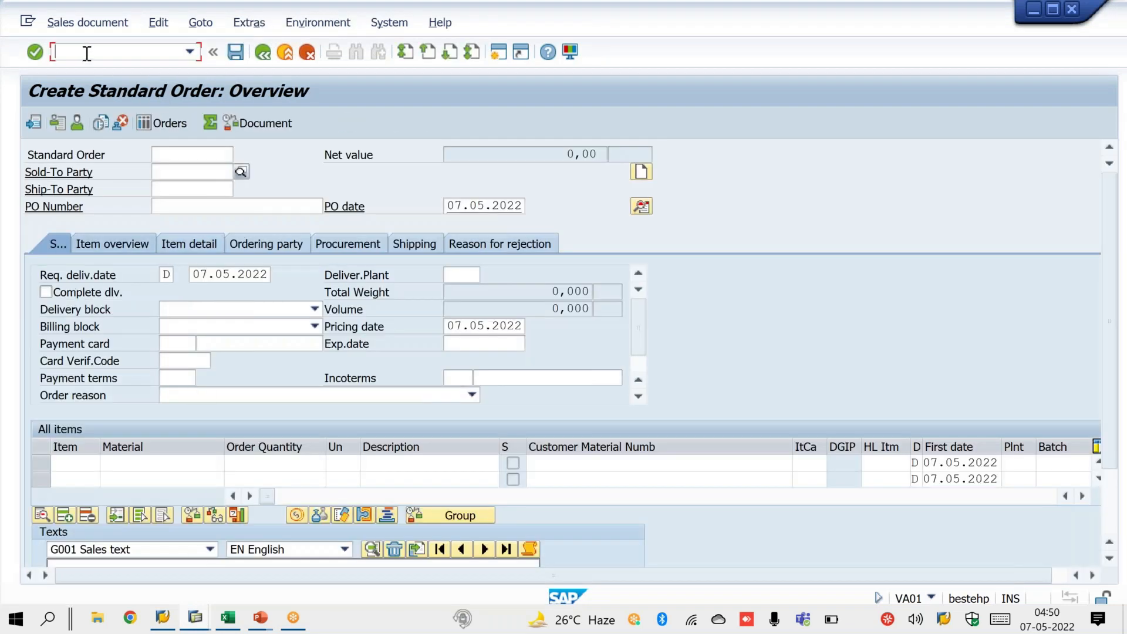
type("/NXD05")
key("Return")
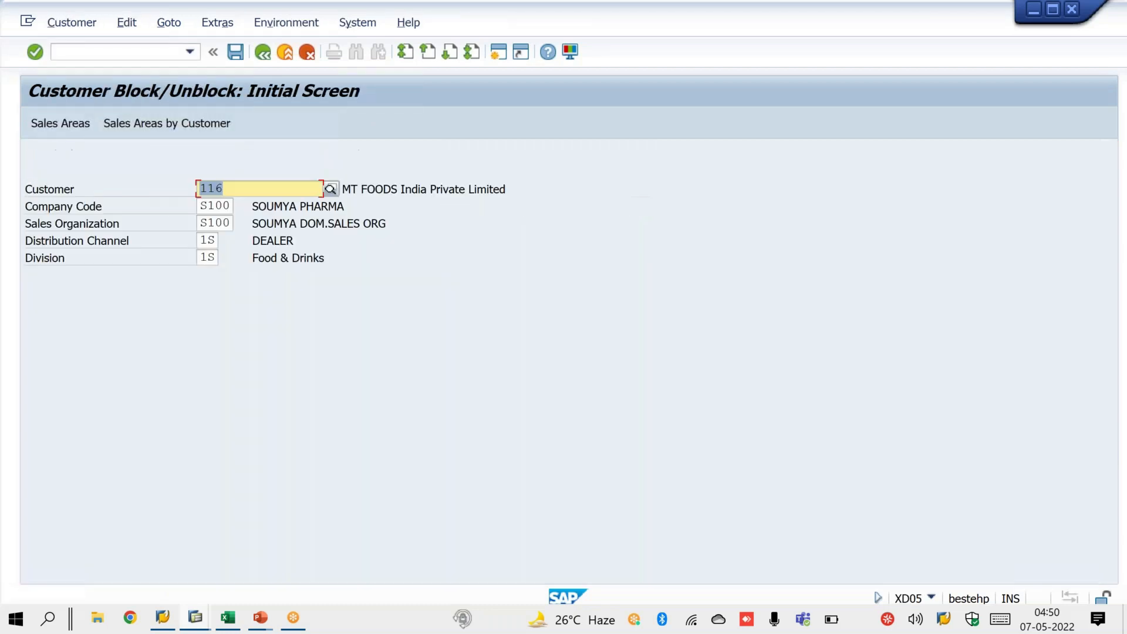
key("Return")
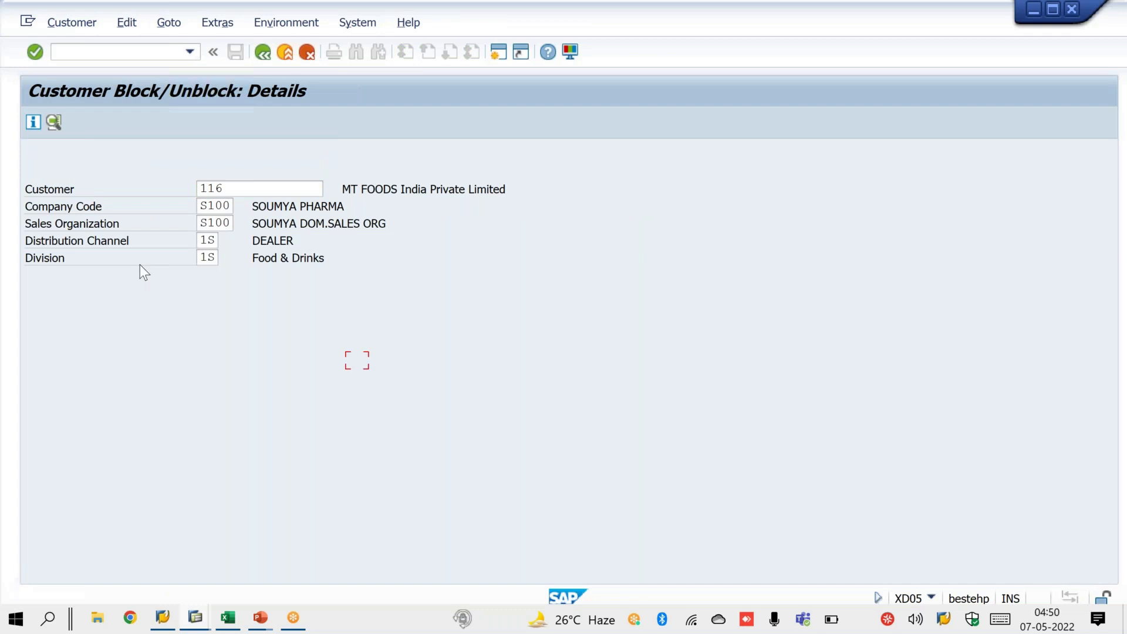
- Set the customer's posting block for all company codes and save the change
left_click(41, 275)
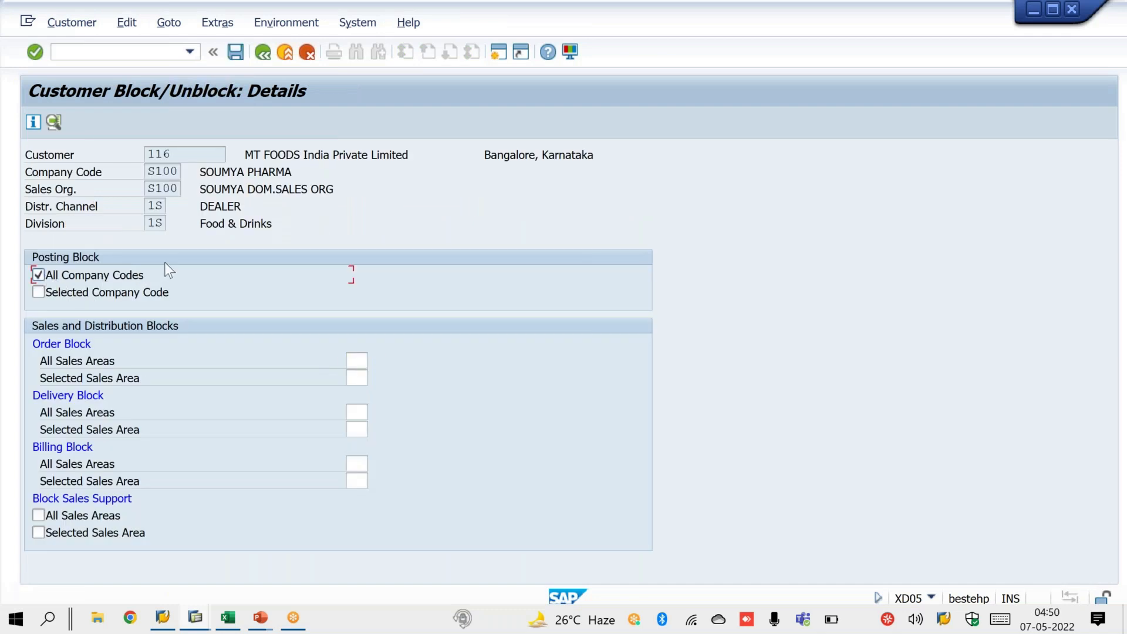
left_click(238, 50)
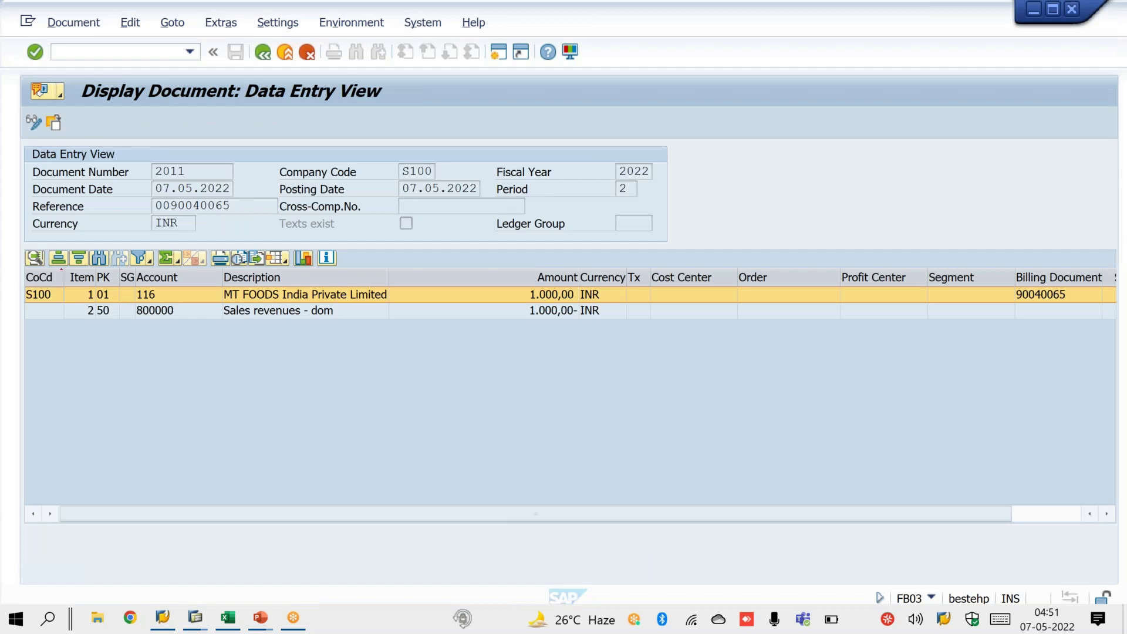
- In the accounting document session, start transaction VA01 and open a standard order (OR) for the same customer as sold-to party
left_click(89, 51)
type("/NVA01")
key("Return")
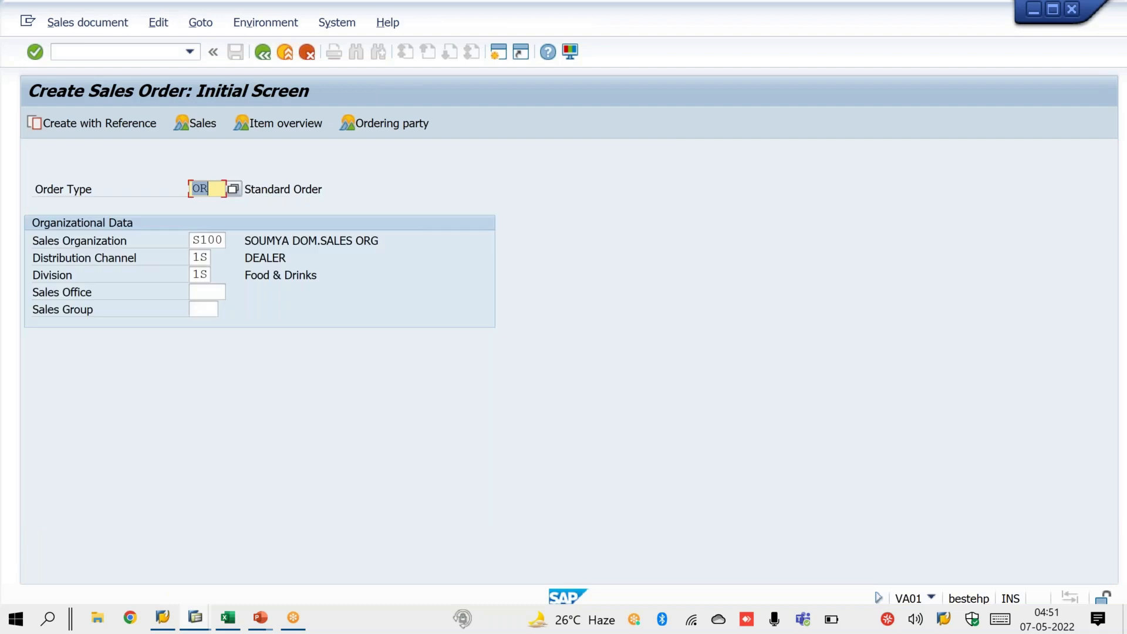
key("Return")
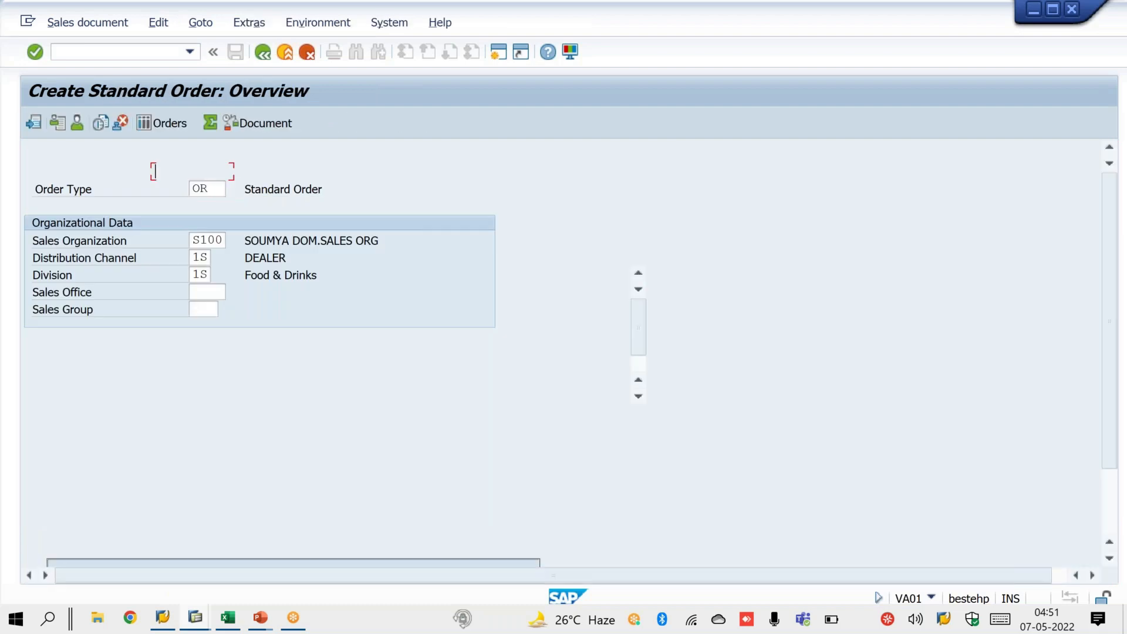
type("116")
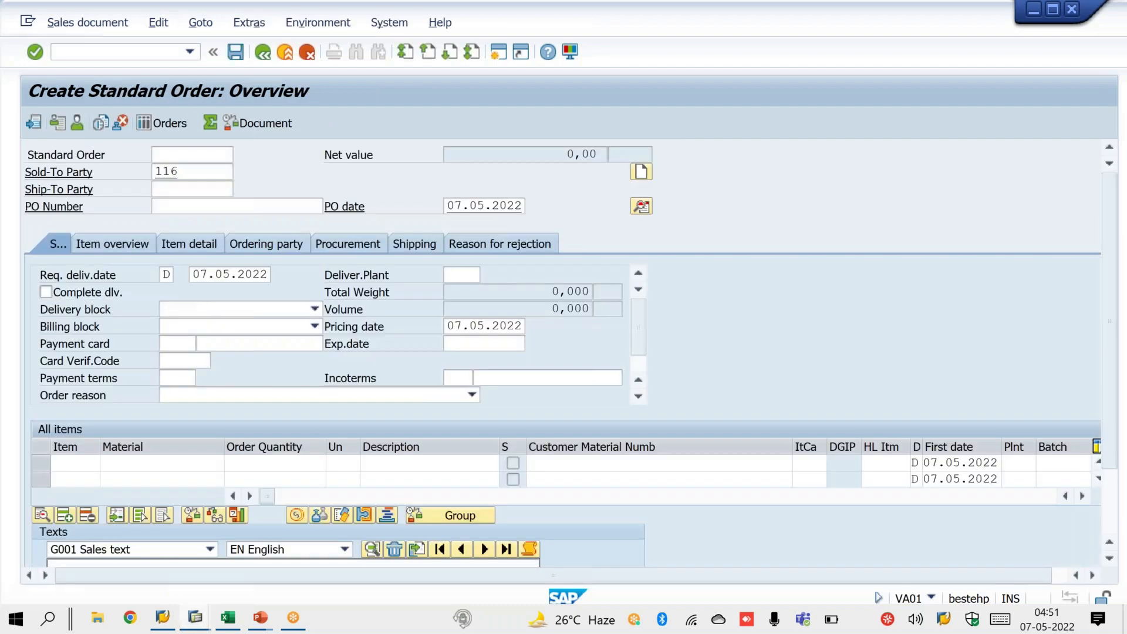
key("Return")
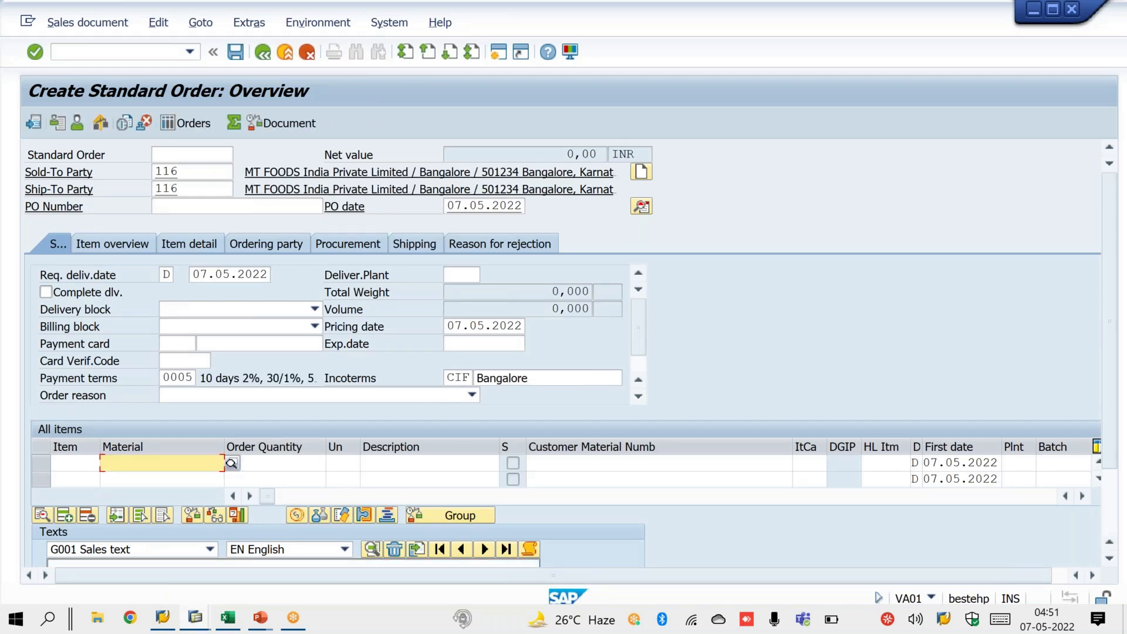
- Add material X with order quantity 1 to the standard order and save it
type("X")
key("Tab")
type("1")
key("Return")
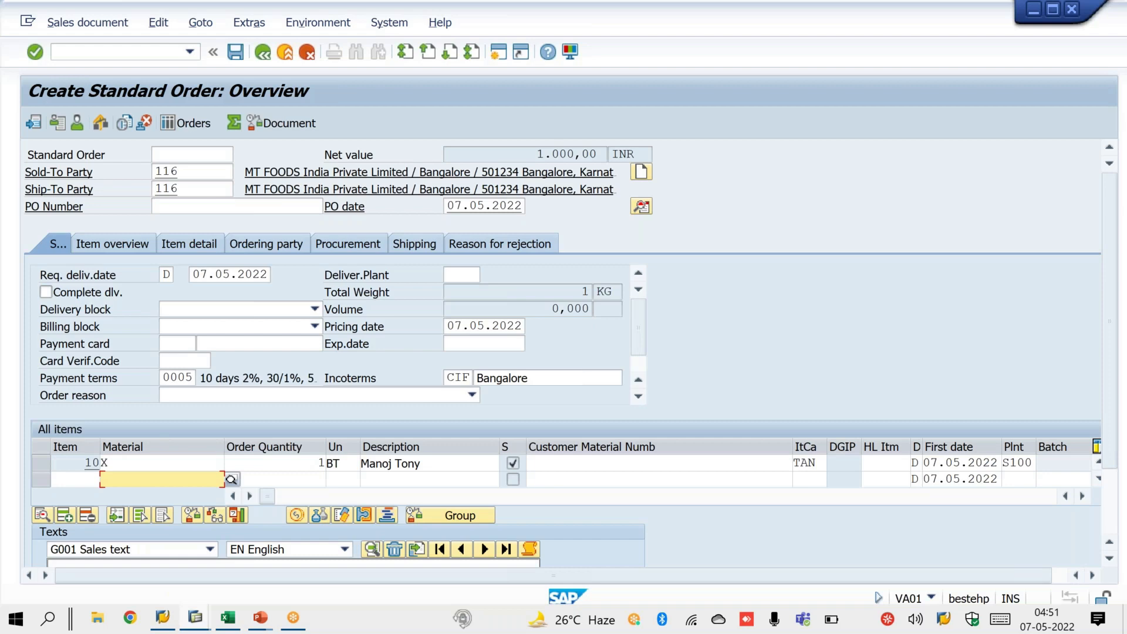
key("ctrl+s")
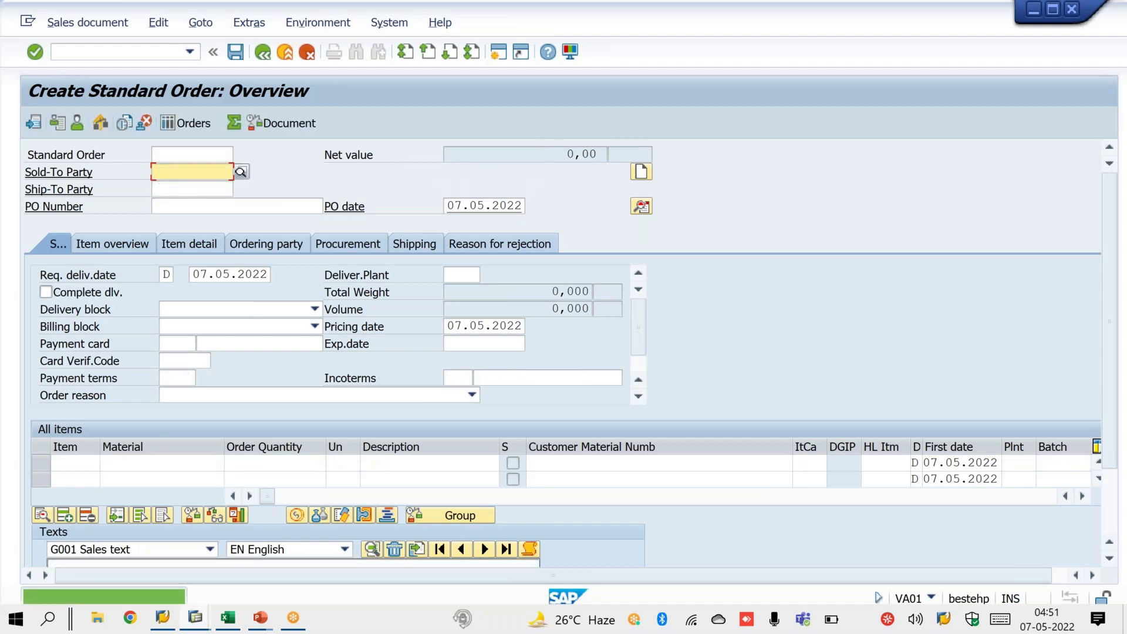
- Create an outbound delivery from the newly saved sales order using shipping point S100
left_click(83, 28)
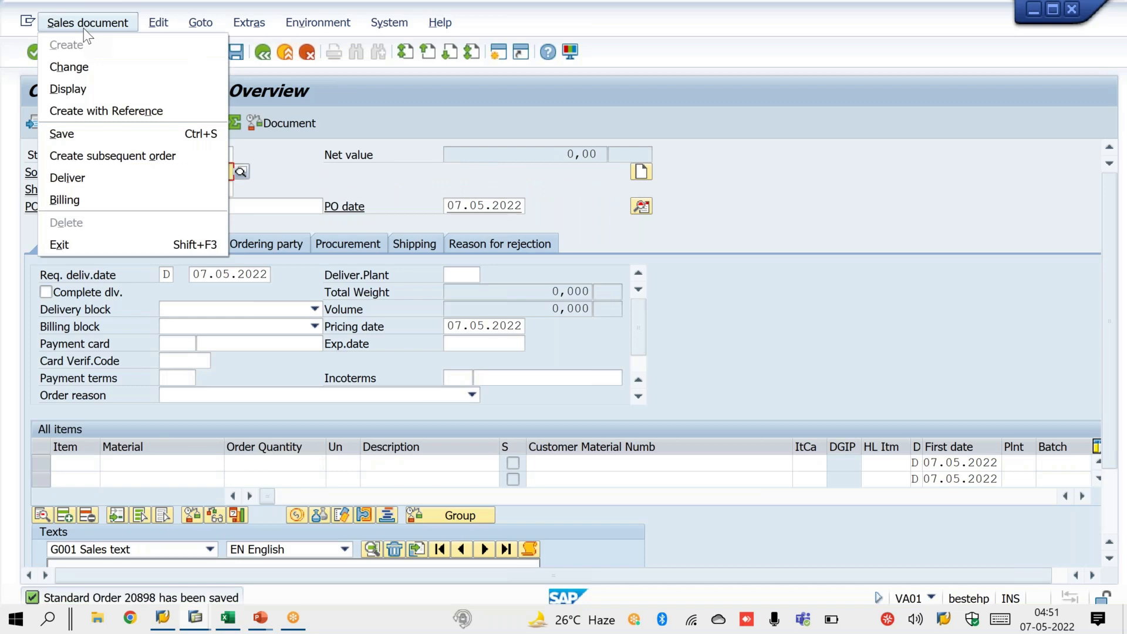
left_click(96, 177)
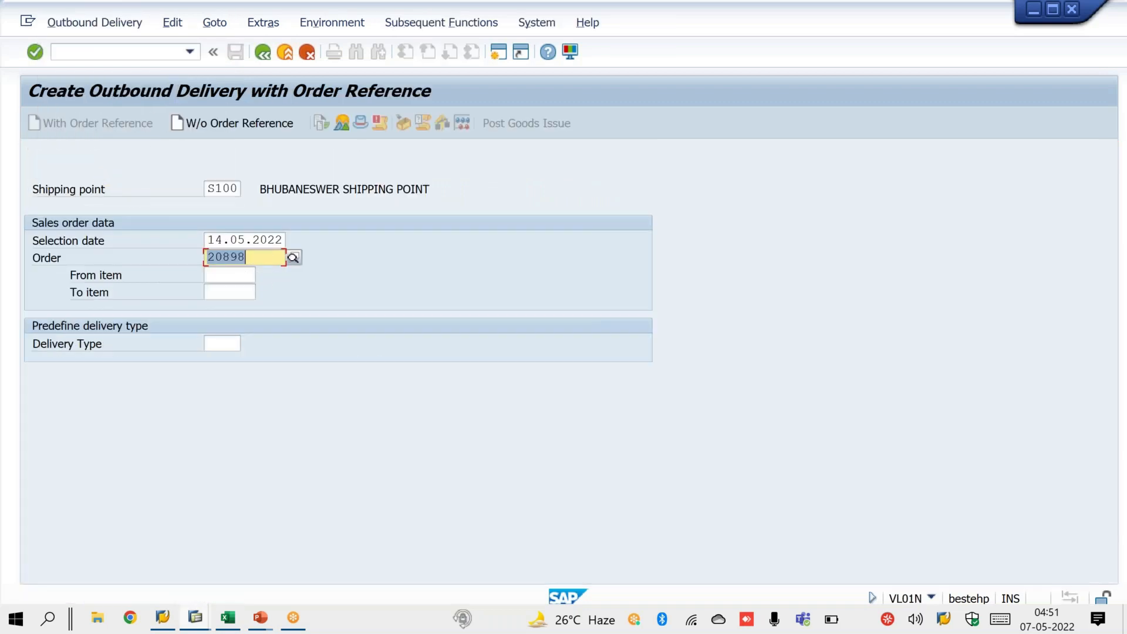
key("Return")
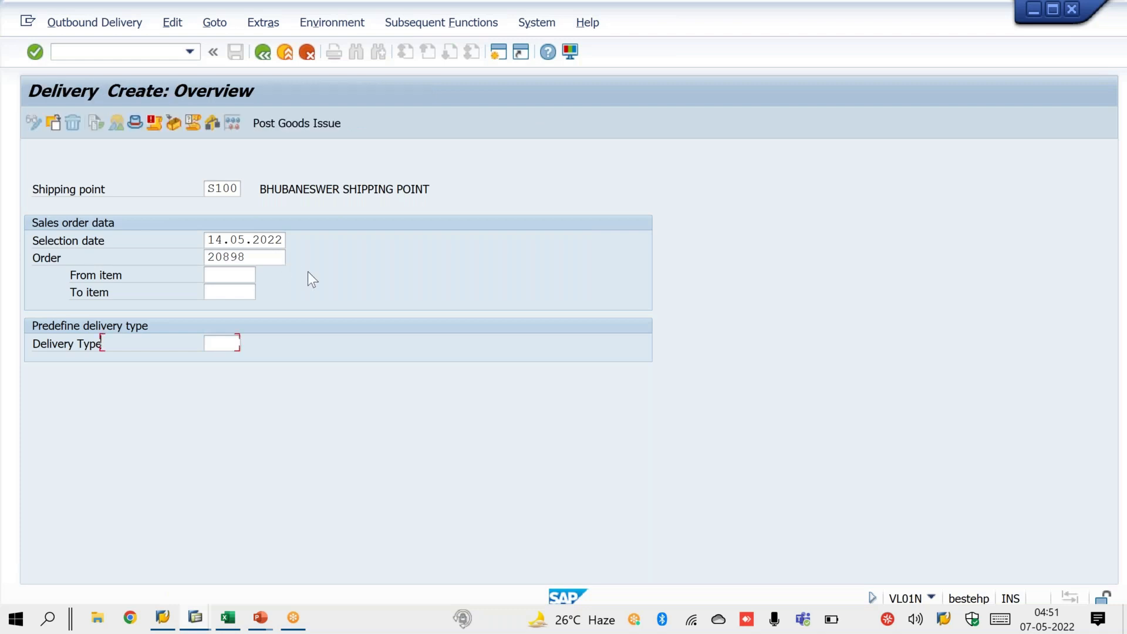
- Pick the delivery item from storage location S001 with delivery and picked quantity 1, and post the goods issue
key("space")
key("Down")
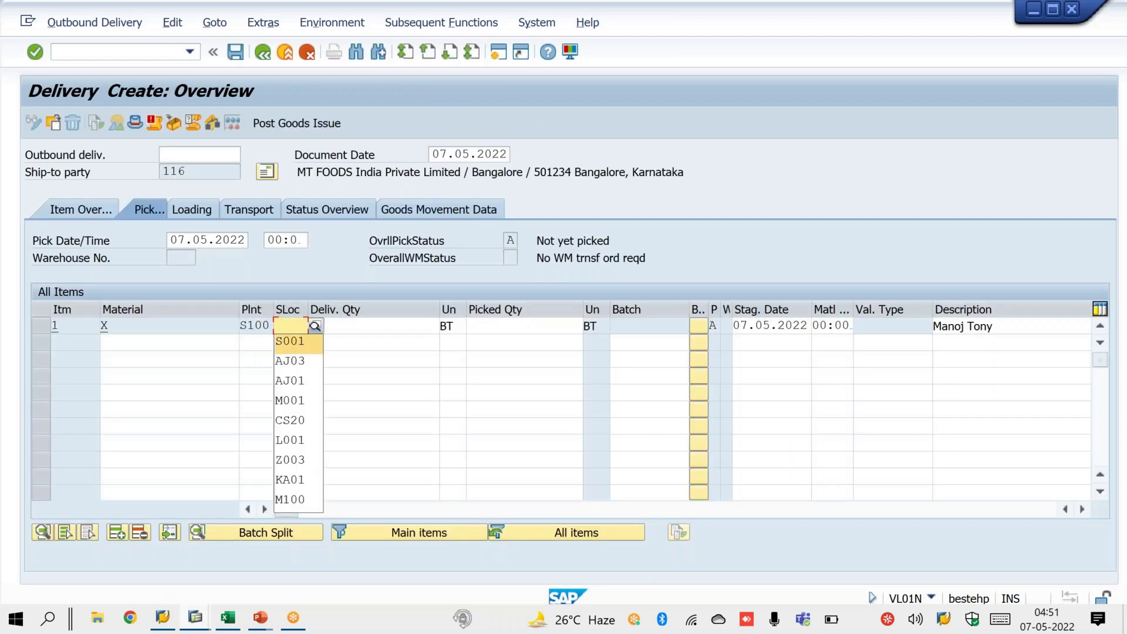
key("Return")
key("Tab")
type("1")
key("Tab")
key("Tab")
key("Tab")
type("1")
key("Return")
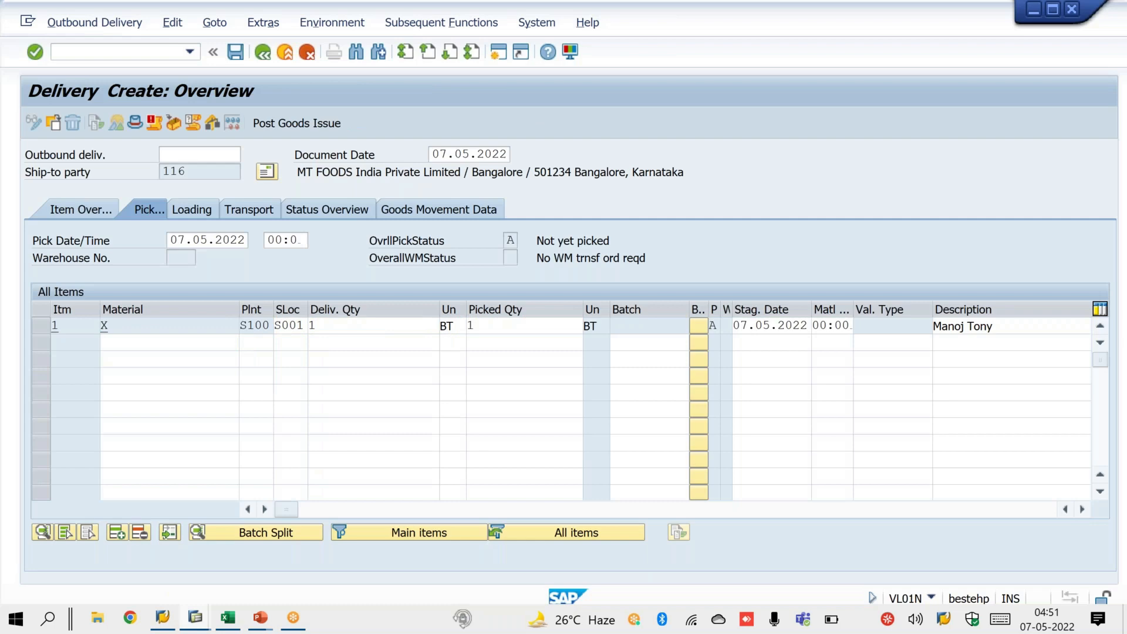
left_click(287, 127)
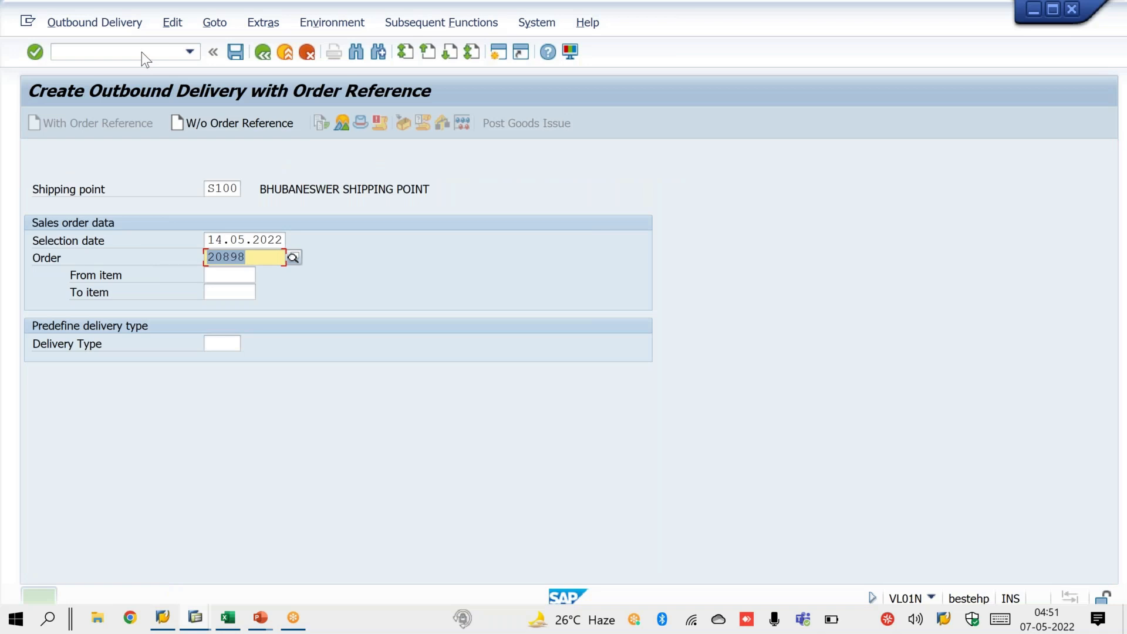
- Start transaction VF01, create the invoice for the new delivery and save it
left_click(142, 52)
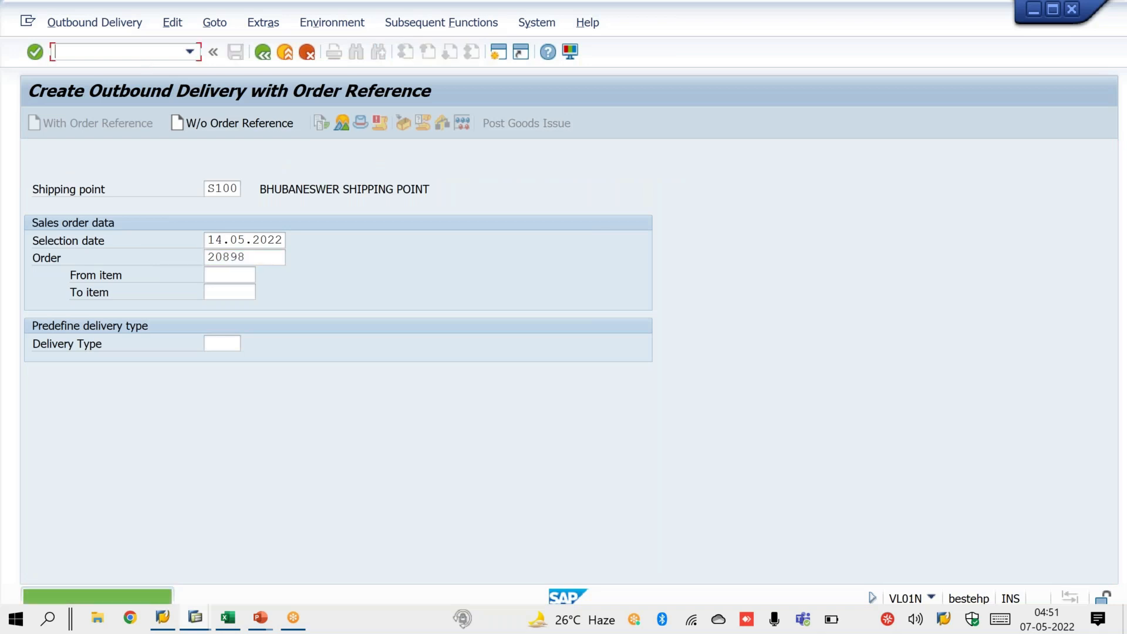
type("/NVF01")
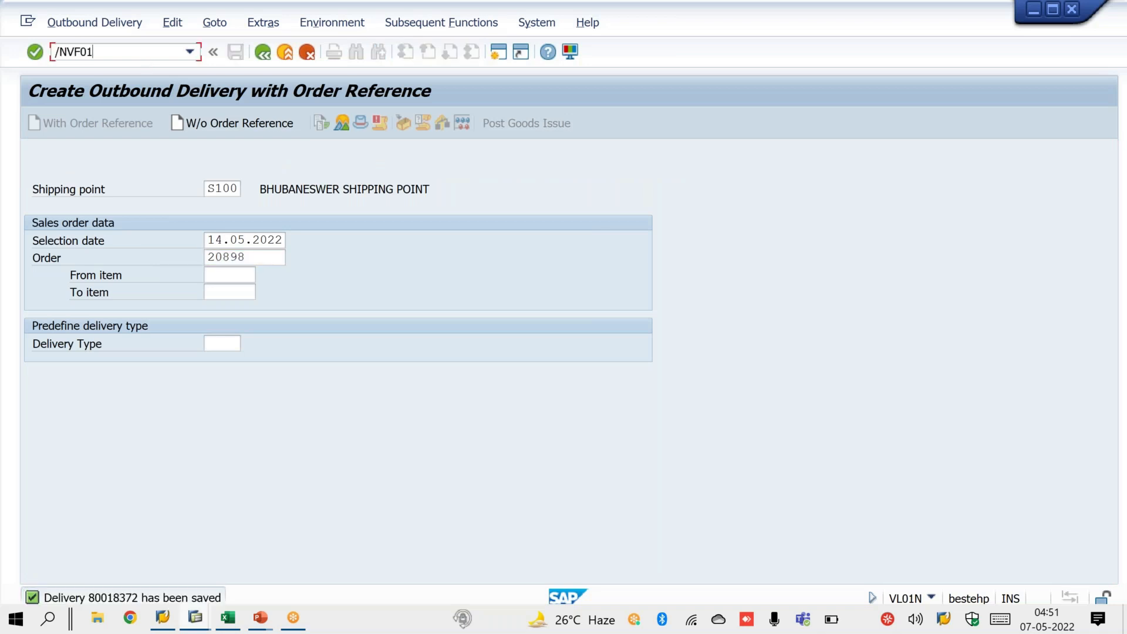
key("Return")
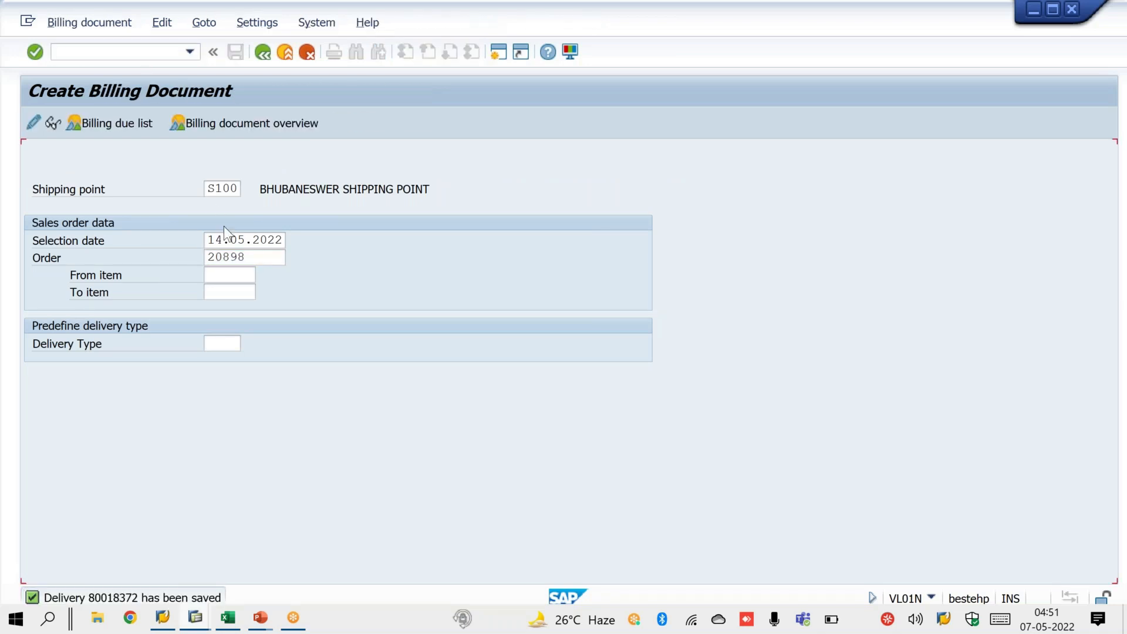
key("Return")
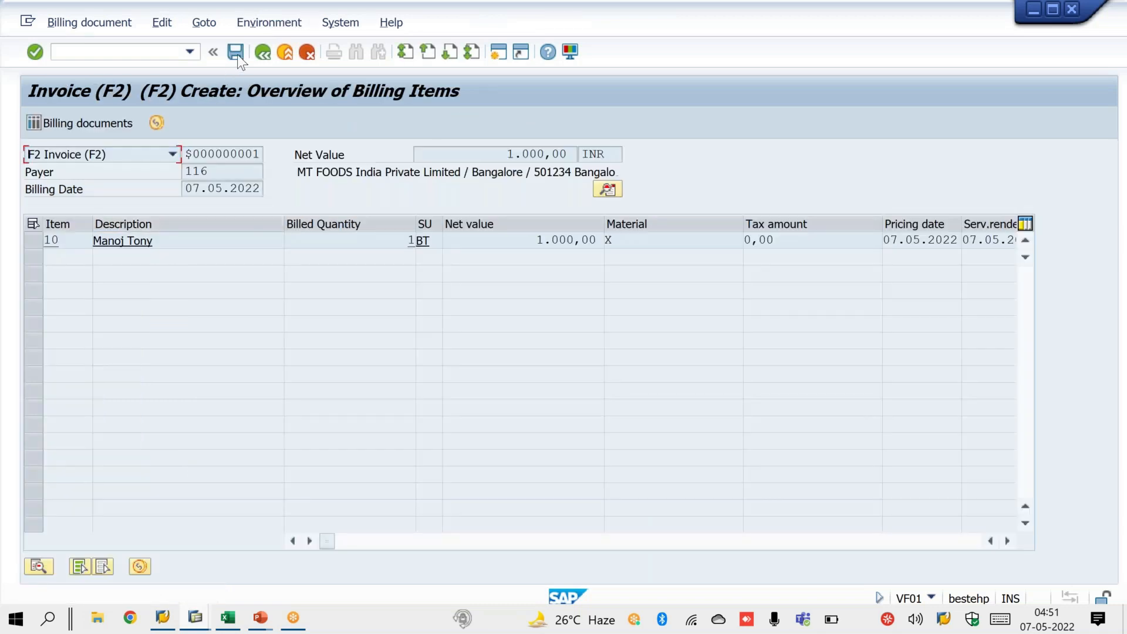
left_click(237, 54)
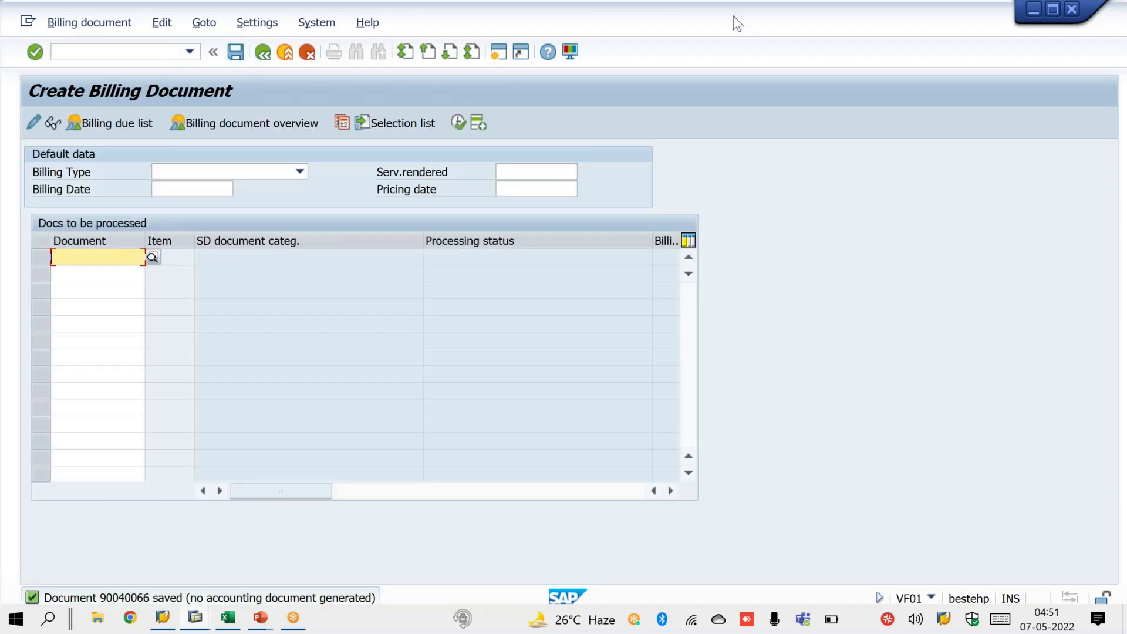
key("F4")
left_click(735, 52)
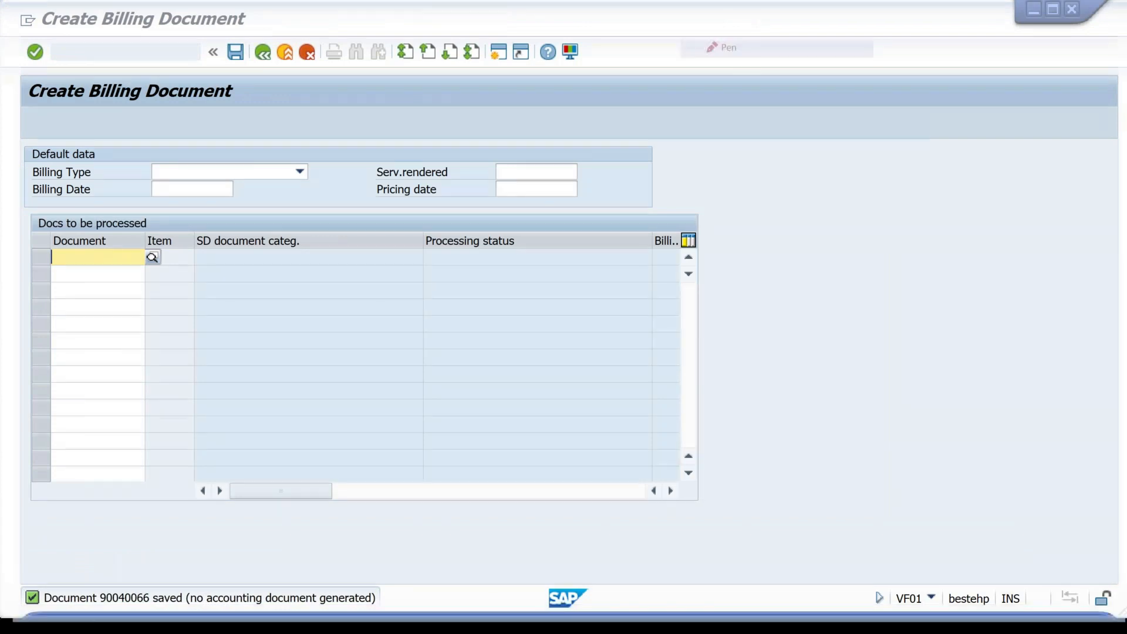
mouse_move(394, 577)
left_mouse_down()
mouse_move(171, 586)
mouse_move(399, 574)
mouse_move(144, 577)
mouse_move(176, 628)
mouse_move(175, 568)
left_mouse_up()
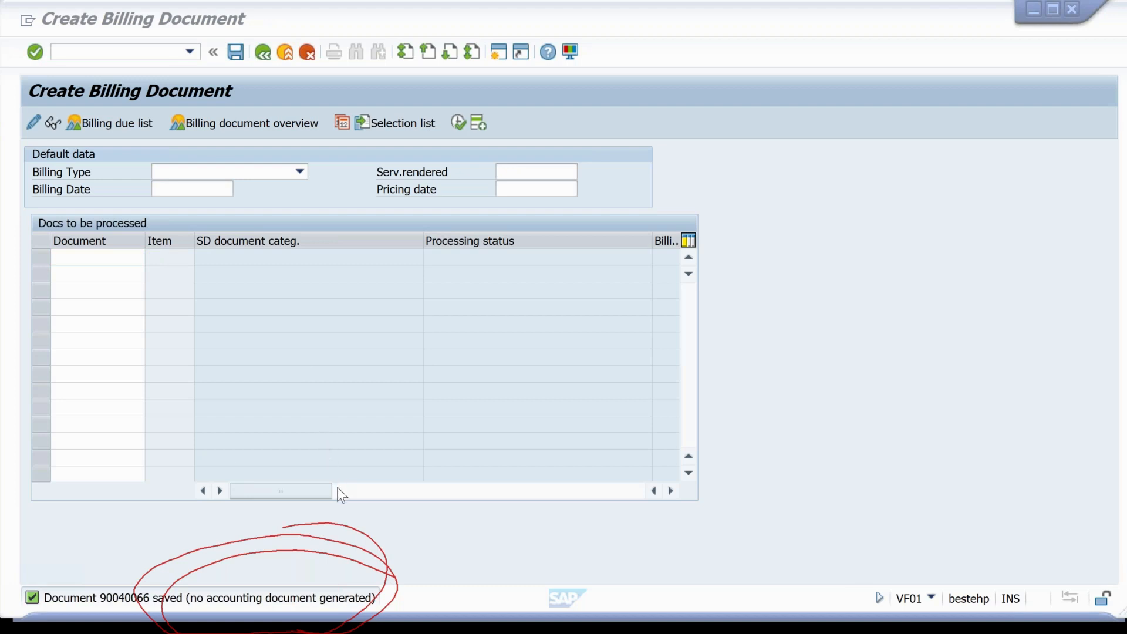
key("Escape")
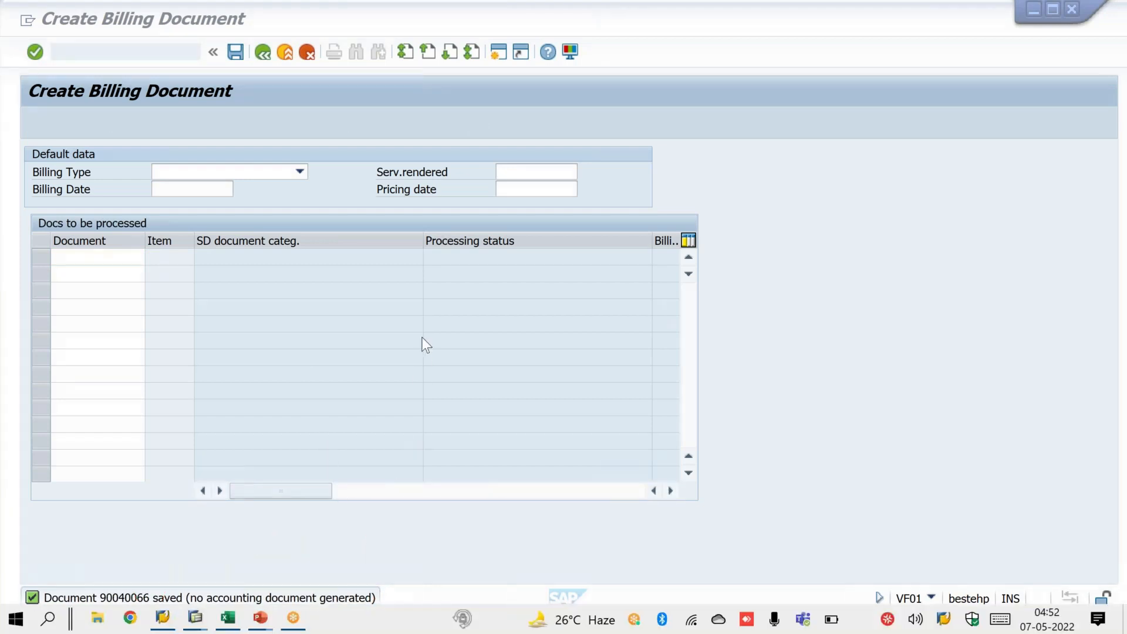
- Start transaction VF02 and try to release the new invoice to accounting
left_click(143, 55)
type("/NVF02")
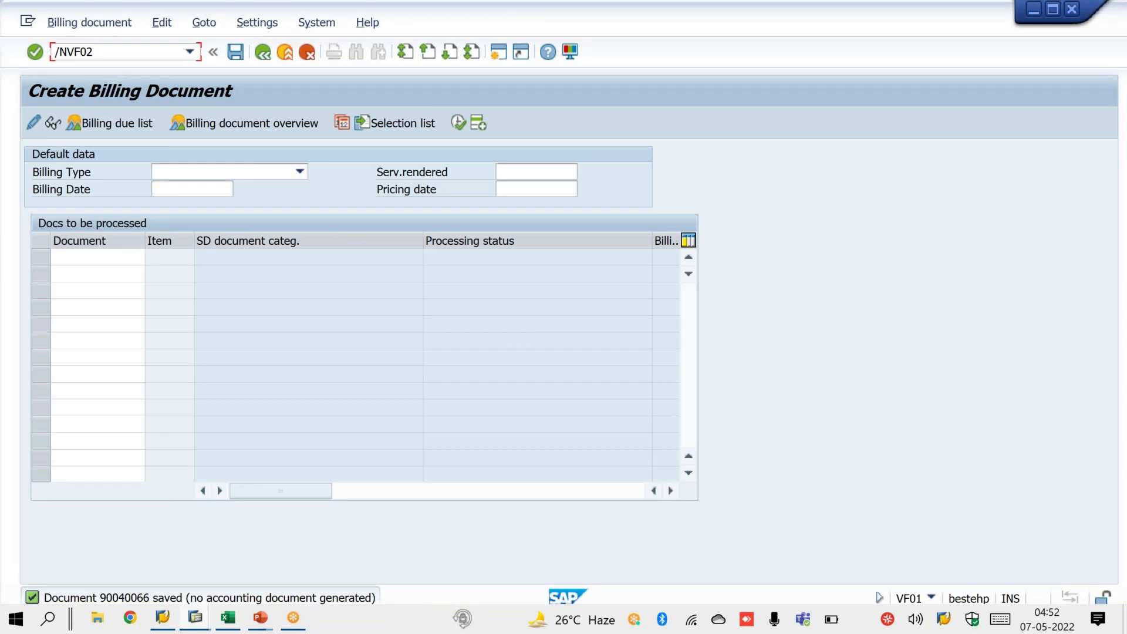
key("Return")
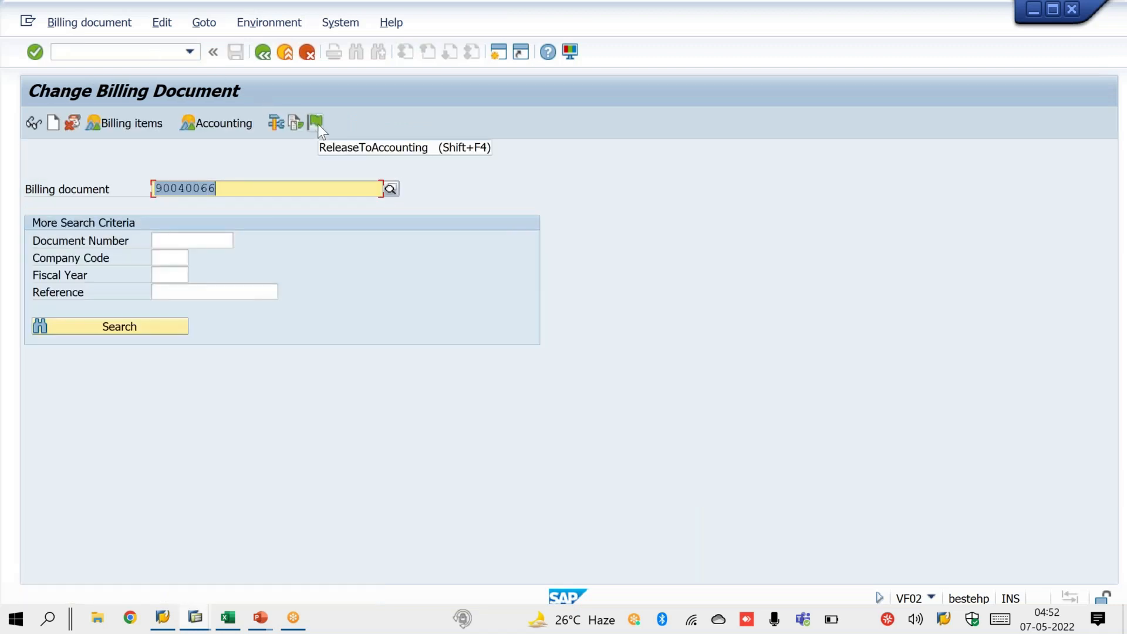
left_click(318, 125)
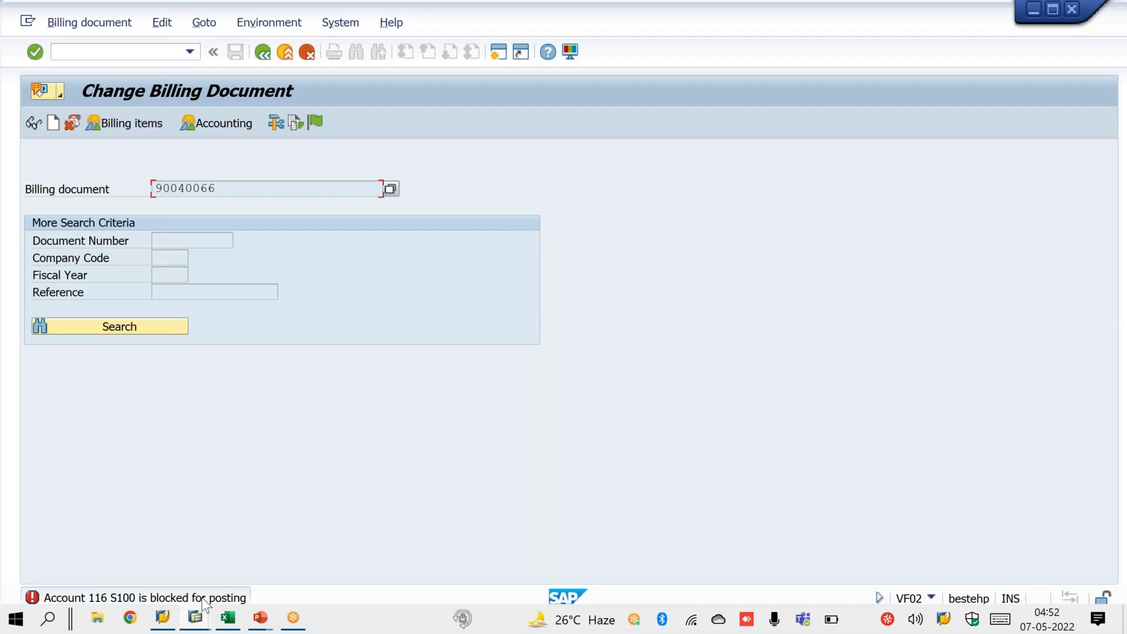
- Start VA01 and open a standard order for sales organization Z100, distribution channel 1Z and division 1Z with the same sold-to customer
left_click(107, 50)
type("/nfb02")
key("Return")
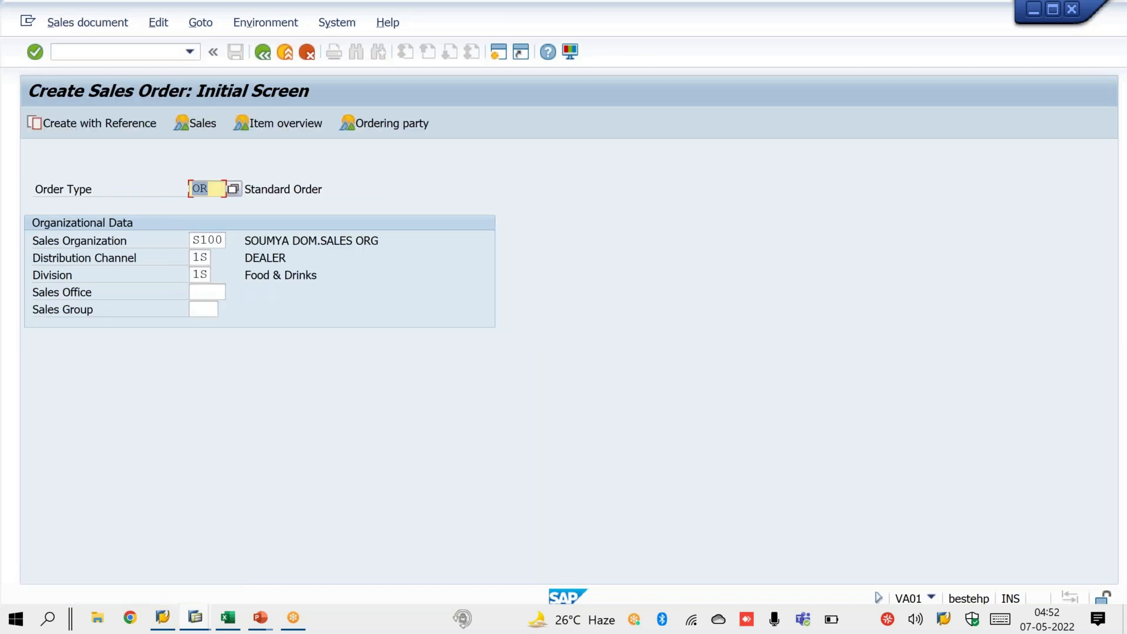
type("Z100")
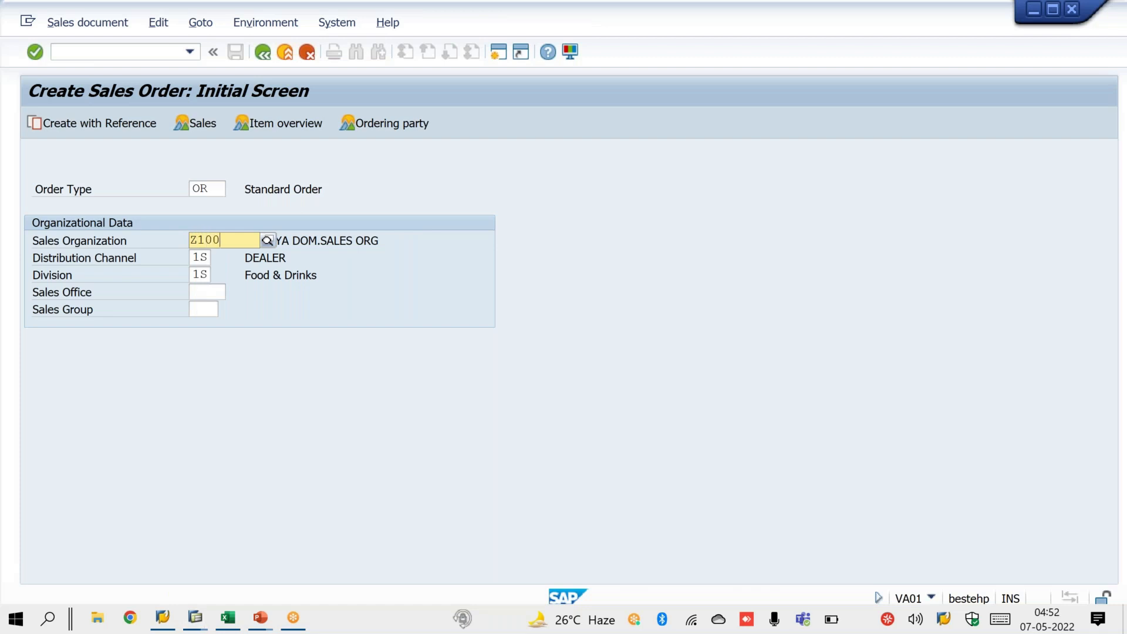
key("Tab")
type("1Z")
key("Tab")
type("1Z")
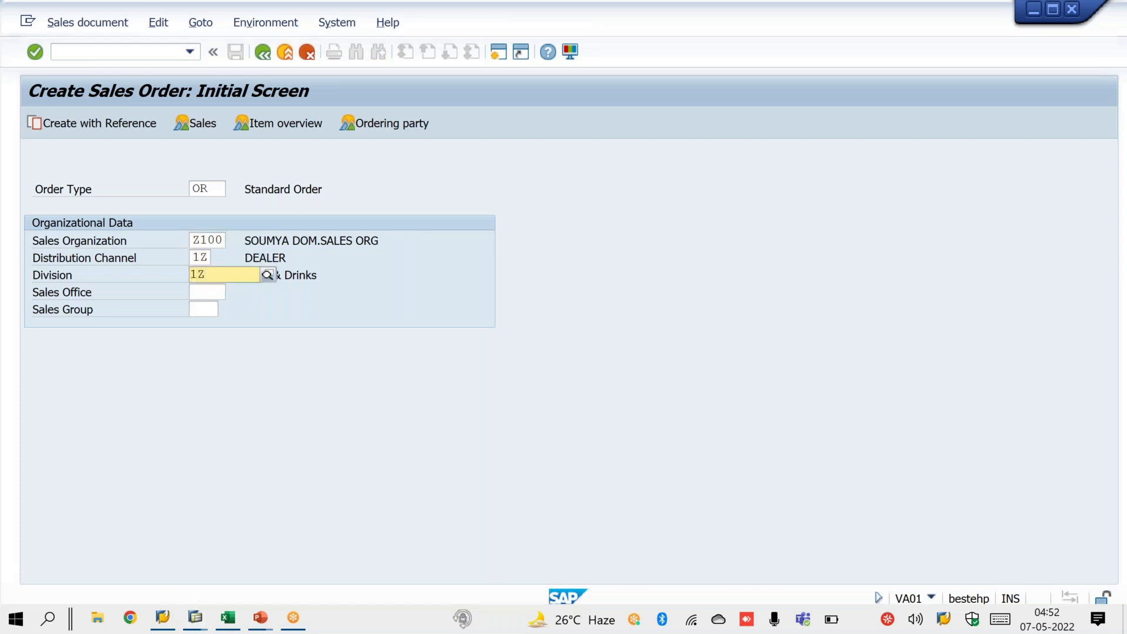
key("Return")
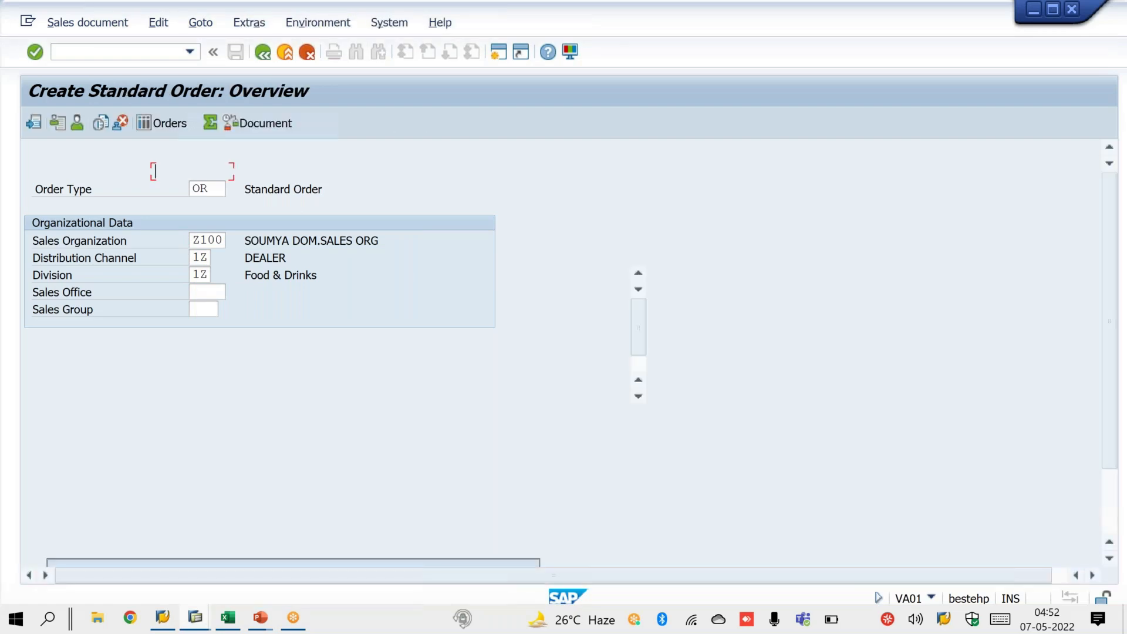
type("116")
key("Return")
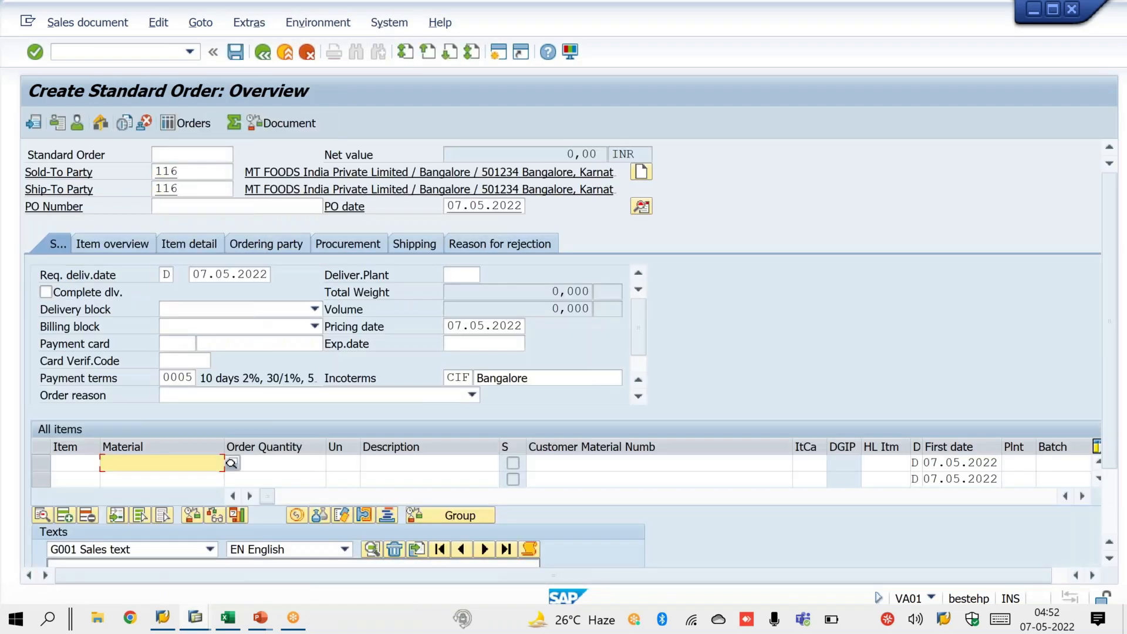
- Try to enter material X with order quantity 1 as the first item of the Z100 order
type("X")
key("Tab")
type("1")
key("Tab")
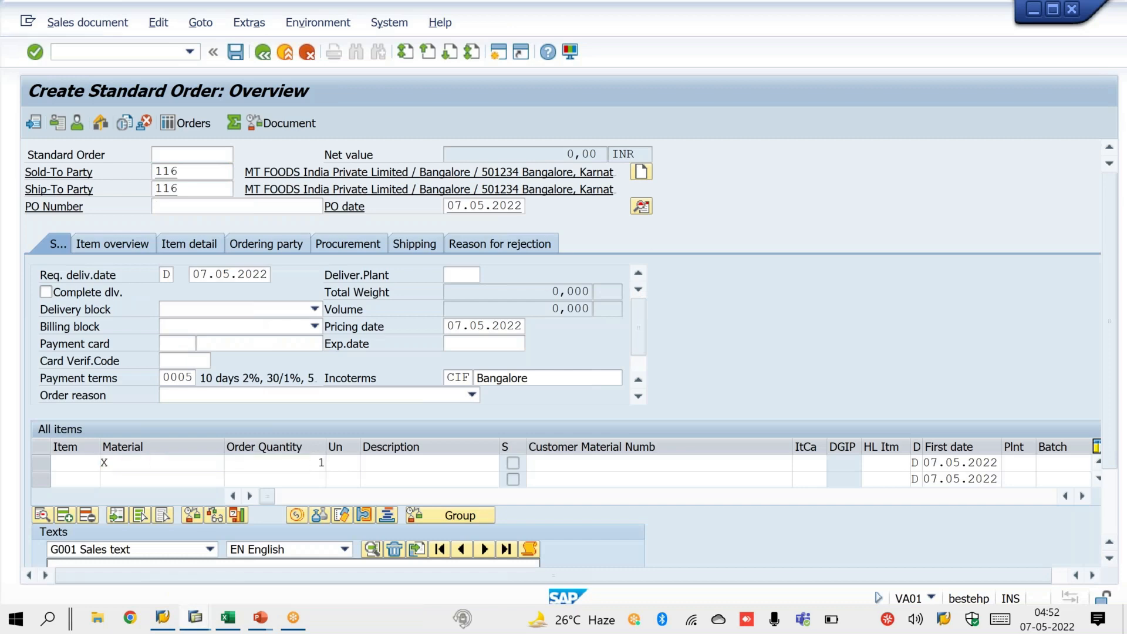
key("Return")
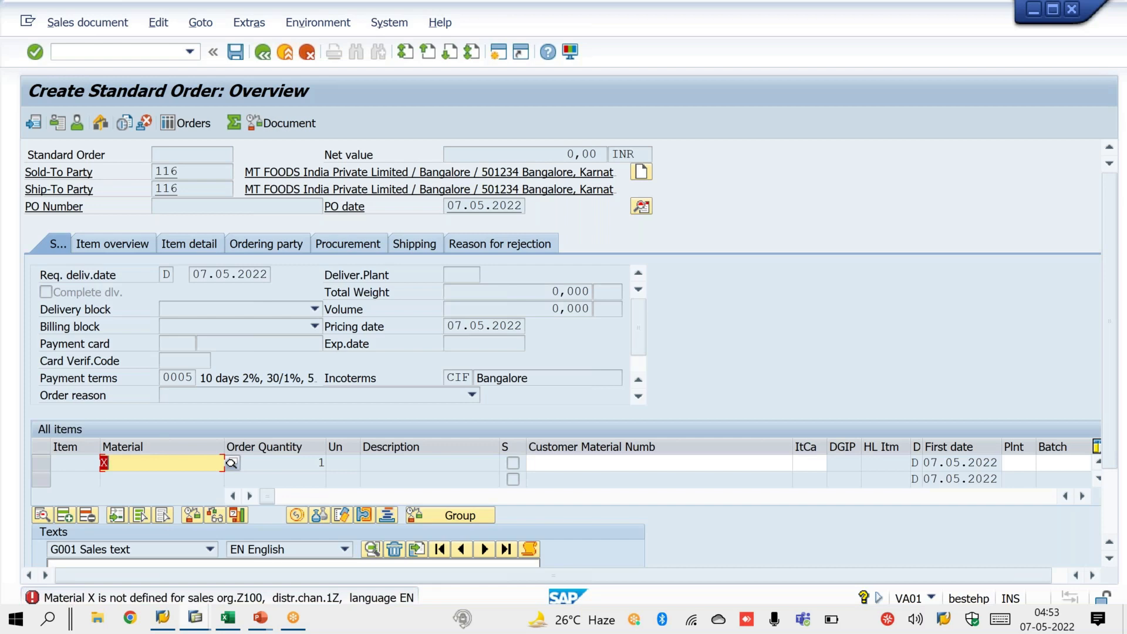
- Replace the item's material with M01 and save the standard order
key("BackSpace")
type("M01")
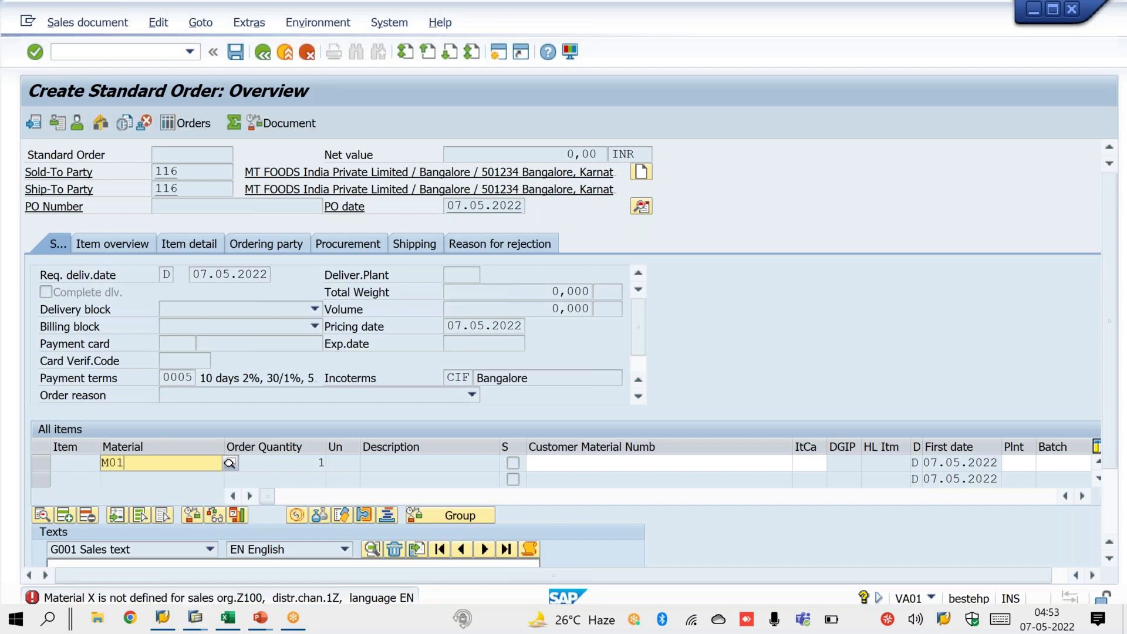
key("Return")
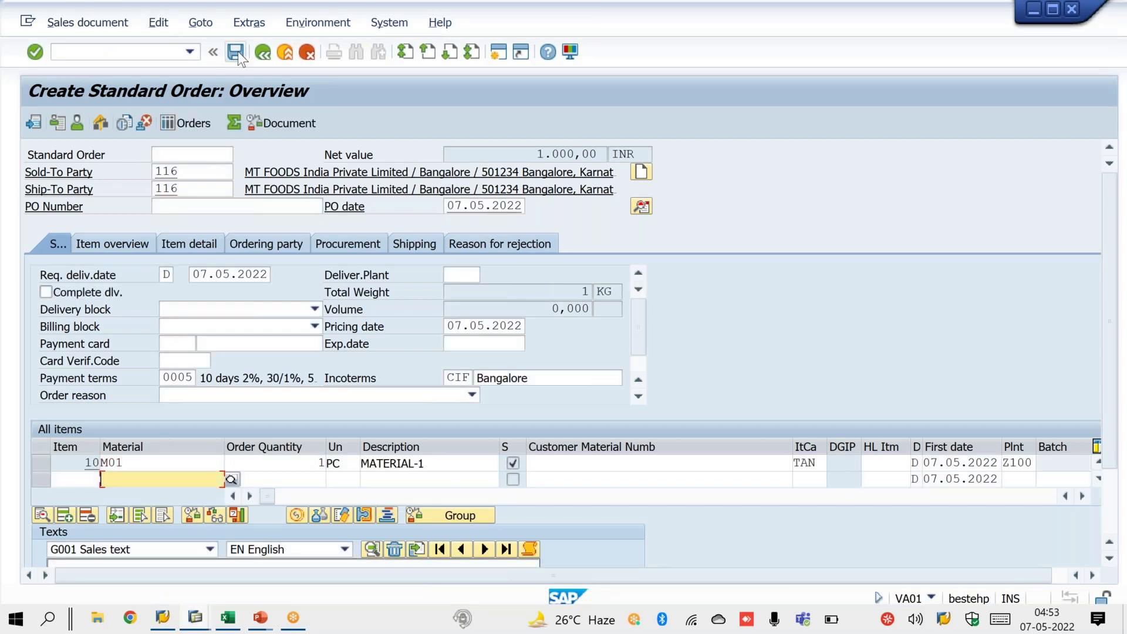
left_click(237, 51)
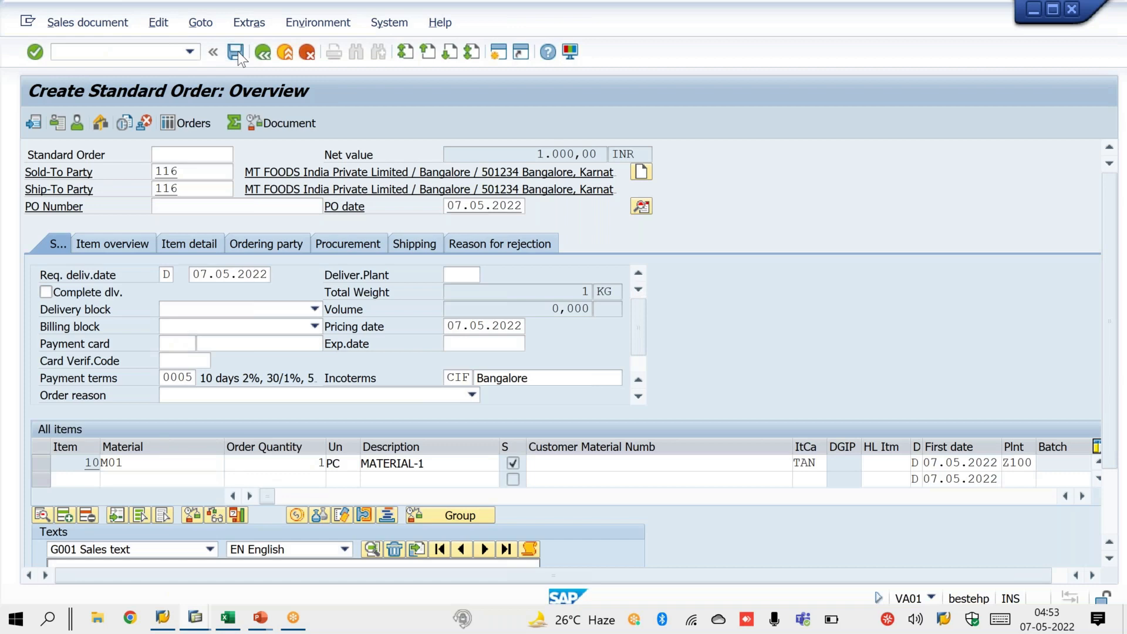
- Start the outbound delivery for the saved order and try to create it from shipping point S100
left_click(99, 19)
left_click(95, 175)
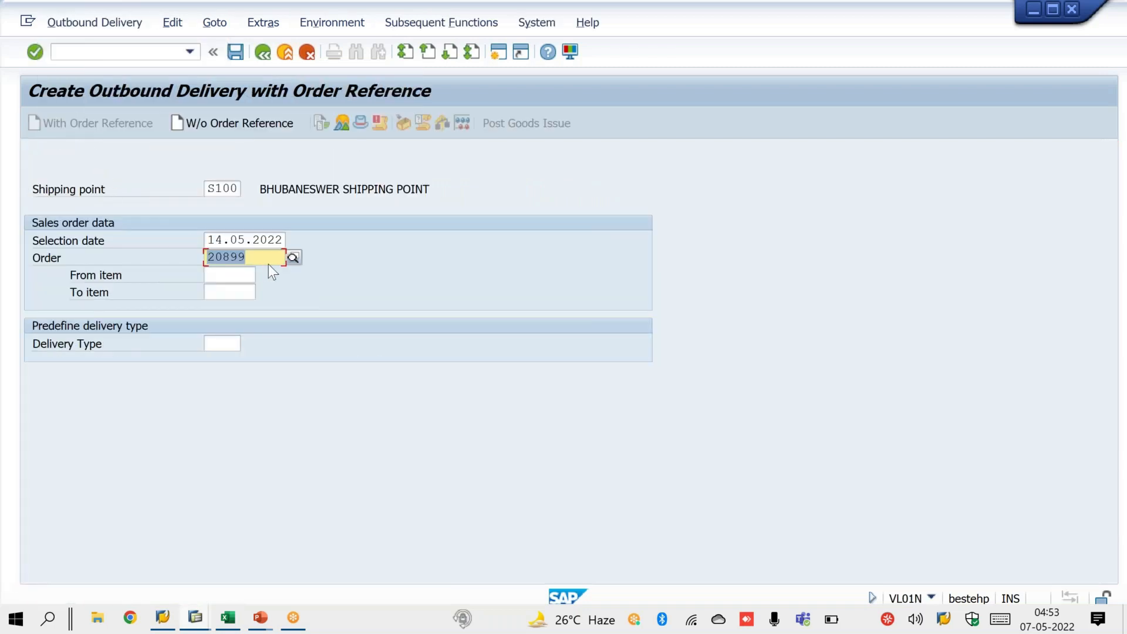
key("Return")
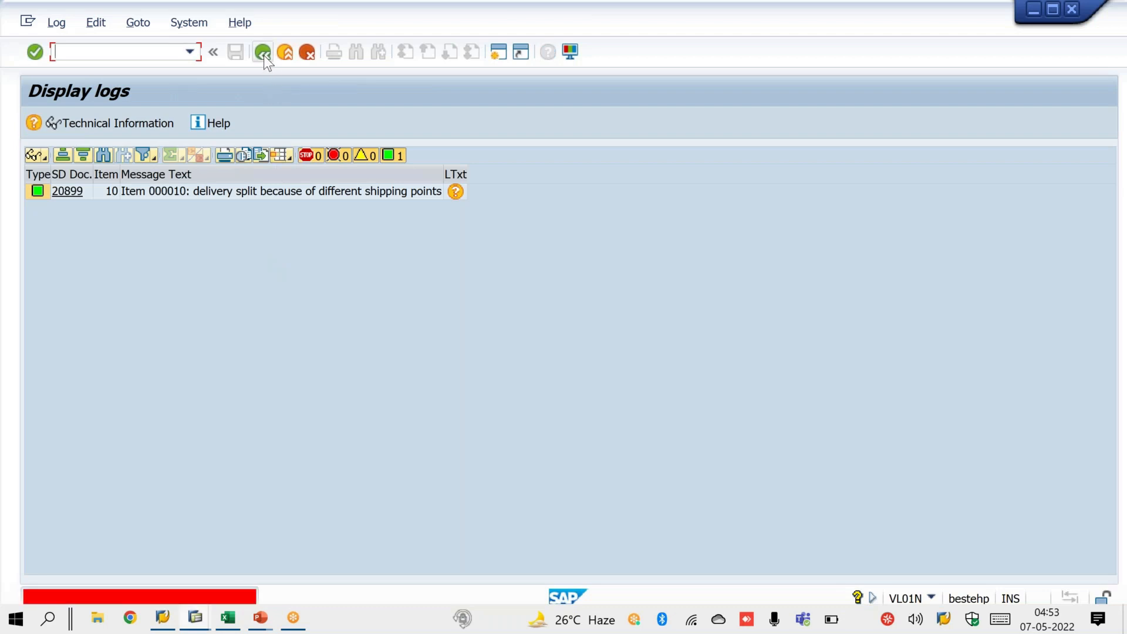
left_click(263, 53)
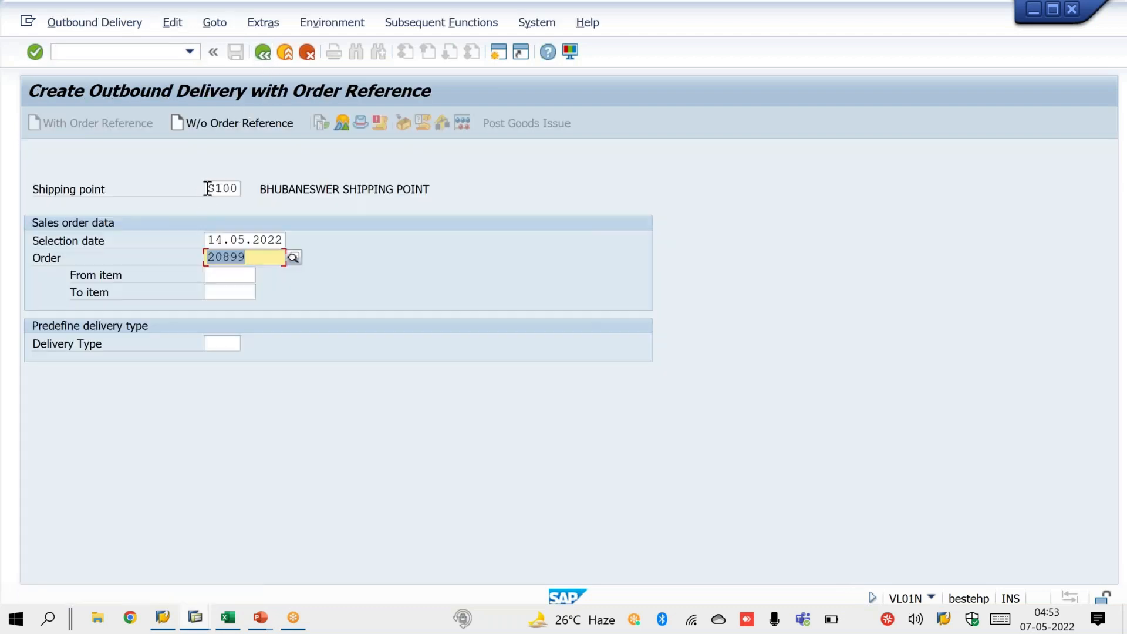
- Set the shipping point to Z100 and open the outbound delivery for the order
left_click_drag(206, 187, 271, 191)
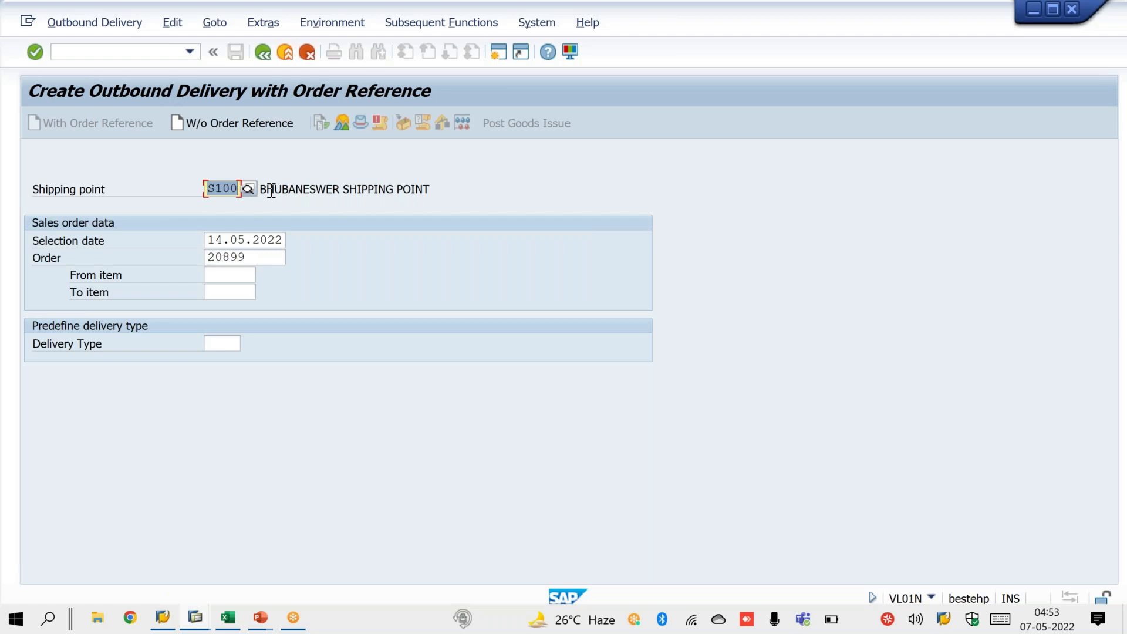
type("Z100")
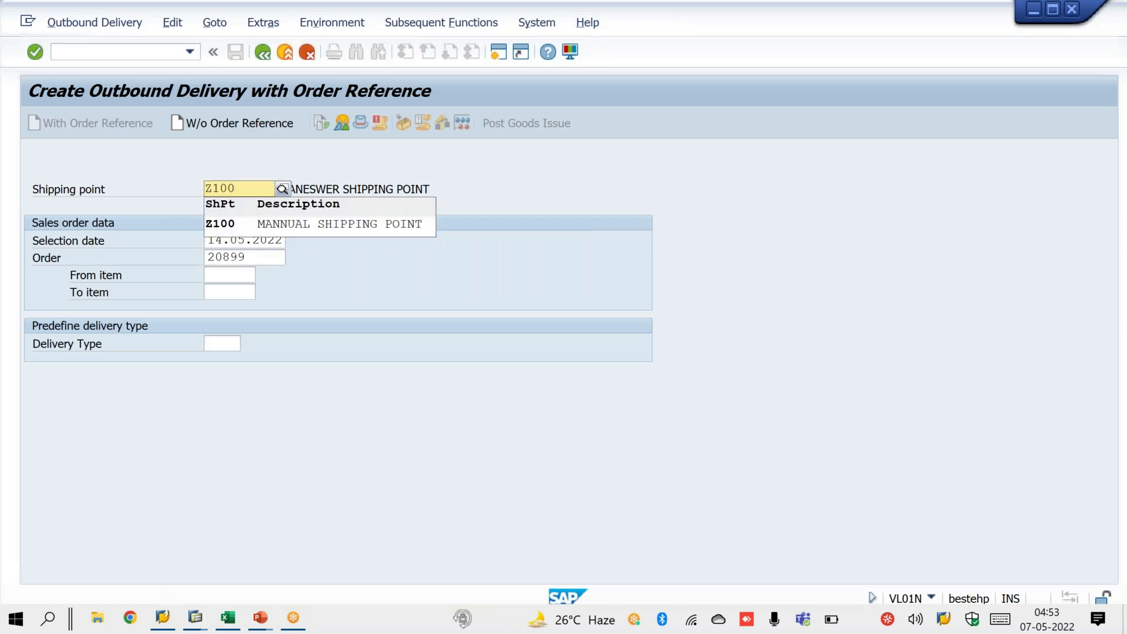
key("Down")
key("Return")
key("Return")
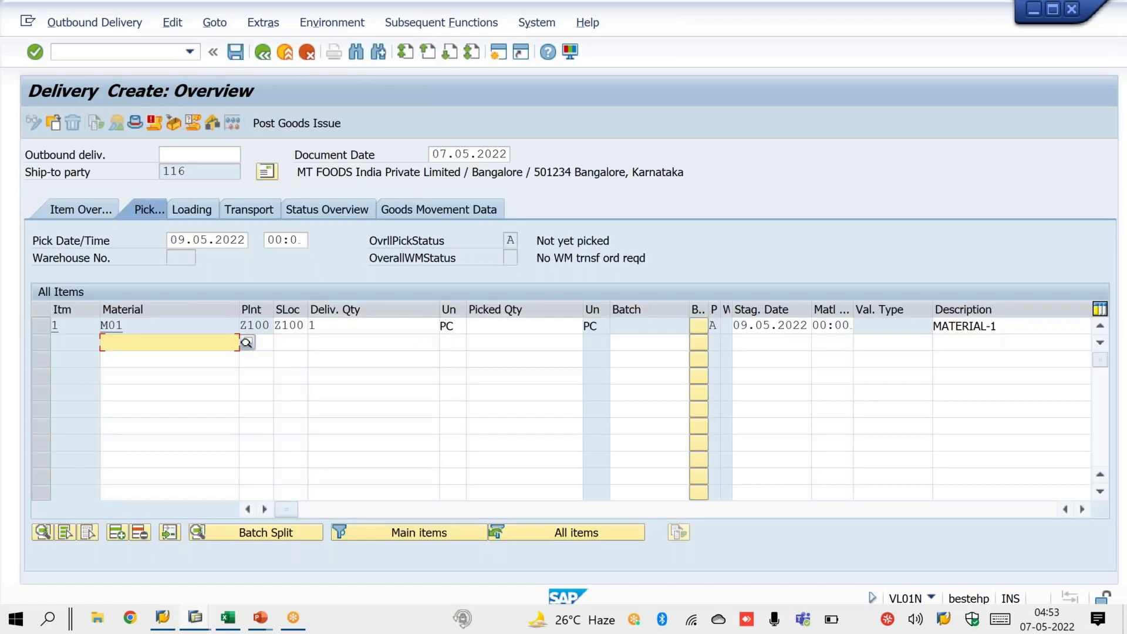
- Set the picked quantity of item M01 to 1 and post the goods issue
left_click(482, 325)
type("1")
key("Return")
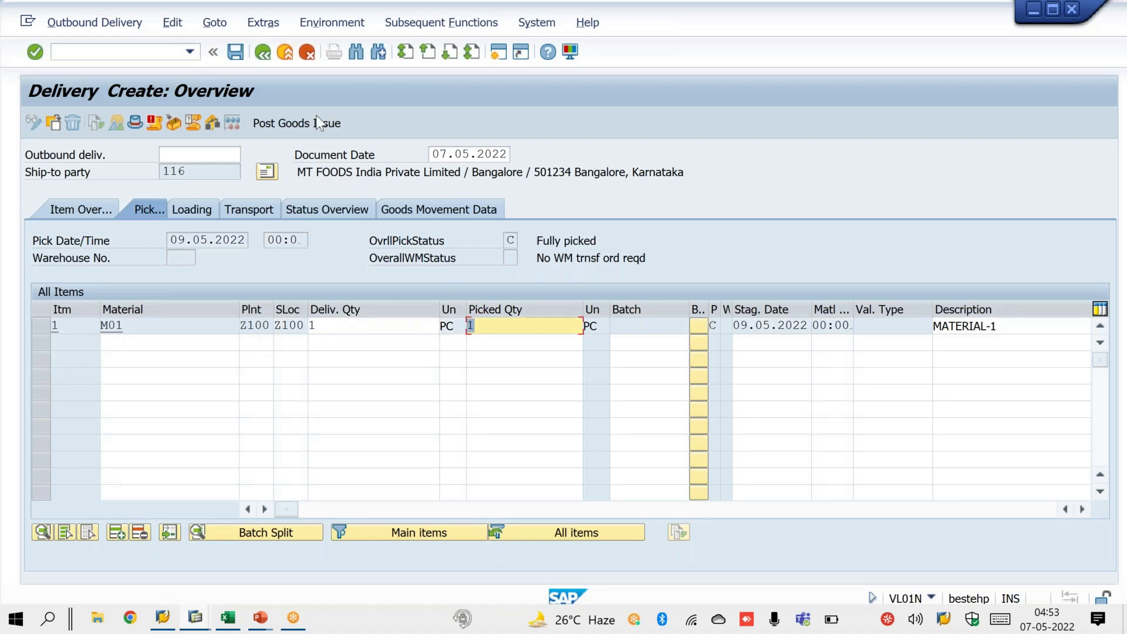
left_click(317, 125)
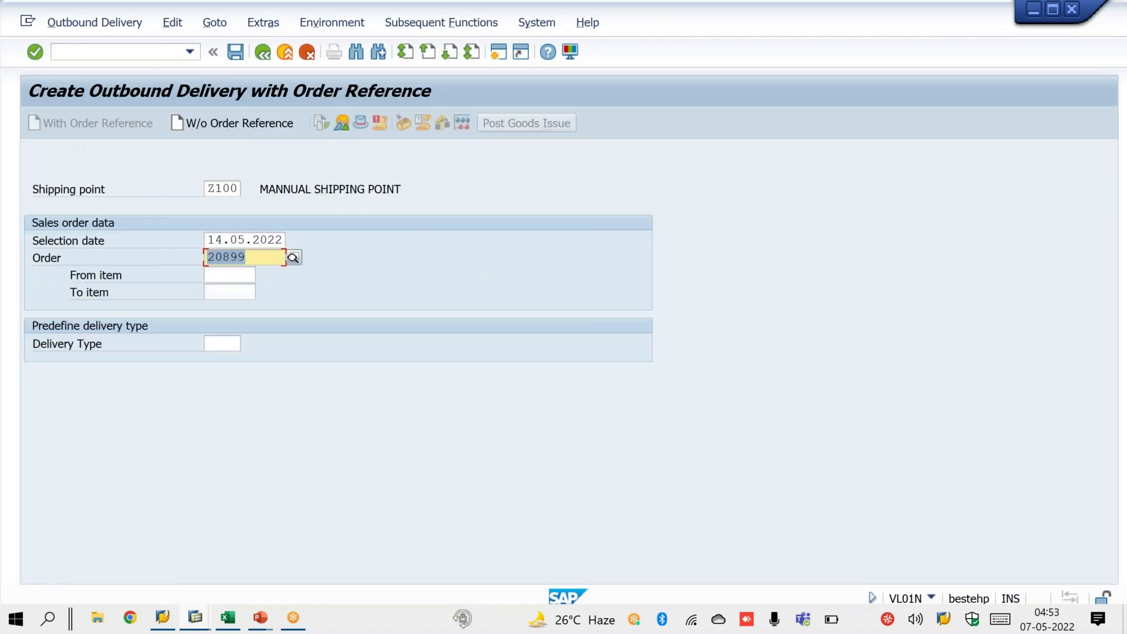
- Start transaction VF01 and create and save the F2 invoice for the new delivery
left_click(117, 52)
type("/NVF01")
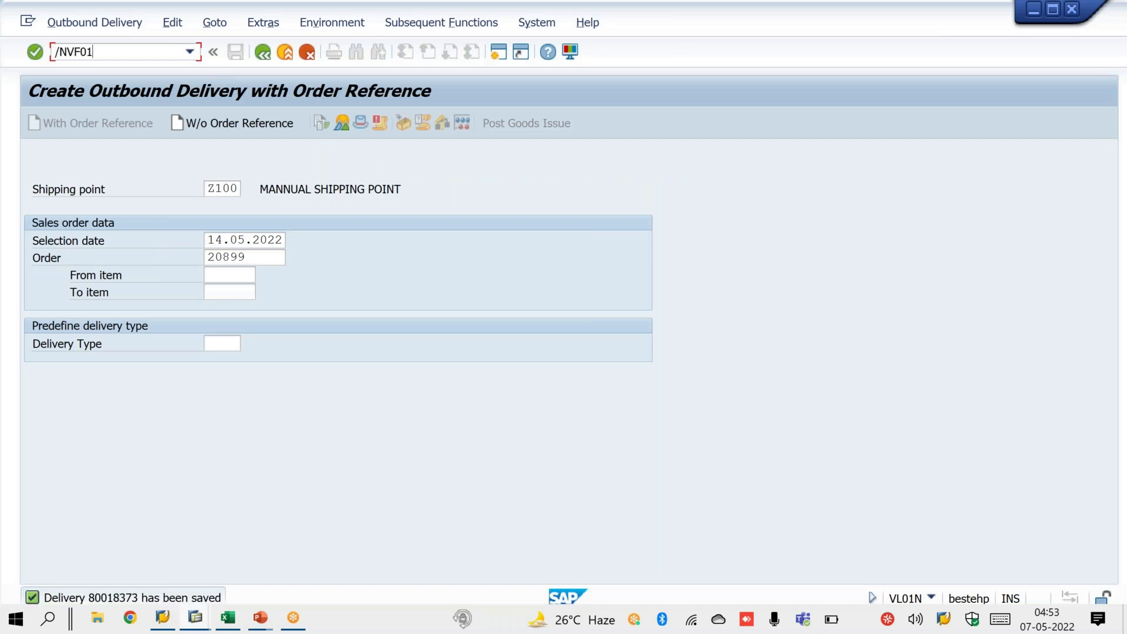
key("Return")
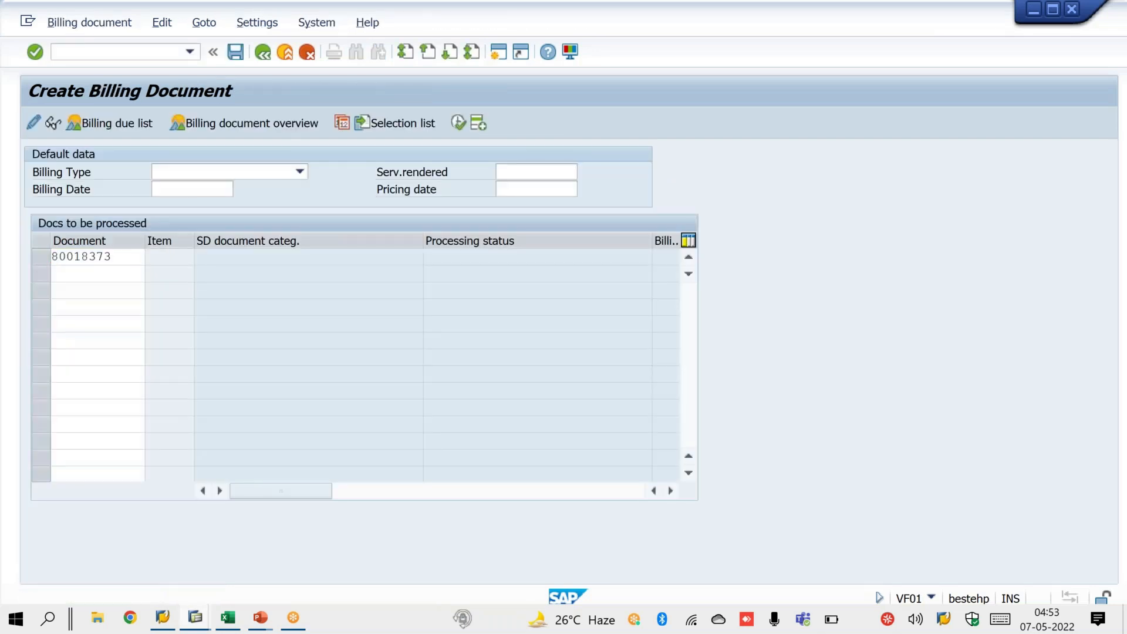
key("Return")
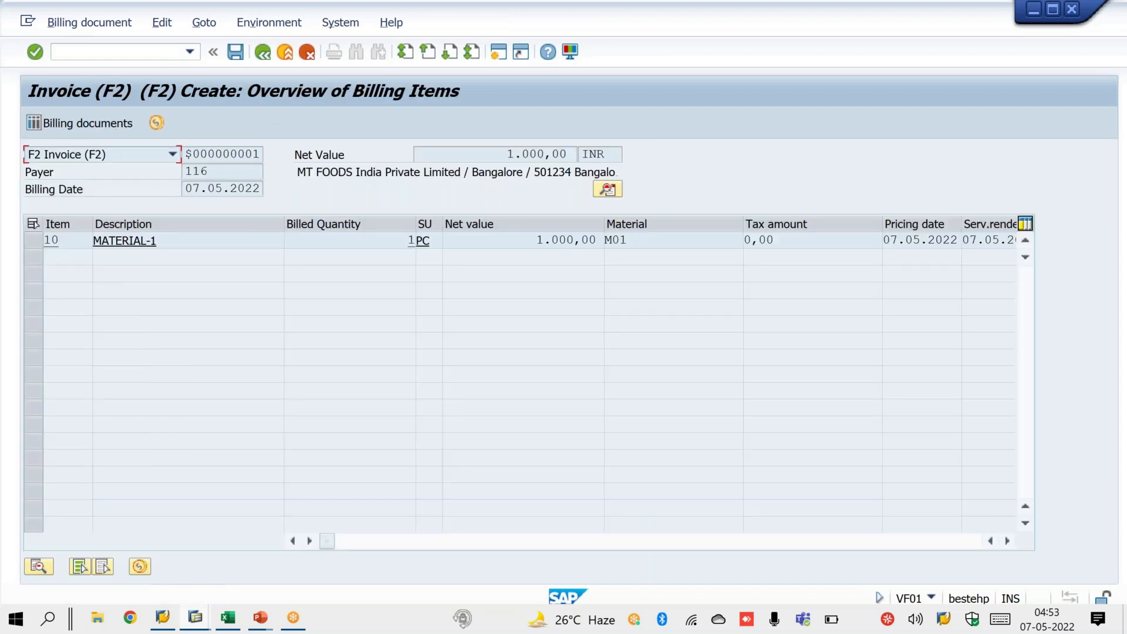
left_click(235, 51)
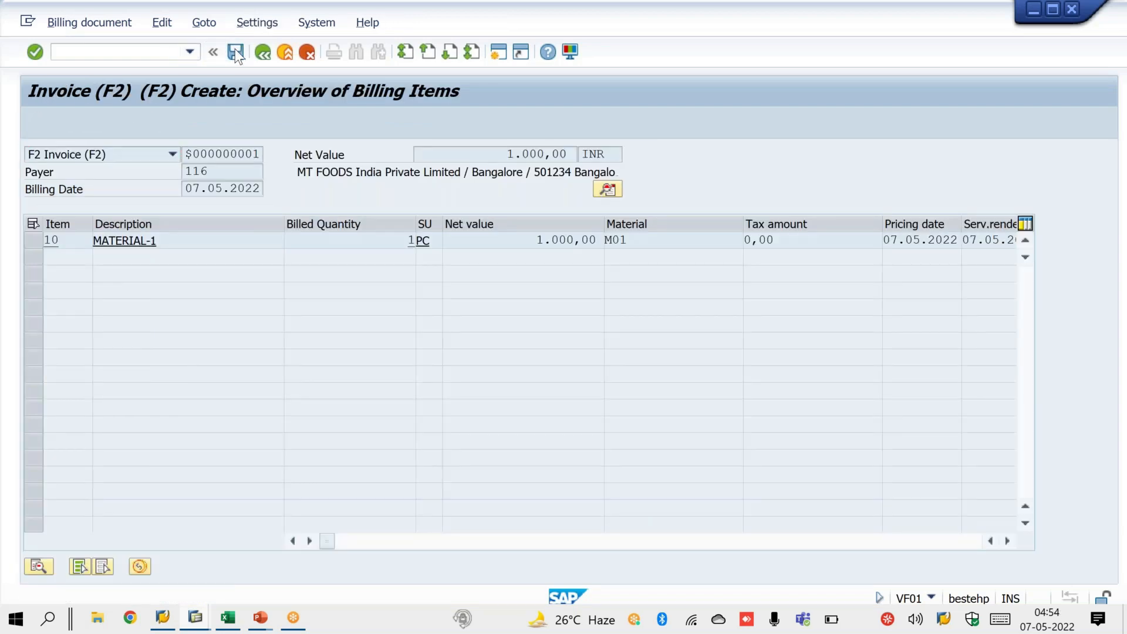
- Open the saved Z100 invoice for changing and try to release it to accounting
left_click(108, 24)
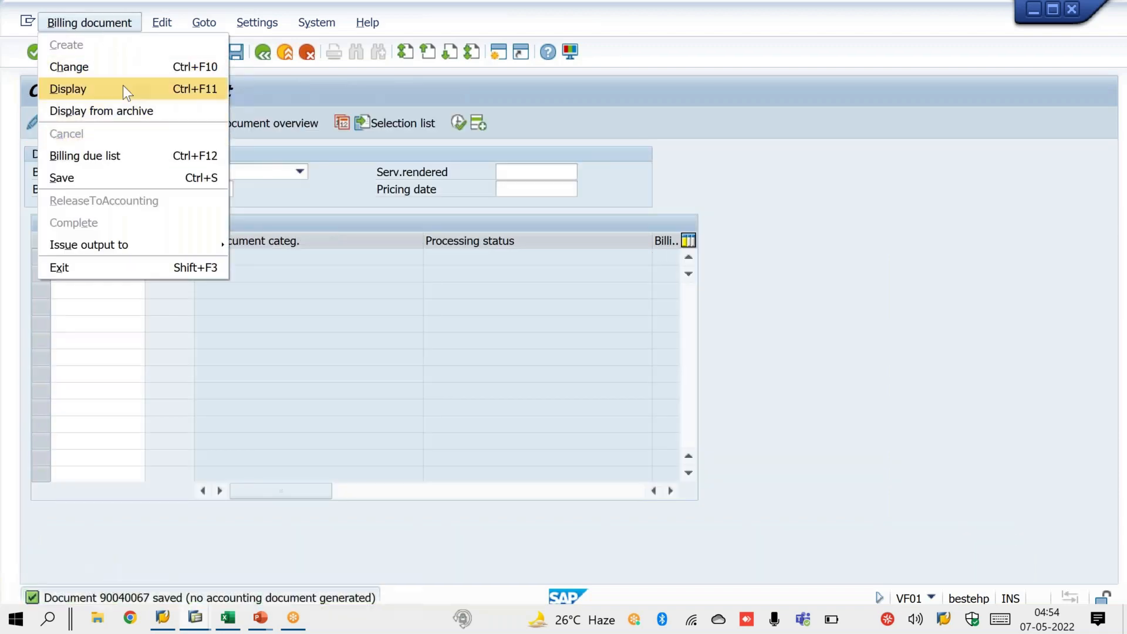
left_click(129, 74)
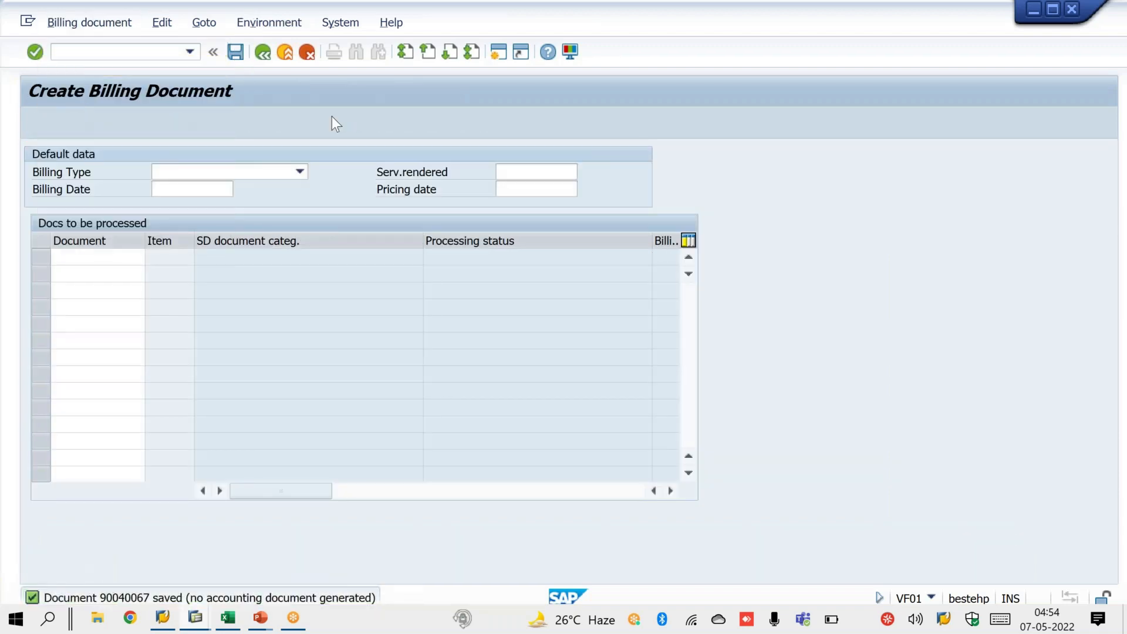
left_click(317, 123)
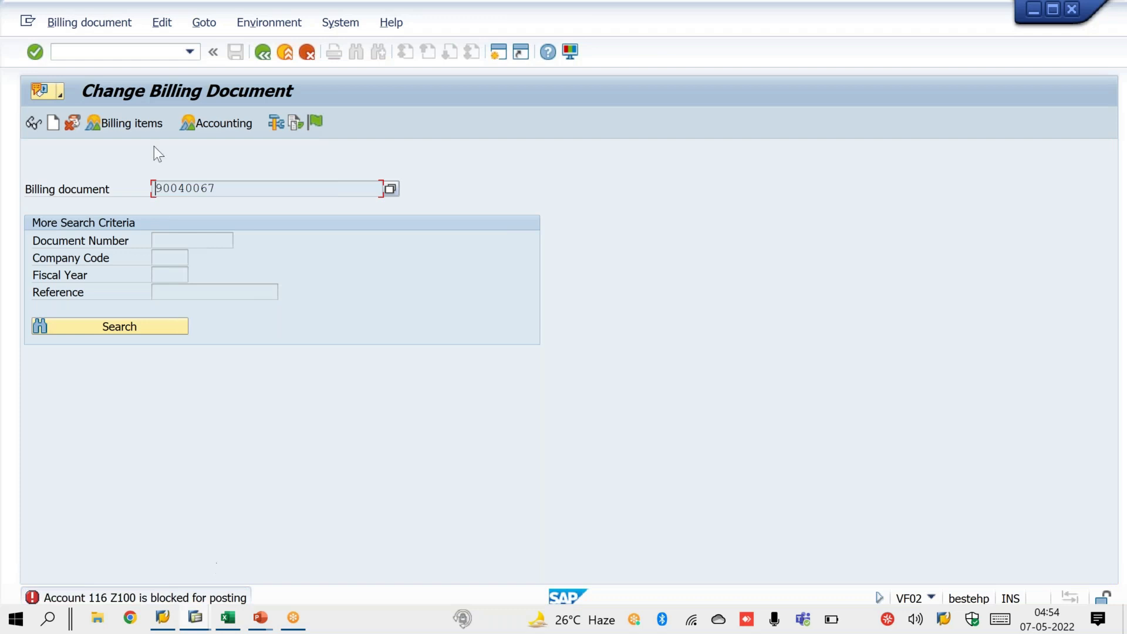
- Switch to the Customer Block/Unblock session and open the customer's block details for company code S100 and sales area S100, 1S, 1S
left_click(197, 618)
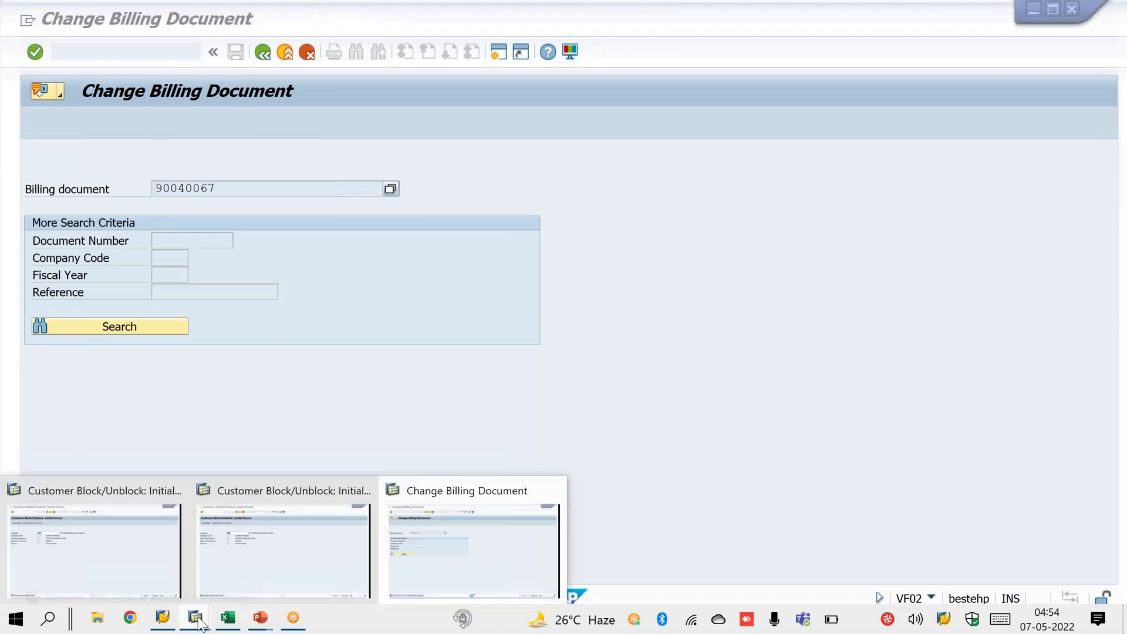
left_click(220, 566)
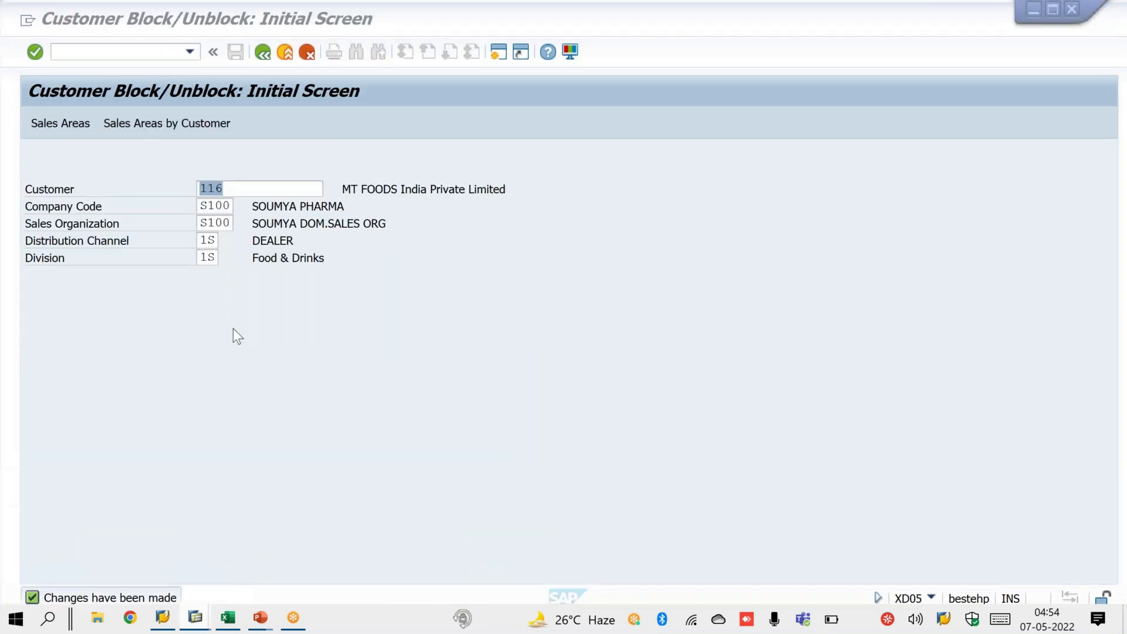
left_click(227, 187)
key("Return")
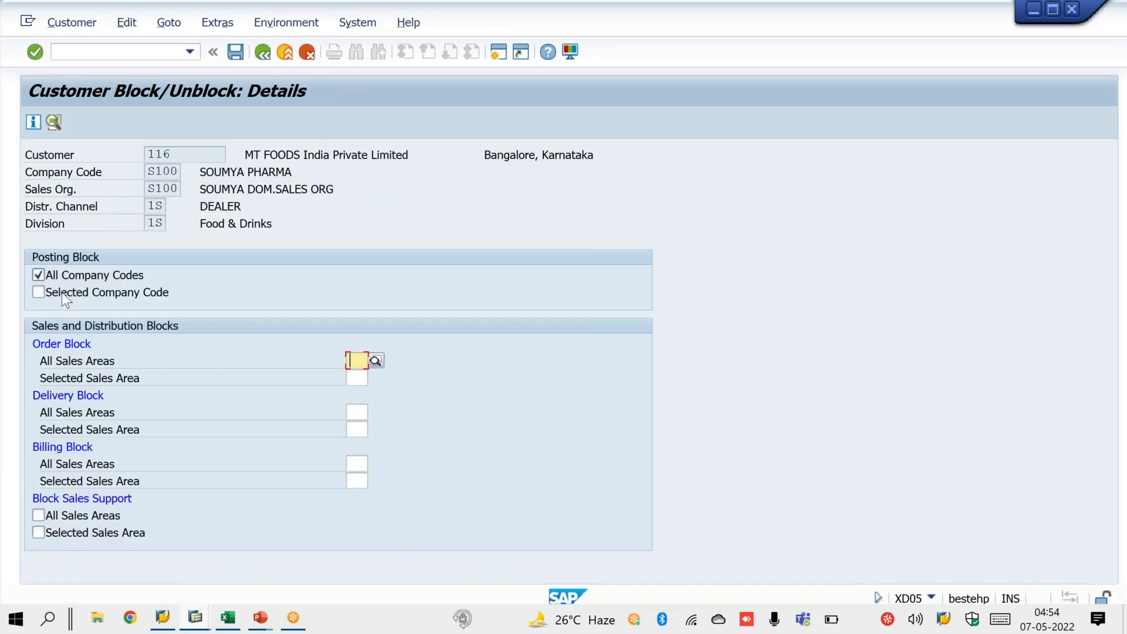
- Replace the customer's posting block for all company codes with a block for selected company code S100 only, and save it
left_click(42, 276)
left_click(43, 291)
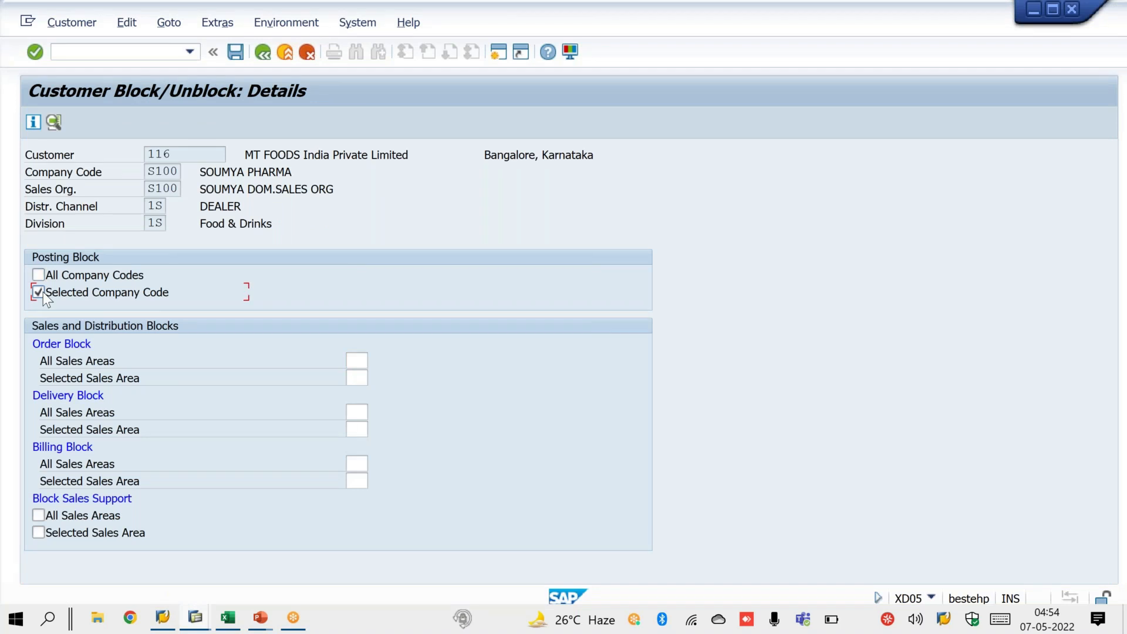
double_click(178, 170)
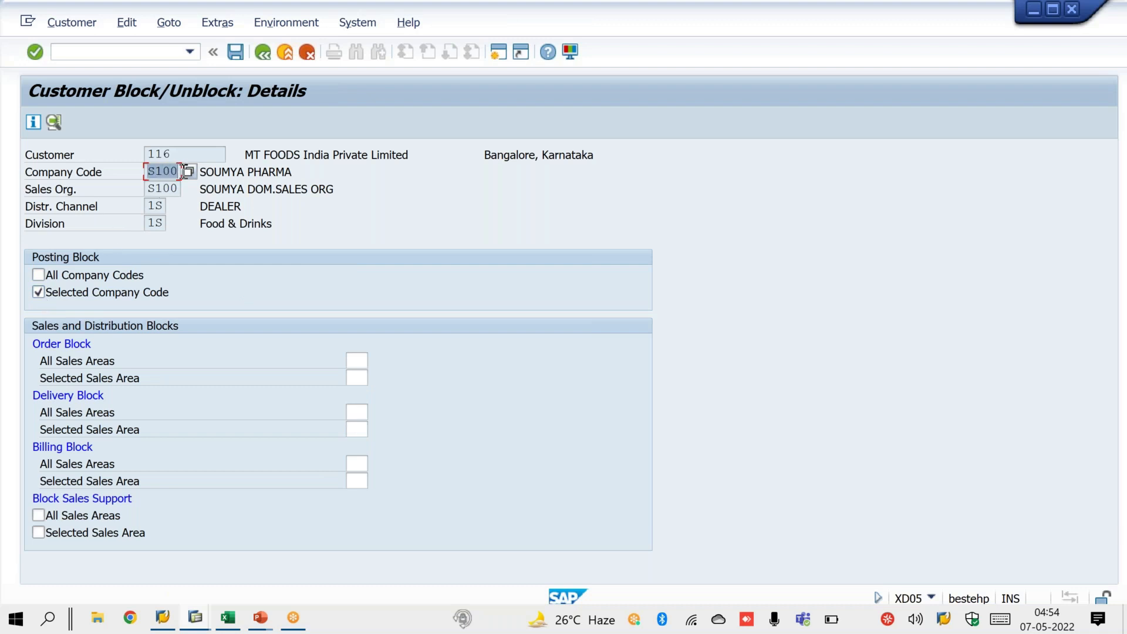
left_click_drag(148, 172, 172, 170)
left_click(236, 52)
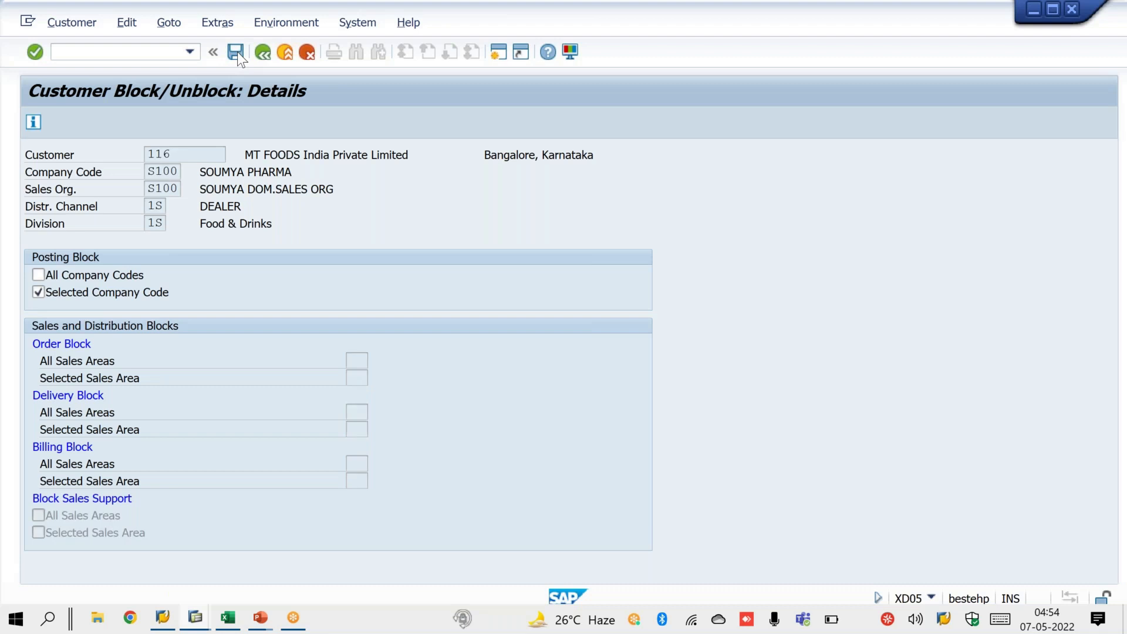
left_click(236, 52)
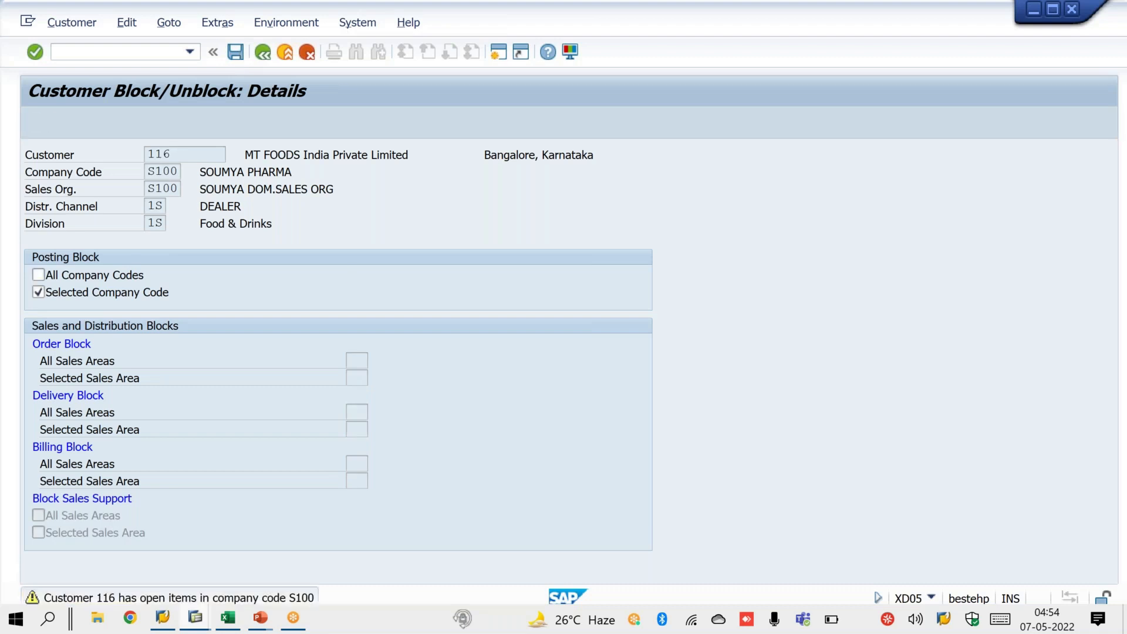
- Return to the Change Billing Document session and start transaction VA01 there
left_click(196, 624)
left_click(487, 543)
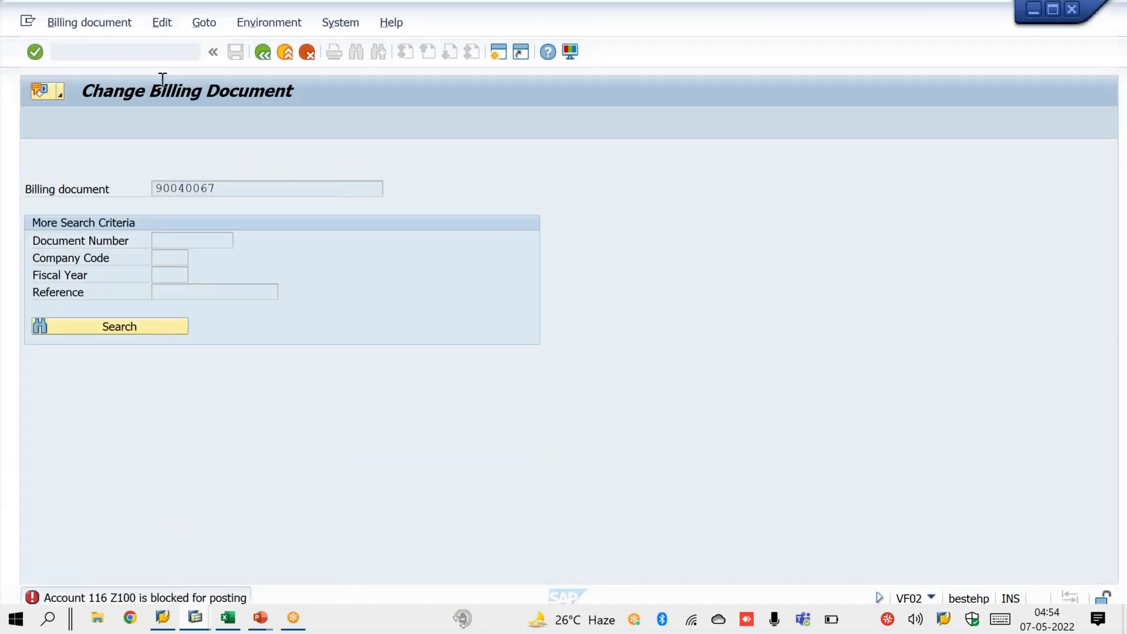
left_click(149, 54)
type("/NXD05")
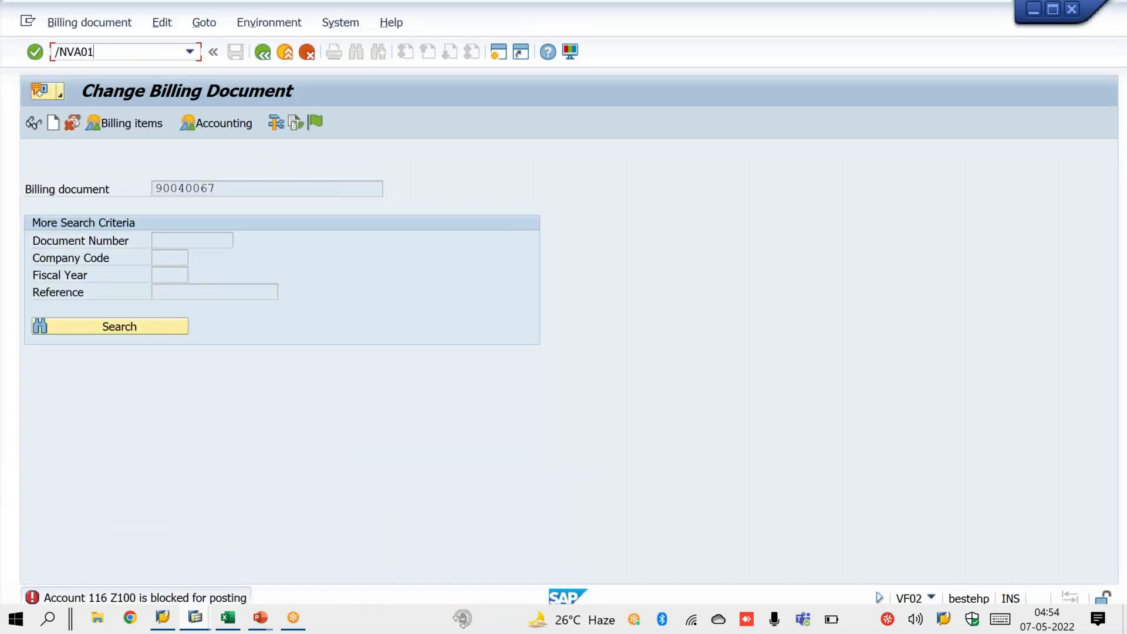
key("Return")
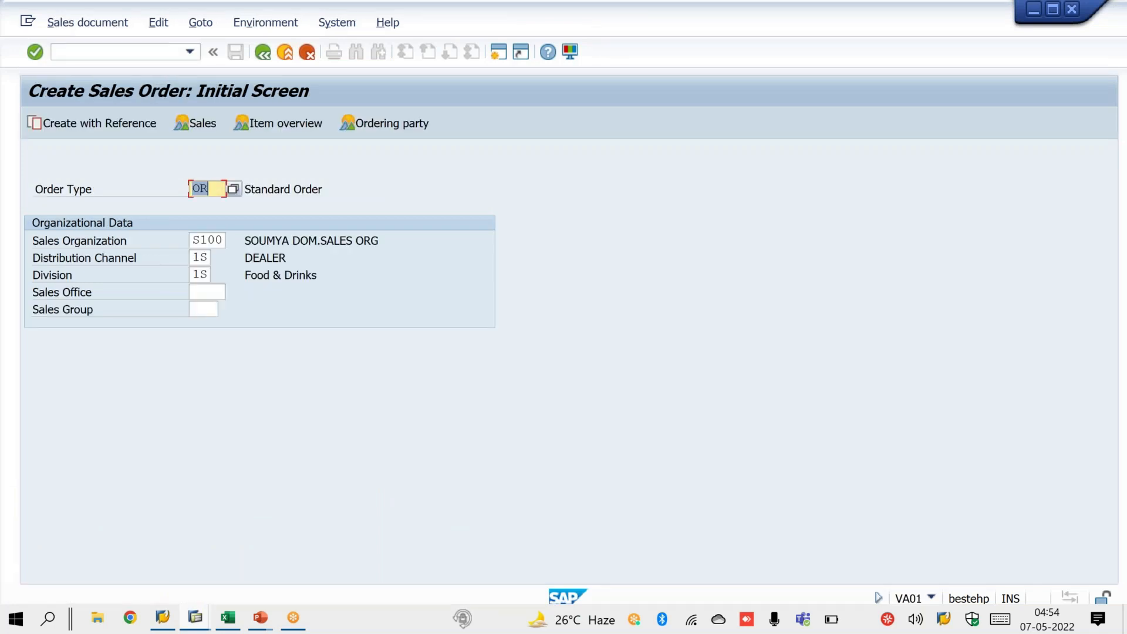
- Open a standard order for sales organization Z100, distribution channel 1Z and division 1Z with the same sold-to customer
key("Tab")
type("Z100")
key("Tab")
type("1Z")
key("Tab")
type("1Z")
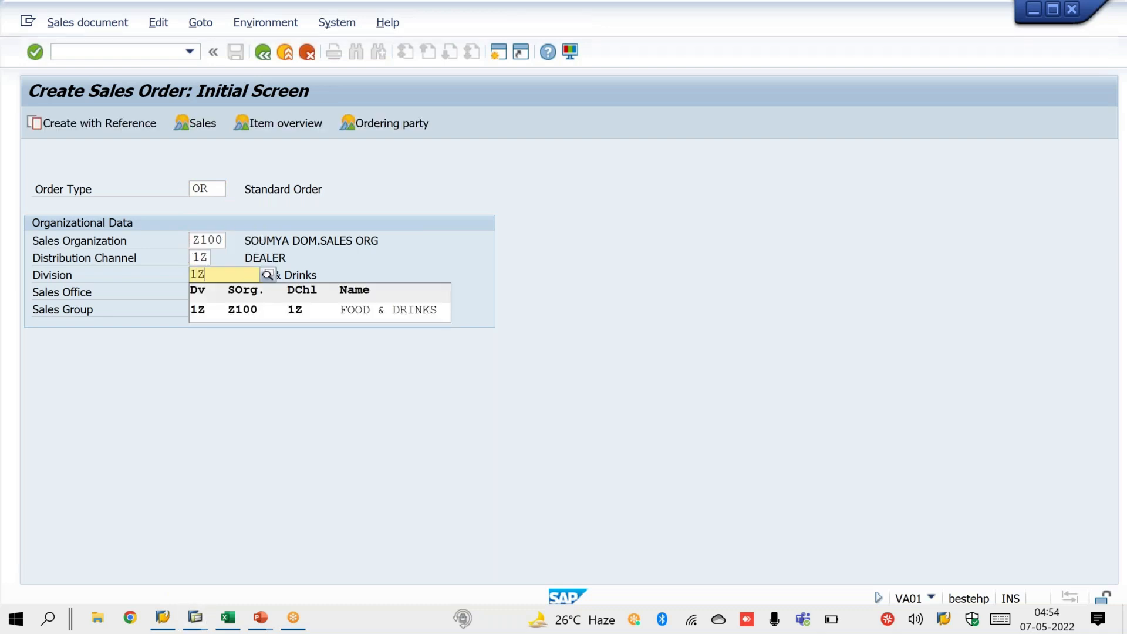
key("Return")
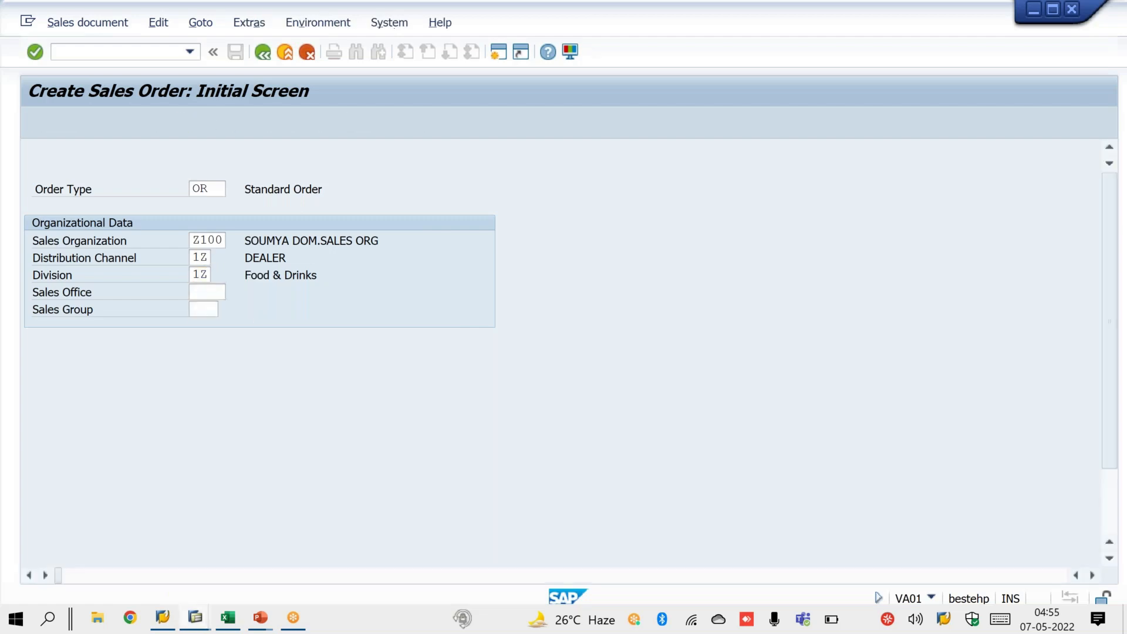
type("116")
key("Return")
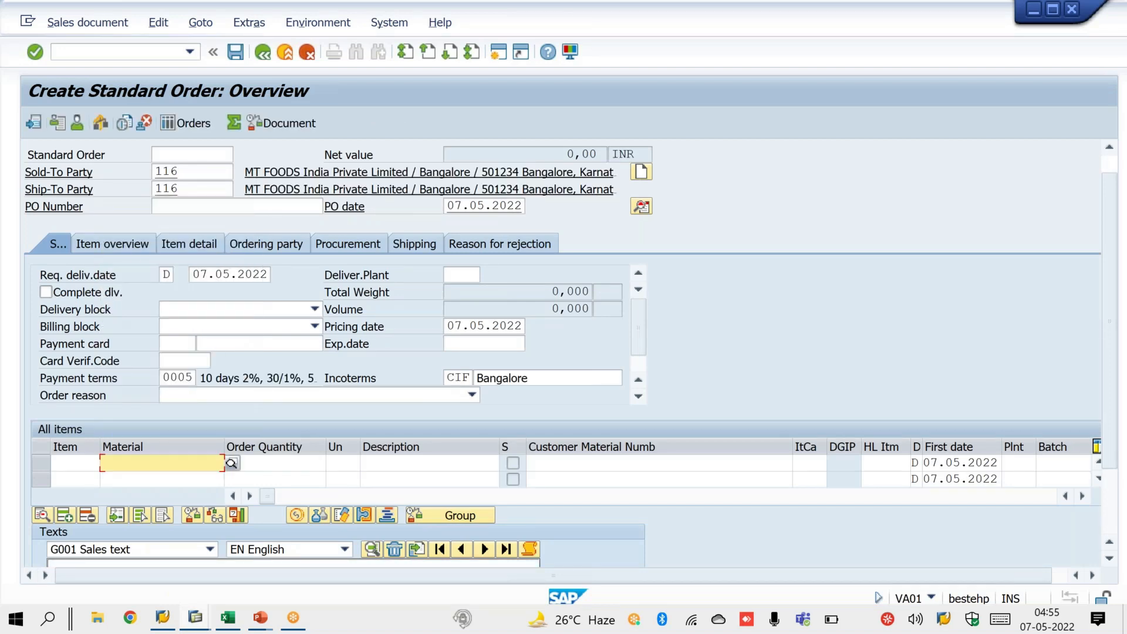
- Add material M01 with order quantity 1 as the first item and save the standard order
type("M")
type("M01")
key("Tab")
type("1")
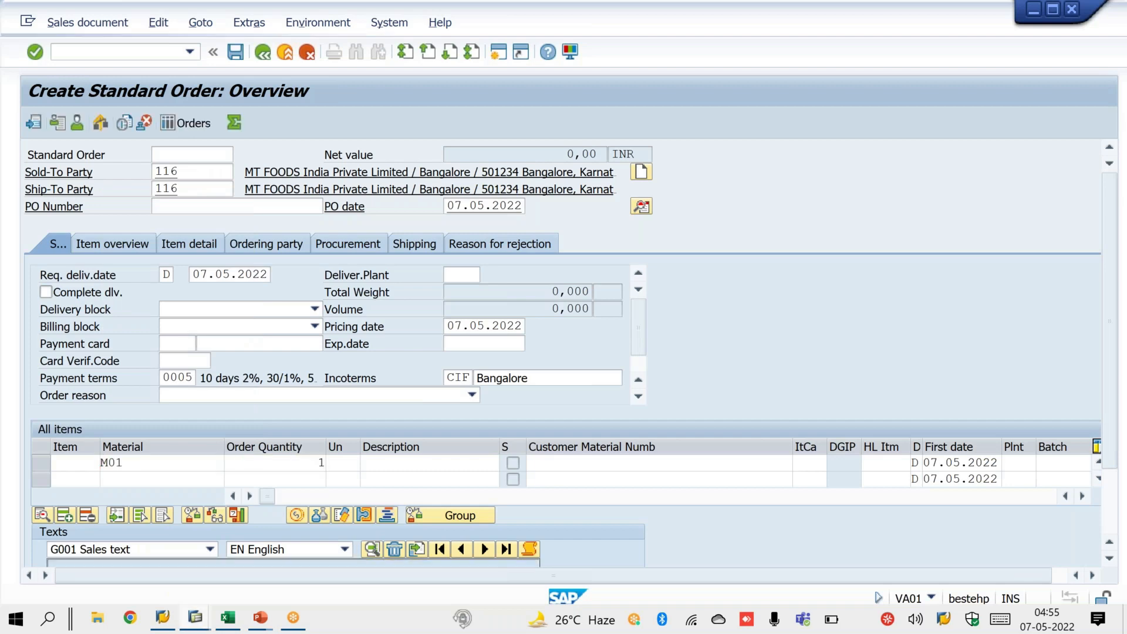
key("Return")
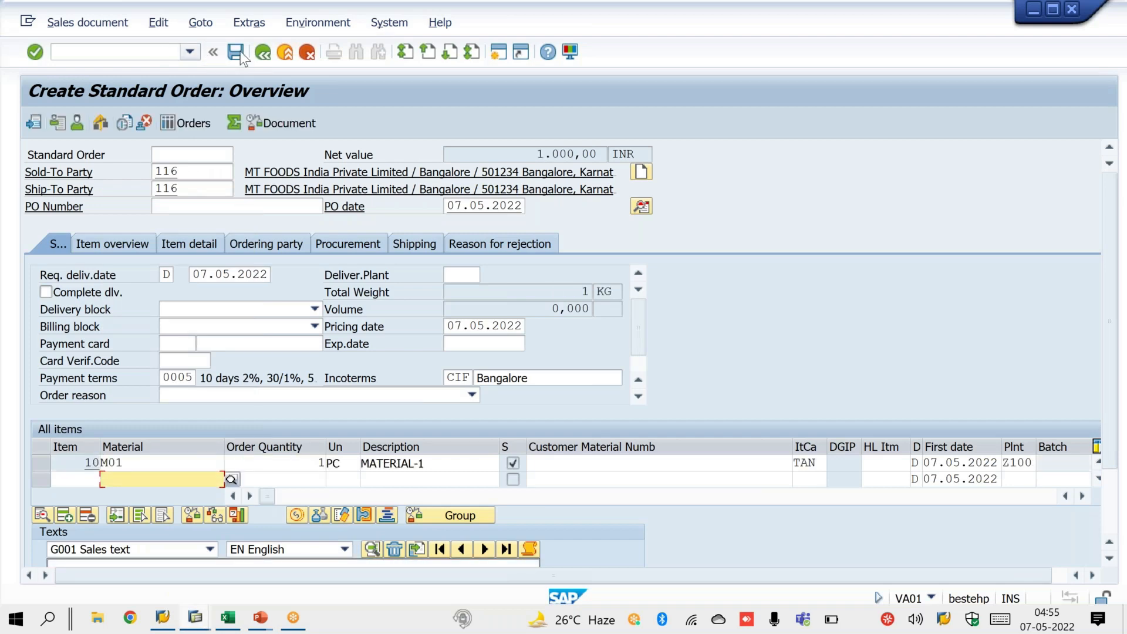
left_click(236, 52)
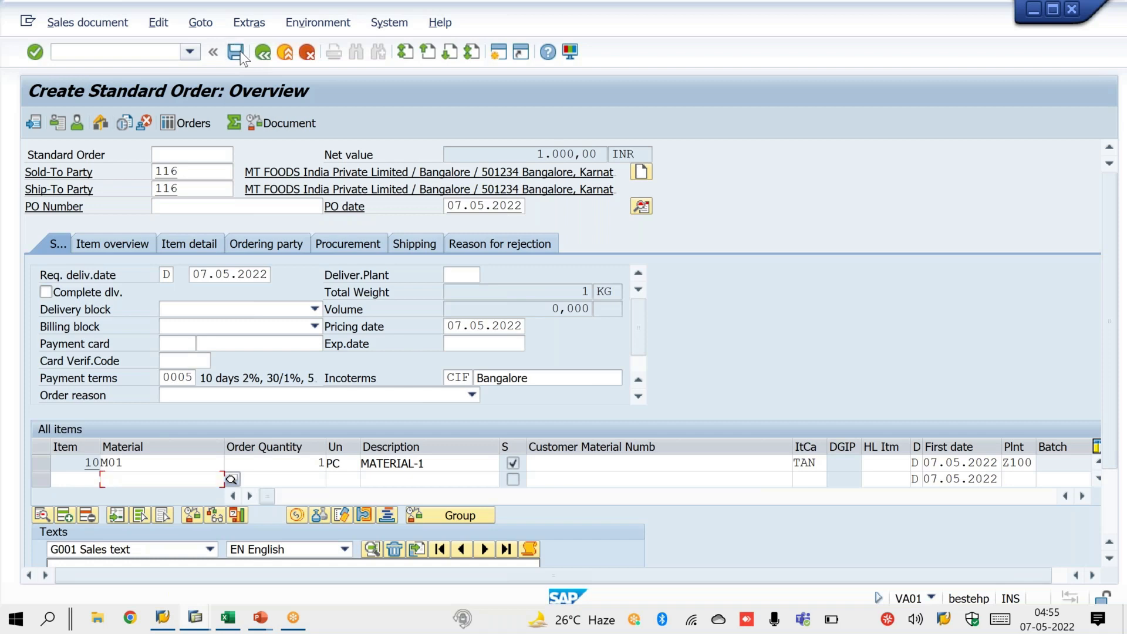
- Create the outbound delivery for the new standard order and set the picked quantity of item M01 to 1
left_click(111, 22)
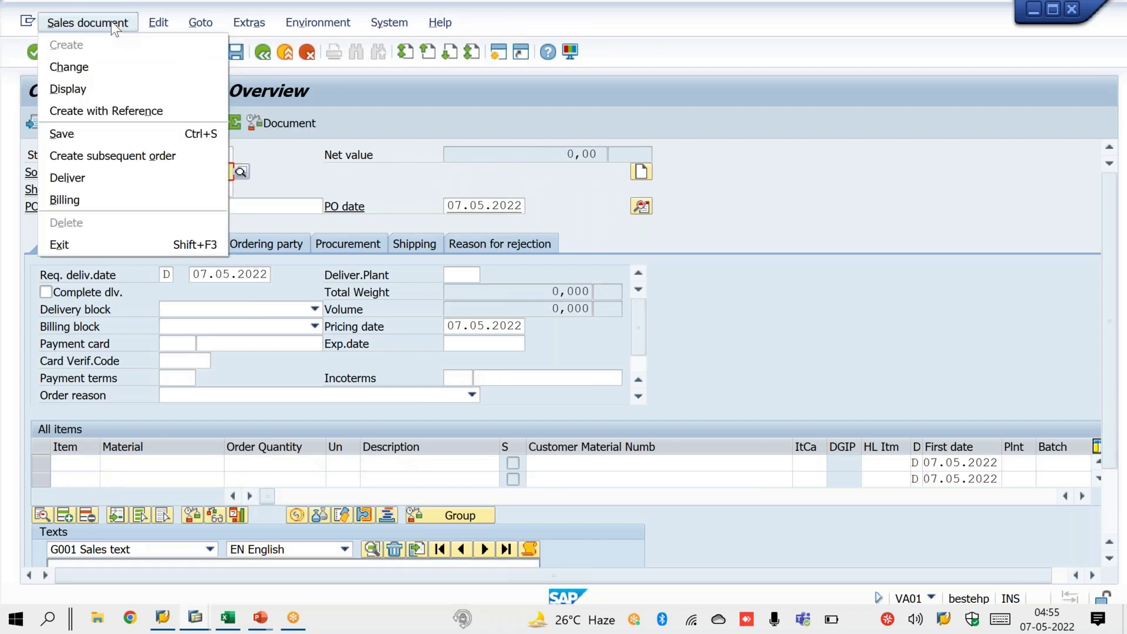
left_click(99, 175)
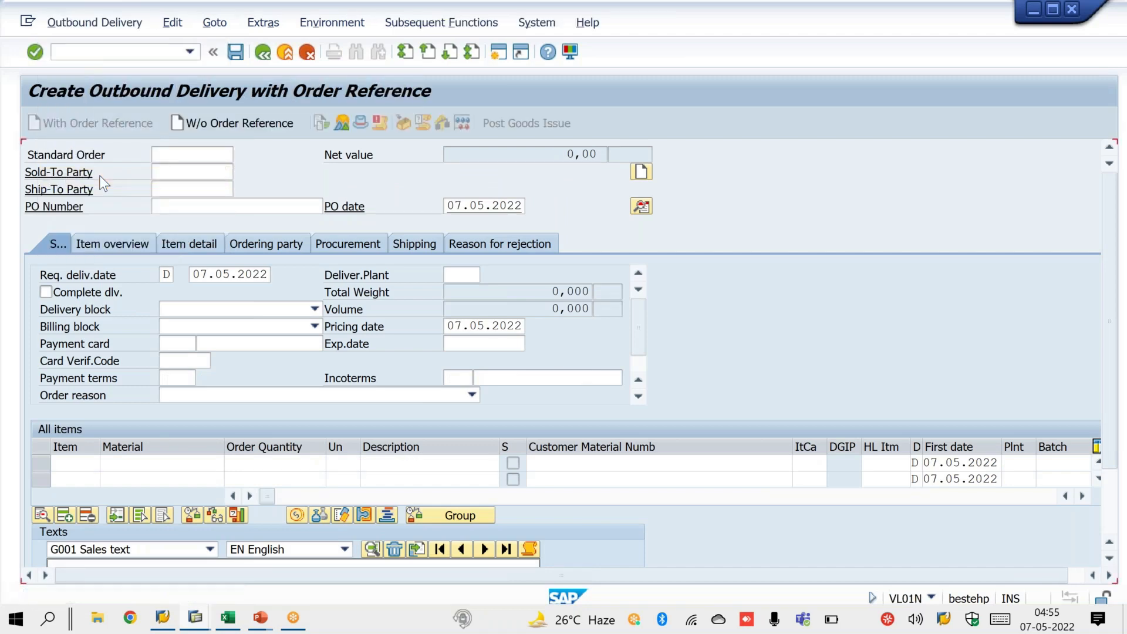
key("Return")
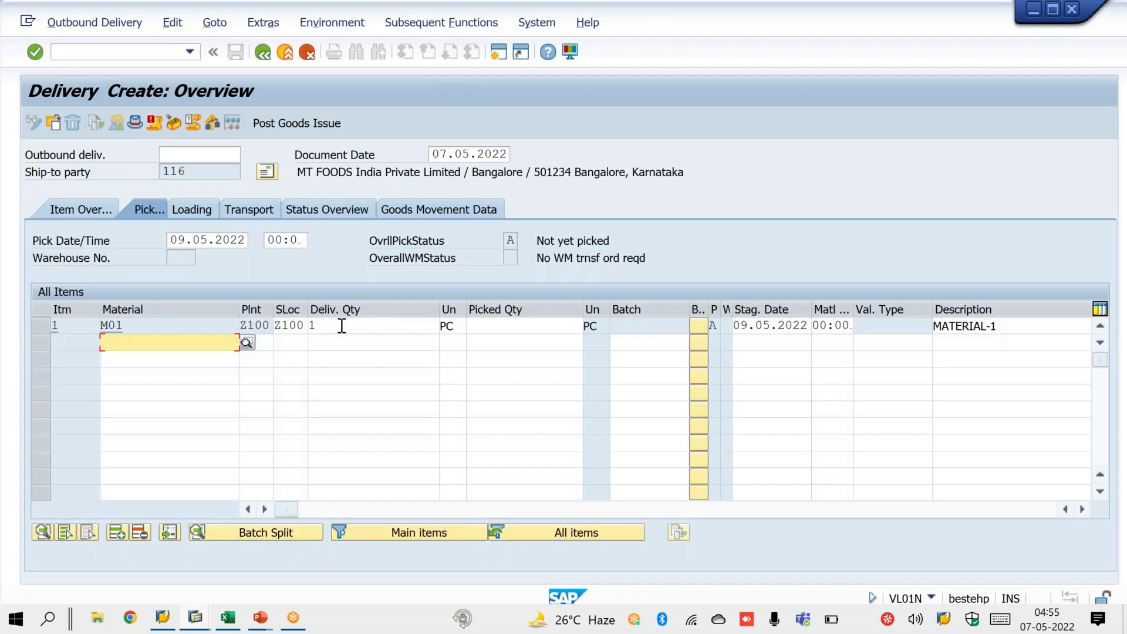
left_click(507, 324)
type("1")
key("Return")
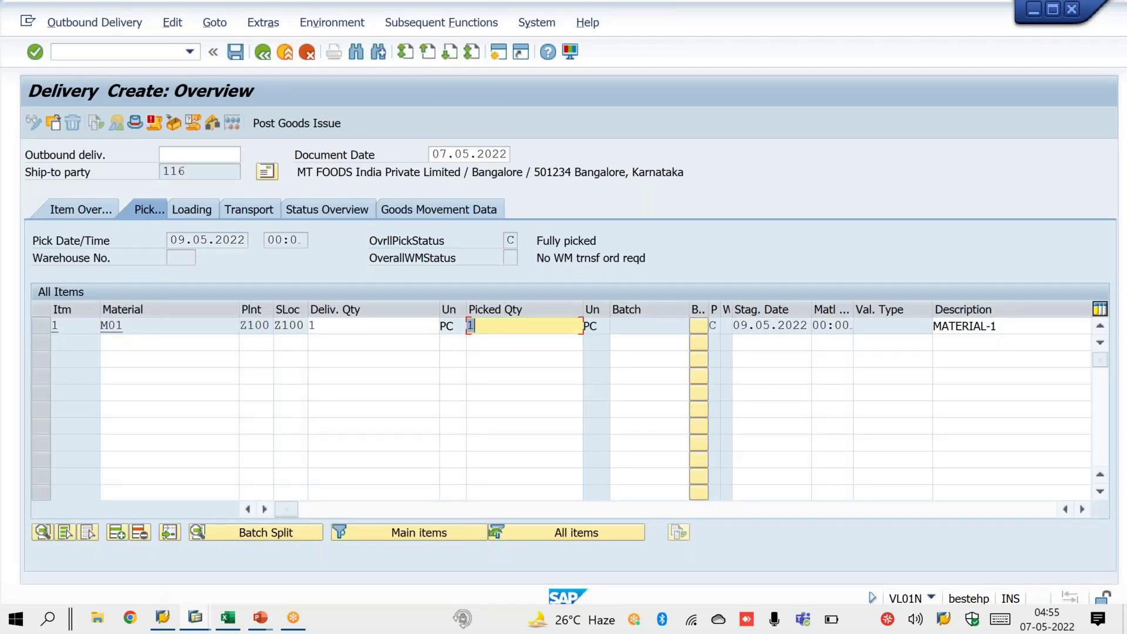
- Post the goods issue for the outbound delivery and start transaction VF01
left_click(296, 123)
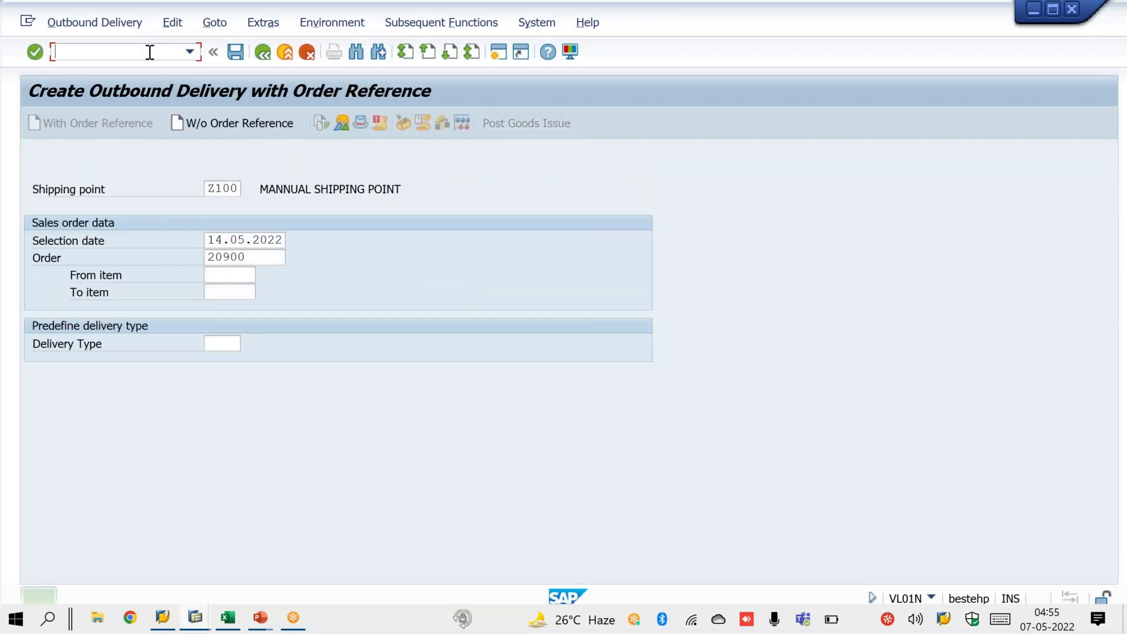
left_click(154, 52)
type("/NVL02N")
key("Return")
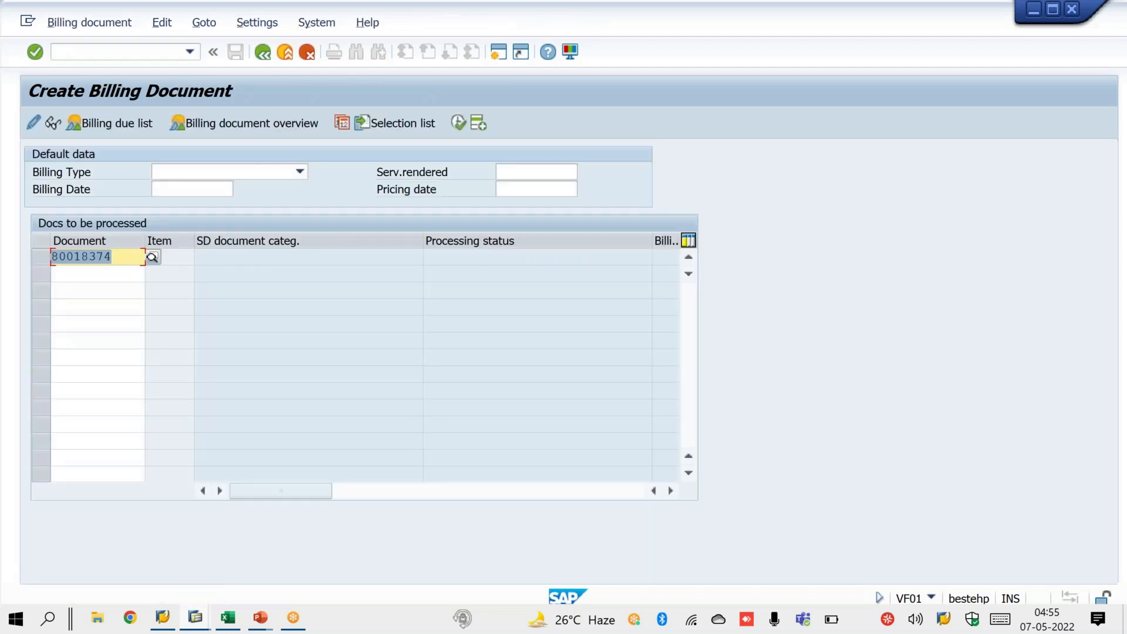
- Create the F2 invoice for the proposed delivery and save the billing document
key("Return")
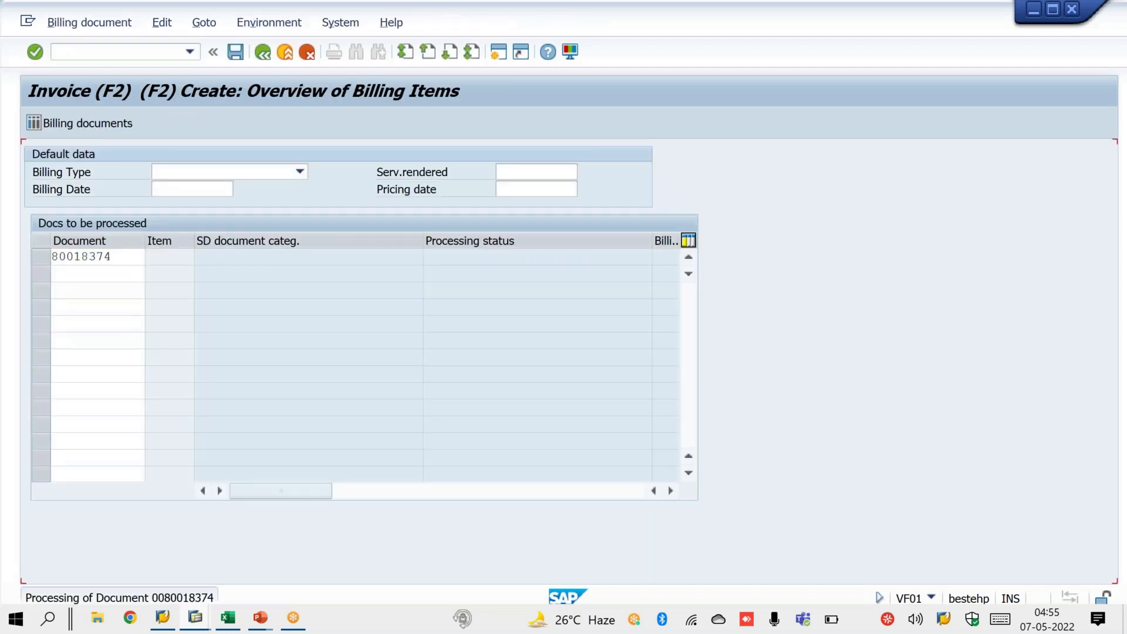
left_click_drag(505, 153, 567, 154)
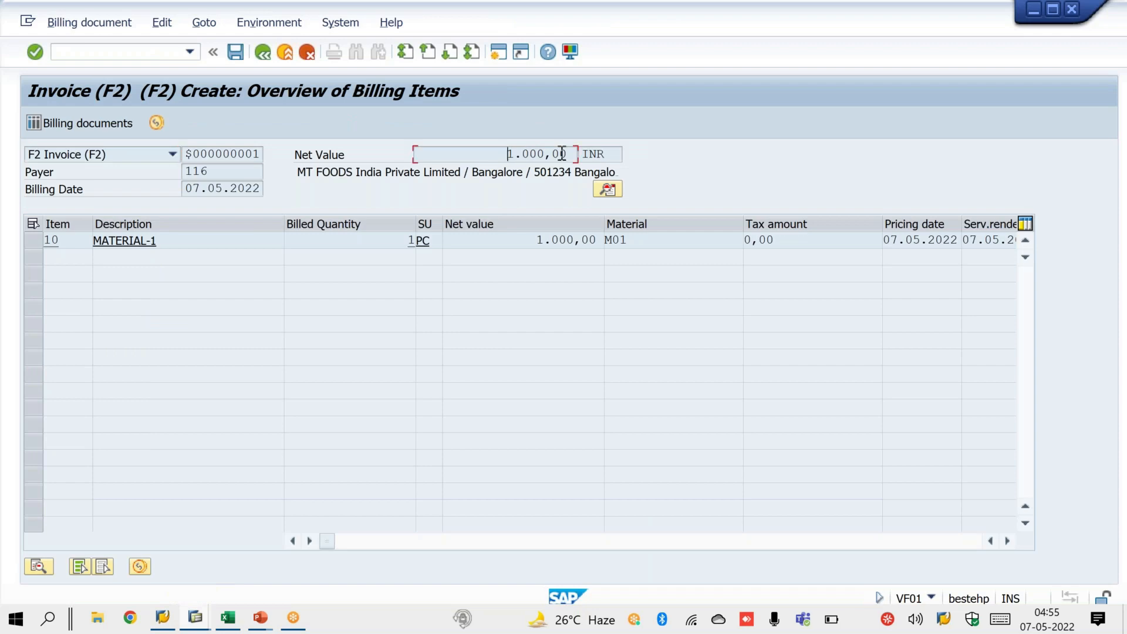
left_click(242, 54)
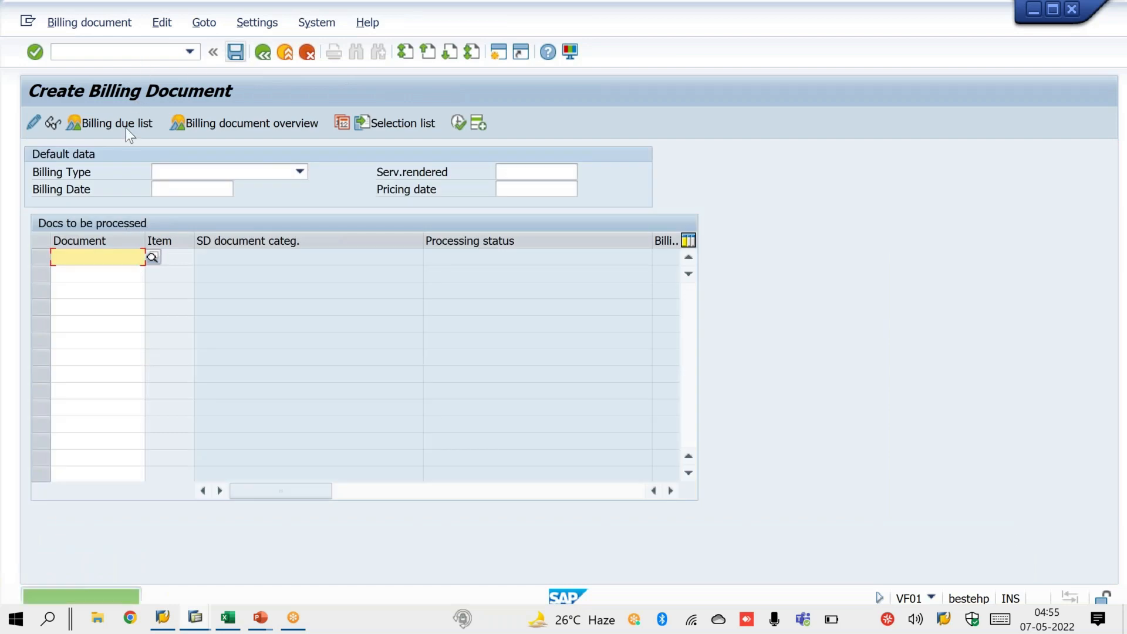
- Open the new billing document in Change Billing Document and display its accounting document
left_click(105, 19)
left_click(110, 62)
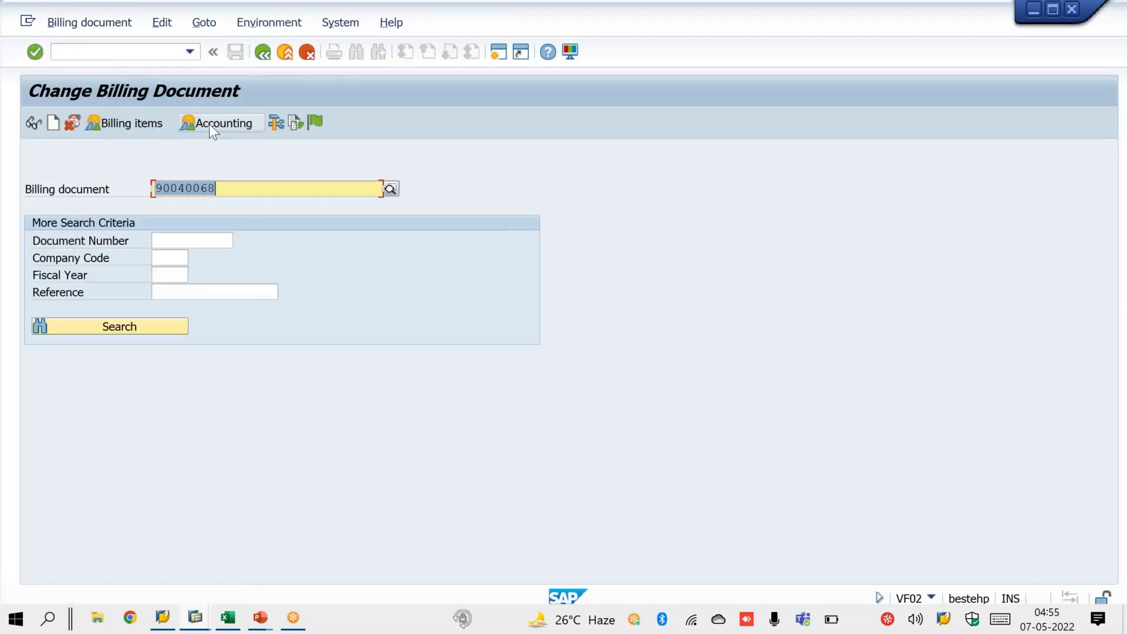
left_click(215, 126)
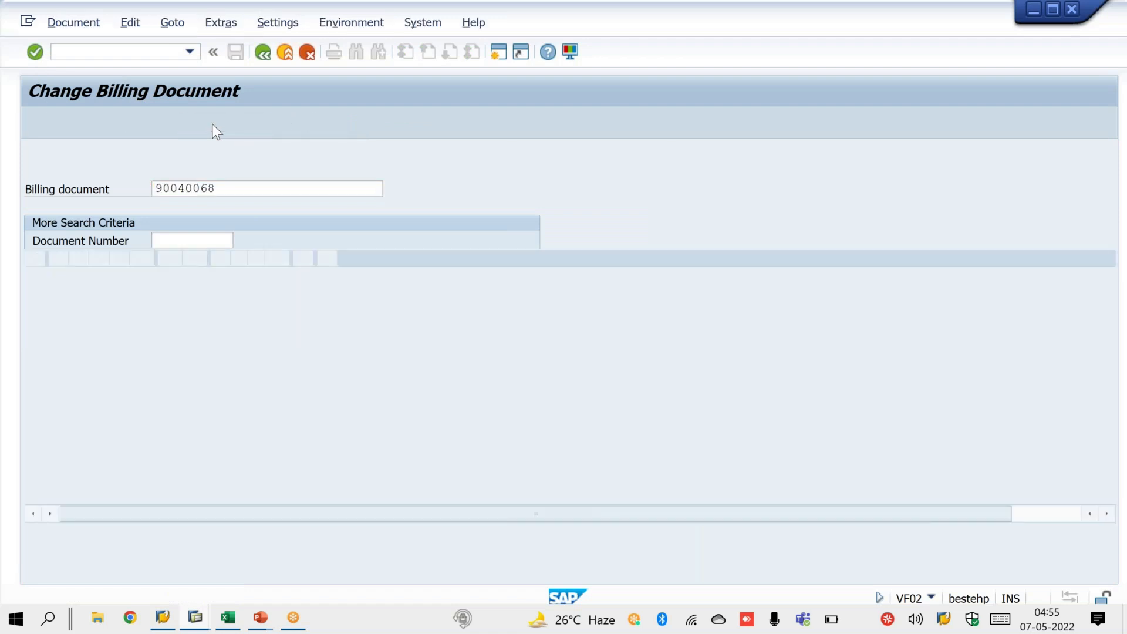
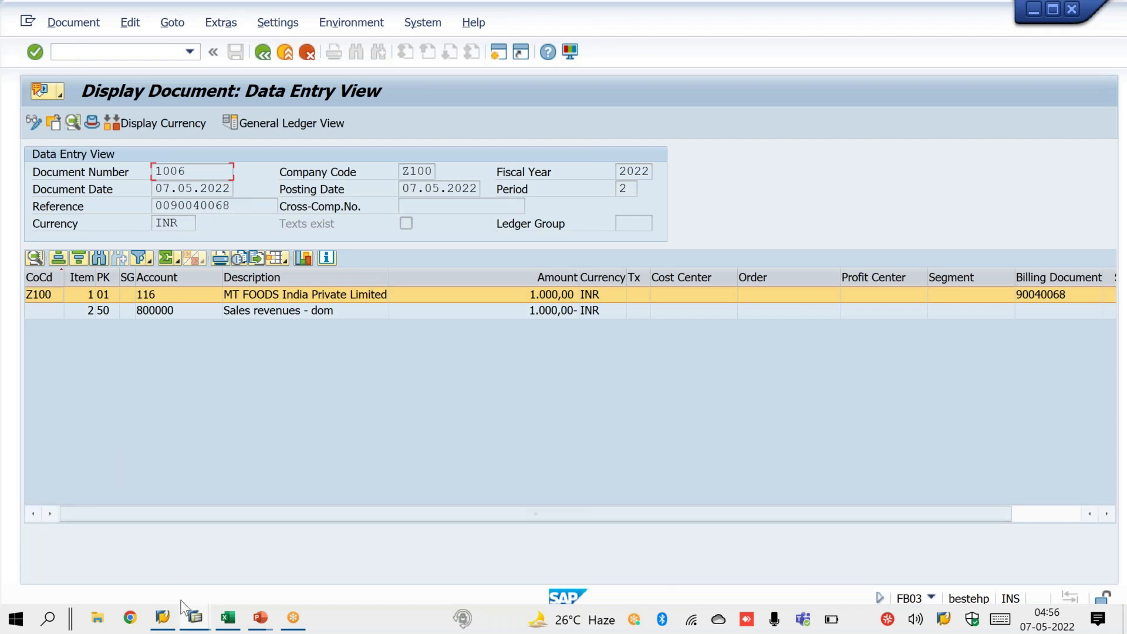
- Switch to the PowerPoint slide show and circle XD06 in the Flag for deletion row
left_click(260, 618)
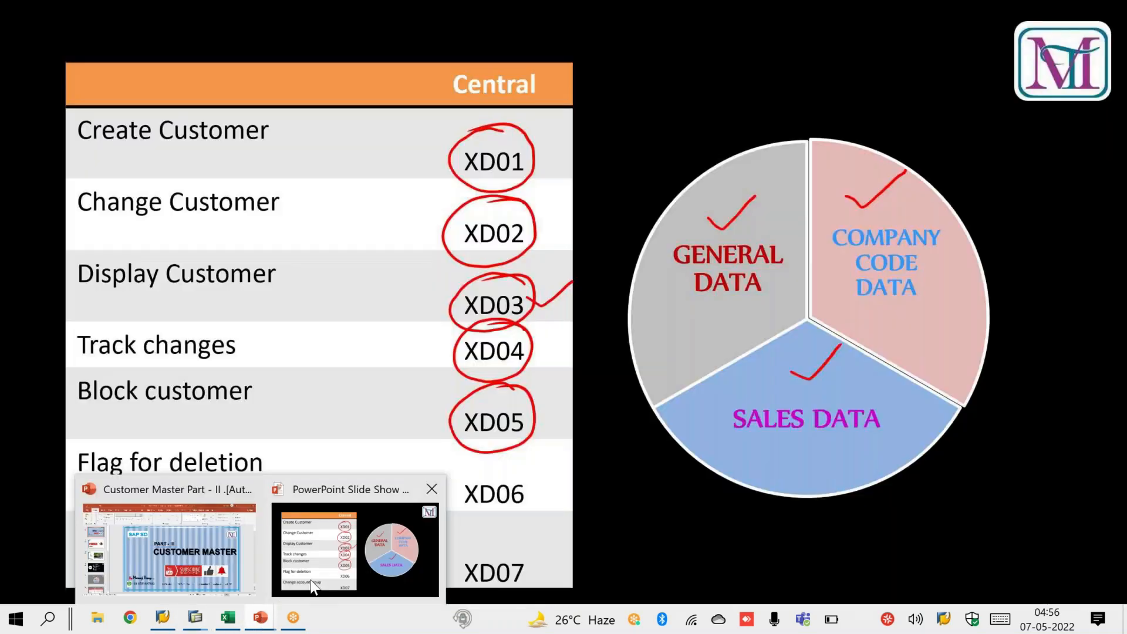
left_click(312, 585)
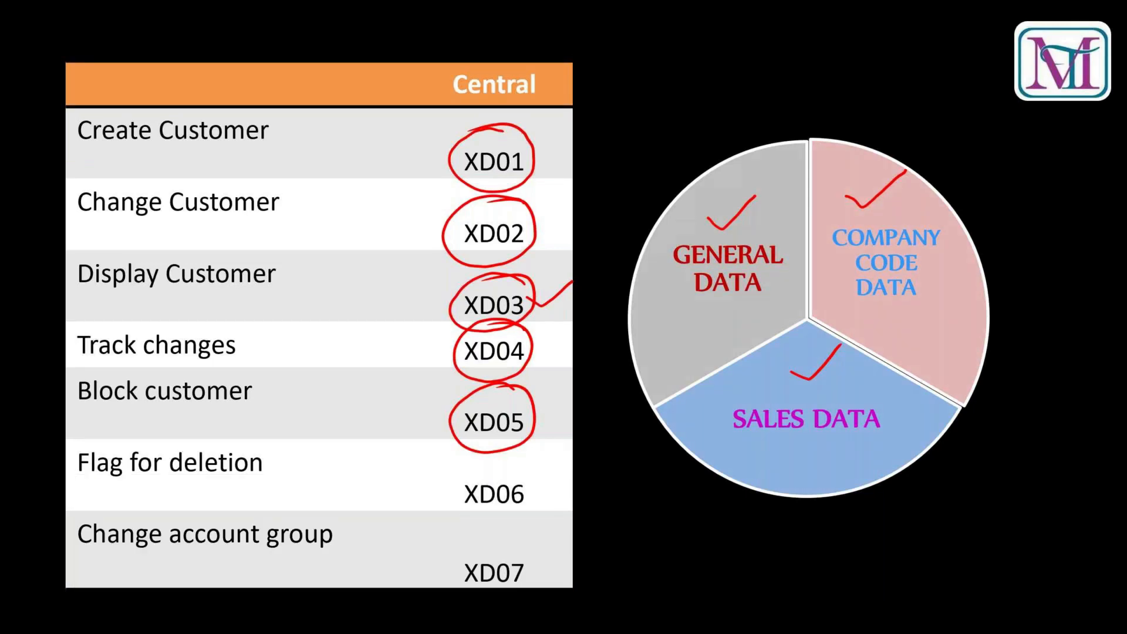
mouse_move(525, 463)
left_mouse_down()
mouse_move(463, 528)
mouse_move(516, 461)
left_mouse_up()
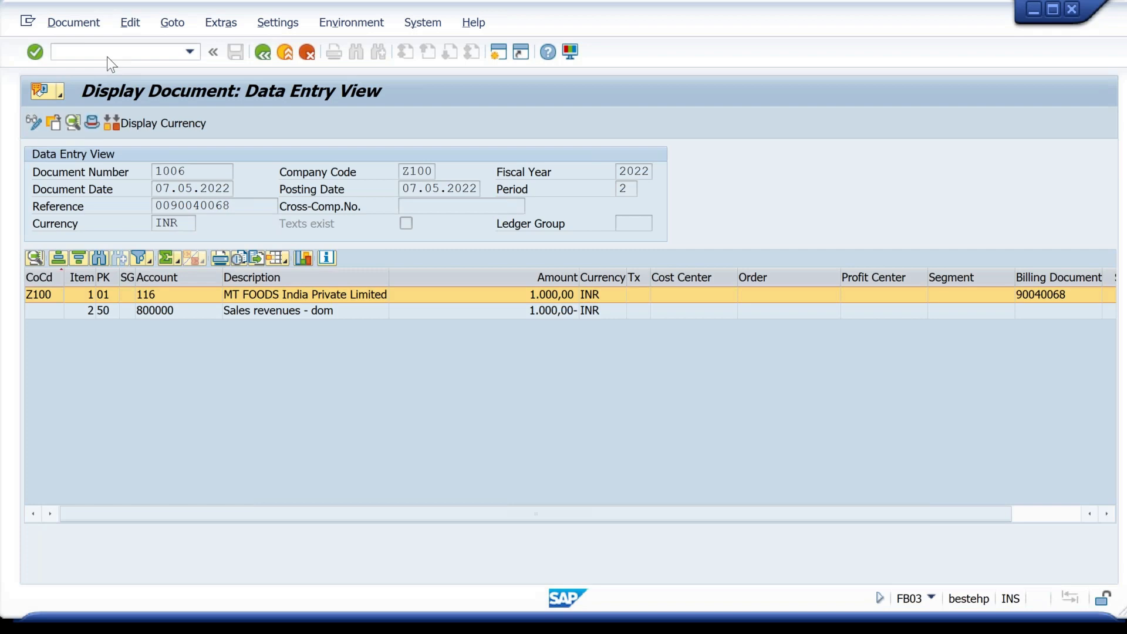
- Return to SAP, start transaction XD06, set the All areas deletion flag for the proposed customer and save it
type("/NXD06")
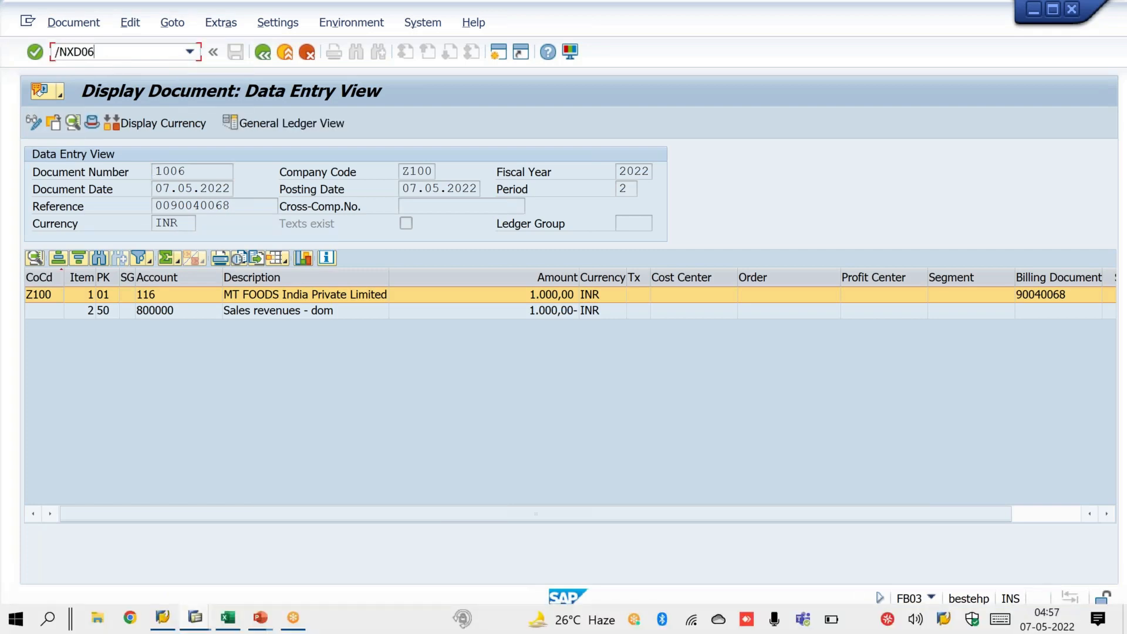
key("Return")
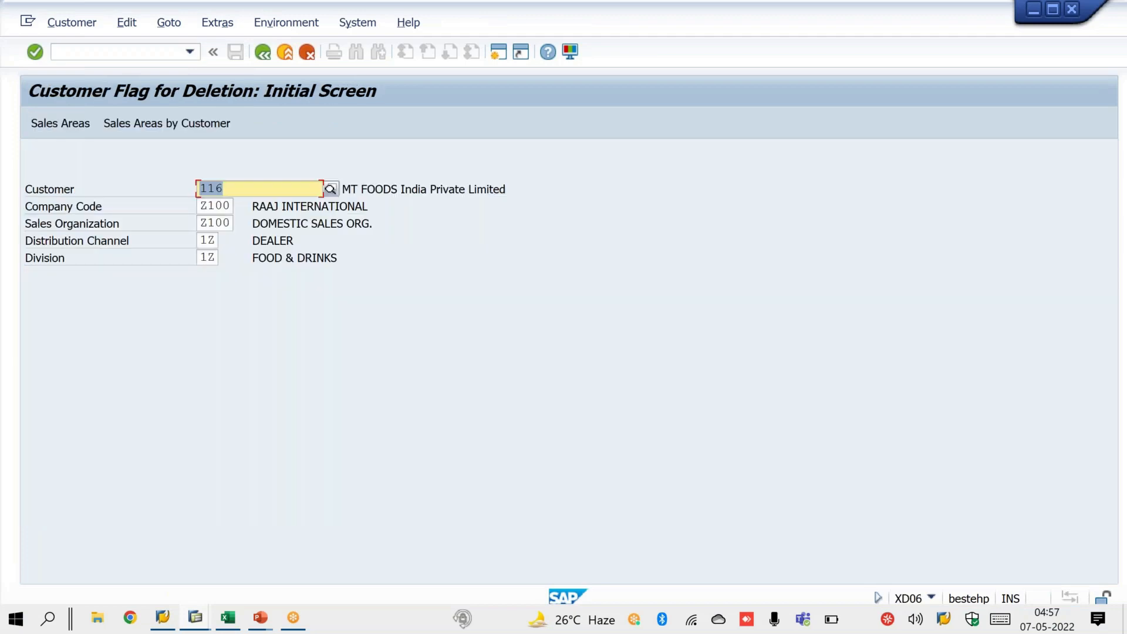
key("Return")
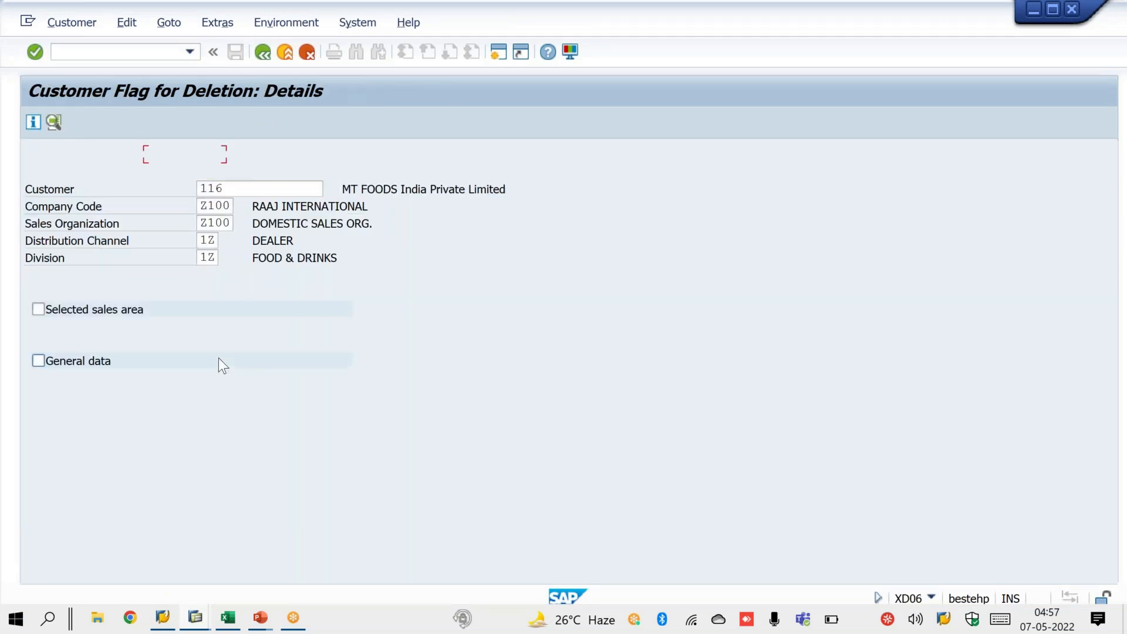
left_click(37, 276)
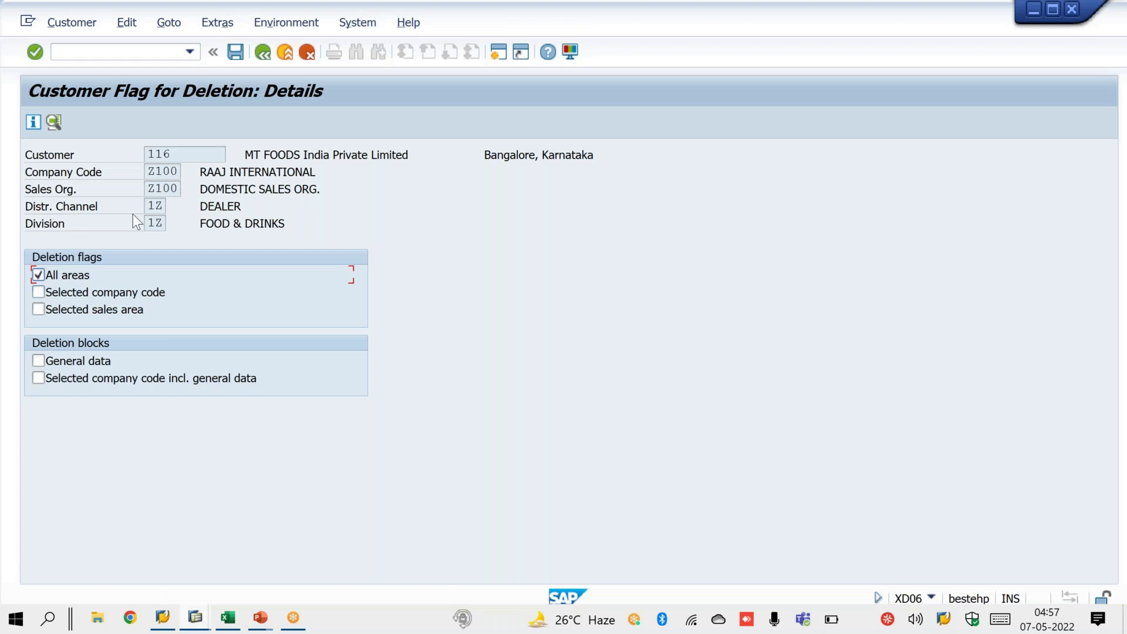
left_click(236, 52)
left_click(235, 52)
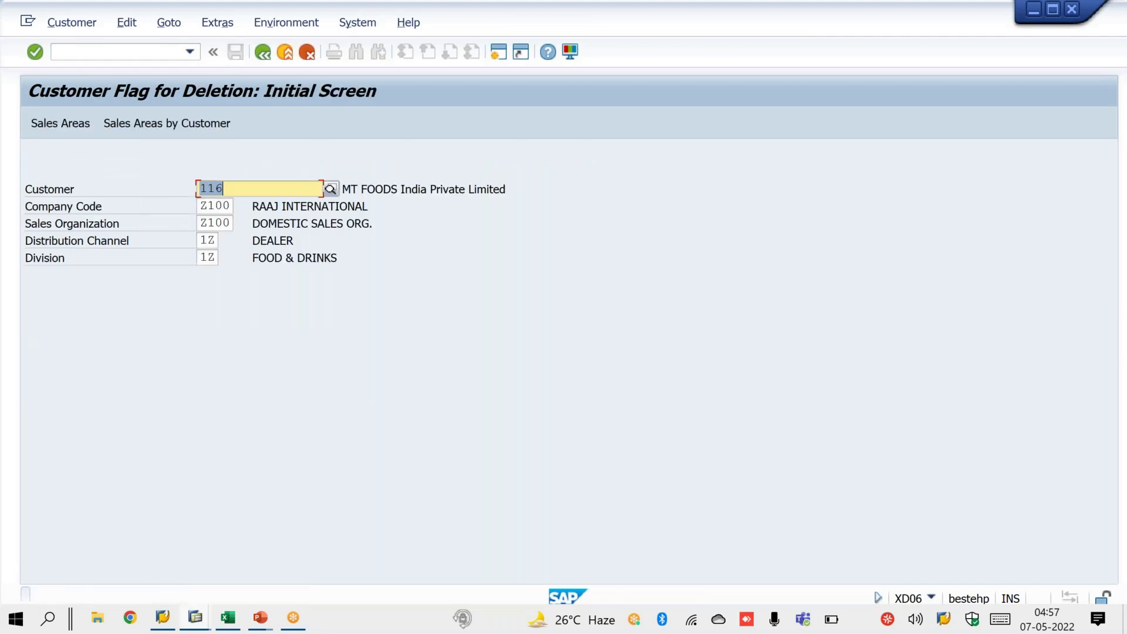
- Switch from the deletion flag session to a Customer Block/Unblock session
key("alt+Tab")
key("alt+Tab")
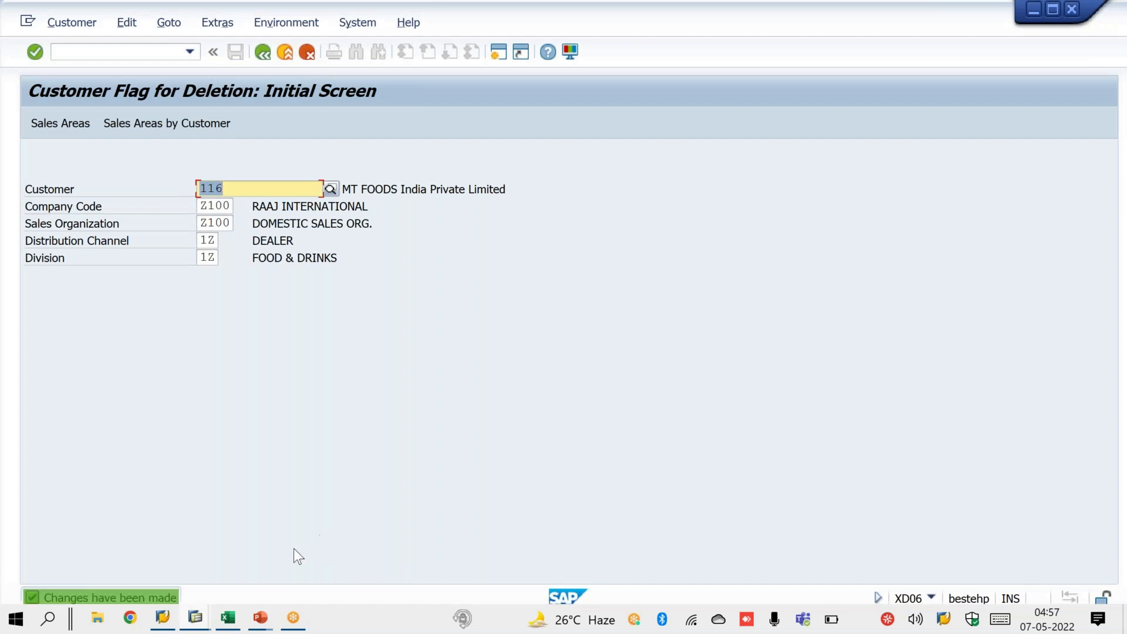
left_click(198, 616)
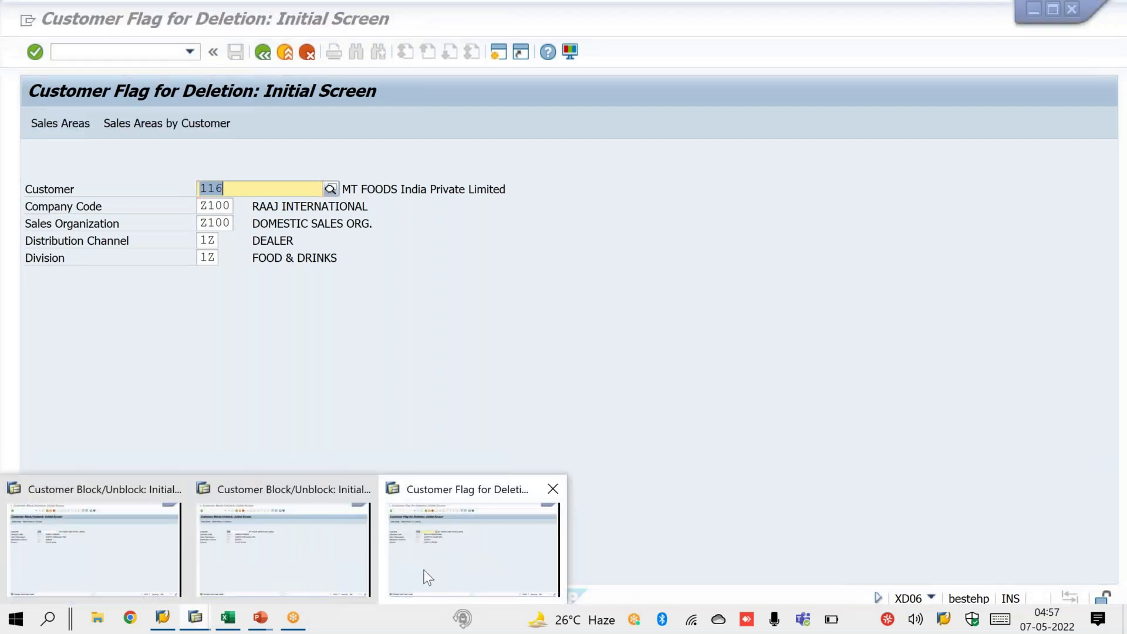
left_click(422, 575)
left_click(195, 616)
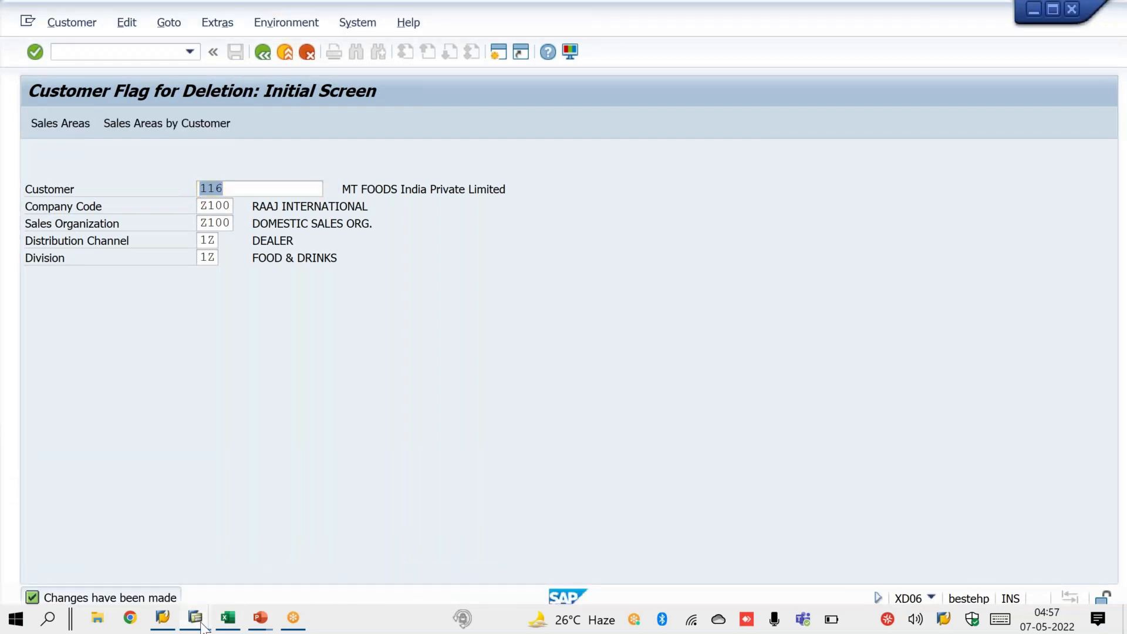
left_click(266, 572)
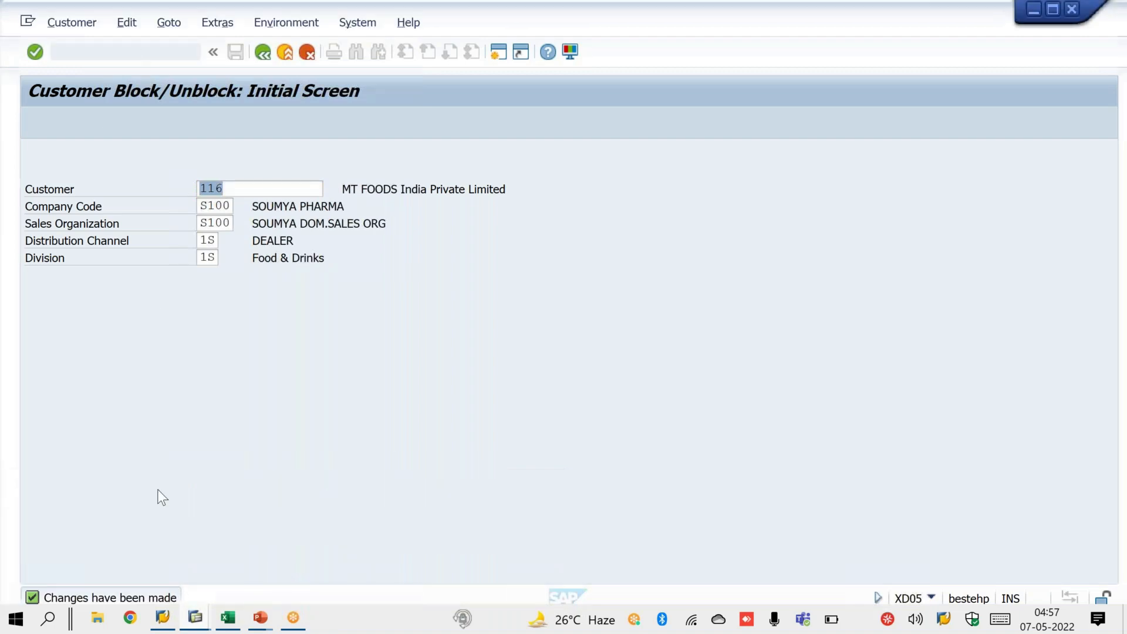
mouse_move(189, 619)
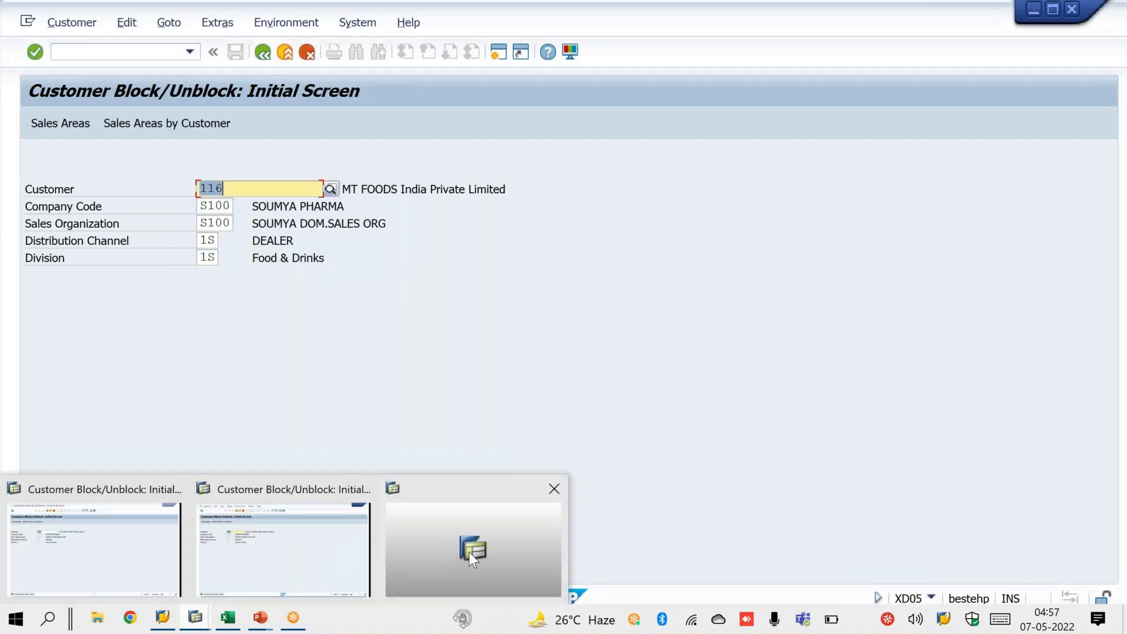
mouse_move(469, 552)
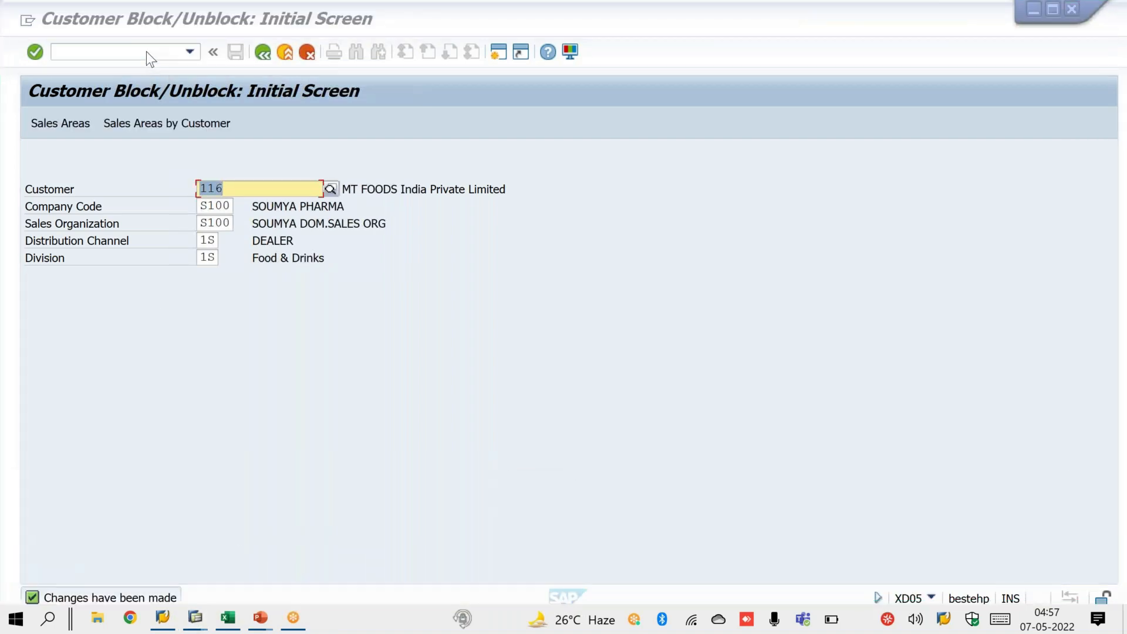
- Display the flagged customer in transaction XD03 for company code Z100 and sales area Z100, 1Z, 1Z, accepting the deletion warning
left_click(146, 51)
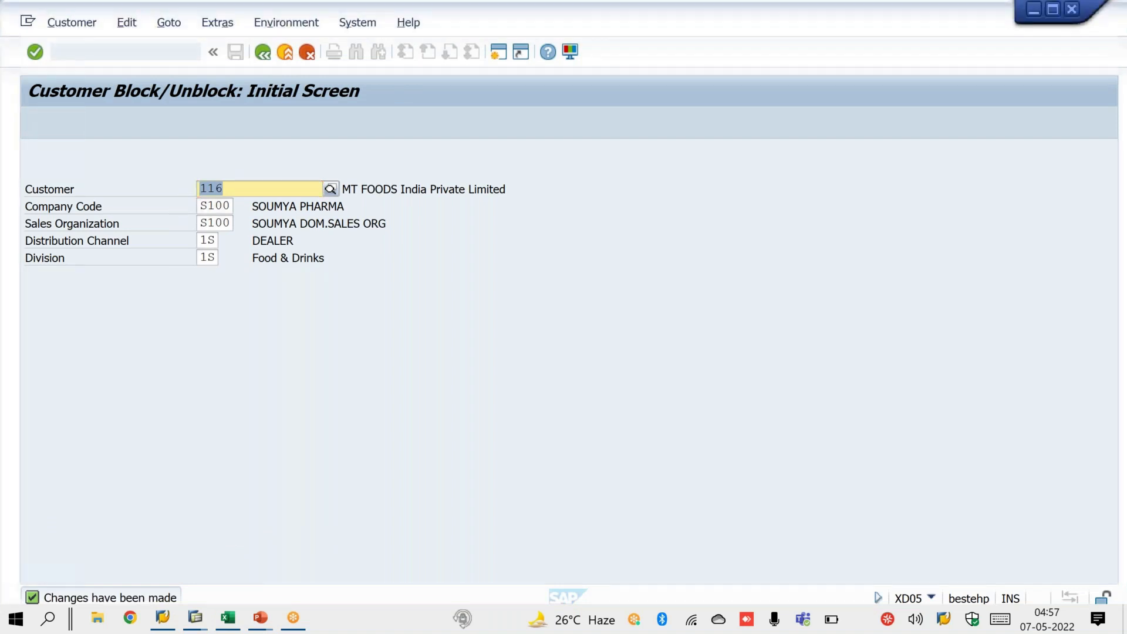
type("/NXD03")
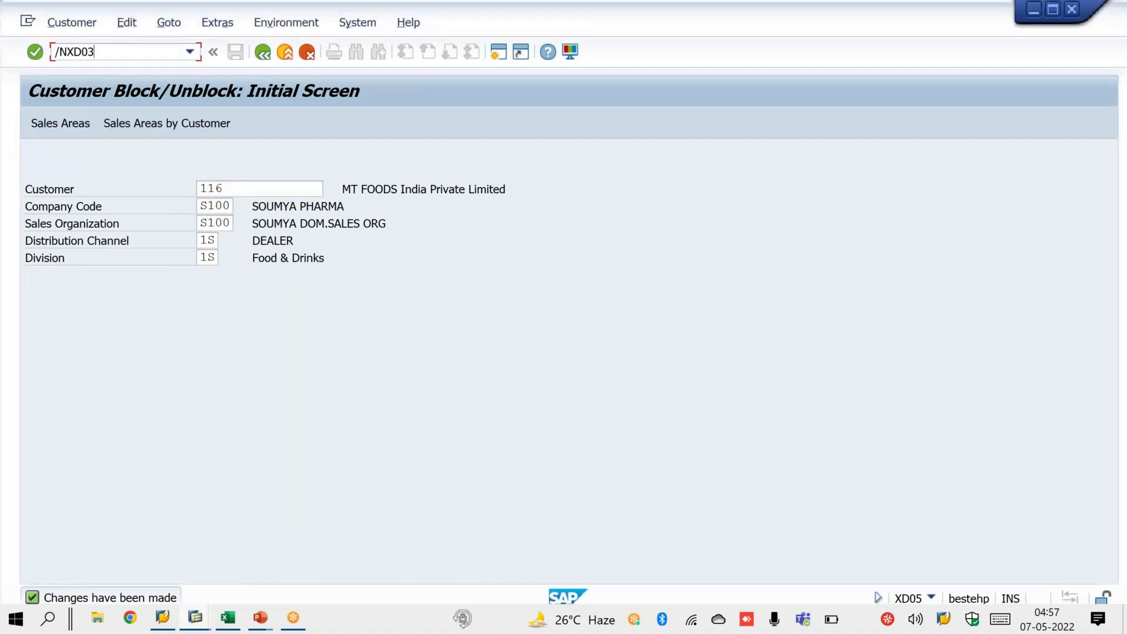
key("Return")
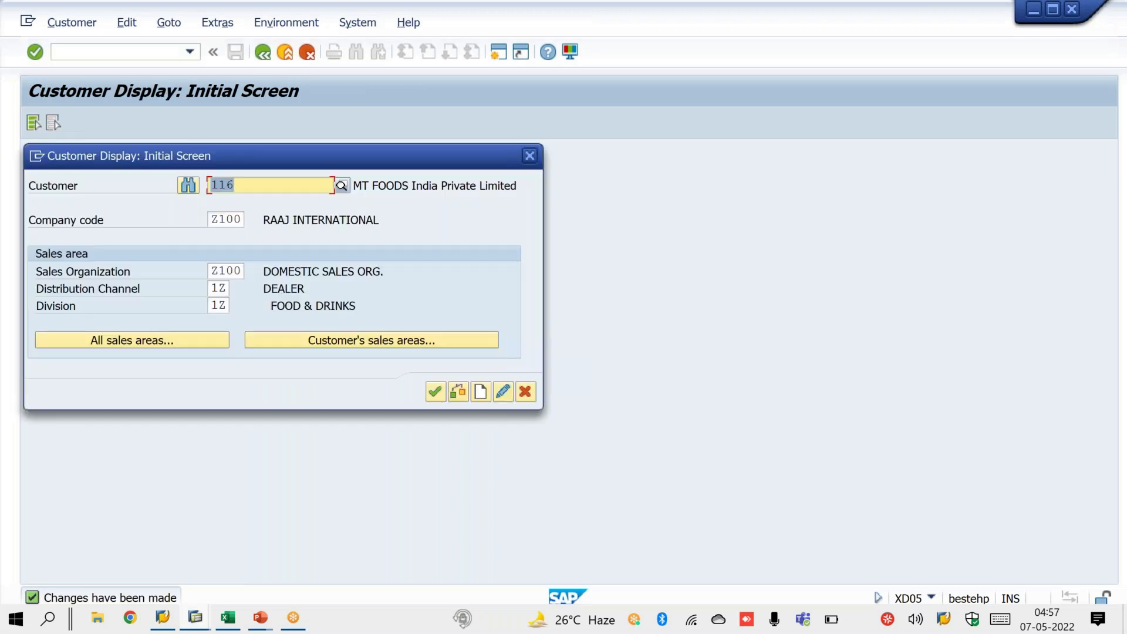
key("Return")
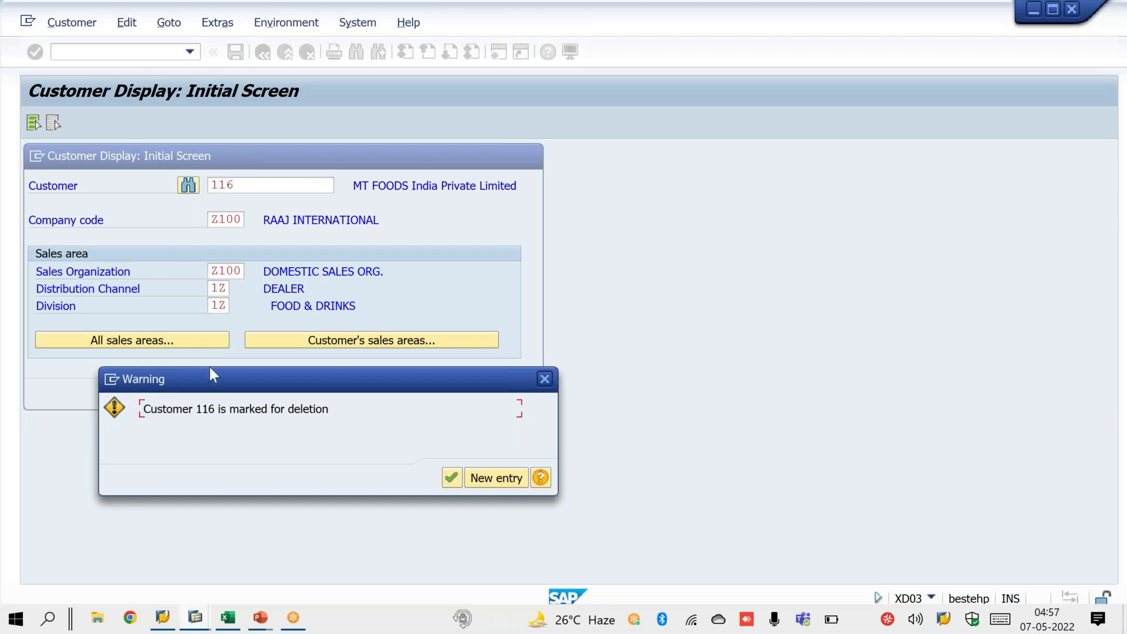
left_click_drag(212, 382, 648, 258)
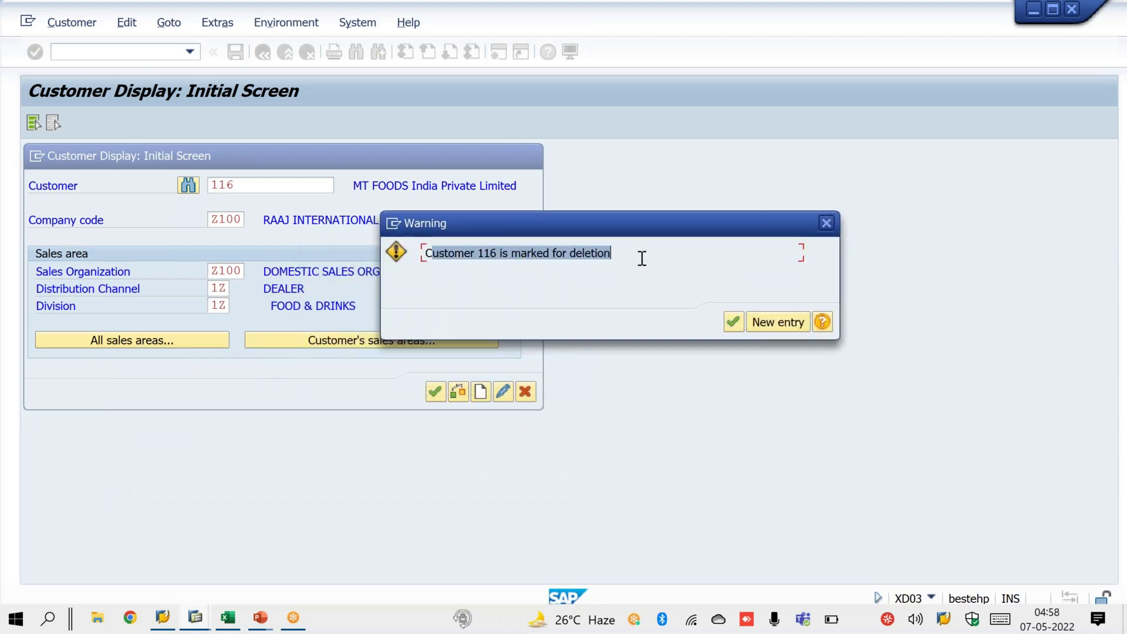
left_click(427, 255)
left_click(734, 321)
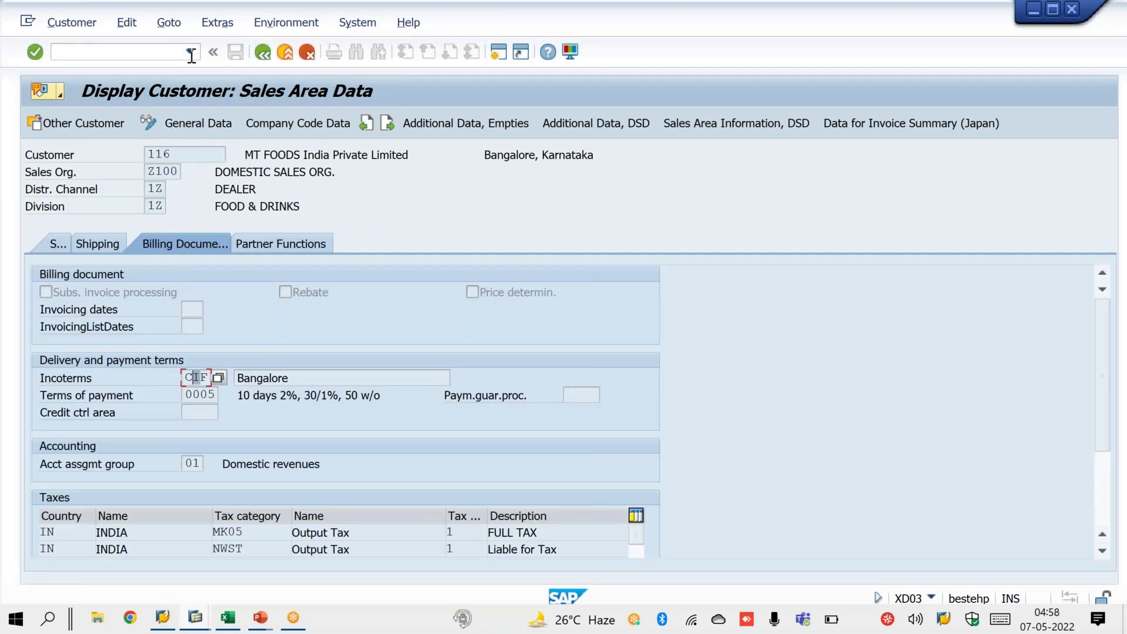
- Open the same customer's sales area data for editing in transaction XD02, accepting the deletion warning
left_click(143, 51)
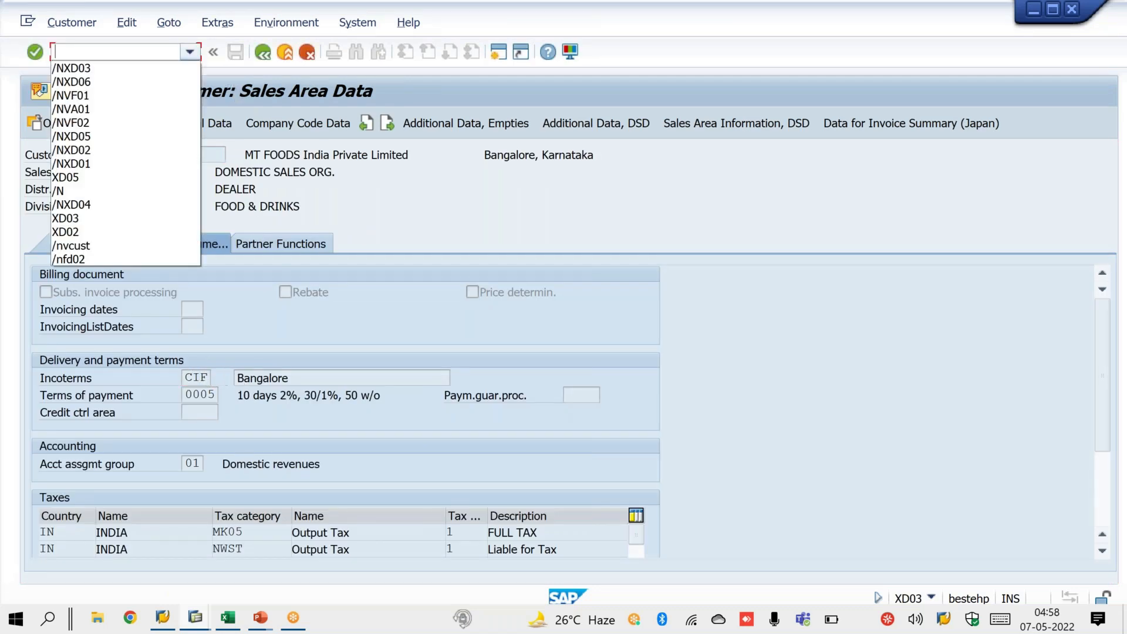
left_click(143, 65)
left_click(143, 53)
key("BackSpace")
type("2")
key("Return")
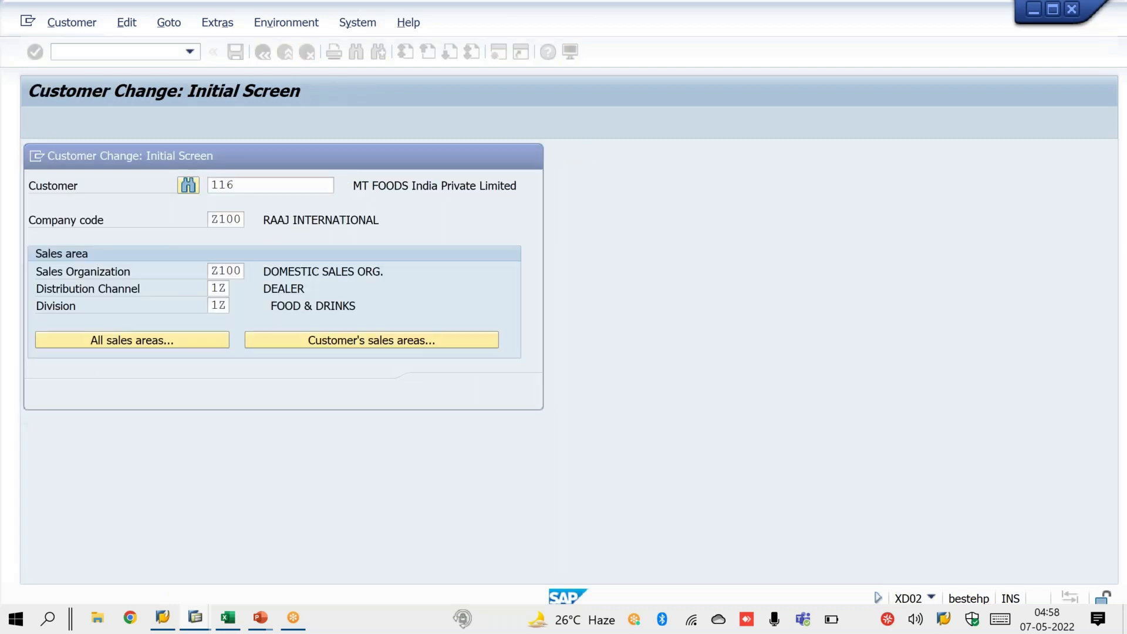
key("Return")
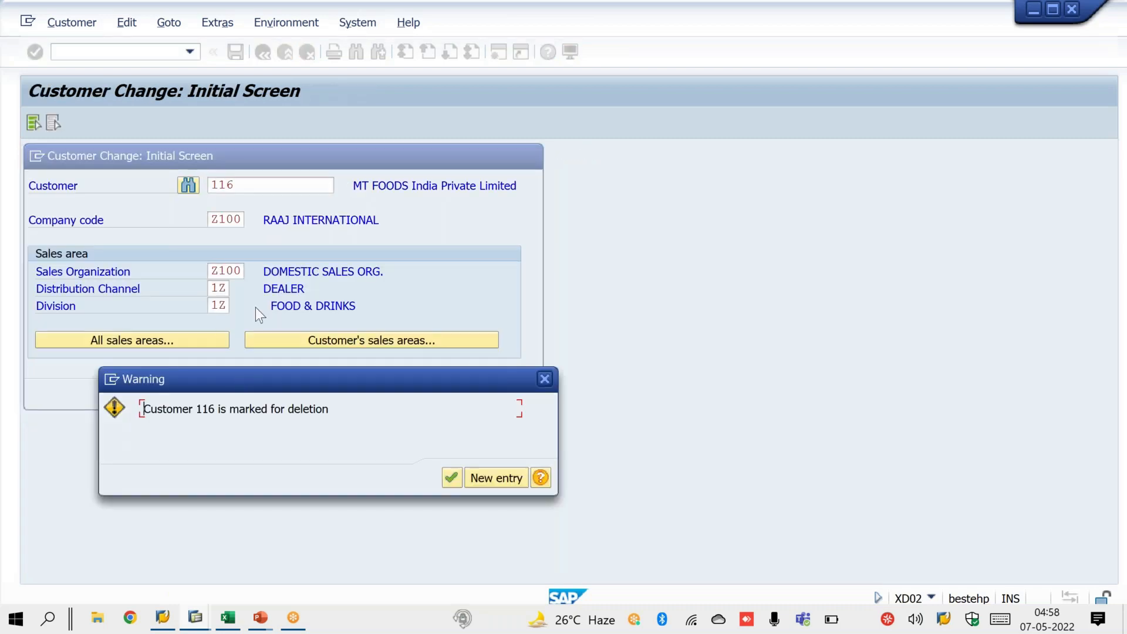
left_click_drag(237, 376, 279, 224)
left_click(493, 325)
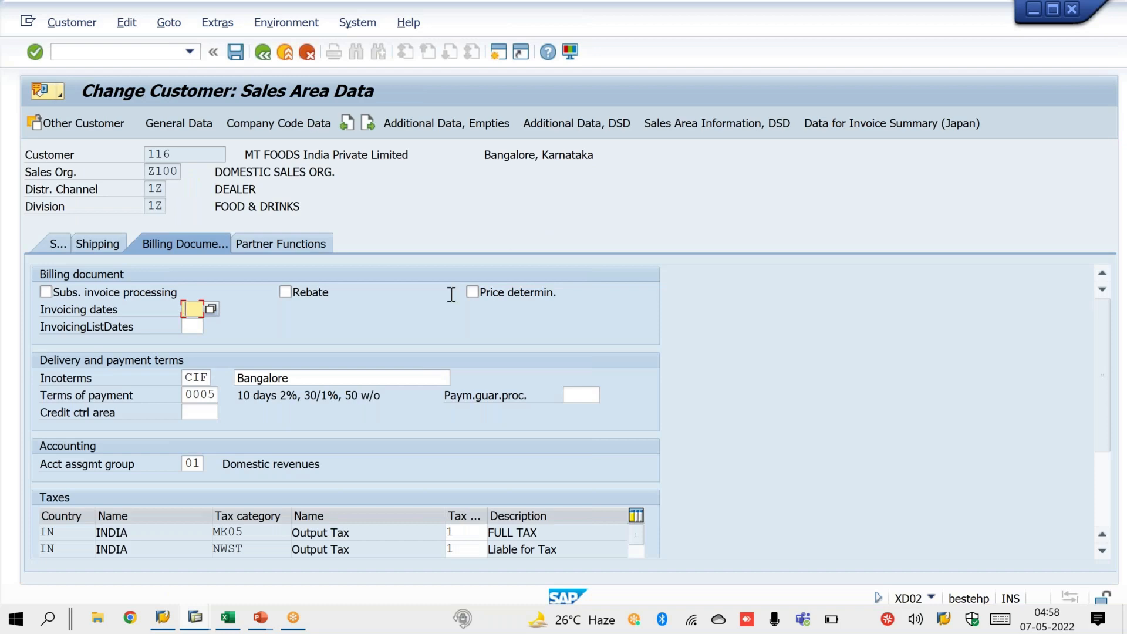
- Leave the customer change screen and start customer creation in transaction XD01
left_click(159, 54)
type("/NXD02")
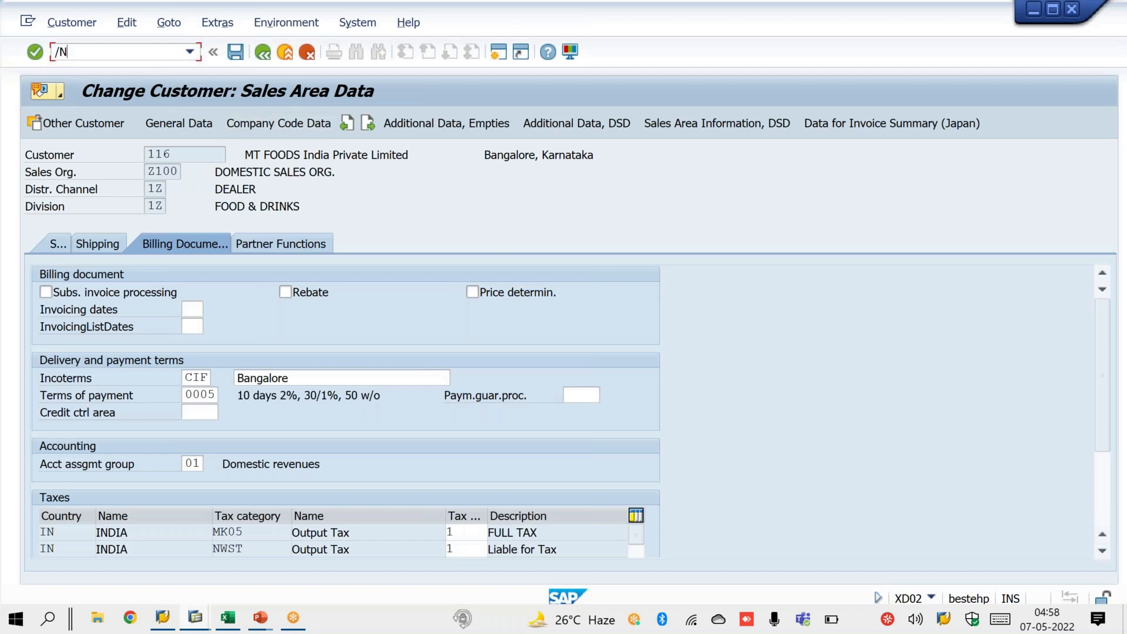
key("Return")
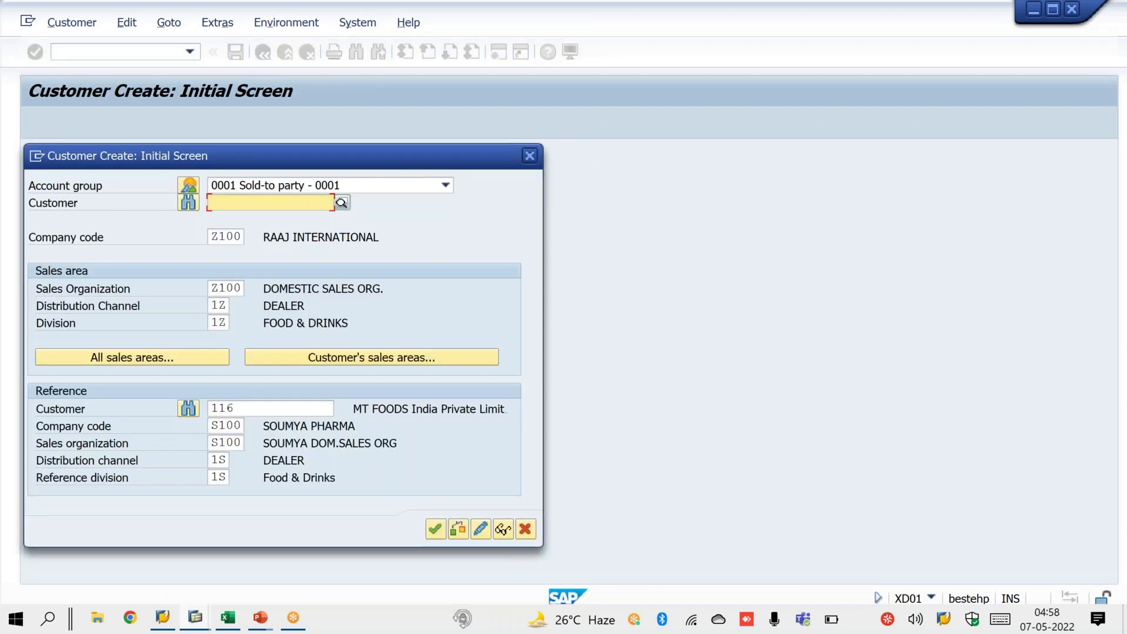
key("Return")
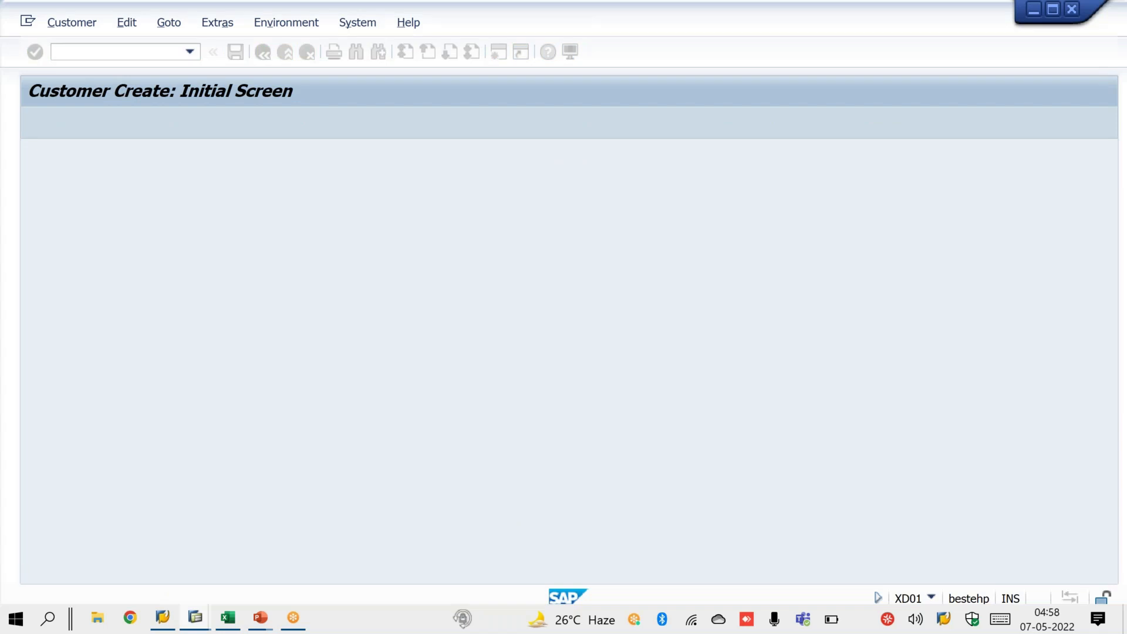
type("/NXD01")
key("Return")
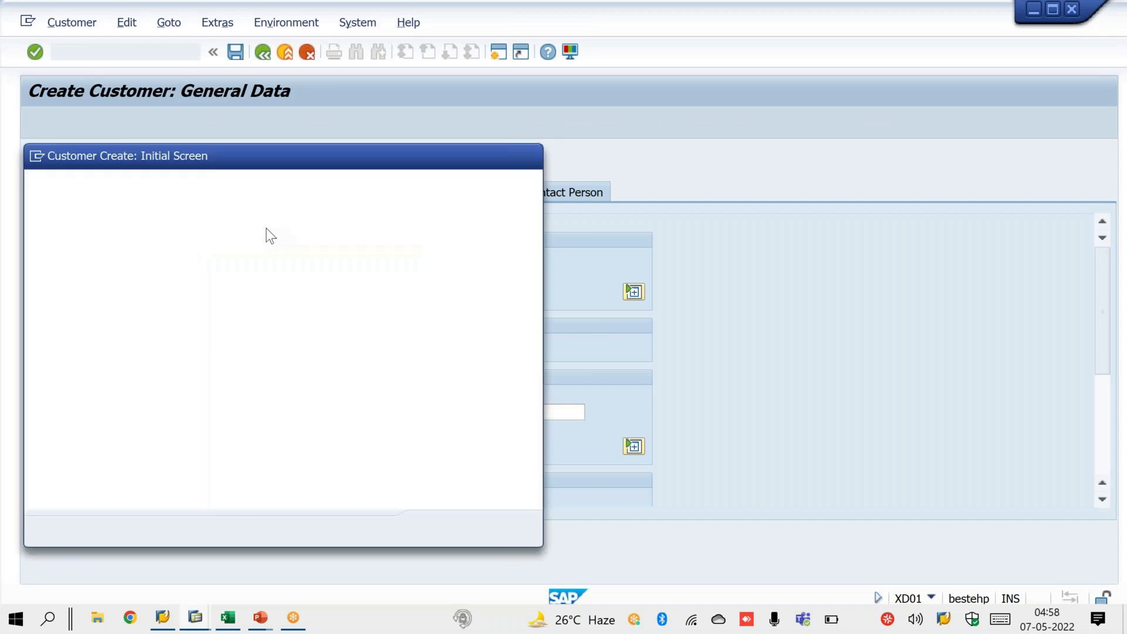
- Set company code S100, sales organization S100, distribution channel 1S and division 1S, and proceed to the general data
left_click(212, 236)
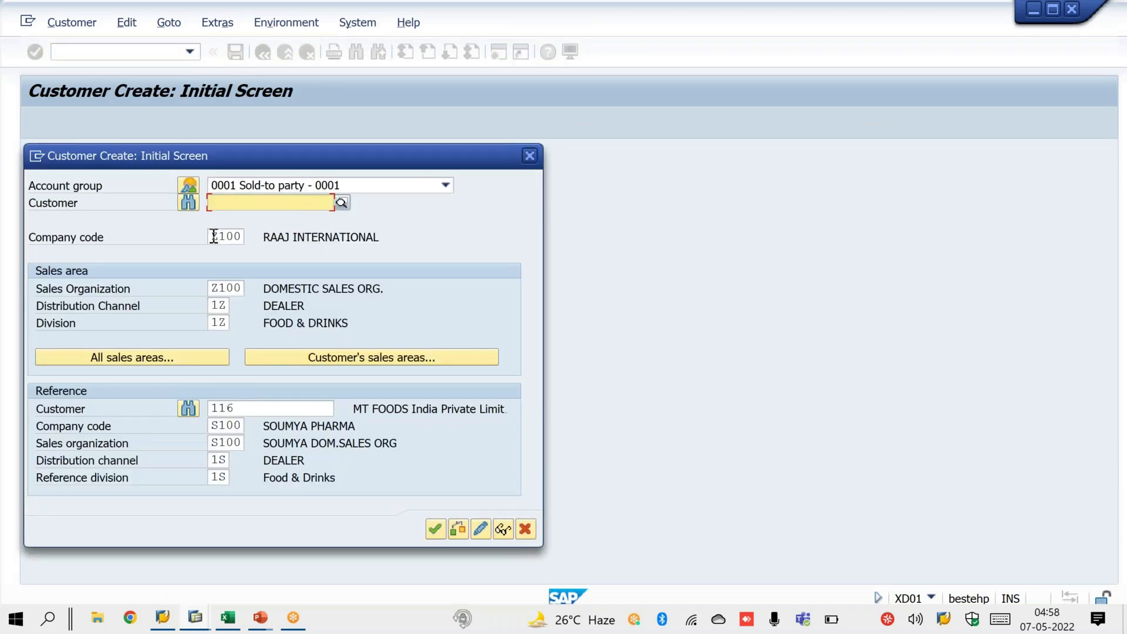
left_click_drag(260, 237, 281, 237)
type("S100")
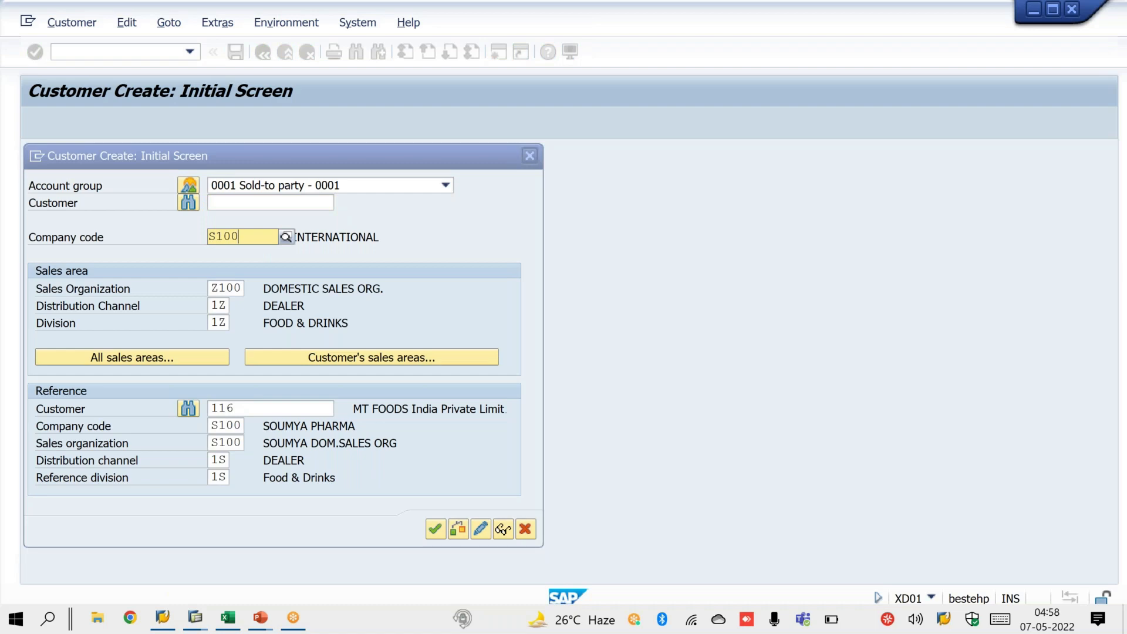
key("Tab")
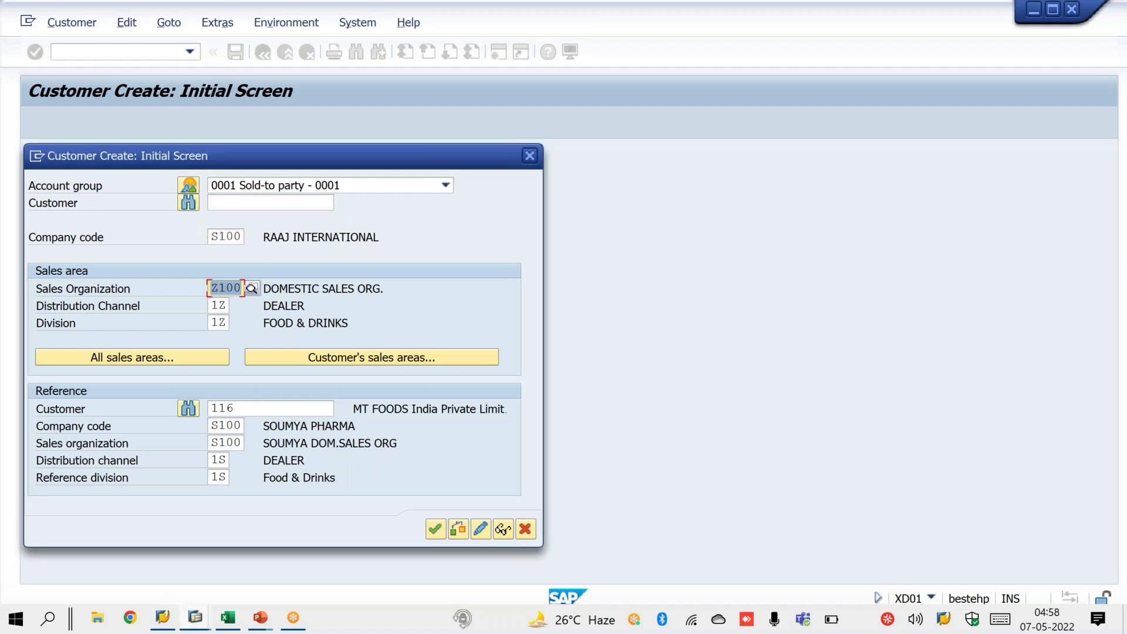
type("S1")
type("00")
key("Tab")
type("1S")
key("Tab")
type("1")
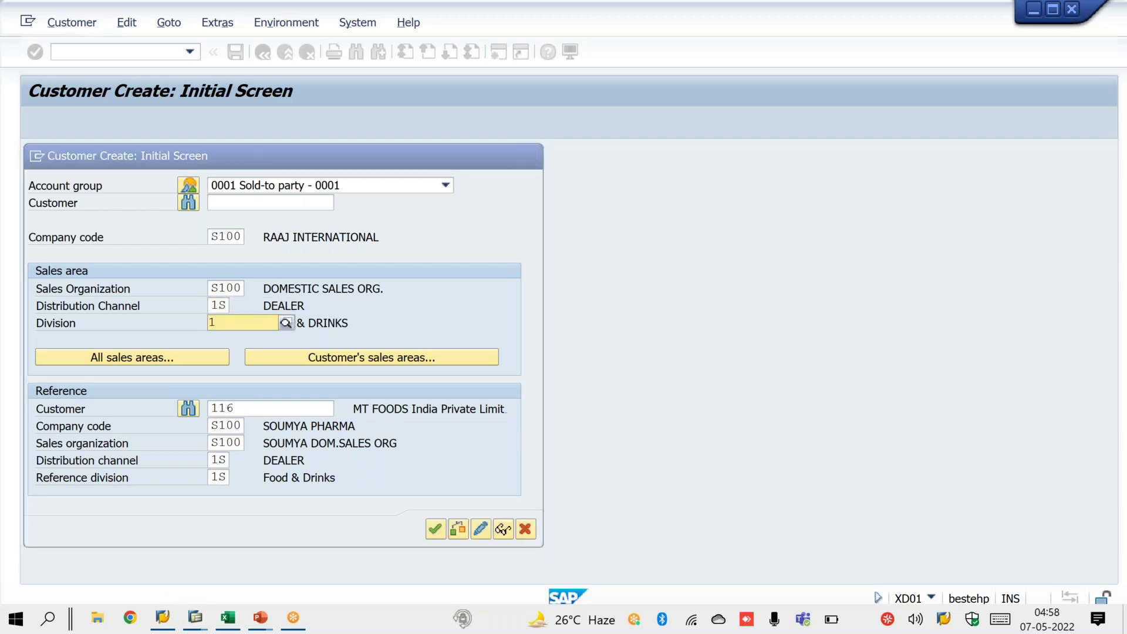
type("S")
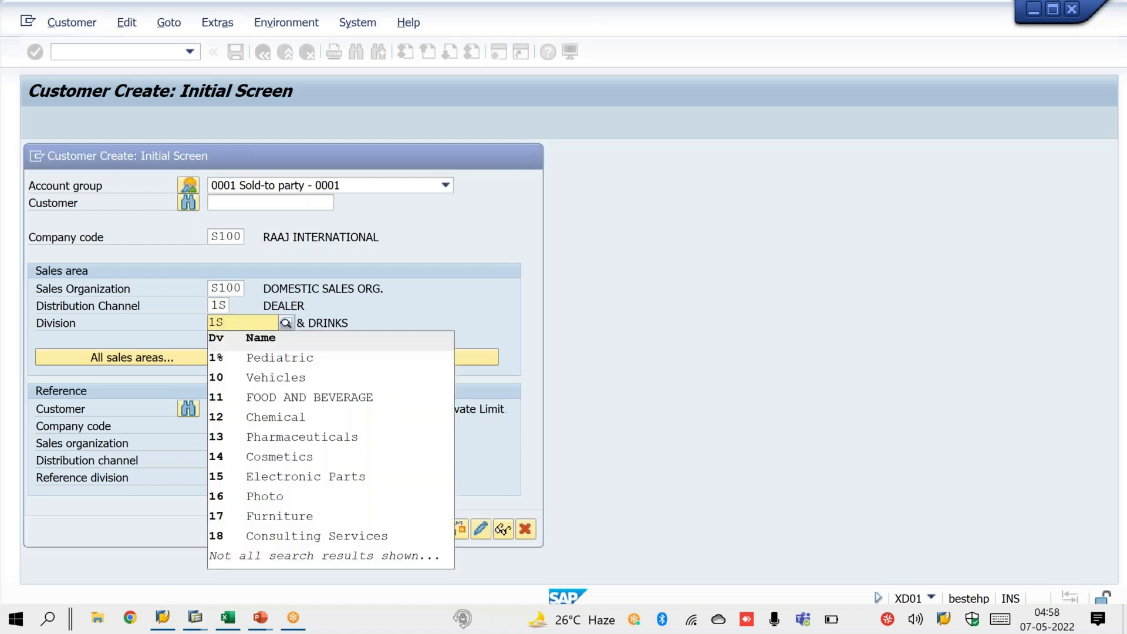
key("Return")
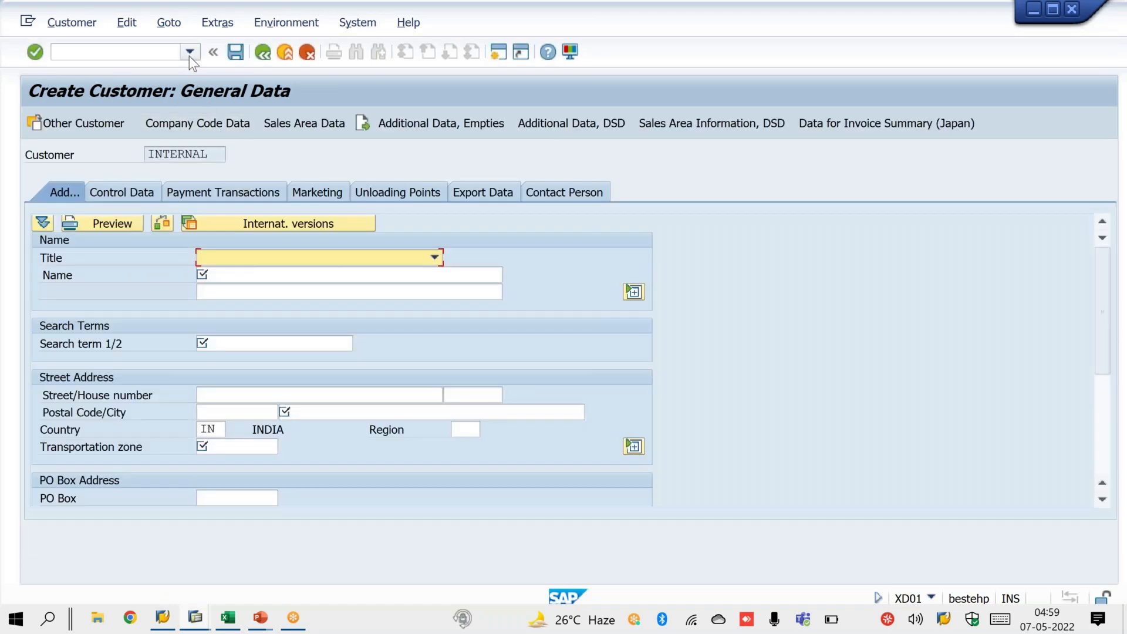
- Restart customer creation and try to create the existing customer number in company code S100 and sales area S100, 1S, 1S
left_click(189, 55)
left_click(179, 65)
key("Return")
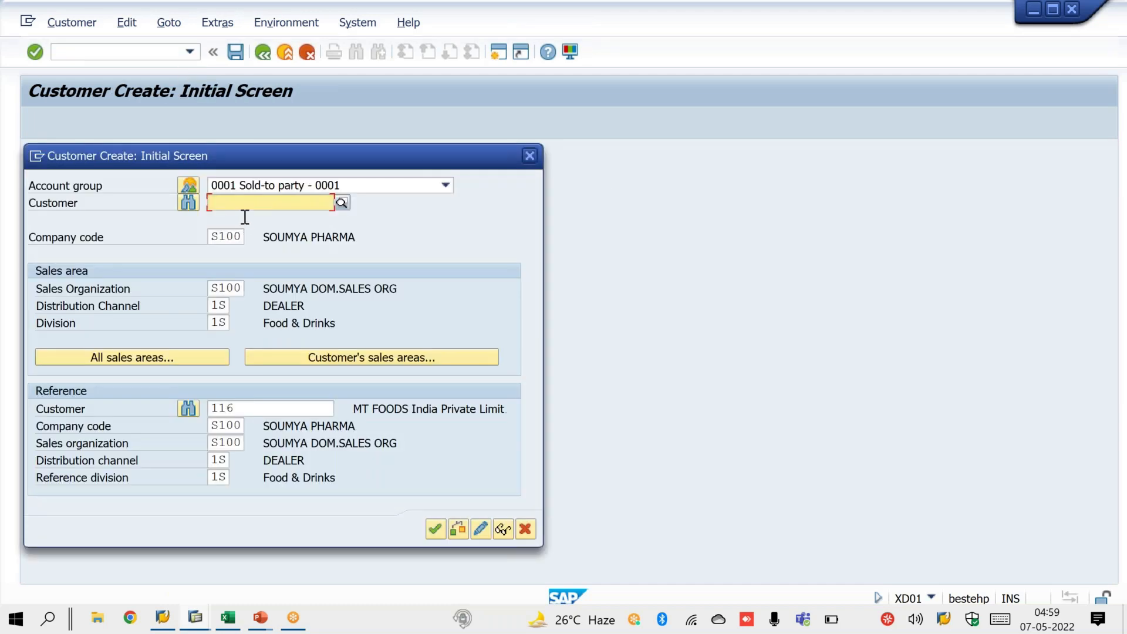
type("116")
key("Return")
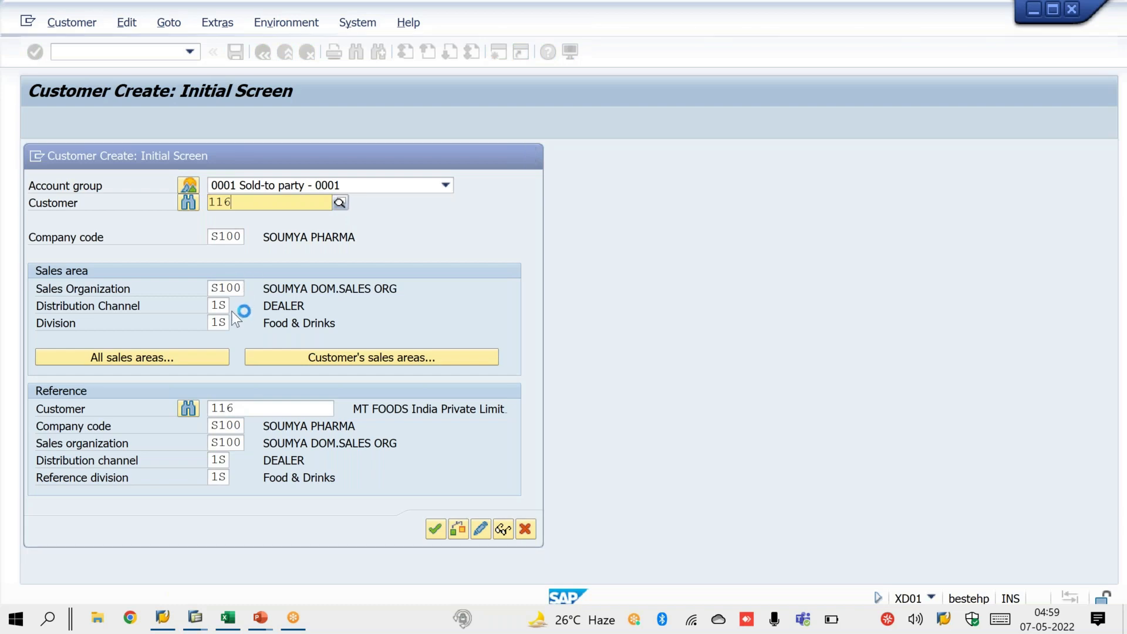
left_click(233, 238)
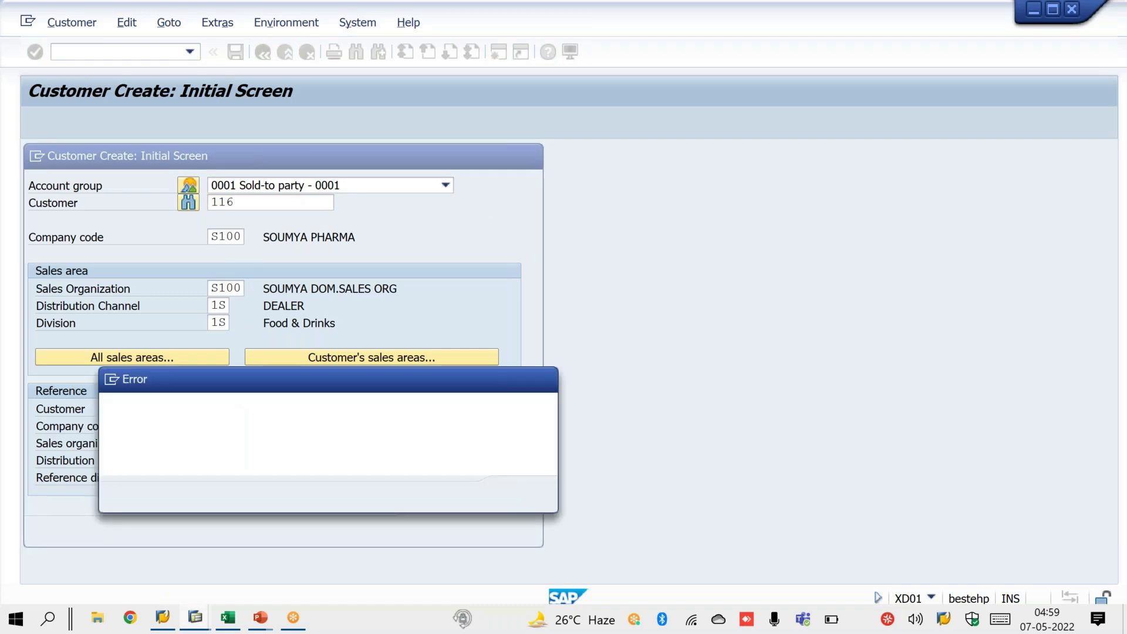
left_click_drag(256, 389, 292, 372)
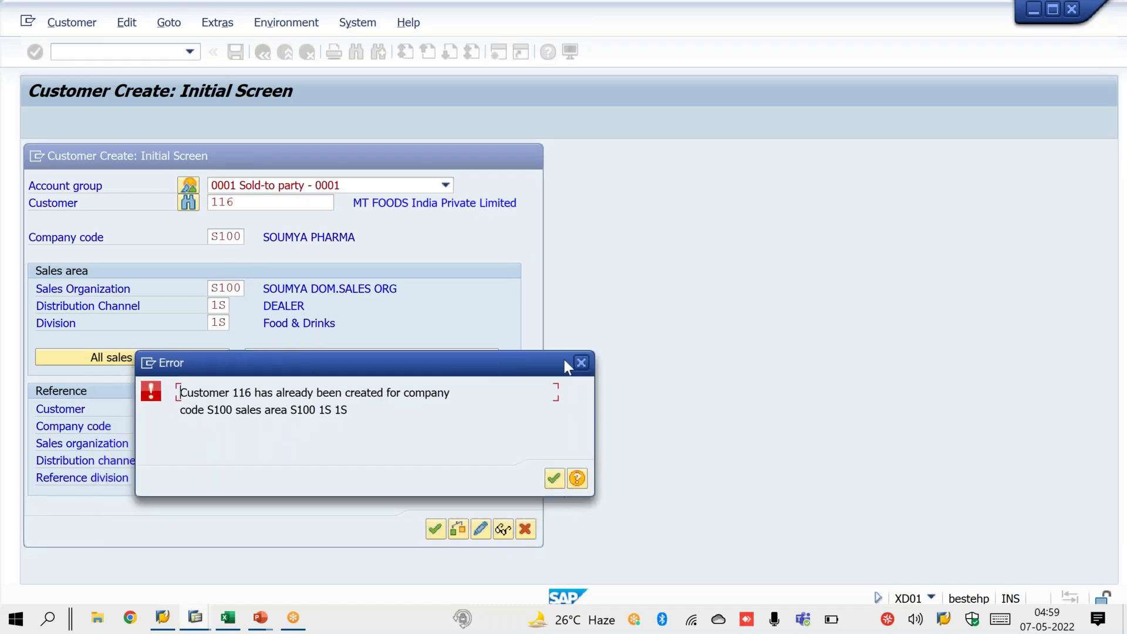
left_click(580, 363)
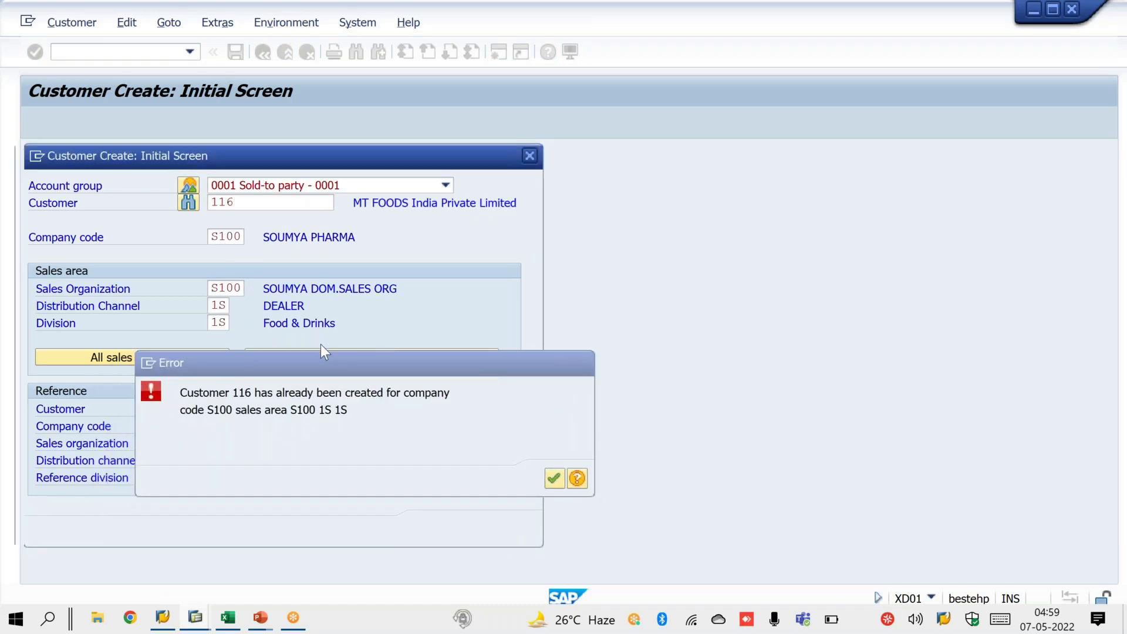
- Check the customer's existing sales areas and clear the distribution channel and division in the Sales area section
left_click(350, 363)
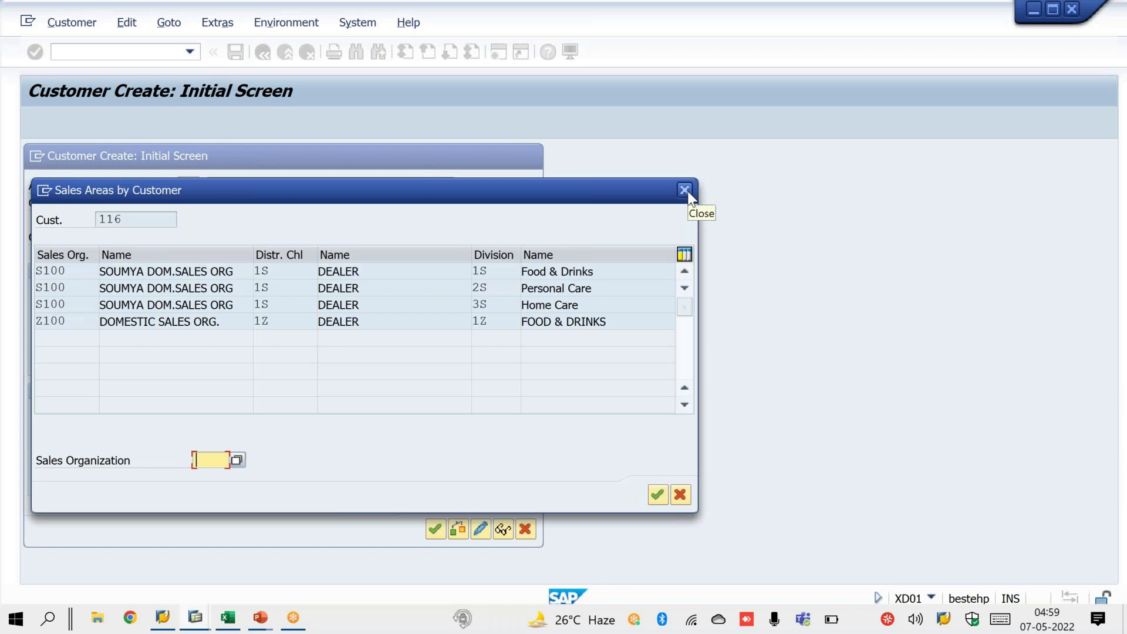
left_click(685, 191)
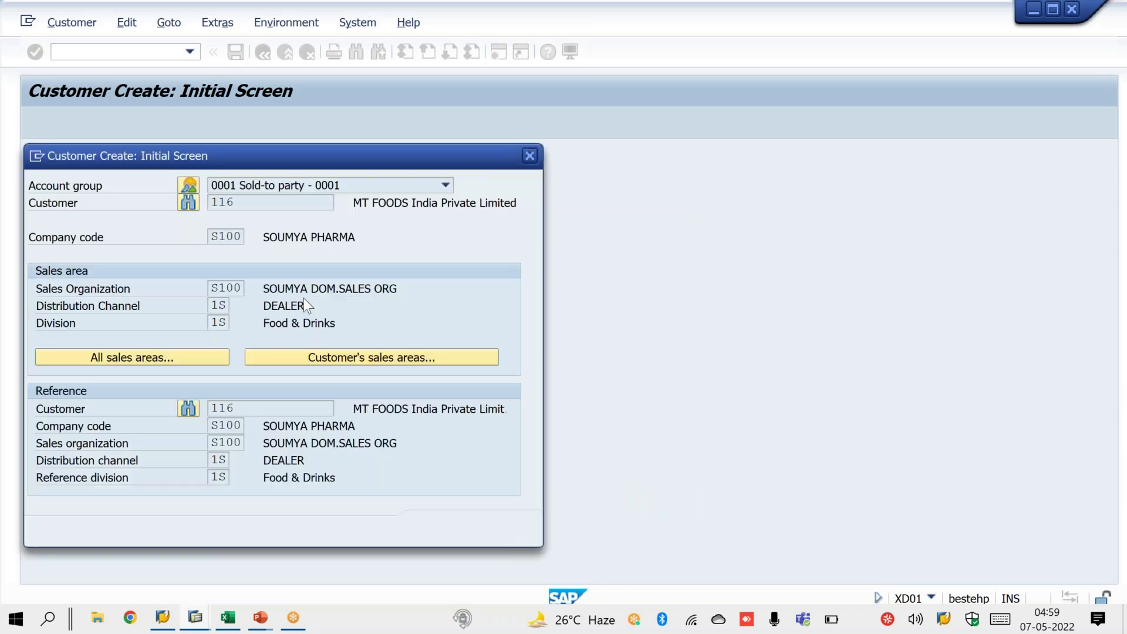
double_click(213, 303)
key("BackSpace")
left_click(216, 320)
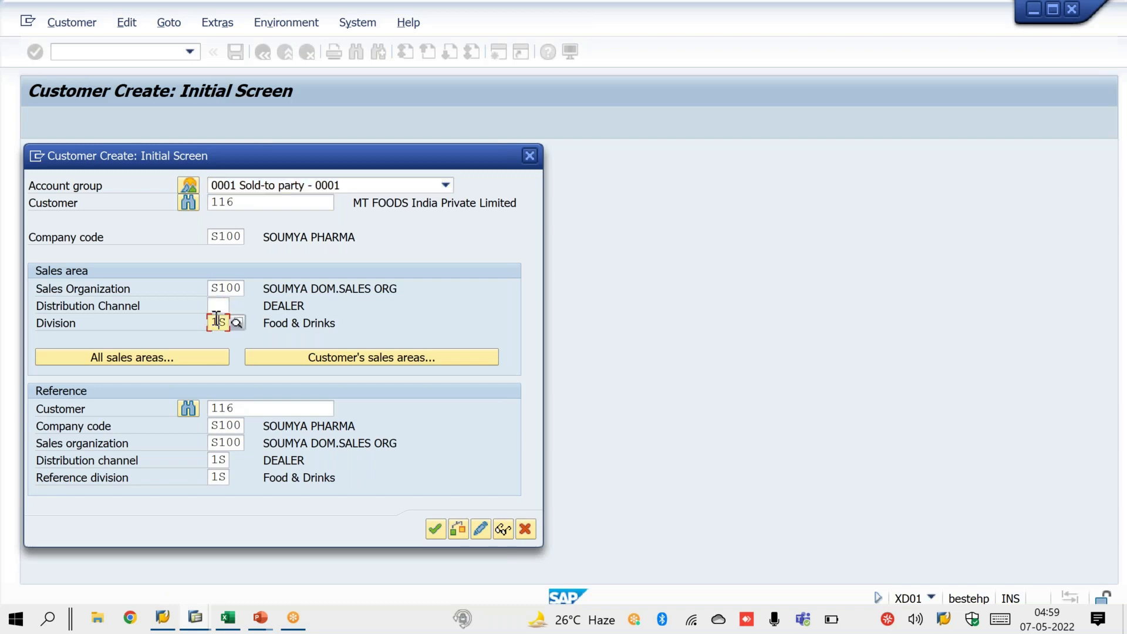
key("Delete")
key("BackSpace")
- Set distribution channel 2S and division 1S, and try to extend the customer to that sales area
left_click(221, 306)
type("S2")
key("Tab")
left_click_drag(216, 306, 228, 306)
type("2S")
key("Tab")
key("BackSpace")
type("2S")
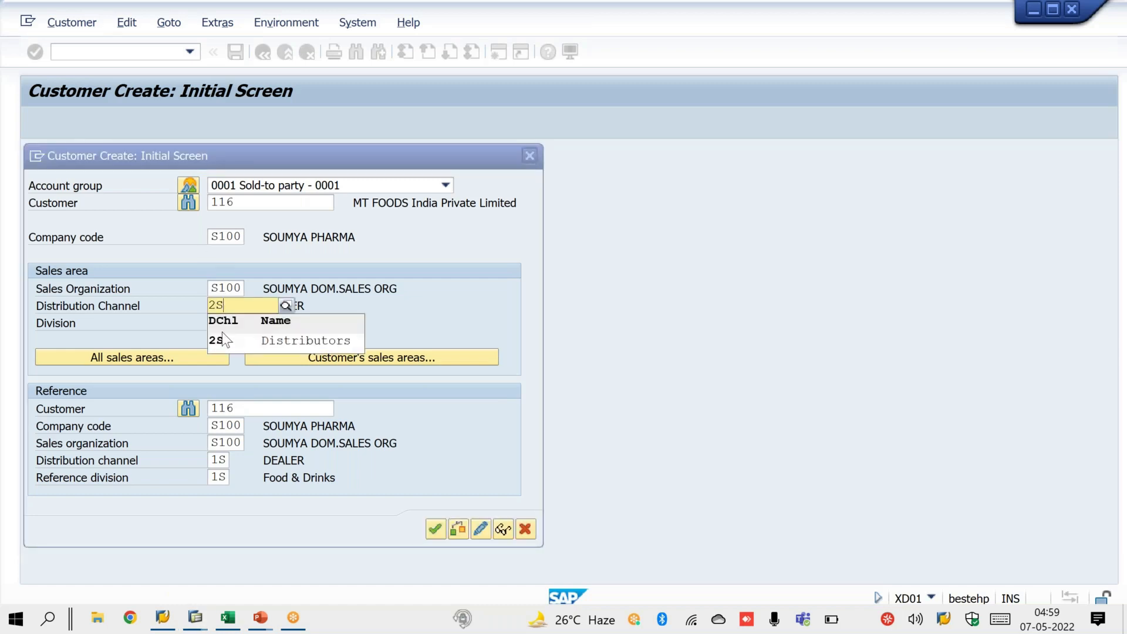
left_click(223, 343)
left_click(219, 322)
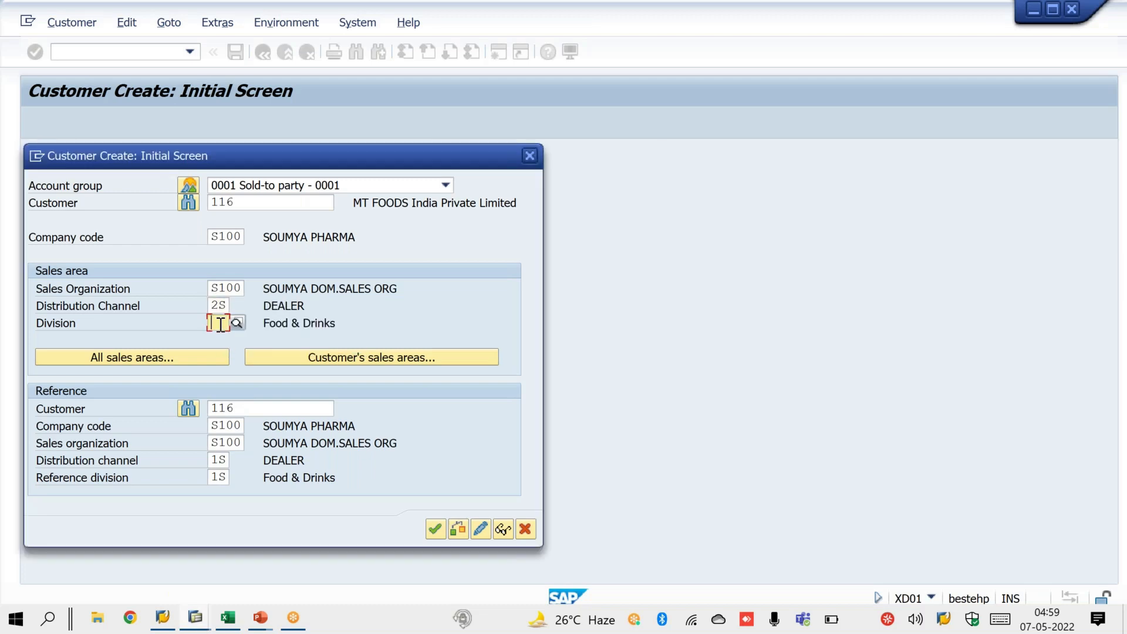
type("1S")
key("Return")
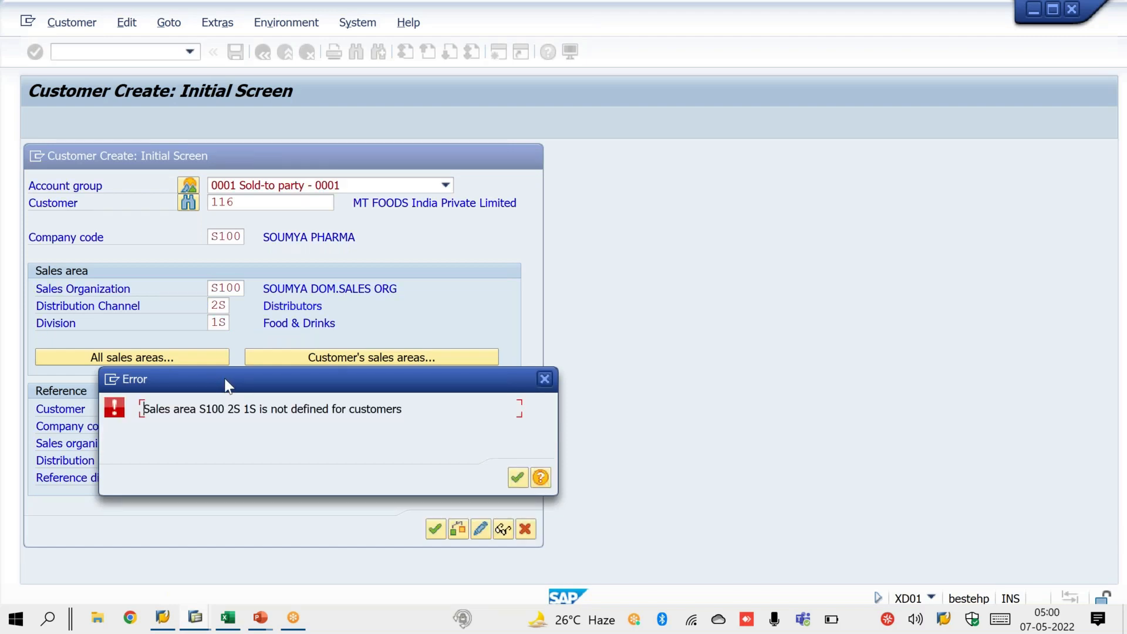
left_click_drag(228, 386, 293, 378)
left_click(609, 371)
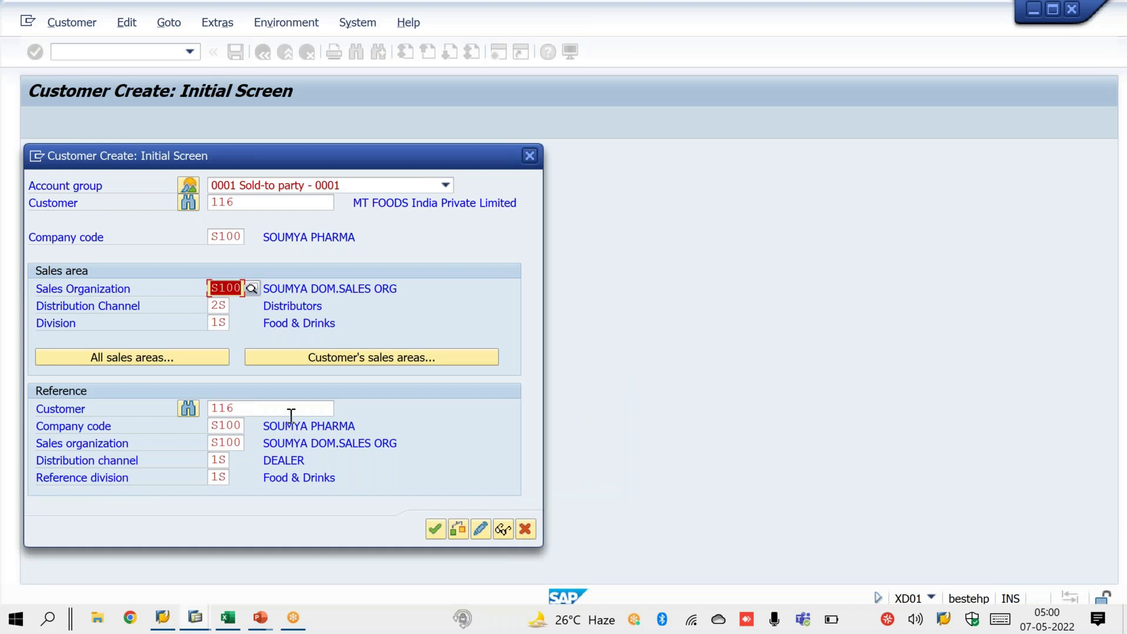
- Clear the reference customer, company code, sales organization, distribution channel and division
double_click(251, 408)
key("Delete")
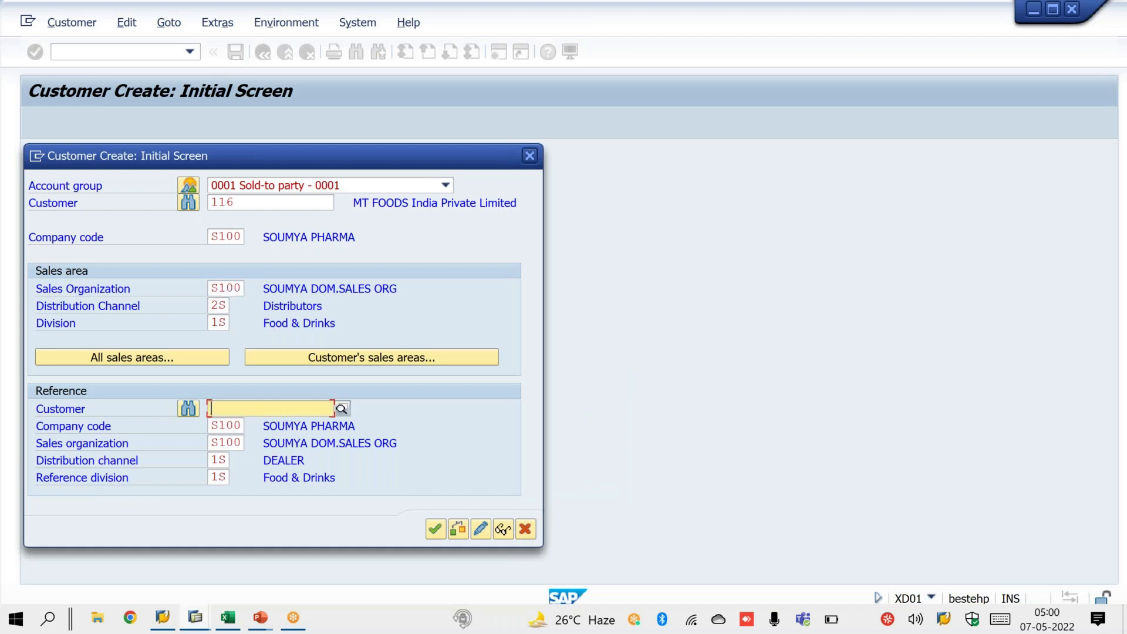
key("Tab")
key("Delete")
key("Tab")
key("Delete")
key("Tab")
key("Delete")
key("Tab")
key("Delete")
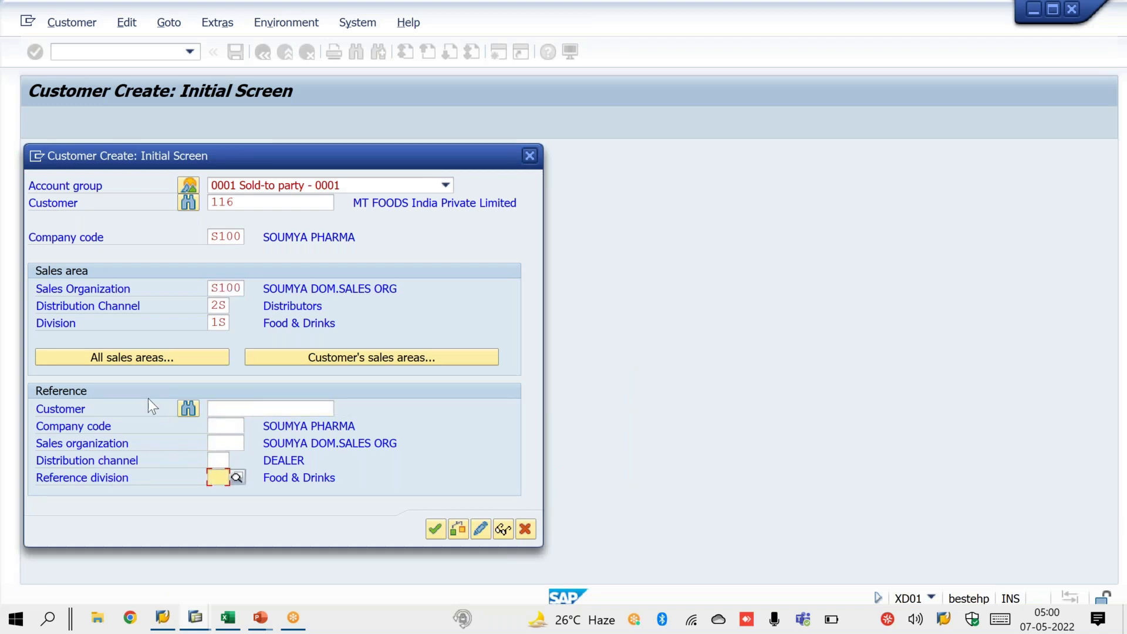
- Re-enter distribution channel 2S and try again to extend the customer to sales area S100, 2S, 1S without a reference
left_click(215, 323)
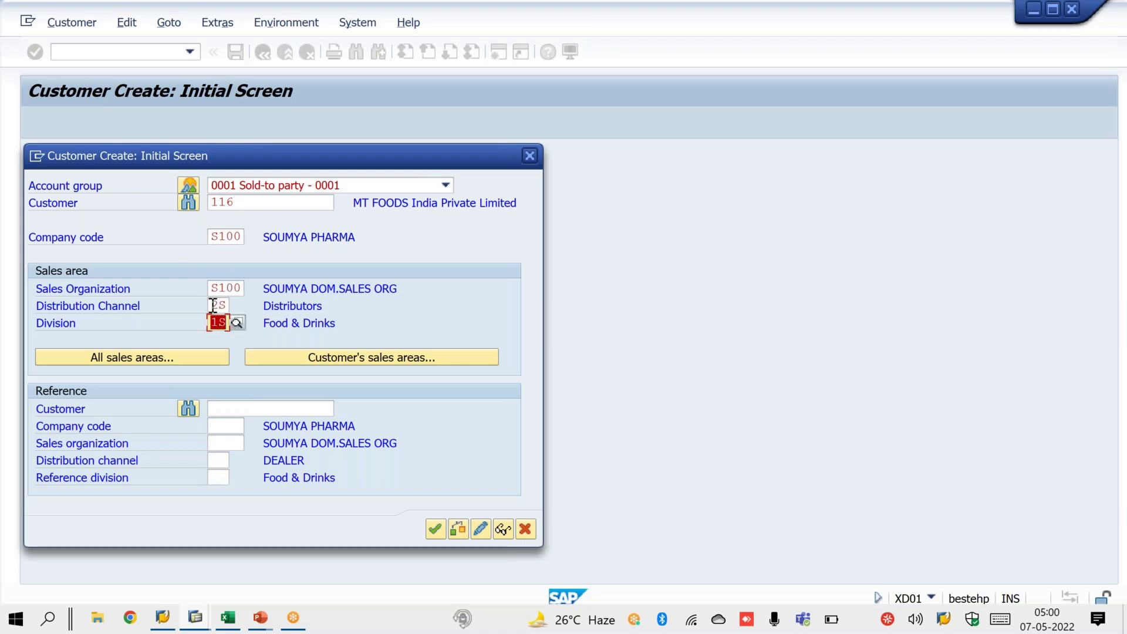
left_click(219, 306)
type("1S")
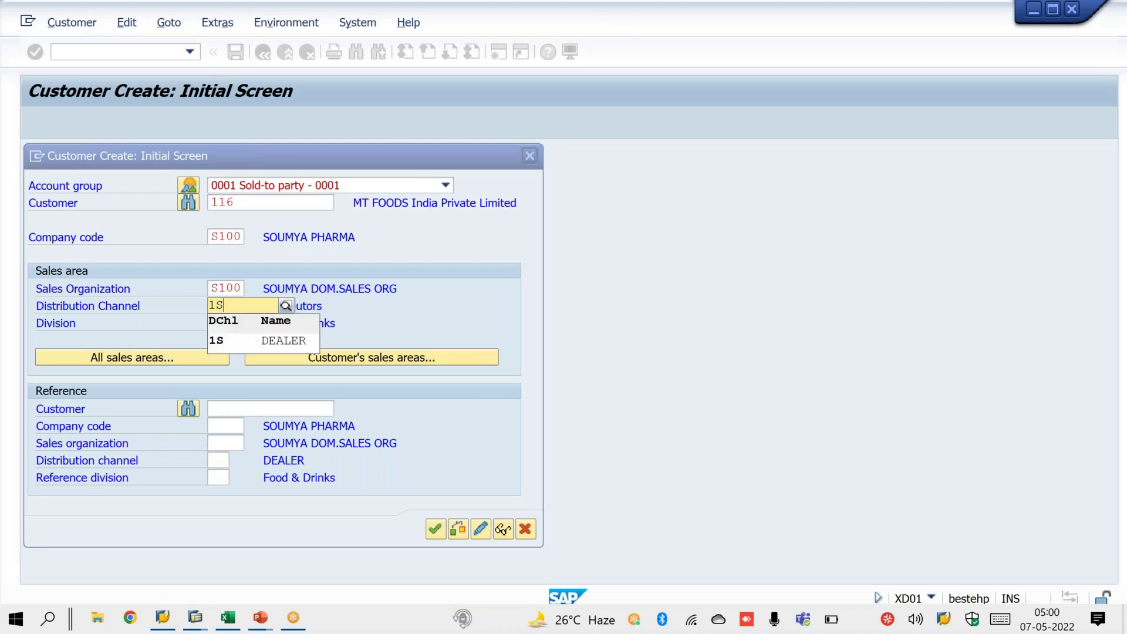
left_click(230, 340)
left_click_drag(215, 306, 241, 307)
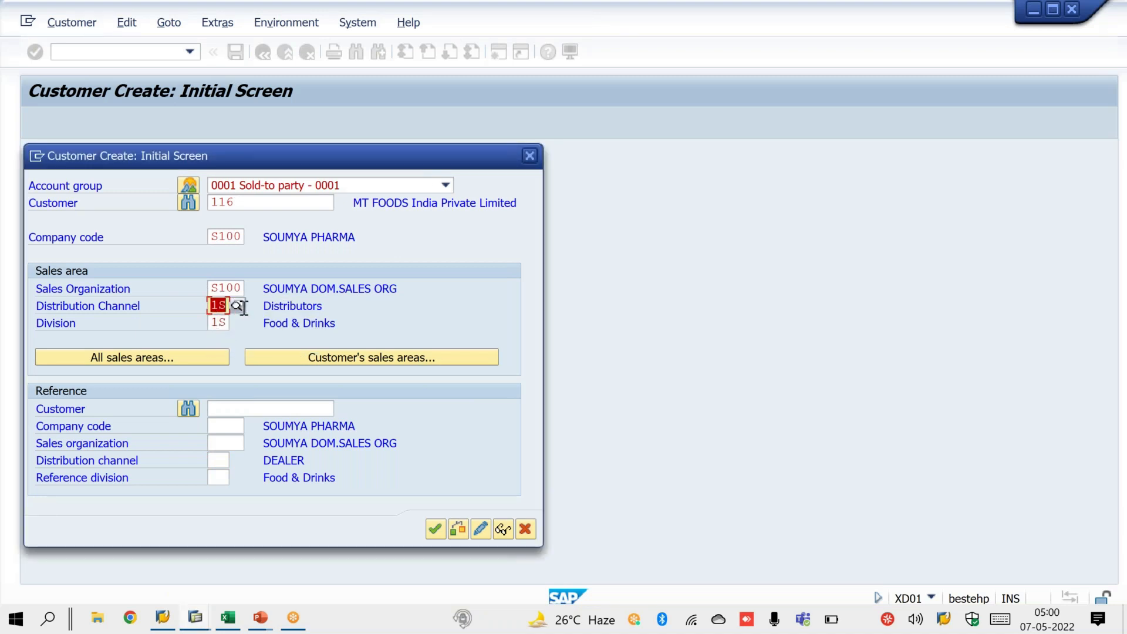
type("2S")
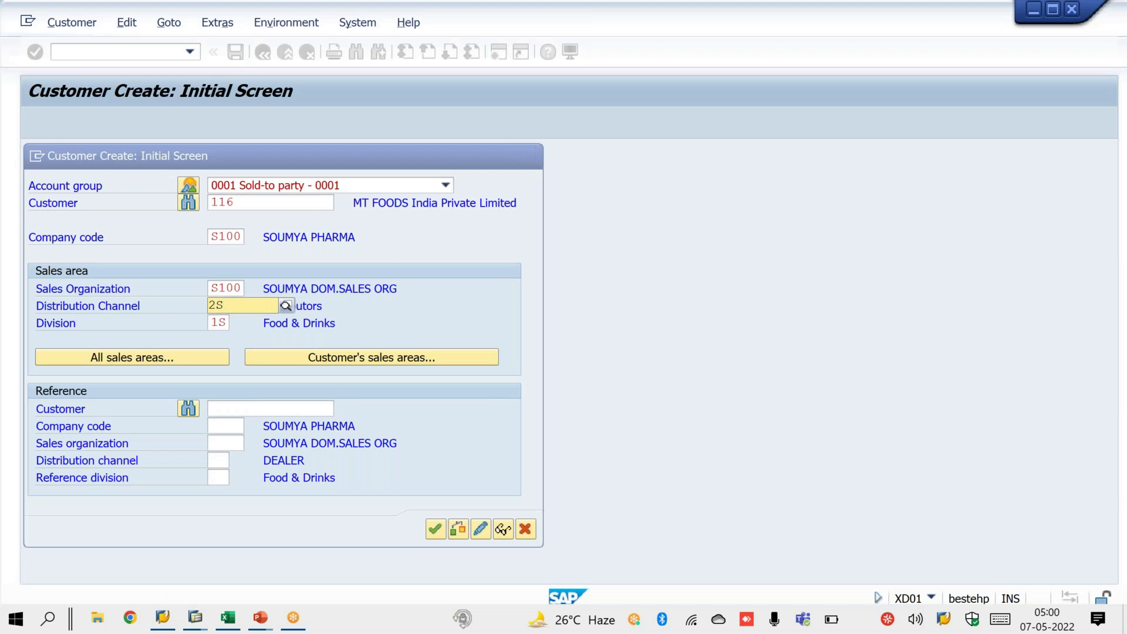
left_click(228, 339)
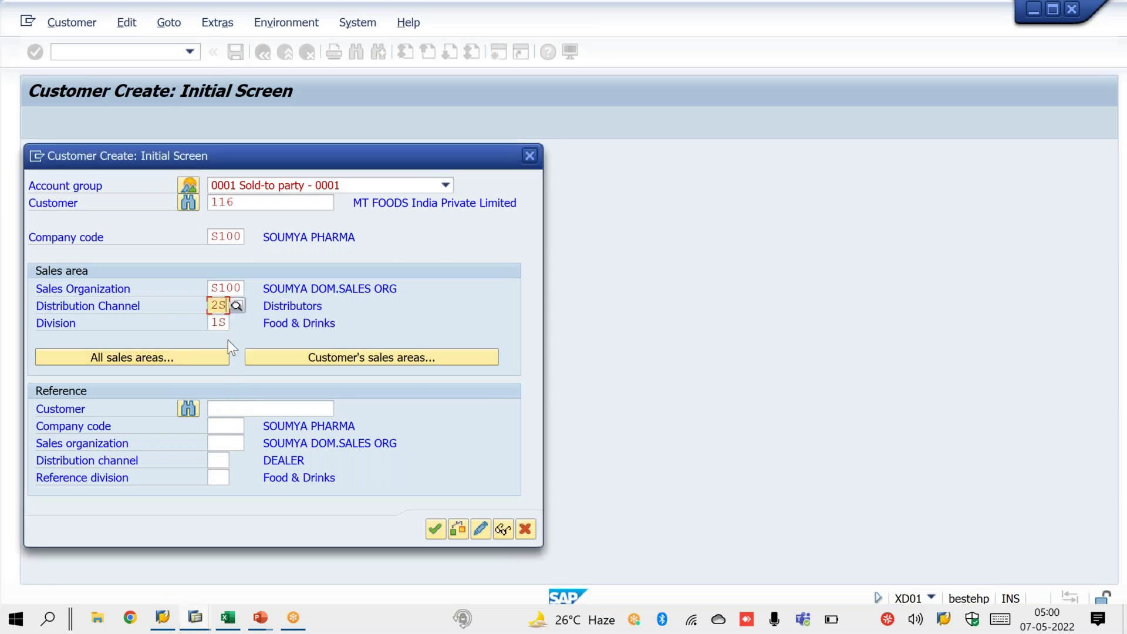
key("Return")
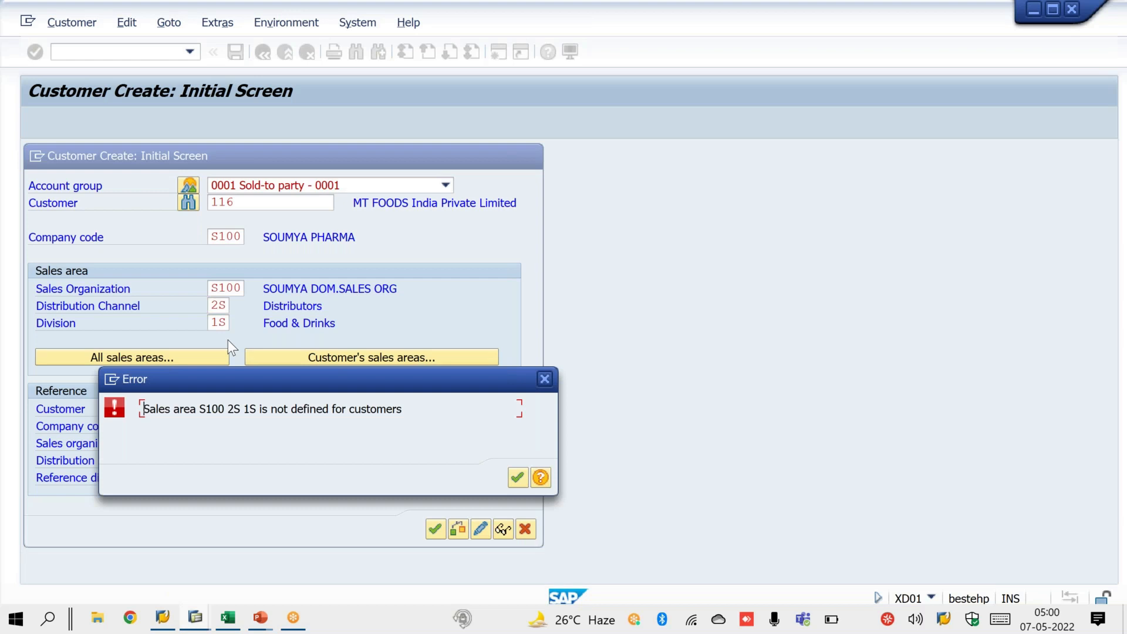
key("Return")
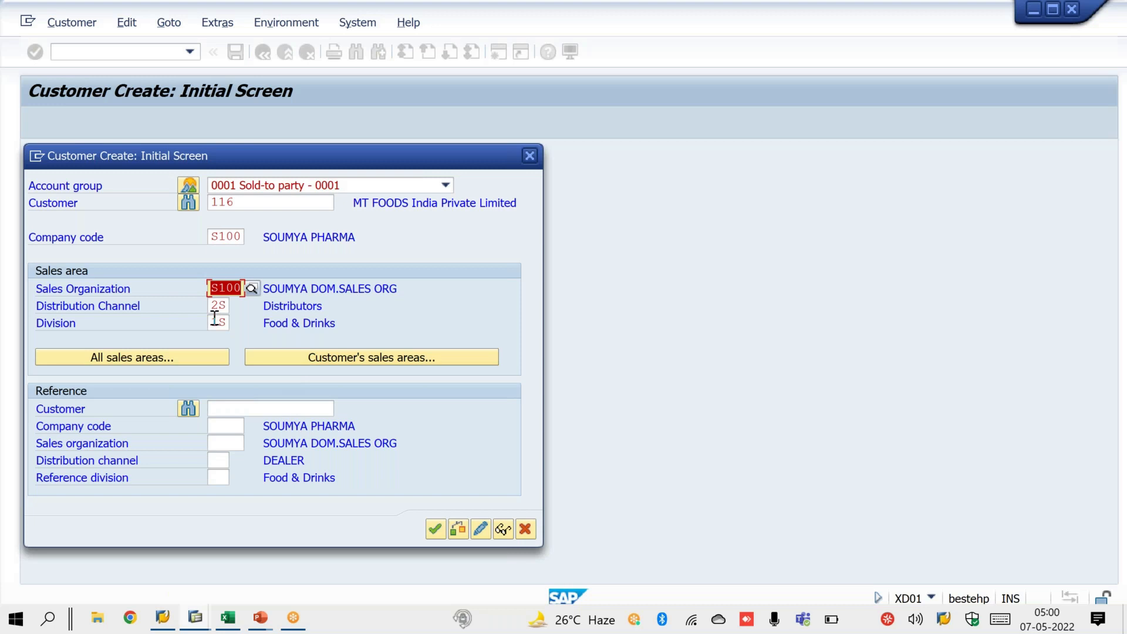
- Cancel customer creation and start transaction SPRO from the SAP Easy Access screen
left_click_drag(213, 321, 262, 323)
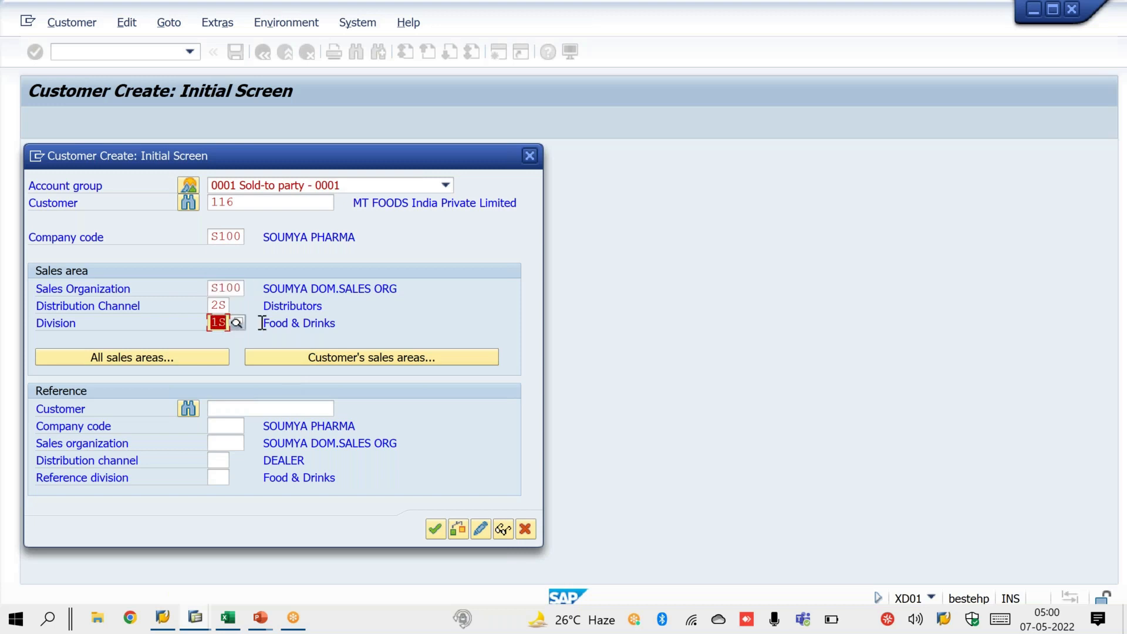
left_click(248, 205)
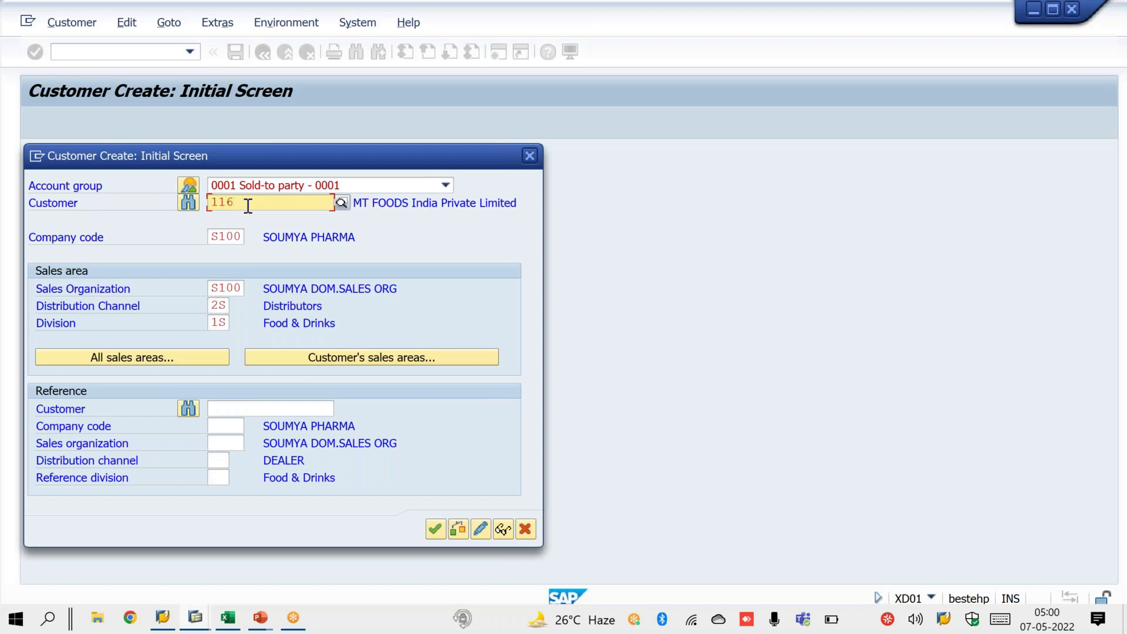
left_click(524, 151)
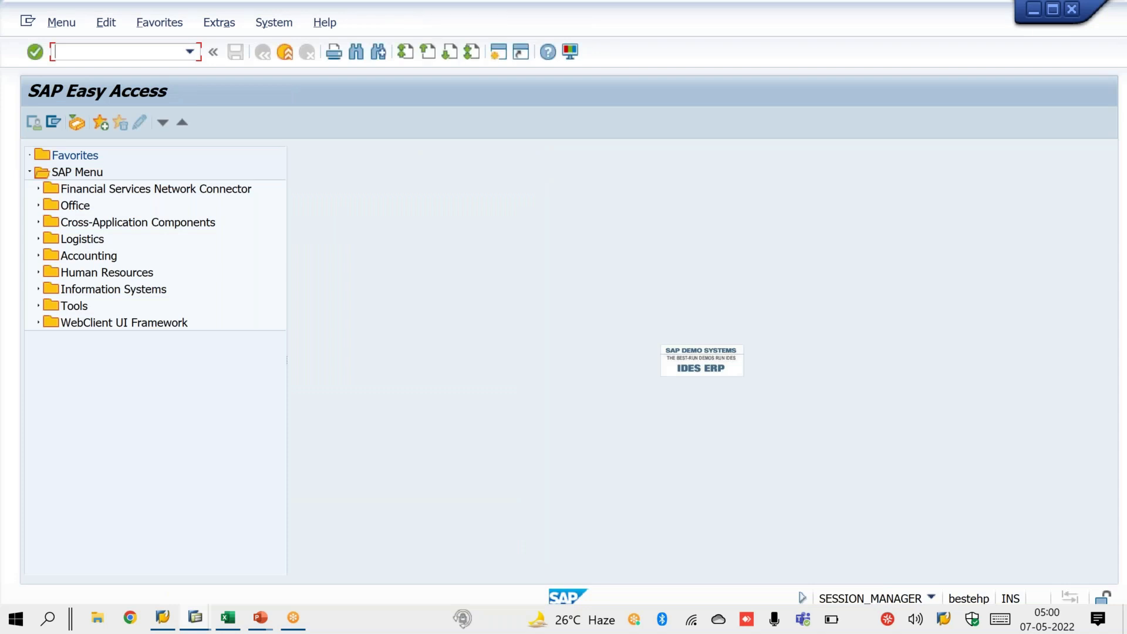
type("SPRO")
key("Return")
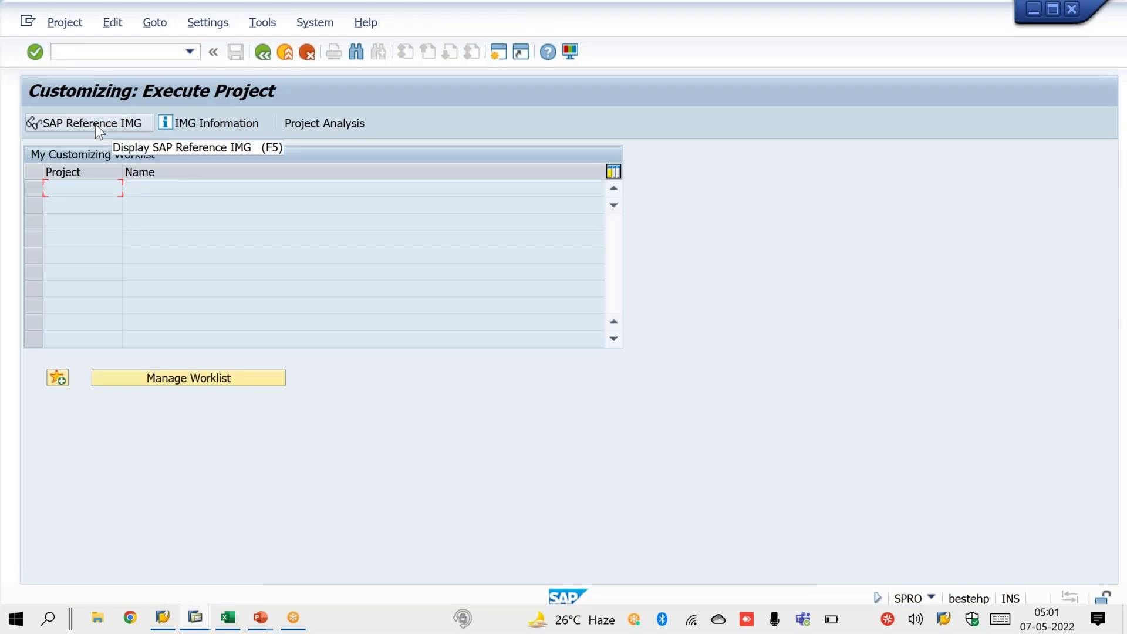
- Open the SAP Reference IMG and move down the structure to the logistics and sales areas
left_click(95, 124)
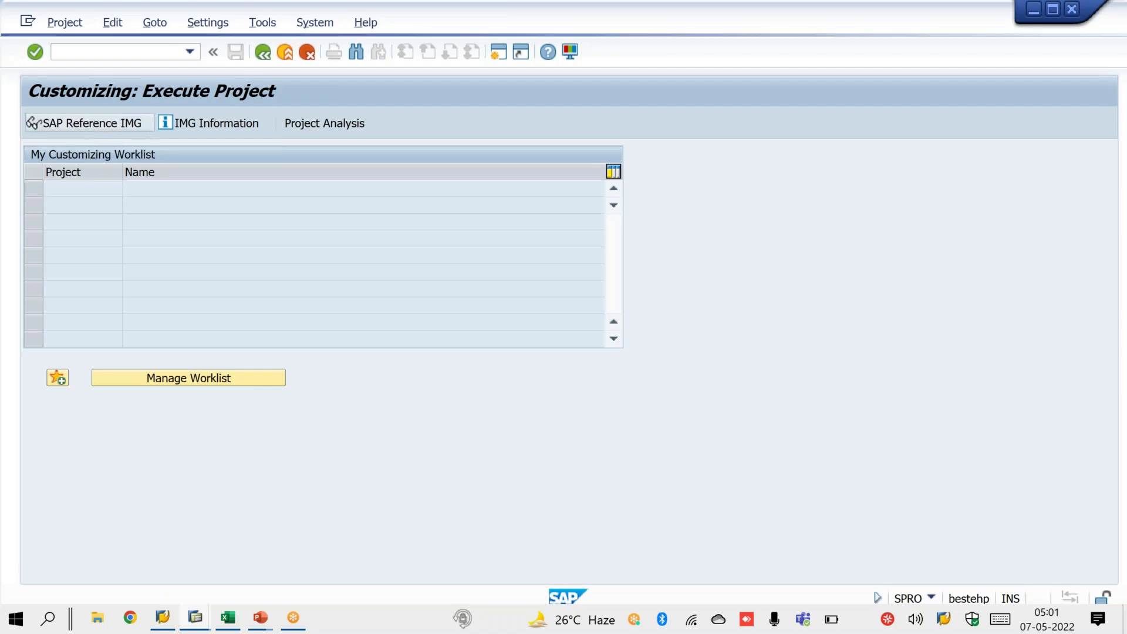
key("Down")
key("Down")
key("Down")
key("Down")
key("Down")
key("Down")
key("Down")
key("Down")
key("Down")
key("Down")
key("Down")
key("Down")
key("Down")
key("Down")
key("Down")
key("Down")
key("Down")
key("Down")
key("Down")
key("Down")
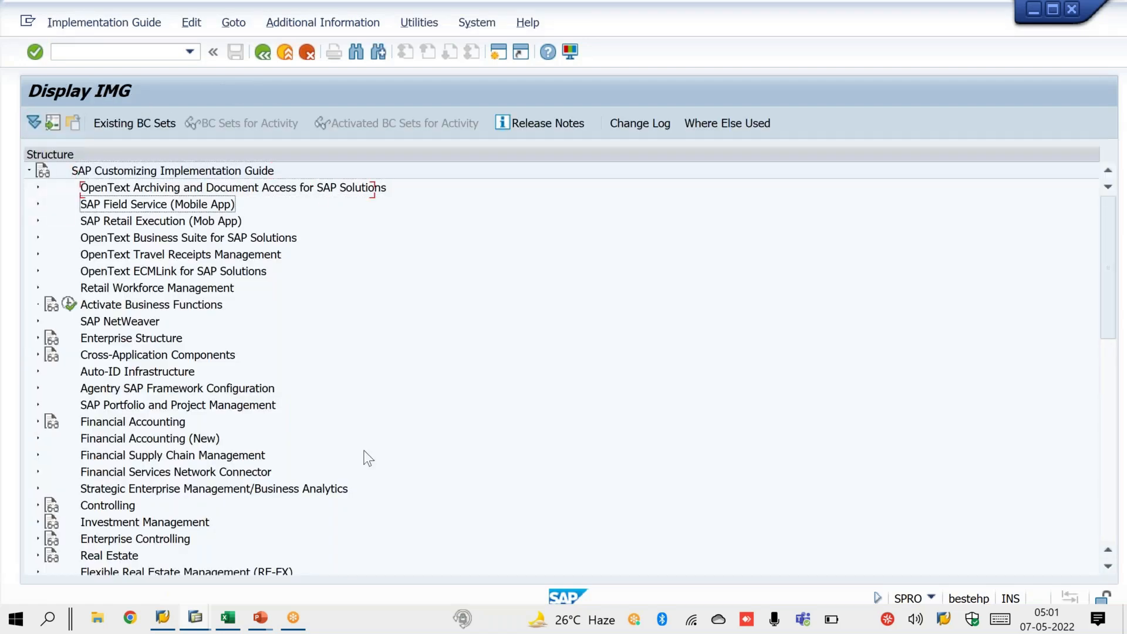
key("Down")
key("Down")
key("Down")
key("Down")
key("Down")
key("Down")
key("Down")
key("Down")
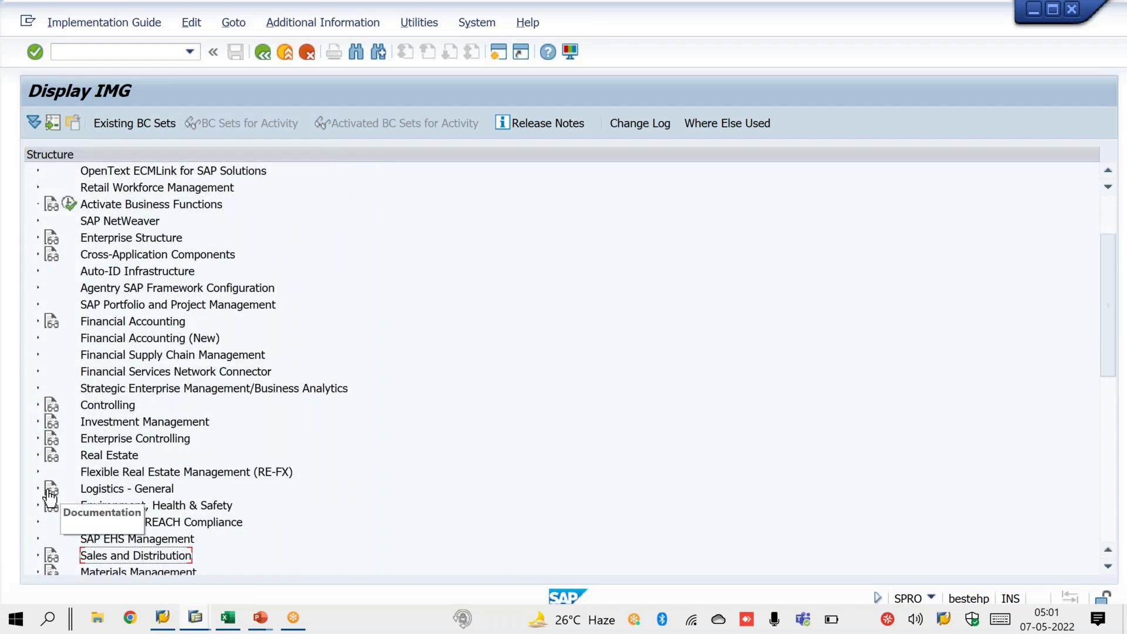
- Open Change Message Control for Customer Master Data under Logistics - General, Business Partner, Customers, Control
left_click(37, 488)
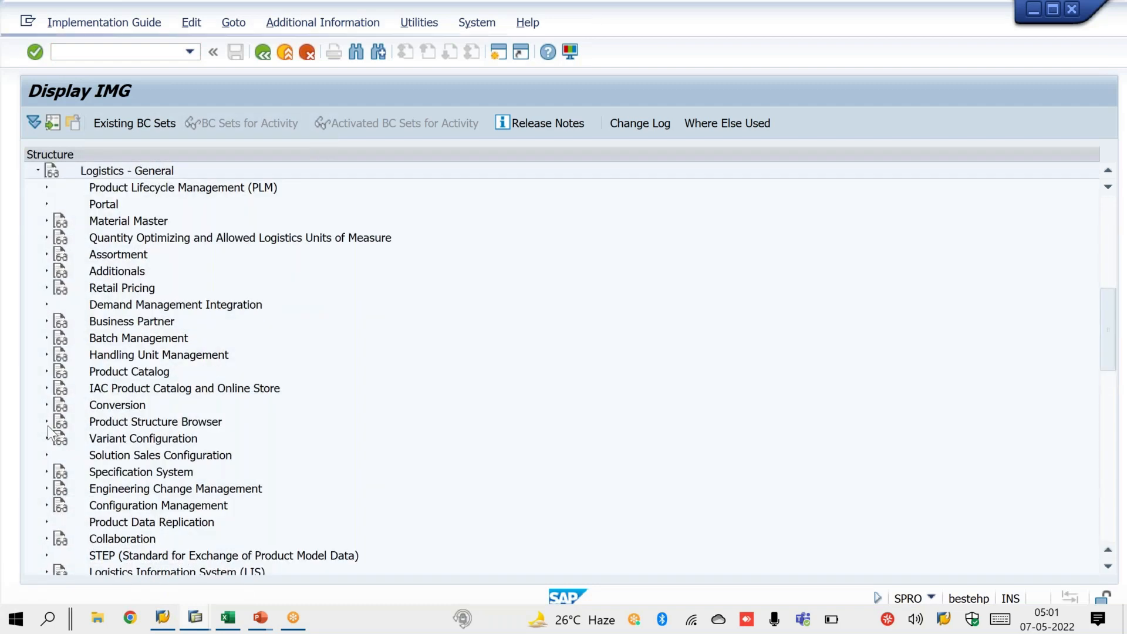
left_click(46, 322)
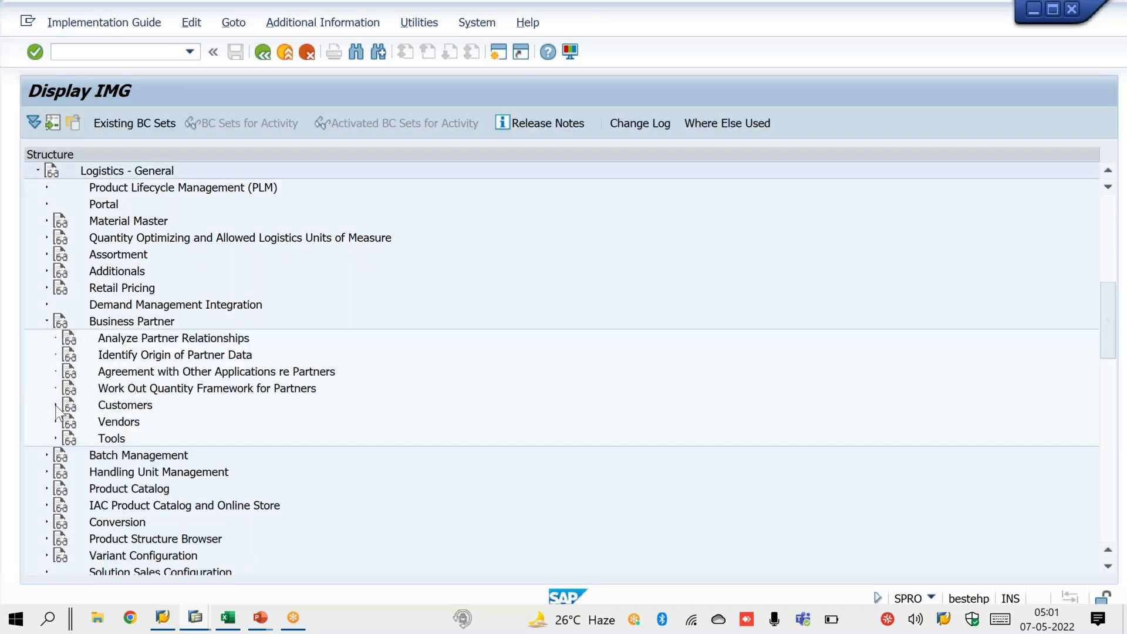
left_click(56, 405)
left_click(65, 422)
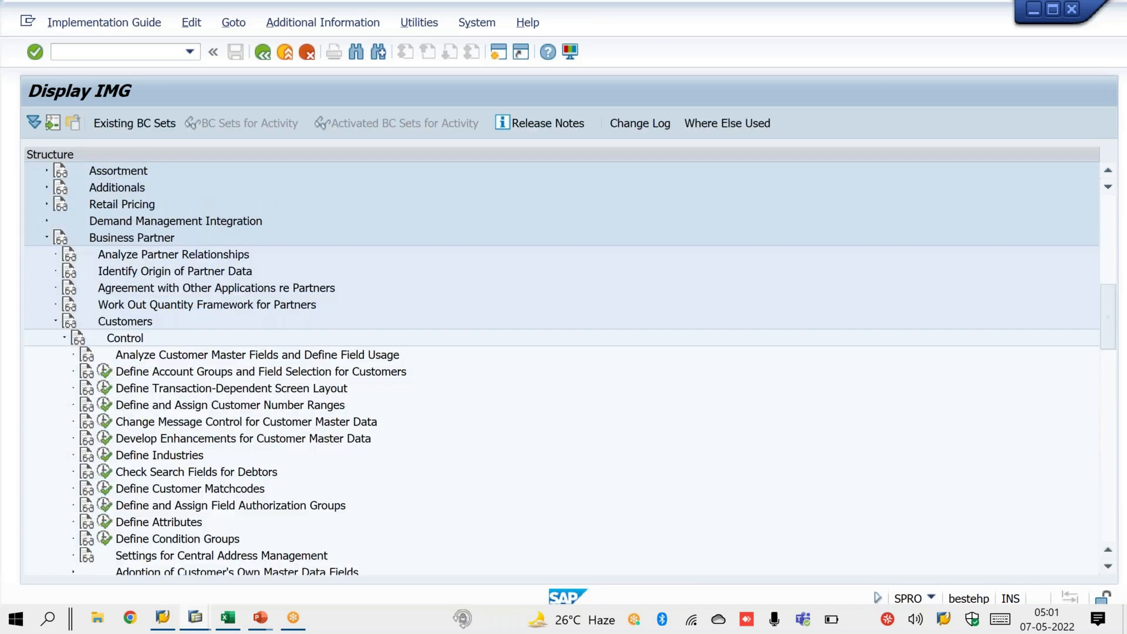
left_click(116, 422)
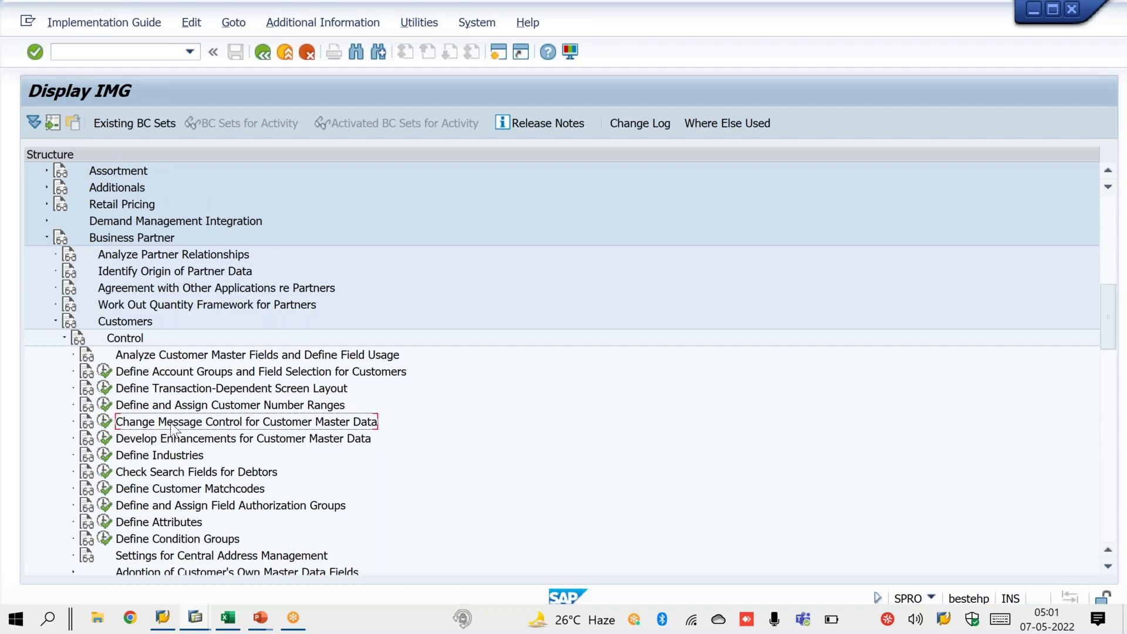
left_click(104, 422)
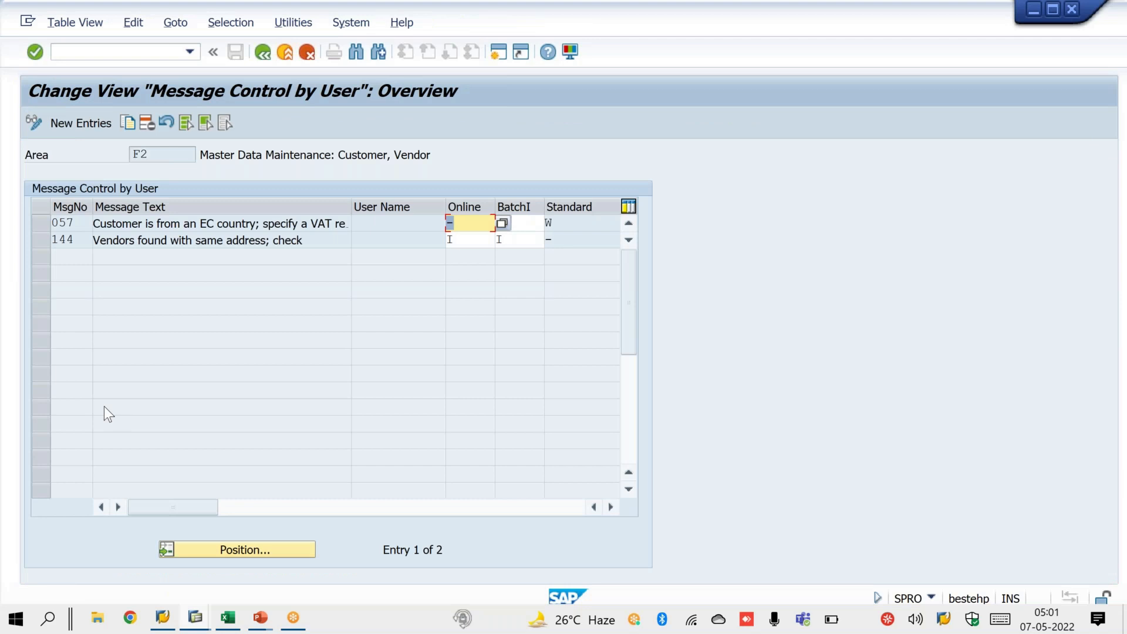
- Add a new message control entry for message 131 with type E for both online and batch input
left_click(78, 132)
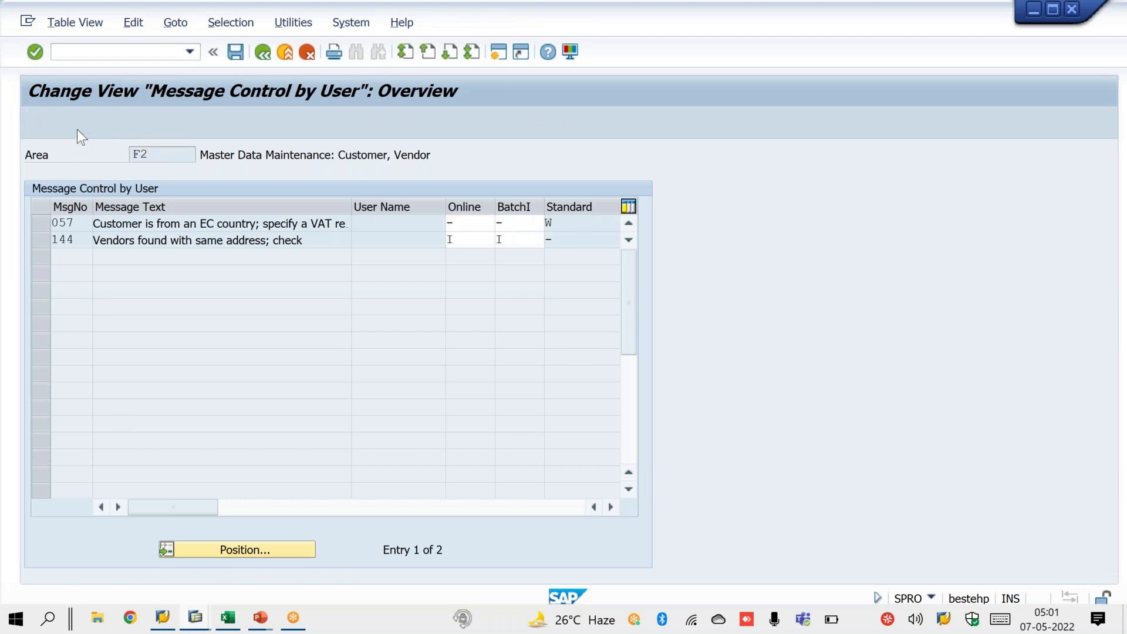
type("131")
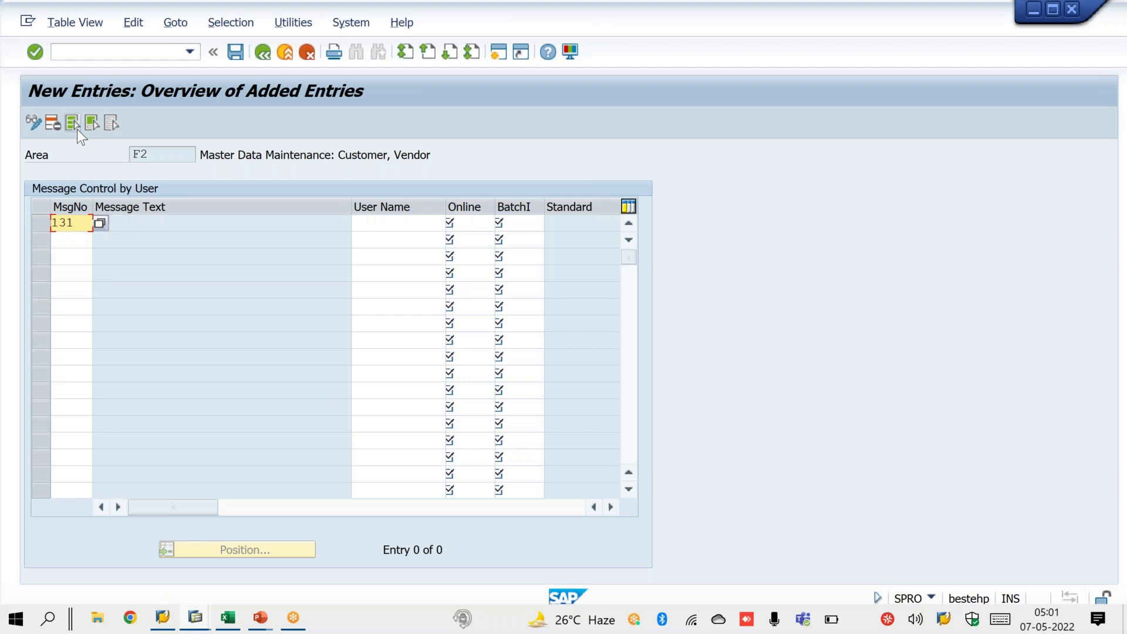
key("Return")
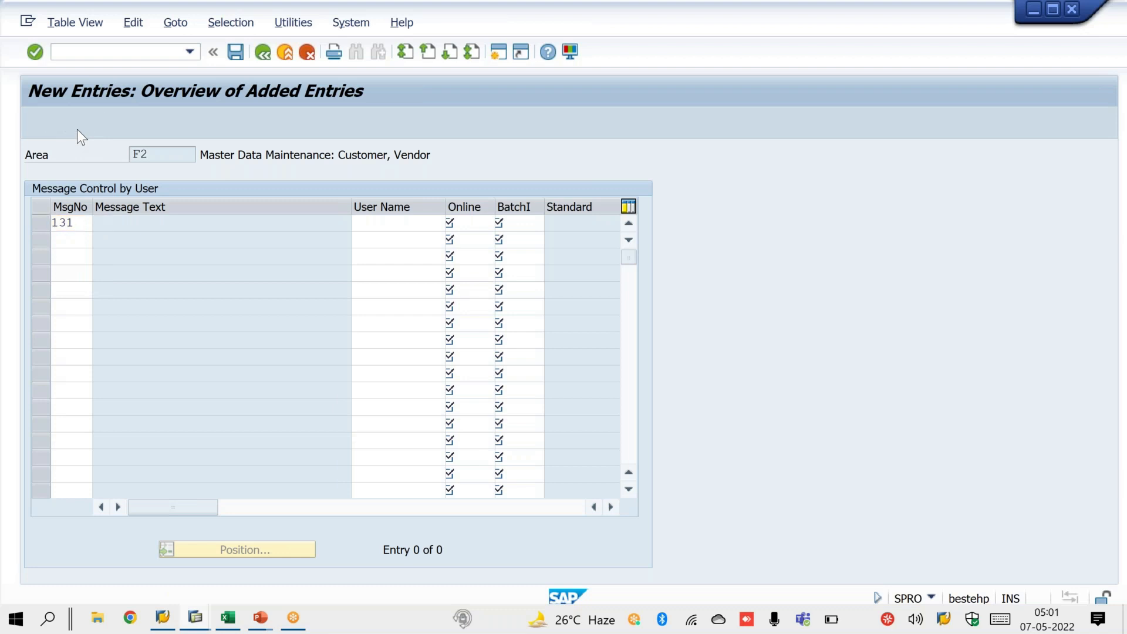
key("Return")
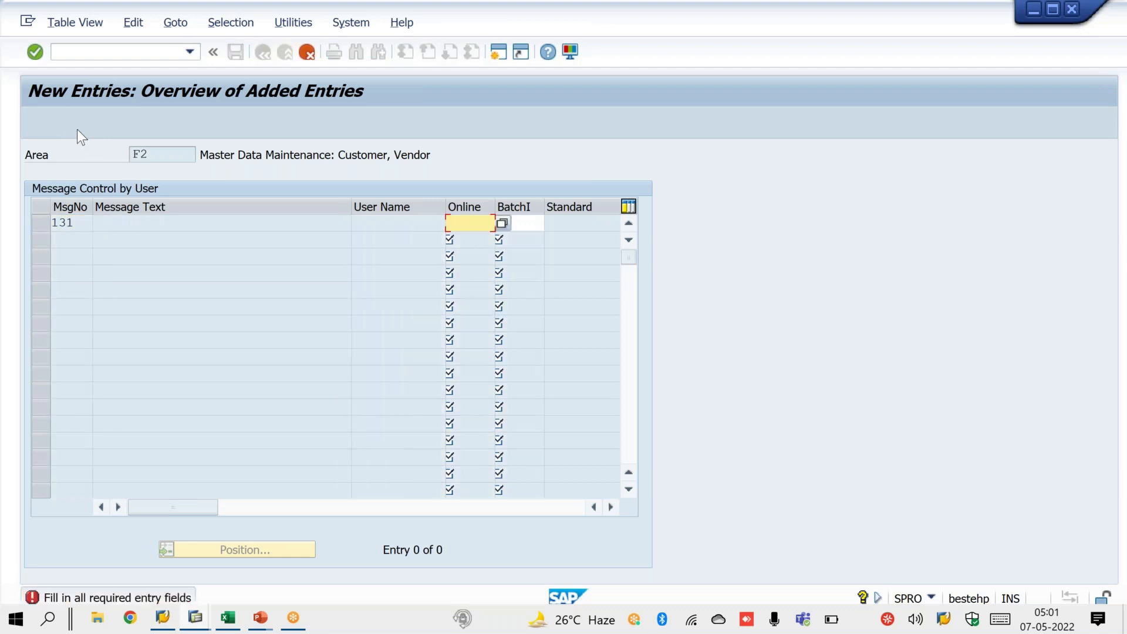
key("Tab")
type("E")
key("Tab")
key("Return")
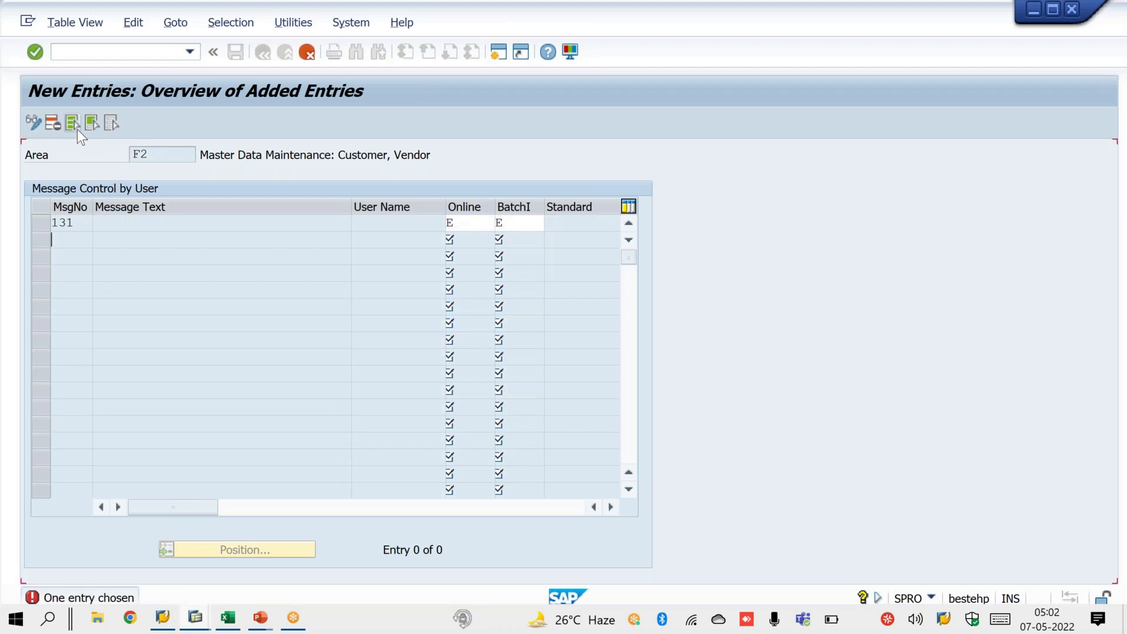
- Check the message 131 entry's text and types, and save it under the SD_MT_TR customizing request
left_click_drag(93, 224, 309, 225)
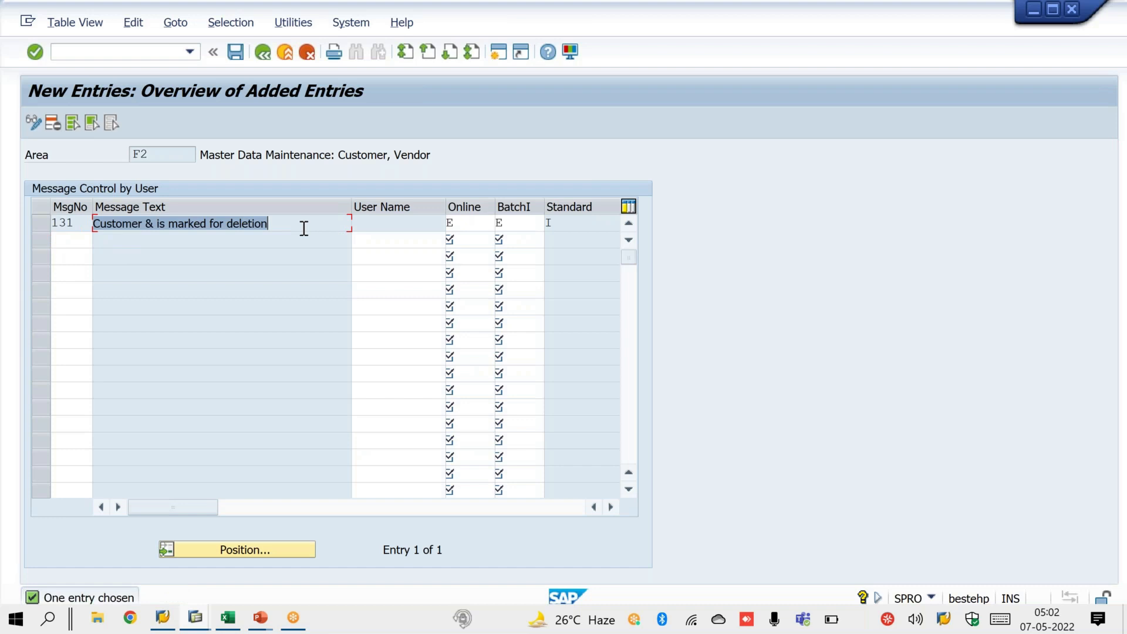
left_click(303, 229)
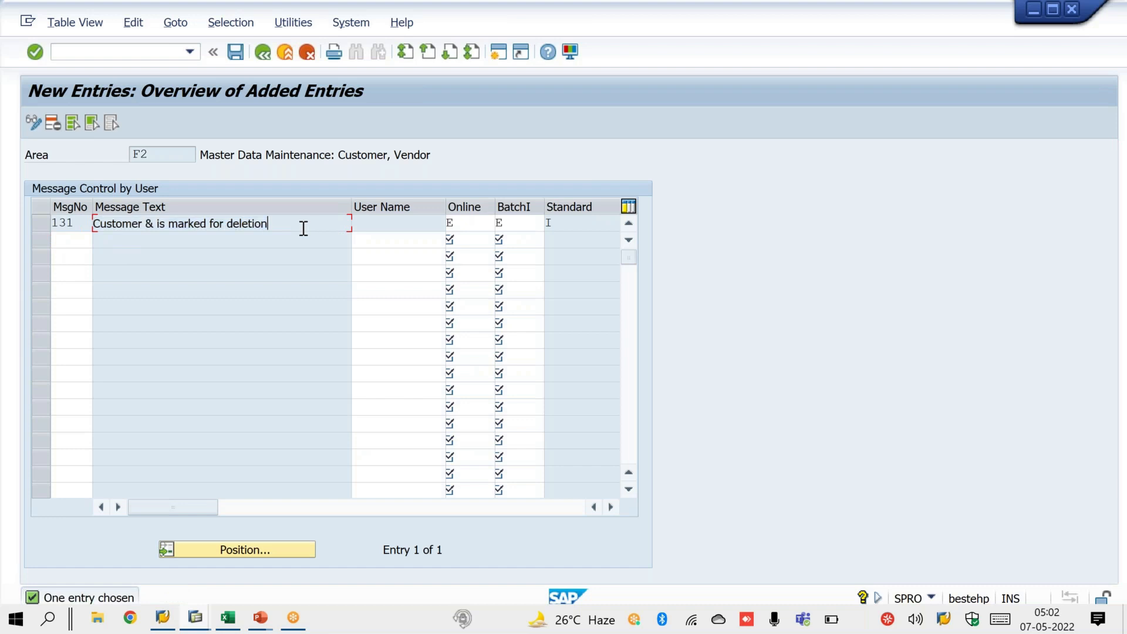
double_click(450, 224)
left_click_drag(526, 223, 431, 223)
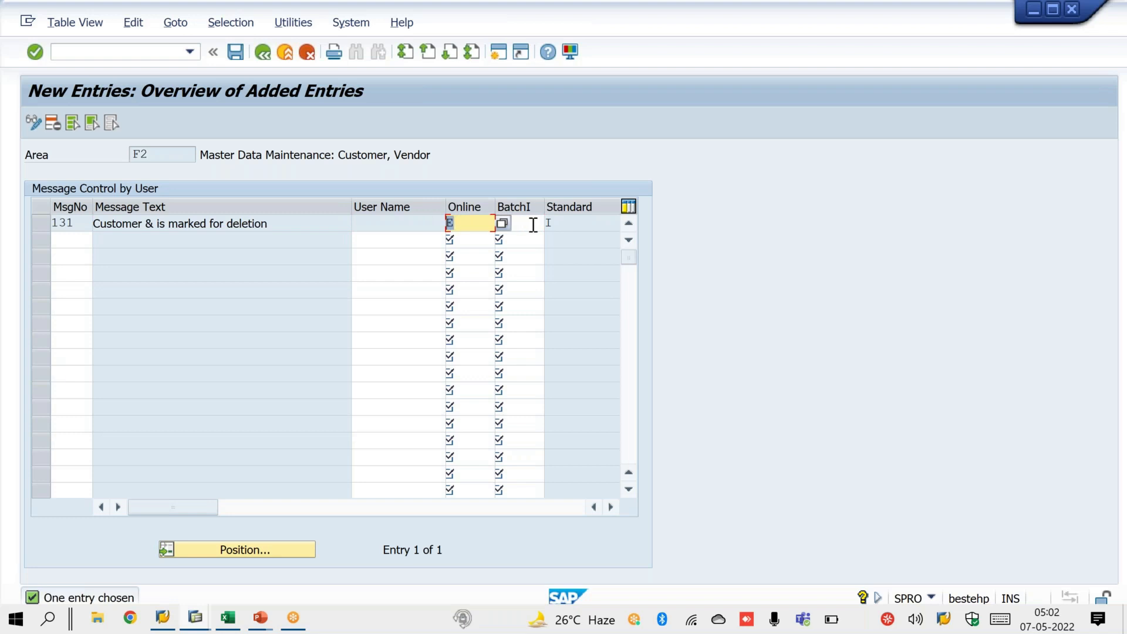
left_click(235, 56)
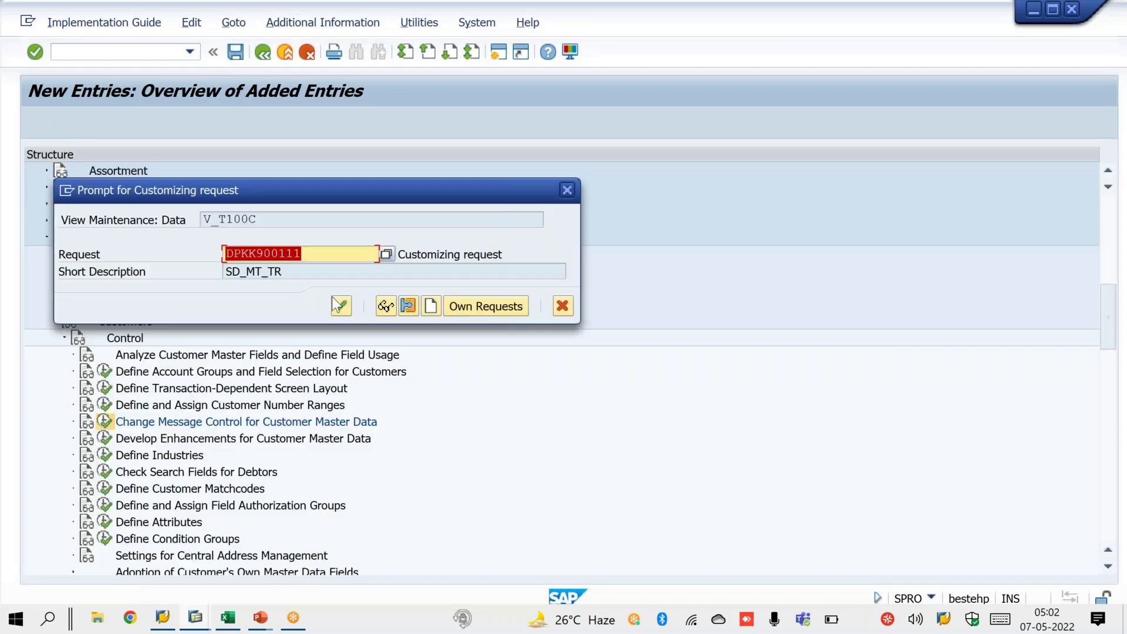
left_click(338, 305)
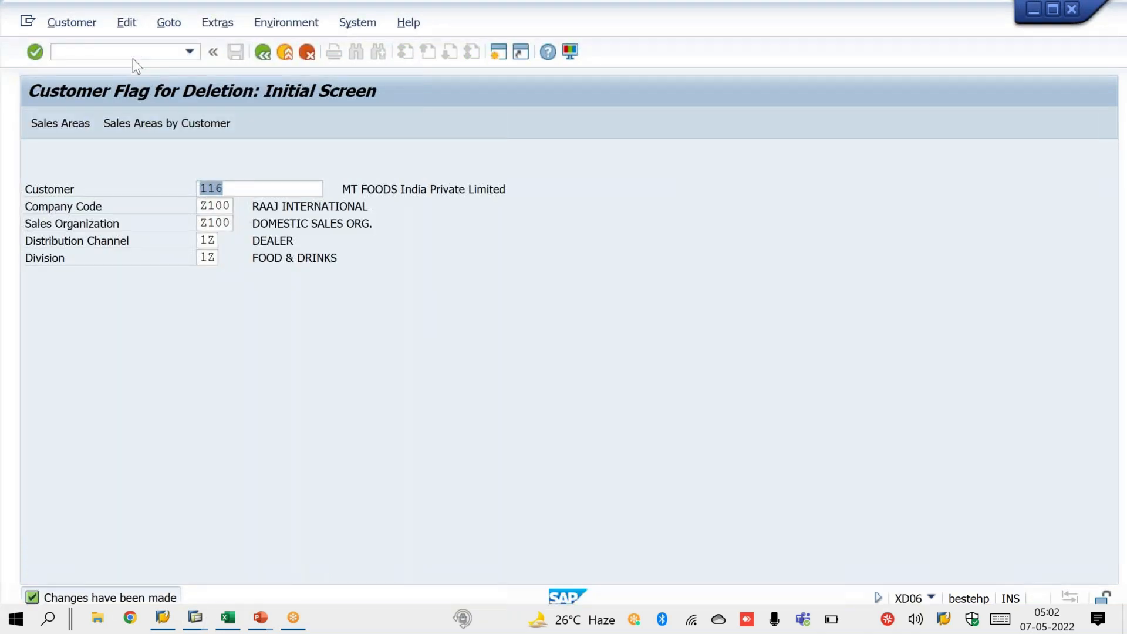
- In the deletion-flag session, start transaction XD03, try to display MT FOODS India Private Limited for sales area S100, 2S, 1S, and exit
left_click(132, 59)
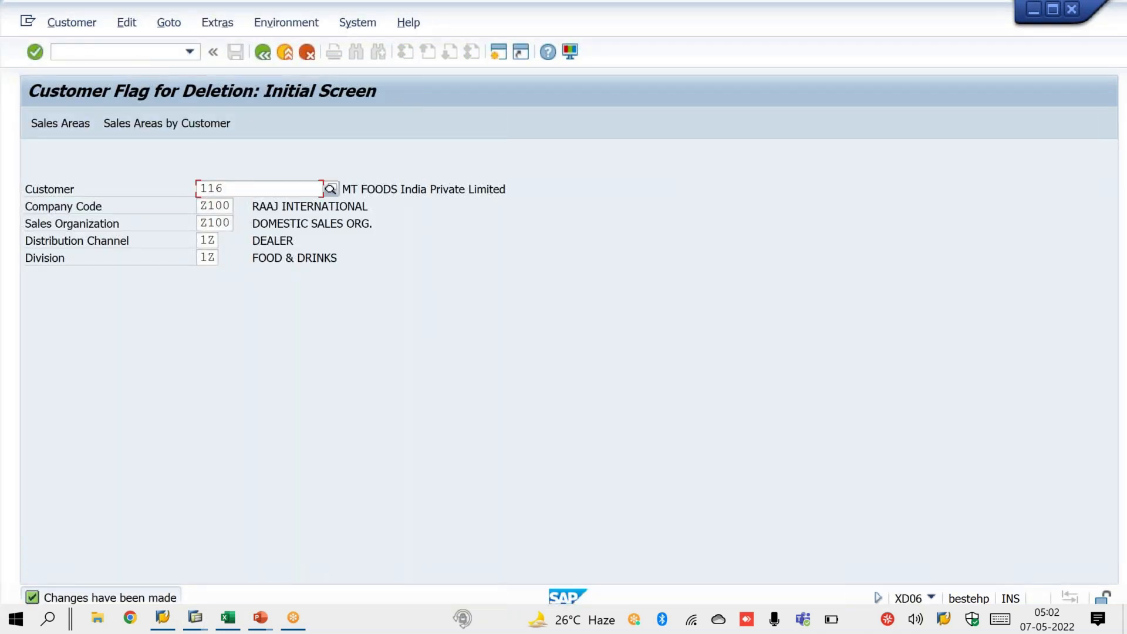
type("/NXD06")
key("Return")
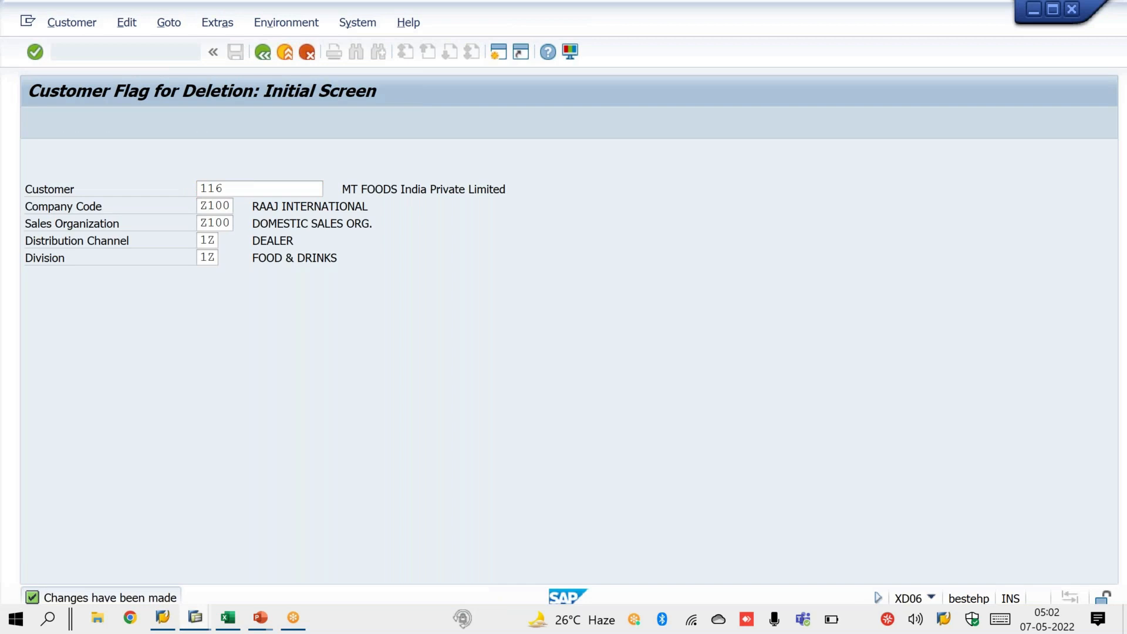
key("Return")
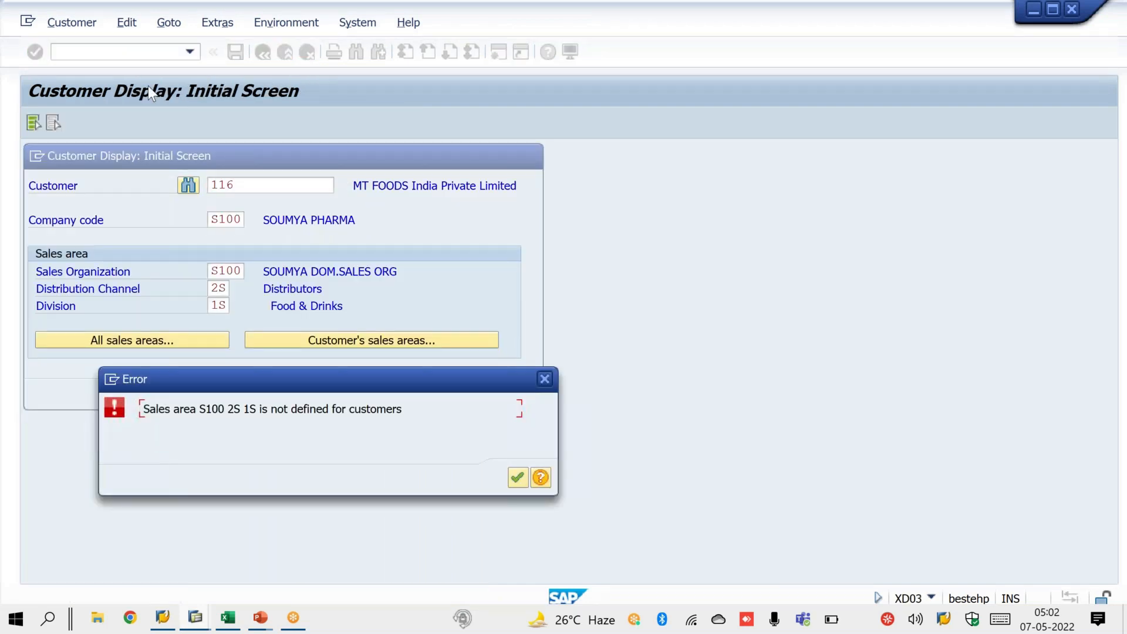
left_click(515, 477)
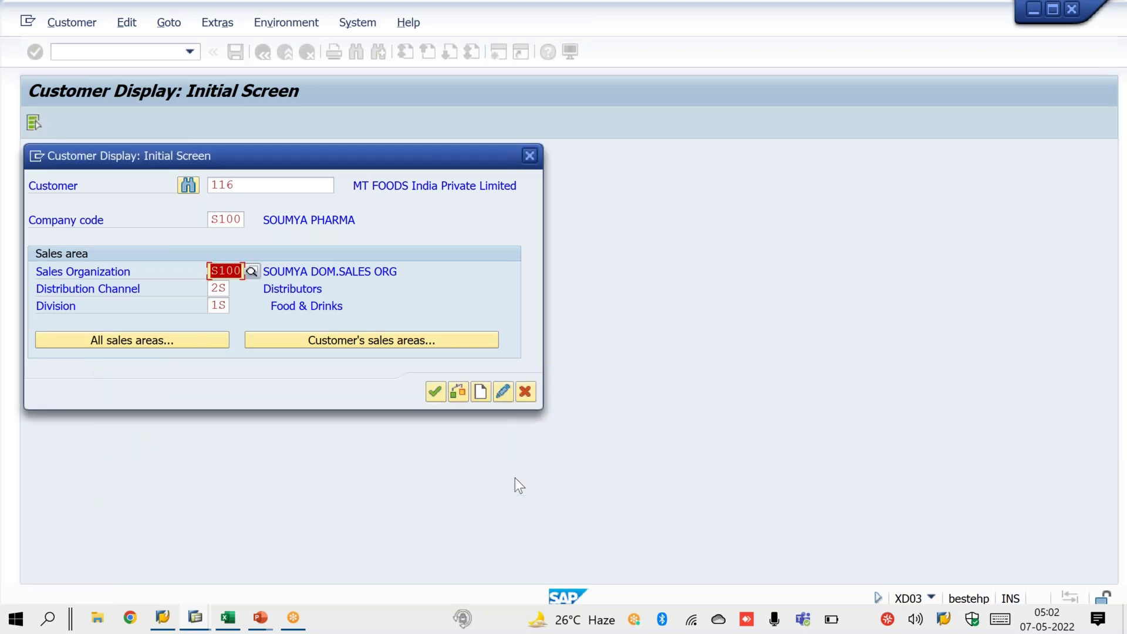
left_click(438, 392)
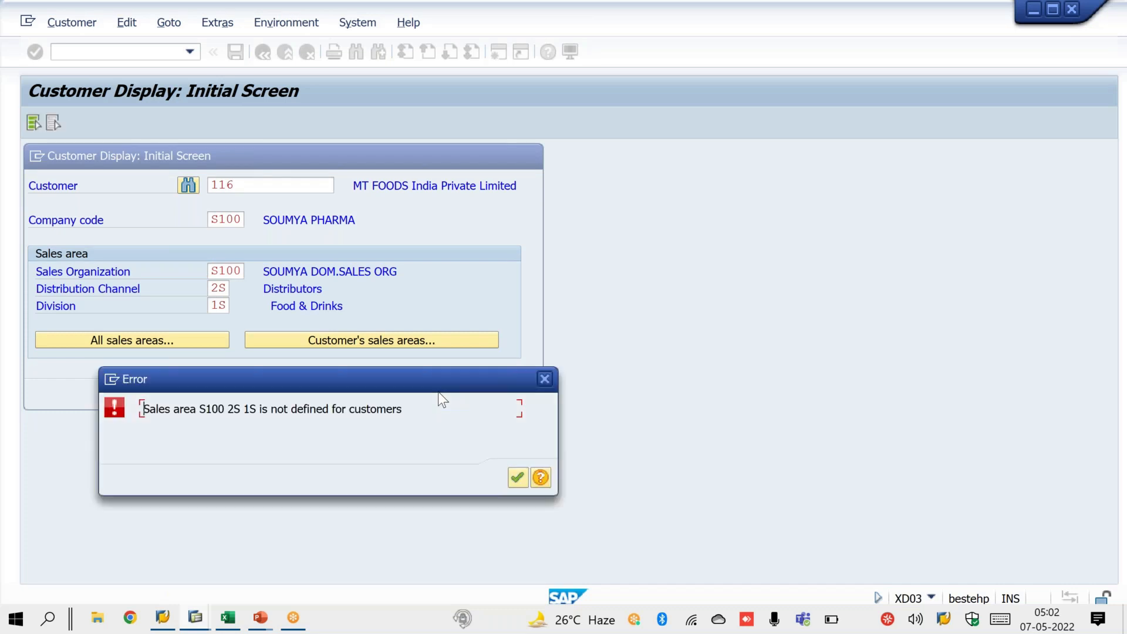
left_click(544, 378)
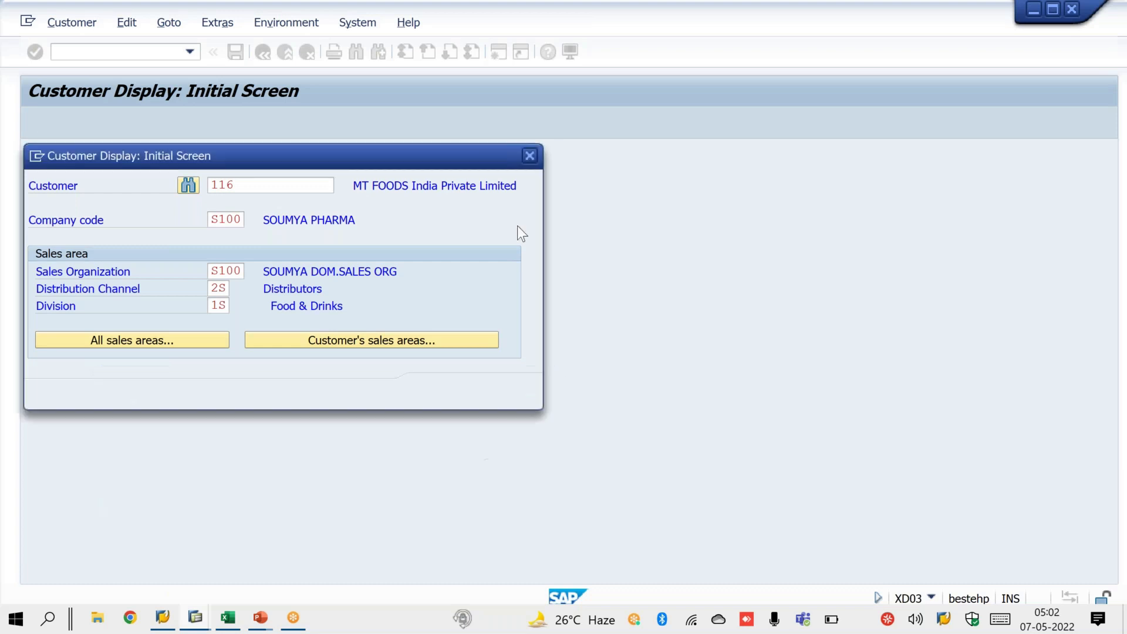
left_click(529, 156)
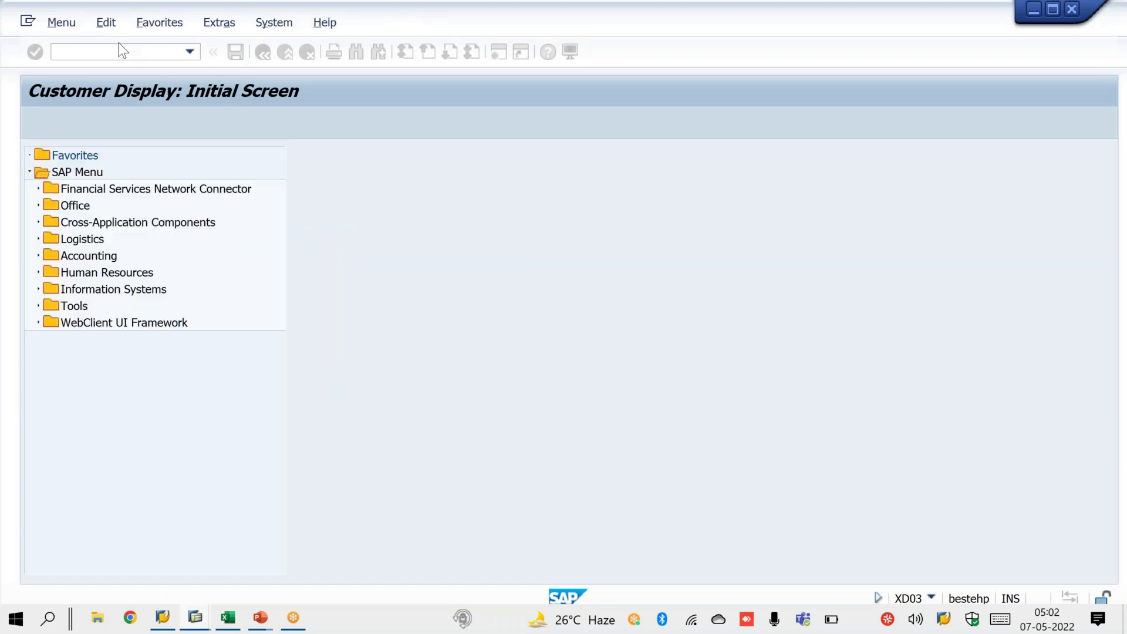
- Start transaction XD02, try to open the customer for change in sales area S100, 2S, 1S, and exit
type("XD02")
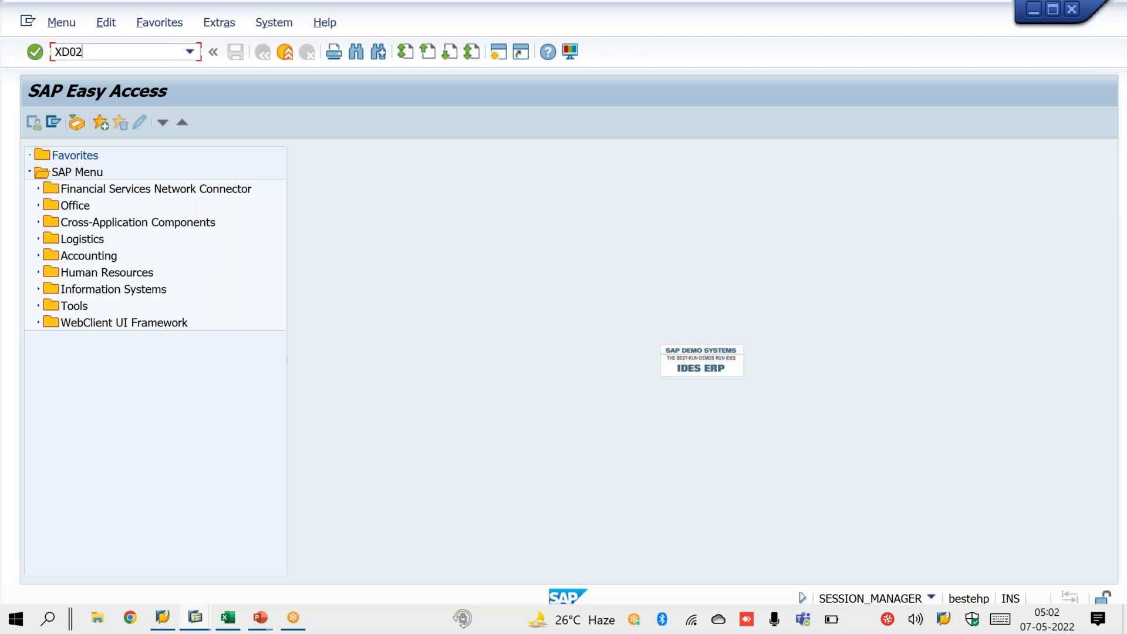
key("Return")
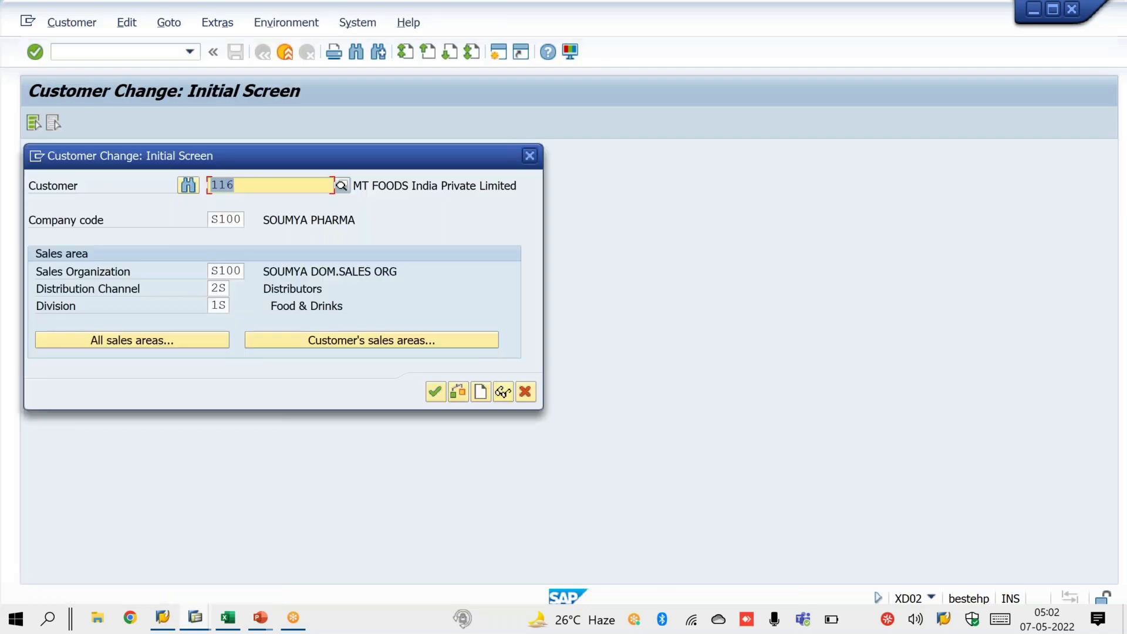
key("Return")
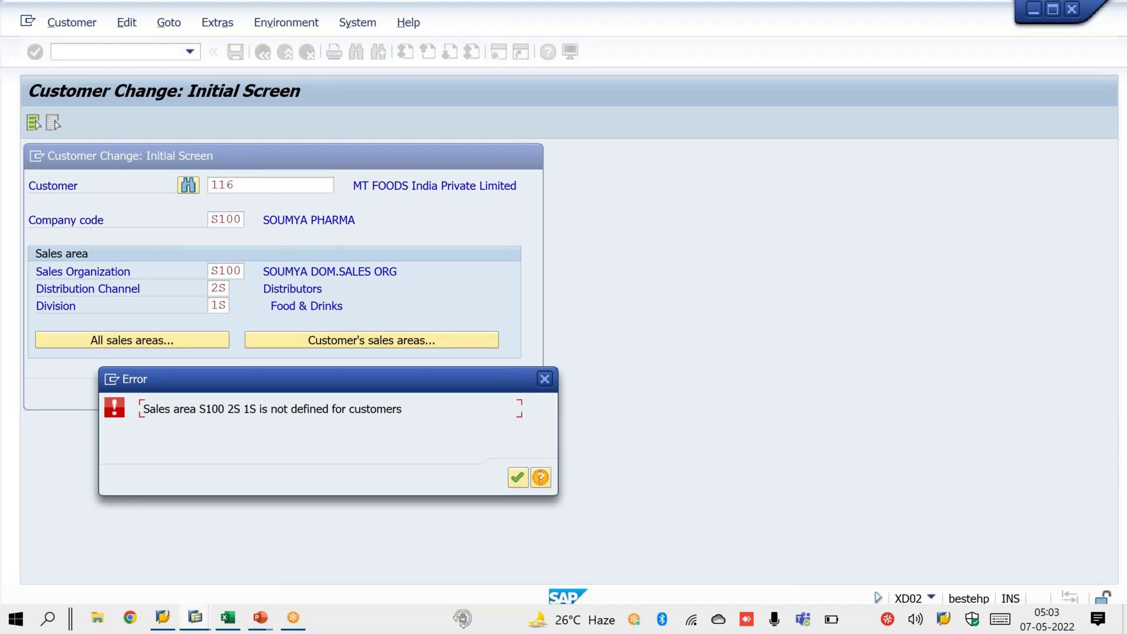
left_click(545, 379)
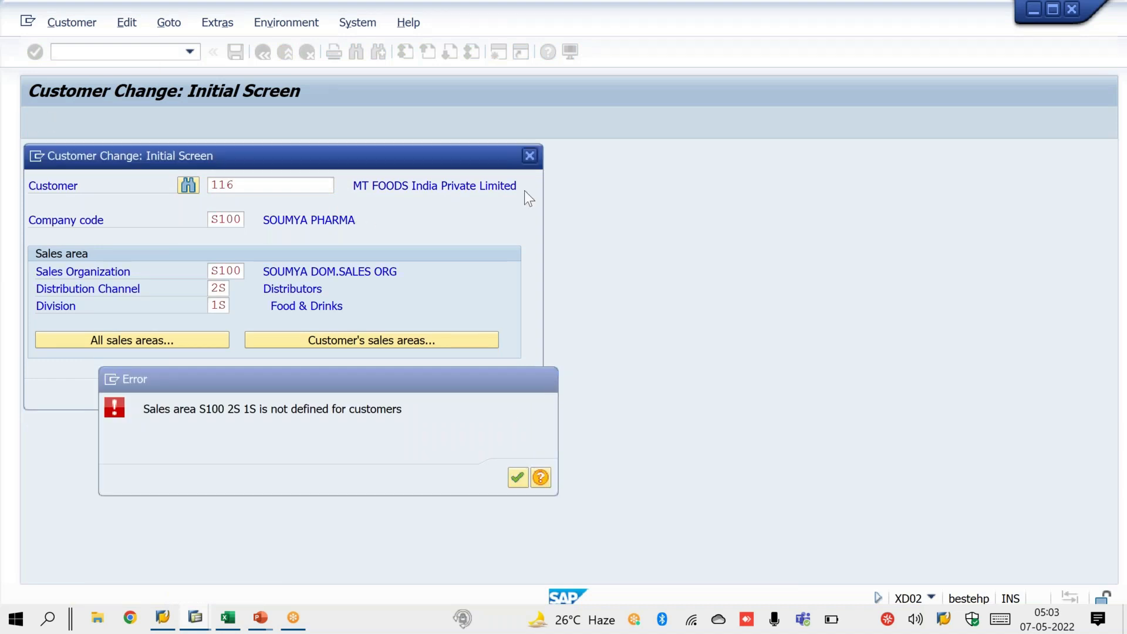
left_click(528, 157)
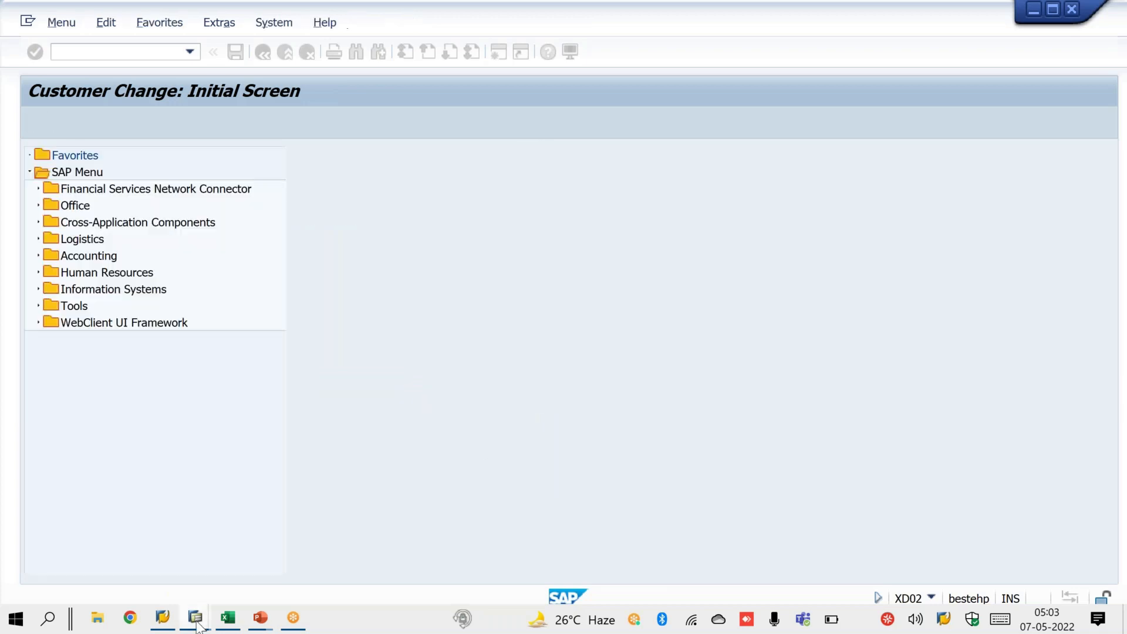
- Switch to the message control session and select the entry for message 131 to review it
left_click(197, 622)
left_click(321, 535)
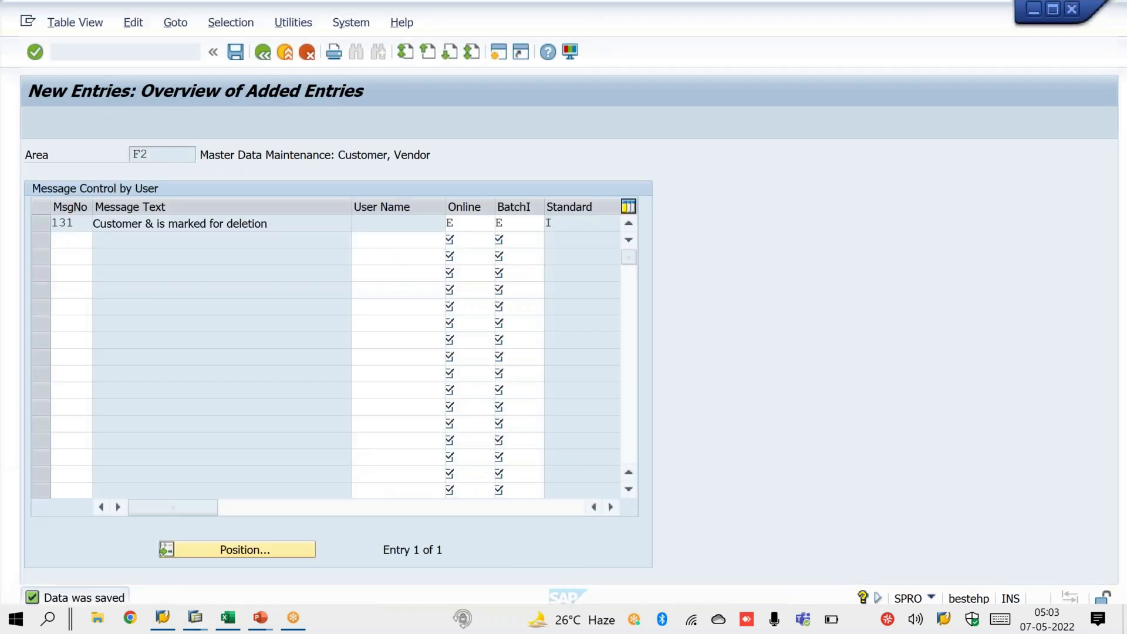
left_click(44, 224)
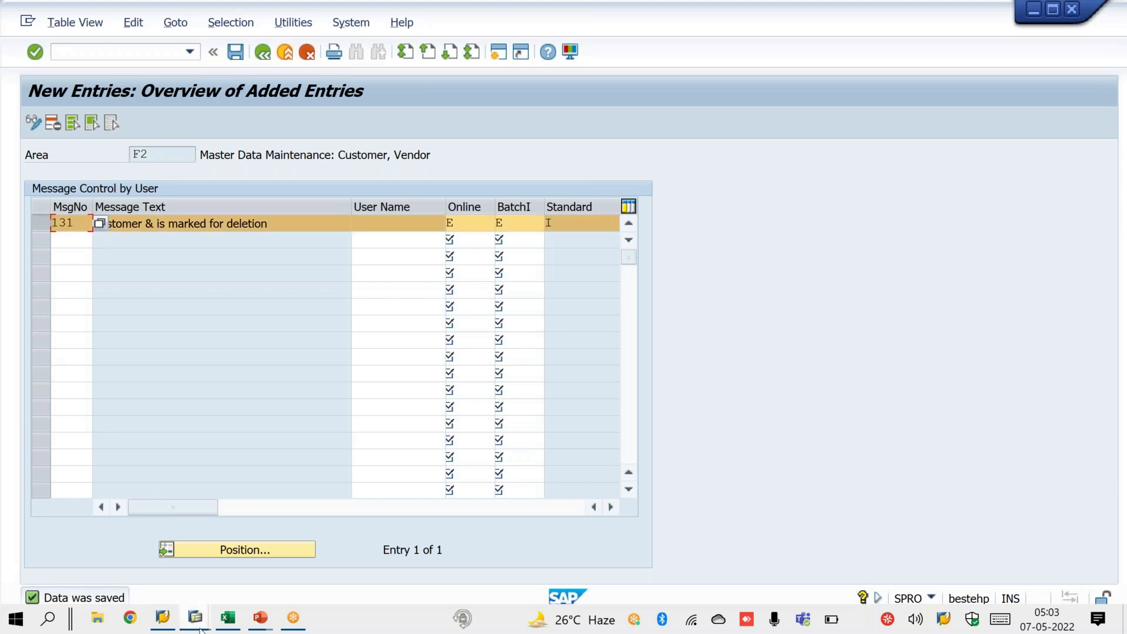
- Switch back to the SAP Easy Access session and start transaction XD01 for customer creation
left_click(201, 625)
left_click(445, 571)
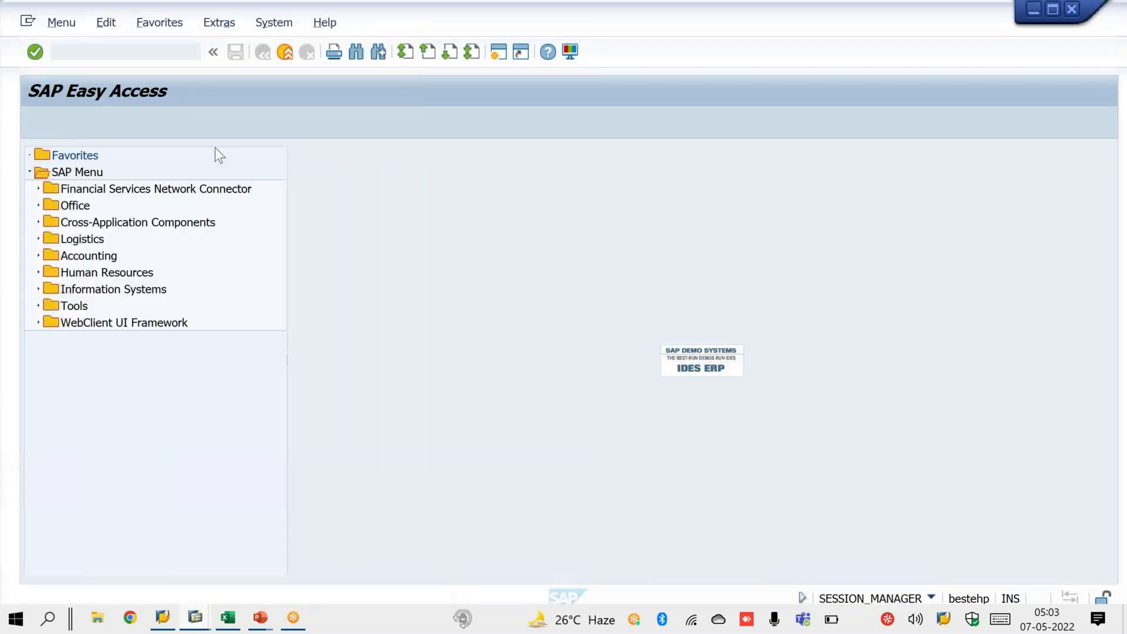
left_click(148, 54)
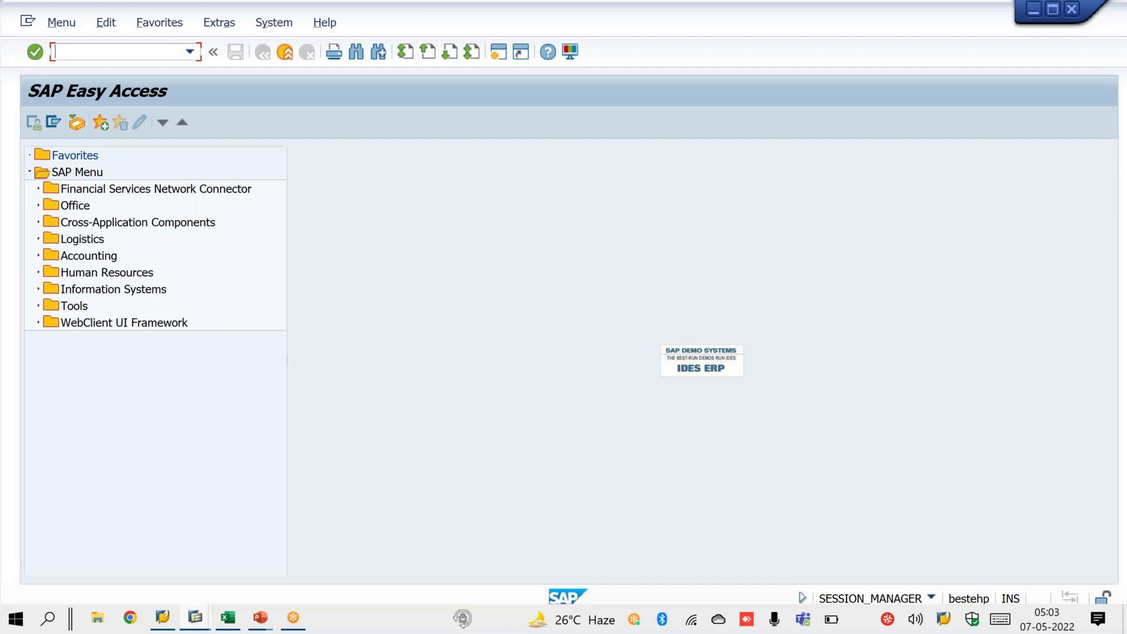
type("NXD01")
key("Return")
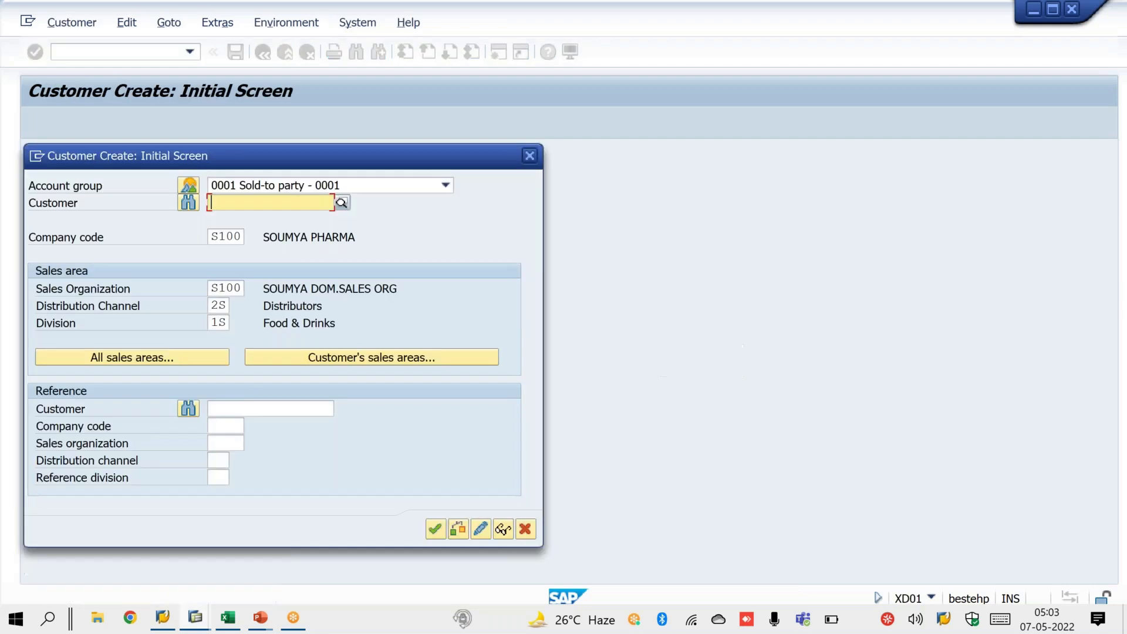
- Set the distribution channel to 1S for the new sold-to party and continue to its general data
key("Tab")
key("Tab")
key("Tab")
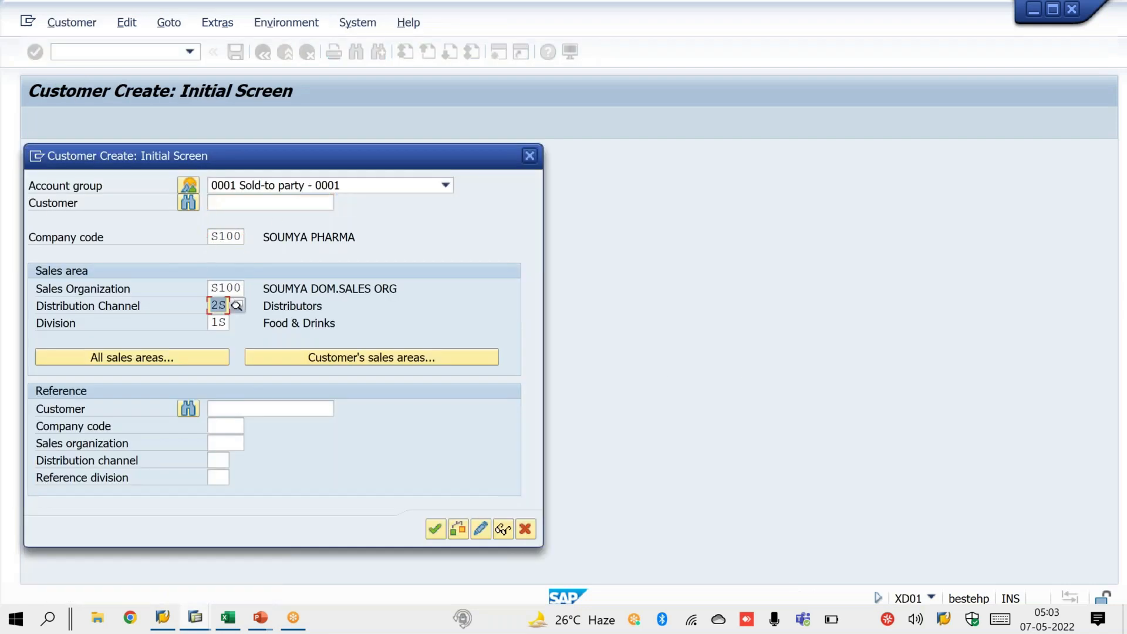
type("1S")
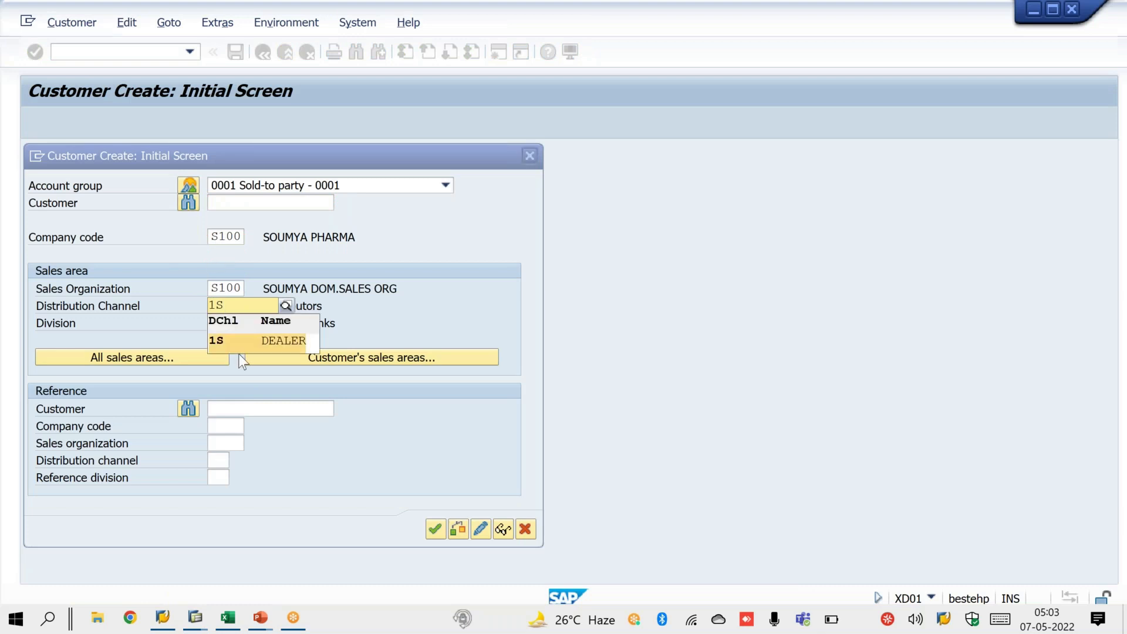
left_click(239, 340)
key("Return")
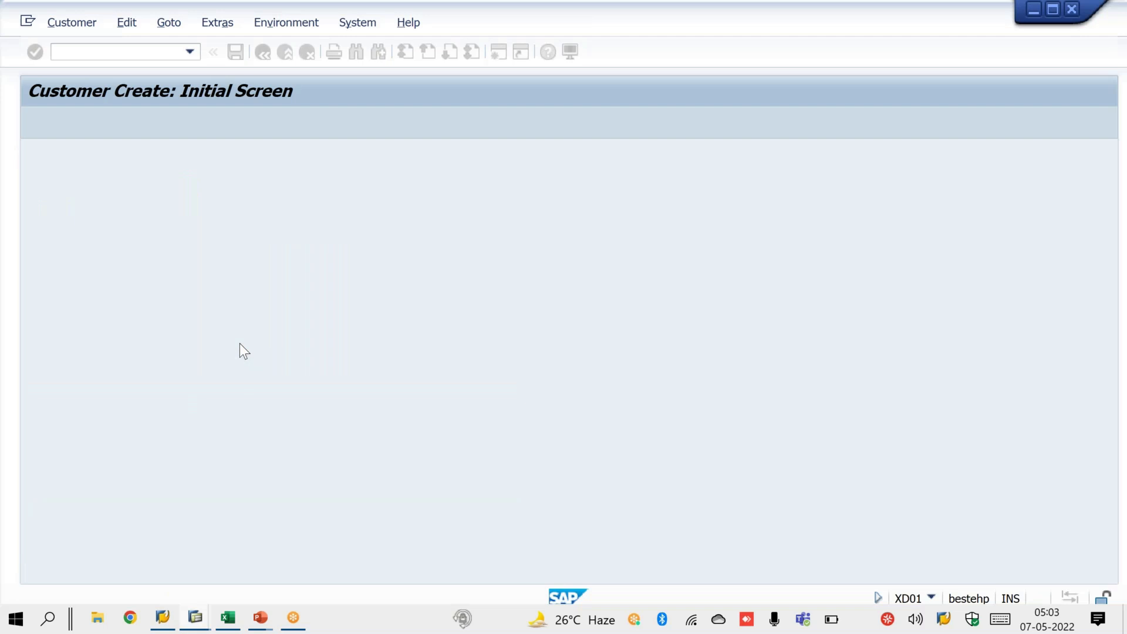
- Enter title Company, name MANOJ TECHNOLOGIES and search term MTT for the new customer
key("c")
key("Tab")
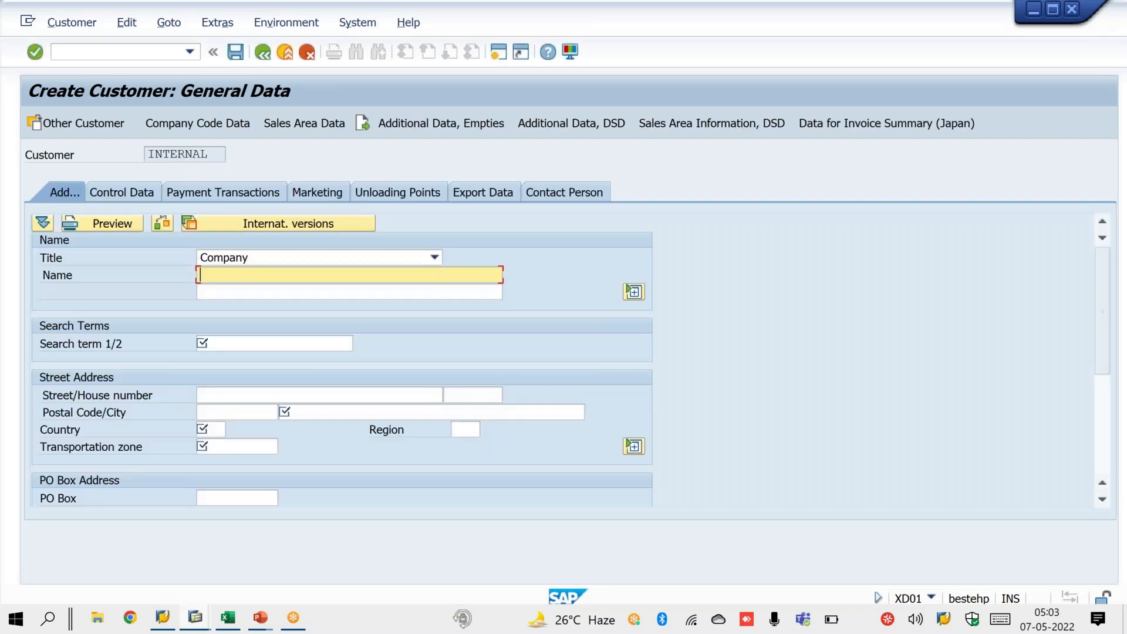
type("MANOJ")
type(" TECHN")
type("NOL")
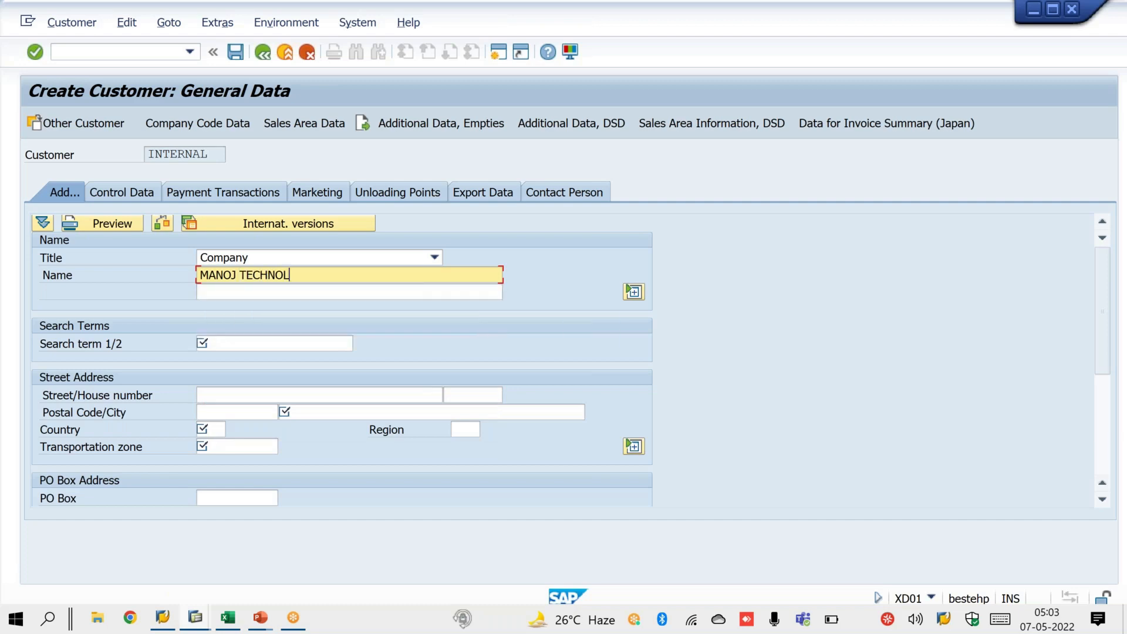
type("OGIES")
key("Tab")
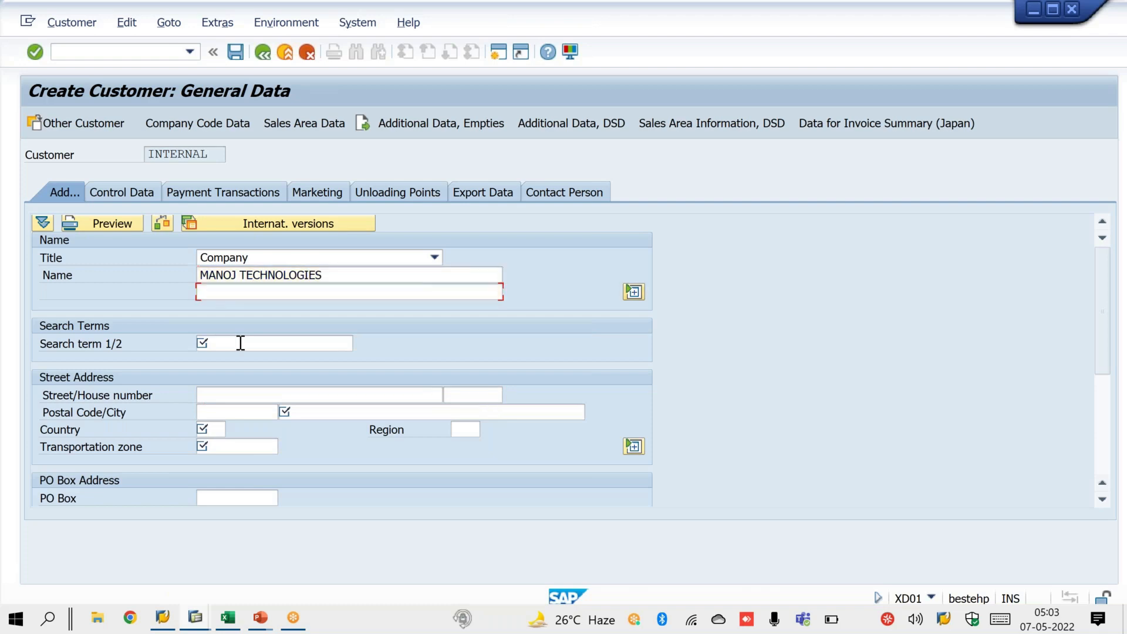
left_click(240, 343)
type("MT")
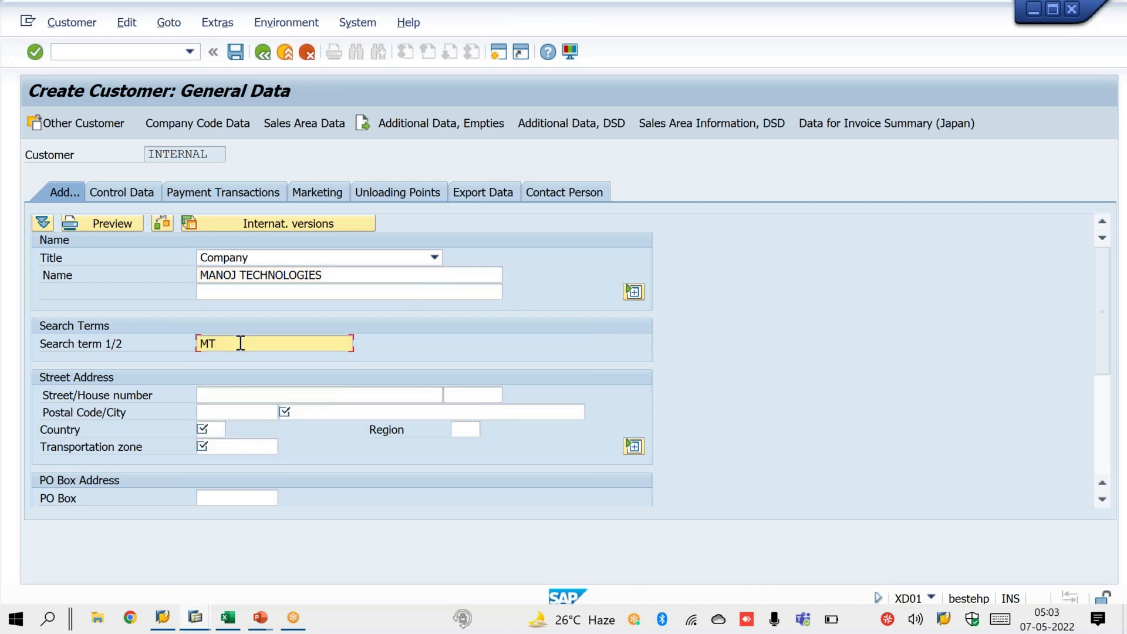
type("T")
key("Tab")
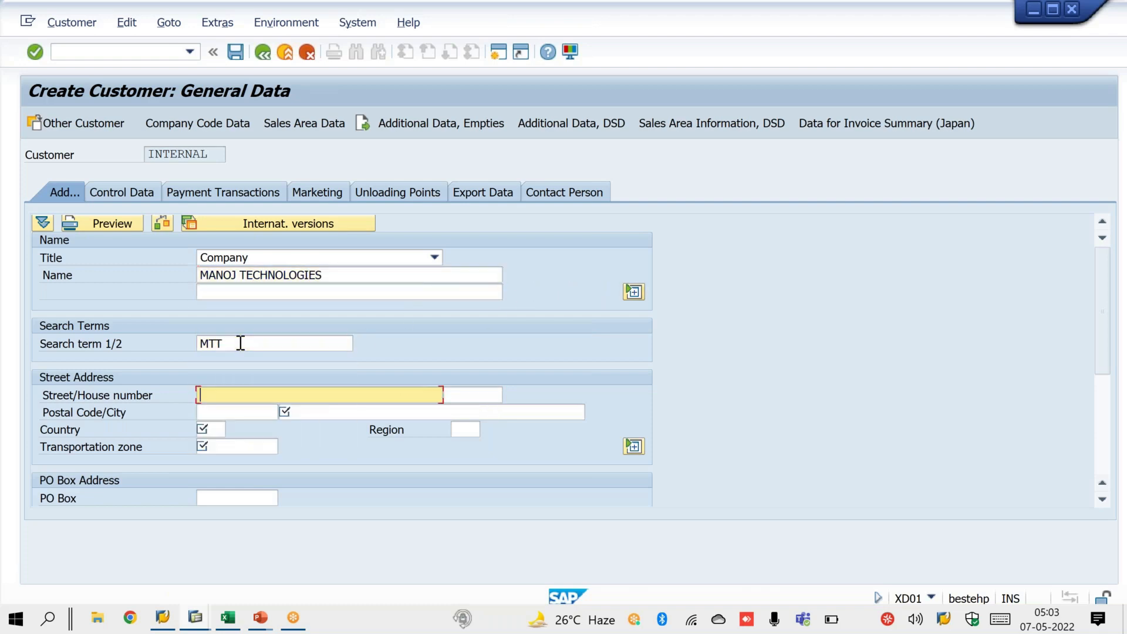
- Fill in the customer's street, postal code and city in the street address
type("Bhubaneswar")
key("Tab")
key("Tab")
type("501234")
key("Tab")
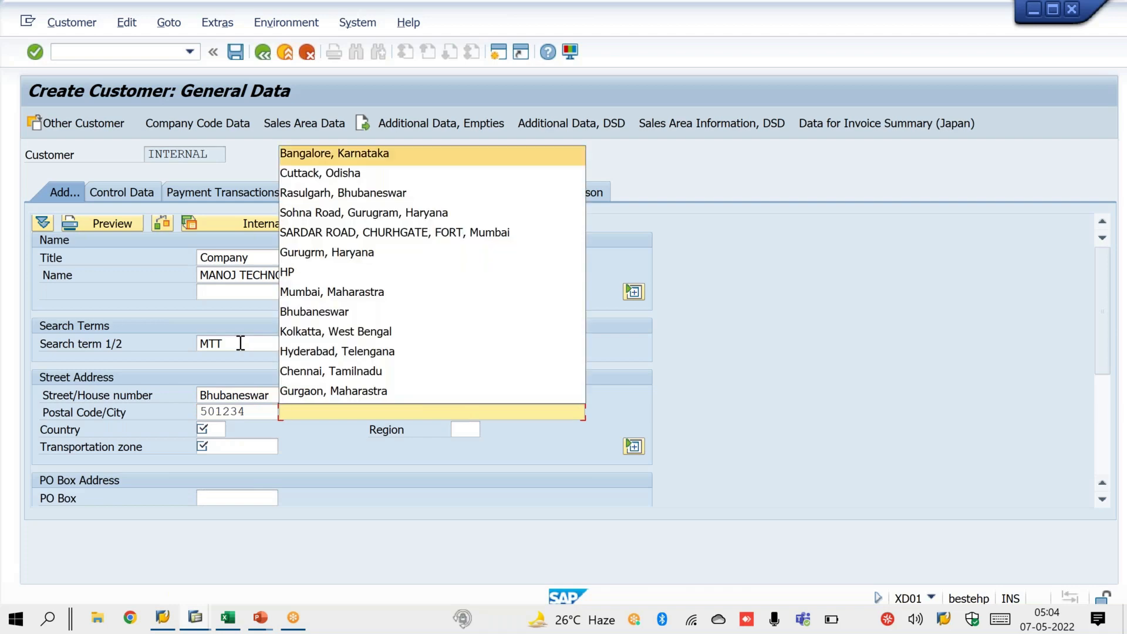
key("Down")
key("Down")
key("Return")
key("Tab")
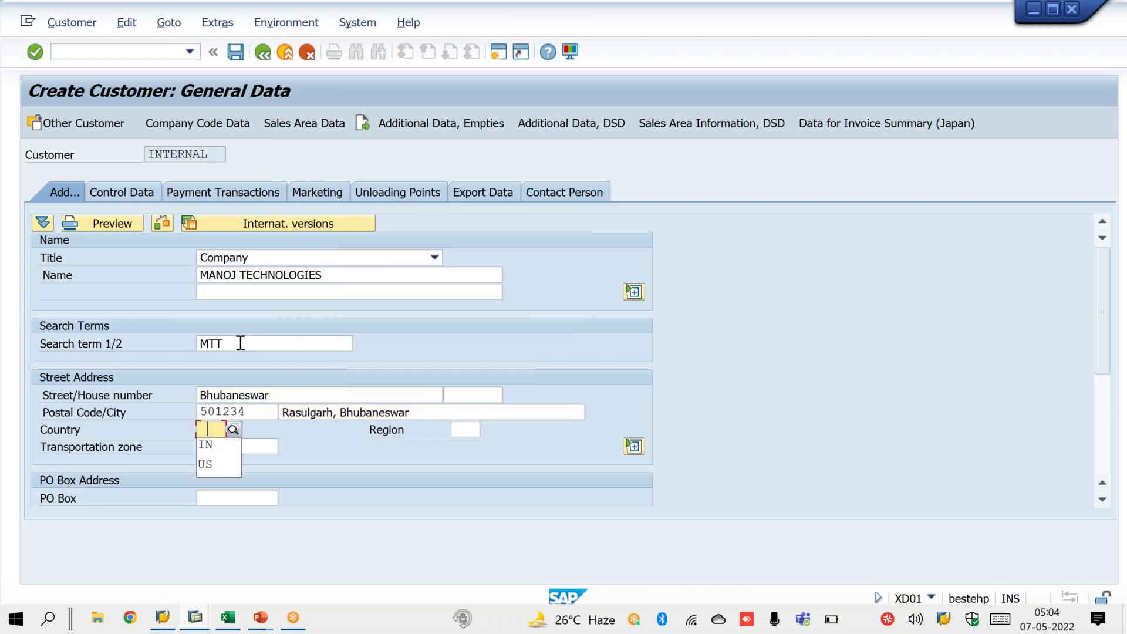
key("Return")
key("Tab")
key("Return")
key("Tab")
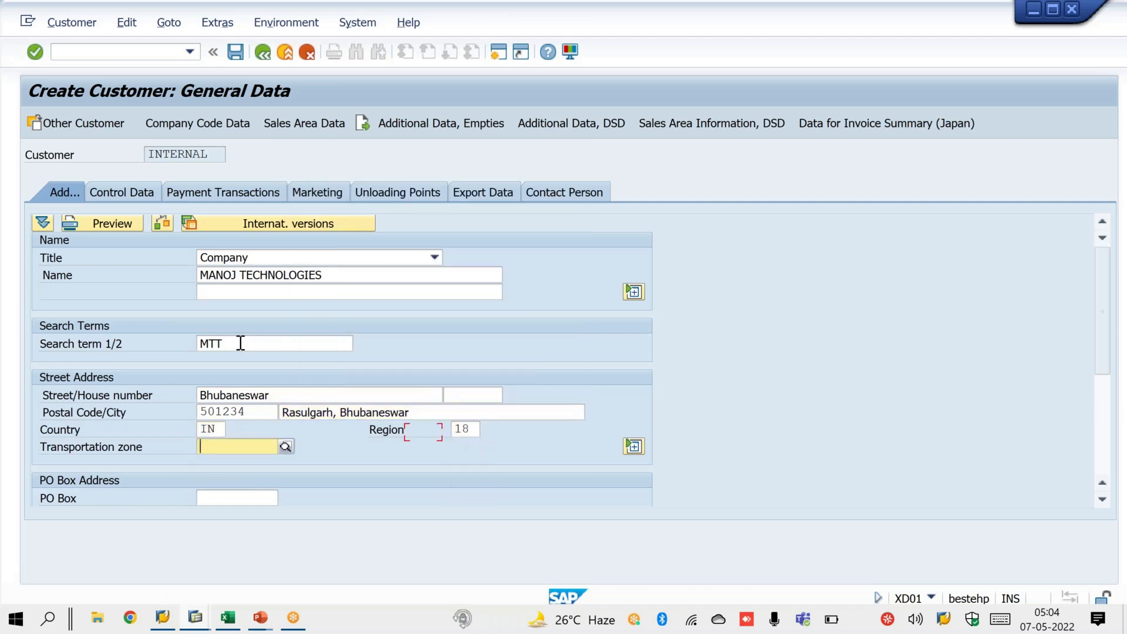
key("Return")
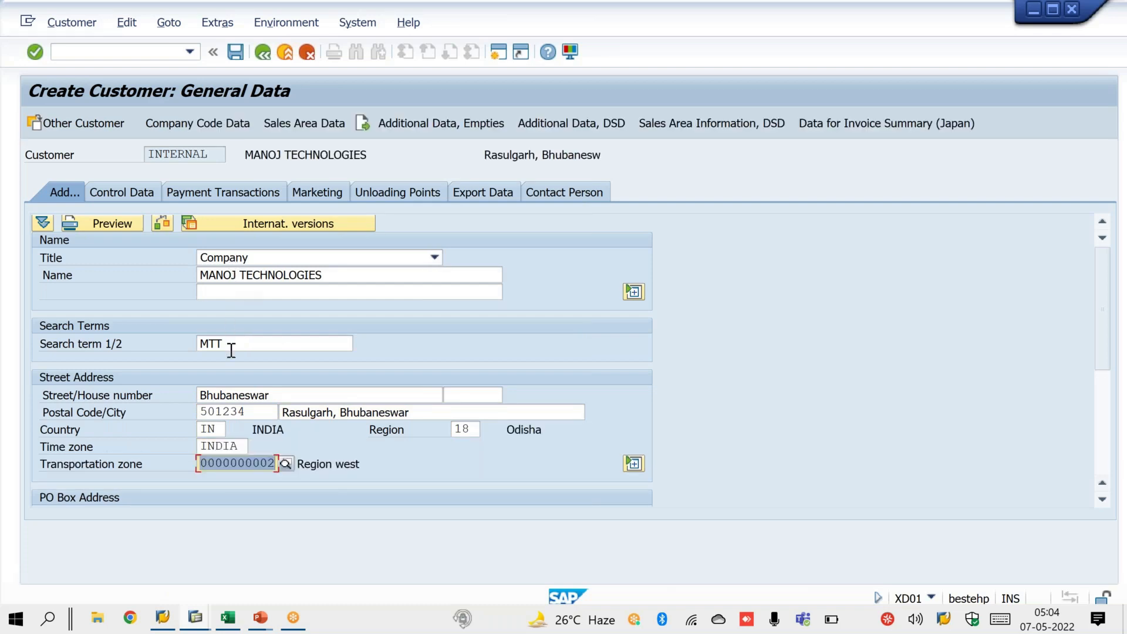
- In the company code data, set reconciliation account 140000 and activate the payment history record
left_click(199, 120)
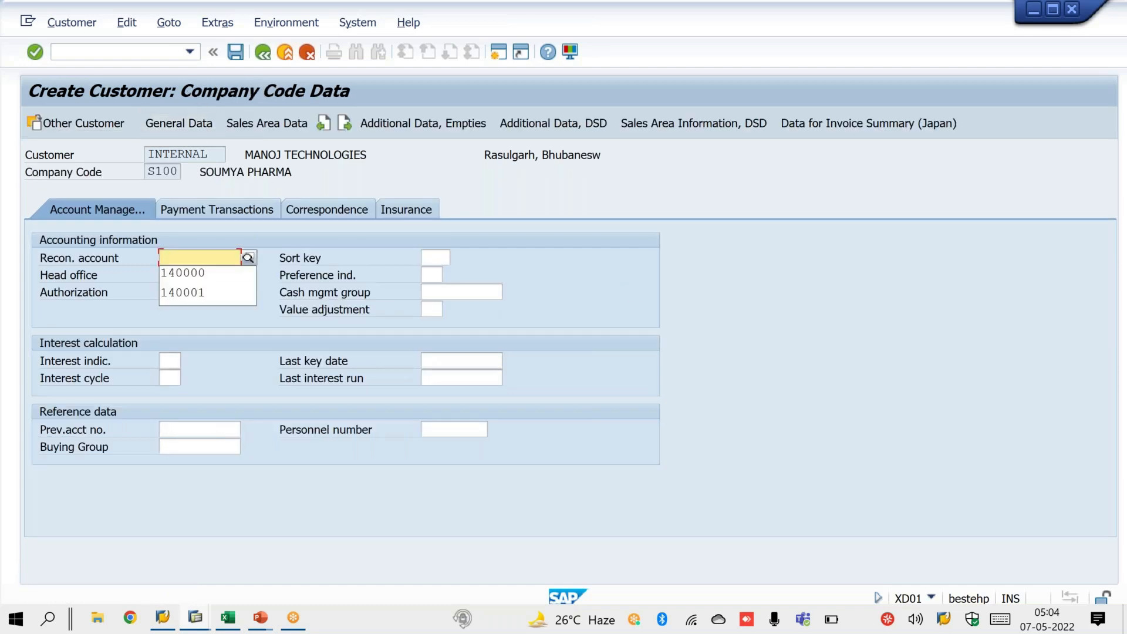
left_click(237, 274)
left_click(237, 209)
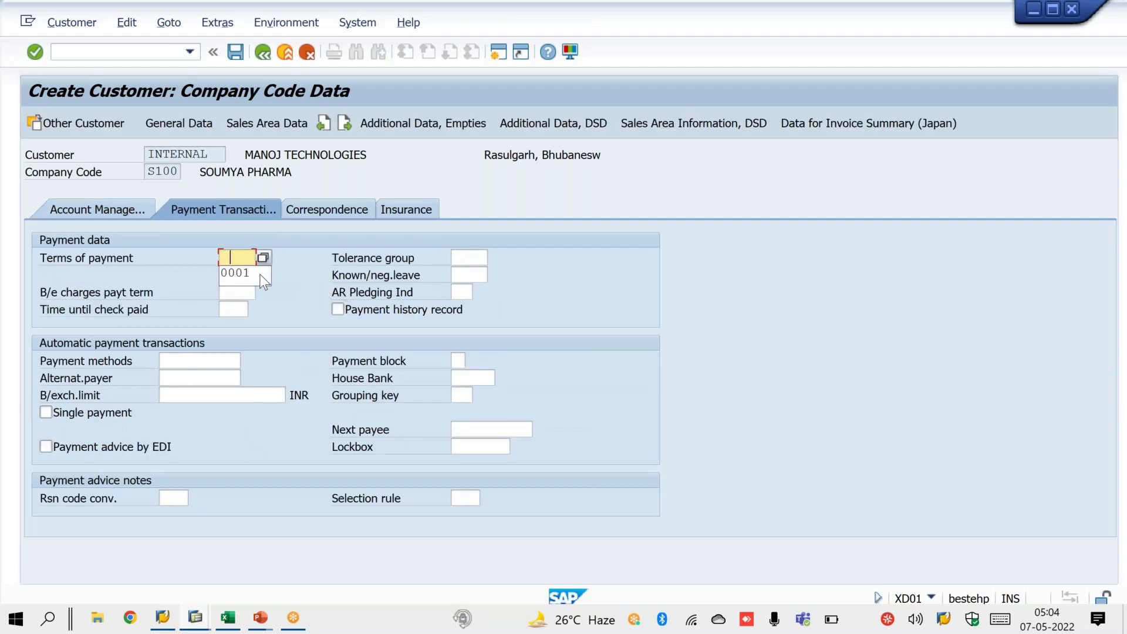
left_click(339, 312)
- In the sales area's shipping data, set delivery priority 01 and shipping conditions 01
left_click(249, 121)
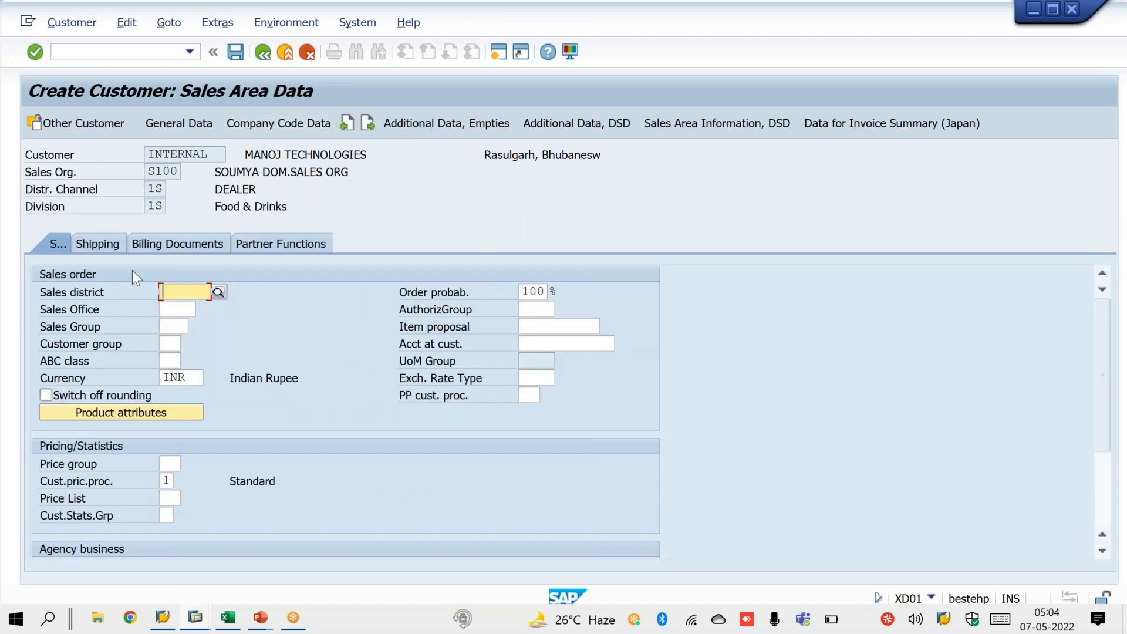
left_click(114, 248)
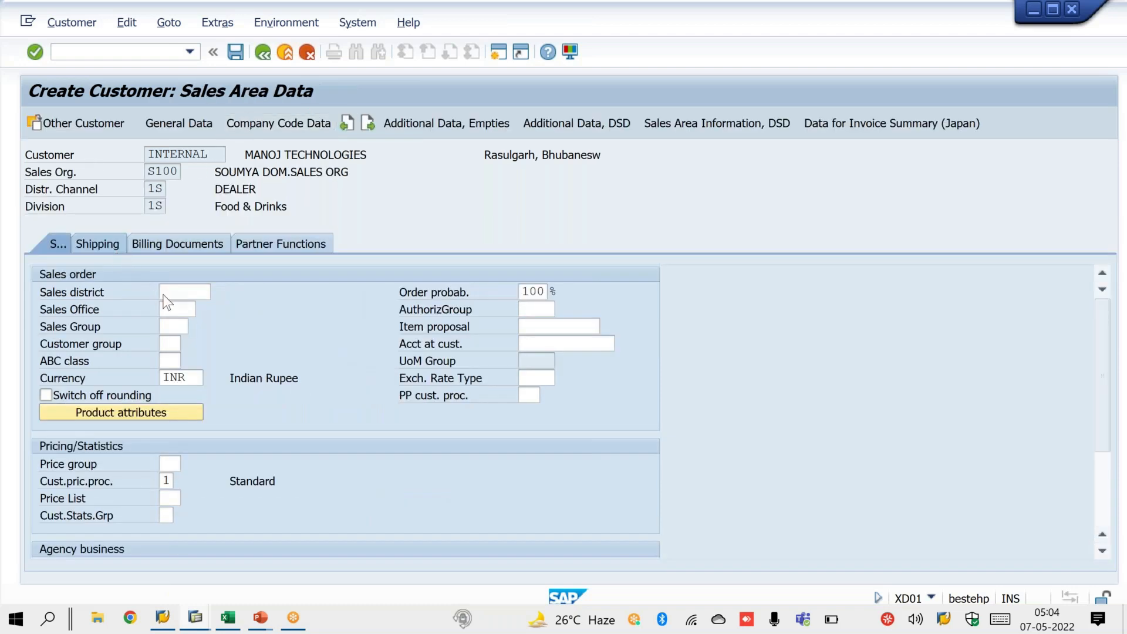
type("01")
key("Tab")
type("01")
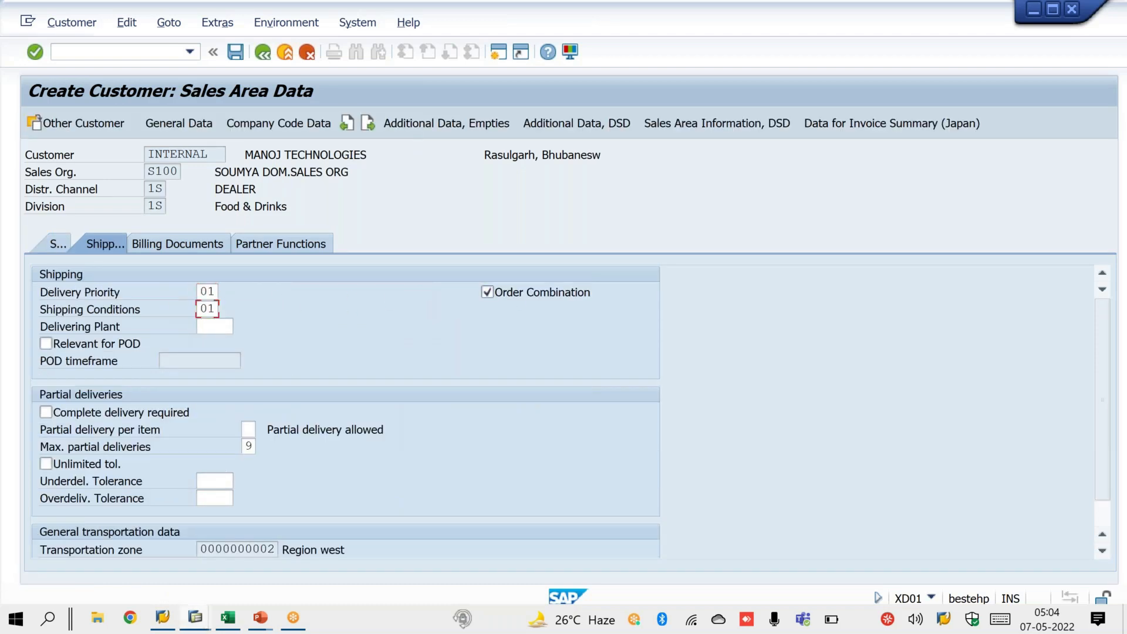
- In the billing document data, set Incoterms CIF with location Bangalore and terms of payment 0005
left_click(182, 244)
left_click(201, 376)
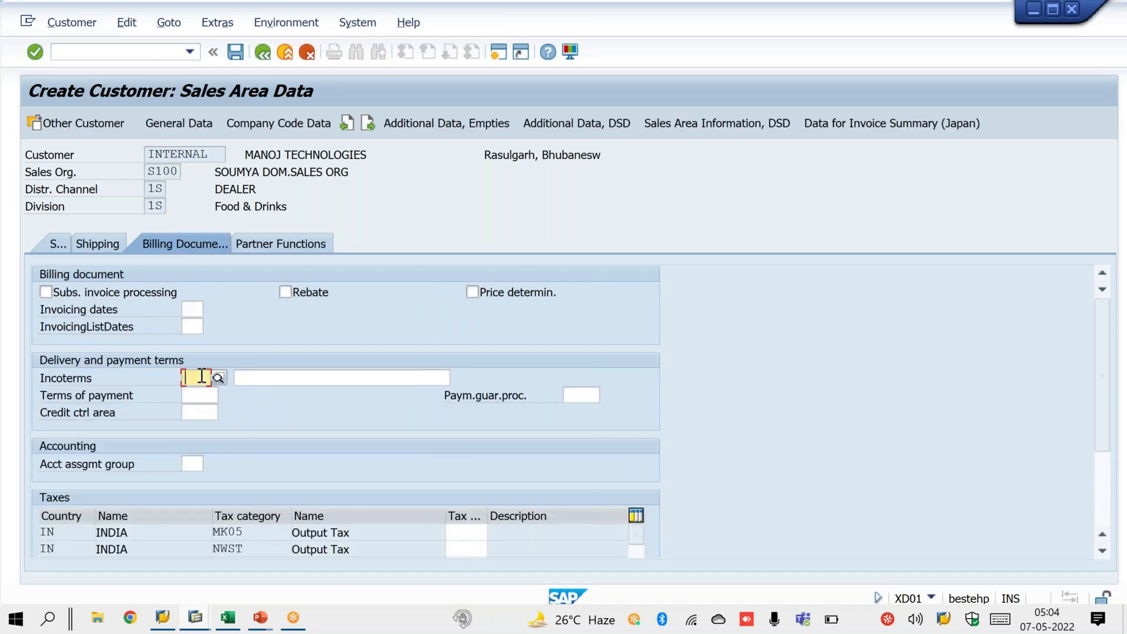
key("space")
key("Down")
key("Tab")
key("space")
key("Down")
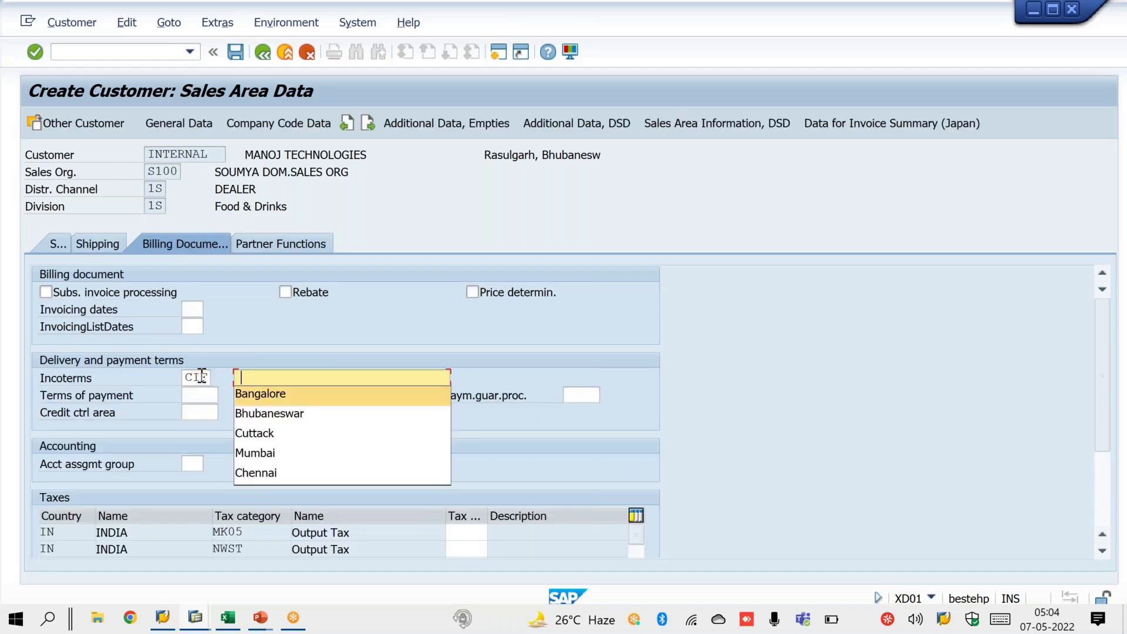
key("Tab")
key("space")
key("Down")
- Set tax classification 1 for the output tax categories and save the new customer
key("Tab")
key("Tab")
key("Tab")
key("Tab")
type("1")
key("Tab")
type("1")
key("Return")
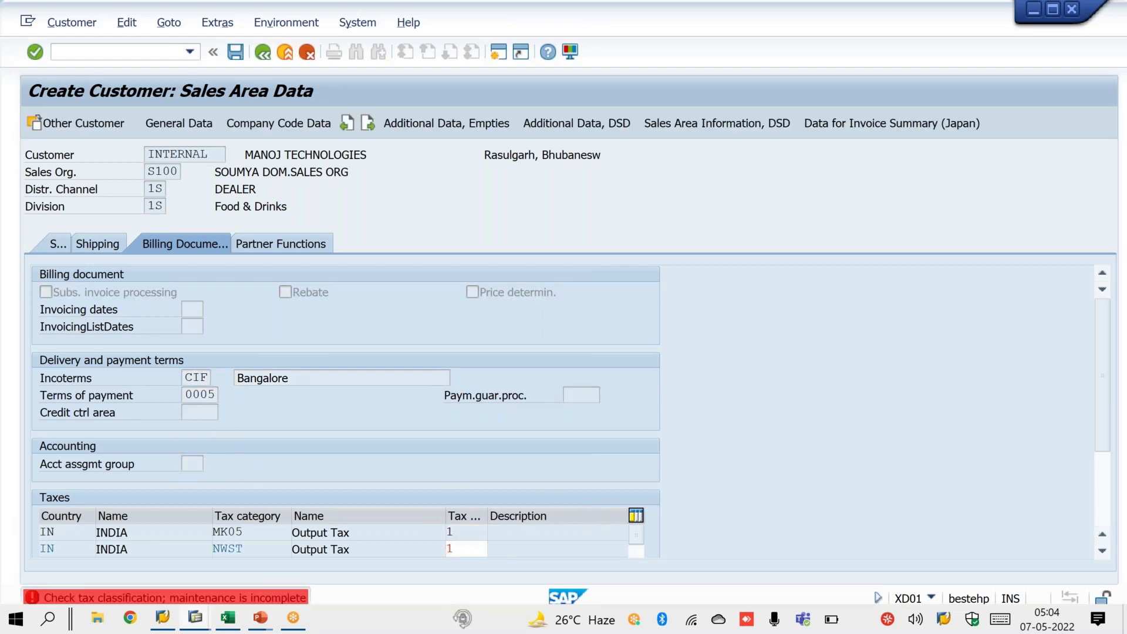
key("Tab")
type("1")
key("Return")
key("ctrl+s")
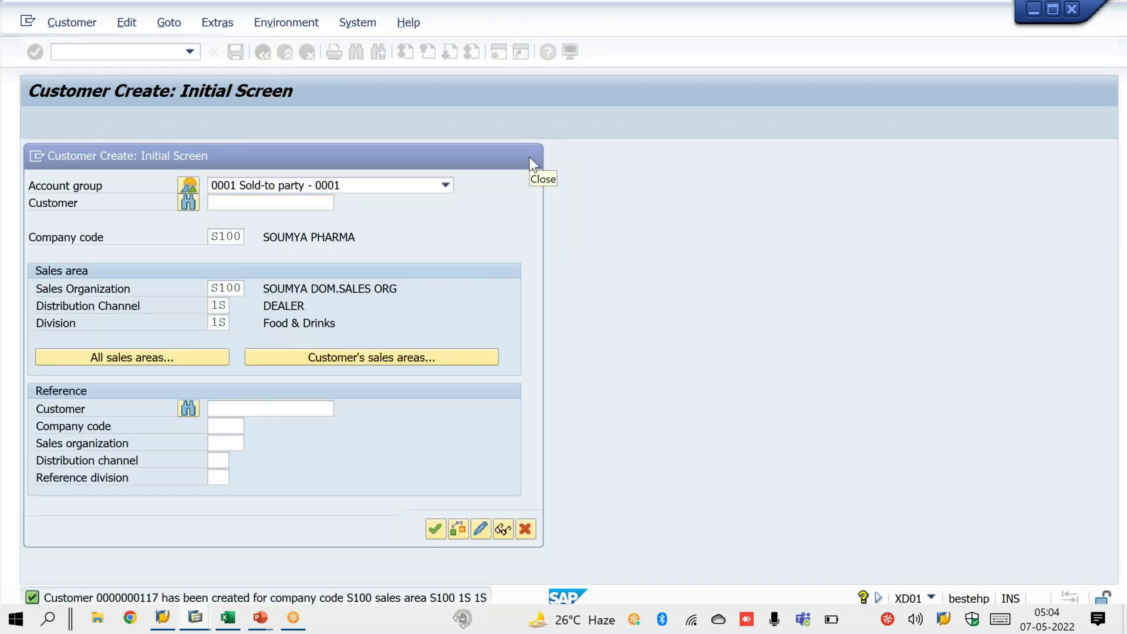
- Start creating a duplicate customer with title Company and name MANOJ TECHNOLOGIES
left_click(530, 158)
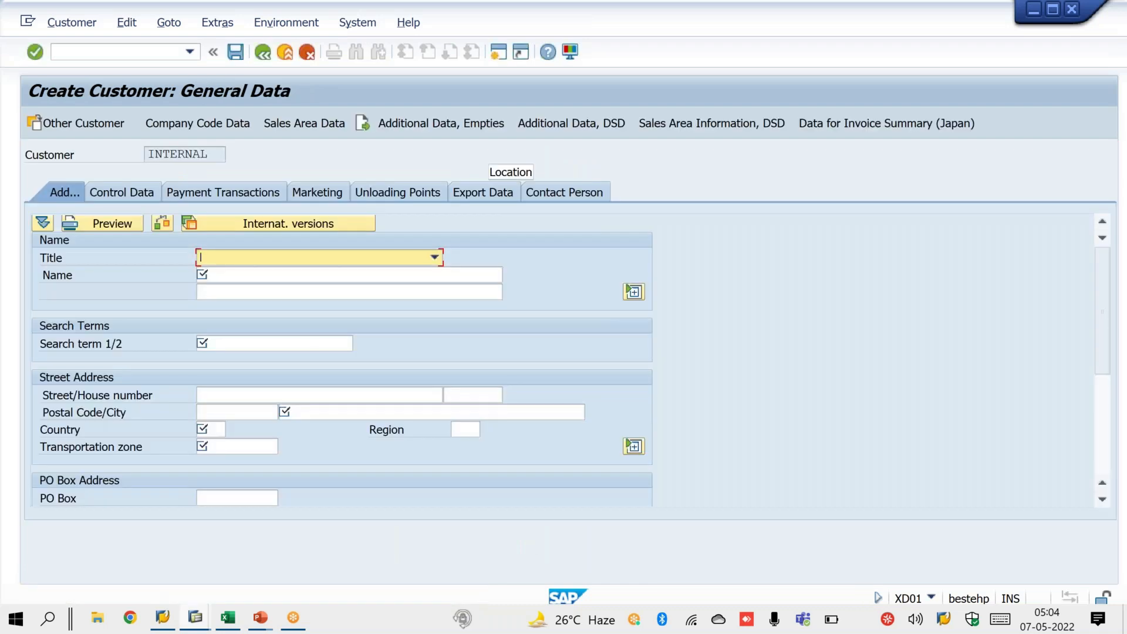
key("Down")
key("Tab")
key("Down")
key("Down")
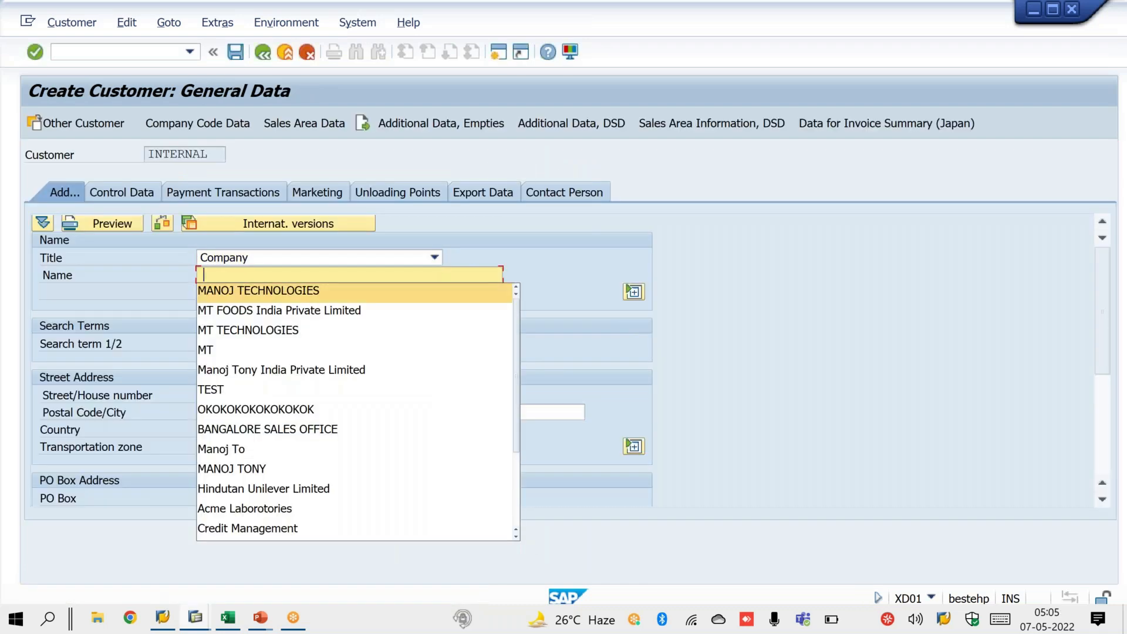
key("Return")
key("Tab")
key("Tab")
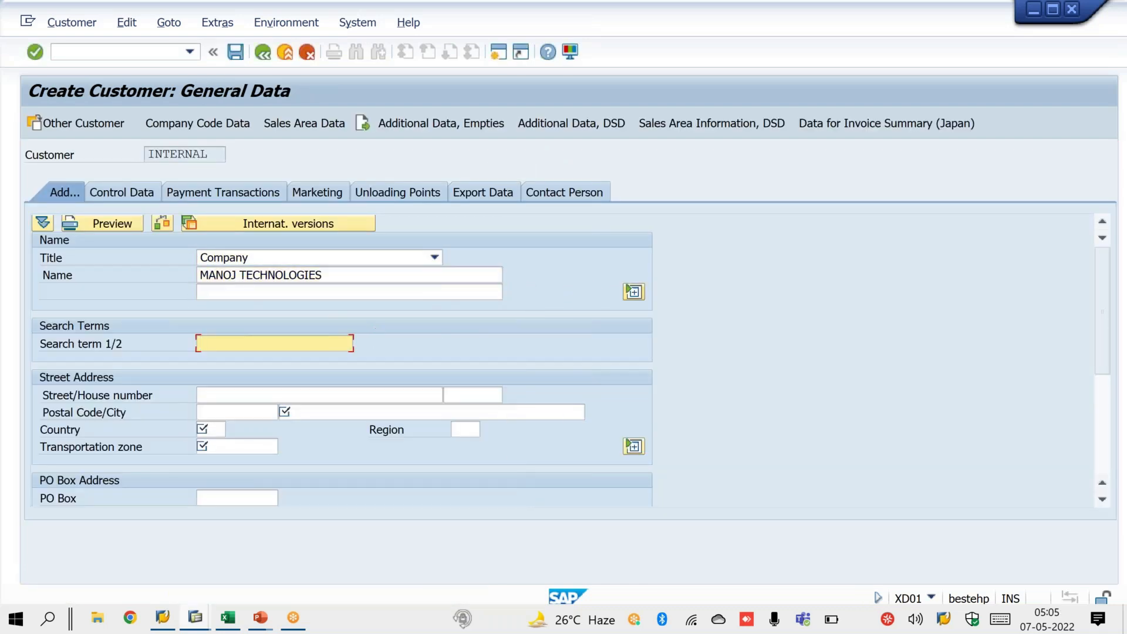
- Set the duplicate customer's search term to MTT
type("mtt")
key("BackSpace")
key("BackSpace")
key("BackSpace")
type("MTT")
key("Tab")
- Fill in the same street, postal code and city as for the first MANOJ TECHNOLOGIES customer
type("Bh")
type("neswar")
key("Tab")
key("Tab")
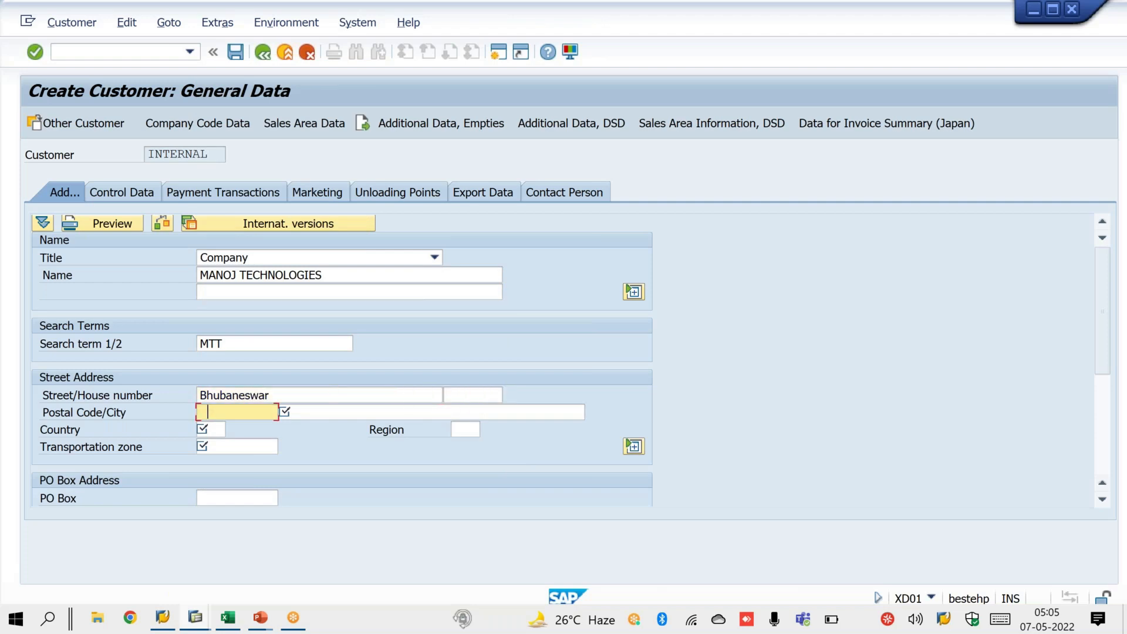
key("Down")
key("Return")
key("Tab")
key("Down")
key("Return")
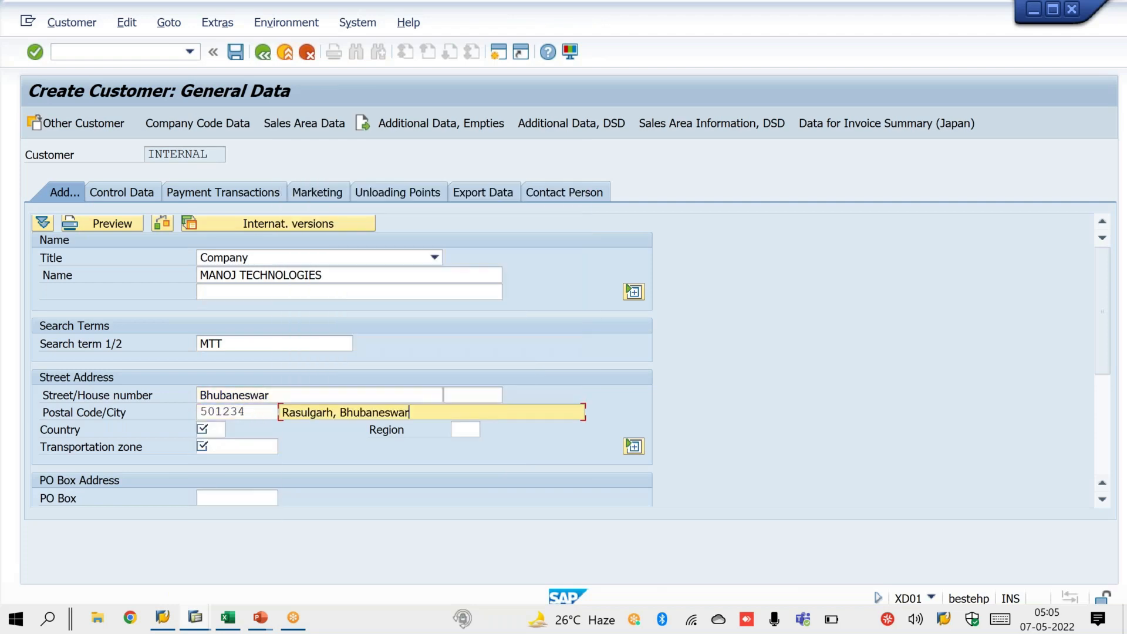
key("Tab")
key("Down")
key("Return")
key("Tab")
key("Down")
key("Return")
key("Tab")
key("Down")
key("Return")
key("Tab")
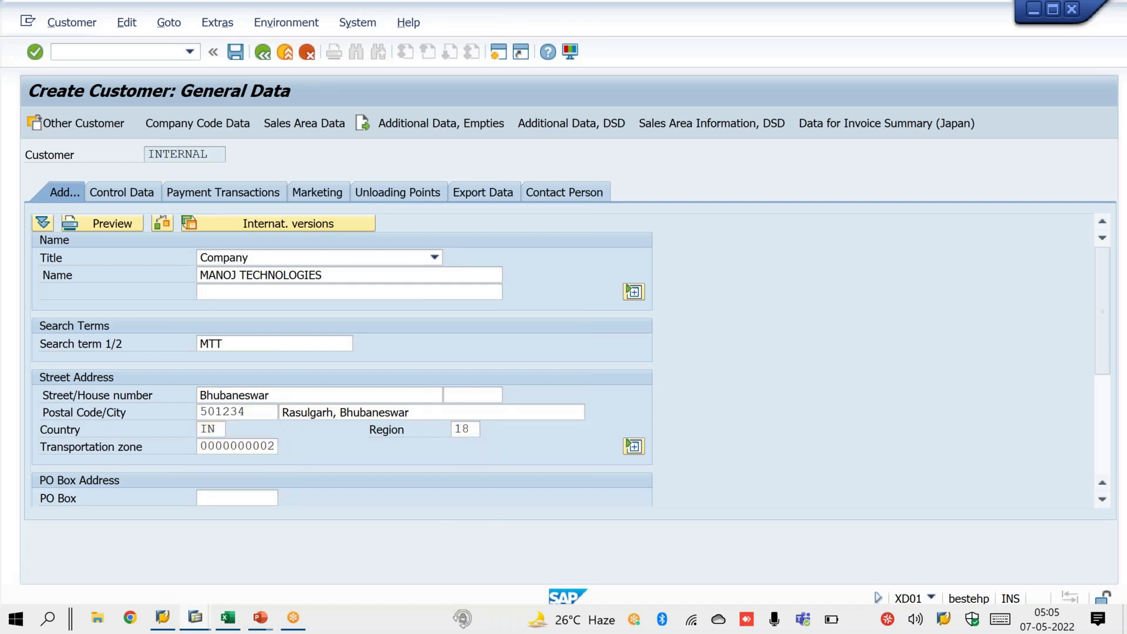
key("Return")
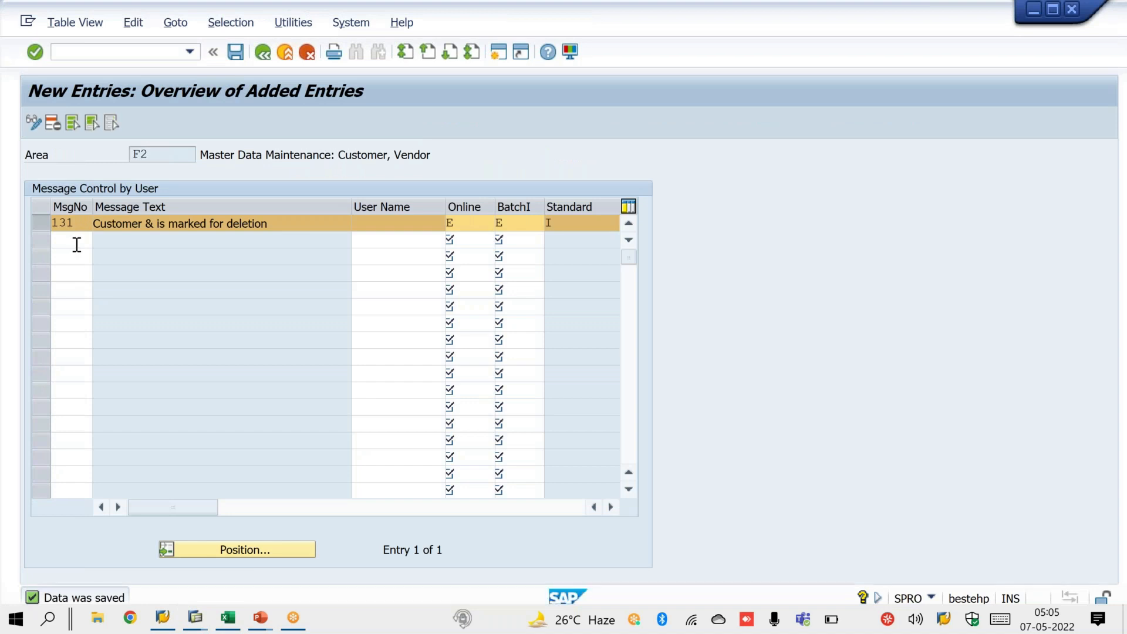
- In the message control session, add message 145 for area F2 with category I for both online and batch input, and save
left_click(76, 245)
left_click(75, 237)
type("145")
key("Tab")
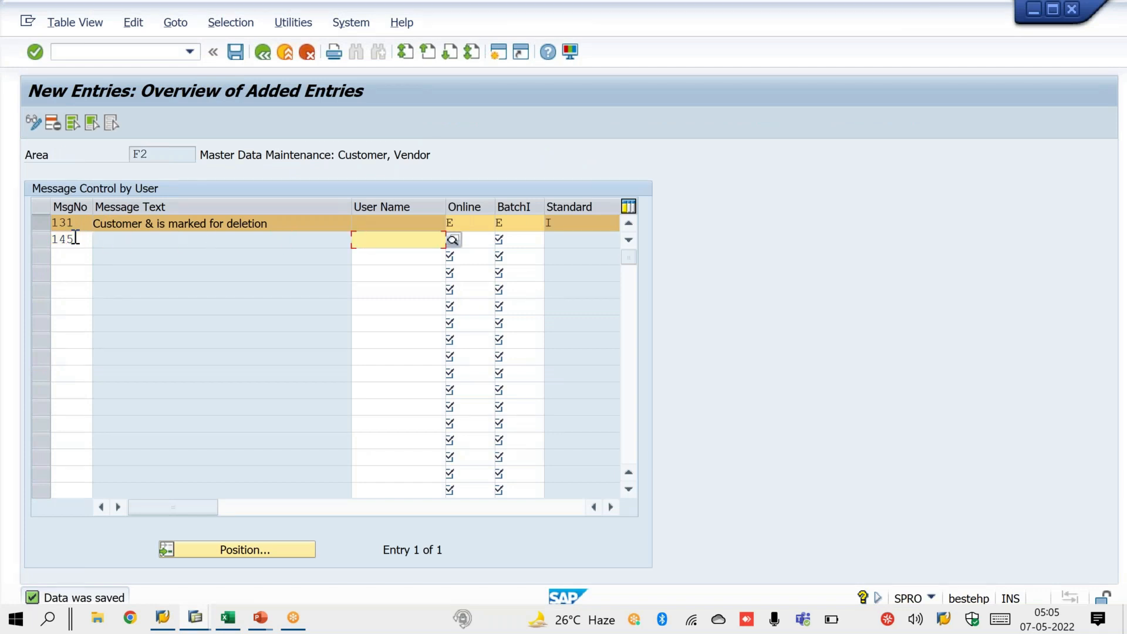
key("Tab")
type("i")
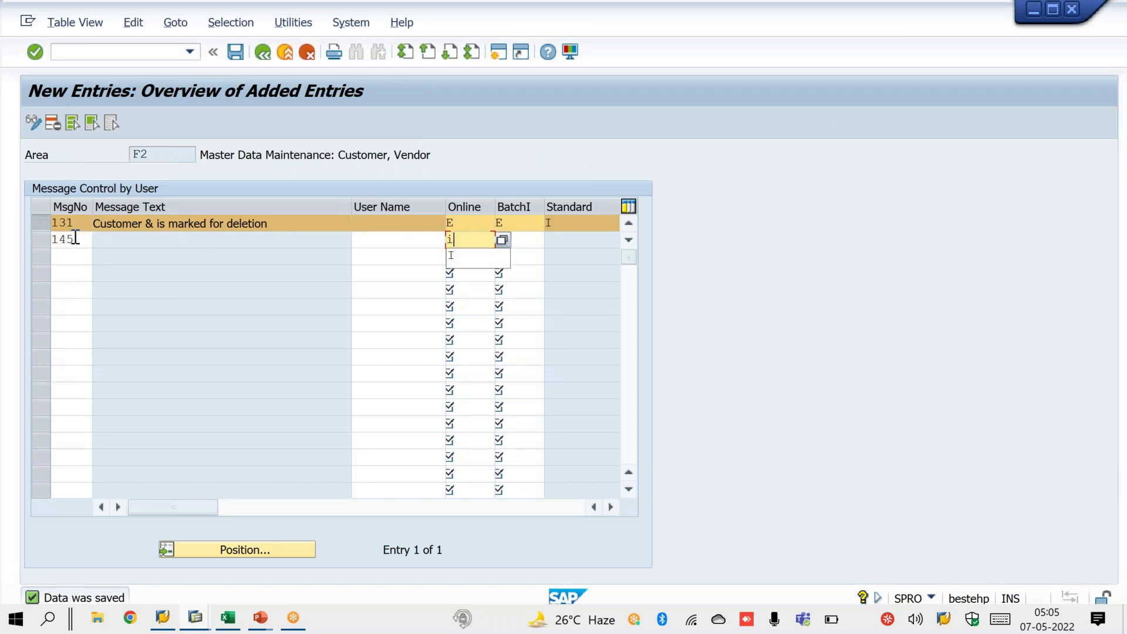
key("Tab")
type("i")
key("Return")
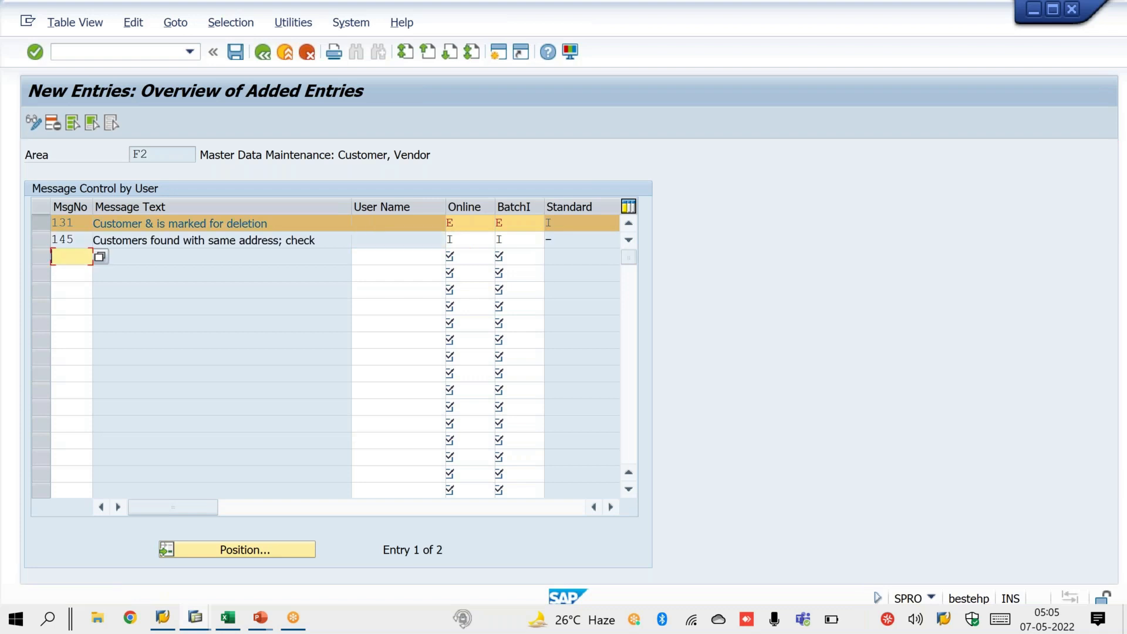
key("ctrl+s")
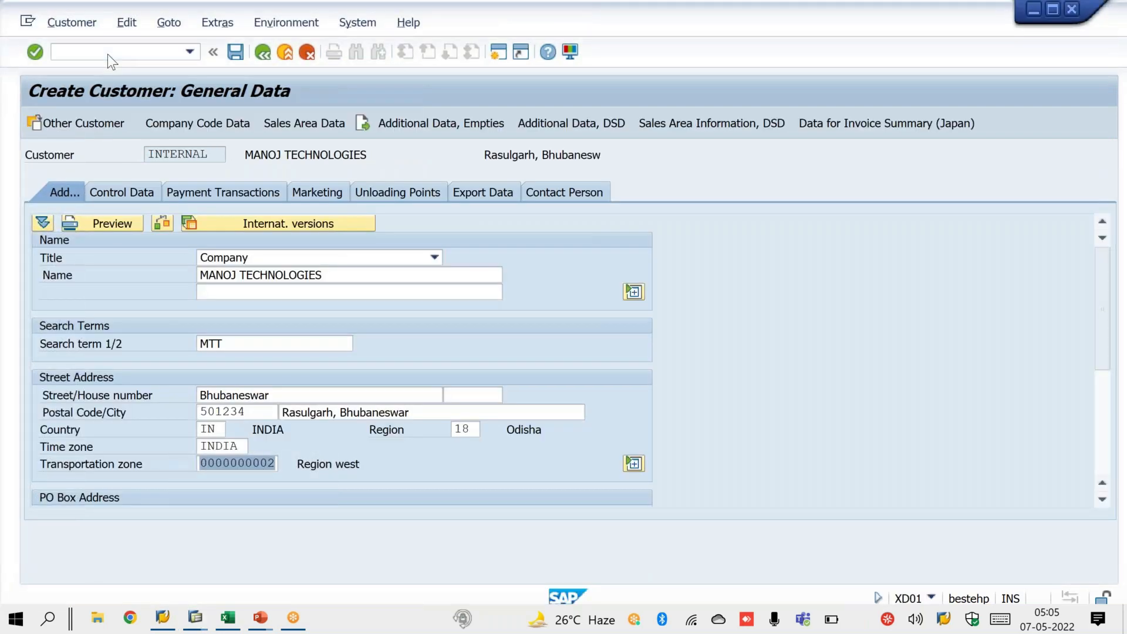
- Leave the unsaved customer, start transaction VA01 and open a standard order (OR) for sales area S100, 1S, 1S
left_click(107, 54)
type("/nva01")
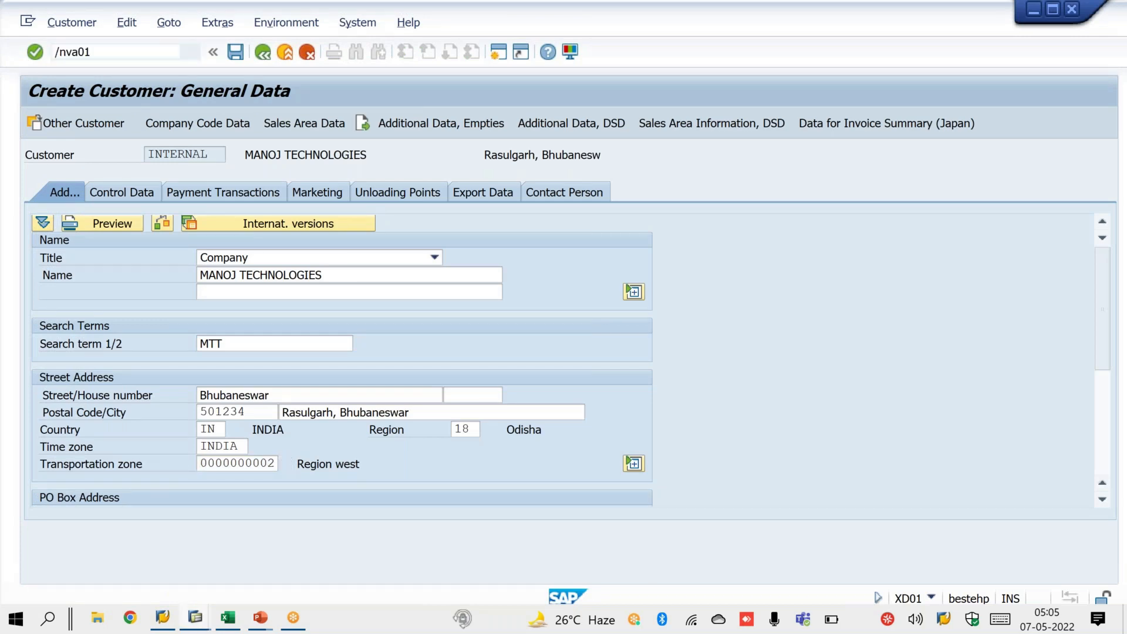
key("Return")
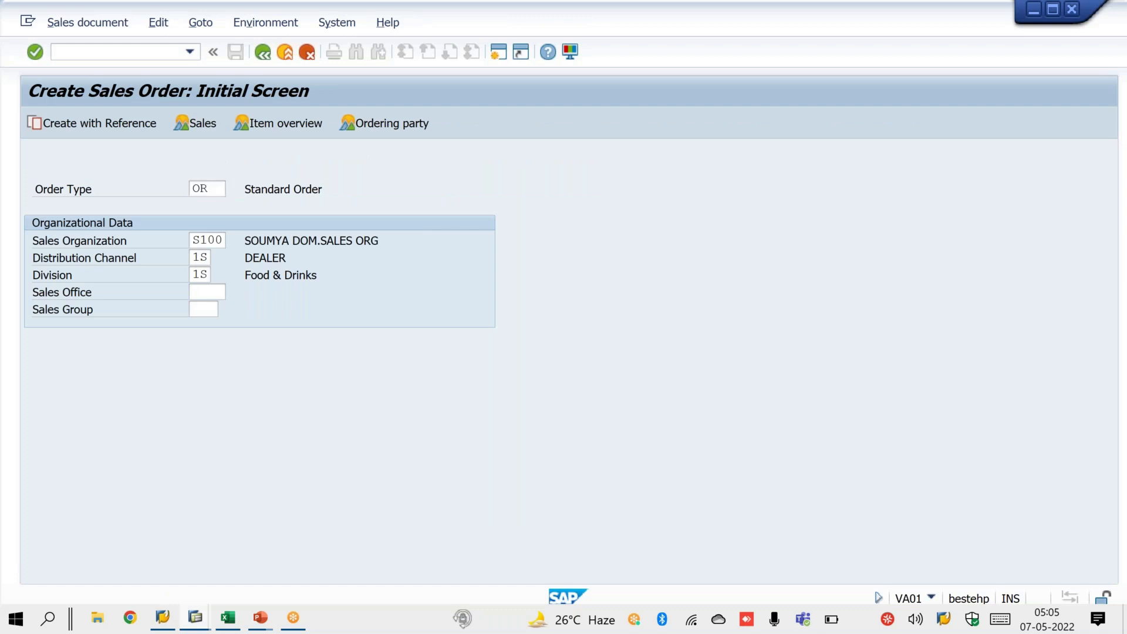
key("Return")
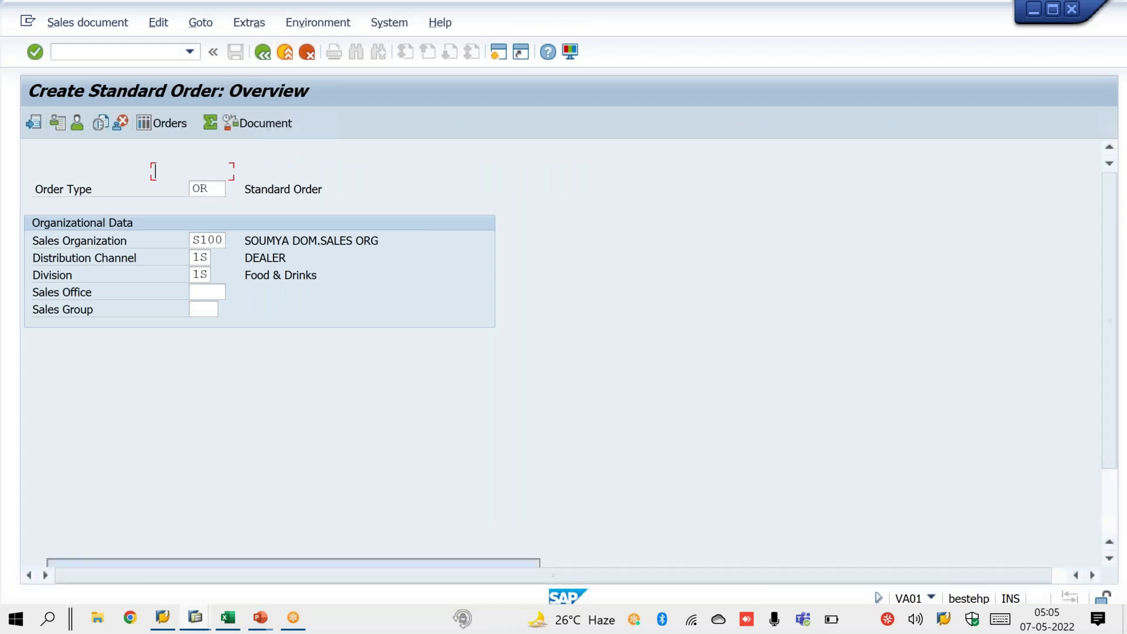
- Try to enter the customer marked for deletion as sold-to party in the standard order, with PO number ok
type("116")
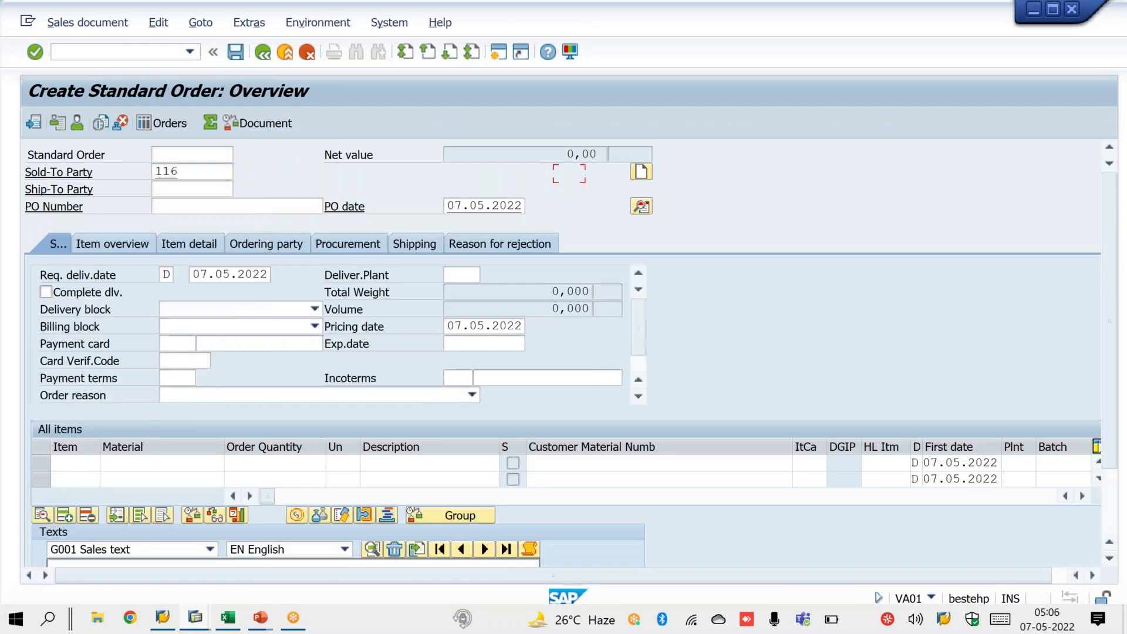
type("ok")
key("Return")
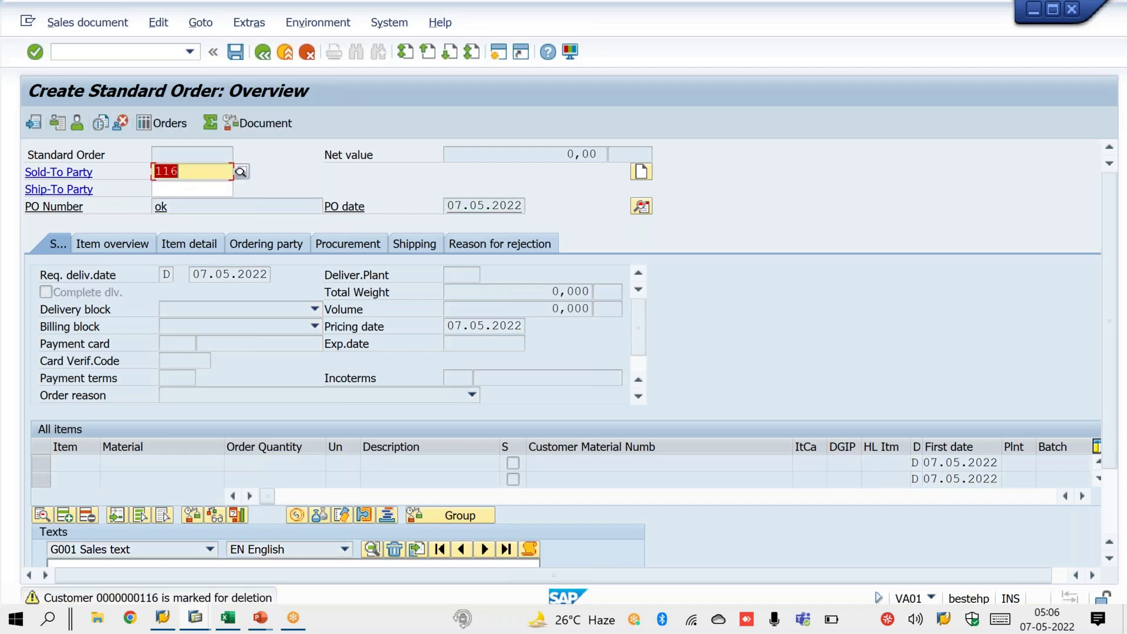
- Start transaction XD01 and begin a customer in account group 0001 for company code S100 and sales area S100, 1S, 1S
left_click(118, 52)
type("/nxd01")
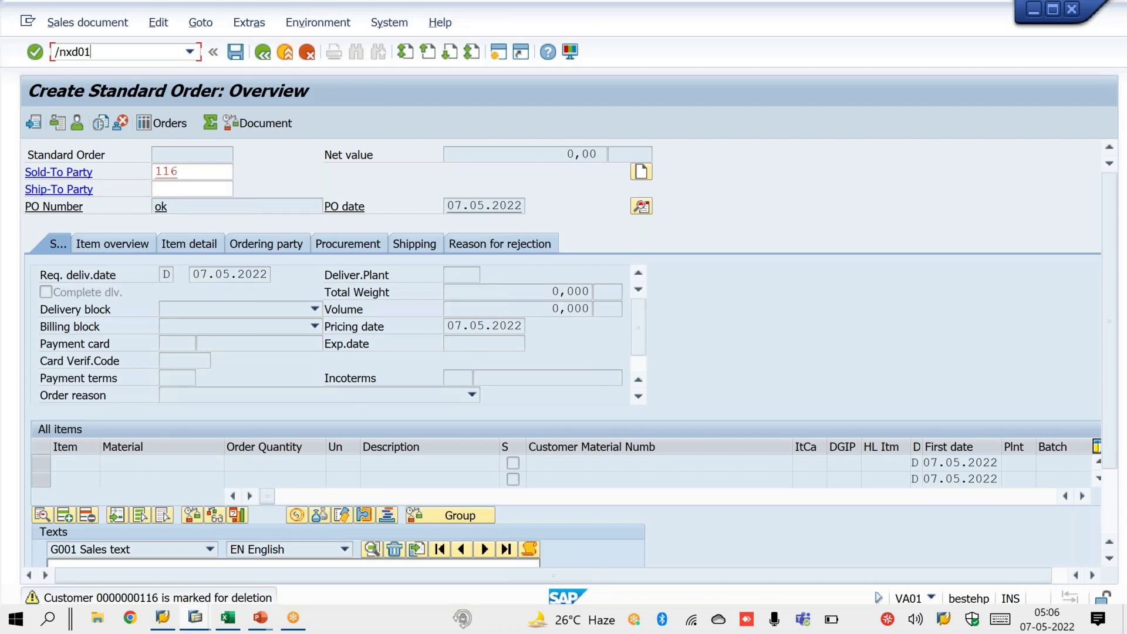
key("Return")
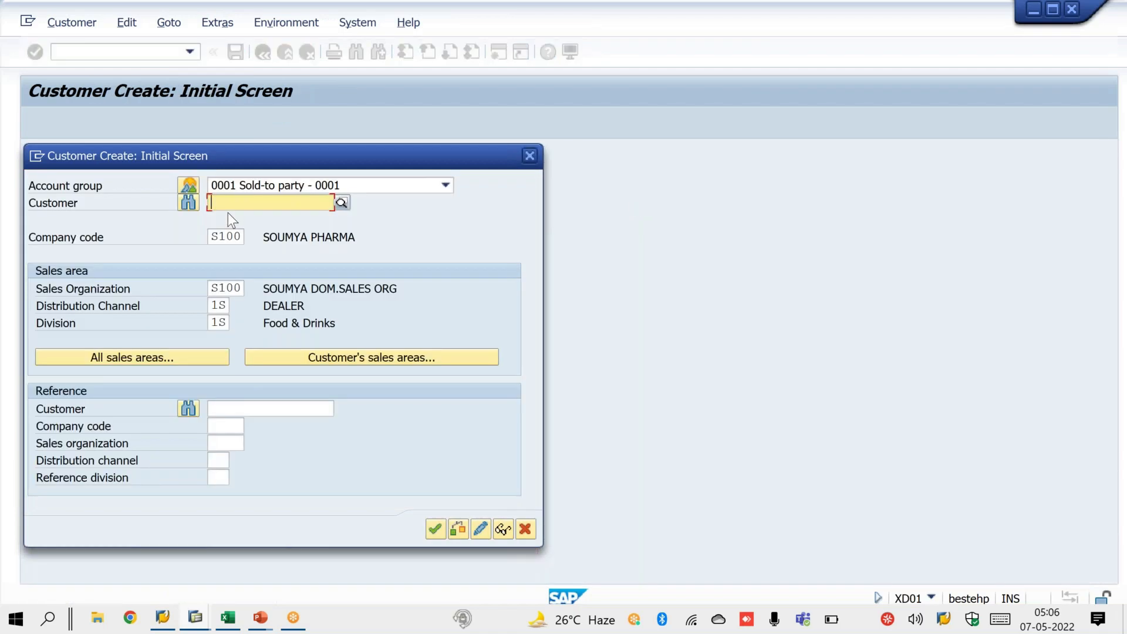
key("Return")
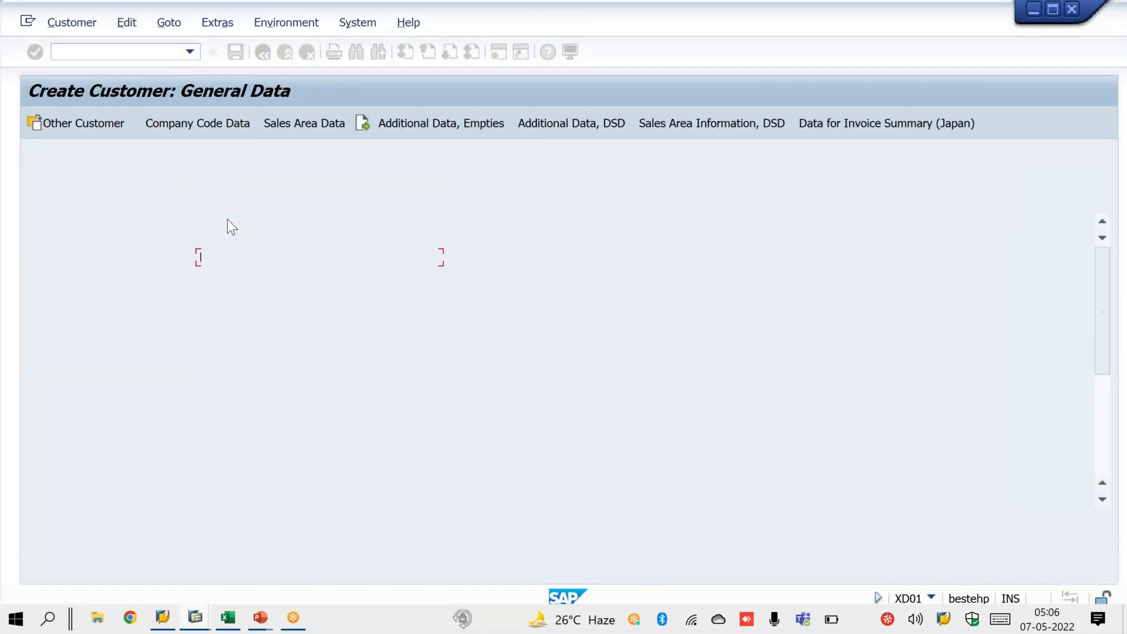
- Set the new customer's title to Company, name to MANOJ TECHNOLOGIES and search term to MTT
key("Down")
key("Tab")
key("Down")
key("Down")
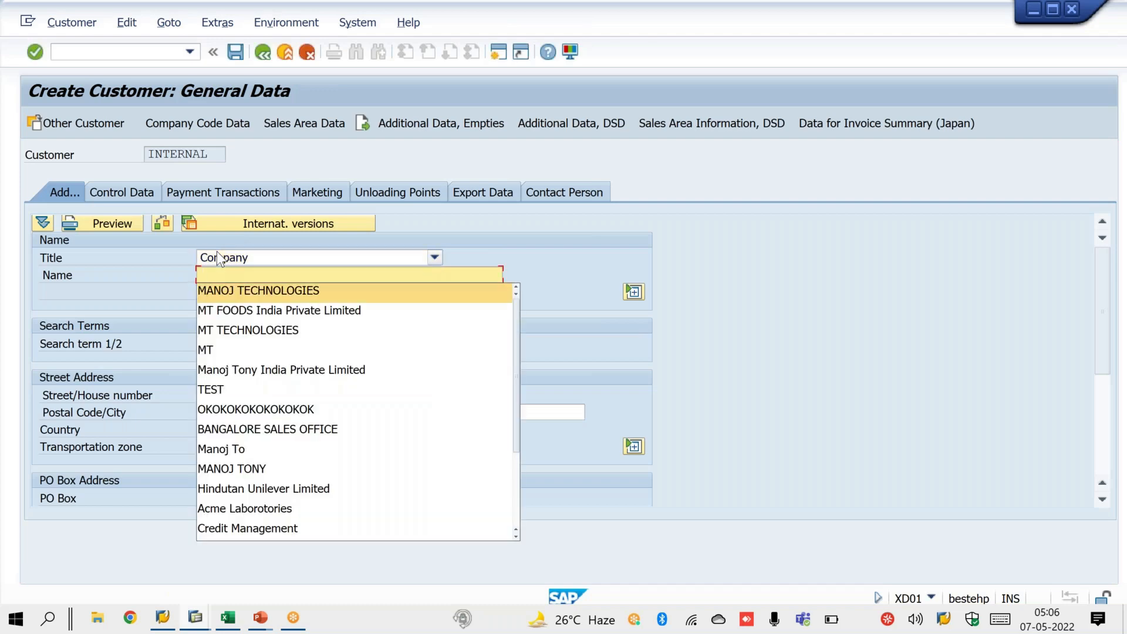
key("Return")
key("Tab")
key("Tab")
key("Down")
key("Down")
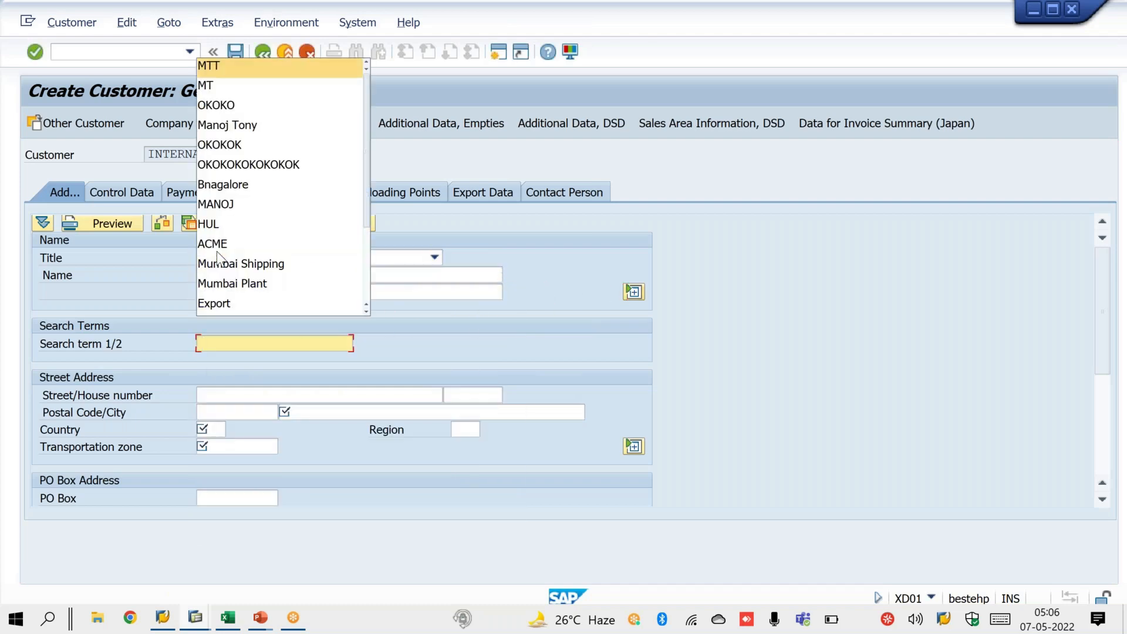
key("Return")
key("Tab")
- Fill in the new customer's street, postal code and city with the same address as the existing MANOJ TECHNOLOGIES customer
type("B")
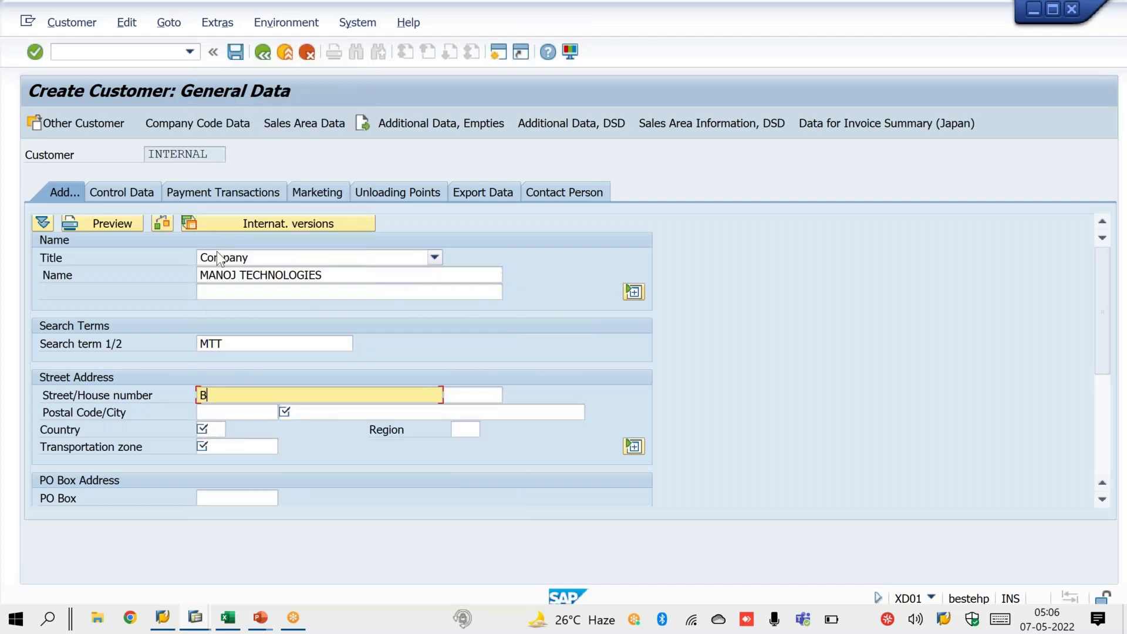
type("hubaneswar")
key("Tab")
key("Down")
key("Down")
key("Return")
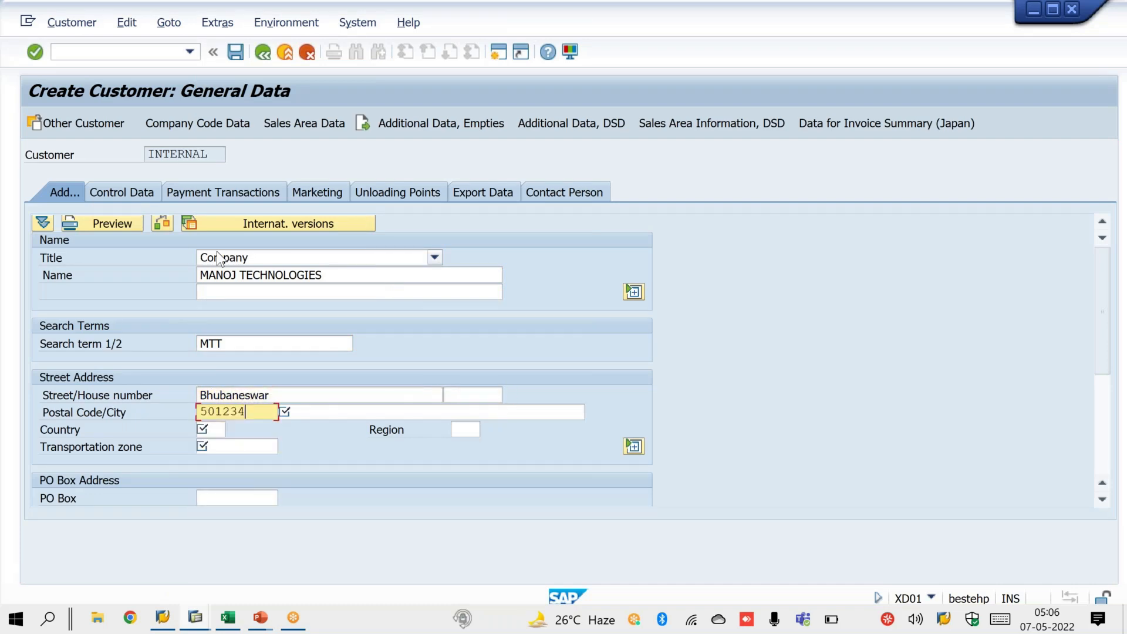
key("Tab")
key("Down")
key("Down")
key("Return")
key("Tab")
key("Down")
key("Return")
key("Tab")
key("Down")
key("Return")
key("Tab")
key("Down")
key("Down")
key("Return")
key("Return")
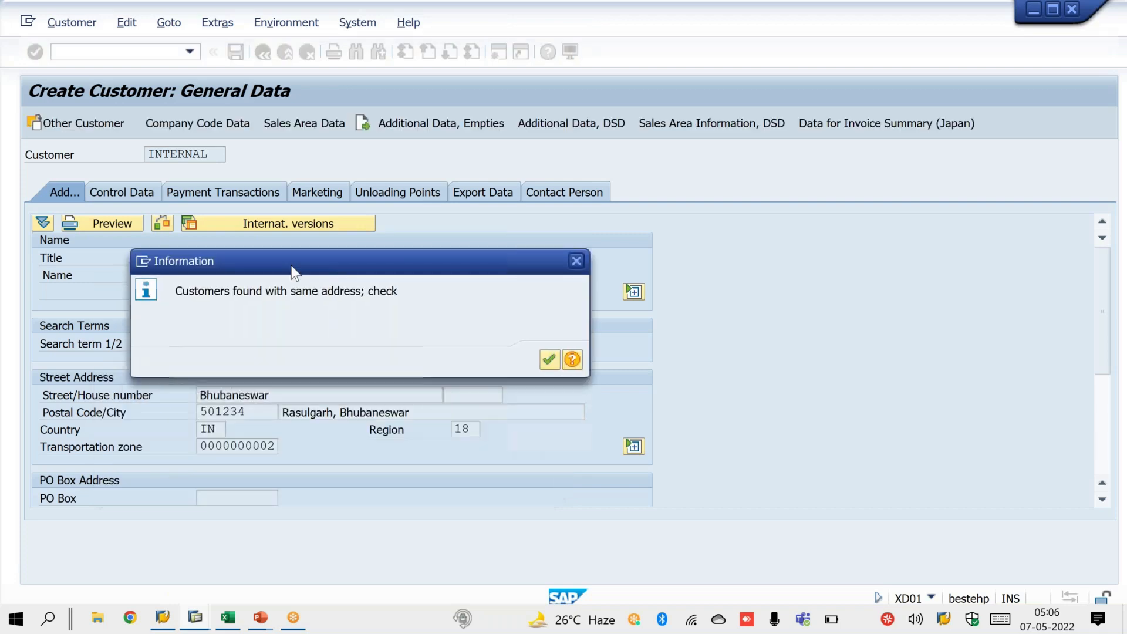
- Acknowledge the duplicate address message, inspect the matching customer in the duplicates list and close the list
left_click(550, 361)
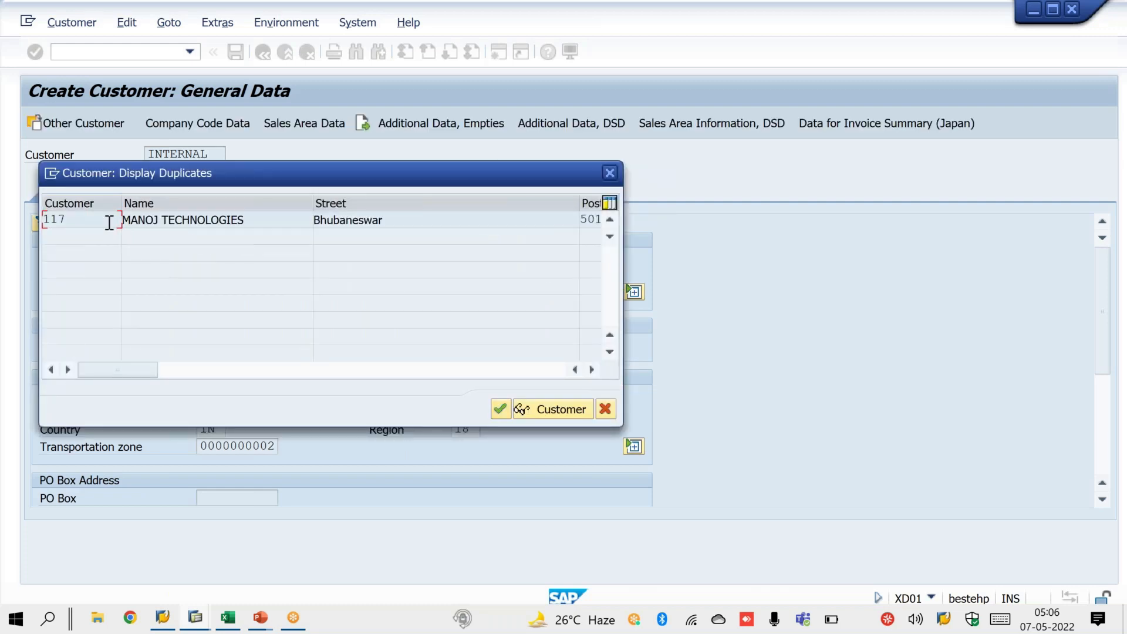
left_click(251, 221)
left_click_drag(156, 171, 477, 285)
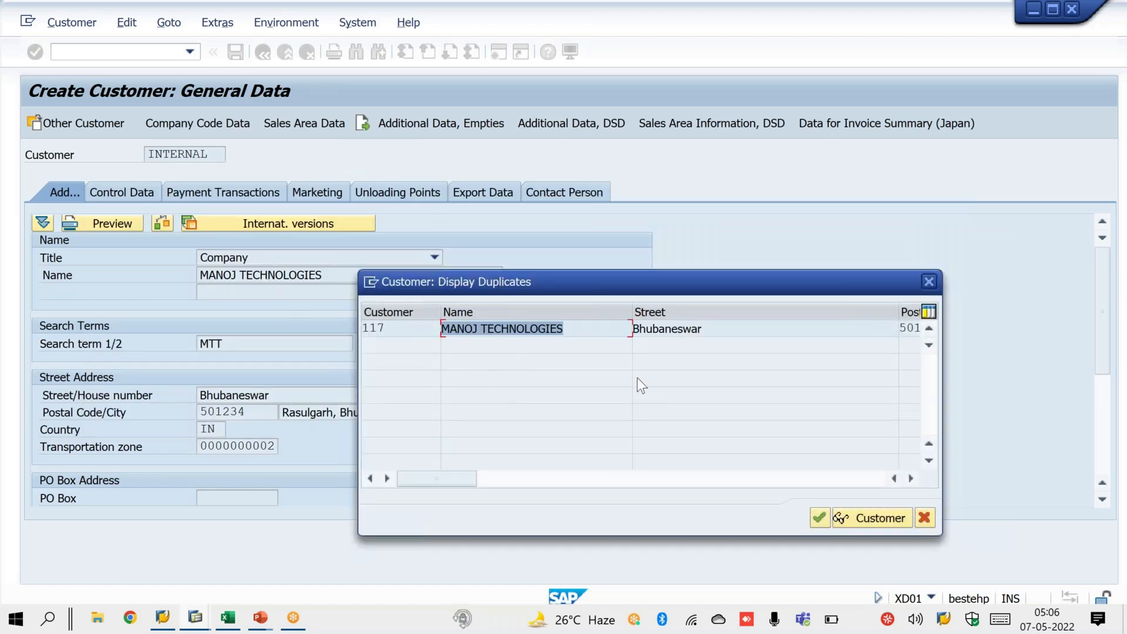
left_click(928, 287)
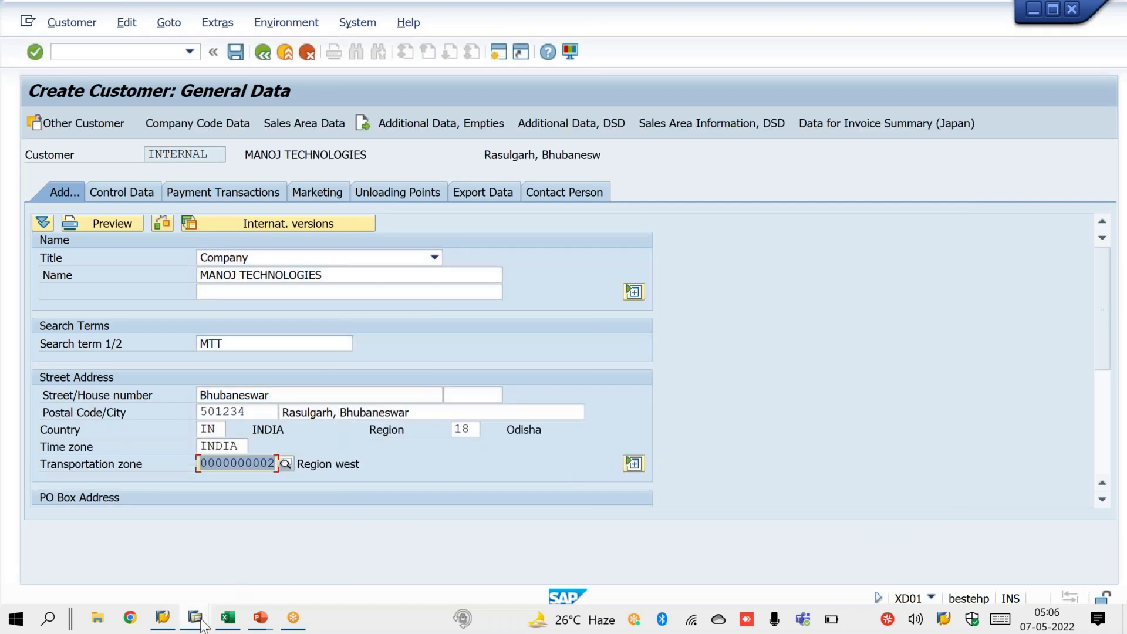
- Switch to the message control session and examine the entry for message 145 in area F2
mouse_move(201, 621)
left_click(241, 568)
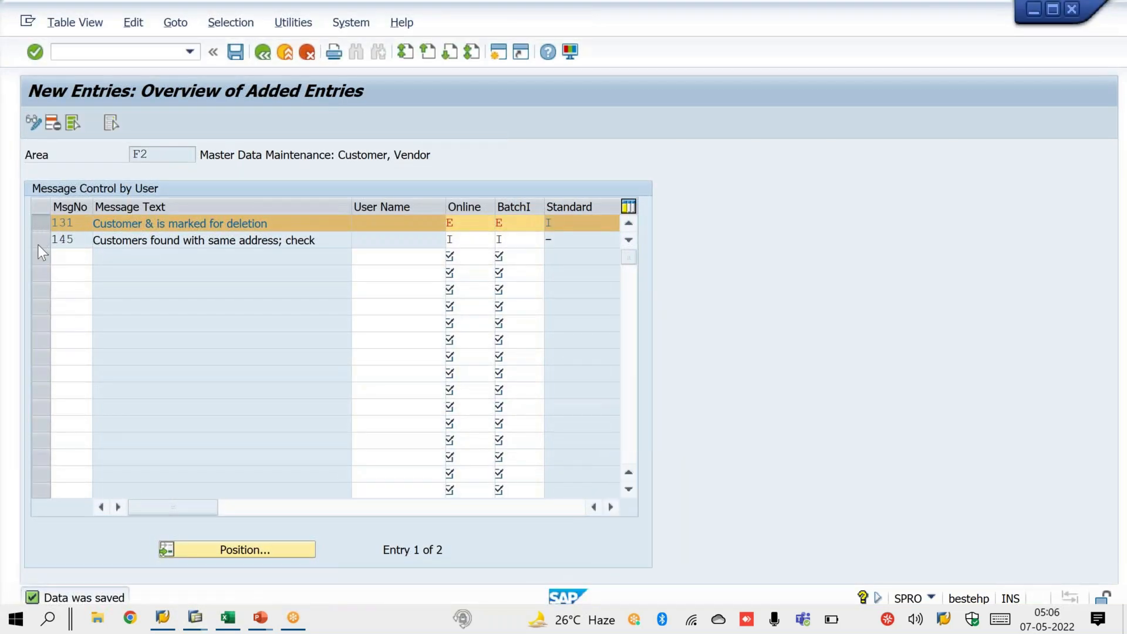
key("Down")
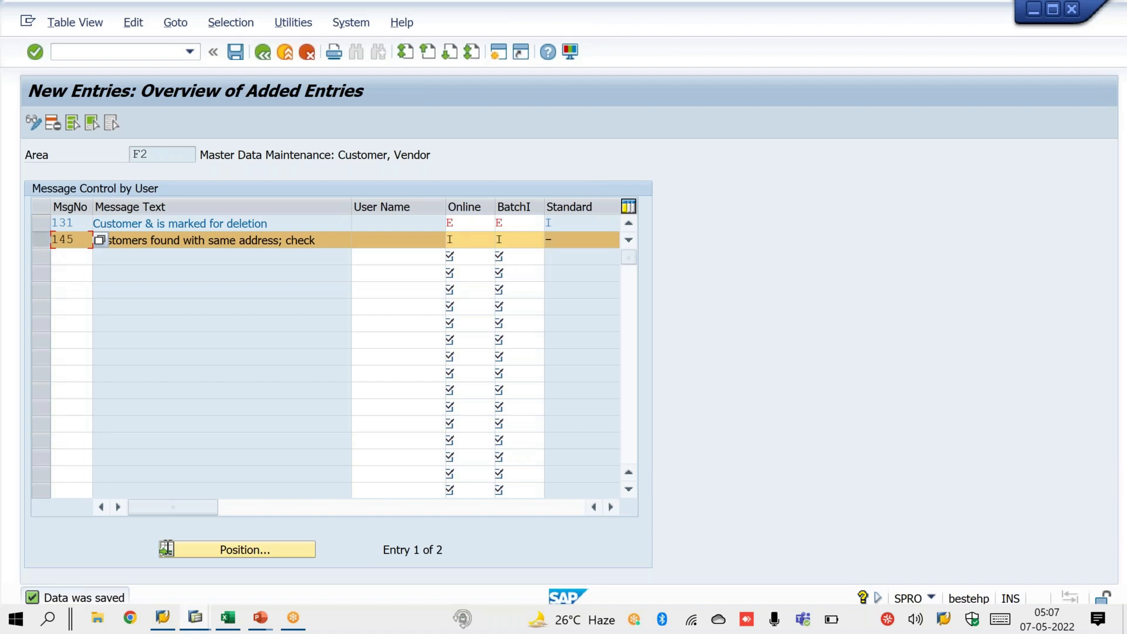
mouse_move(200, 625)
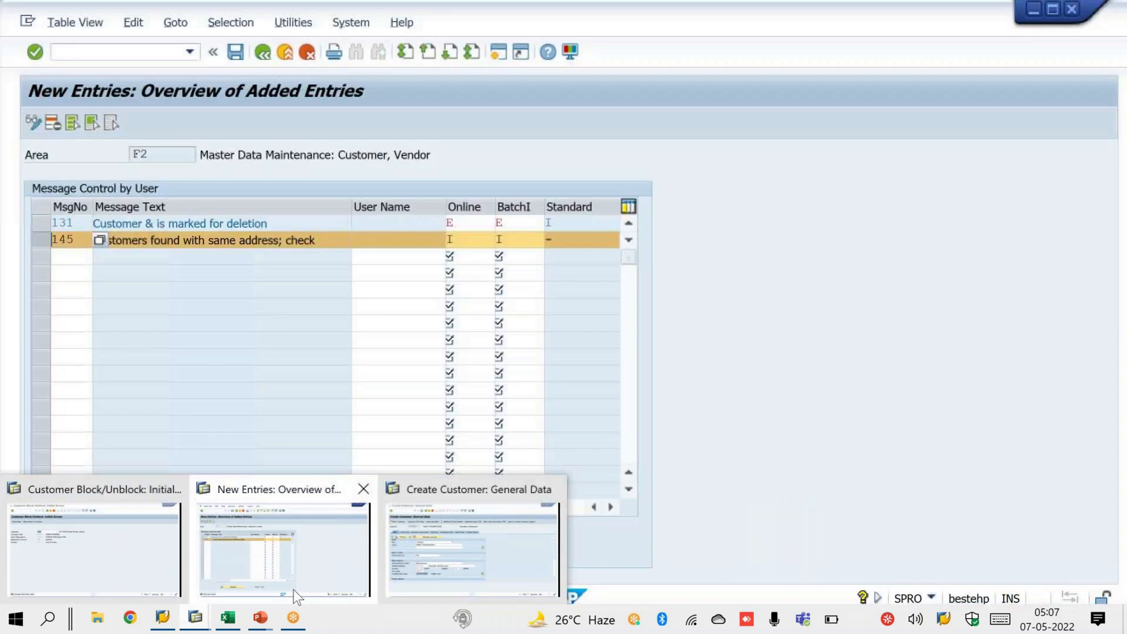
mouse_move(260, 618)
left_click(303, 576)
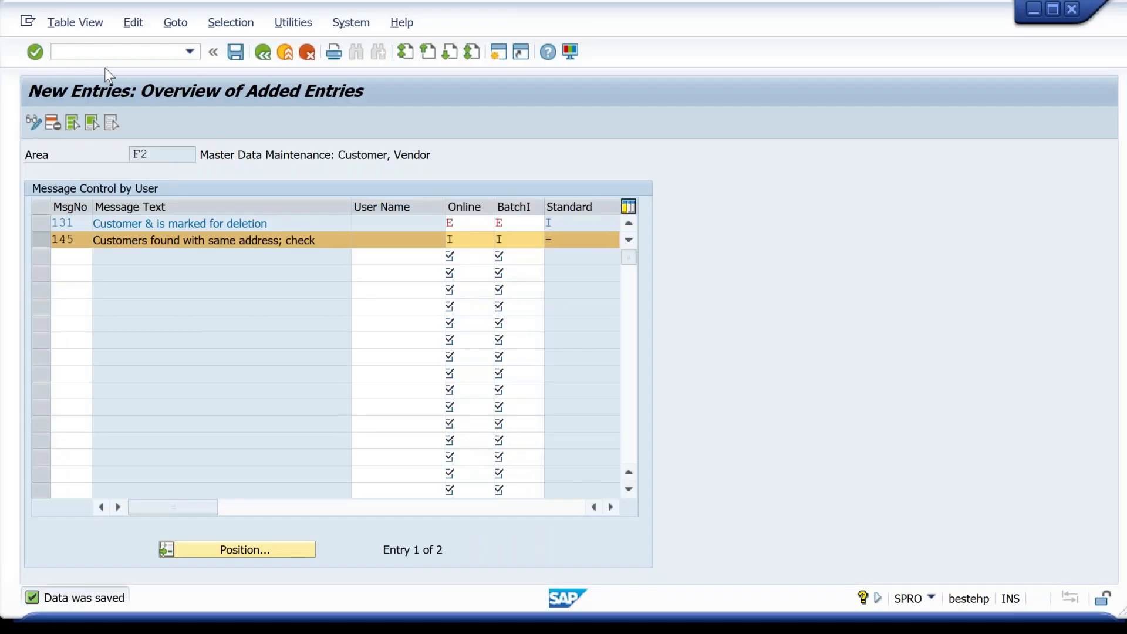
- Start transaction XD02 and try to open the deletion-flagged customer MT FOODS India Private Limited for sales area S100, 1S, 1S
type("/n")
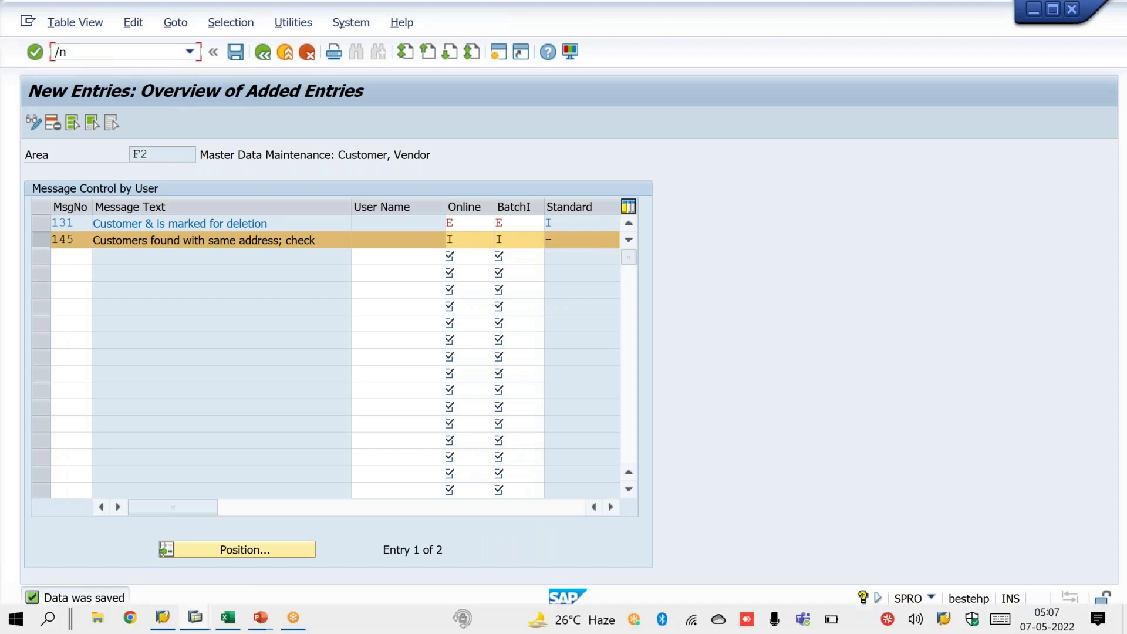
type("xd02")
key("Return")
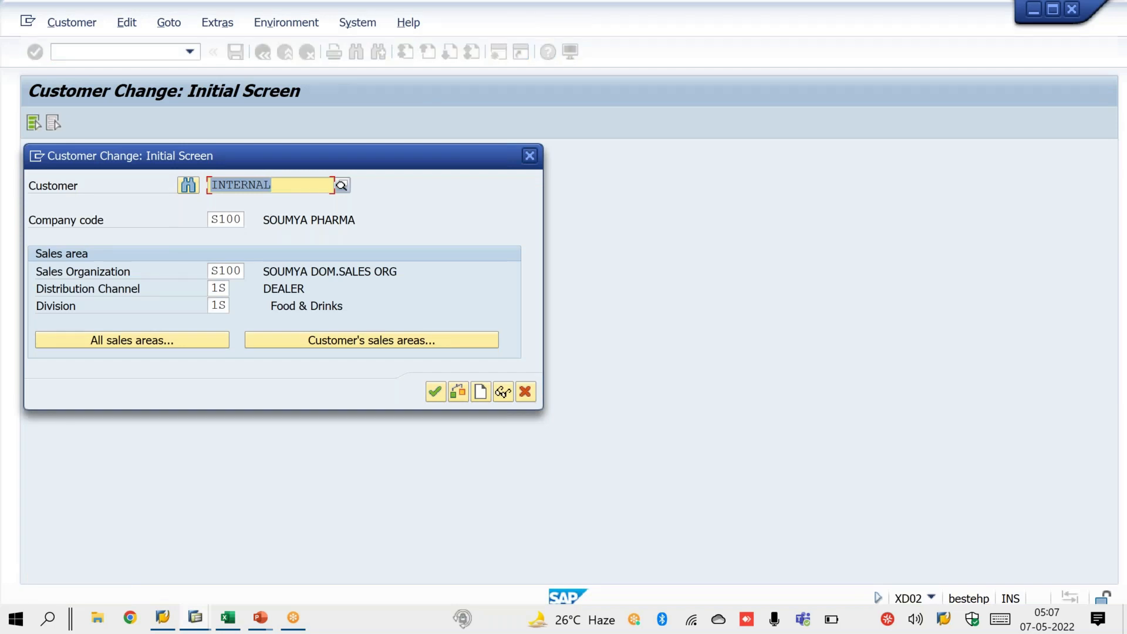
type("117")
key("Return")
type("117")
key("Return")
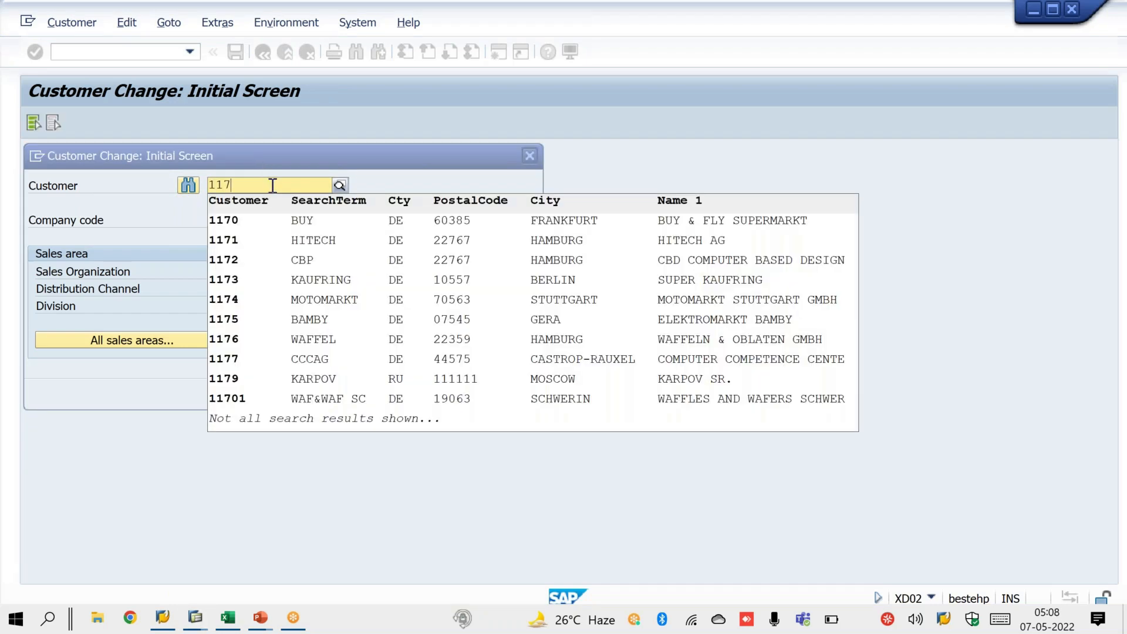
key("BackSpace")
key("BackSpace")
type("16")
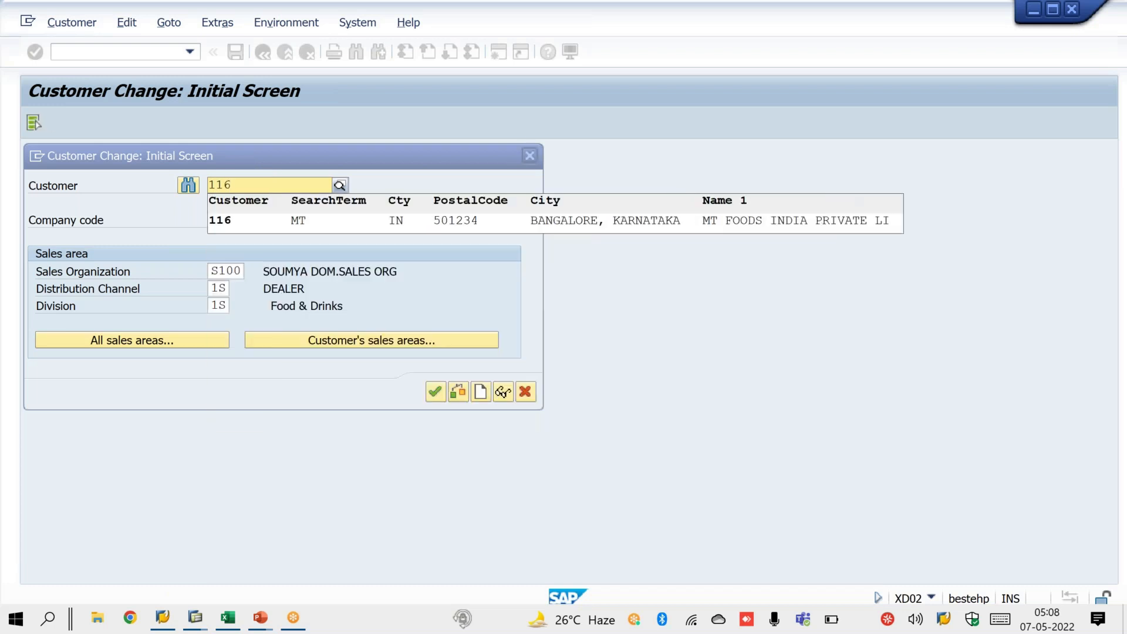
left_click(300, 220)
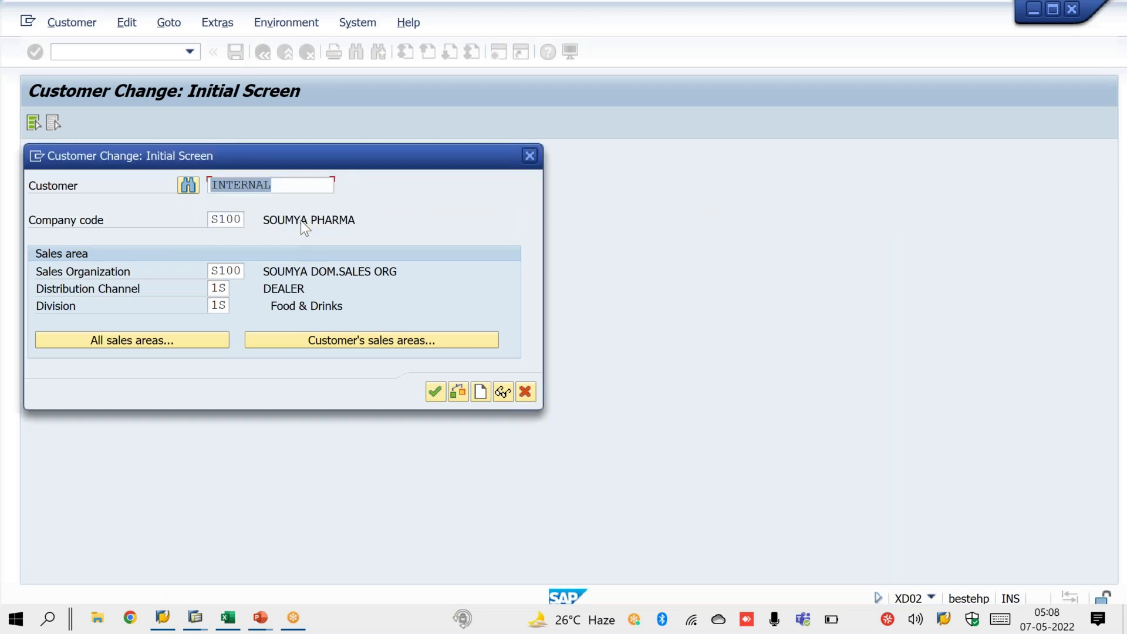
key("Return")
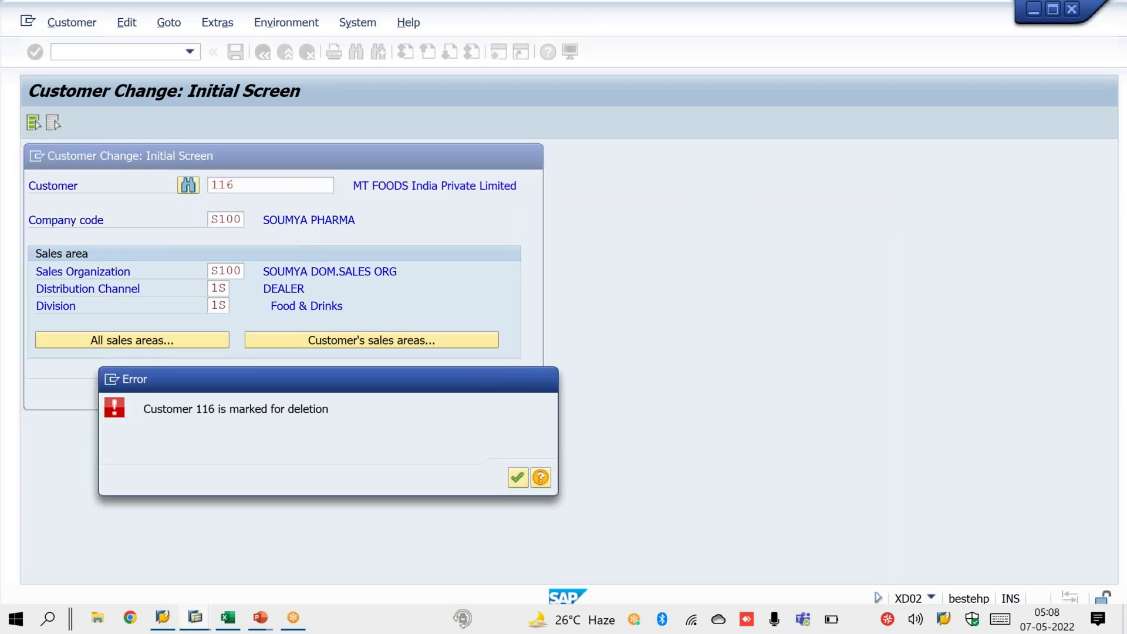
key("Return")
- Open the MANOJ TECHNOLOGIES customer for change in sales area S100, 1S, 1S instead
left_click(262, 186)
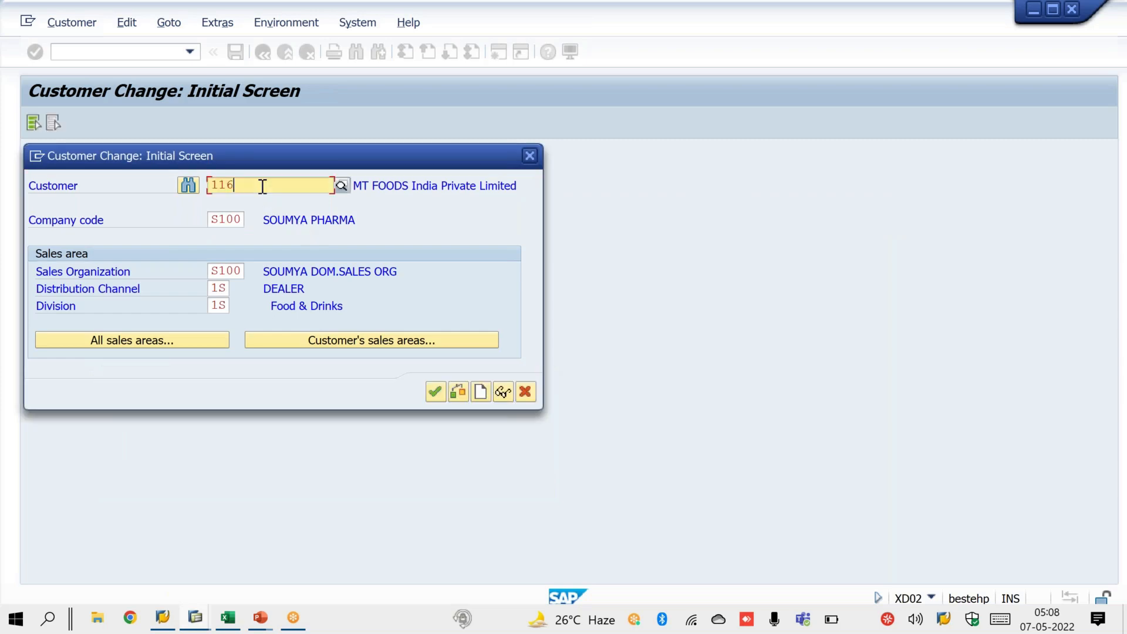
key("BackSpace")
type("7")
key("Return")
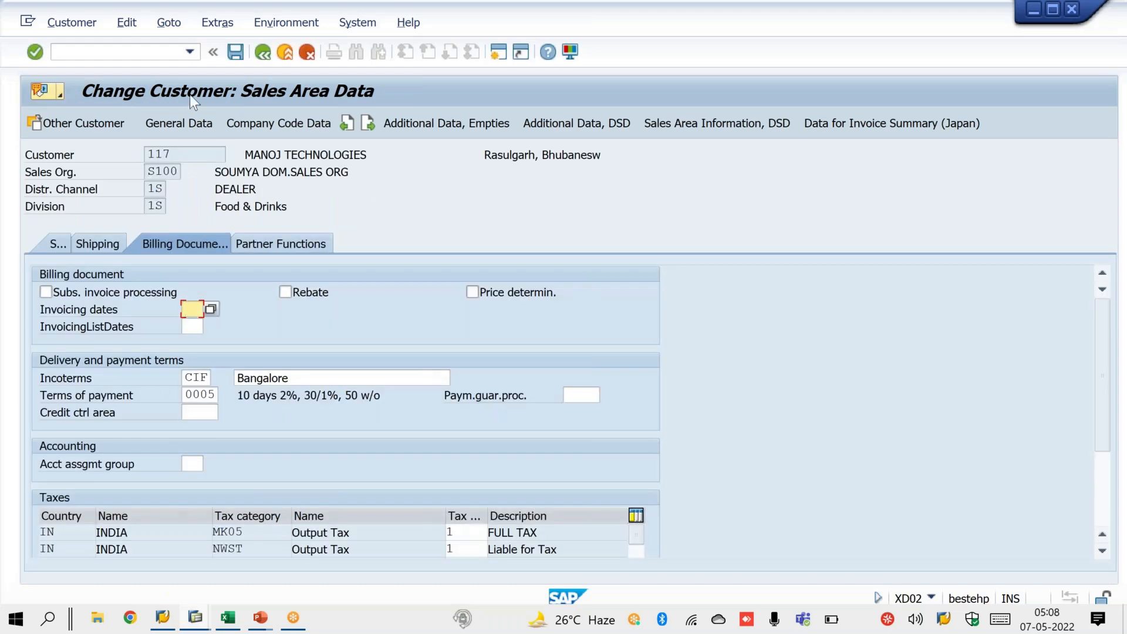
left_click(217, 23)
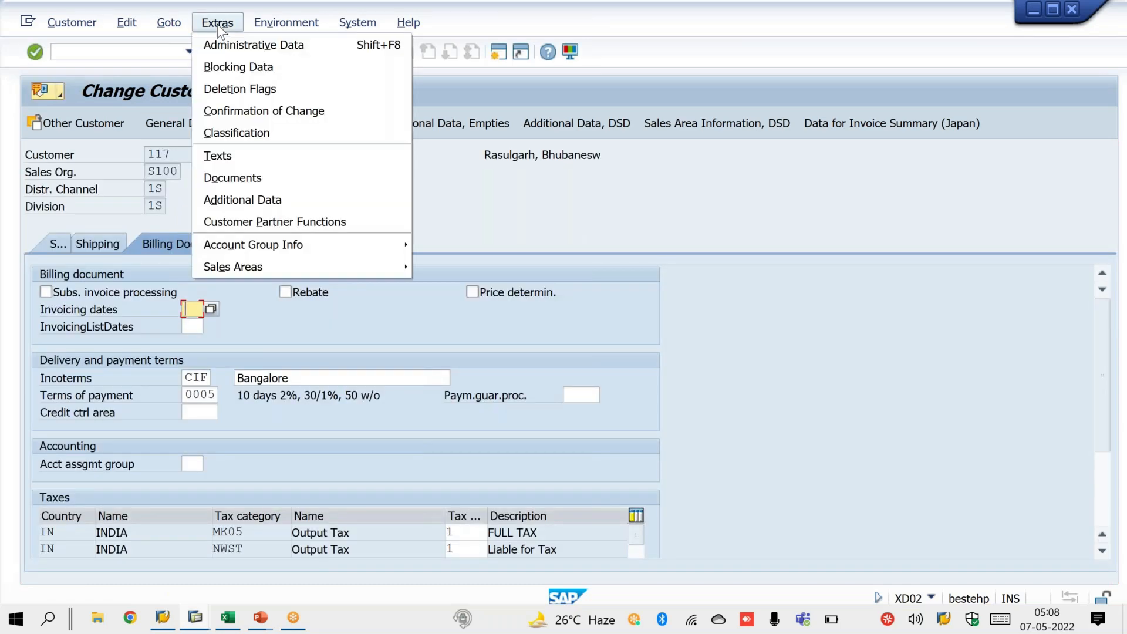
- Start transaction XD01, view the account groups with their number ranges, and leave customer creation
left_click(139, 51)
type("nxd03")
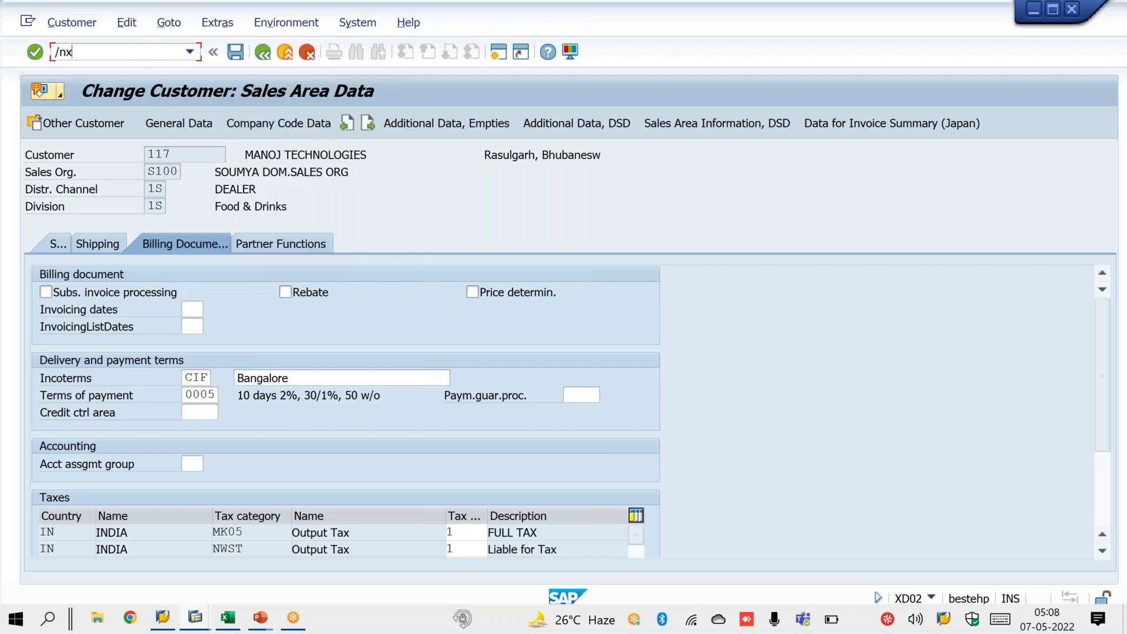
key("Return")
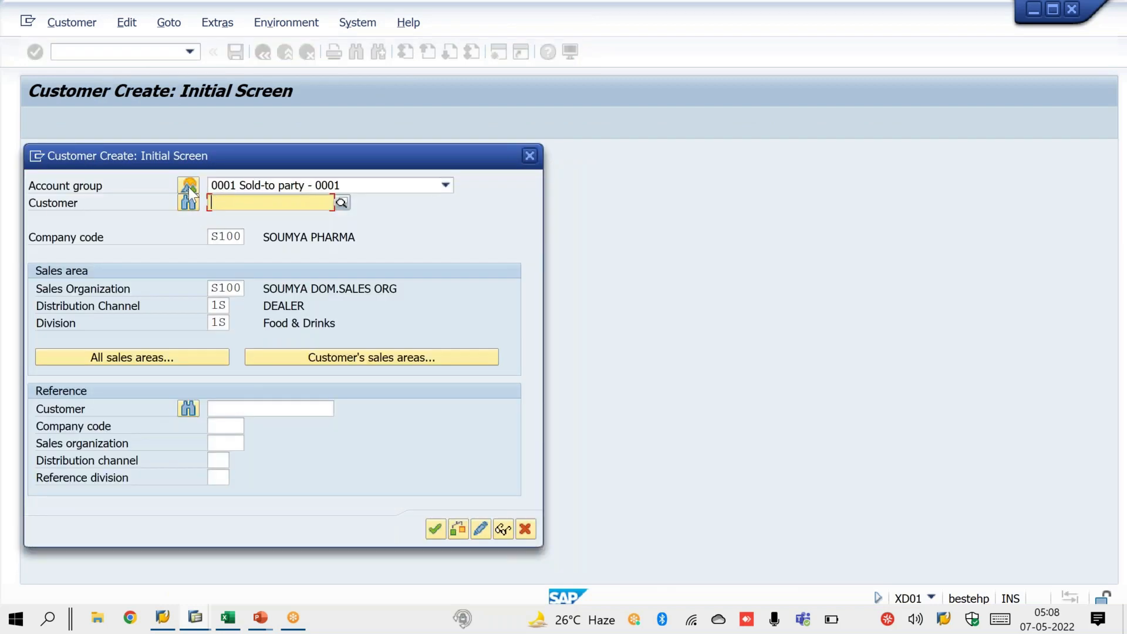
left_click(188, 186)
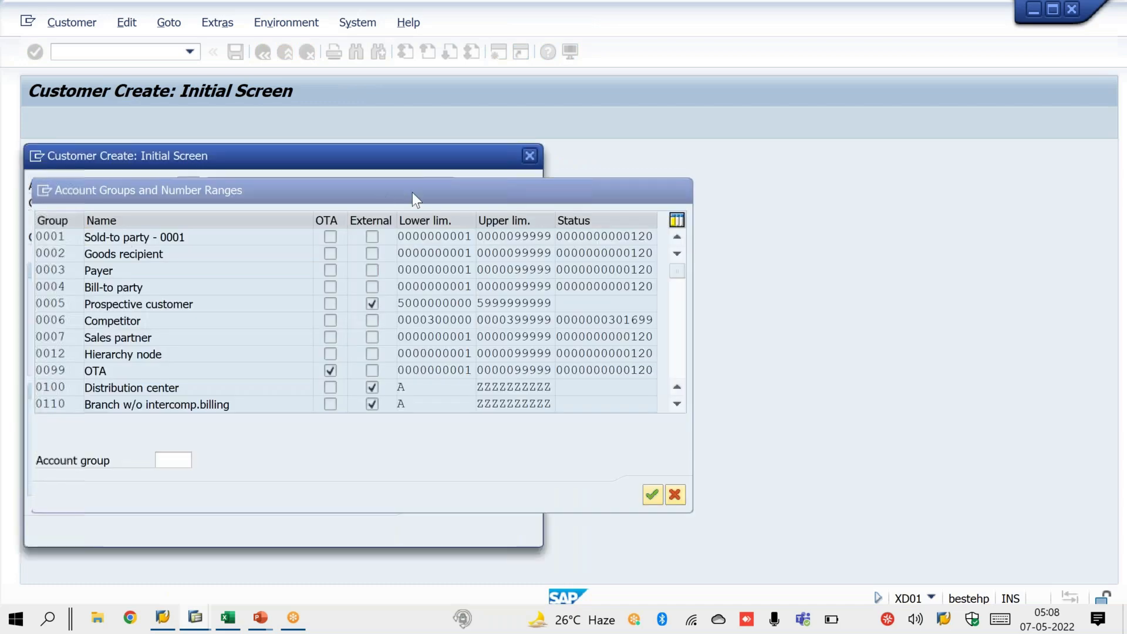
key("Return")
left_click(529, 155)
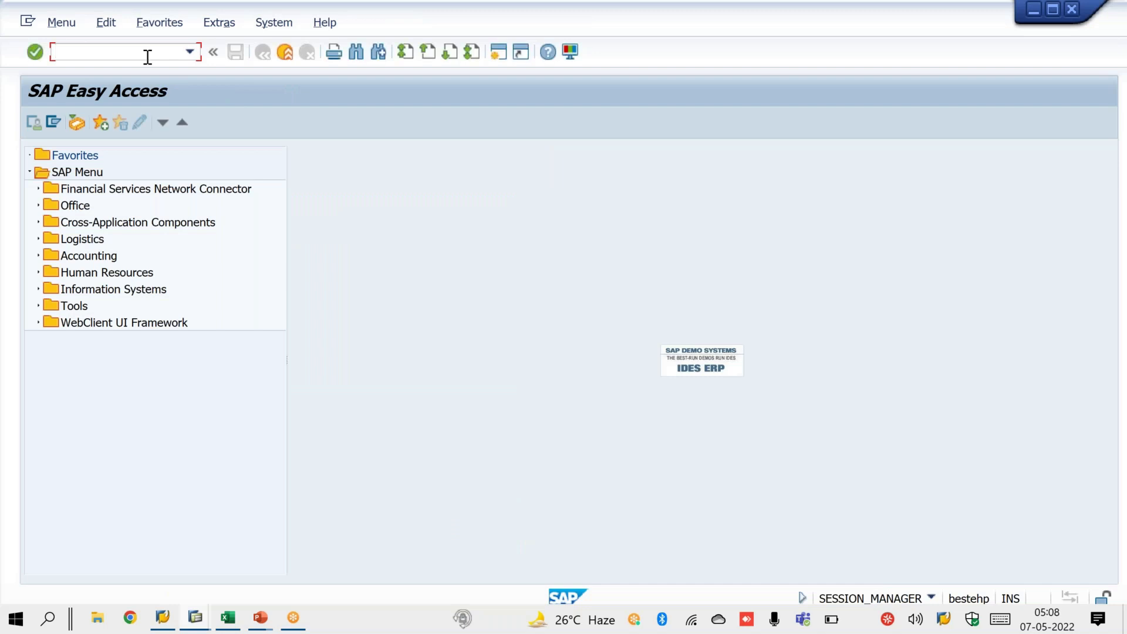
- Reopen the MANOJ TECHNOLOGIES customer in transaction XD02 and check its account group in the administrative data
type("/nxd02")
key("Return")
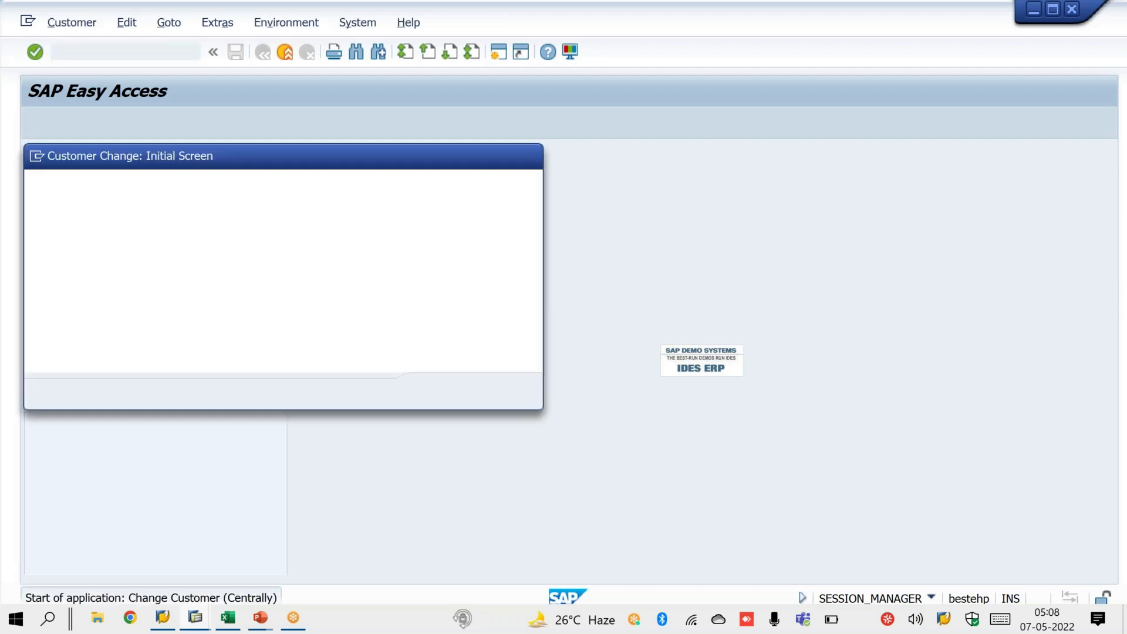
key("Return")
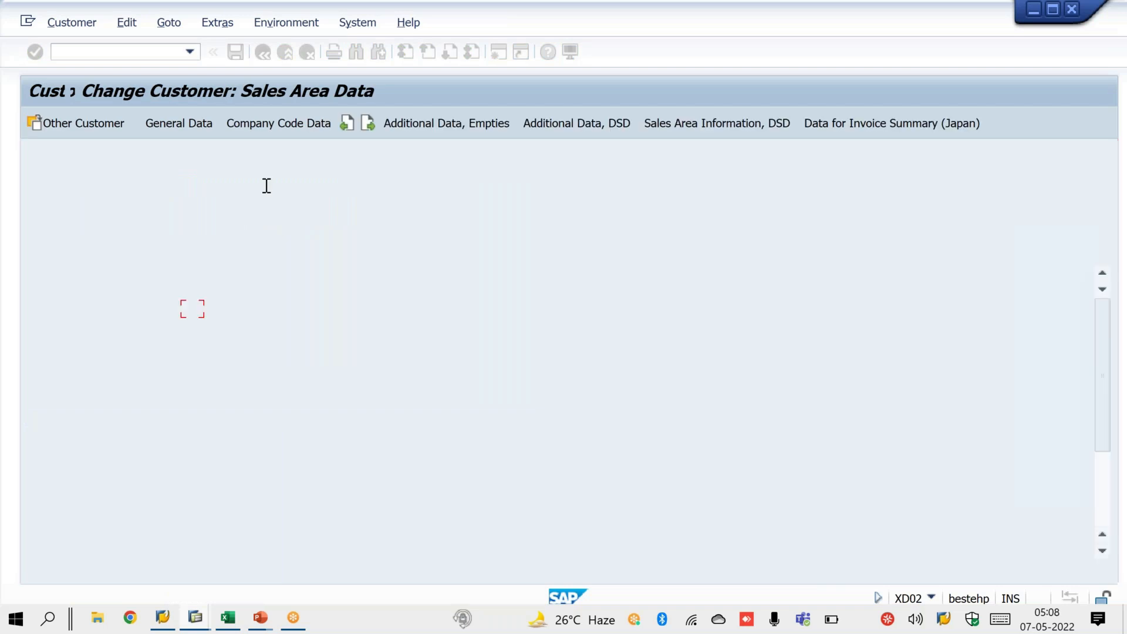
left_click(217, 22)
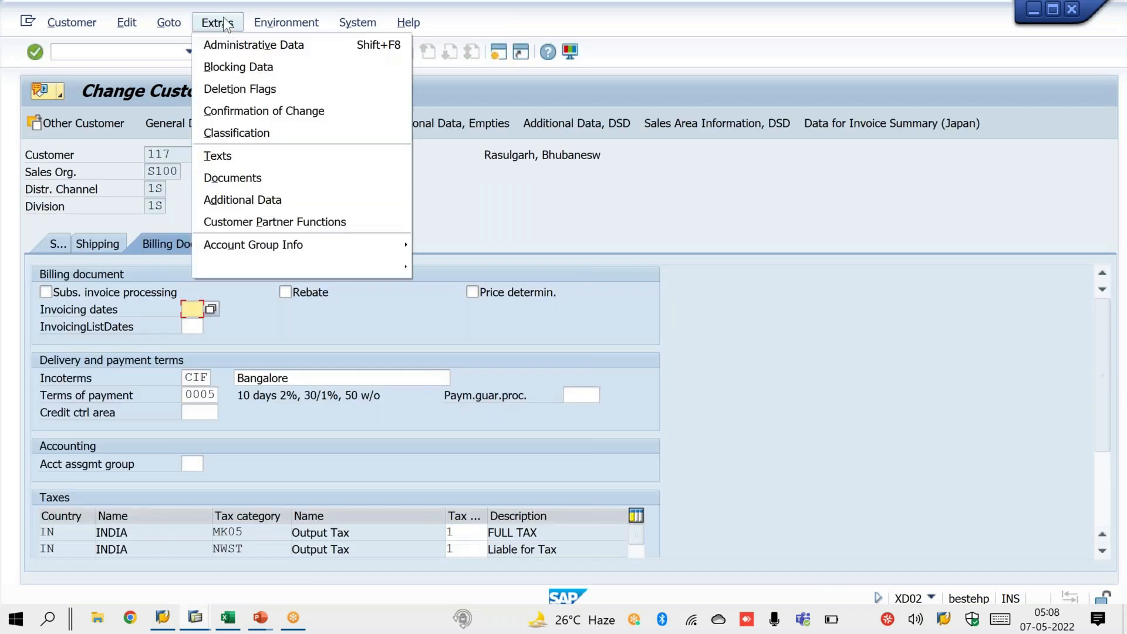
left_click(246, 51)
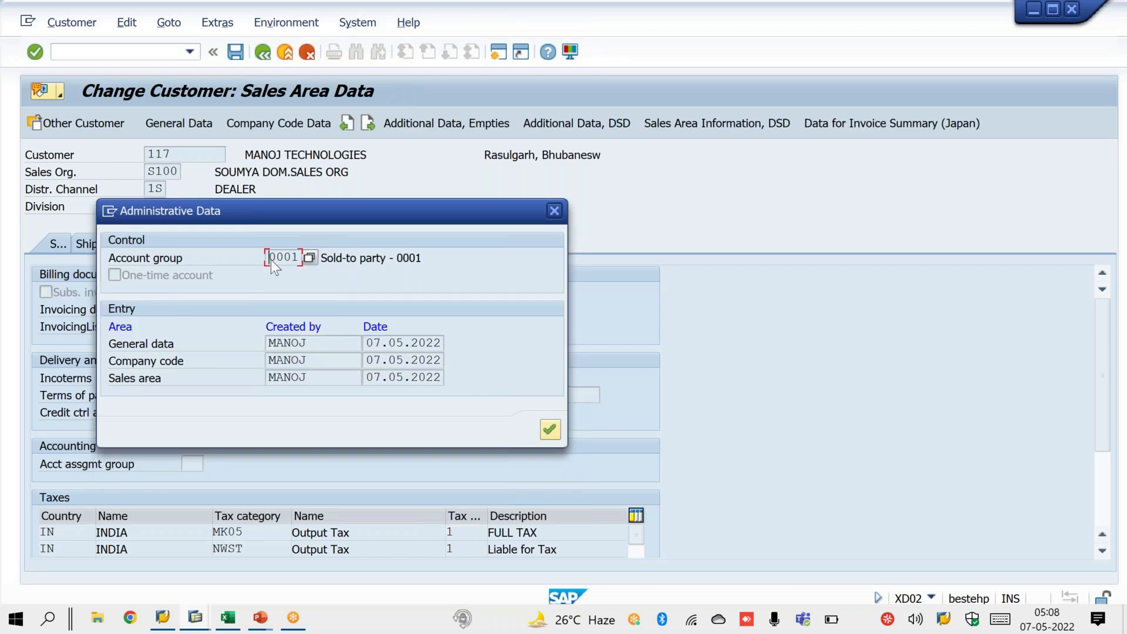
left_click_drag(269, 257, 301, 259)
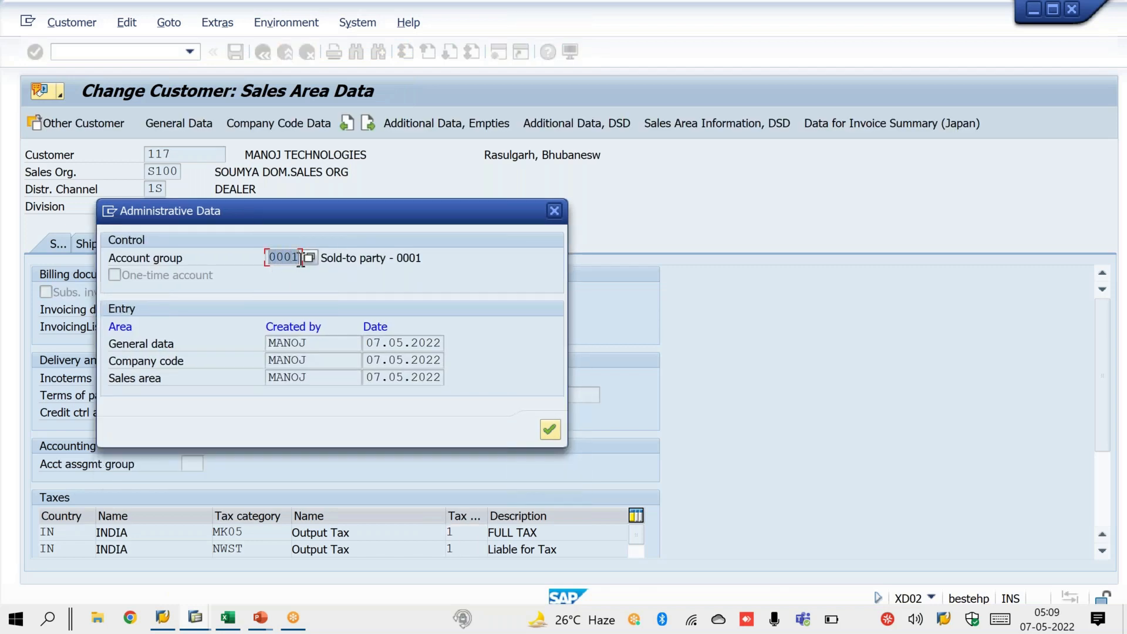
- Close the administrative data and start transaction XD07 for the MANOJ TECHNOLOGIES customer
left_click(554, 214)
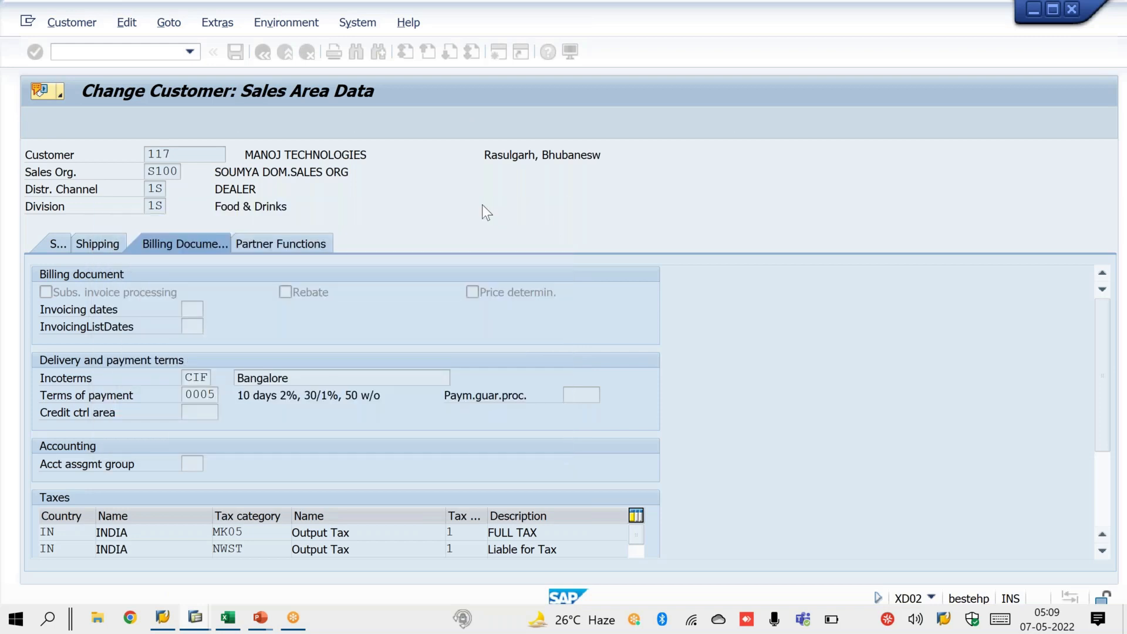
left_click(130, 53)
type("/n")
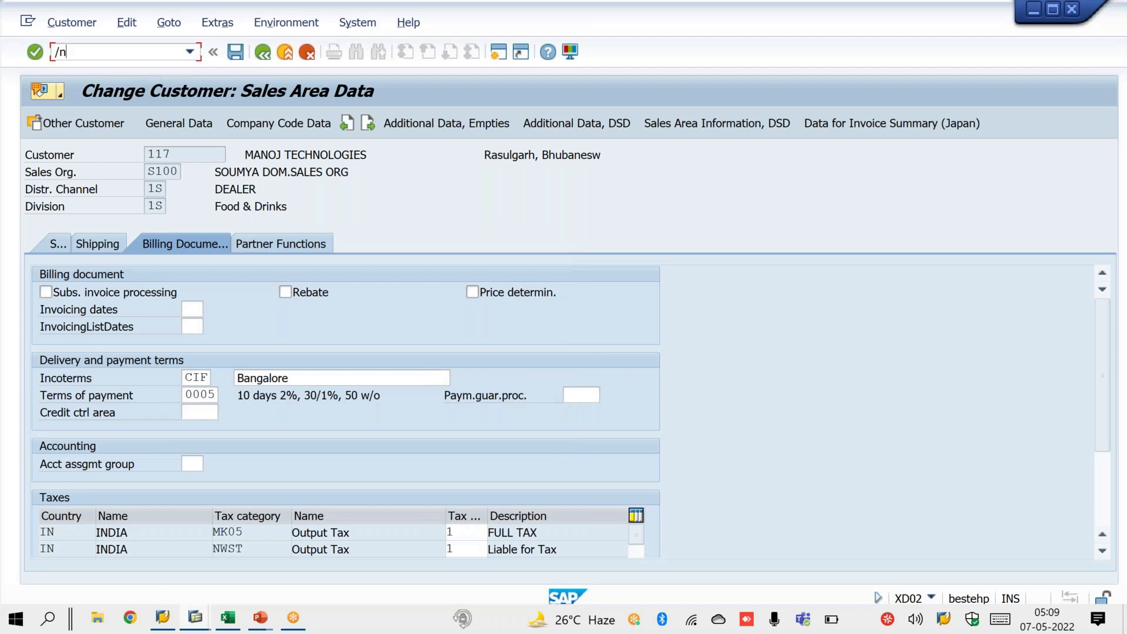
type("xd07")
key("Return")
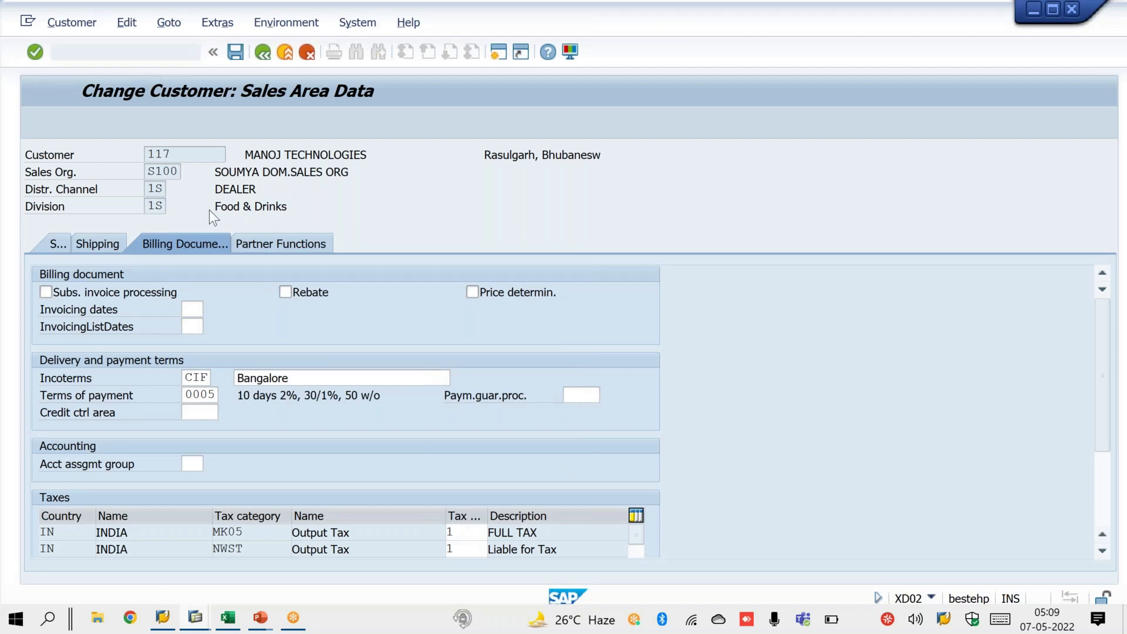
key("Return")
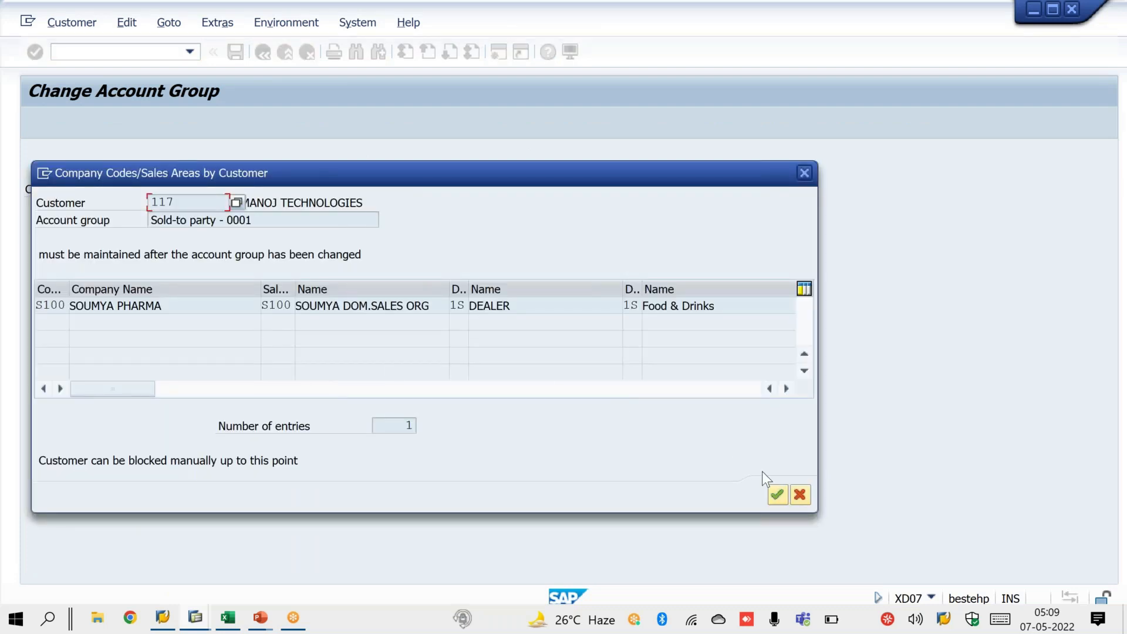
- Change the customer's account group to M001 Sold-to party and complete the change through the customer data screens
left_click(777, 494)
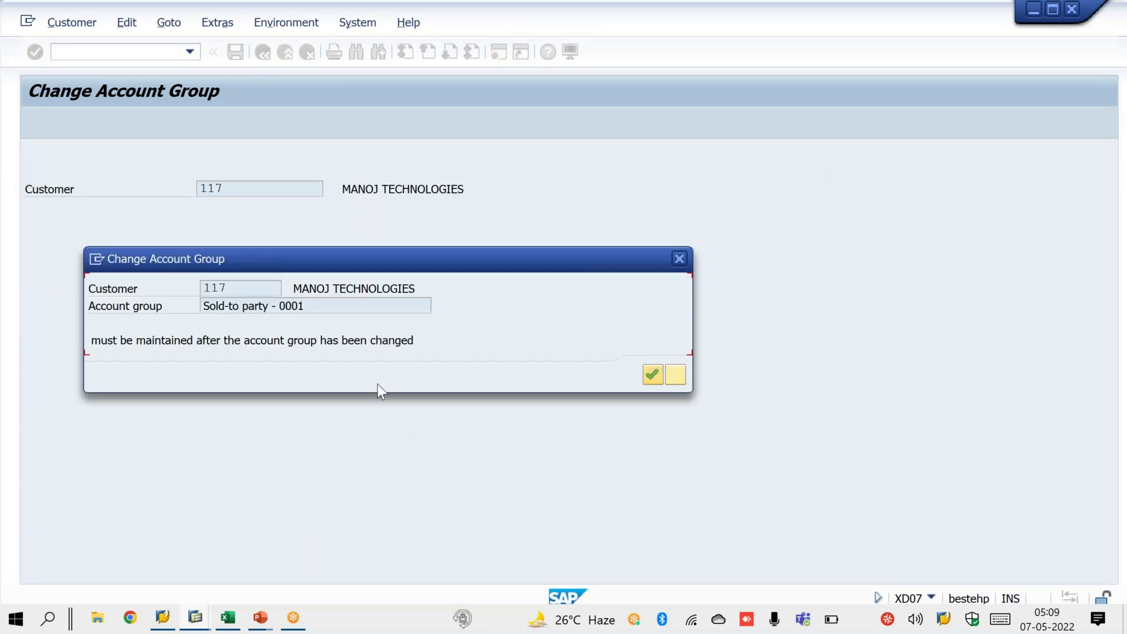
left_click(504, 339)
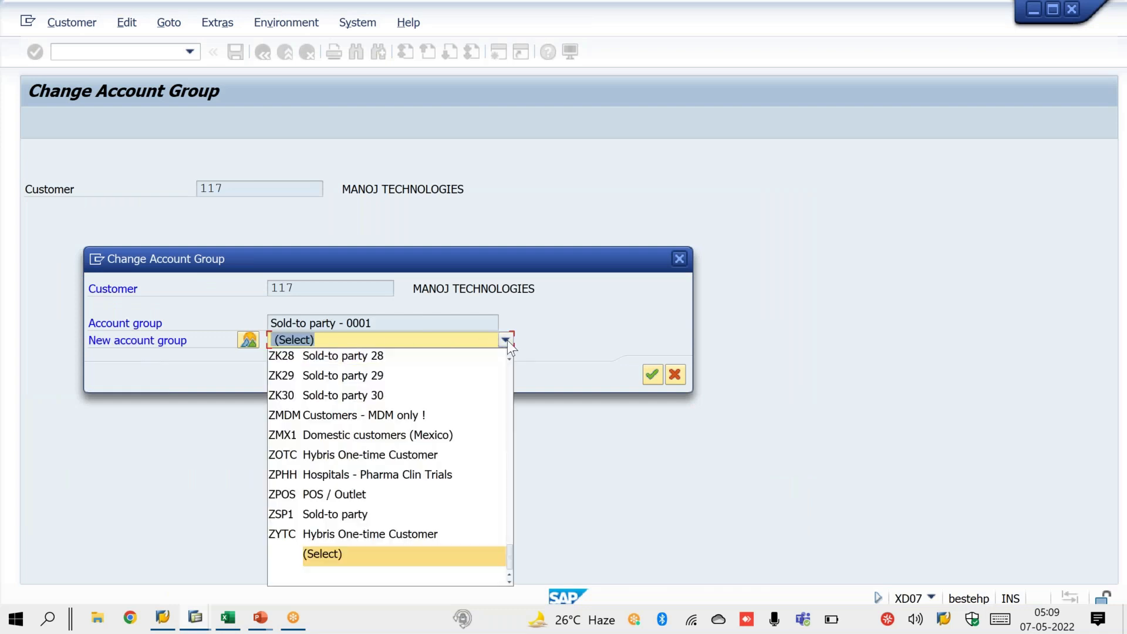
key("m")
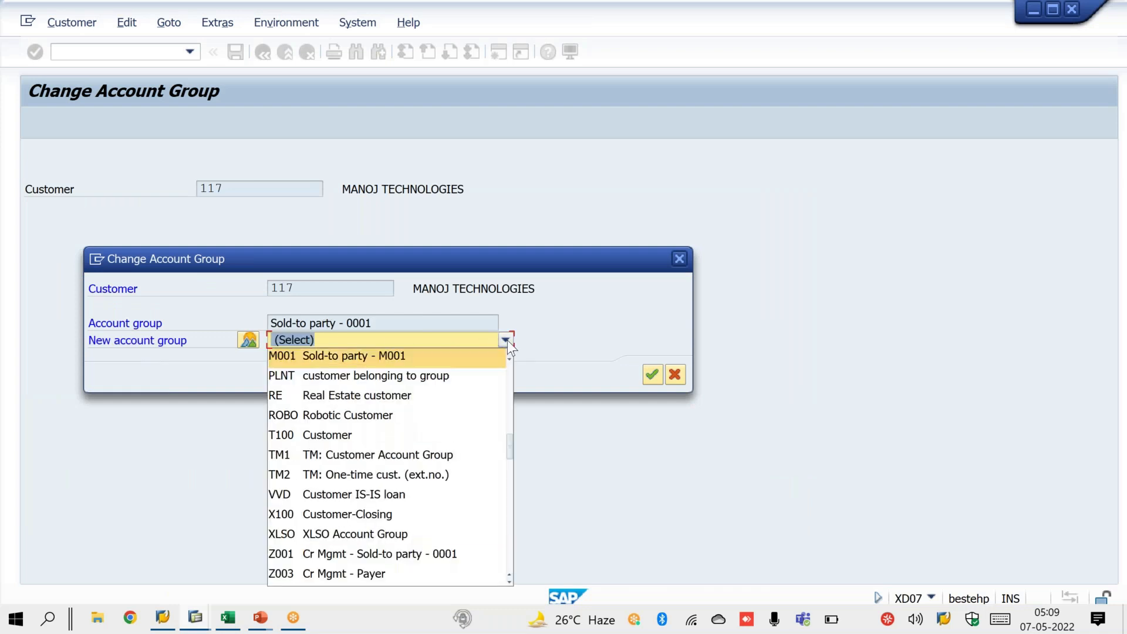
key("Return")
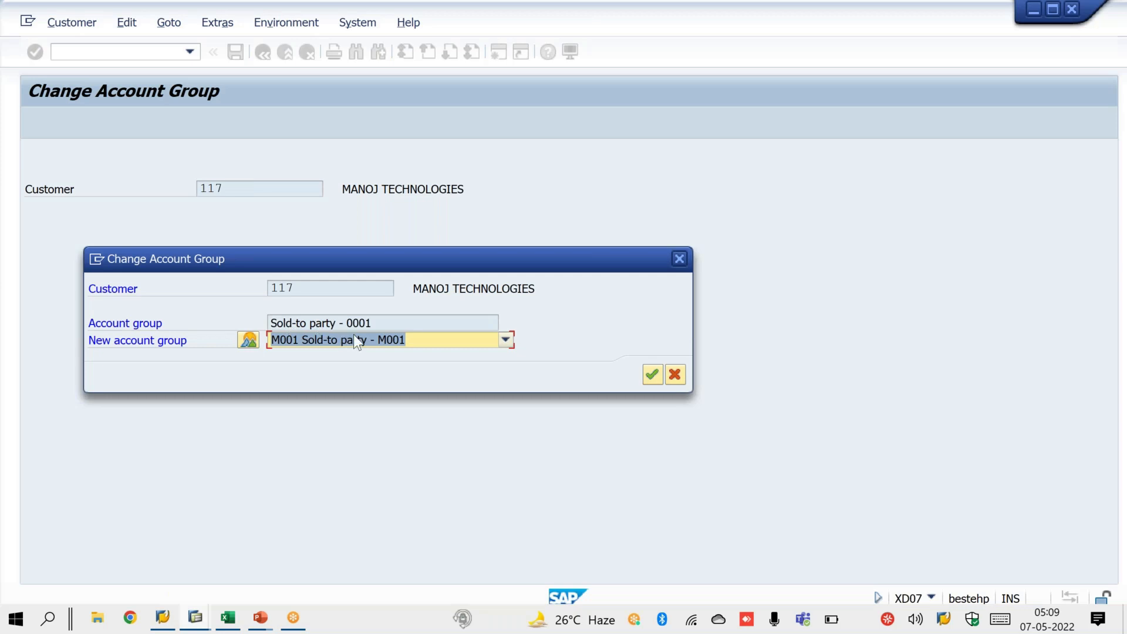
key("Return")
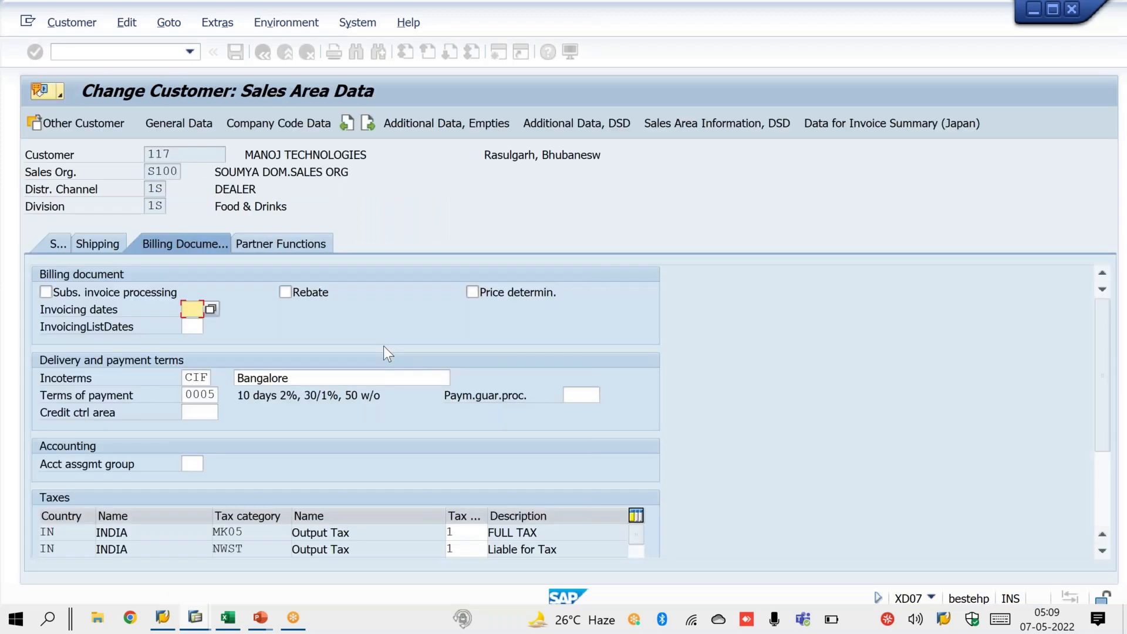
key("Return")
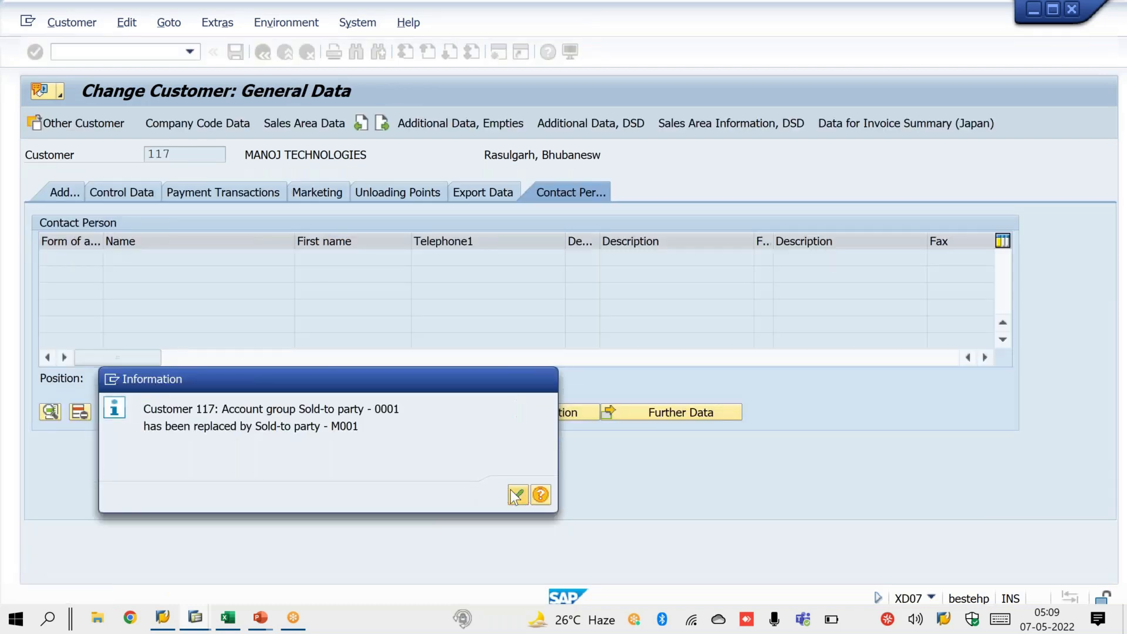
left_click(510, 491)
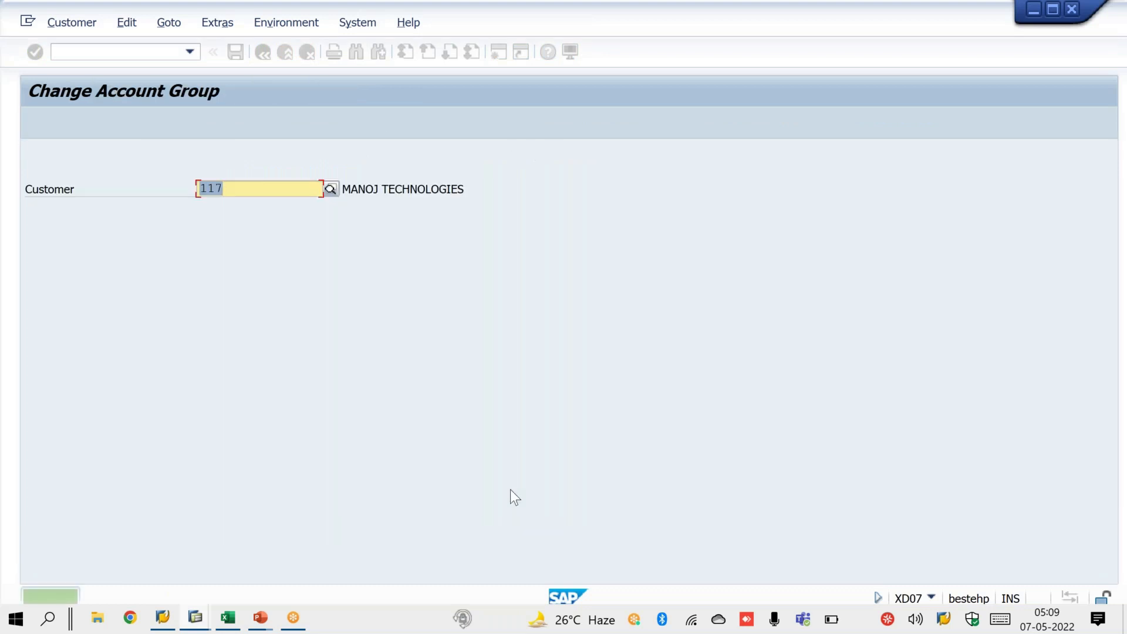
- Open the MANOJ TECHNOLOGIES customer in transaction XD02 and check the account group in its administrative data
left_click(154, 53)
type("/nxd02")
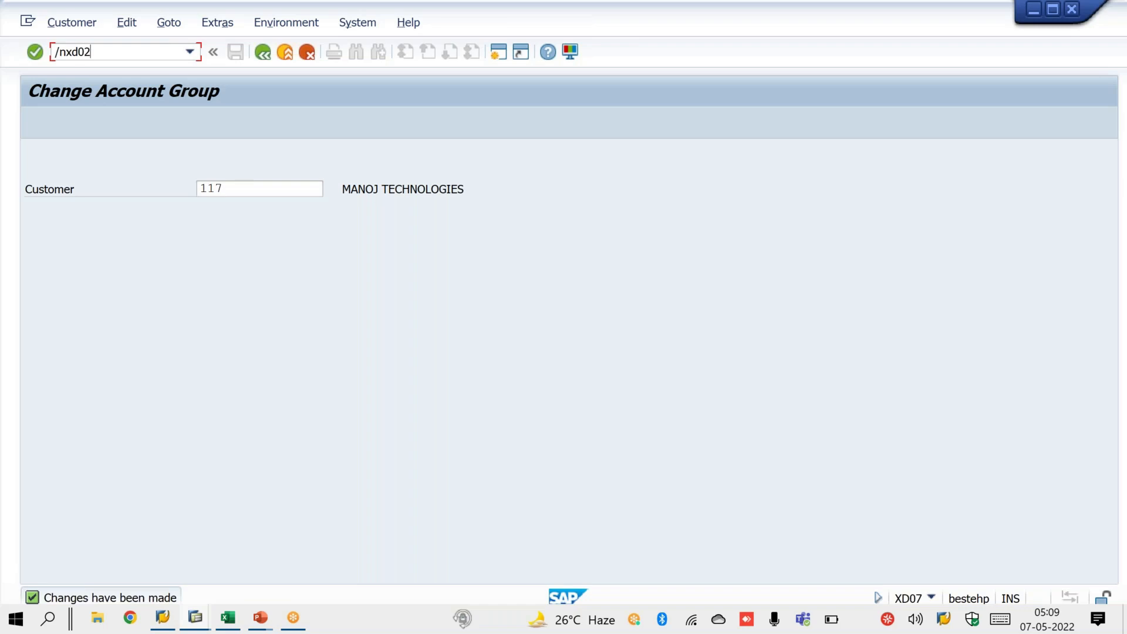
key("Return")
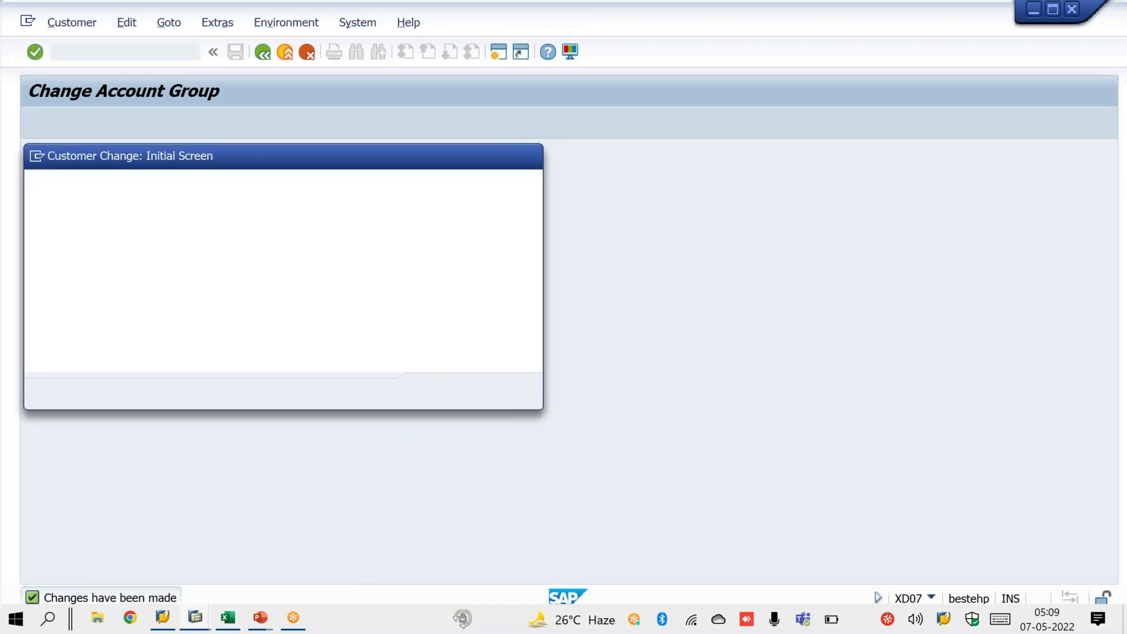
type("\\")
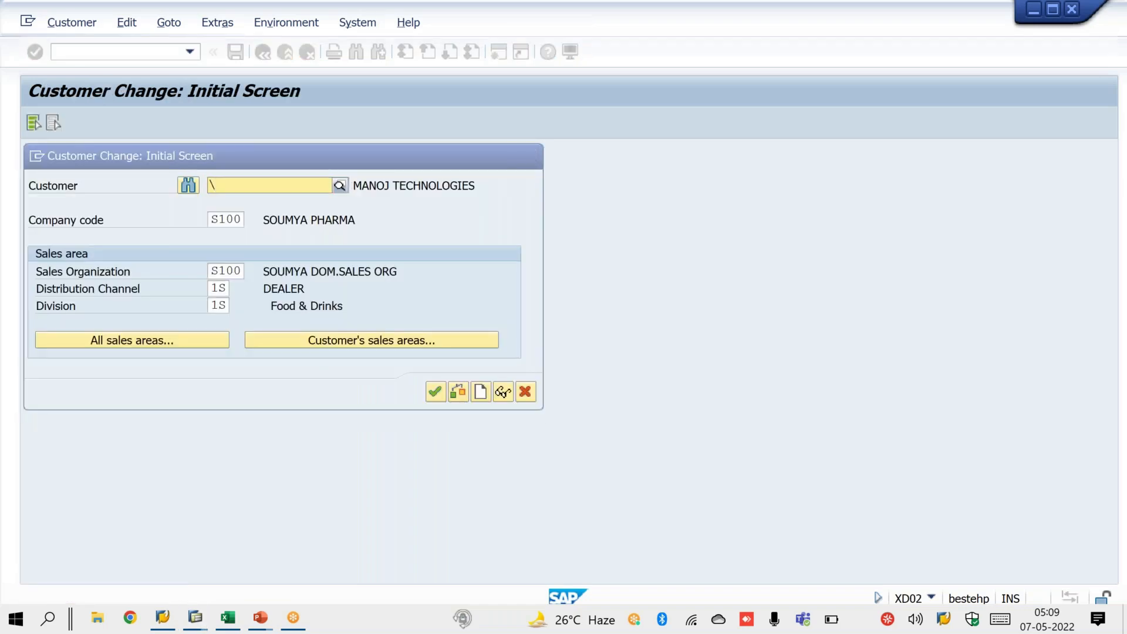
key("BackSpace")
type("117")
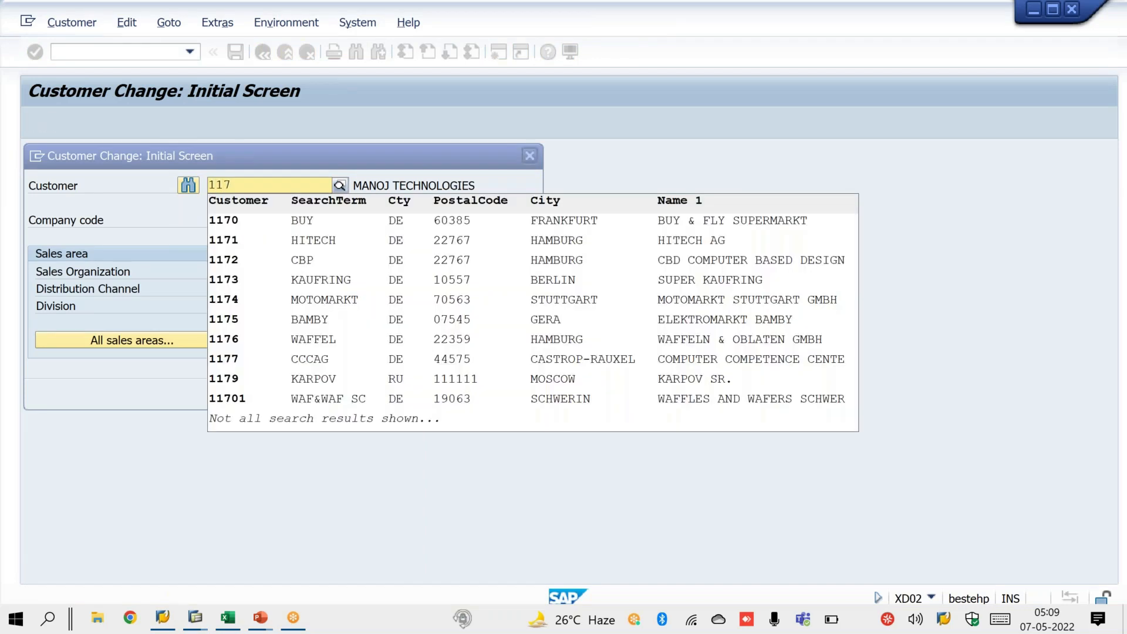
key("Return")
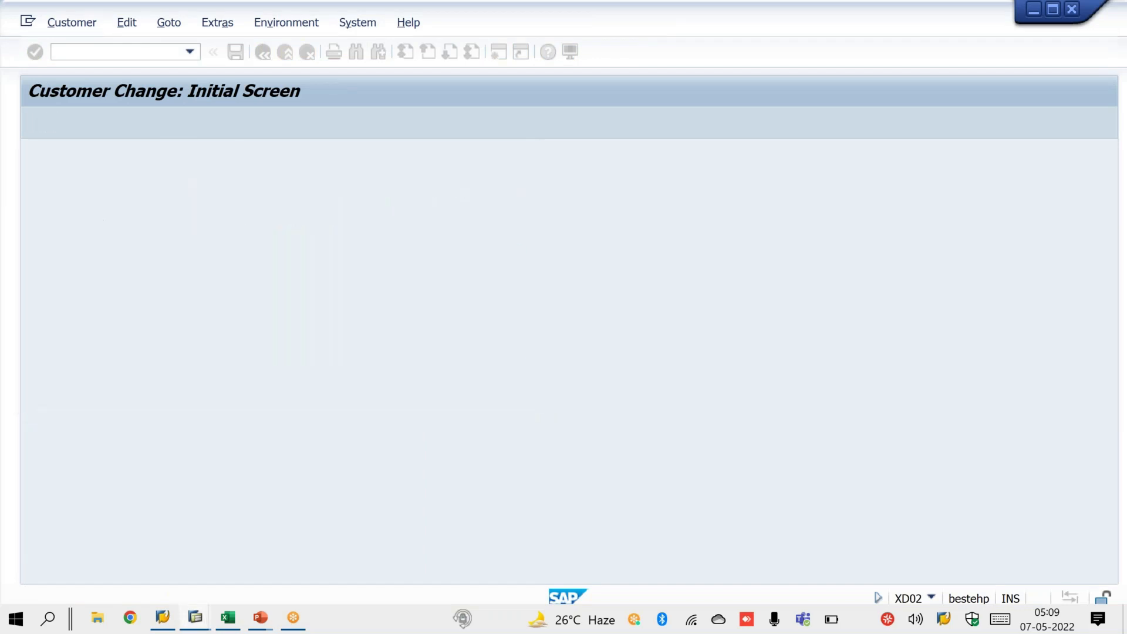
left_click(226, 25)
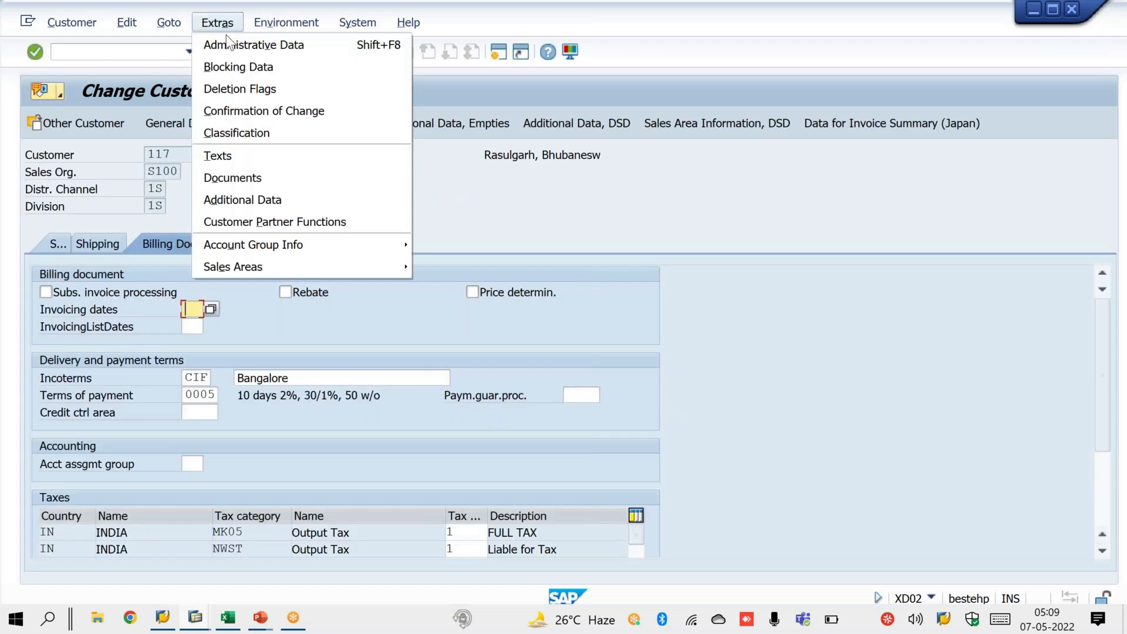
left_click(229, 47)
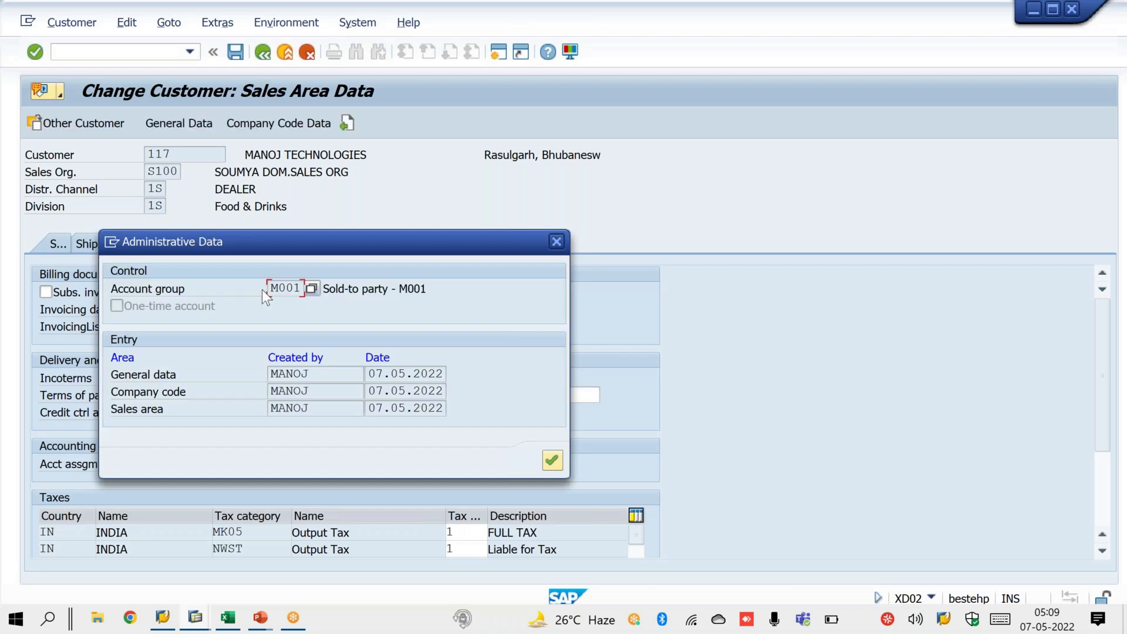
left_click_drag(271, 289, 305, 289)
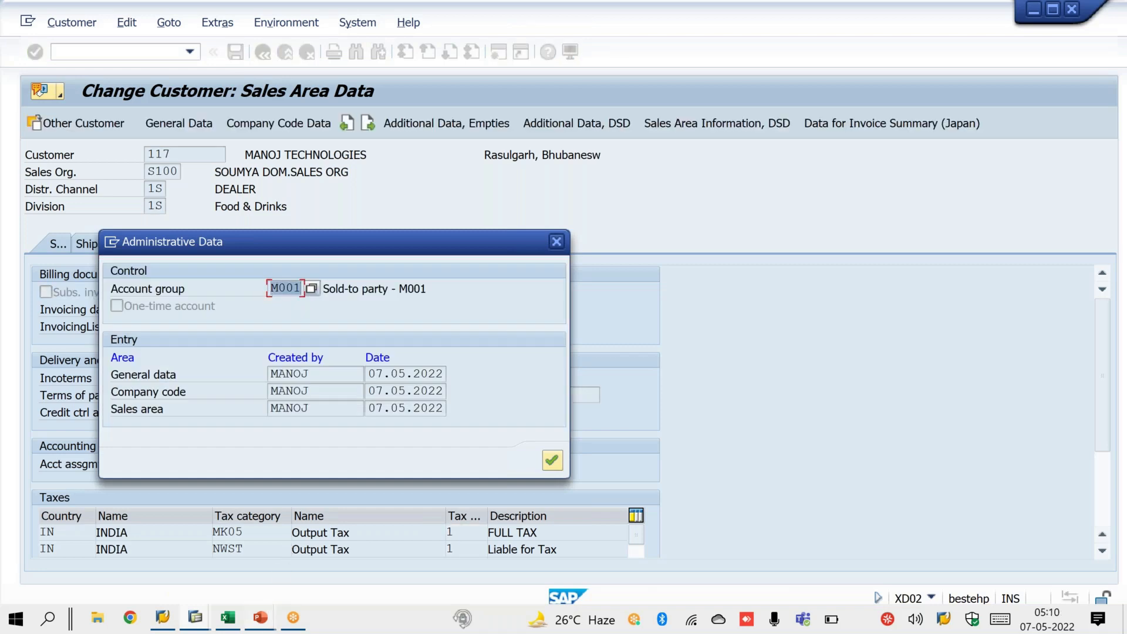
- Switch to the PowerPoint slide show, circle XD07 in the central transactions table, and advance to the FI transactions slide
left_click(262, 615)
left_click(317, 586)
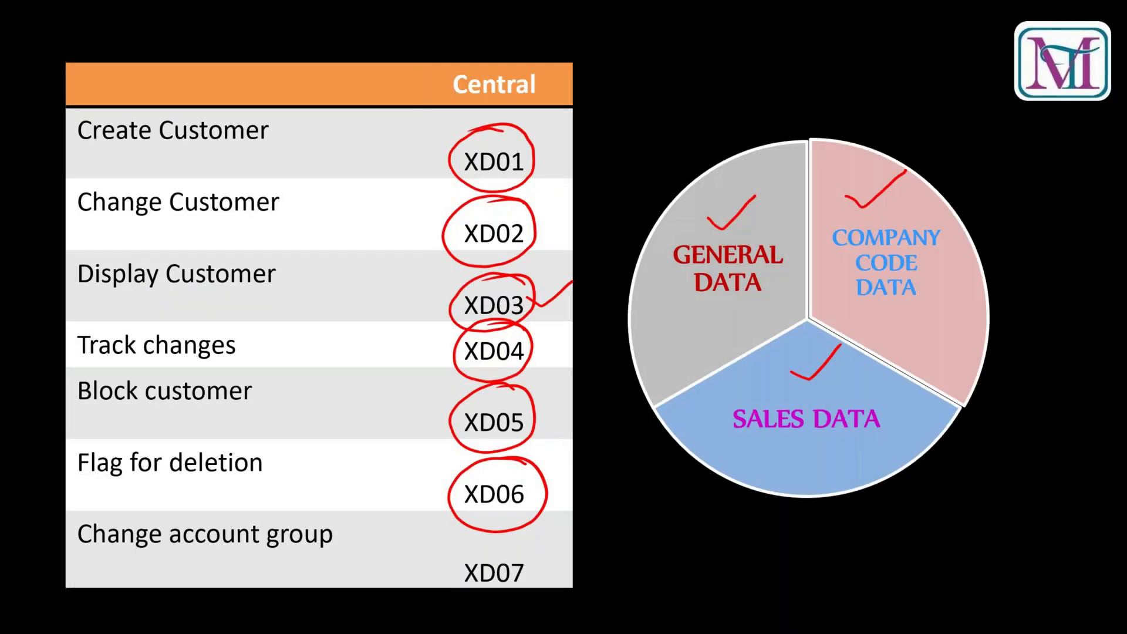
mouse_move(524, 539)
left_mouse_down()
mouse_move(461, 546)
mouse_move(501, 514)
left_mouse_up()
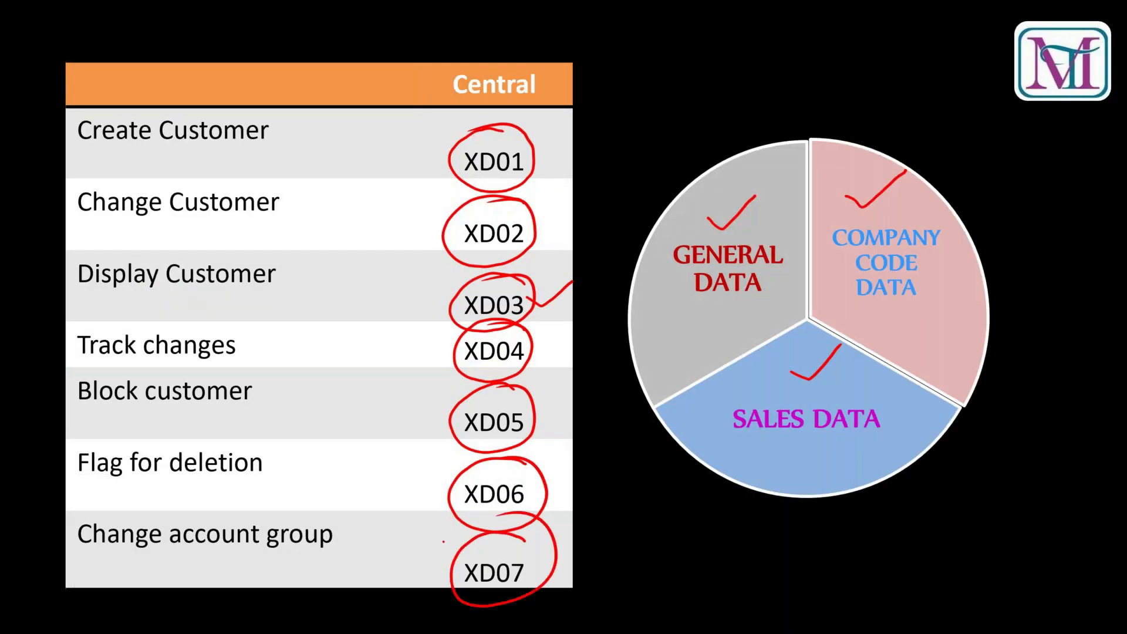
key("Right")
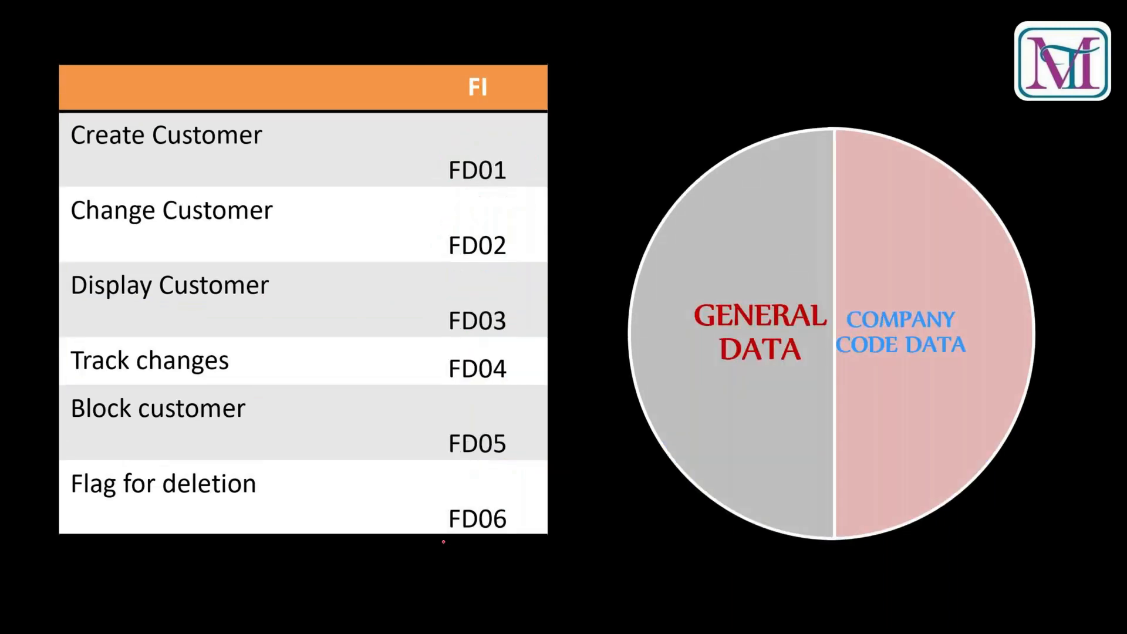
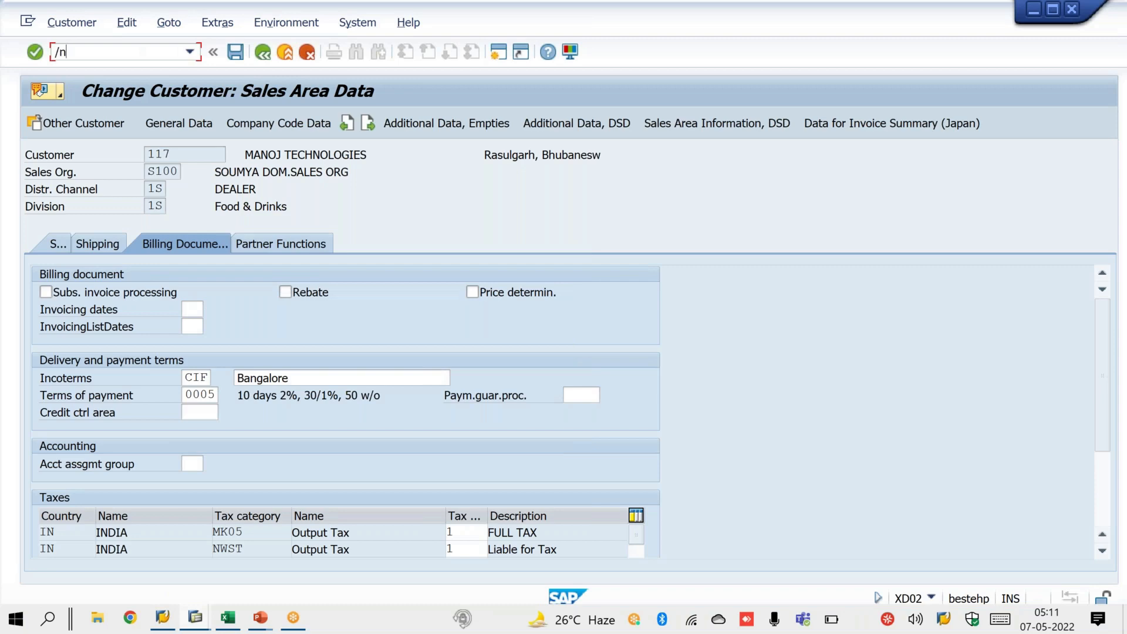
- Start transaction FD01 and begin creating a customer with account group 0001 Sold-to party in company code S100
type("xd01")
key("BackSpace")
key("BackSpace")
key("BackSpace")
key("BackSpace")
type("fd01")
key("Return")
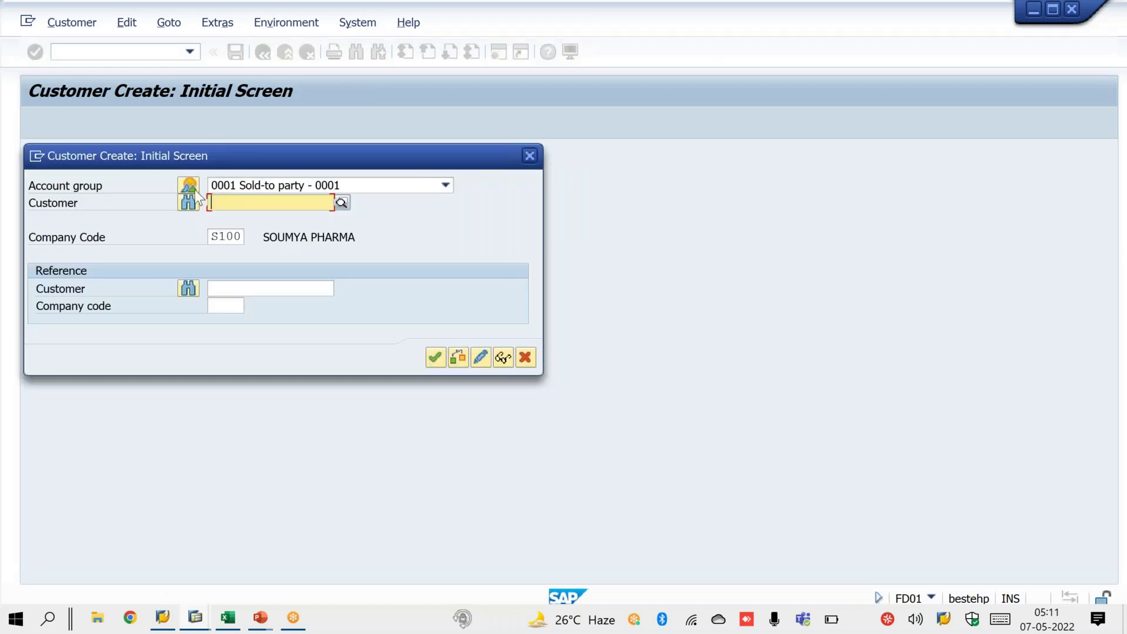
double_click(222, 236)
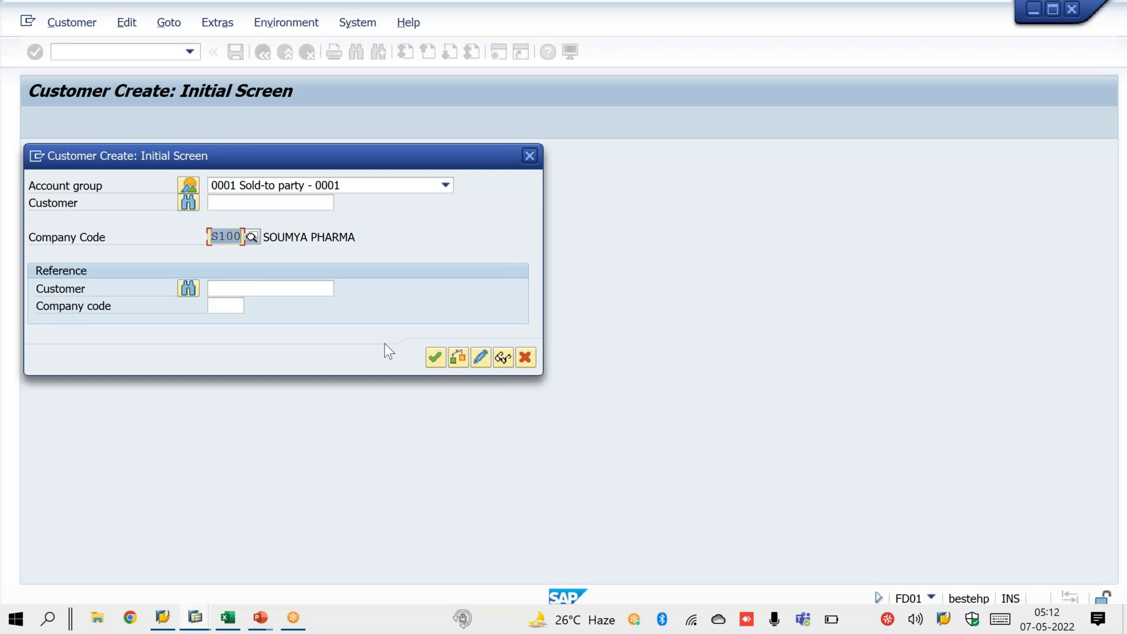
key("Return")
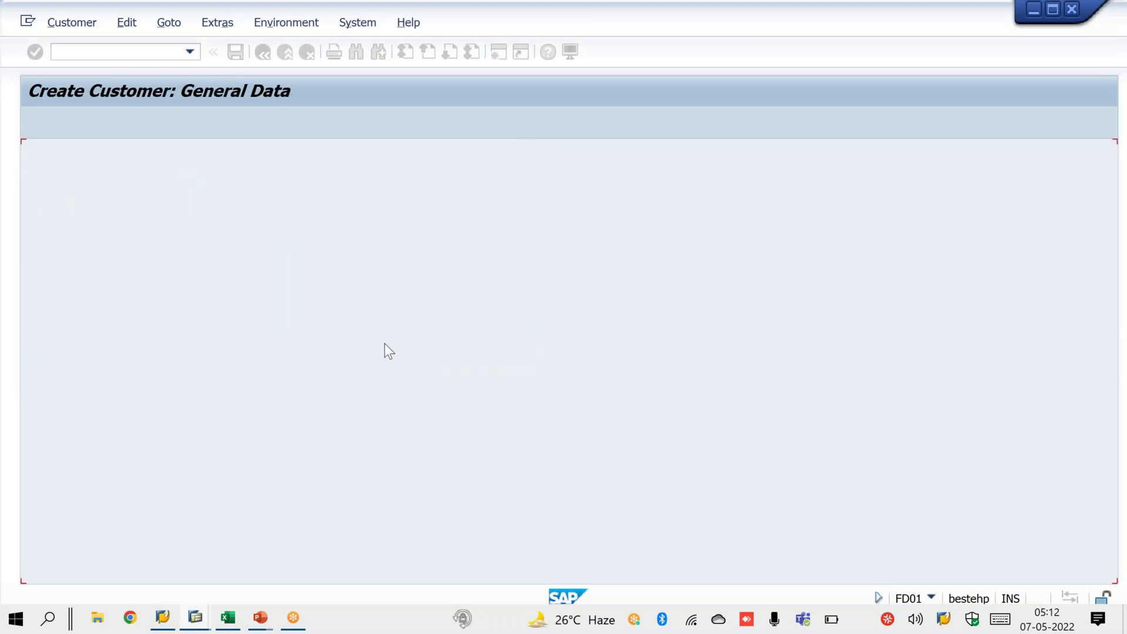
- Set the title to Company, the name to MANOJ TECHNOLOGIES ltd and the search term to MTTt
type("Company")
key("Tab")
key("Down")
key("Down")
key("Return")
type("ltd")
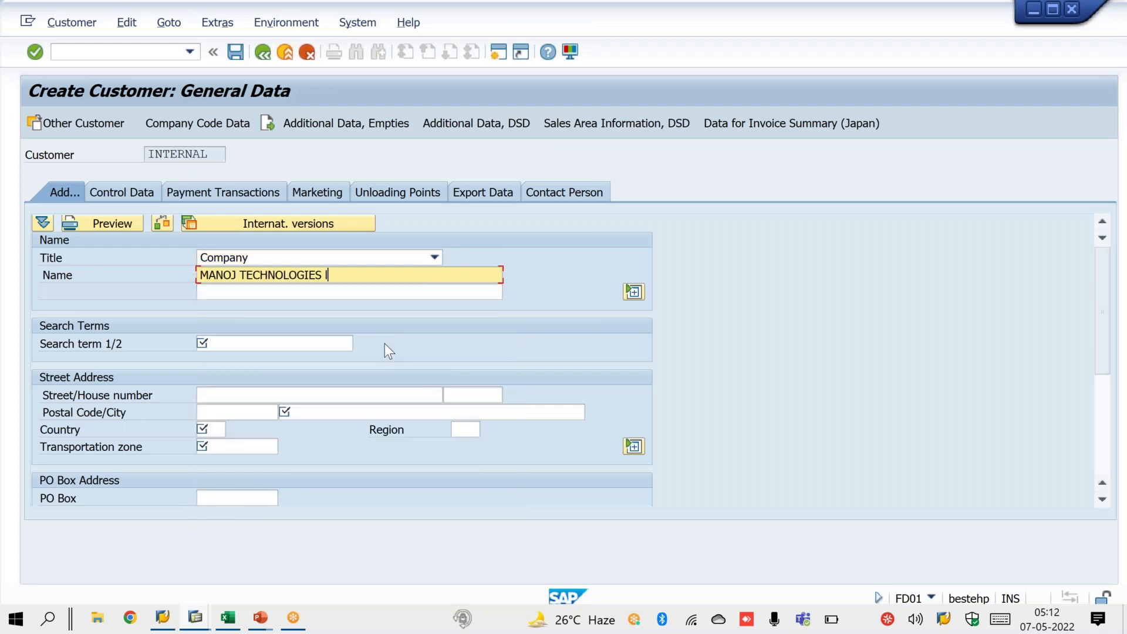
key("Tab")
key("Tab")
key("Down")
key("Down")
key("Return")
type("t")
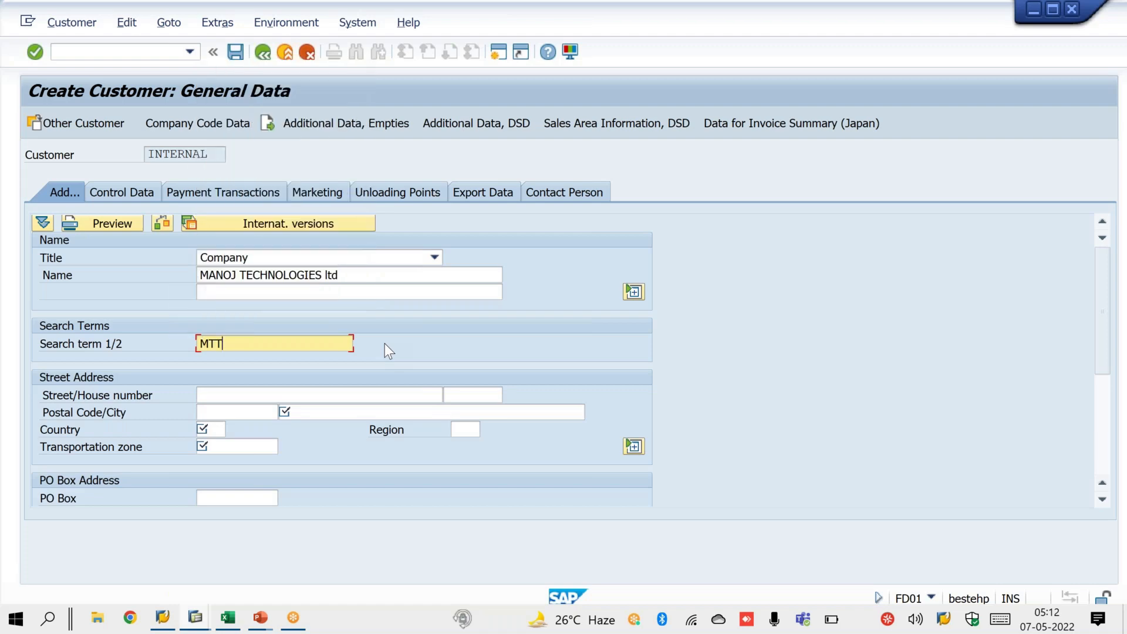
key("Tab")
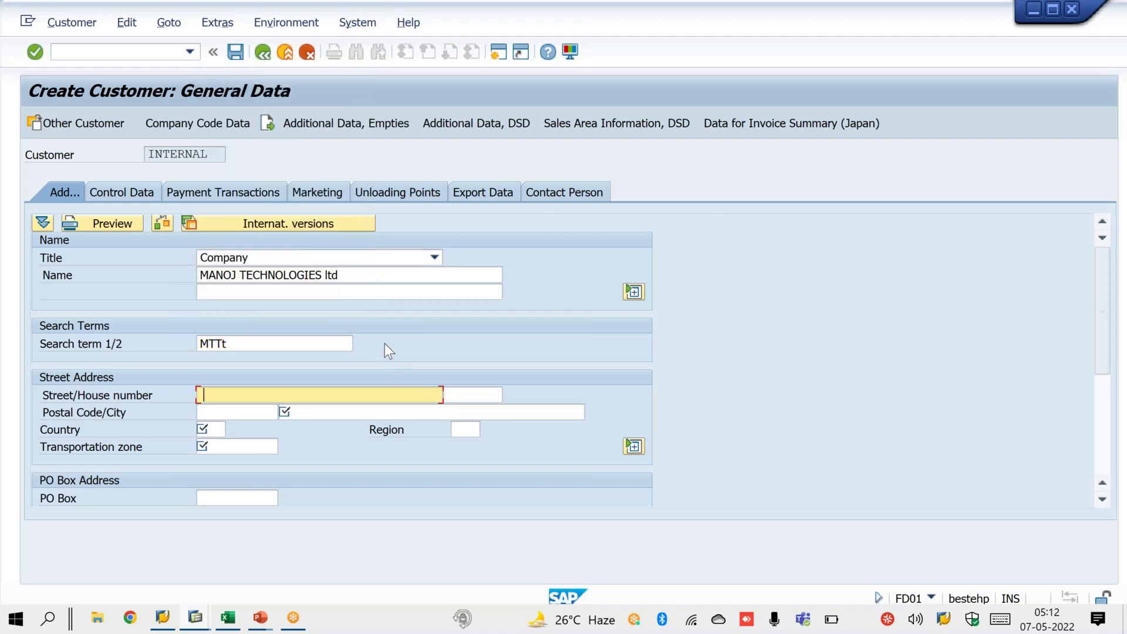
- Fill in the customer's street, postal code and city in the street address
type("Cuttack")
key("Tab")
key("Tab")
key("space")
key("Down")
key("Down")
key("Tab")
key("space")
key("Down")
key("Down")
key("Down")
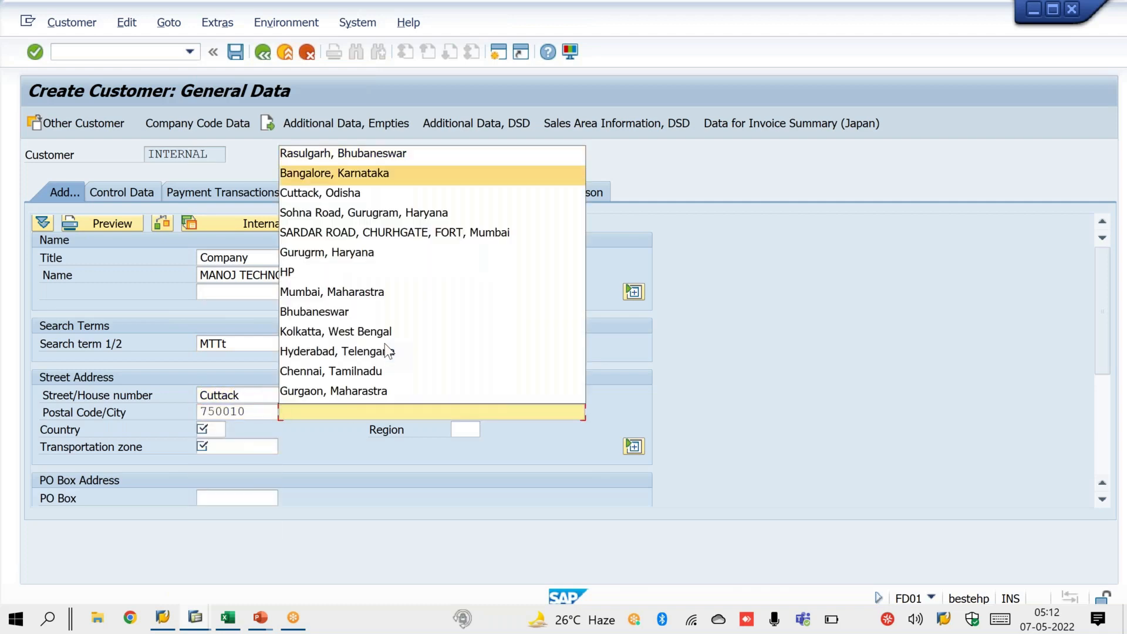
key("Return")
key("Tab")
key("space")
key("Down")
key("Tab")
key("space")
key("Down")
key("Return")
key("Tab")
key("space")
key("Down")
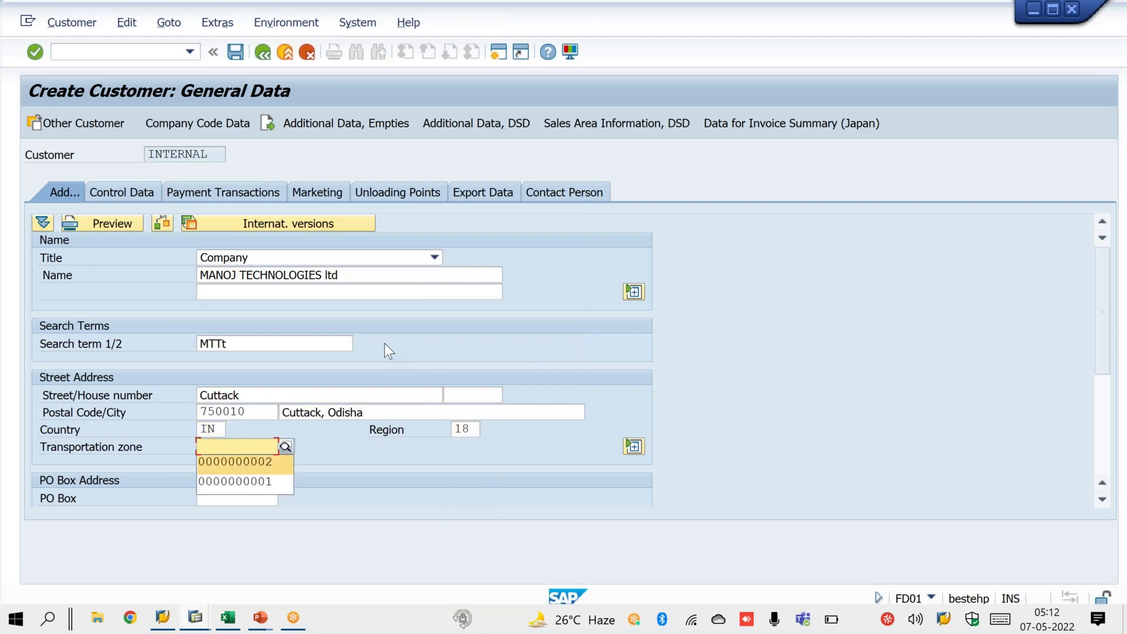
key("Down")
key("Return")
key("Tab")
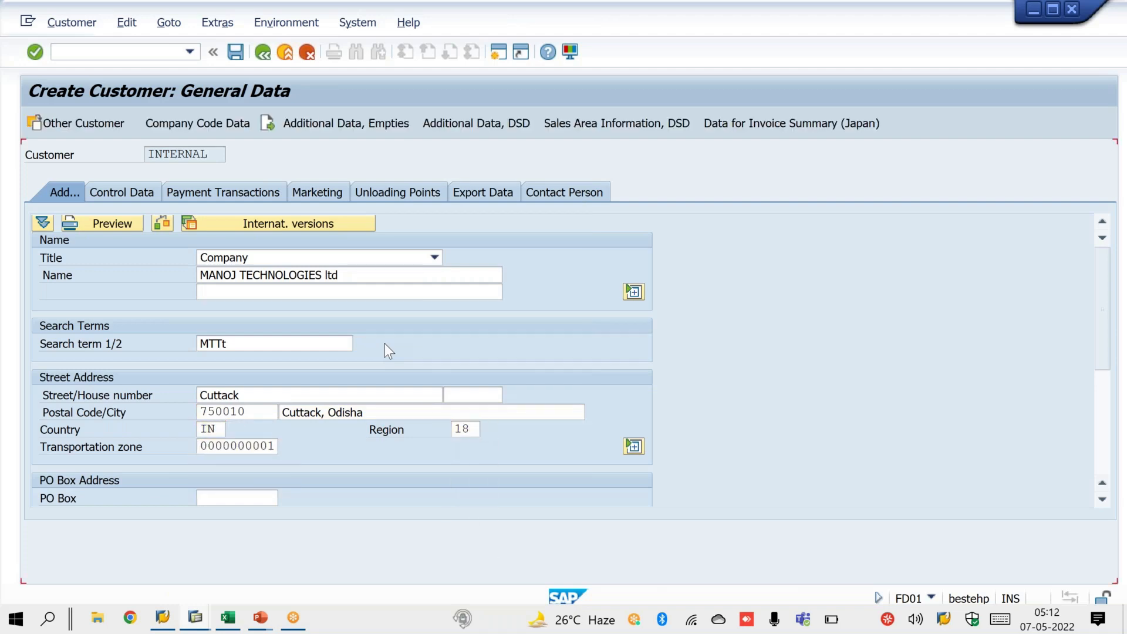
key("Return")
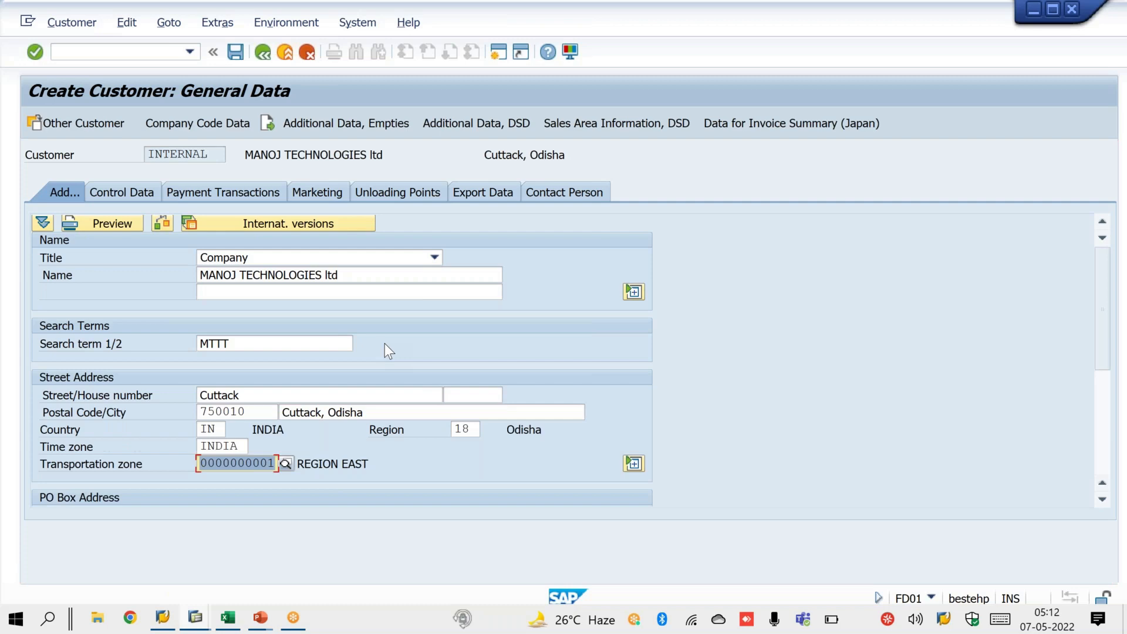
- Open the new customer's company code data and set the reconciliation account to 140000
left_click(223, 124)
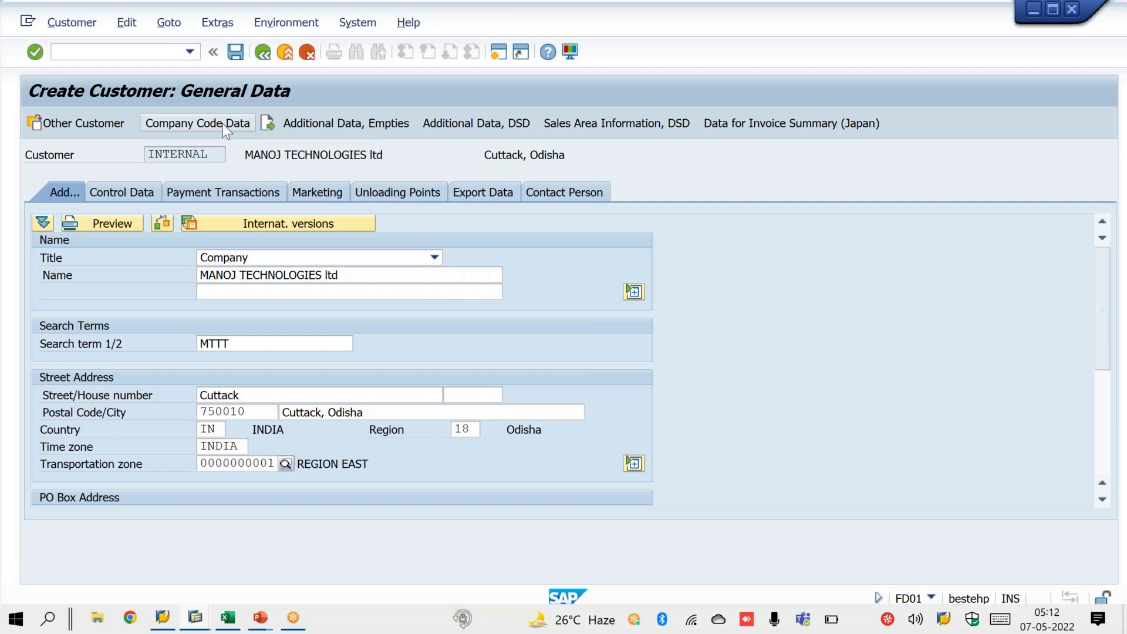
key("space")
key("Down")
key("Return")
key("Tab")
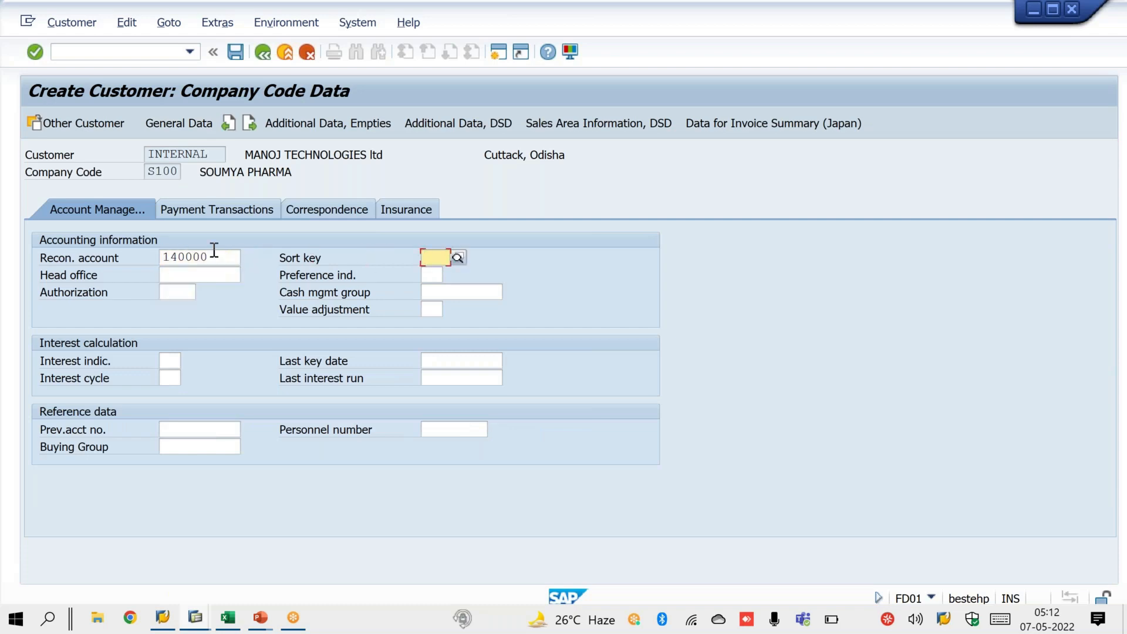
- Save the new customer's company code data and leave customer creation
left_click(234, 53)
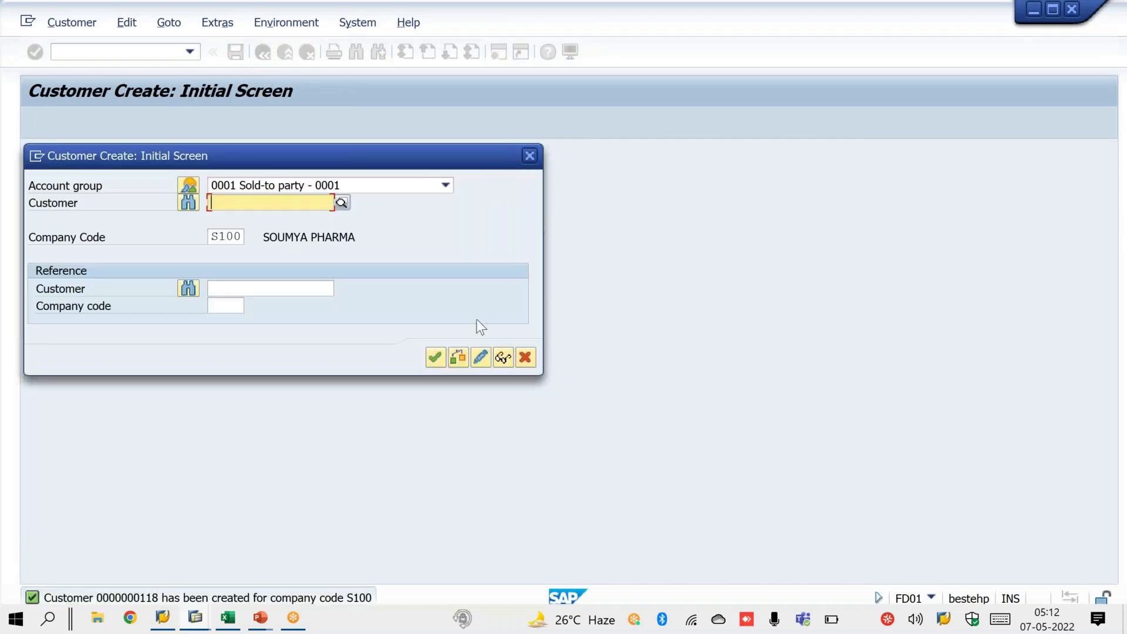
left_click(528, 158)
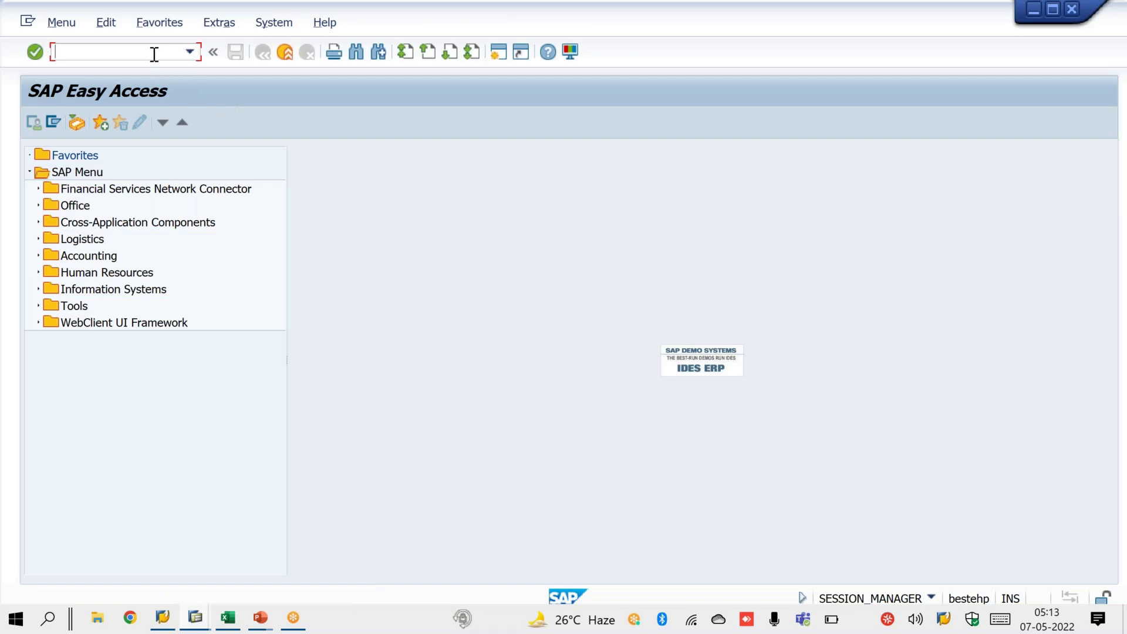
- Start transaction VD01 and open the newly created customer for sales area S100, 1S, 1S
type("VD01")
key("Return")
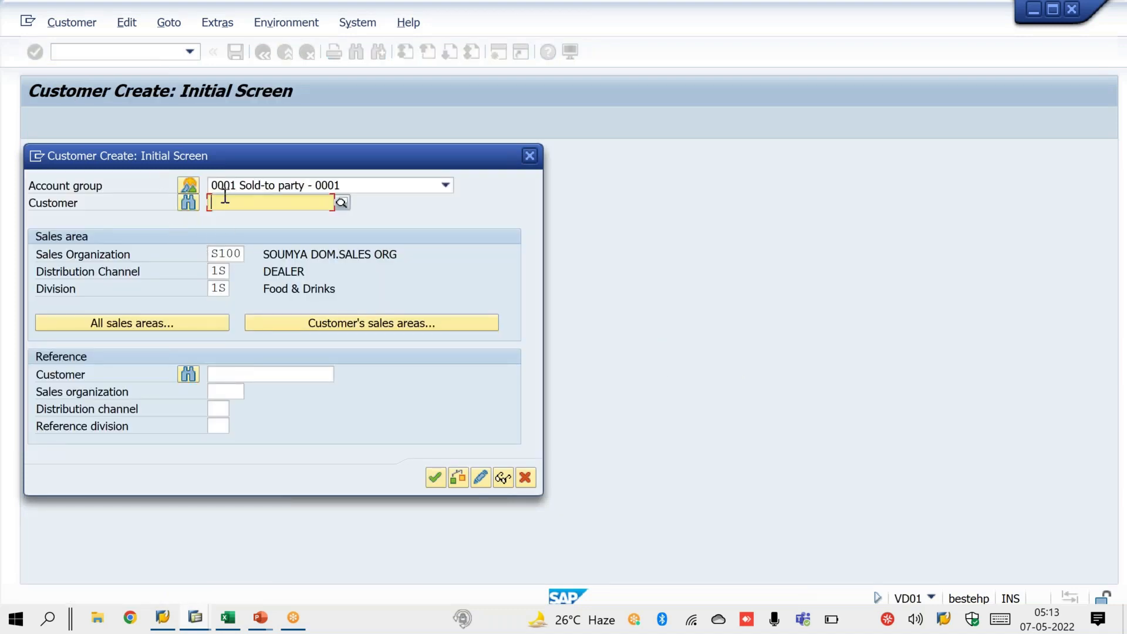
type("118")
key("Return")
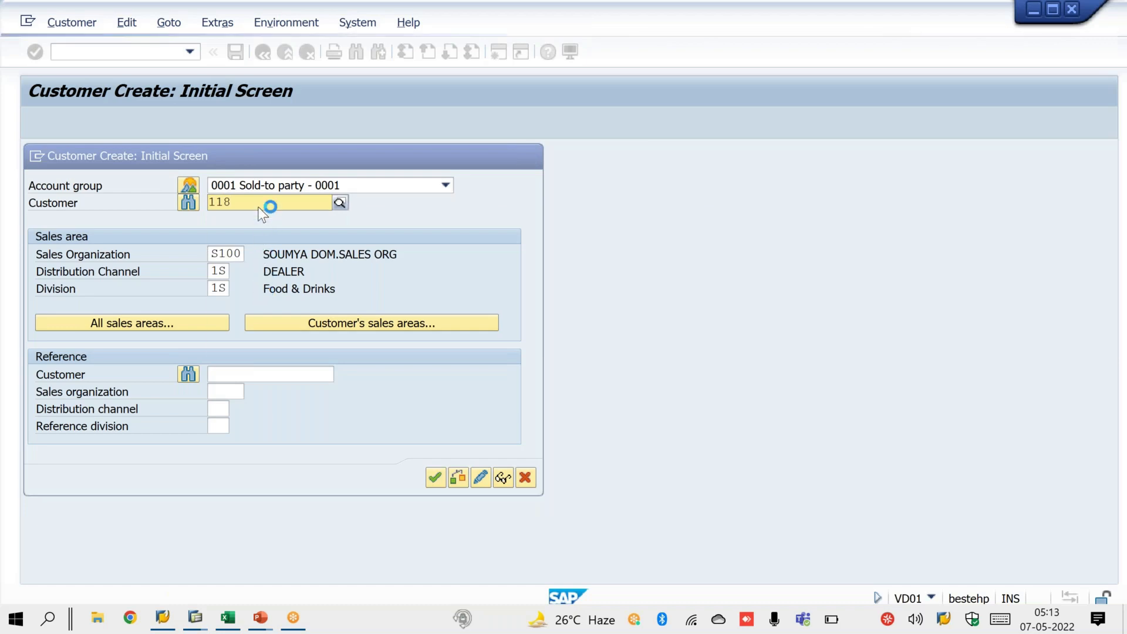
left_click(245, 336)
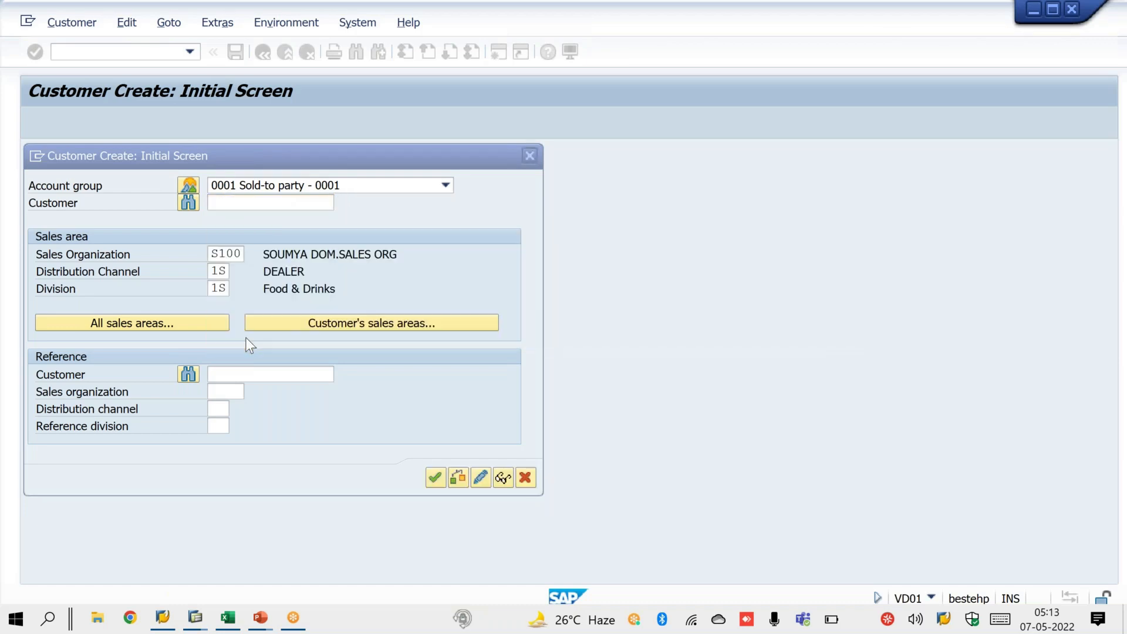
key("Return")
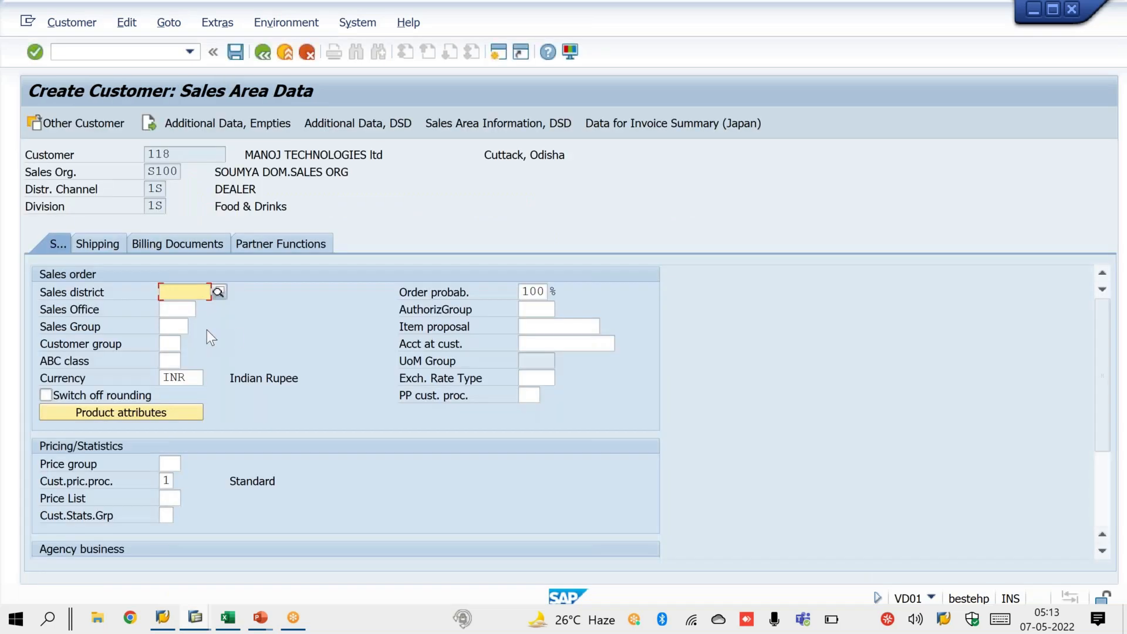
- Set the customer's delivery priority to 01 and shipping conditions to 01, and confirm the shipping data
left_click(101, 245)
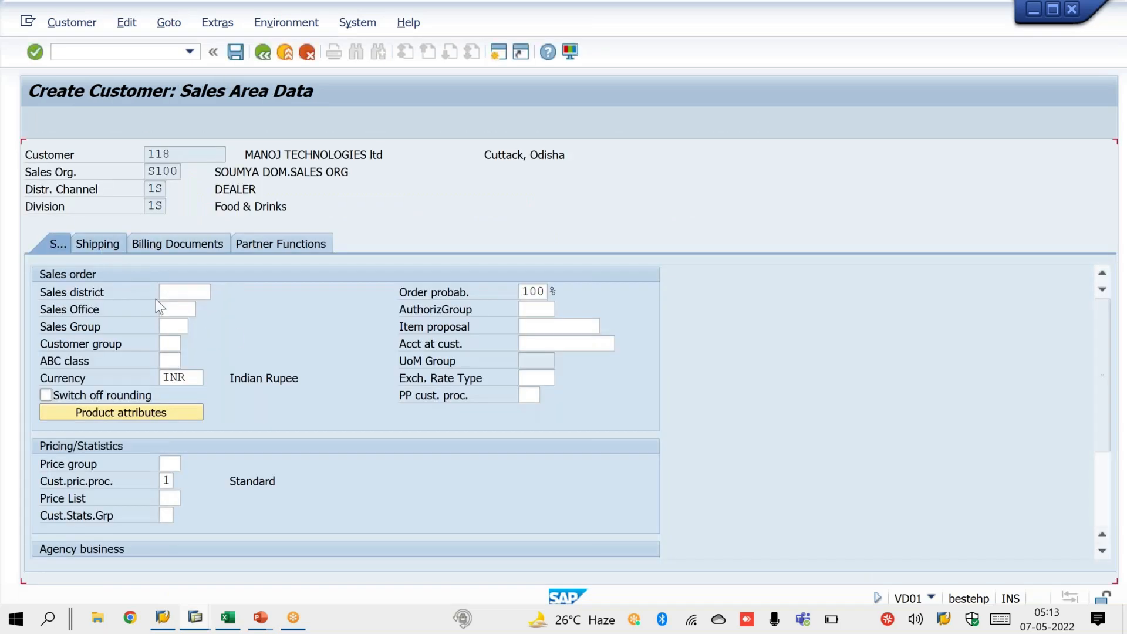
type("01")
key("Tab")
left_click(207, 307)
type("01")
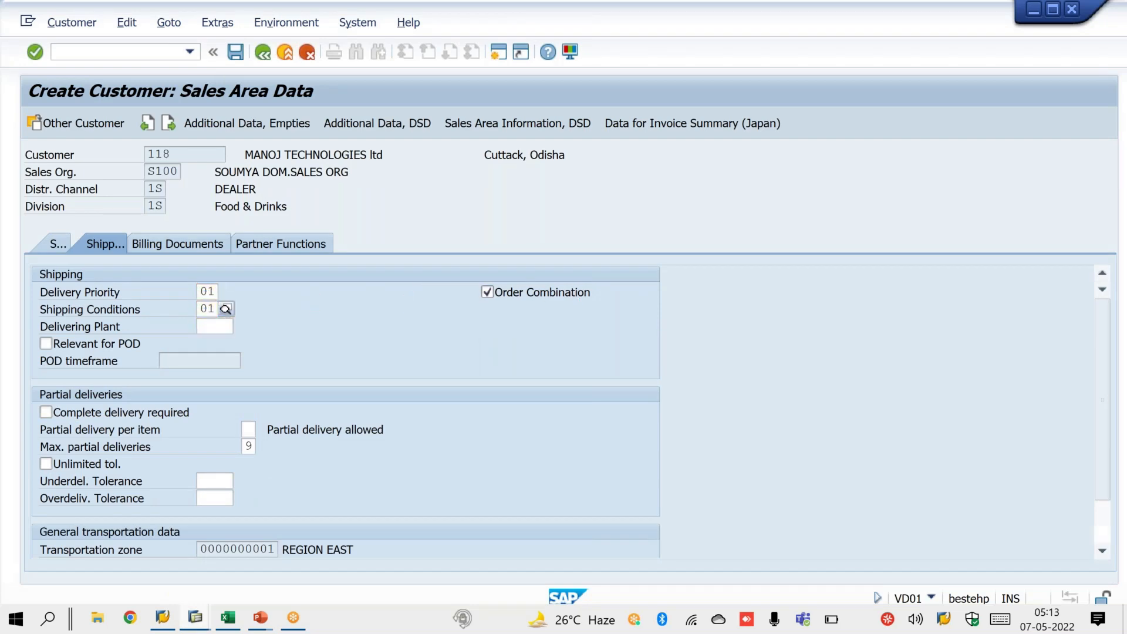
key("Return")
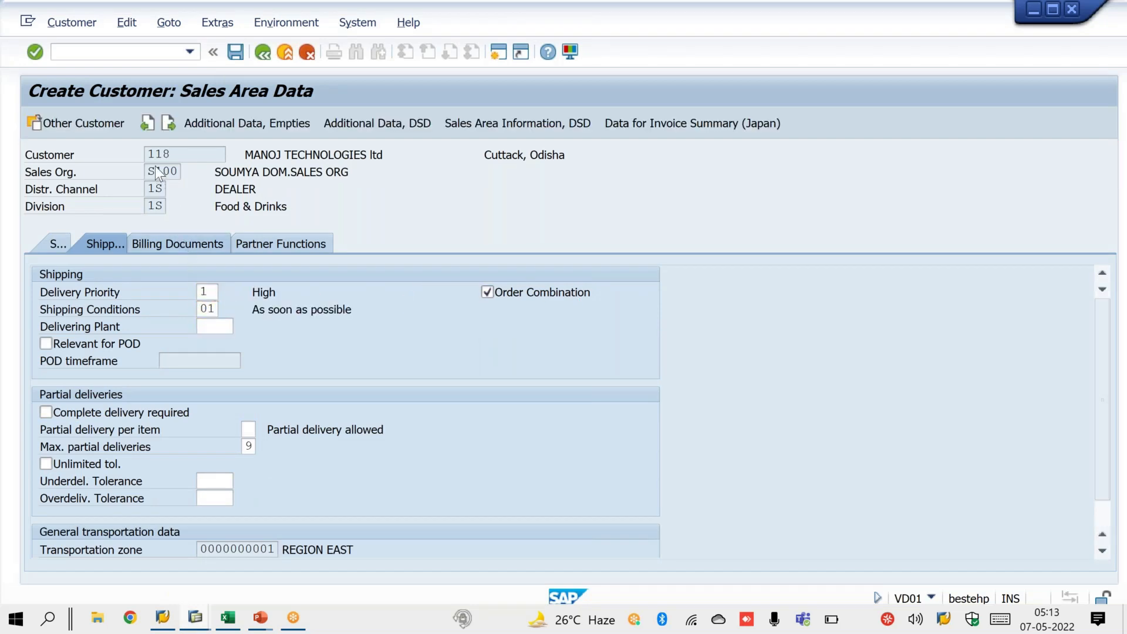
key("Return")
- Set the customer's Incoterms to CIF with the location Bangalore in the billing data
left_click_drag(150, 154, 176, 155)
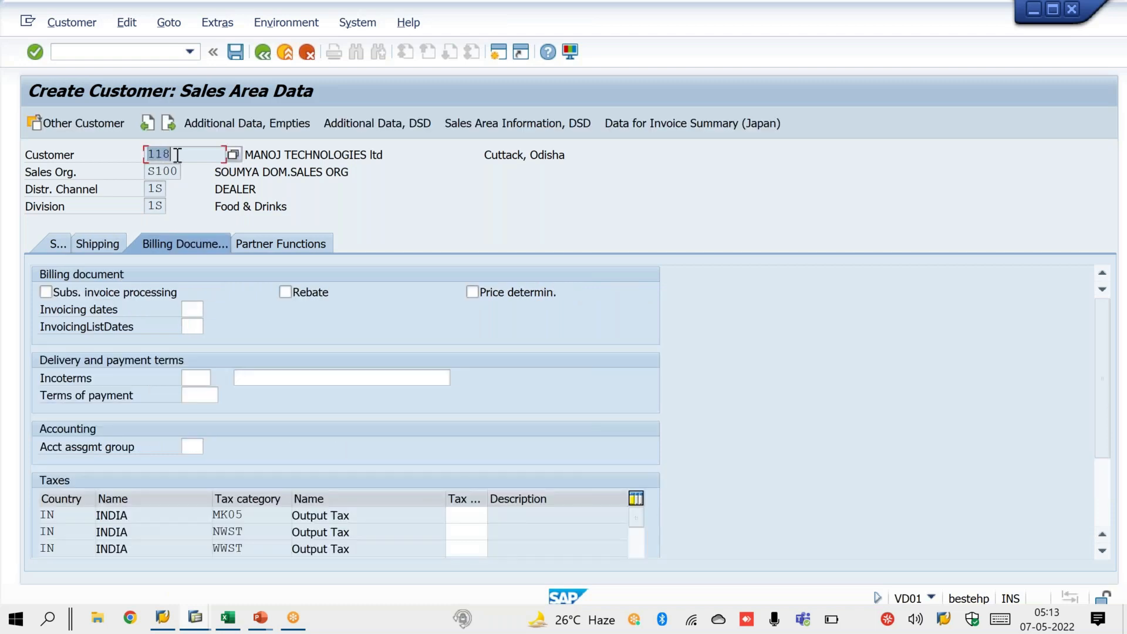
left_click(202, 378)
key("space")
key("Down")
key("Return")
key("Tab")
key("space")
key("Down")
key("Return")
key("Tab")
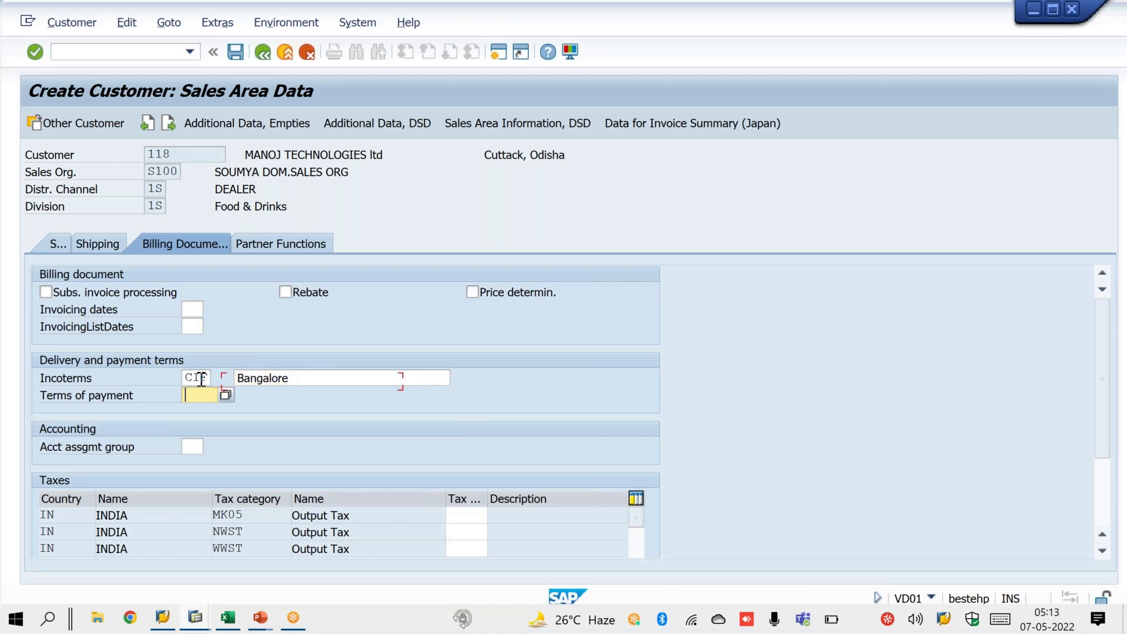
- Set the tax classification to 1 for MK05, NWST and WWST, and save the customer's sales area data
key("Tab")
type("1")
key("Tab")
type("1")
key("Tab")
type("1")
key("Tab")
key("Return")
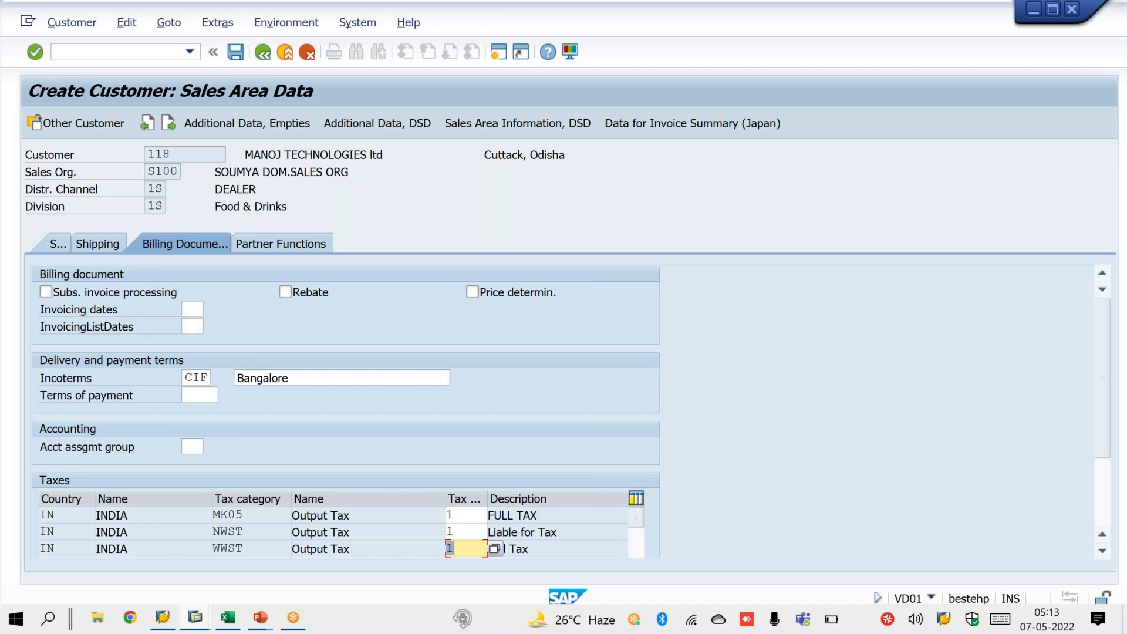
key("ctrl+s")
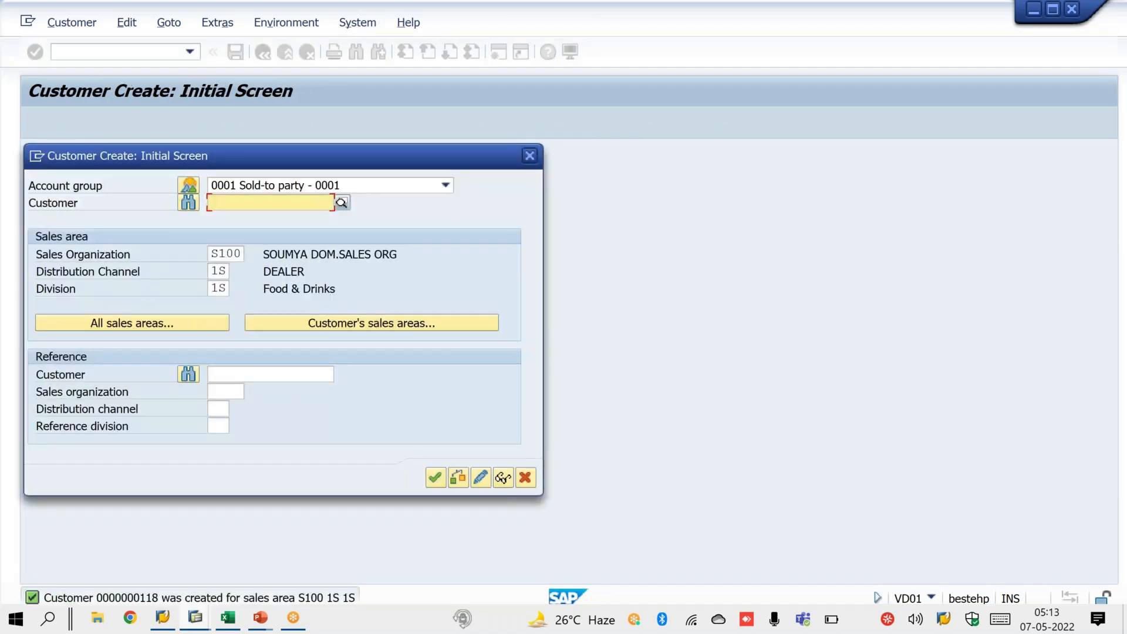
left_click(530, 153)
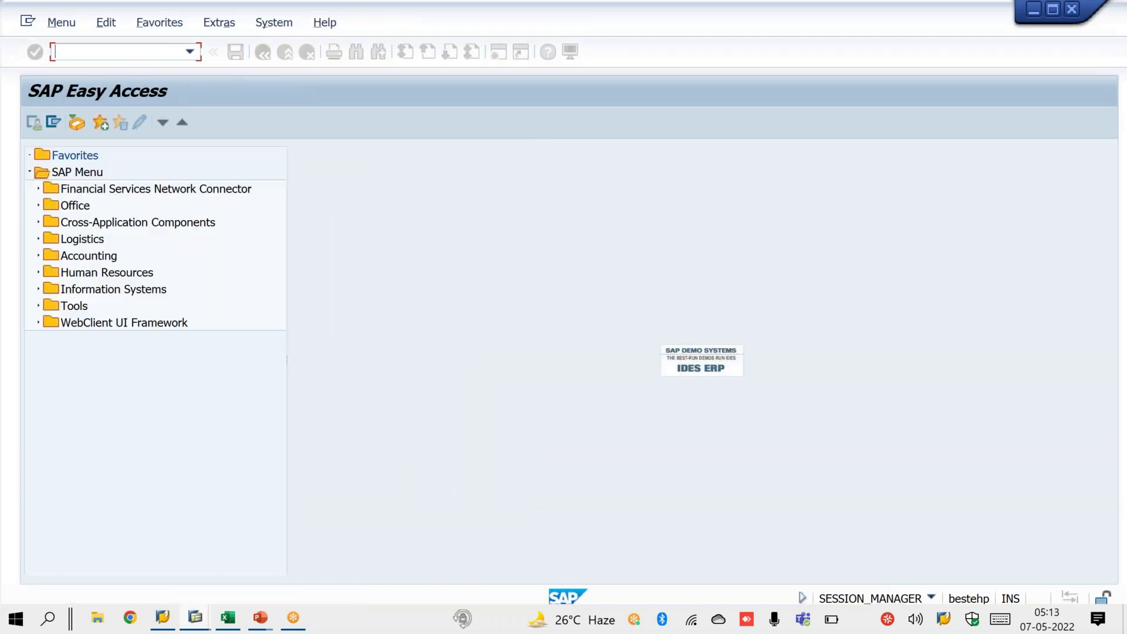
- Display the new customer in transaction XD03 and check its general, company code and sales area data
type("XD03")
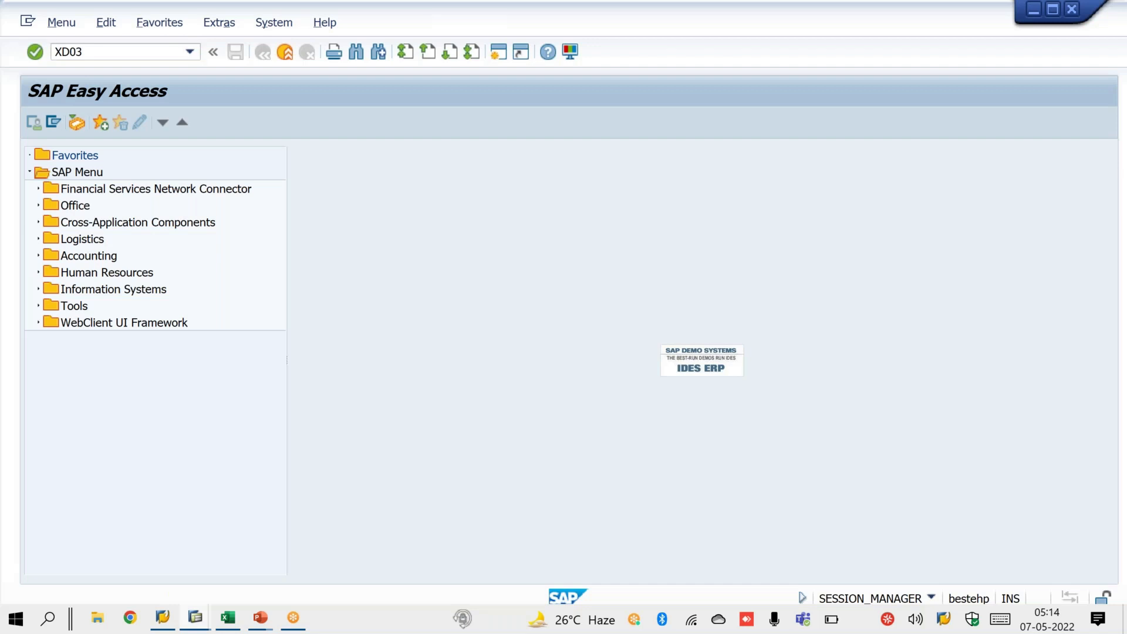
key("Return")
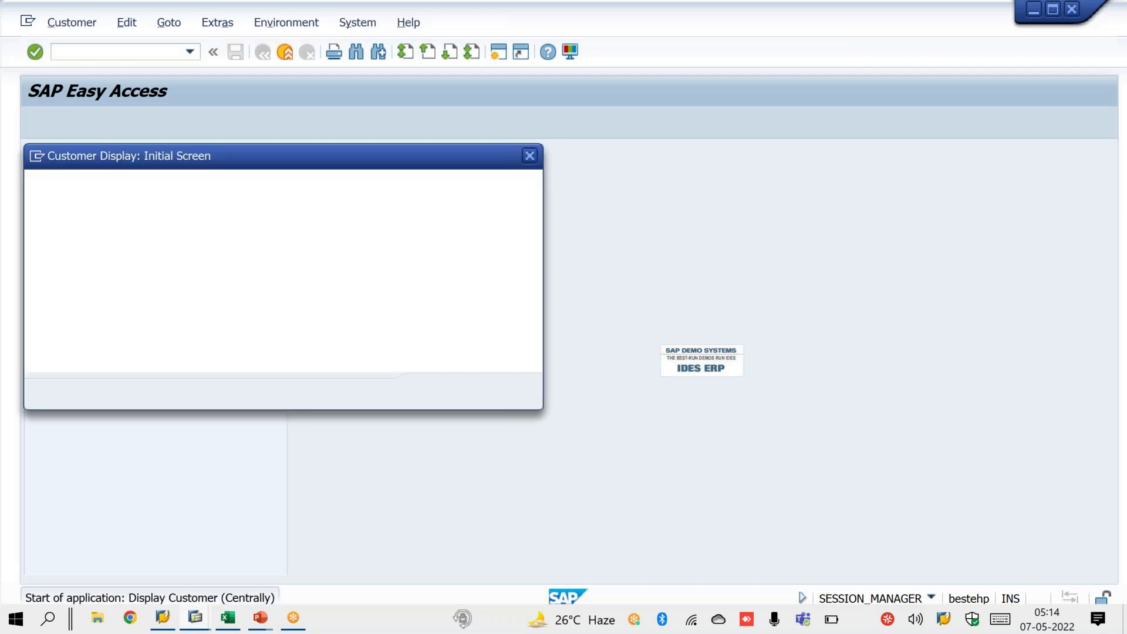
key("Return")
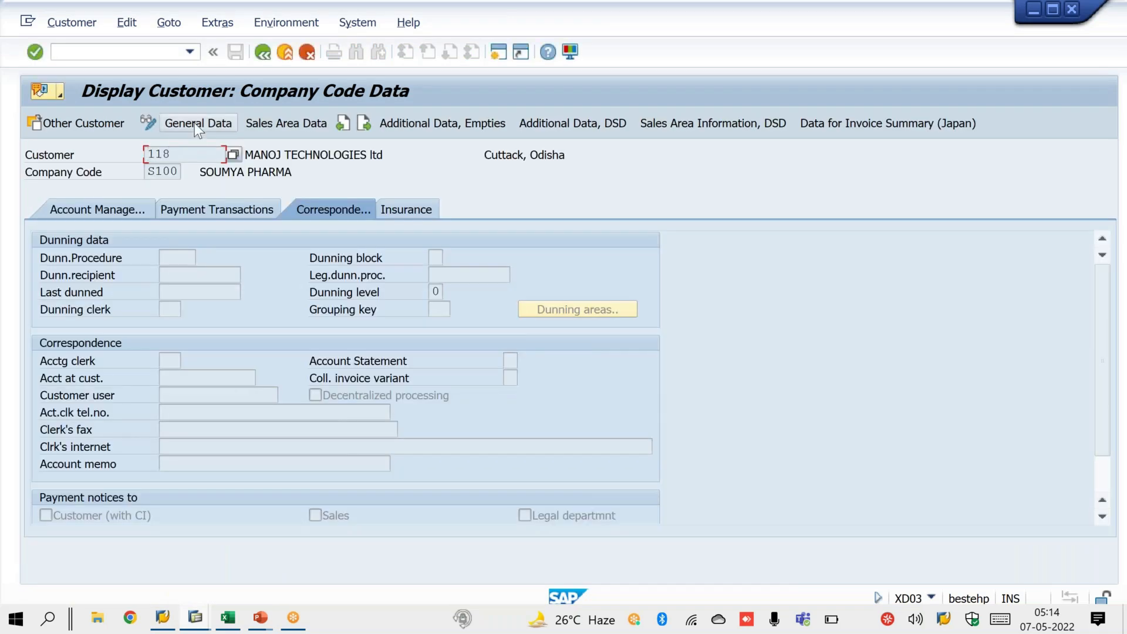
left_click(195, 122)
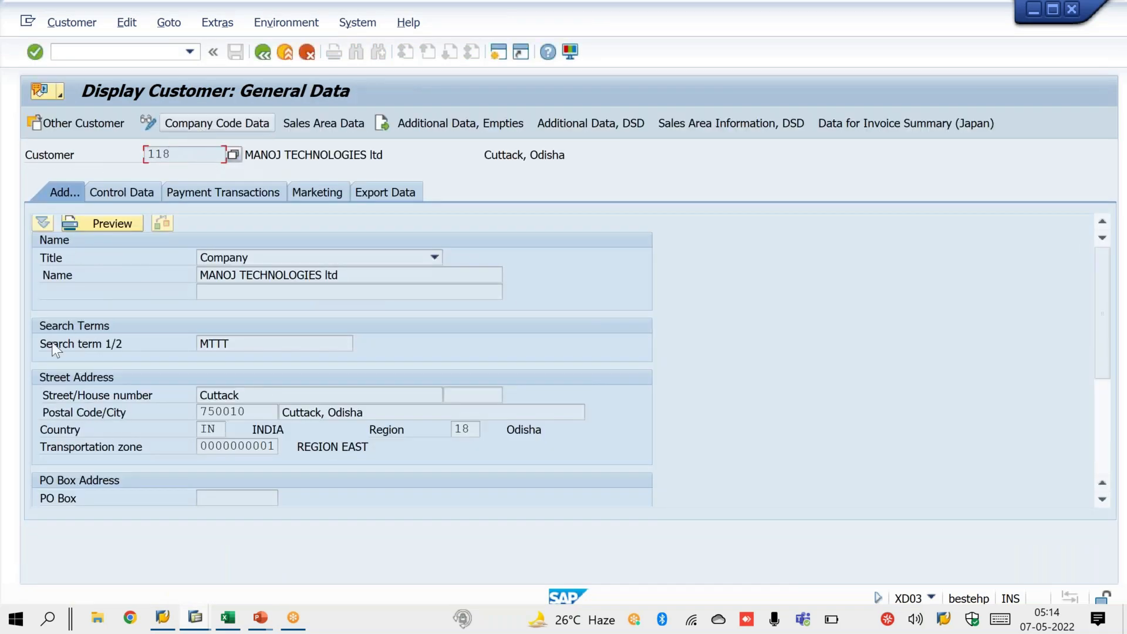
left_click(229, 126)
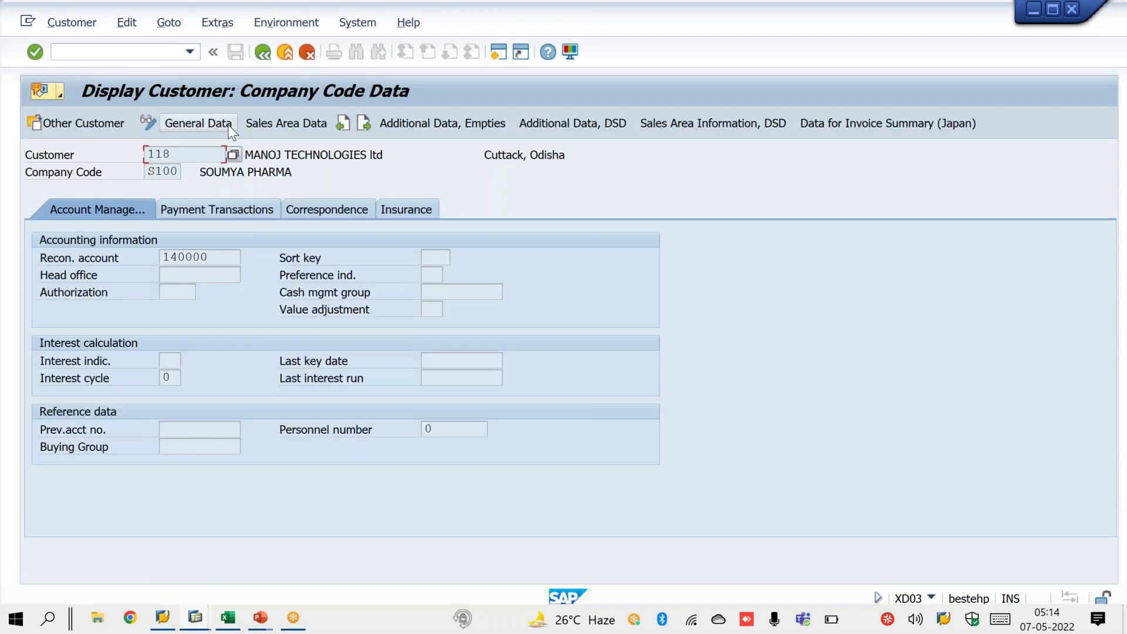
left_click(280, 122)
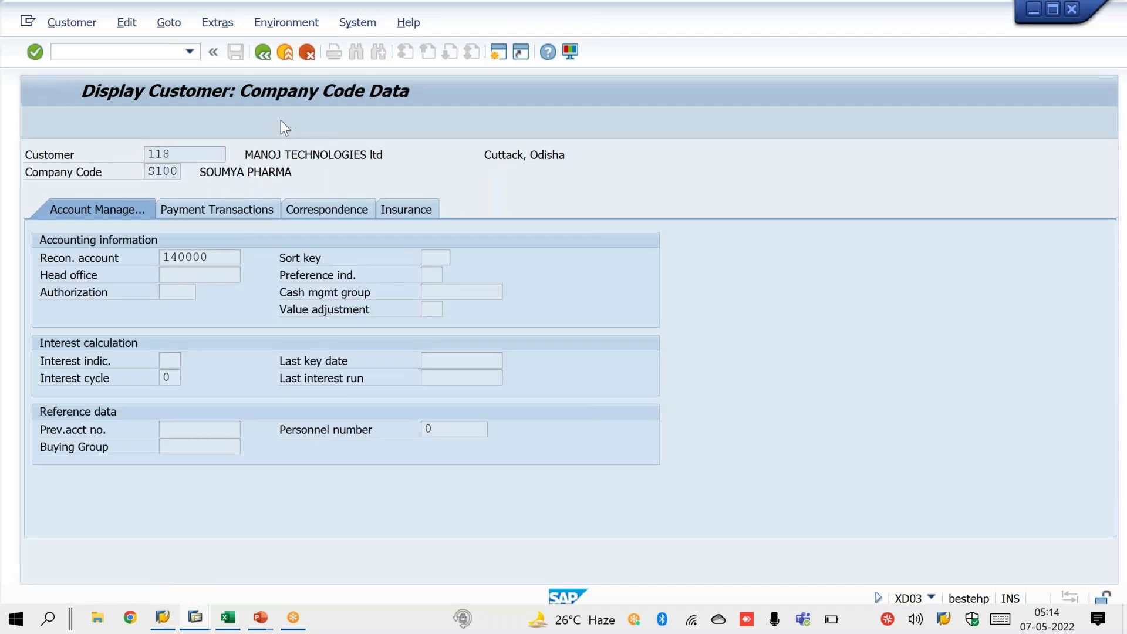
double_click(156, 151)
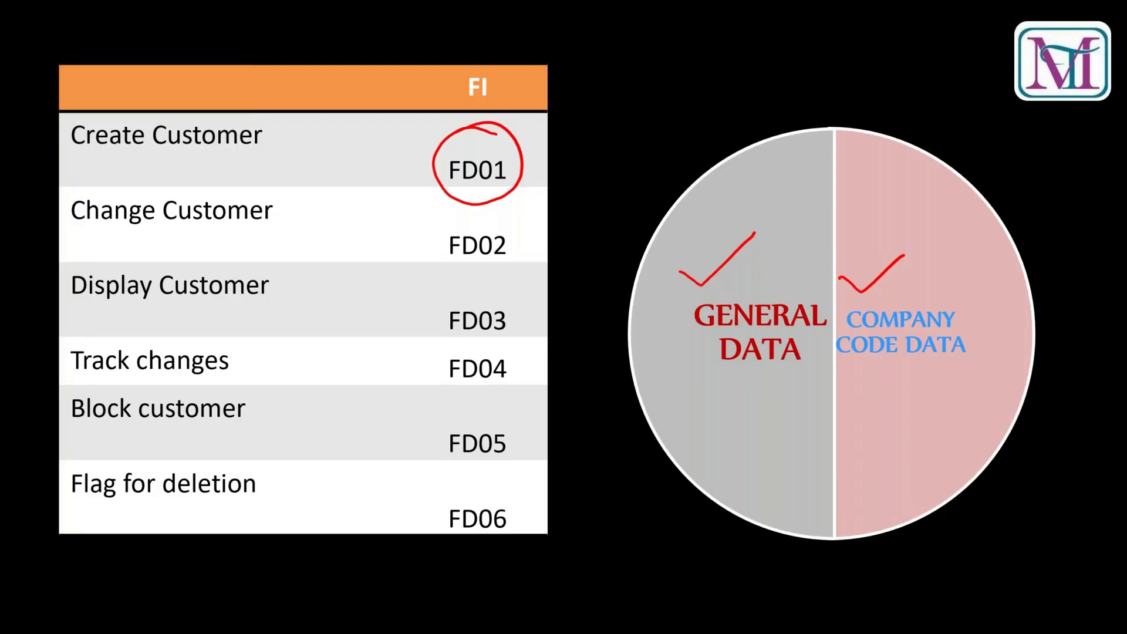
mouse_move(504, 228)
left_mouse_down()
mouse_move(446, 236)
mouse_move(455, 214)
left_mouse_up()
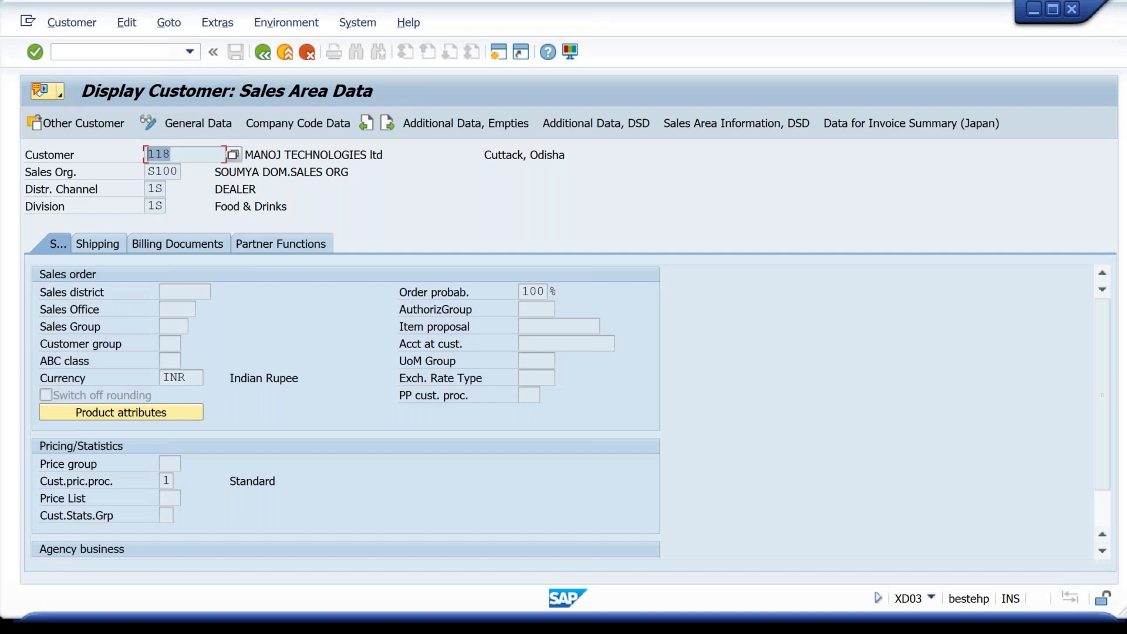
- Start transaction FD02 and open the new customer's general data for company code S100 in change mode
left_click(153, 54)
type("/NFD02")
key("Return")
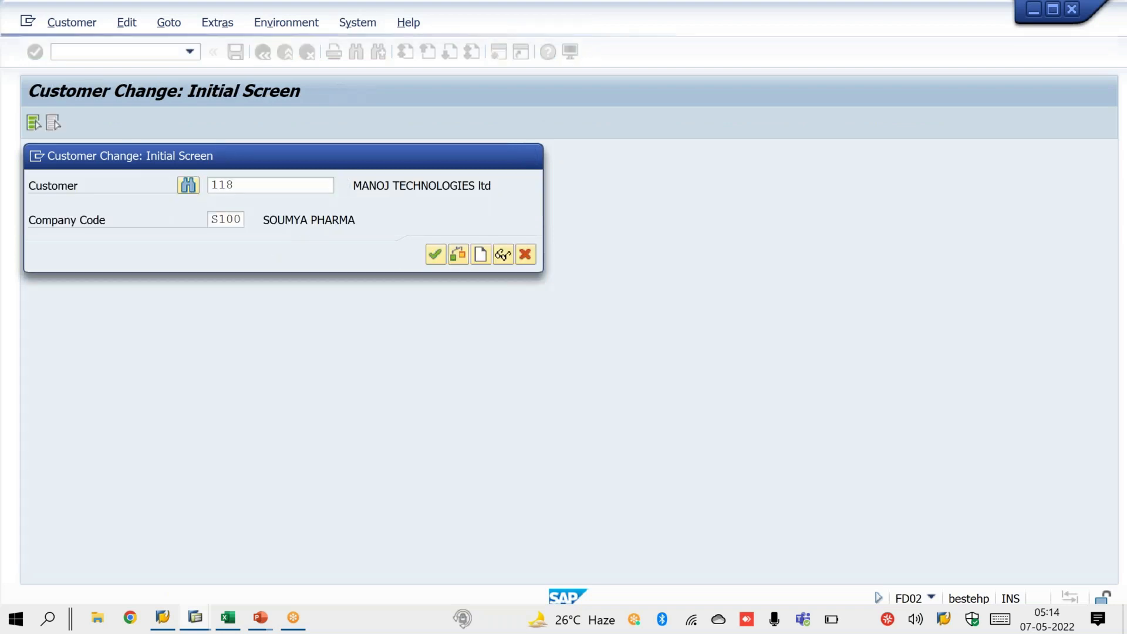
key("Return")
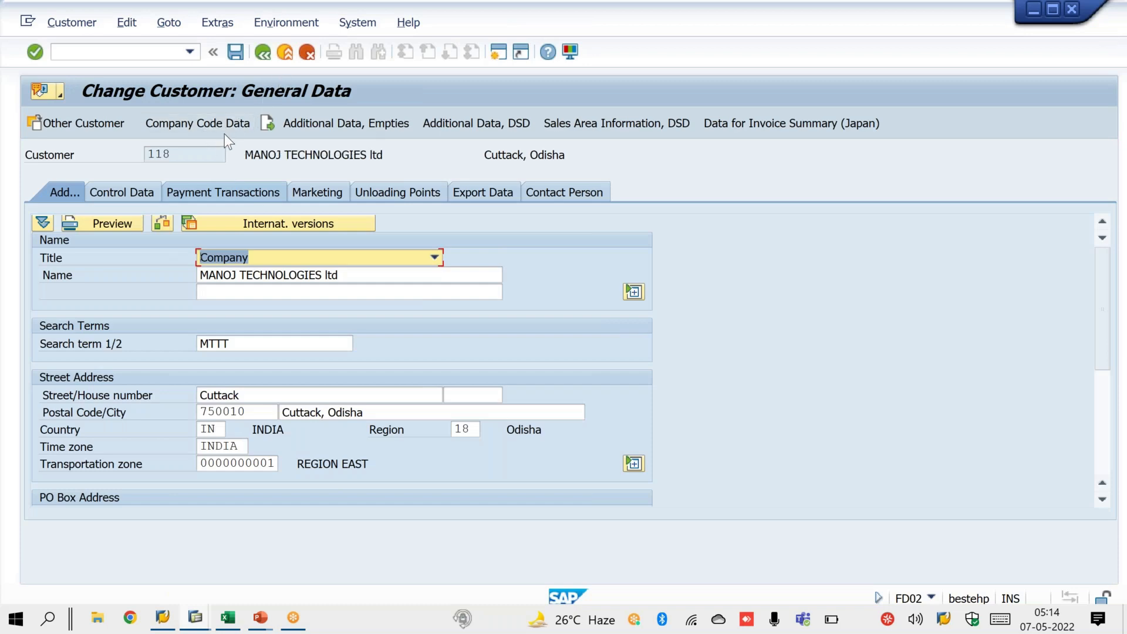
key("alt+Tab")
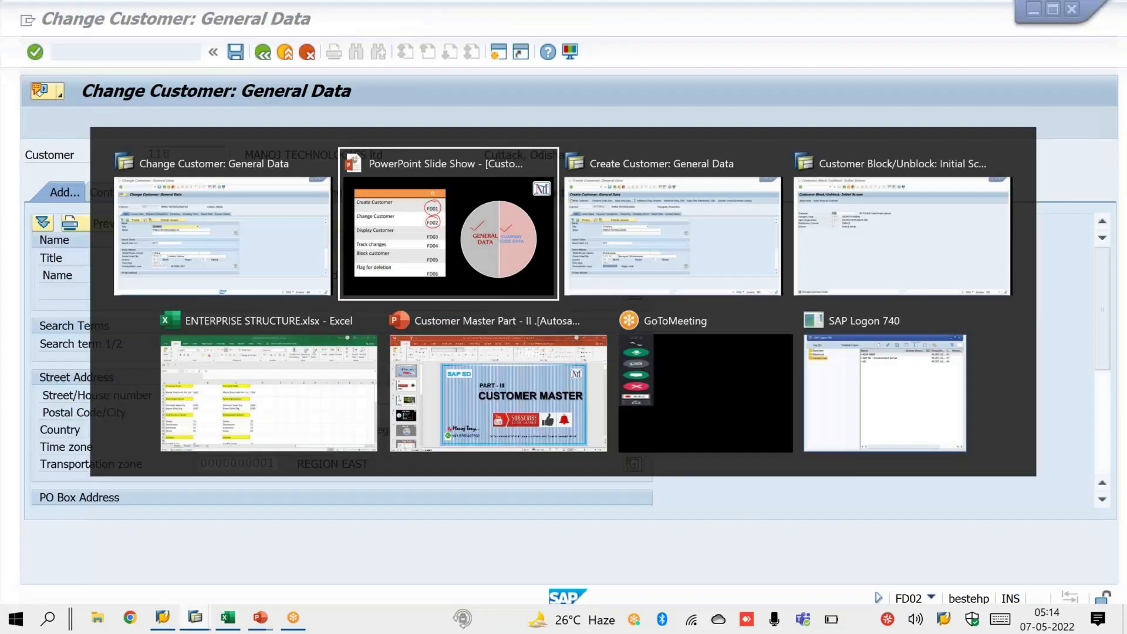
mouse_move(502, 291)
left_mouse_down()
mouse_move(435, 323)
mouse_move(503, 333)
mouse_move(467, 288)
left_mouse_up()
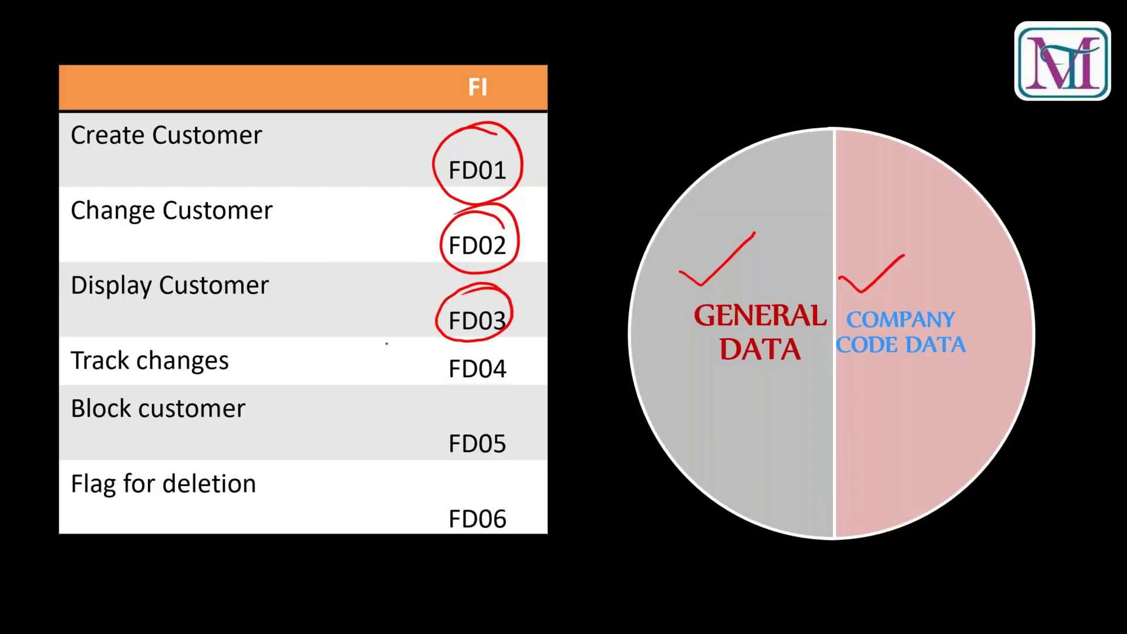
mouse_move(509, 346)
left_mouse_down()
mouse_move(457, 345)
mouse_move(464, 394)
mouse_move(456, 335)
left_mouse_up()
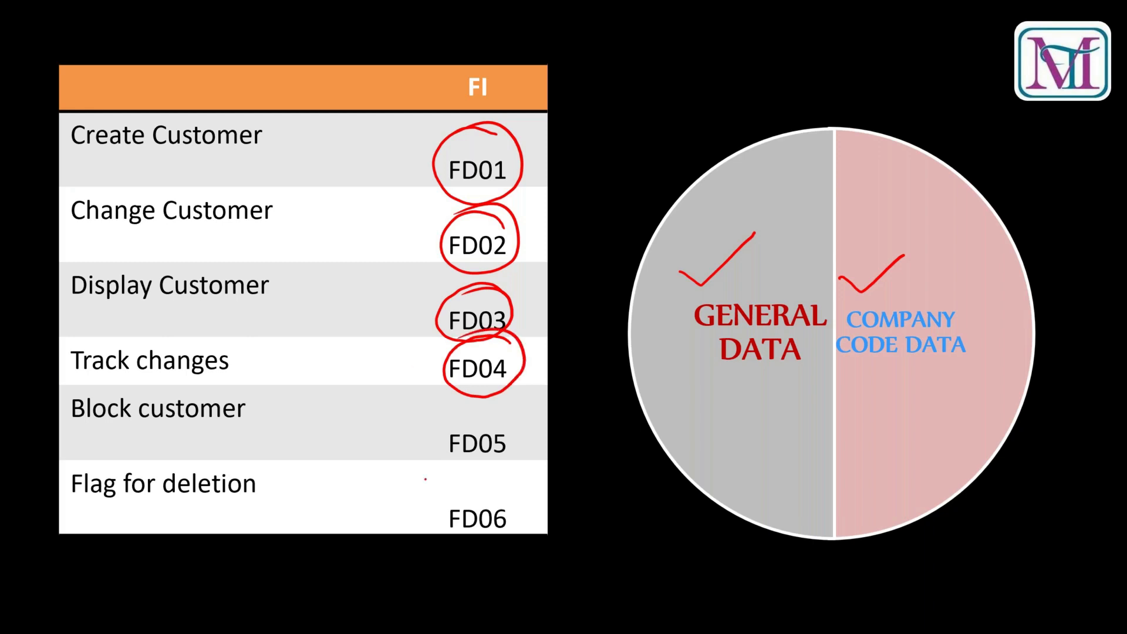
mouse_move(512, 417)
left_mouse_down()
mouse_move(440, 423)
mouse_move(487, 473)
mouse_move(526, 414)
mouse_move(477, 400)
left_mouse_up()
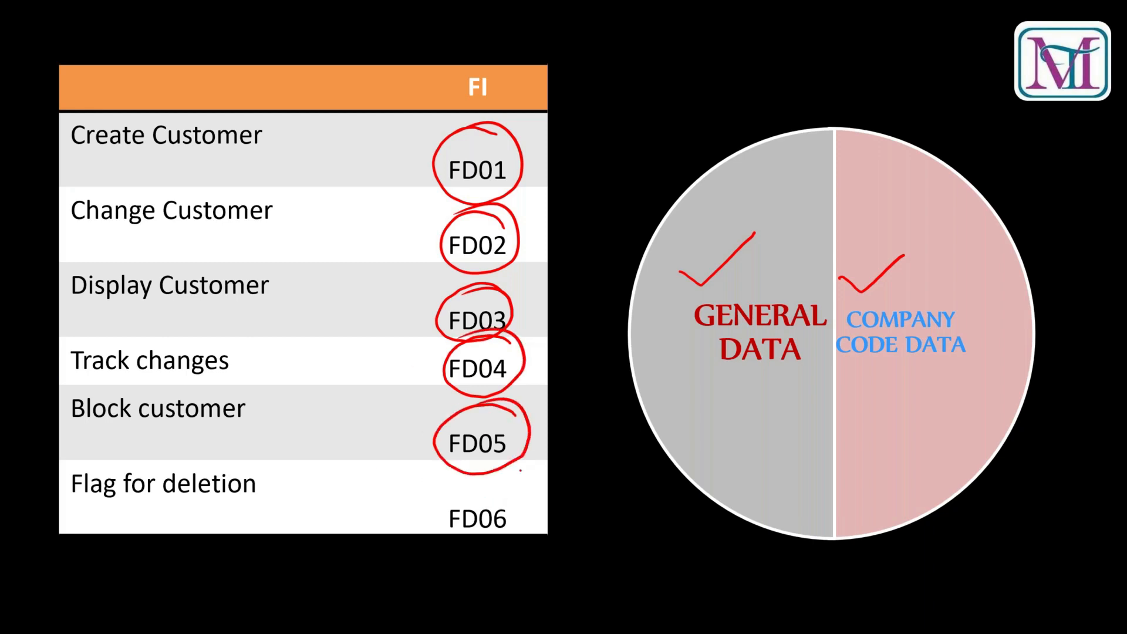
mouse_move(513, 497)
left_mouse_down()
mouse_move(467, 484)
mouse_move(490, 552)
mouse_move(473, 480)
left_mouse_up()
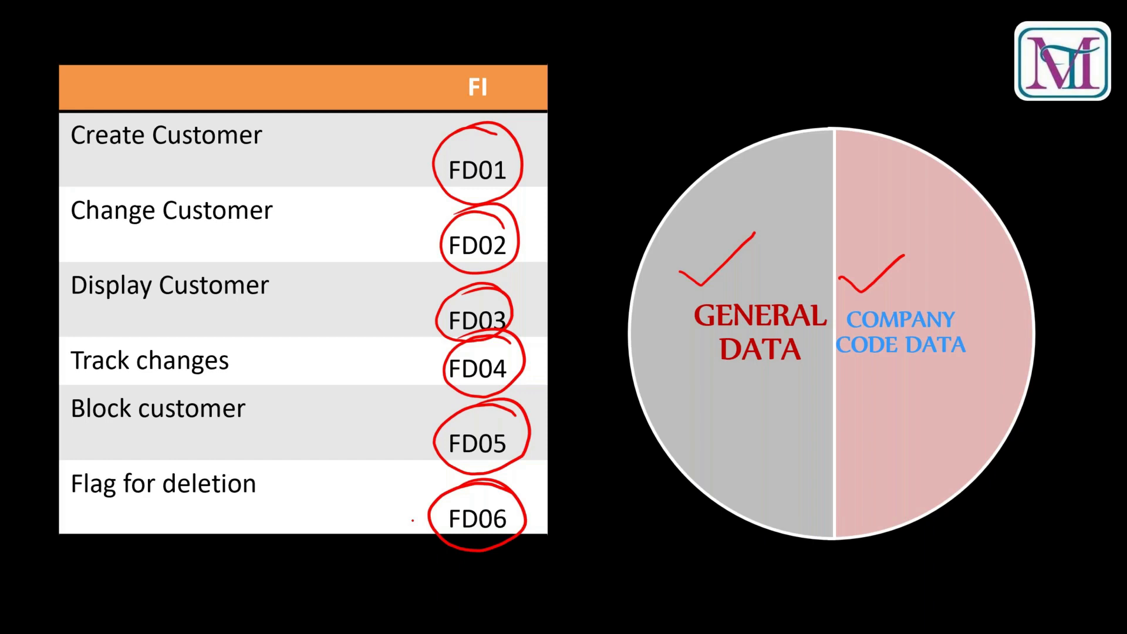
key("Right")
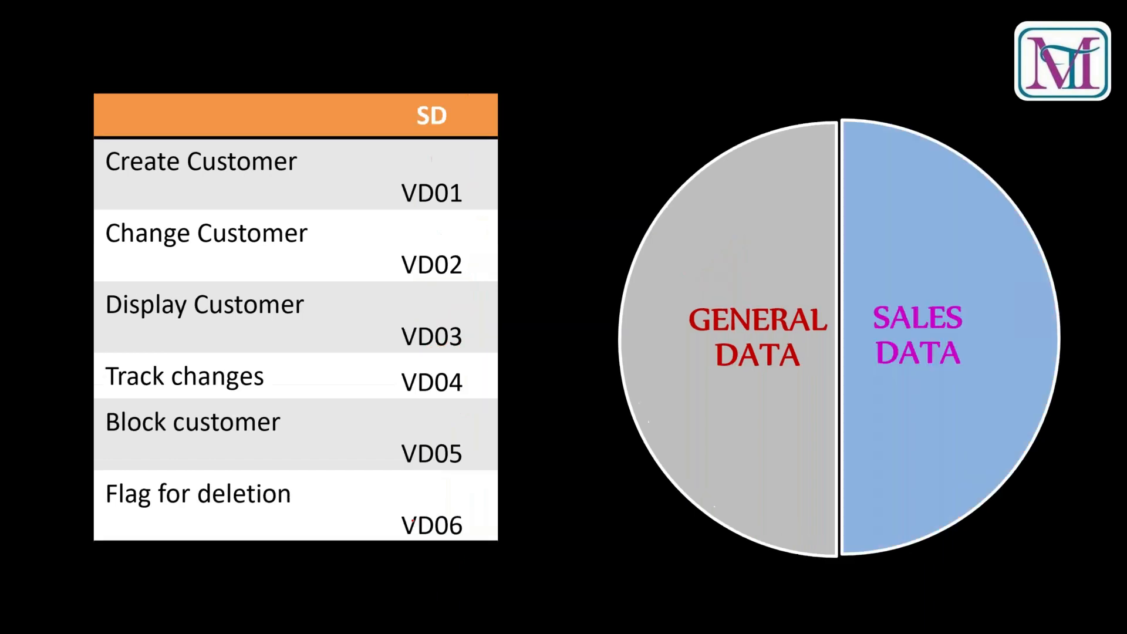
mouse_move(445, 103)
left_mouse_down()
mouse_move(423, 96)
mouse_move(462, 130)
mouse_move(389, 92)
left_mouse_up()
left_click_drag(661, 307, 744, 285)
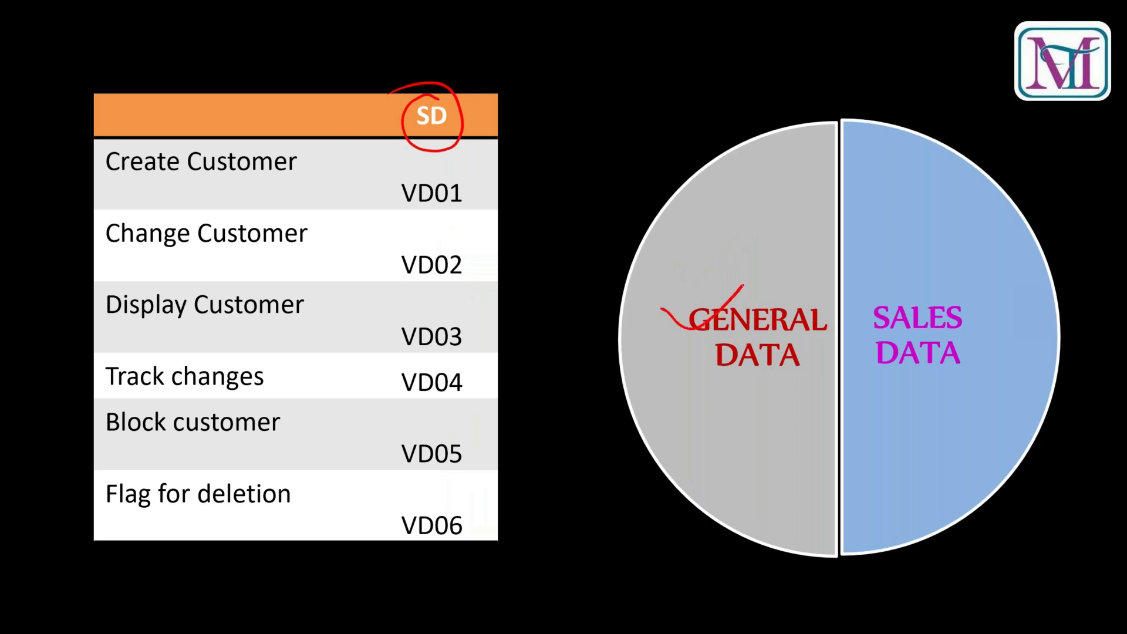
left_click_drag(868, 283, 875, 291)
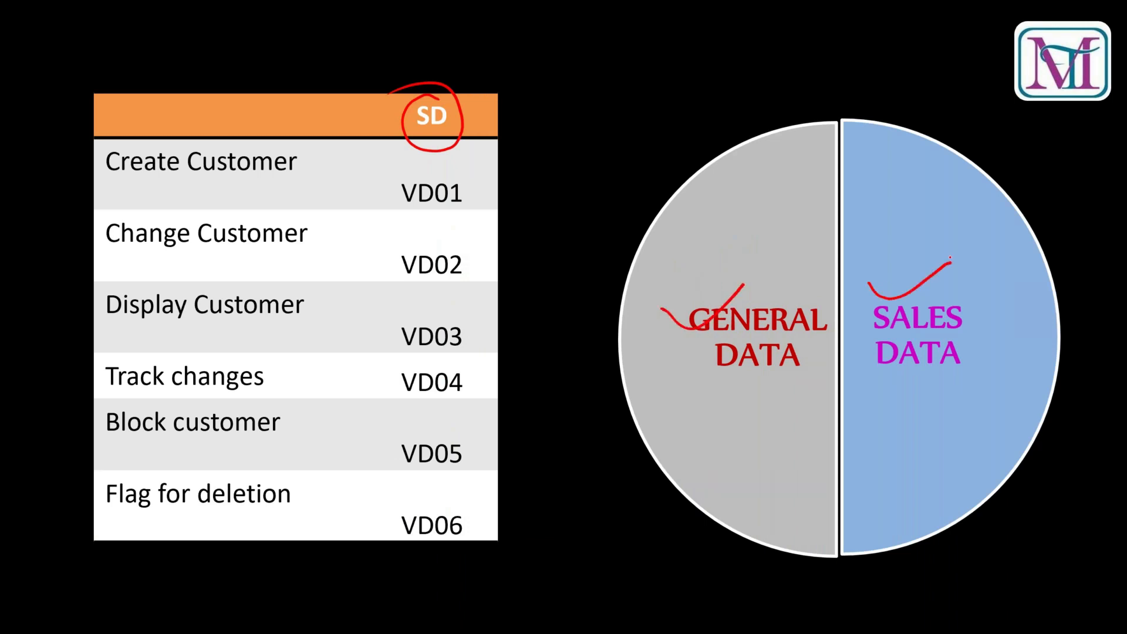